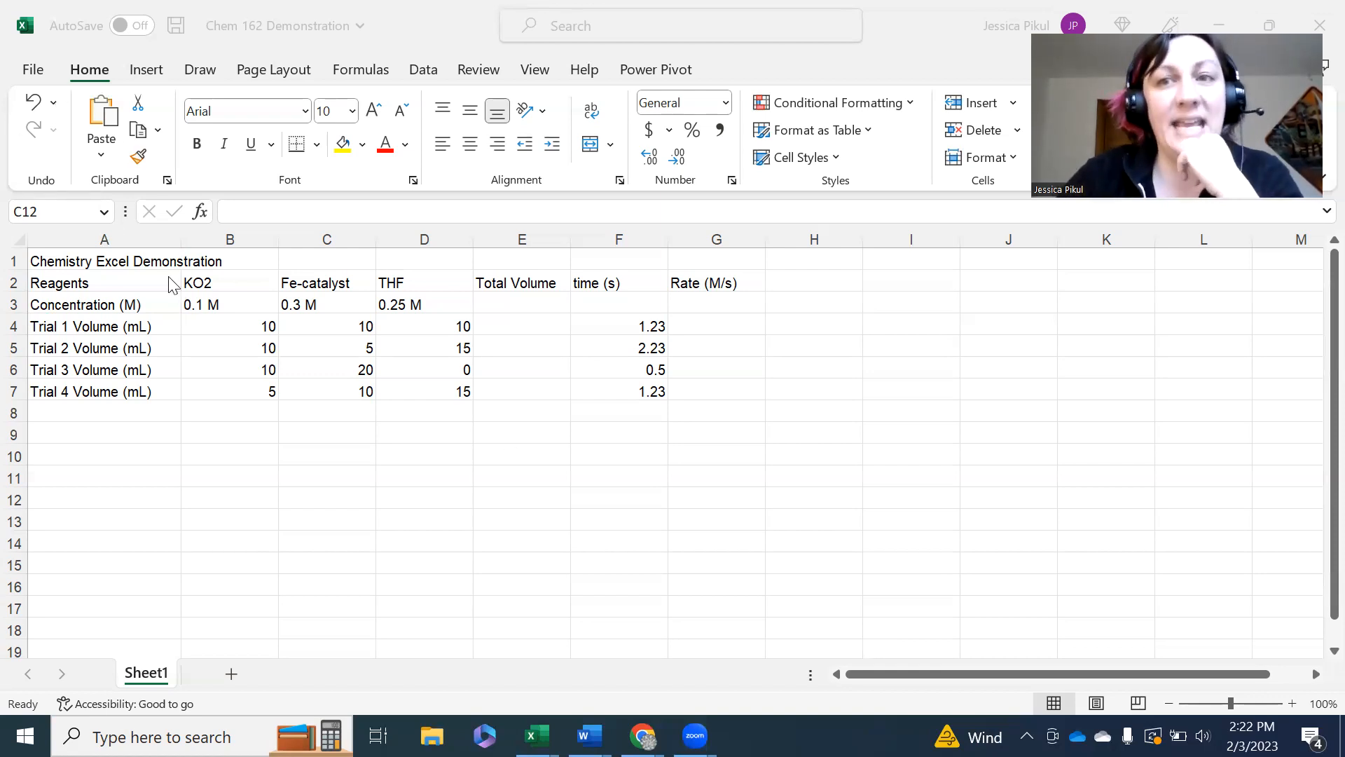
# Step: Apply a thick outside border around the reagent and trial volume table, cells A2:D7
pyautogui.click(216, 283)
pyautogui.moveTo(217, 281); pyautogui.dragTo(365, 281)
pyautogui.moveTo(465, 283); pyautogui.dragTo(60, 384)
pyautogui.click(317, 144)
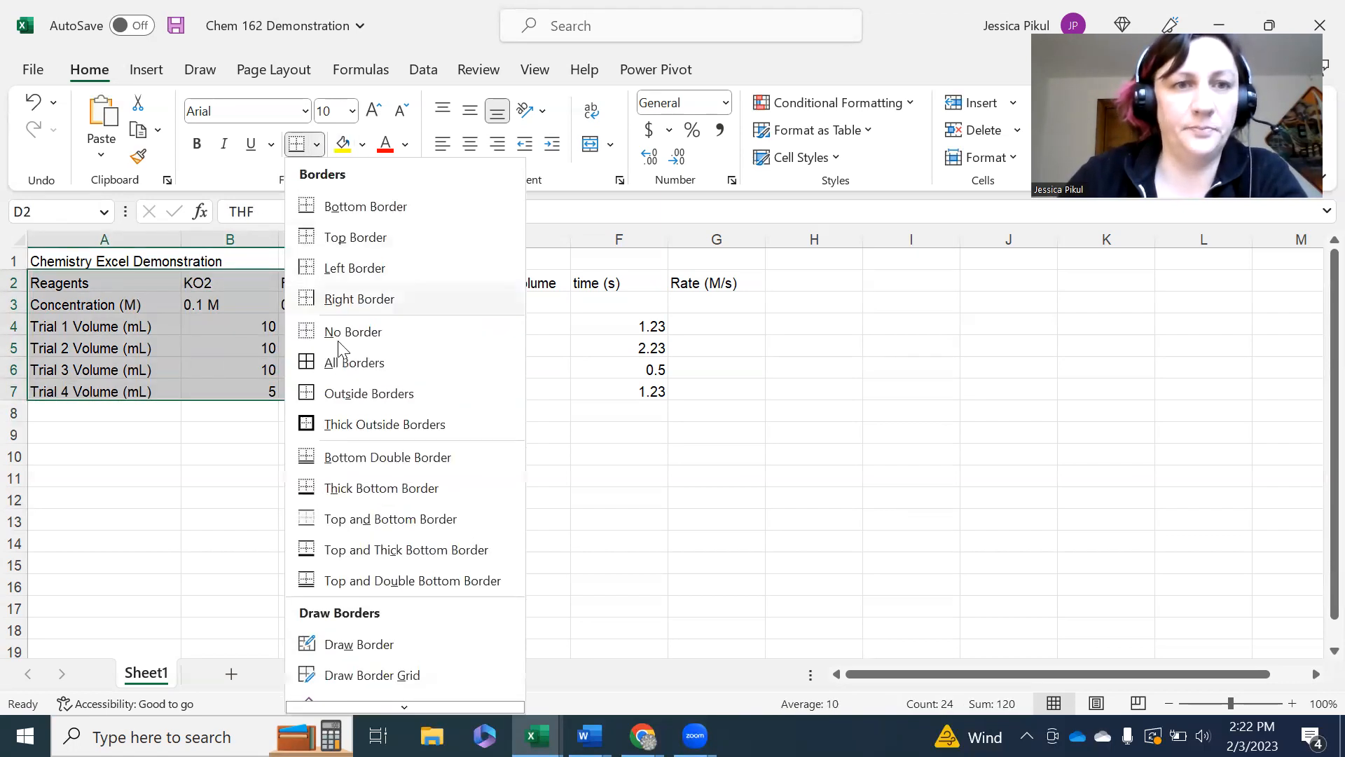
pyautogui.click(329, 424)
pyautogui.click(381, 495)
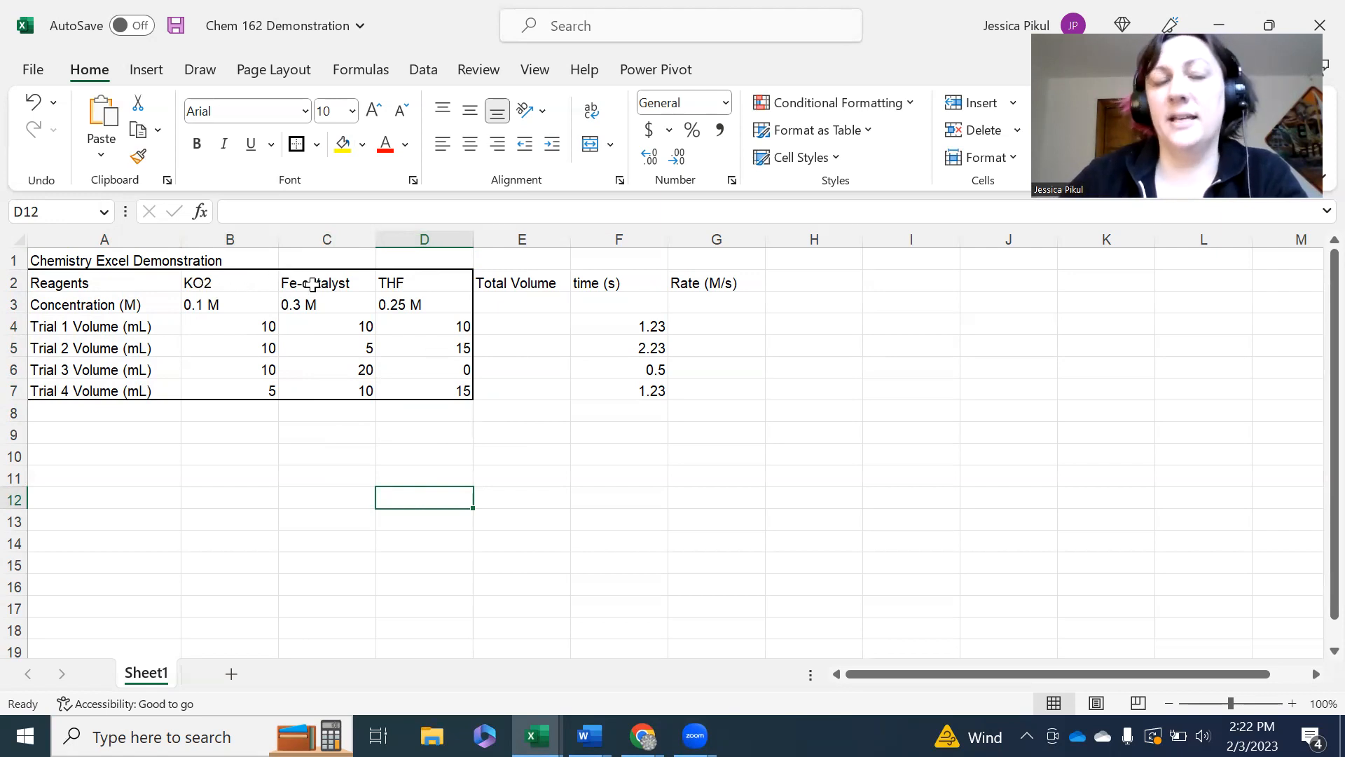
# Step: Examine the reagent headings, their concentrations, and the volumes listed for Trials 1 to 4
pyautogui.click(420, 281)
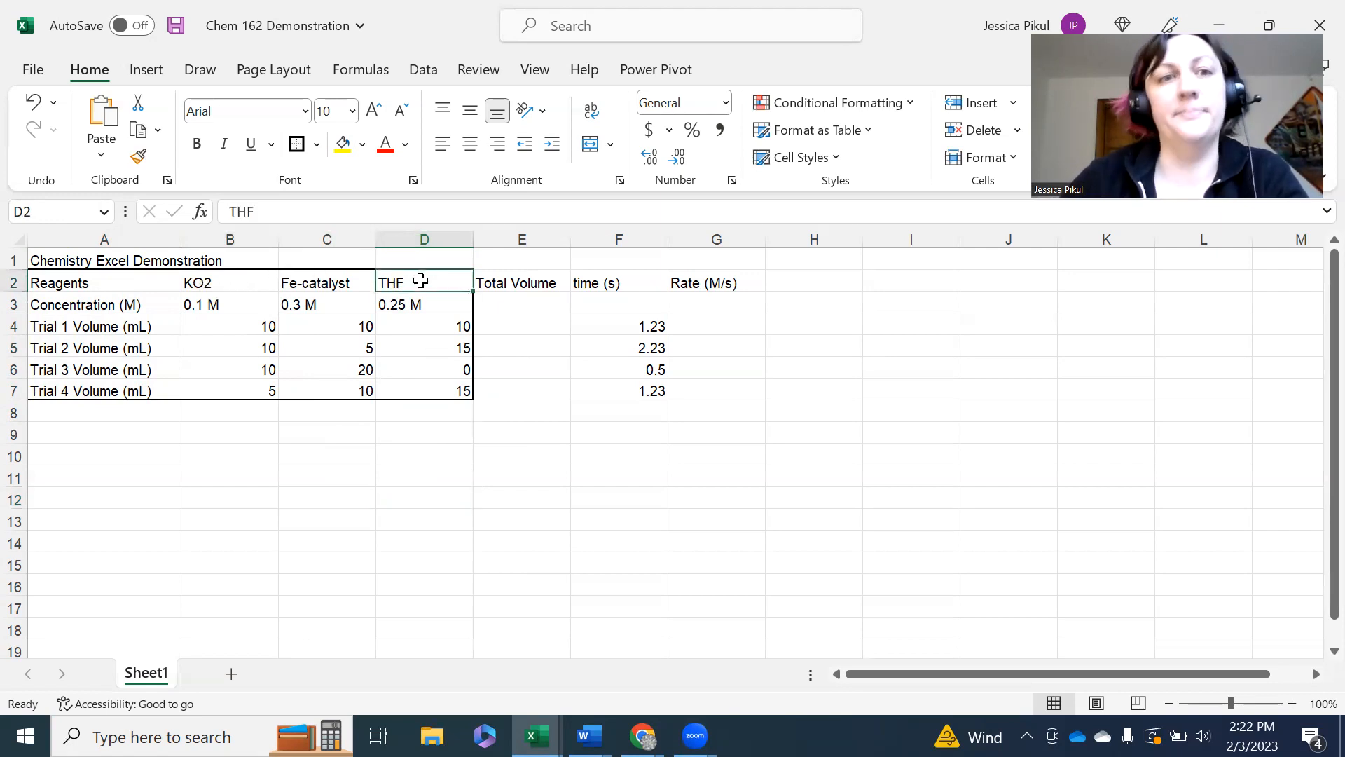
pyautogui.click(160, 304)
pyautogui.click(237, 306)
pyautogui.click(335, 304)
pyautogui.click(417, 304)
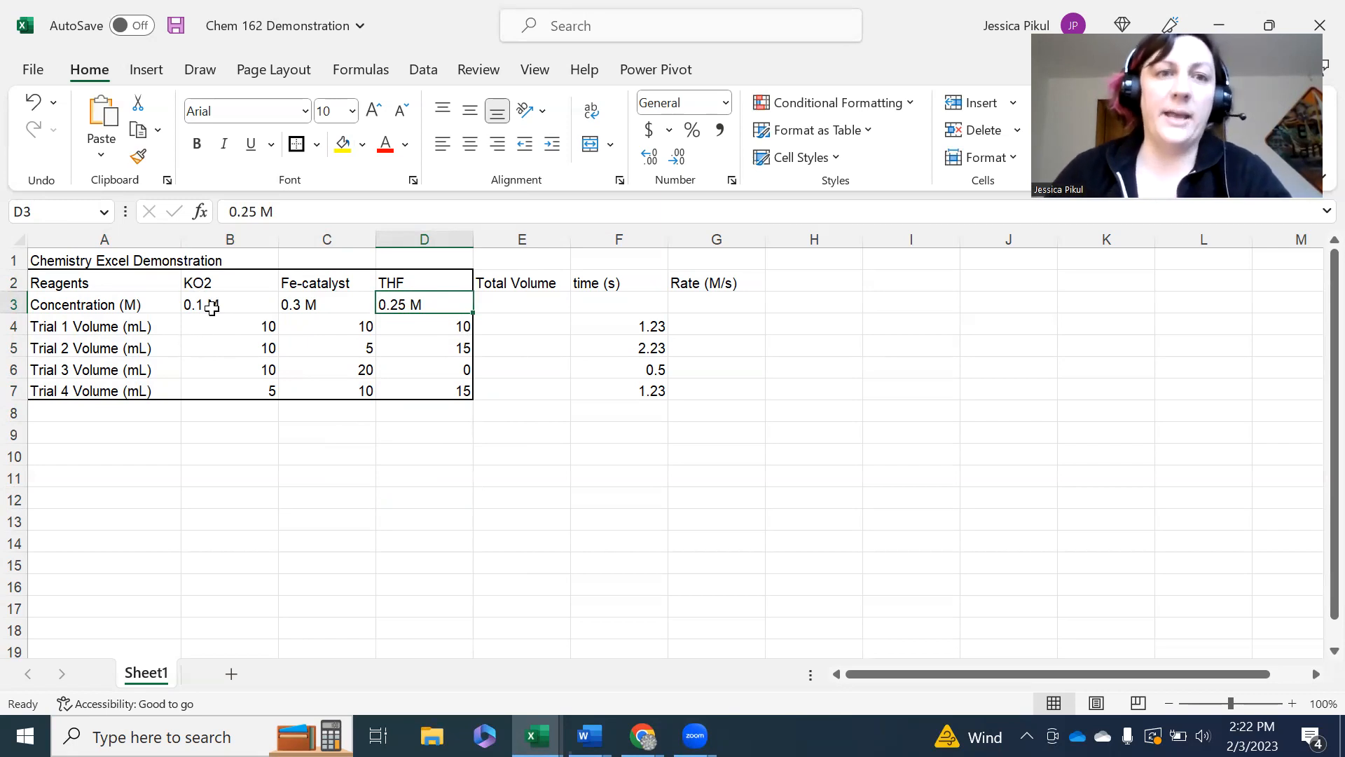
pyautogui.moveTo(166, 328); pyautogui.dragTo(167, 392)
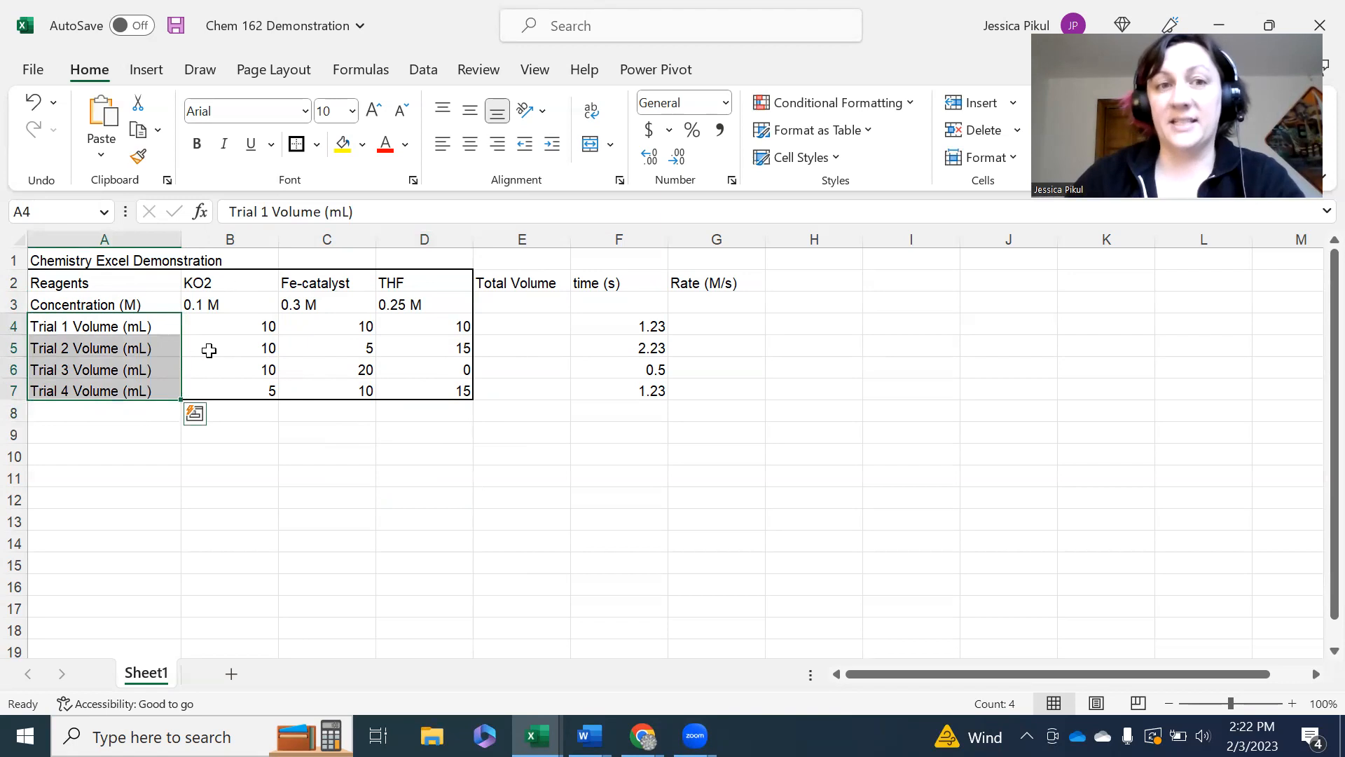
pyautogui.click(220, 328)
pyautogui.moveTo(220, 328); pyautogui.dragTo(391, 390)
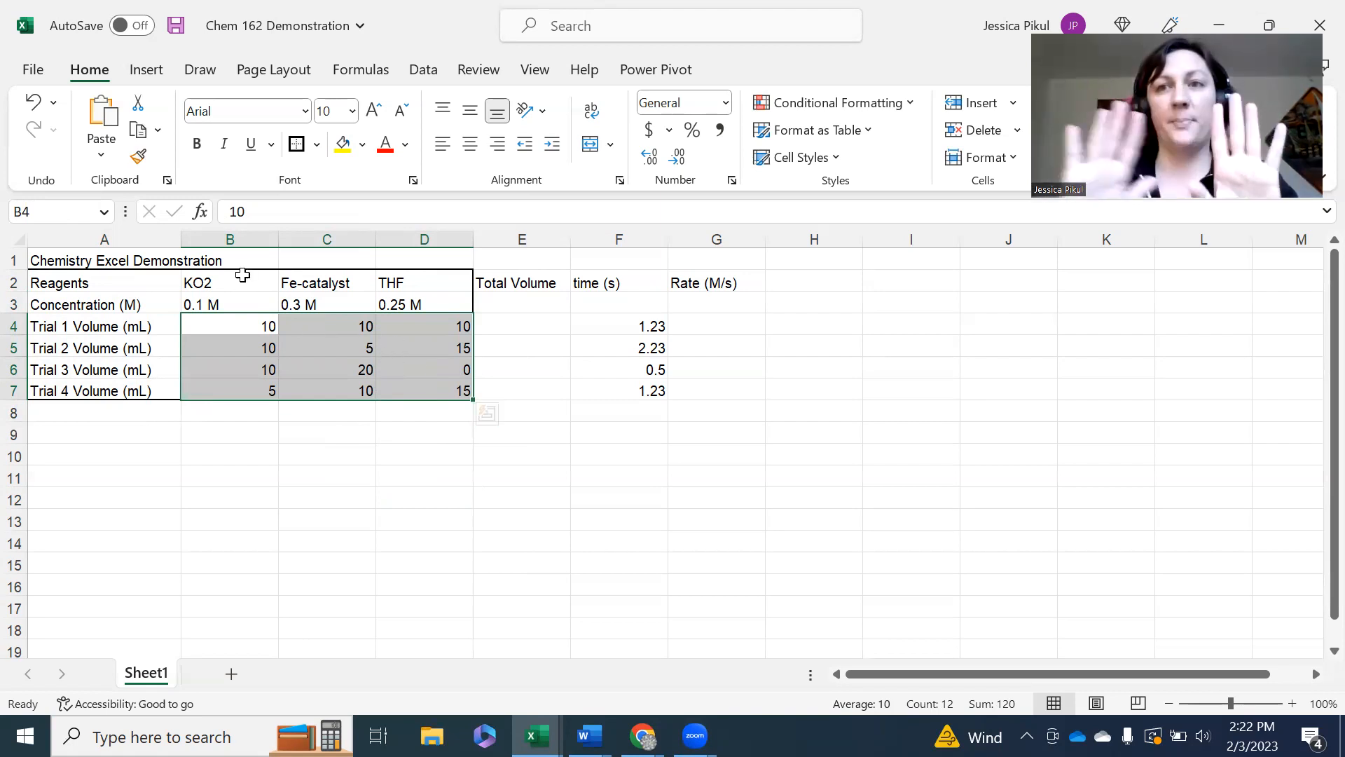
pyautogui.click(244, 319)
pyautogui.click(227, 304)
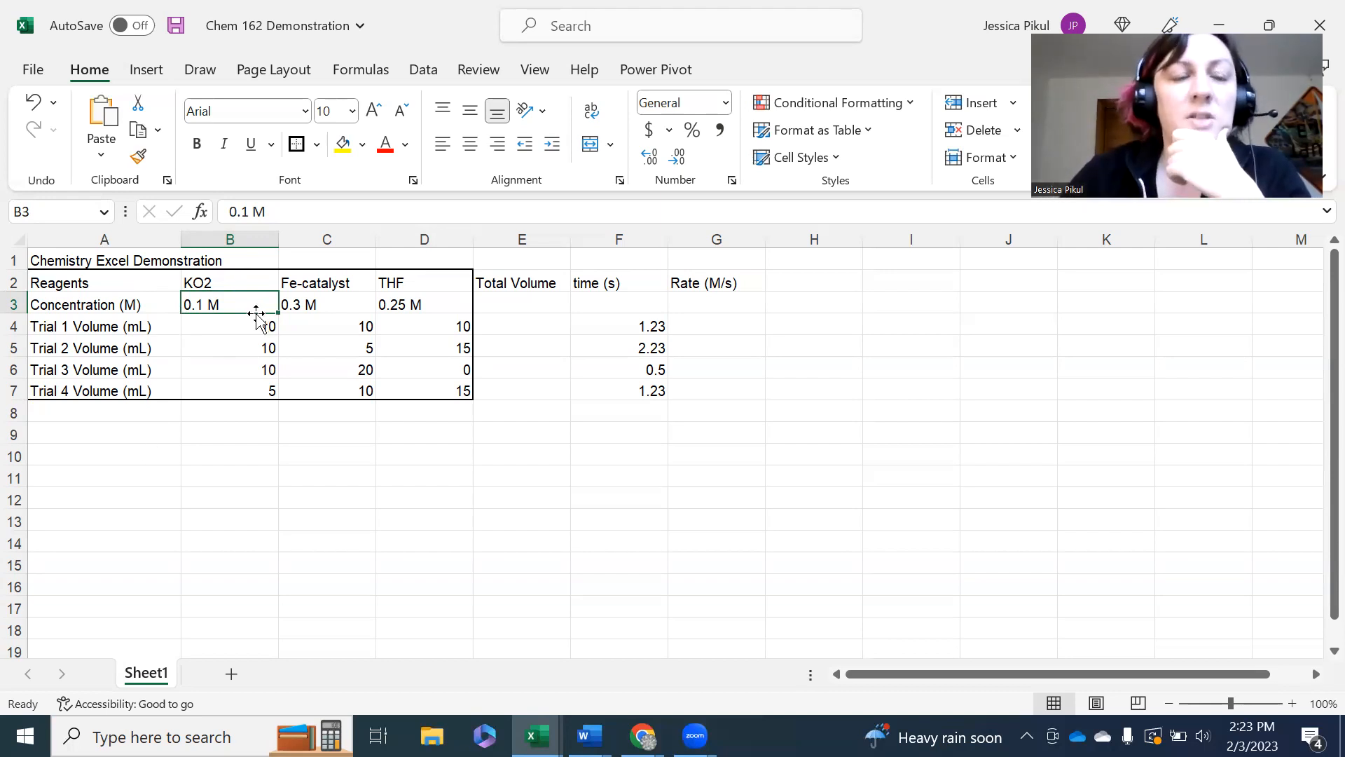
# Step: Remove the M unit from the KO2 concentration in B3 so the cell holds only 0.1
pyautogui.click(137, 308)
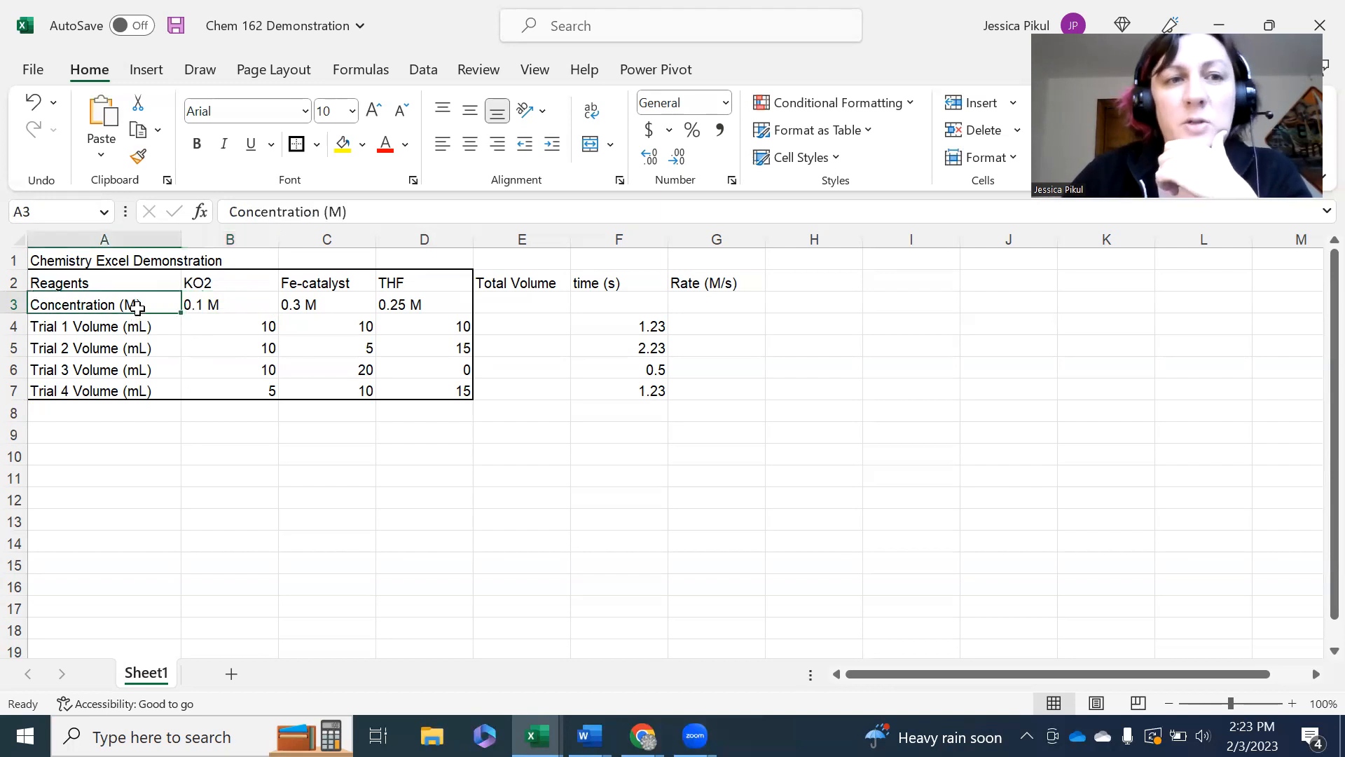
pyautogui.doubleClick(140, 306)
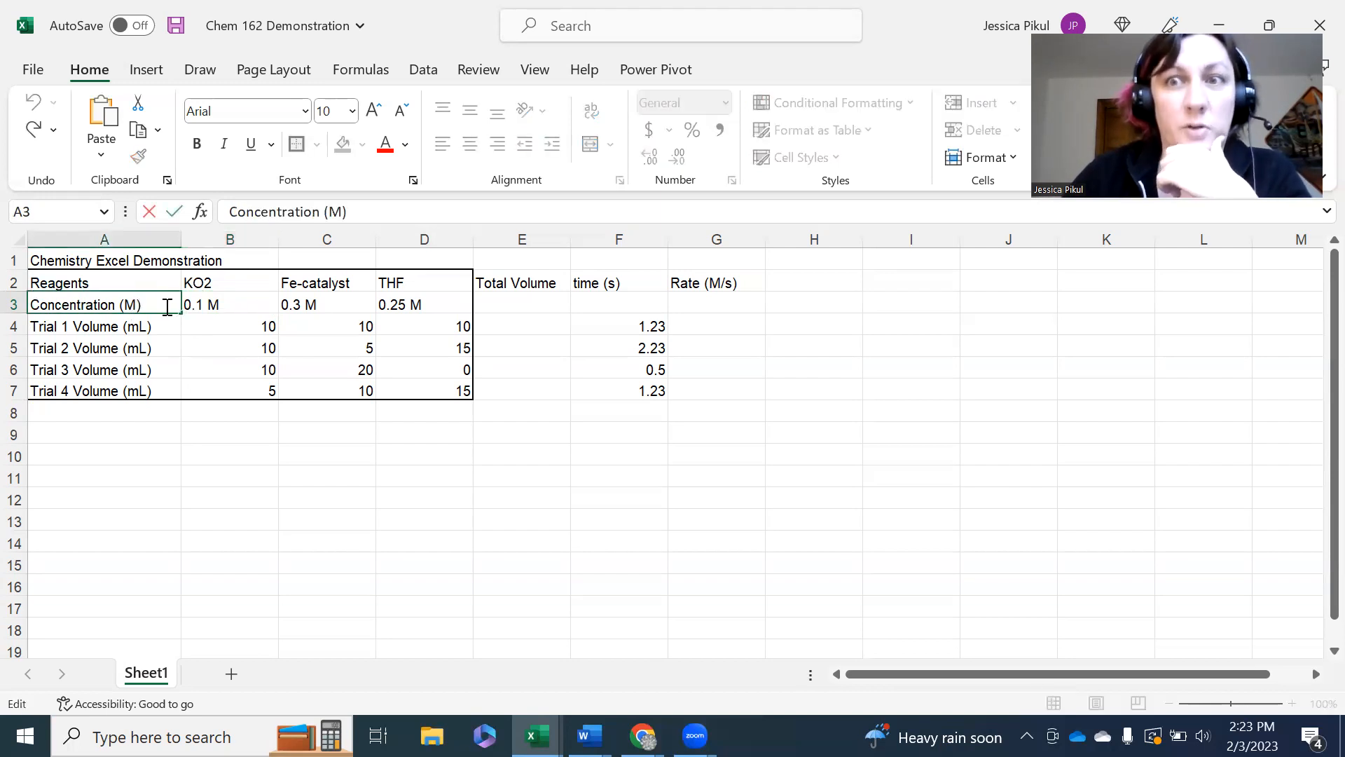
pyautogui.click(215, 308)
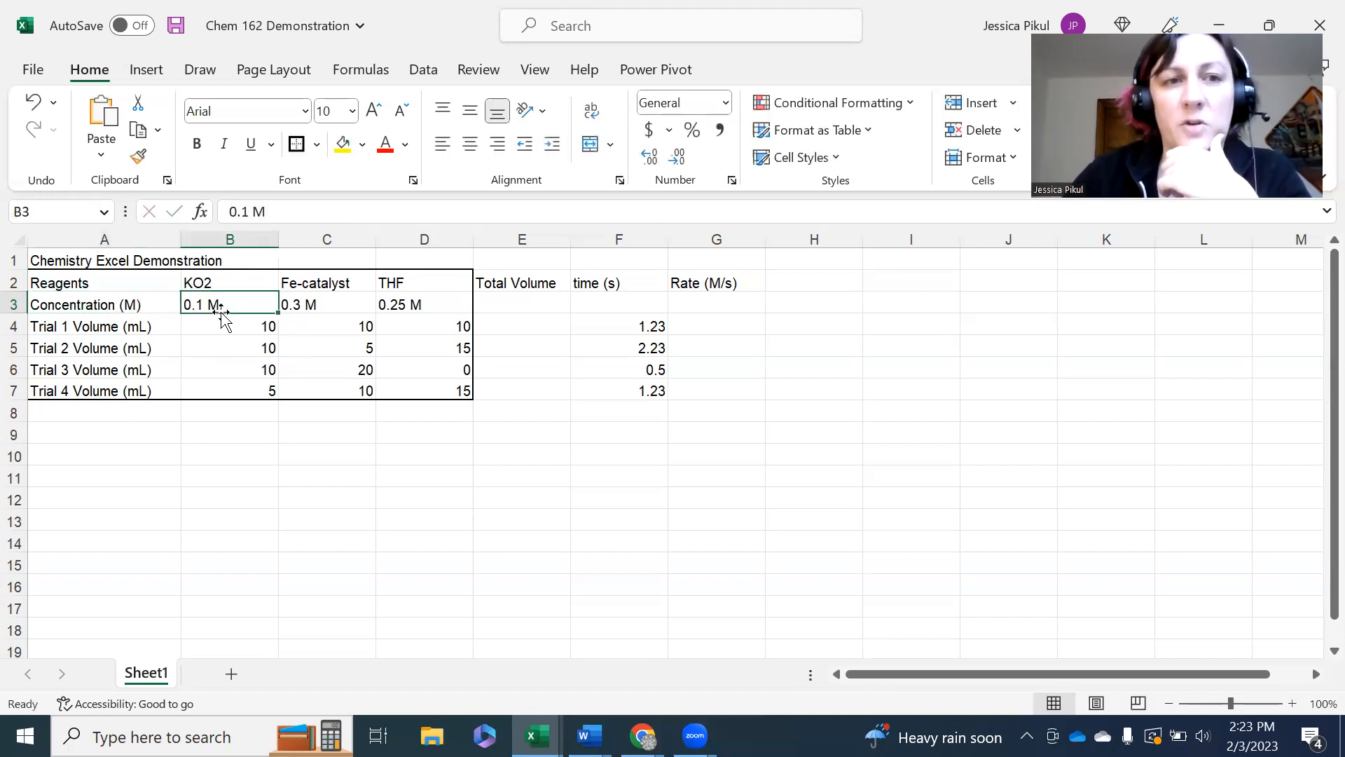
pyautogui.doubleClick(135, 306)
pyautogui.doubleClick(232, 301)
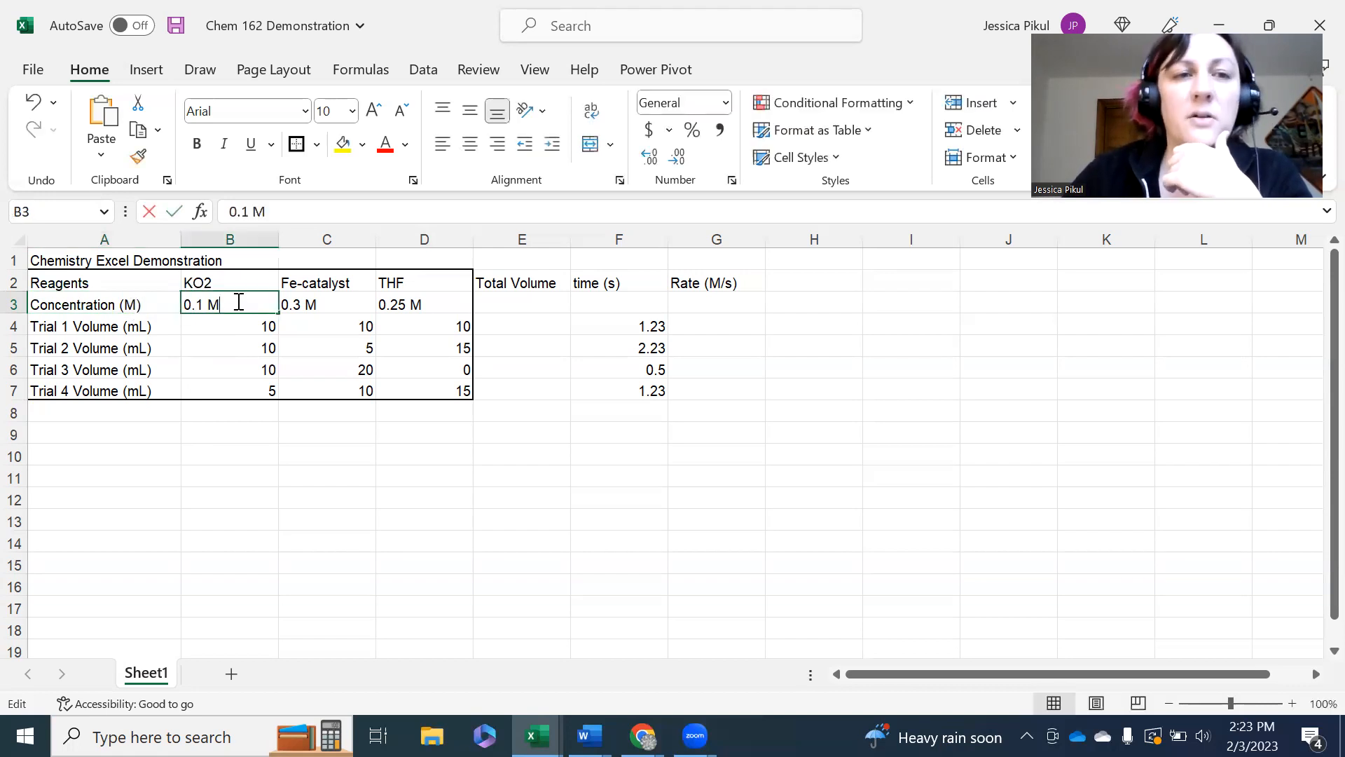
pyautogui.press('BackSpace')
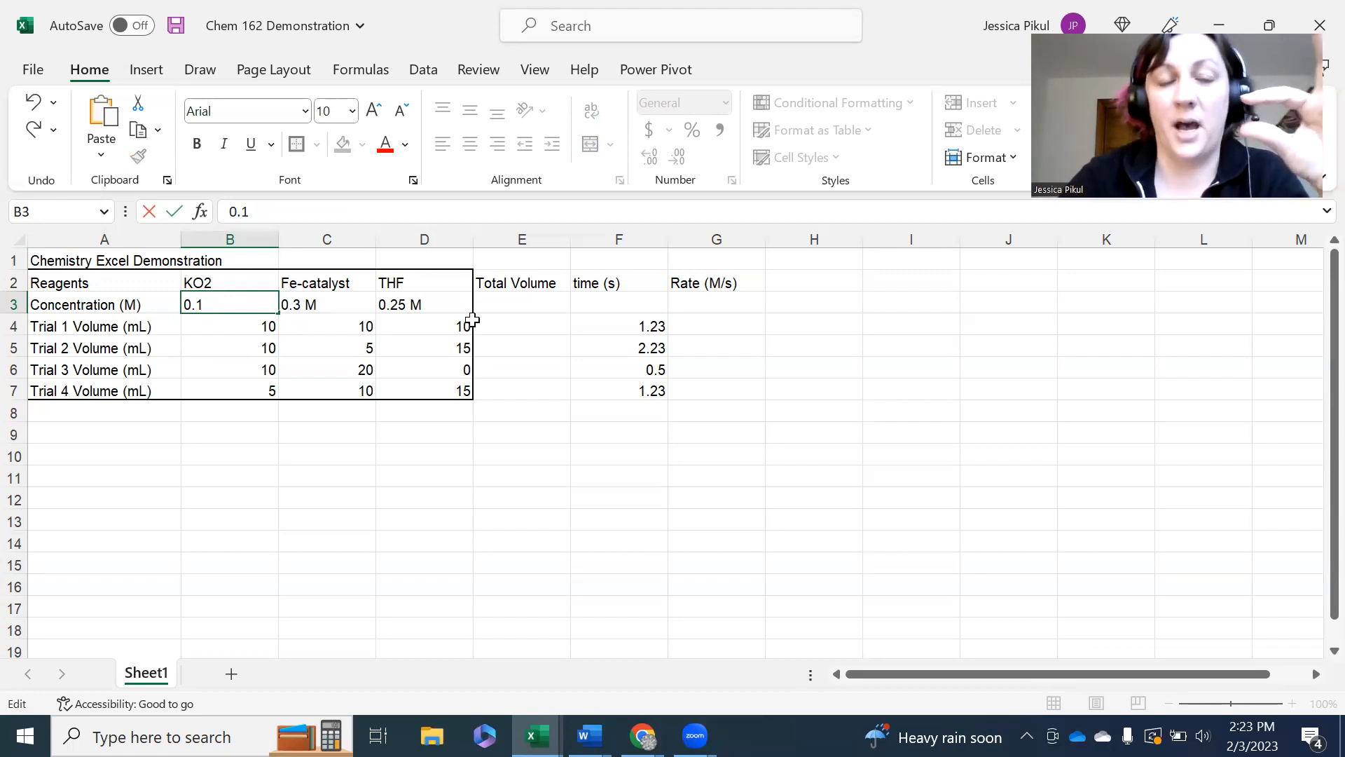
pyautogui.press('Return')
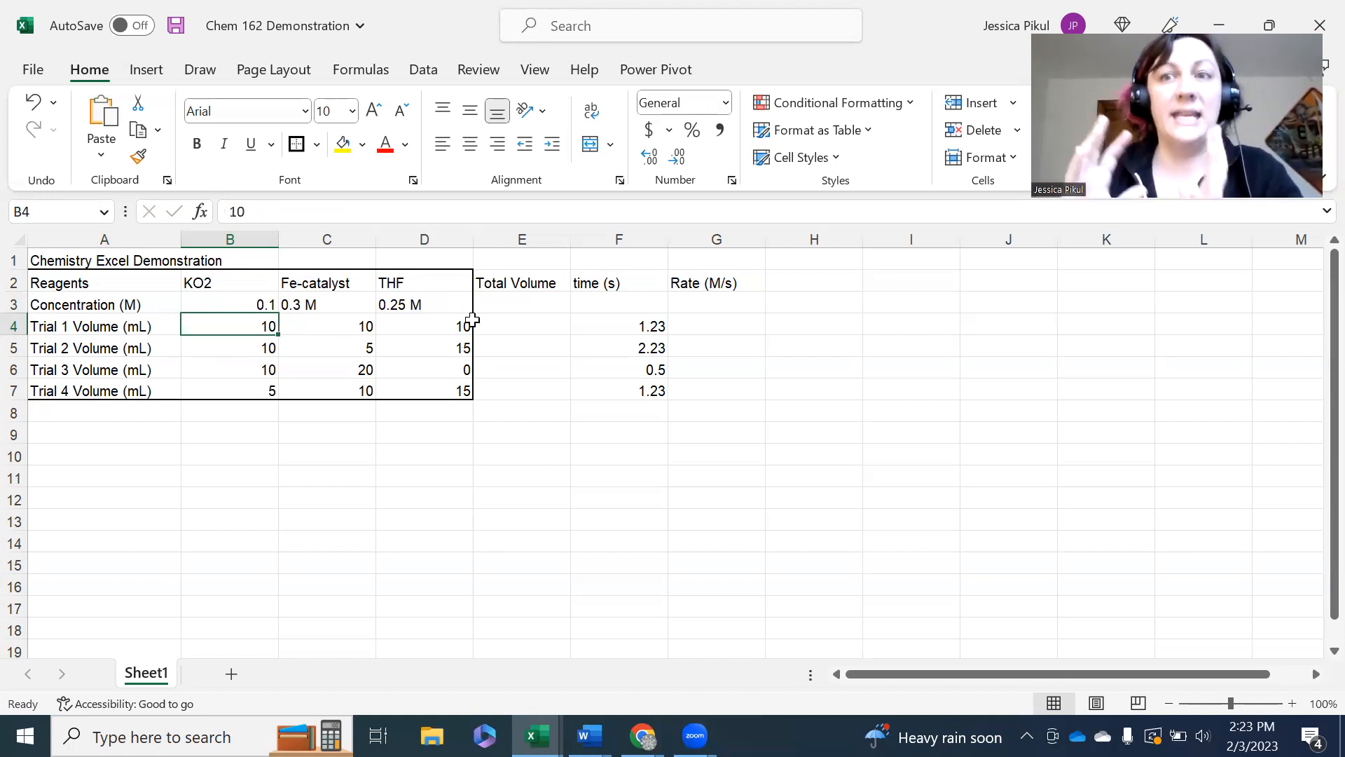
# Step: Strip the M unit from the Fe-catalyst and THF concentrations, leaving 0.3 in C3 and 0.25 in D3
pyautogui.click(334, 301)
pyautogui.doubleClick(341, 303)
pyautogui.press('BackSpace')
pyautogui.press('BackSpace')
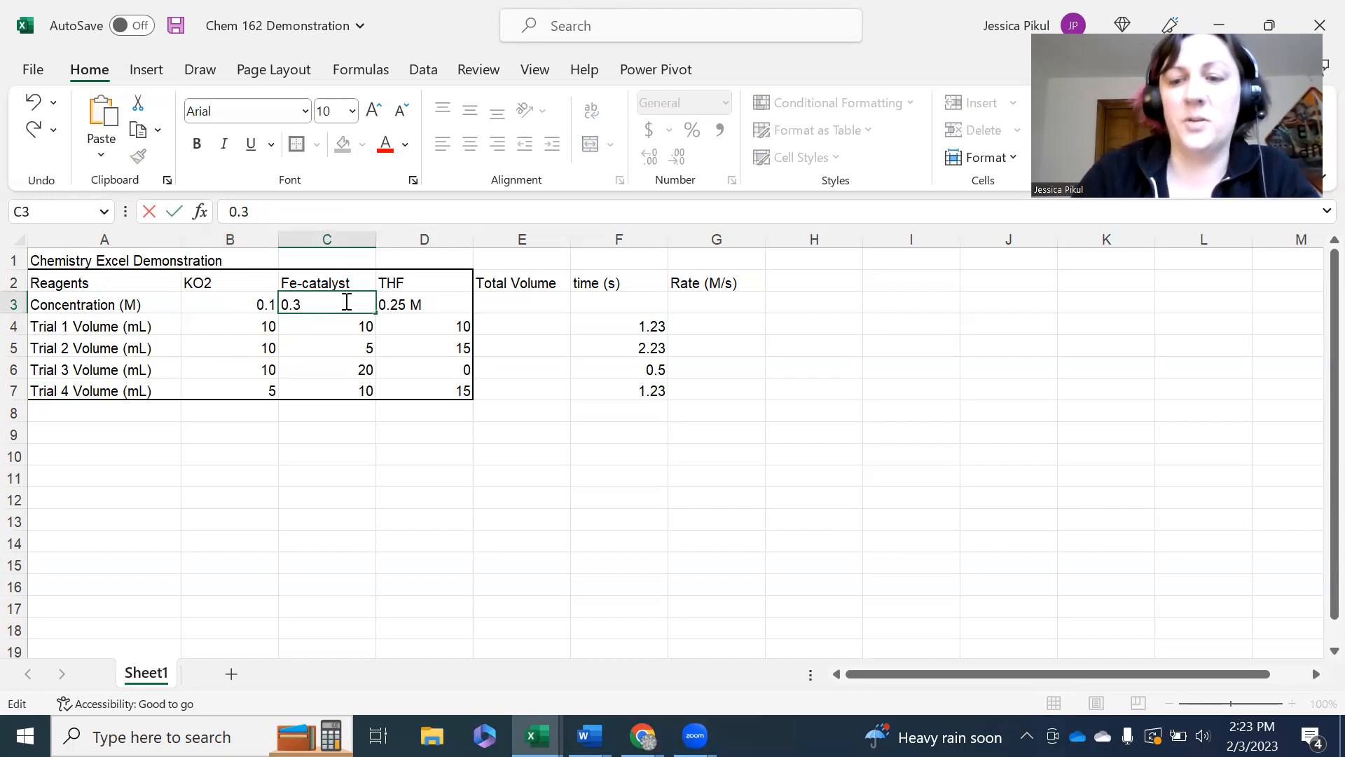
pyautogui.press('Return')
pyautogui.doubleClick(420, 302)
pyautogui.press('BackSpace')
pyautogui.press('BackSpace')
pyautogui.press('Return')
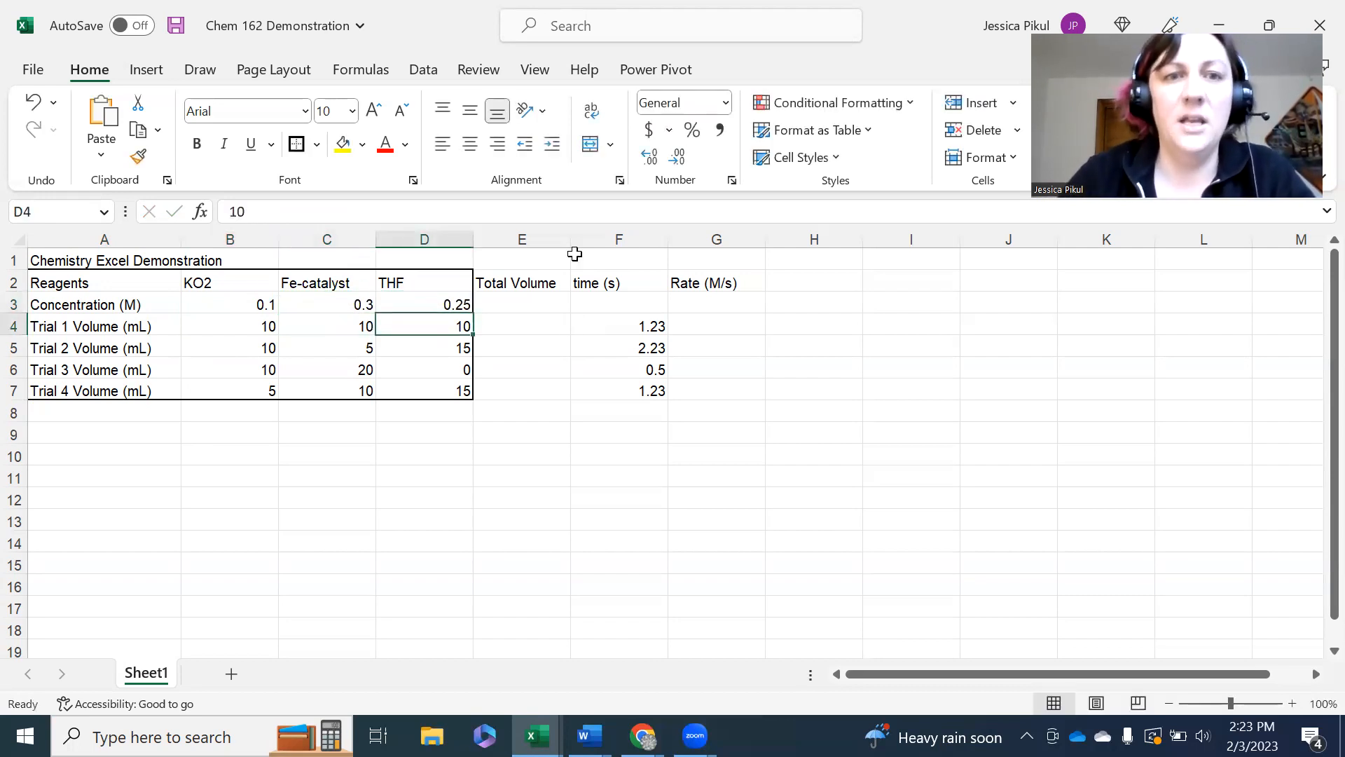
# Step: Review the reagent volumes, the reagent headings, and the time and rate columns of the table
pyautogui.click(553, 610)
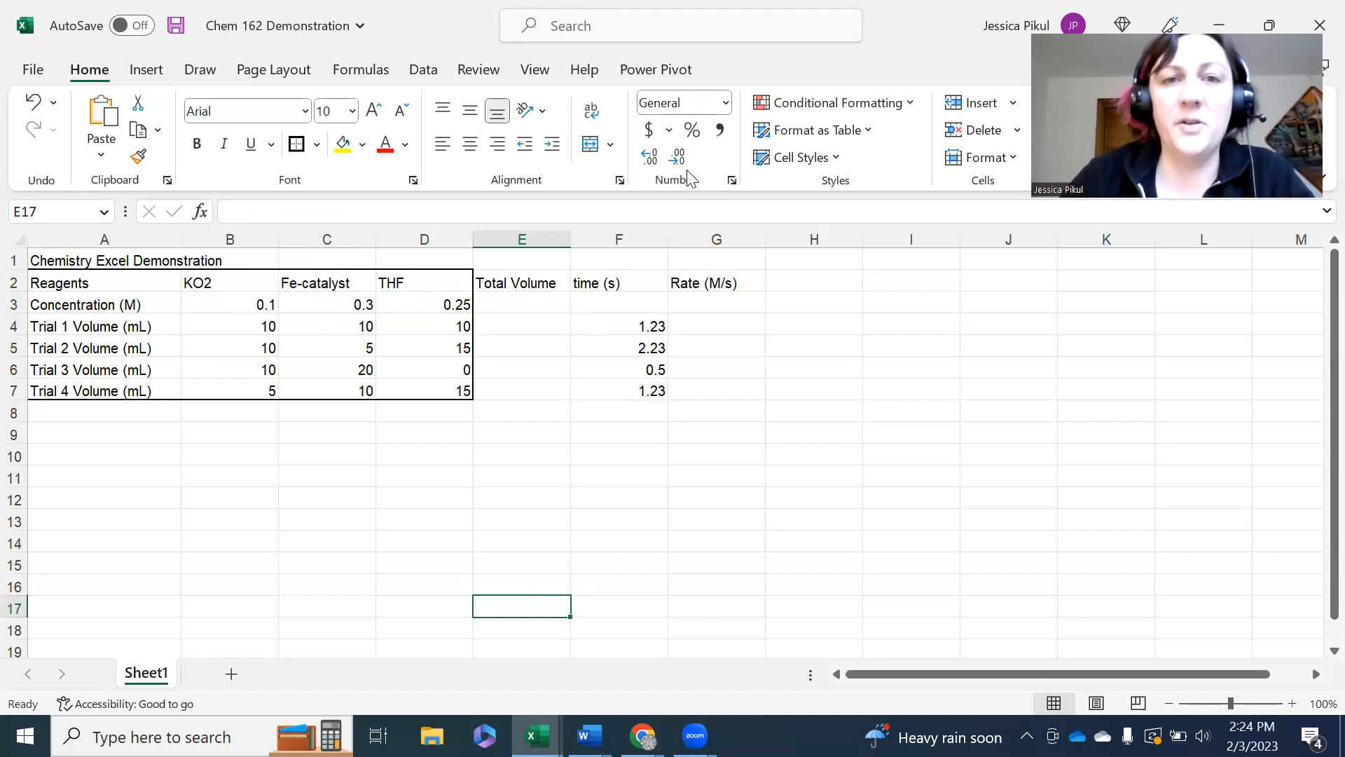
pyautogui.click(545, 239)
pyautogui.click(619, 510)
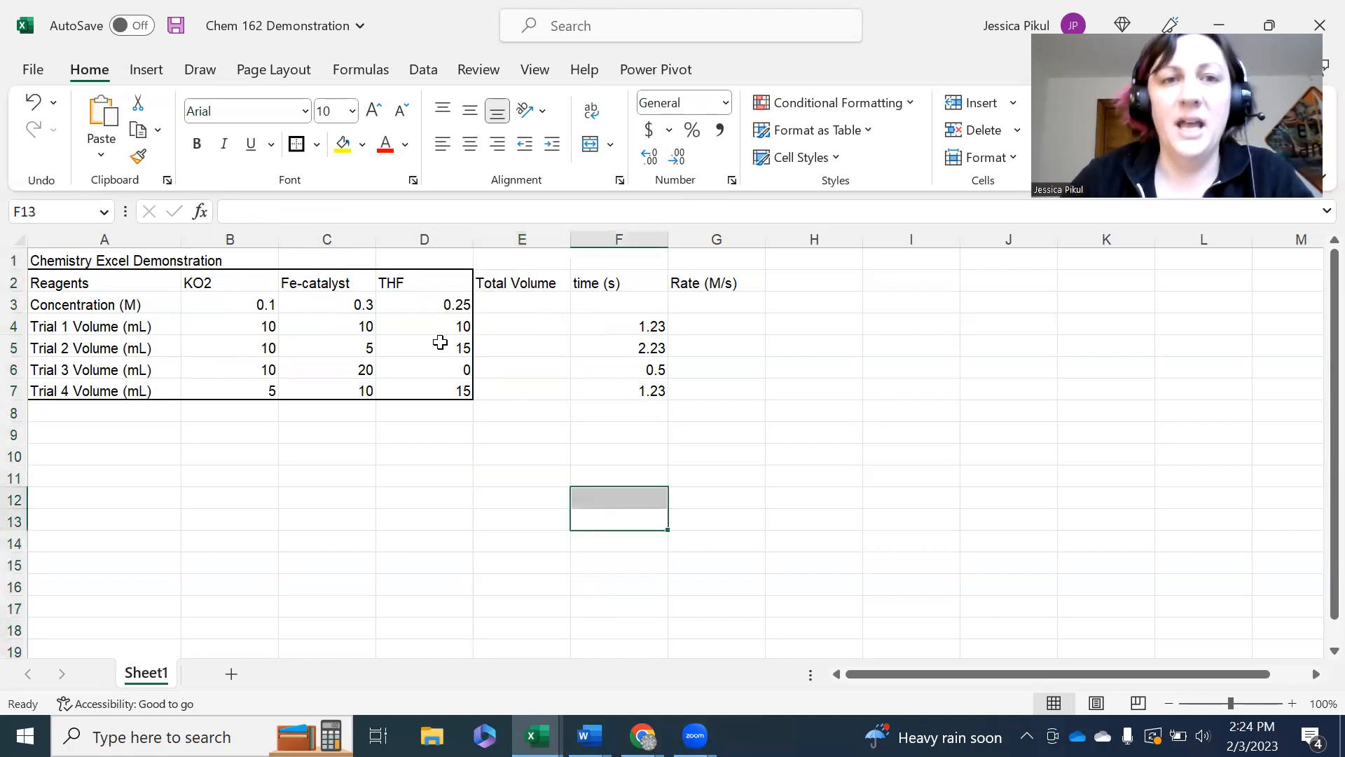
pyautogui.click(441, 345)
pyautogui.moveTo(413, 331); pyautogui.dragTo(257, 389)
pyautogui.click(240, 288)
pyautogui.click(337, 284)
pyautogui.click(392, 283)
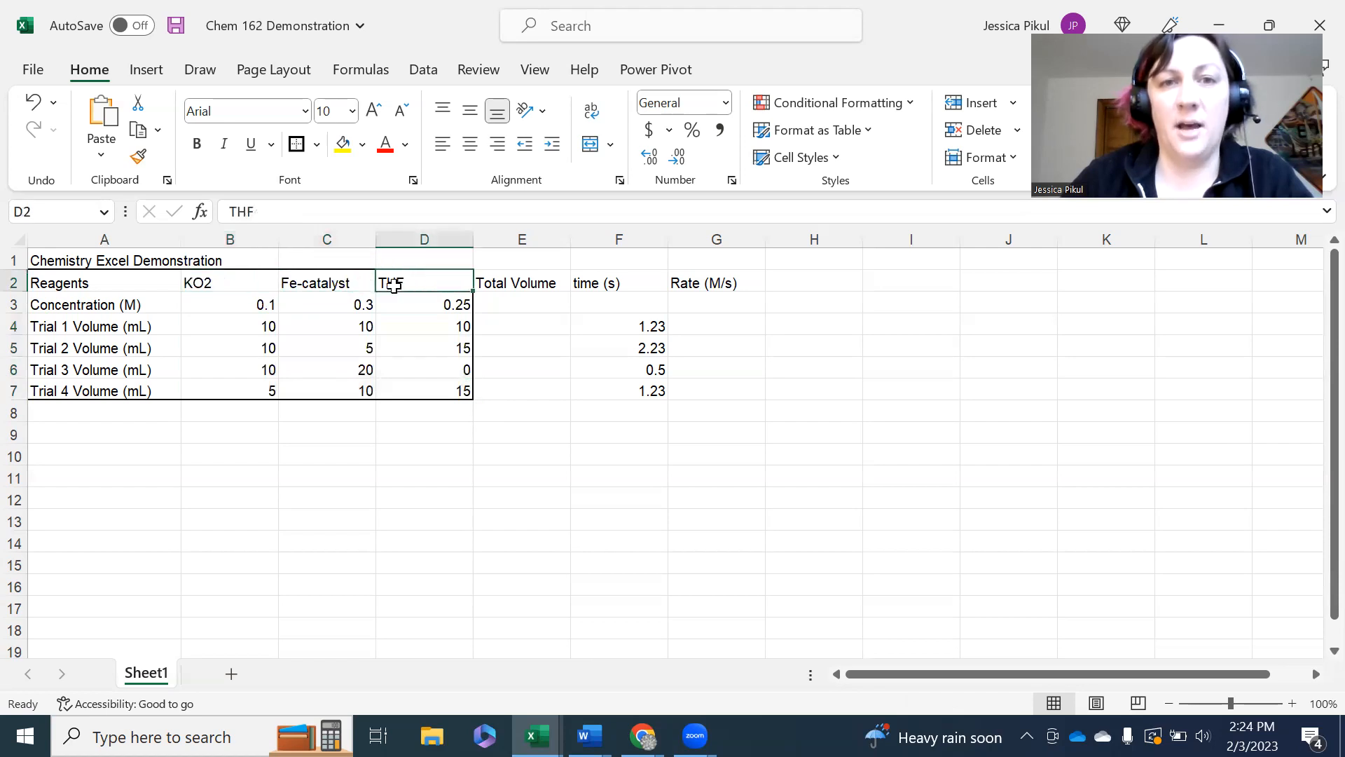
pyautogui.click(608, 330)
pyautogui.click(623, 299)
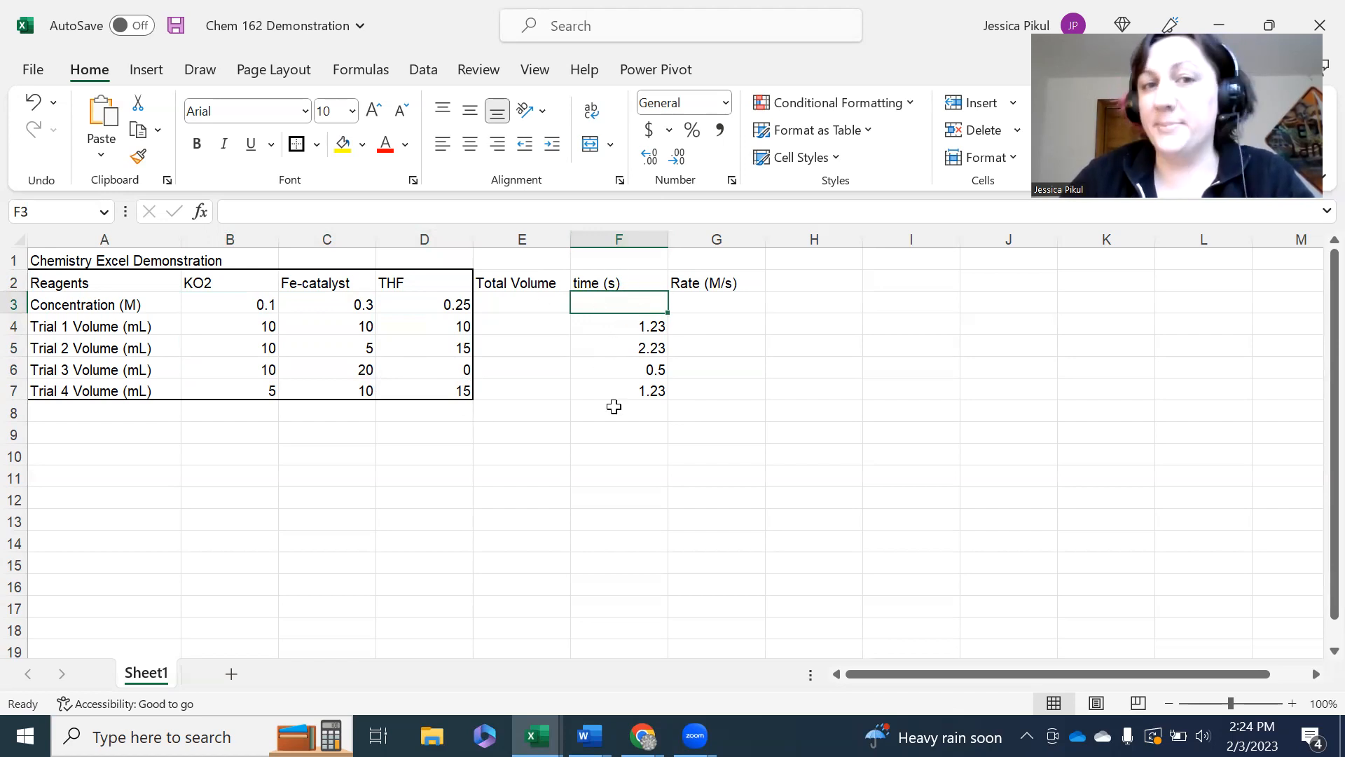
pyautogui.moveTo(733, 283); pyautogui.dragTo(735, 297)
pyautogui.click(812, 368)
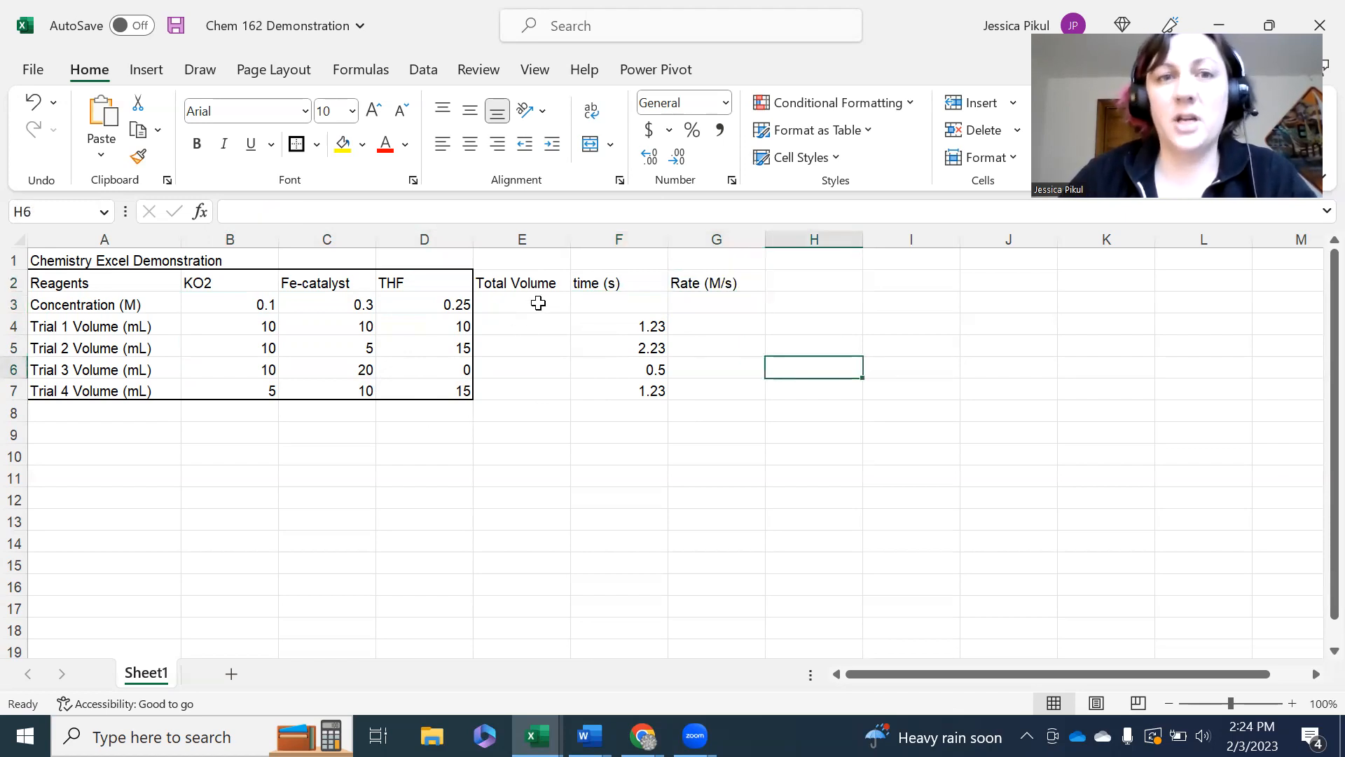
# Step: Merge and center the Total Volume heading across E2:E3 and align it vertically in the middle
pyautogui.moveTo(535, 280); pyautogui.dragTo(540, 299)
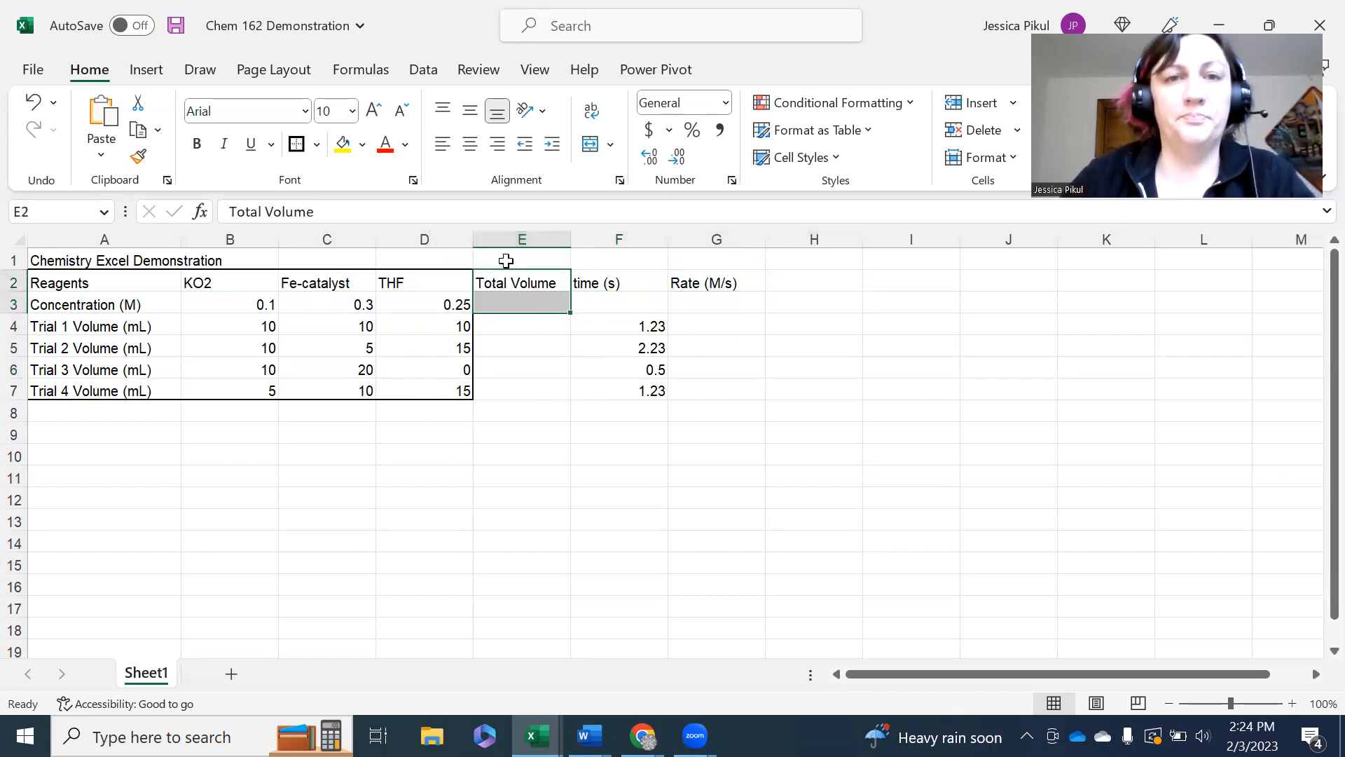
pyautogui.click(591, 143)
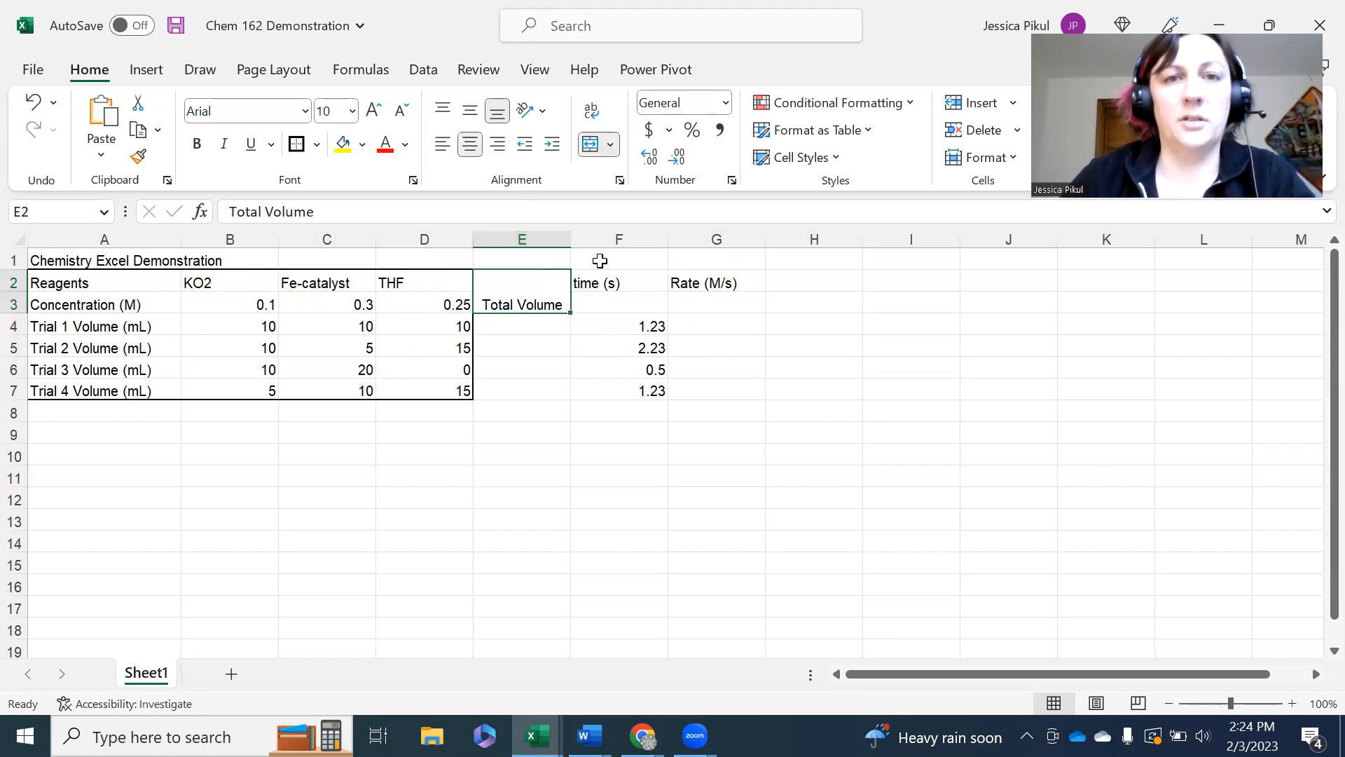
pyautogui.click(470, 110)
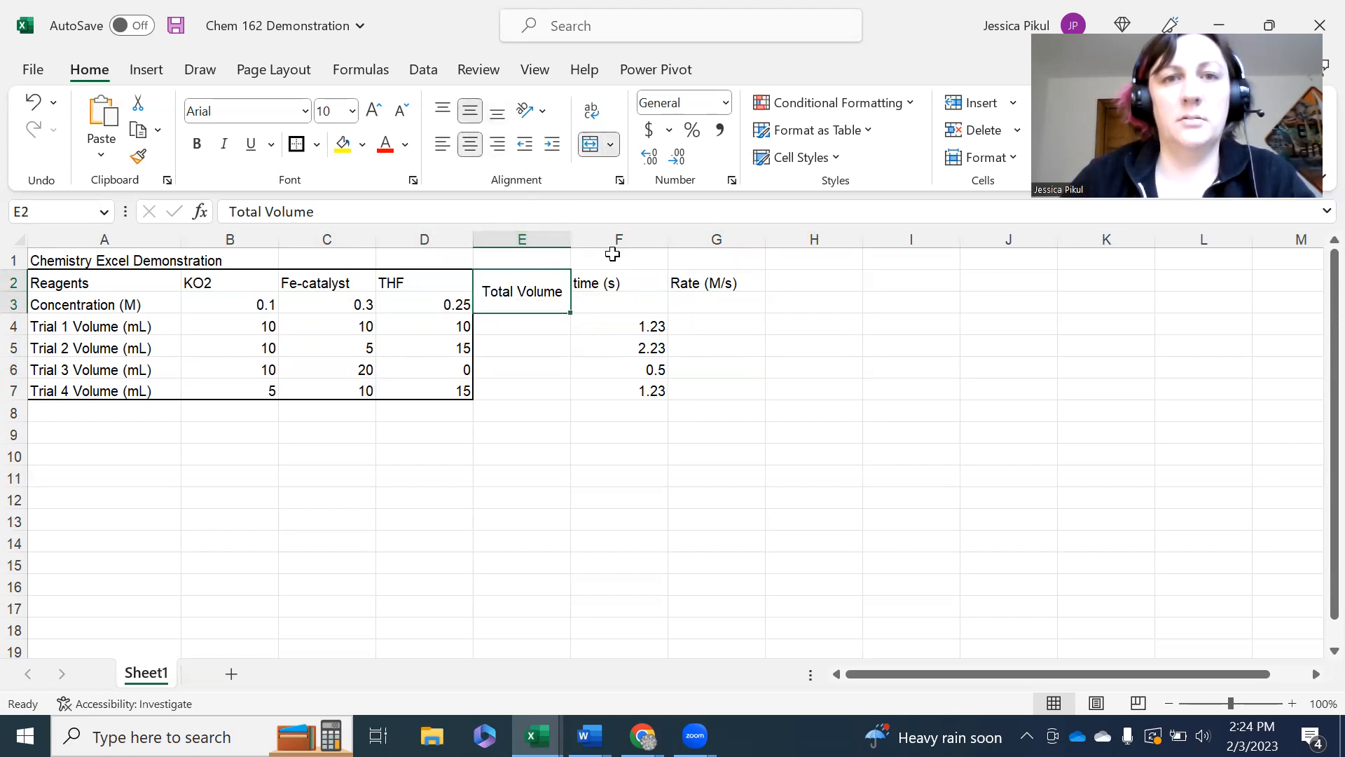
pyautogui.click(579, 372)
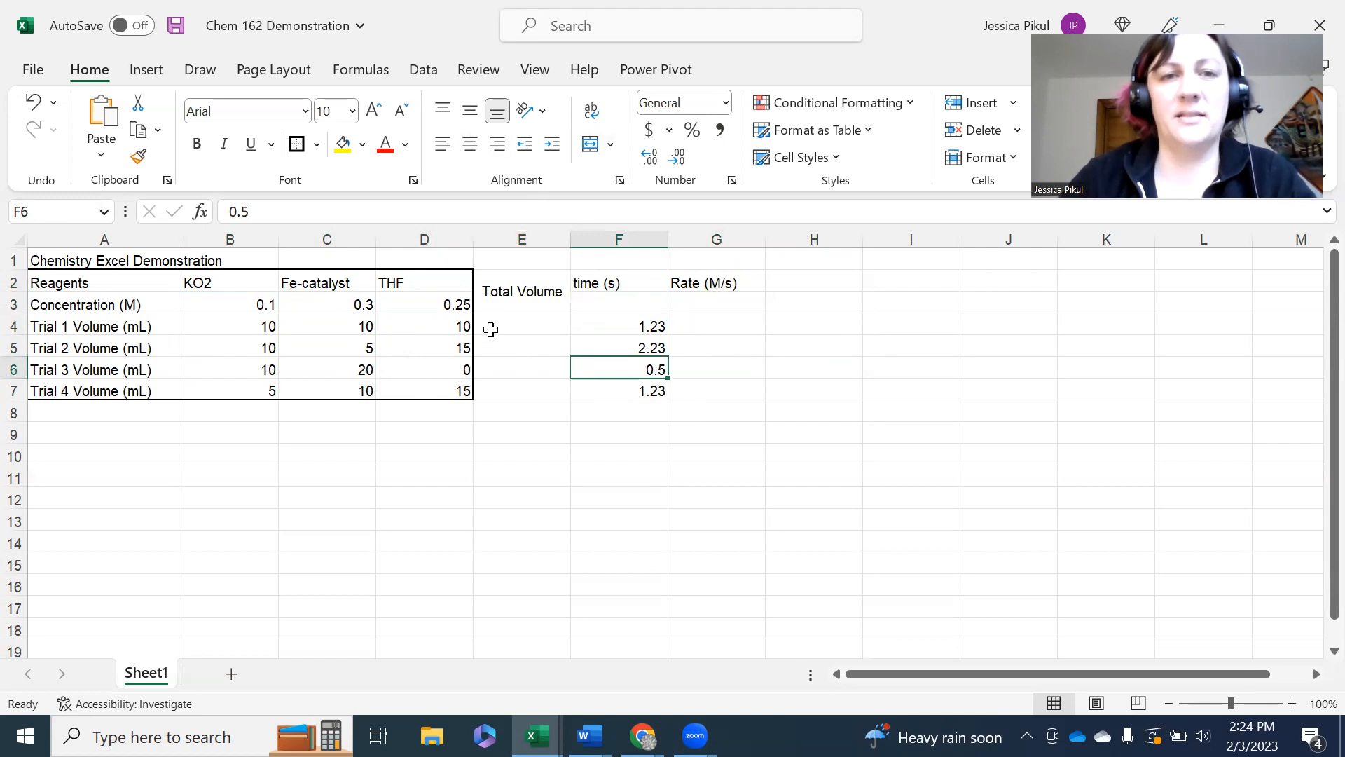
# Step: Fill the concentration values in B3:D3 with light gray
pyautogui.moveTo(451, 304); pyautogui.dragTo(210, 304)
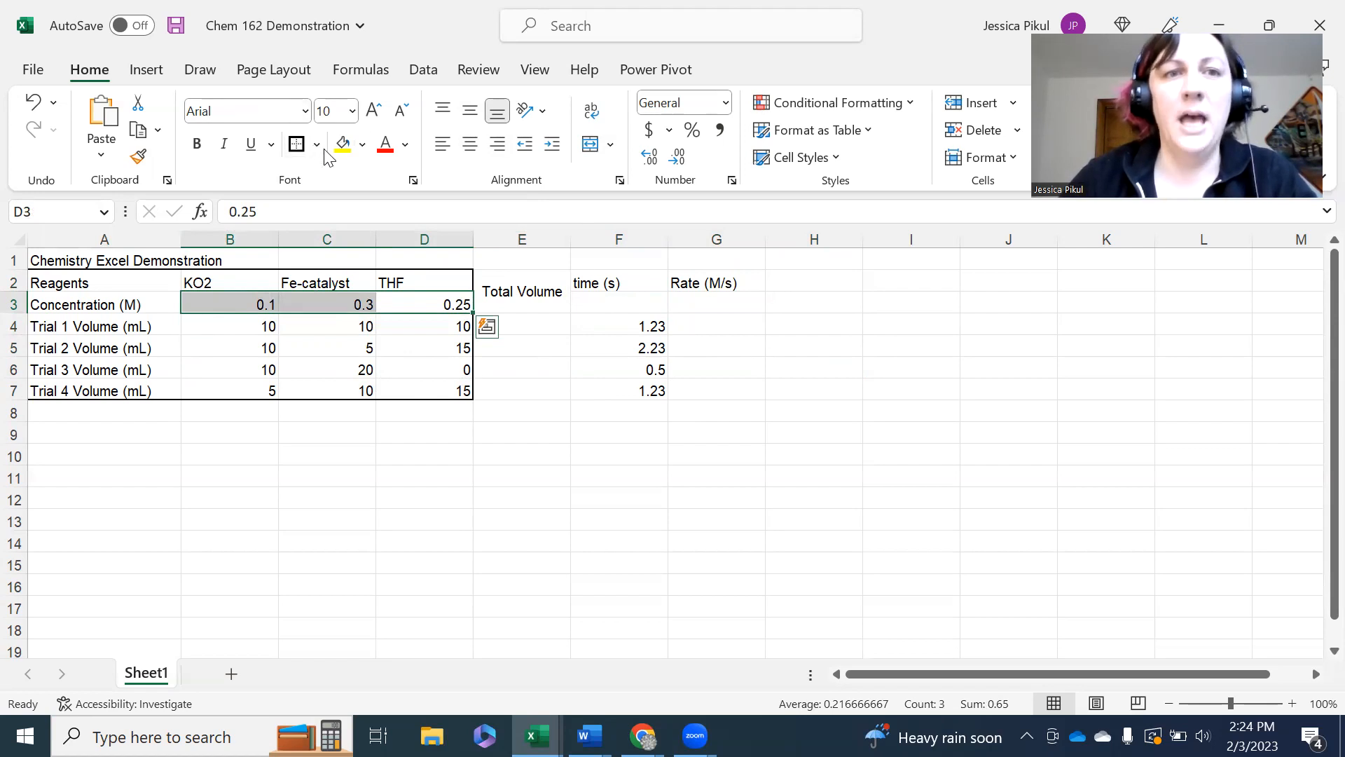
pyautogui.click(362, 145)
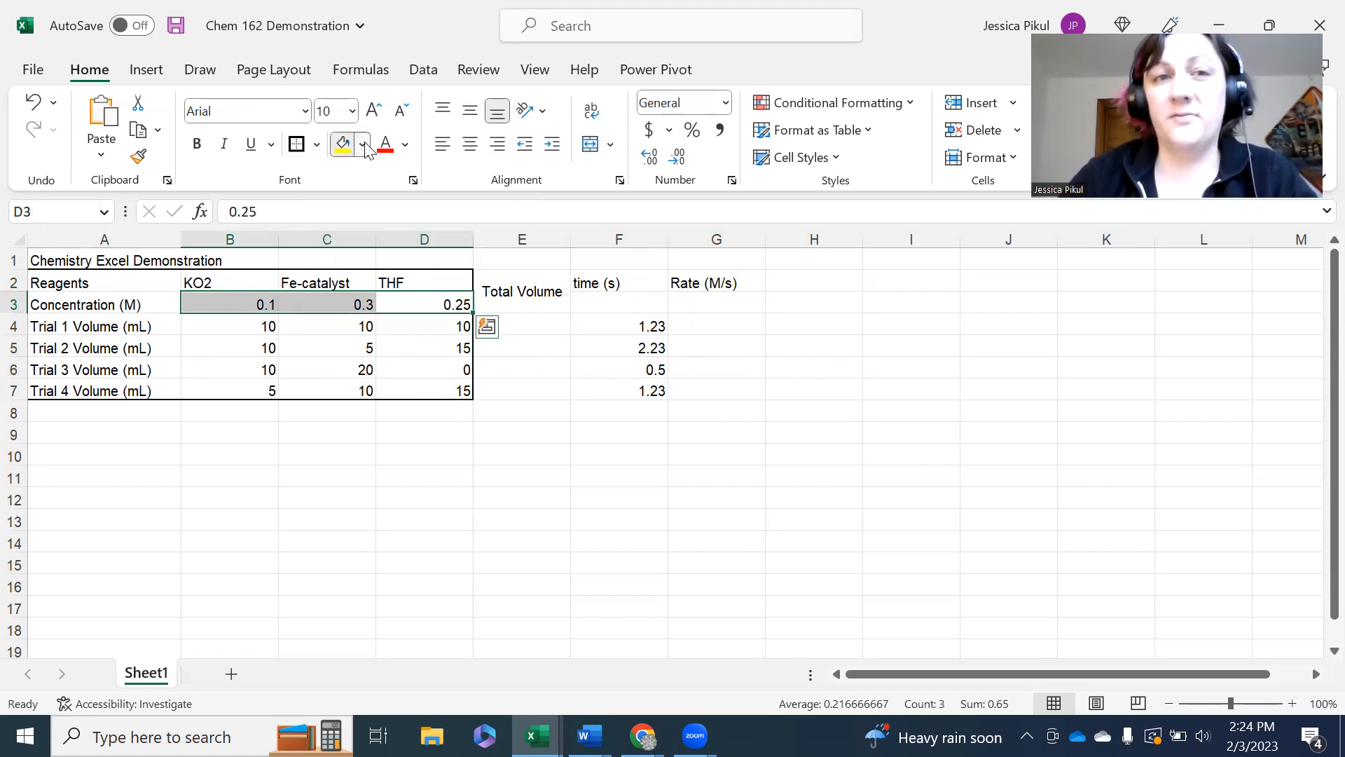
pyautogui.click(339, 223)
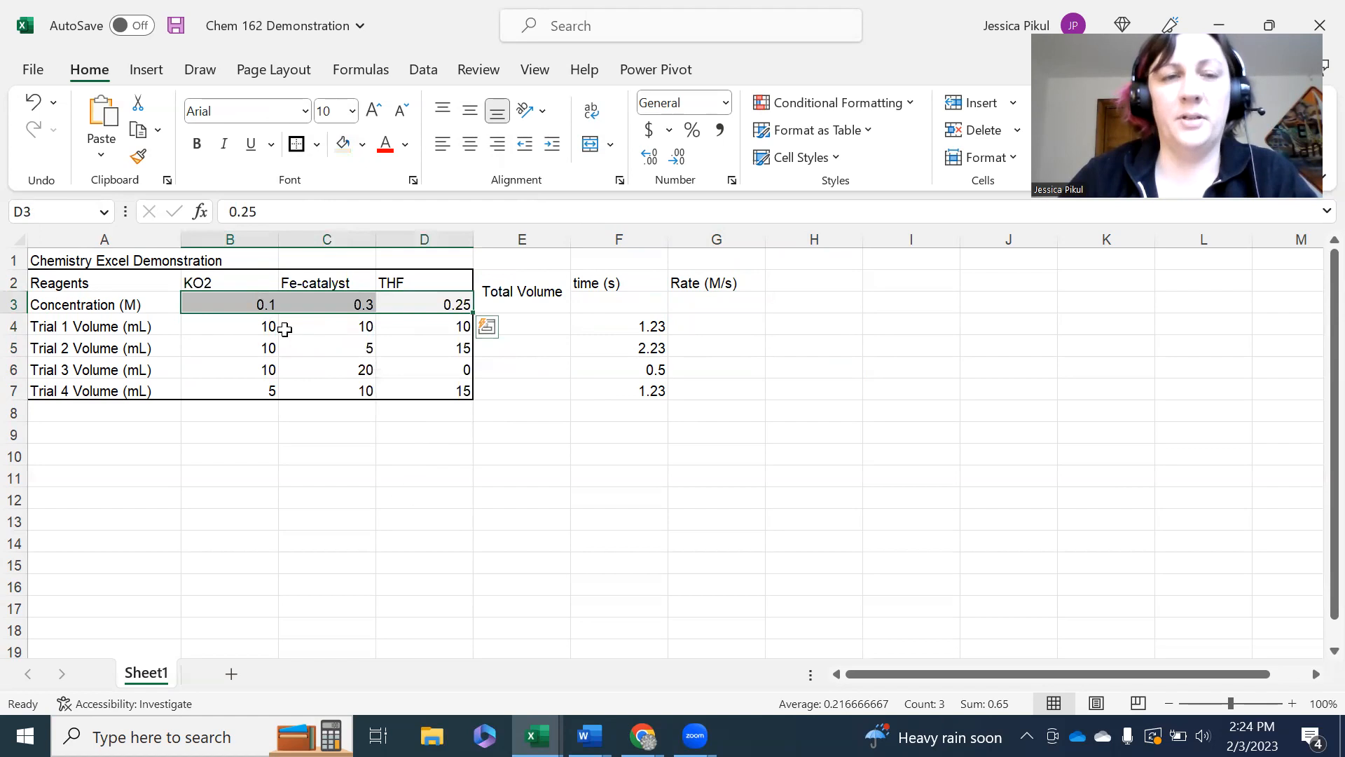
pyautogui.click(316, 501)
# Step: Apply the same light gray fill to the Concentration (M) label in A3 and the reagent headings in A2:D2
pyautogui.moveTo(450, 304); pyautogui.dragTo(292, 296)
pyautogui.click(164, 301)
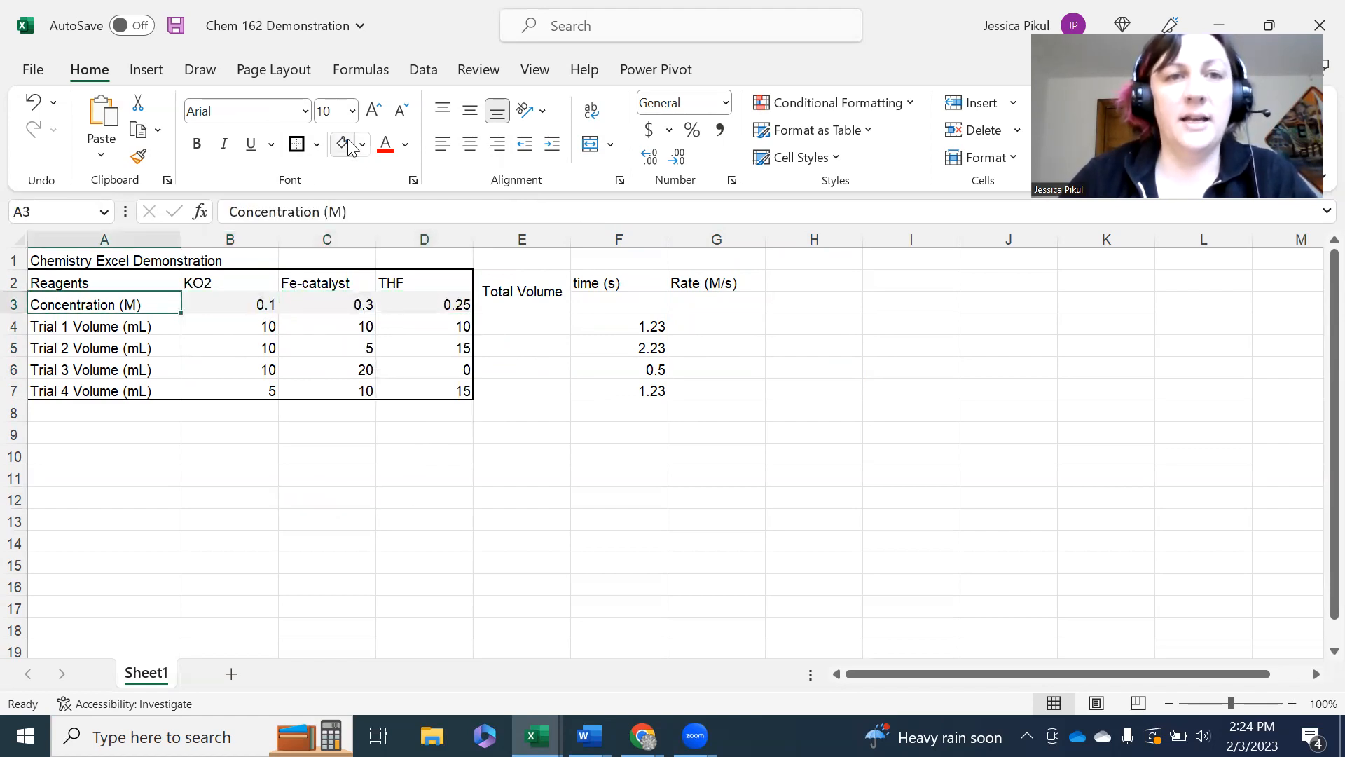
pyautogui.moveTo(274, 498); pyautogui.dragTo(302, 498)
pyautogui.moveTo(422, 283); pyautogui.dragTo(112, 283)
pyautogui.moveTo(415, 478); pyautogui.dragTo(413, 459)
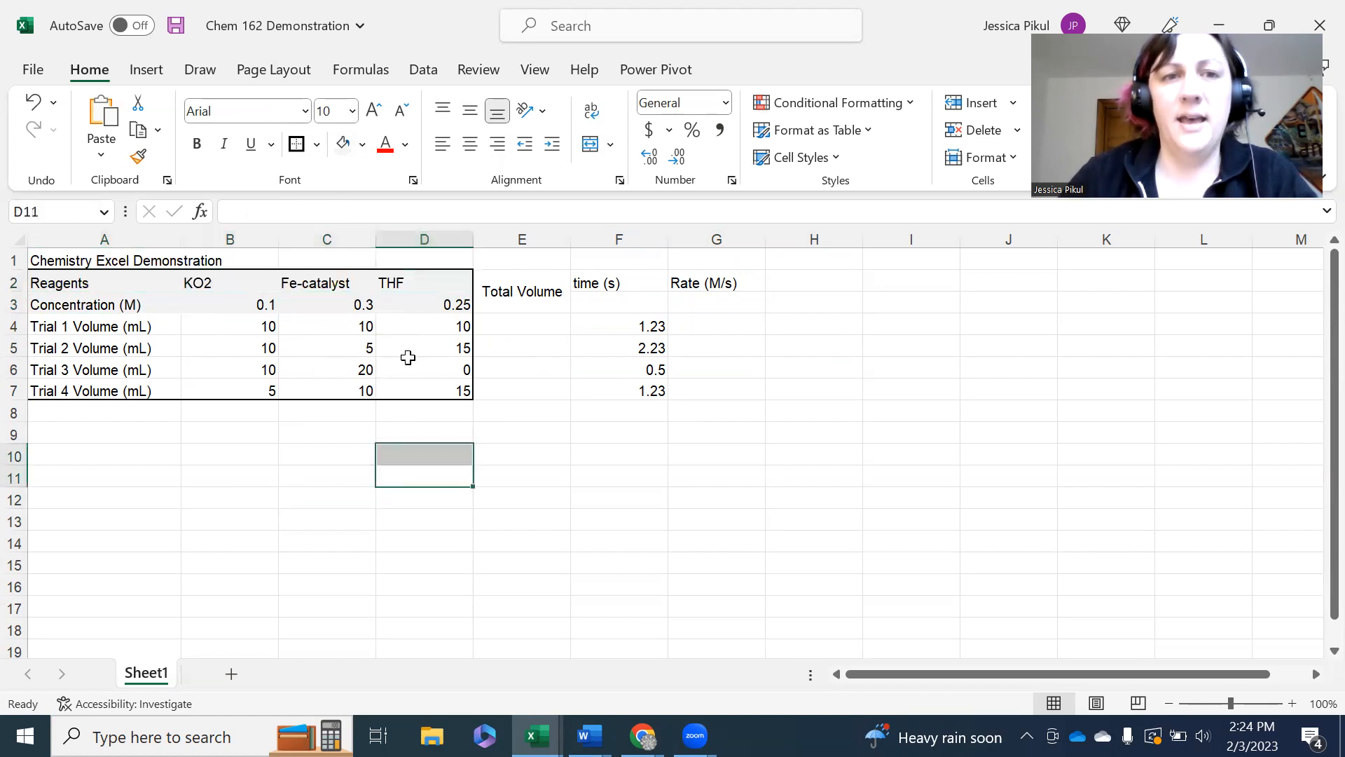
# Step: Apply all borders to the reagent and concentration header rows, cells A2:D3
pyautogui.moveTo(444, 301); pyautogui.dragTo(60, 274)
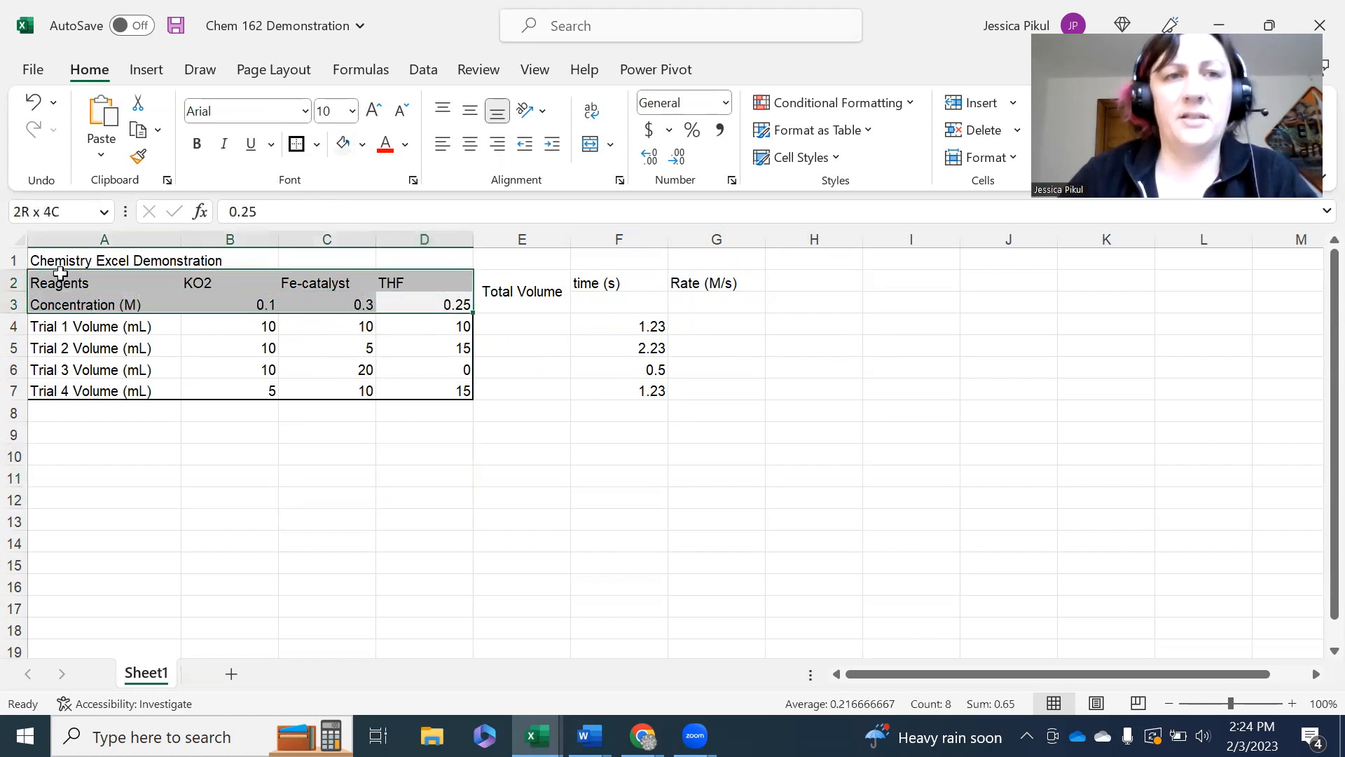
pyautogui.click(317, 144)
pyautogui.click(350, 362)
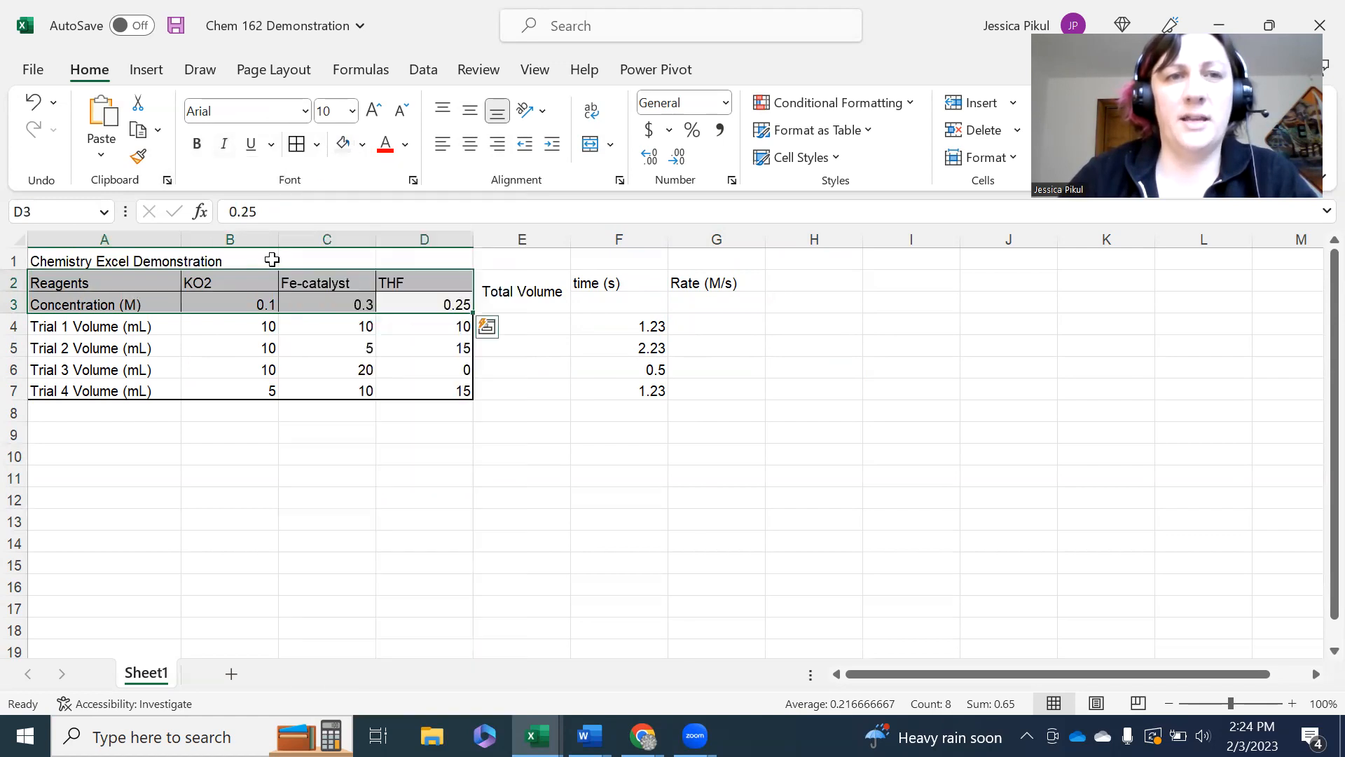
pyautogui.click(391, 502)
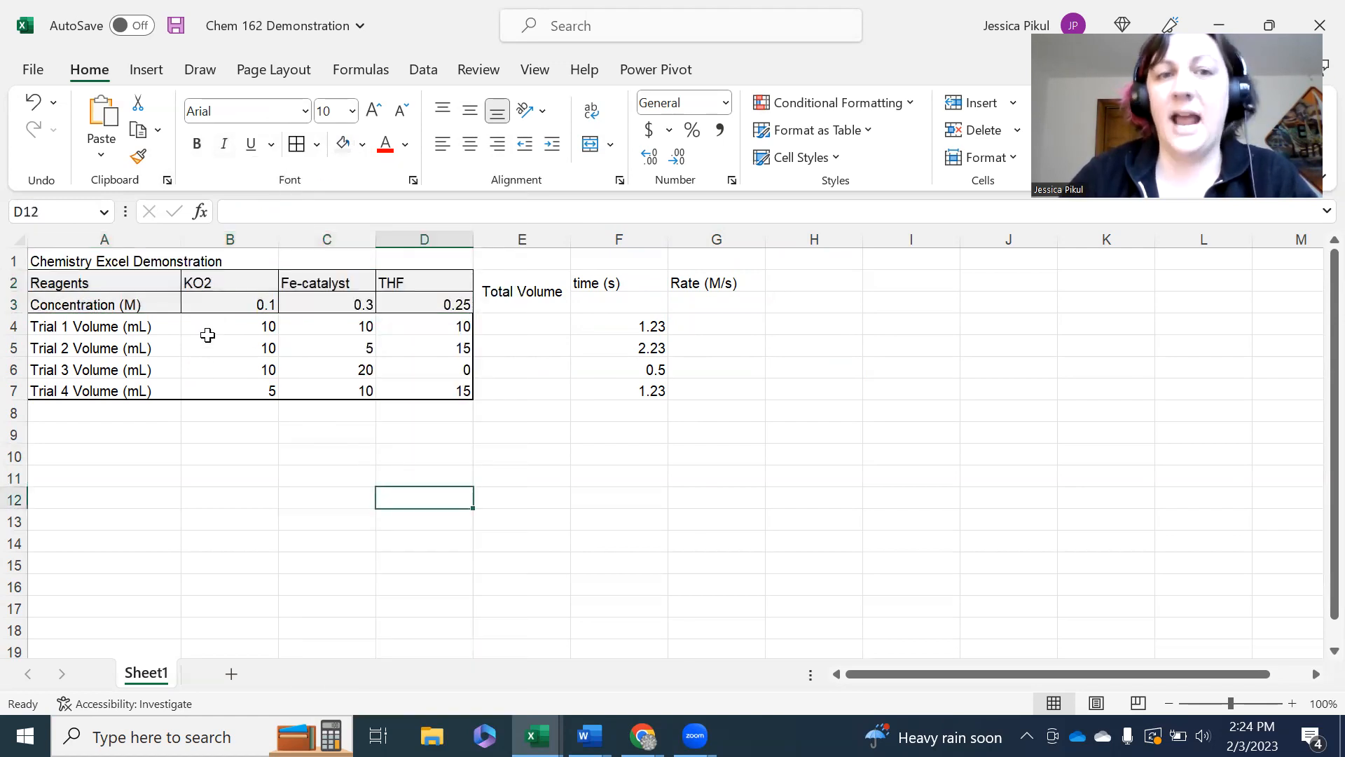
pyautogui.click(525, 289)
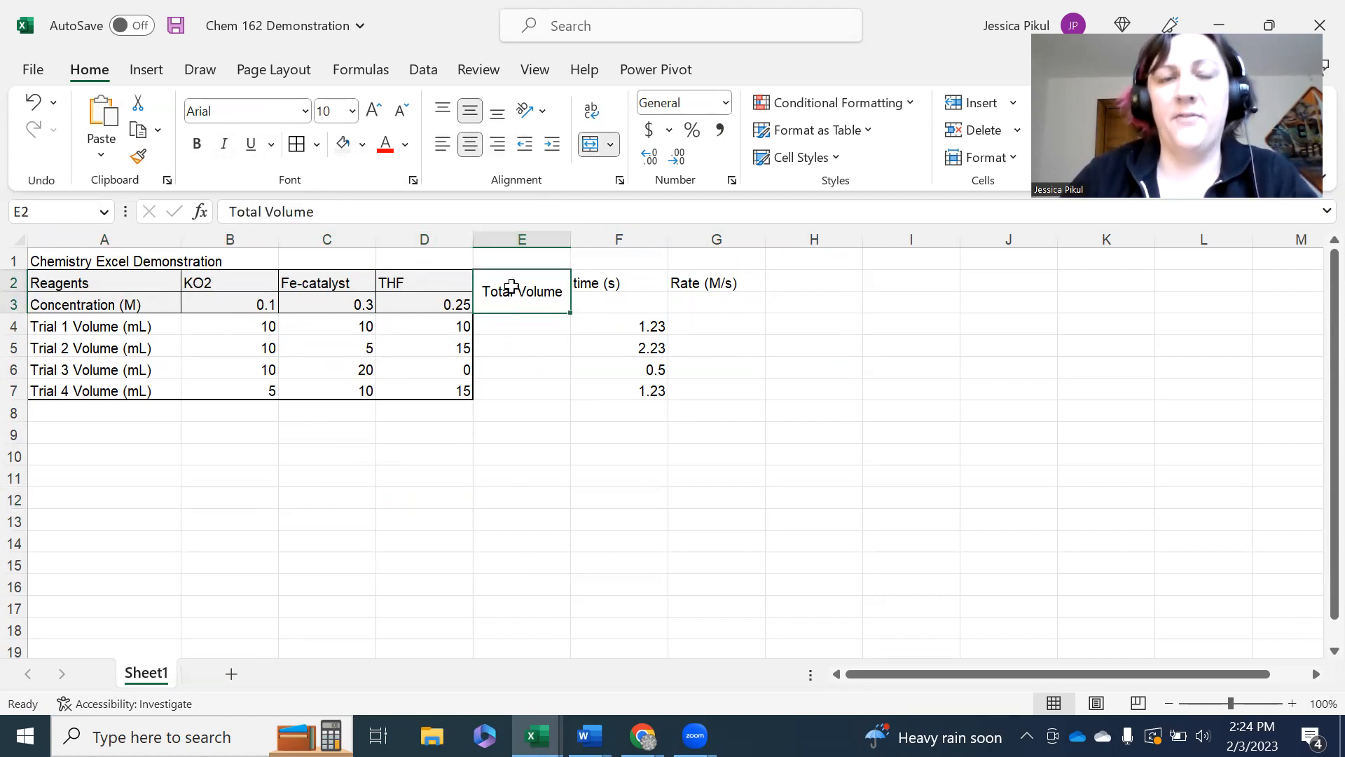
pyautogui.click(535, 327)
pyautogui.moveTo(535, 327); pyautogui.dragTo(535, 347)
pyautogui.click(535, 300)
# Step: Merge and center the time (s) heading over F2:F3 and Rate (M/s) over G2:G3, aligning both vertically in the middle
pyautogui.click(599, 307)
pyautogui.moveTo(615, 282); pyautogui.dragTo(665, 291)
pyautogui.click(591, 144)
pyautogui.click(591, 144)
pyautogui.click(804, 423)
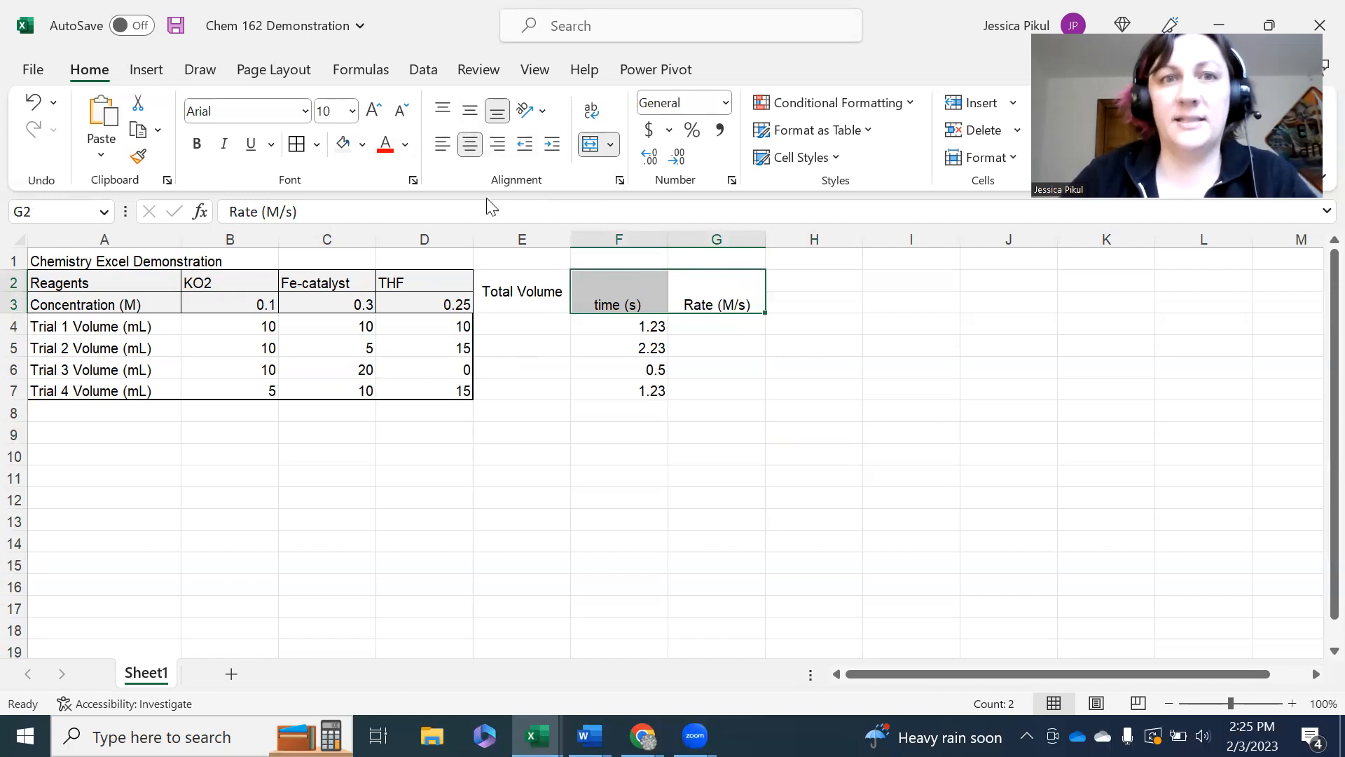
pyautogui.click(468, 115)
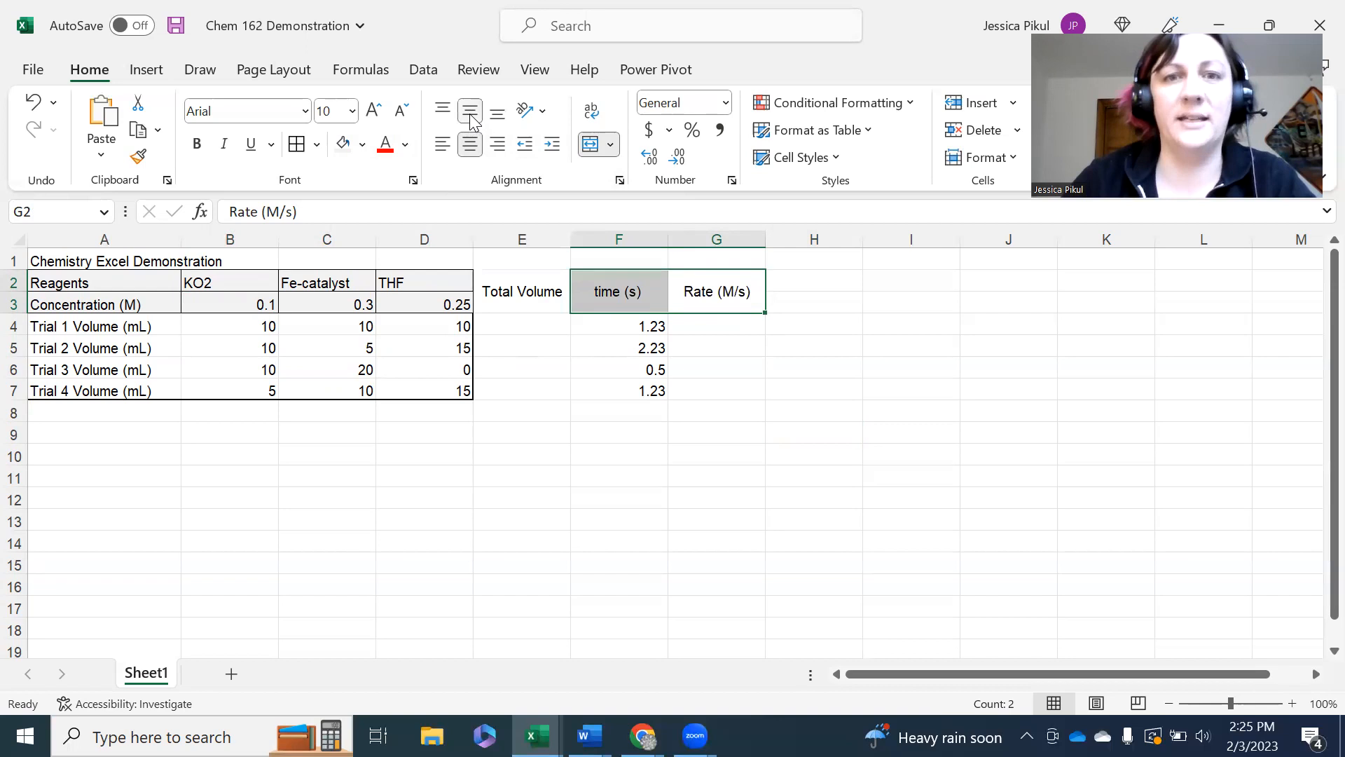
# Step: Apply all borders to the merged Total Volume, time (s) and Rate (M/s) headings in E2:G3
pyautogui.click(691, 448)
pyautogui.moveTo(694, 285); pyautogui.dragTo(512, 284)
pyautogui.click(831, 537)
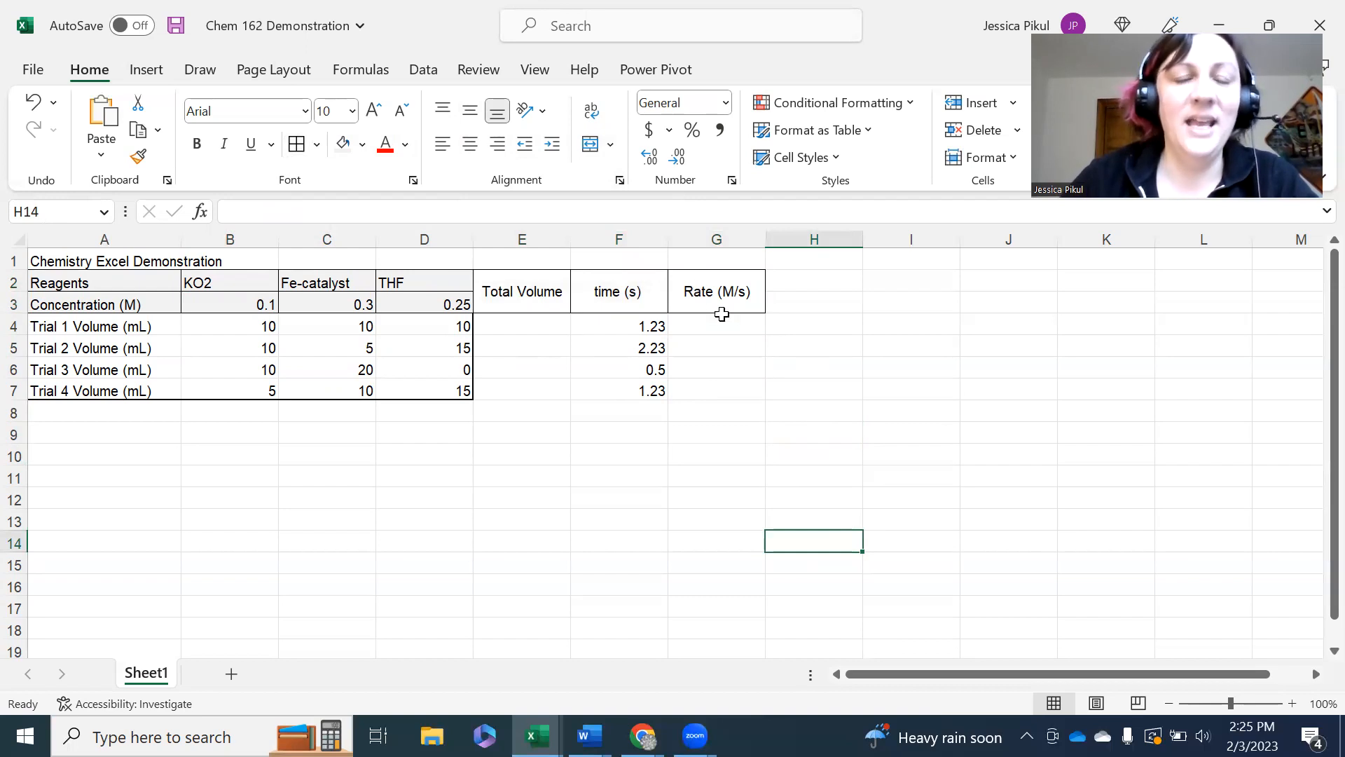
# Step: Calculate the Trial 1 total volume in E4 with the formula =SUM(B4:D4)
pyautogui.click(533, 326)
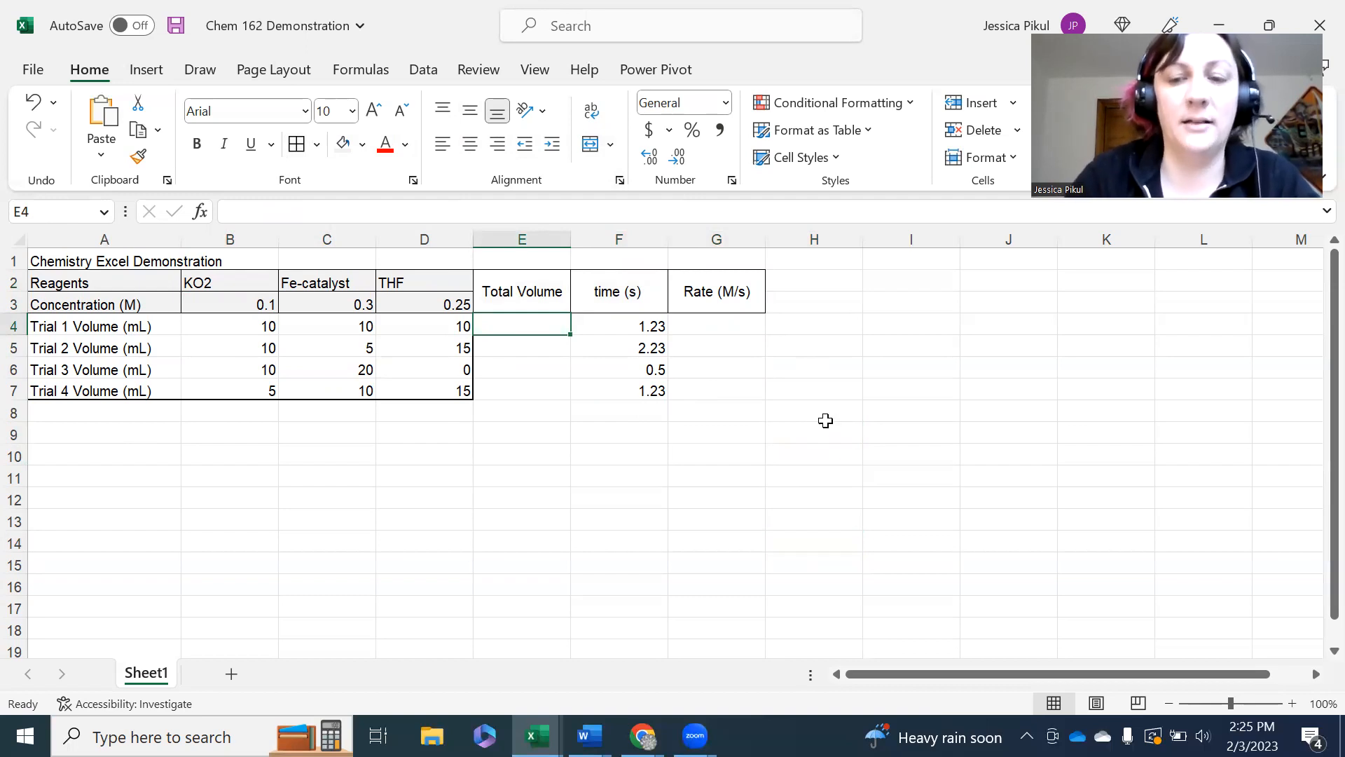
pyautogui.write('=')
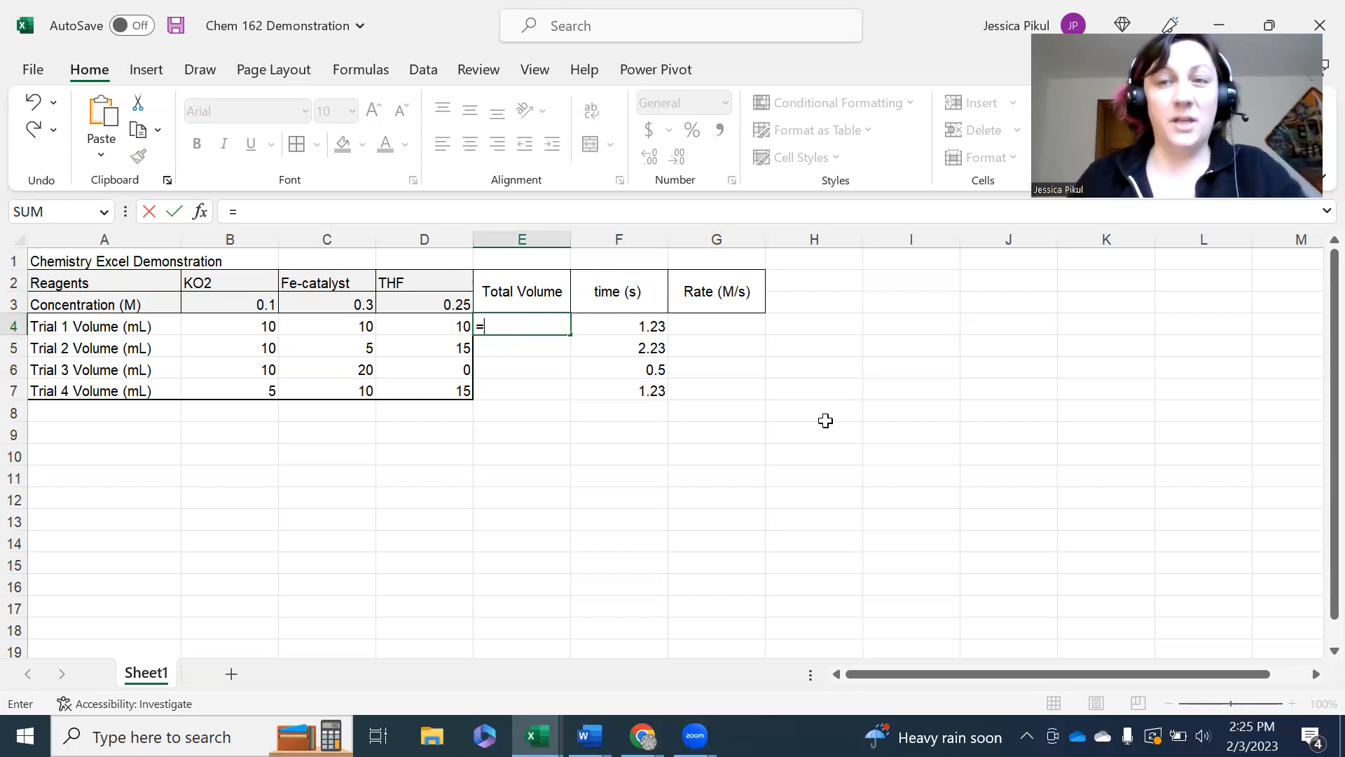
pyautogui.write('SUMOI')
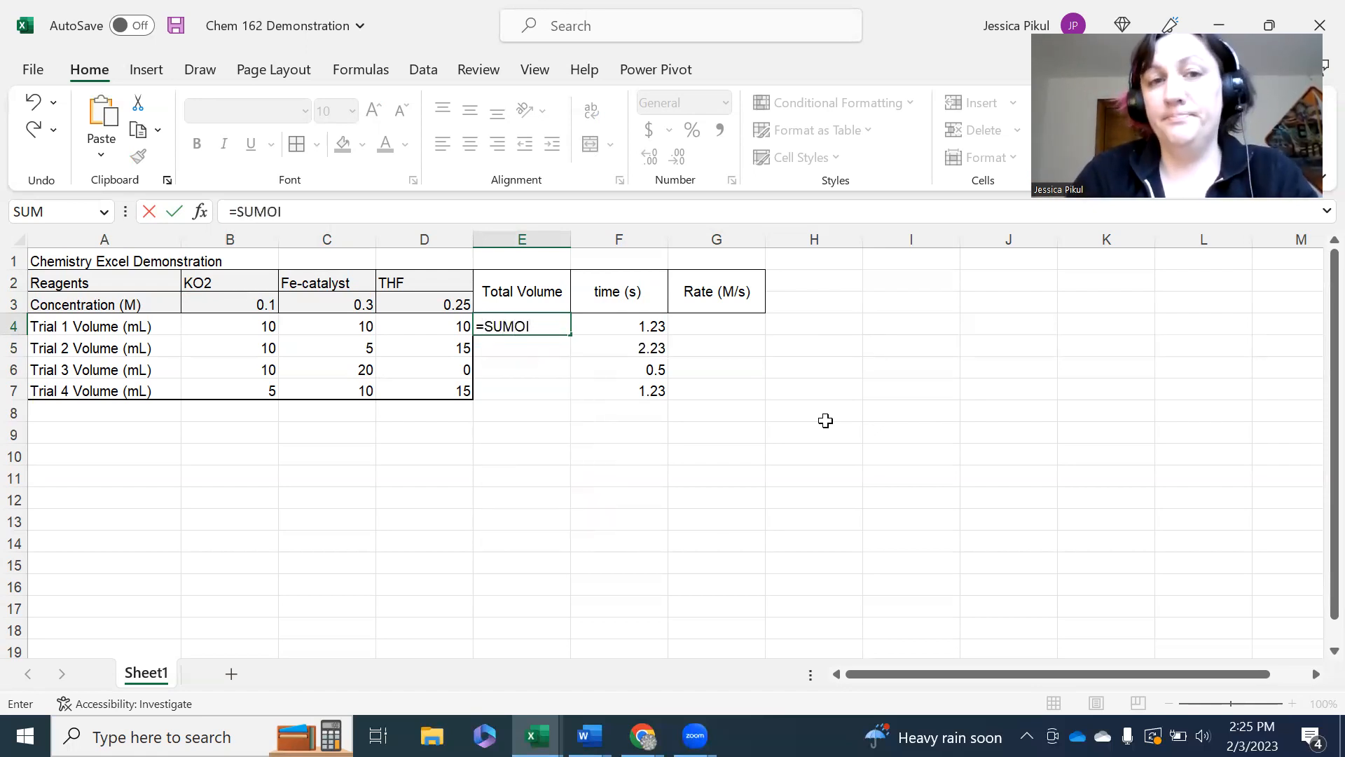
pyautogui.press('BackSpace')
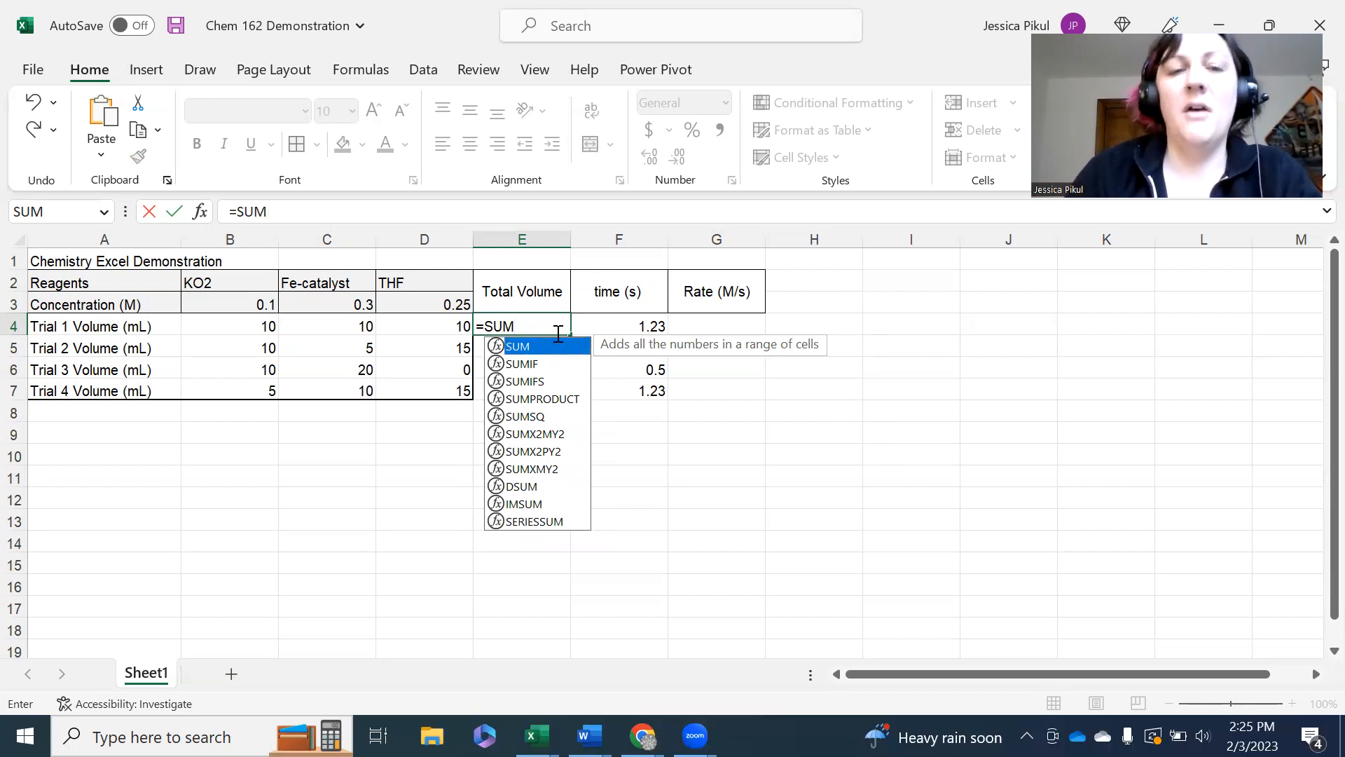
pyautogui.press('BackSpace')
pyautogui.press('BackSpace')
pyautogui.press('BackSpace')
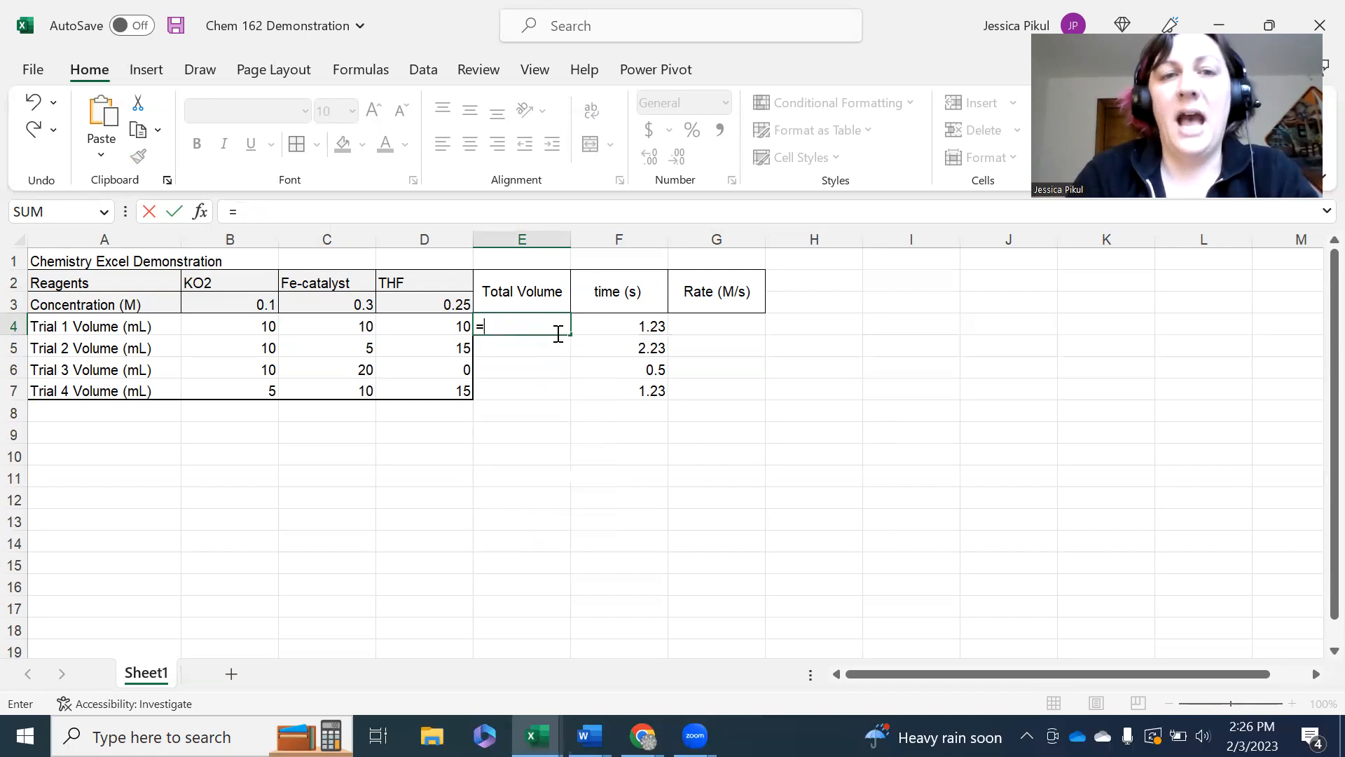
pyautogui.write('sum')
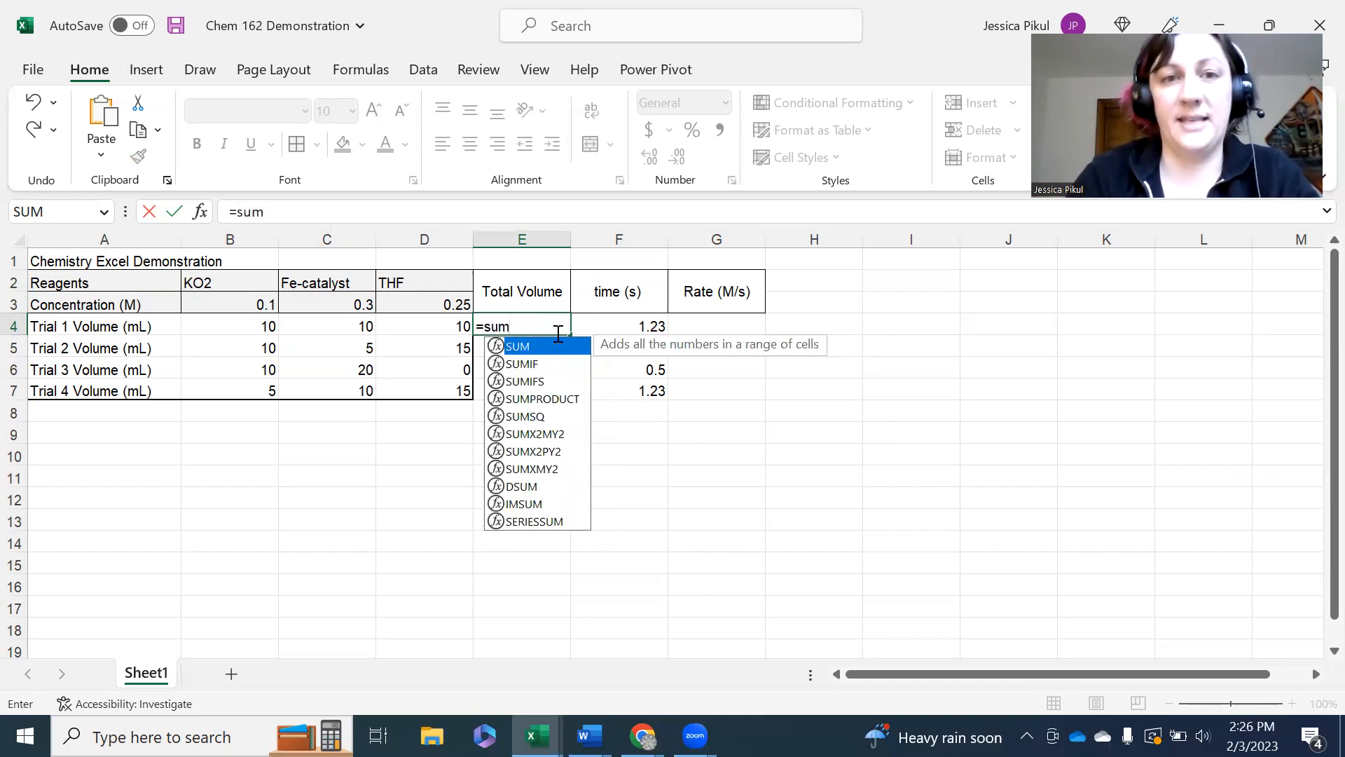
pyautogui.write('(')
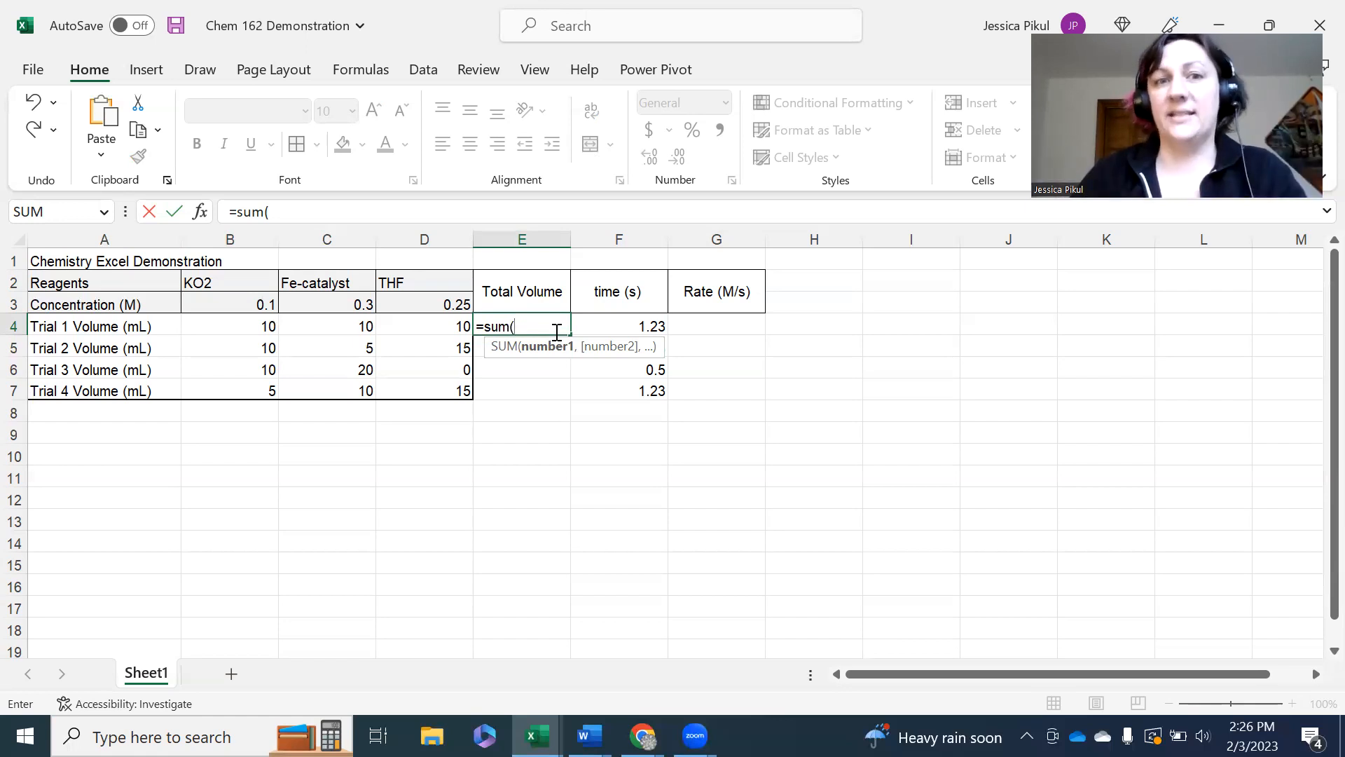
pyautogui.click(459, 327)
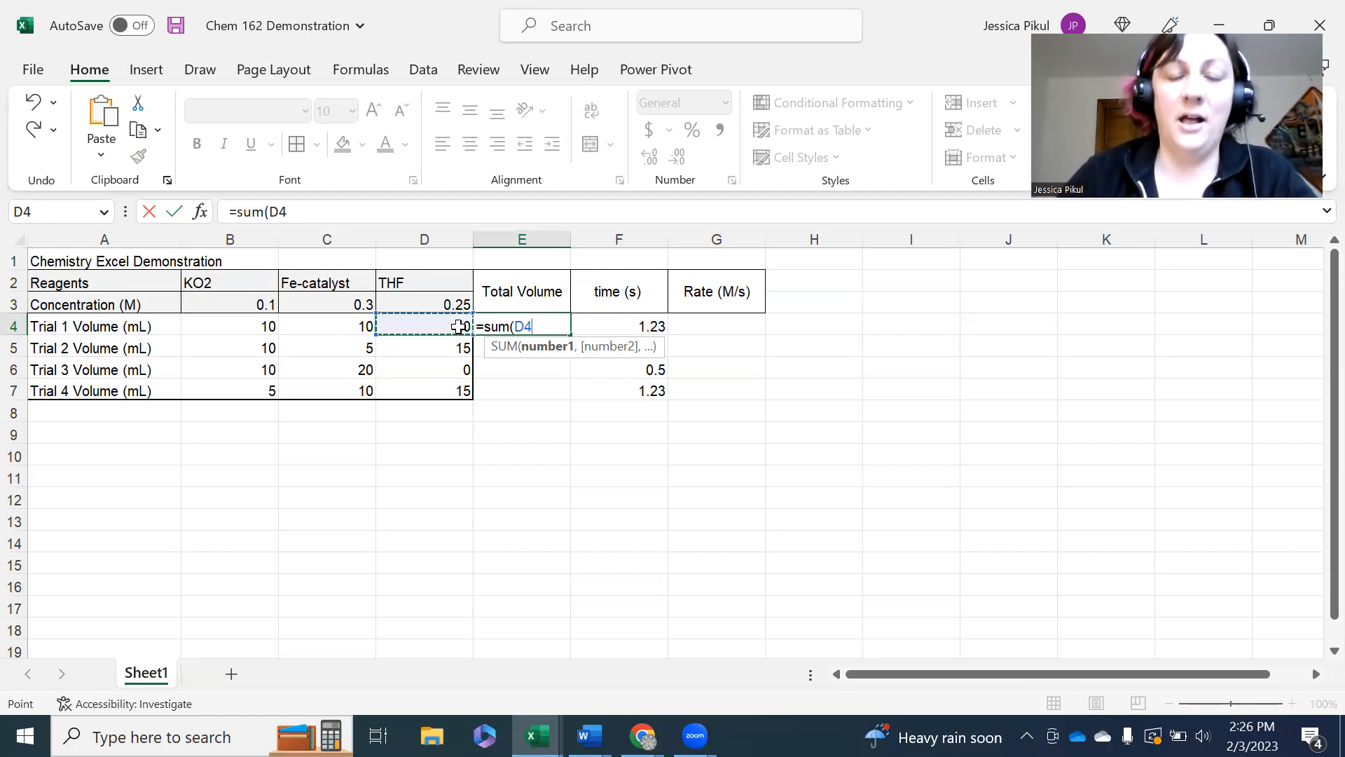
pyautogui.moveTo(411, 324); pyautogui.dragTo(242, 322)
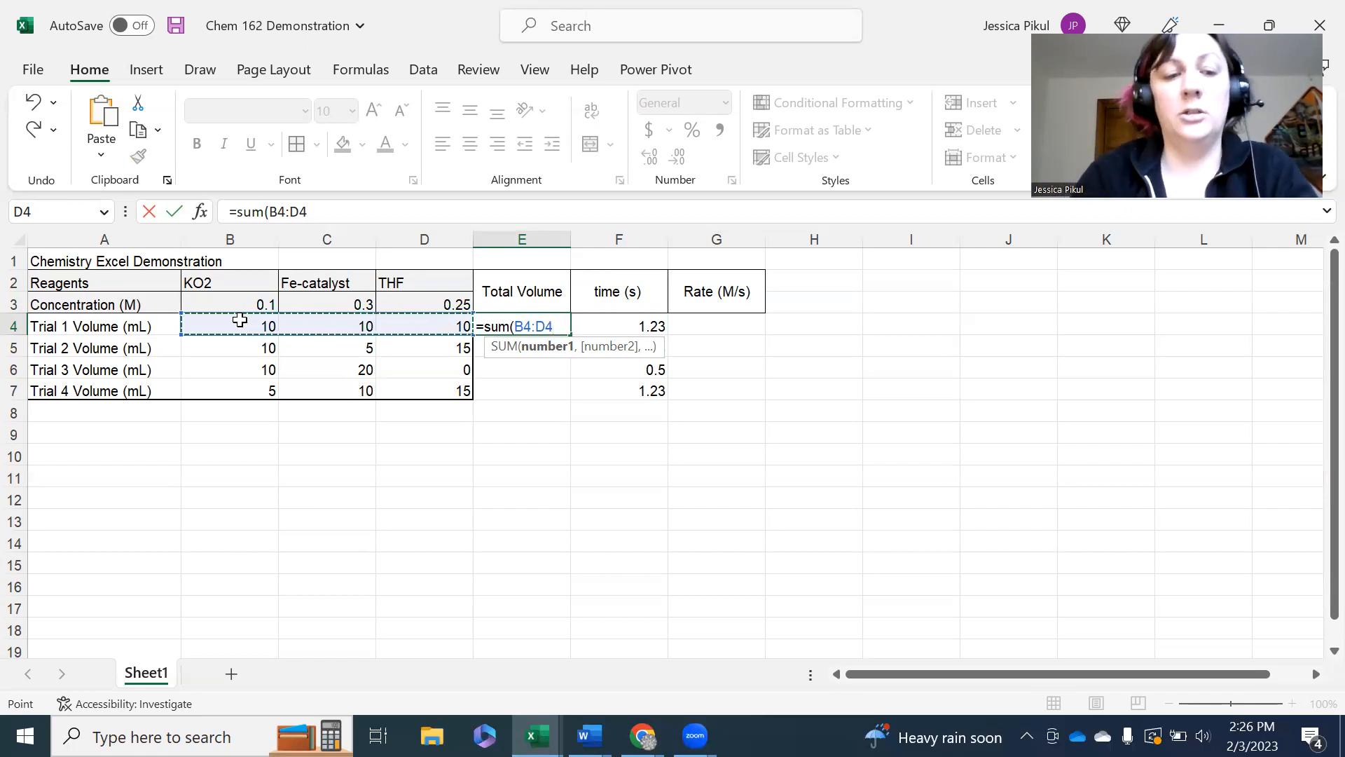
pyautogui.write(')')
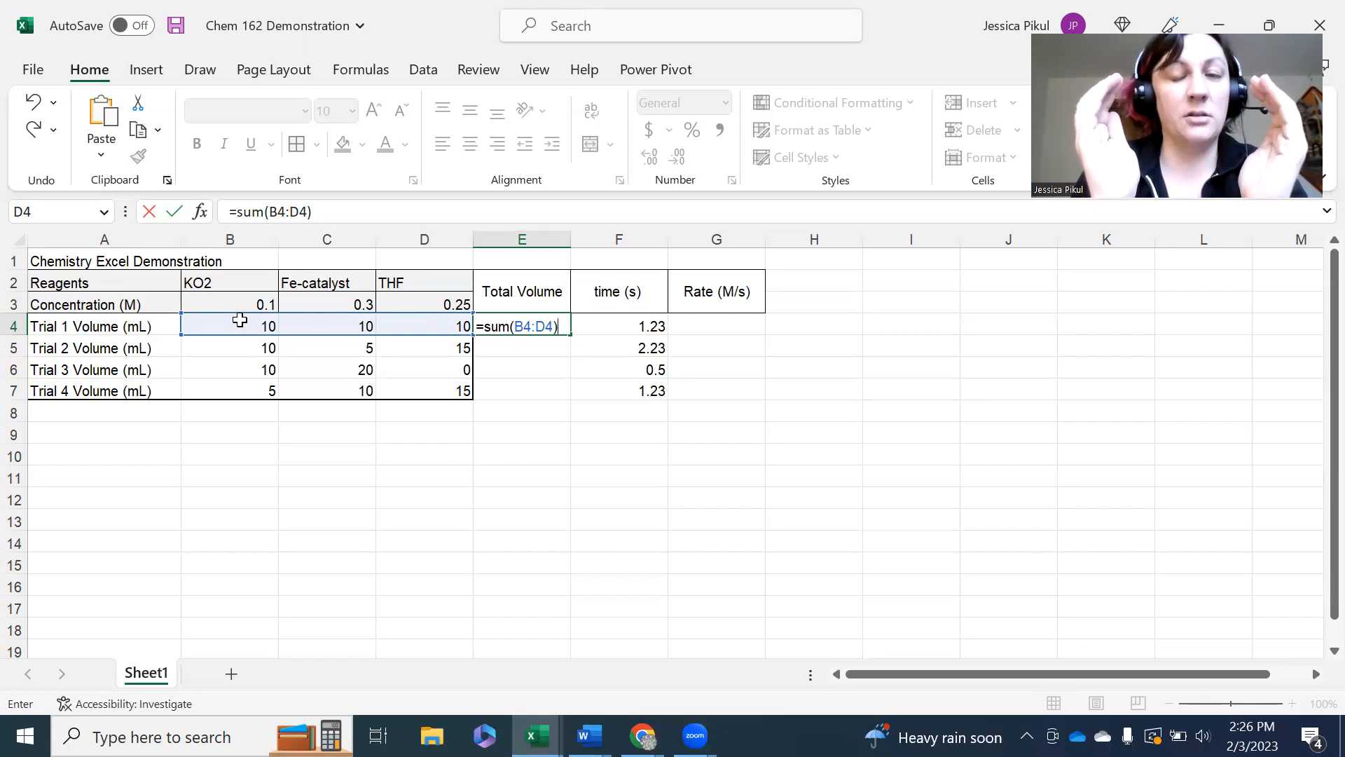
pyautogui.press('Return')
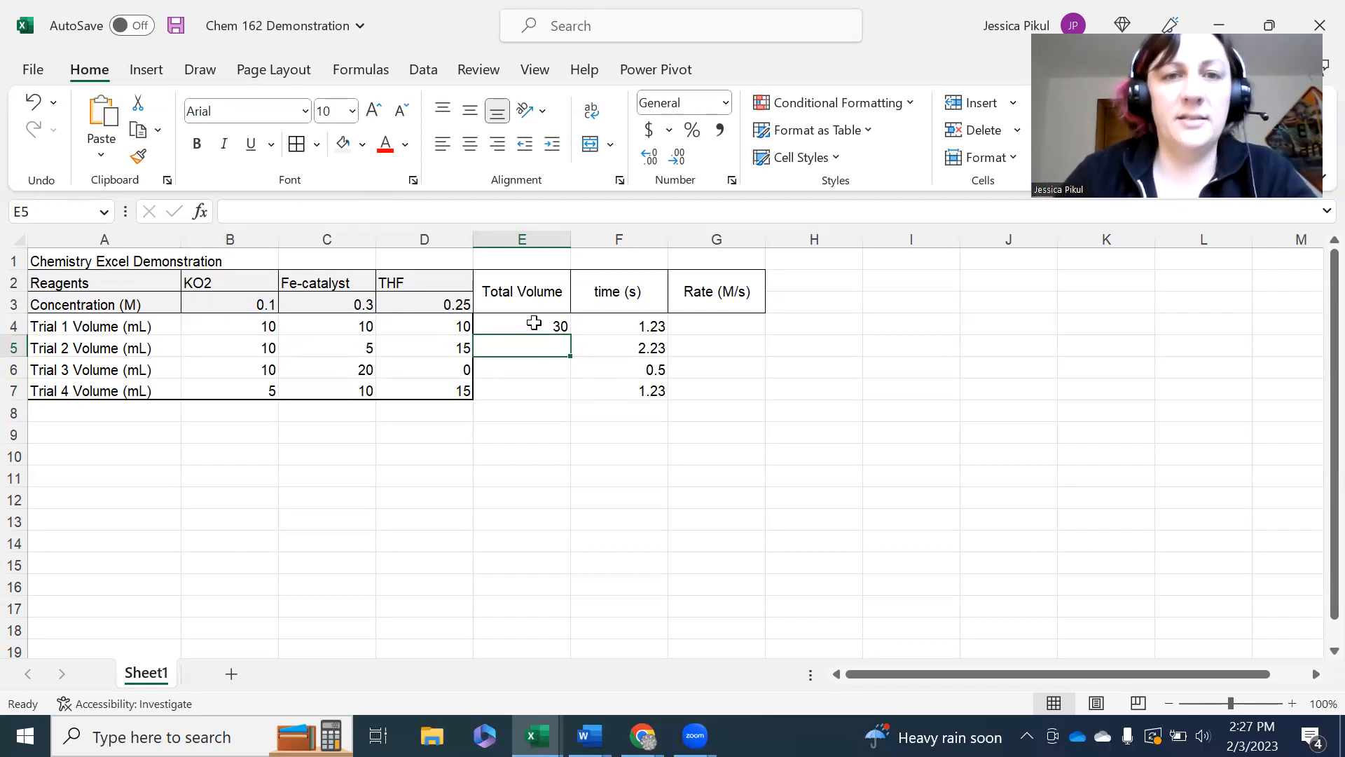
# Step: Inspect the SUM formula behind the Trial 1 total volume in E4, leaving it unchanged
pyautogui.moveTo(534, 322); pyautogui.dragTo(533, 335)
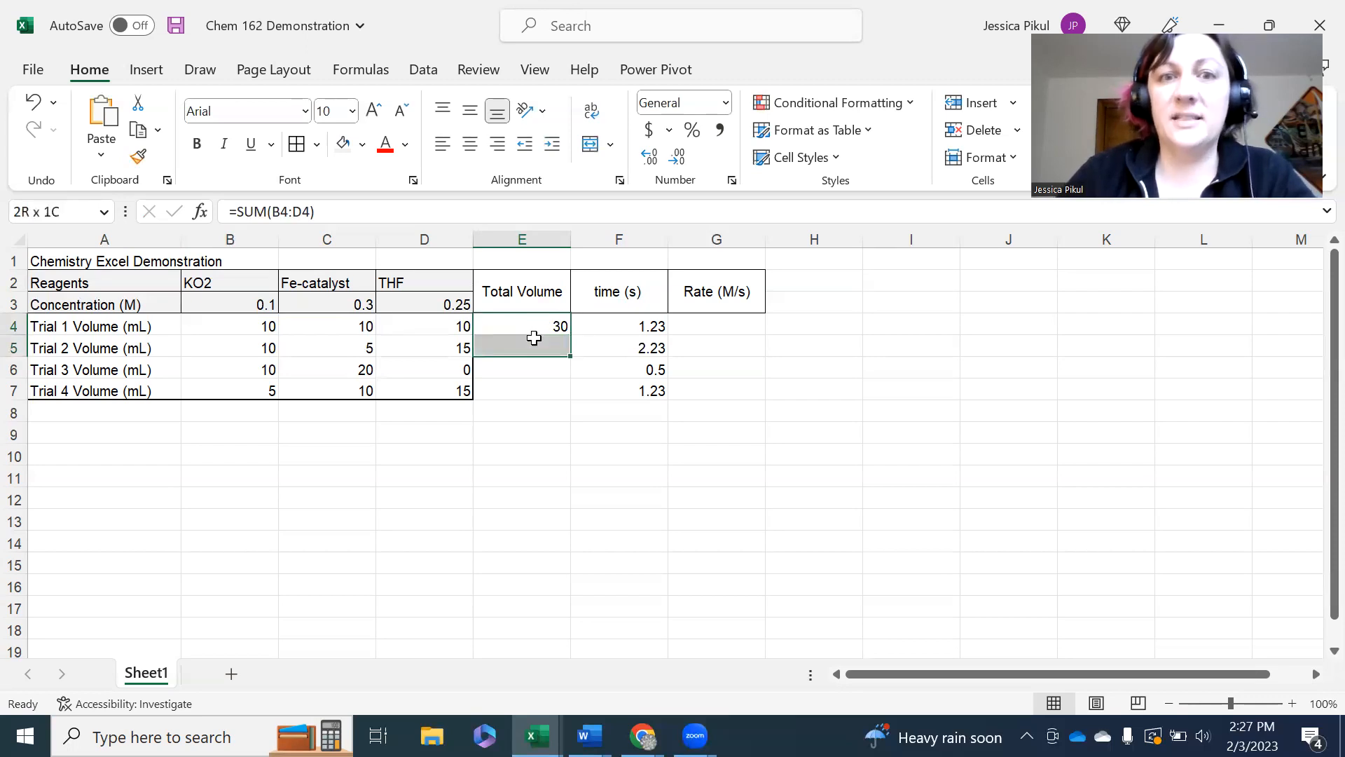
pyautogui.click(591, 456)
pyautogui.click(528, 320)
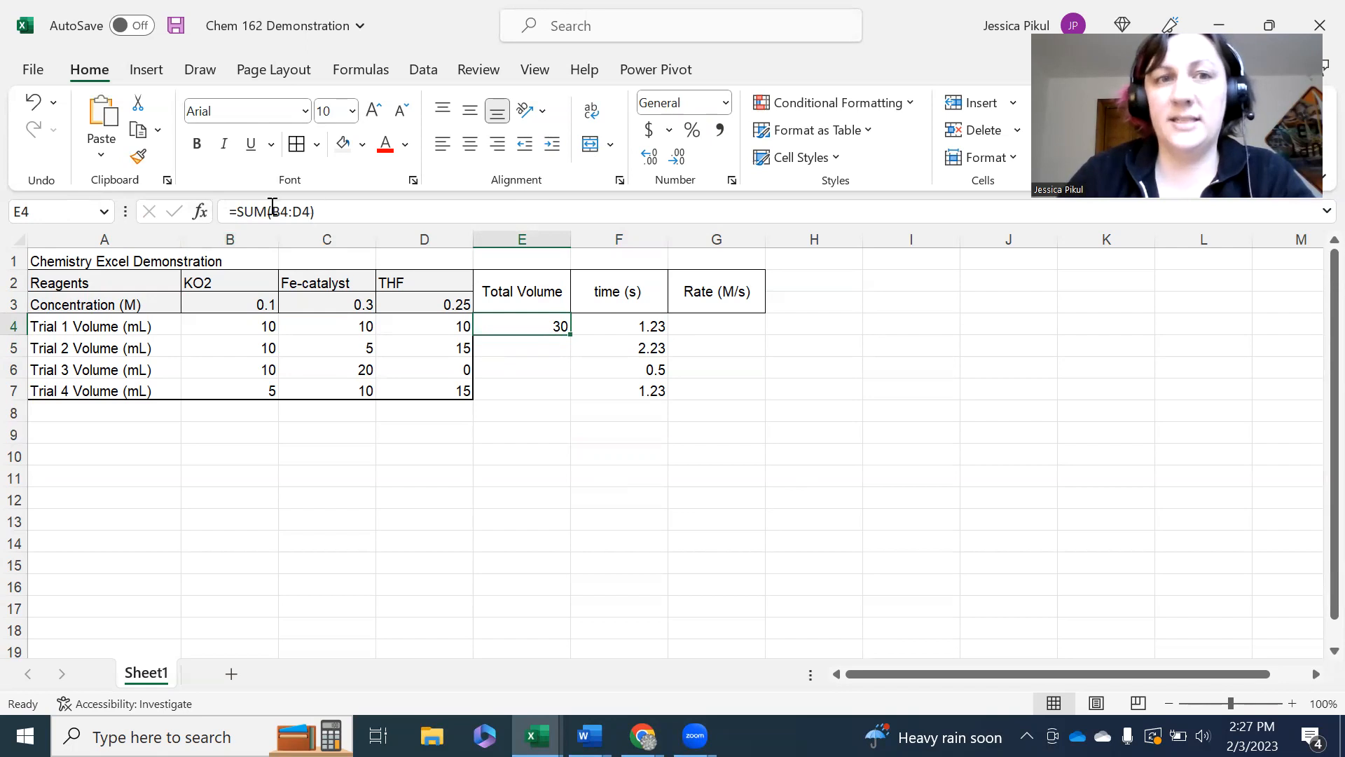
pyautogui.click(339, 218)
pyautogui.moveTo(339, 217); pyautogui.dragTo(232, 212)
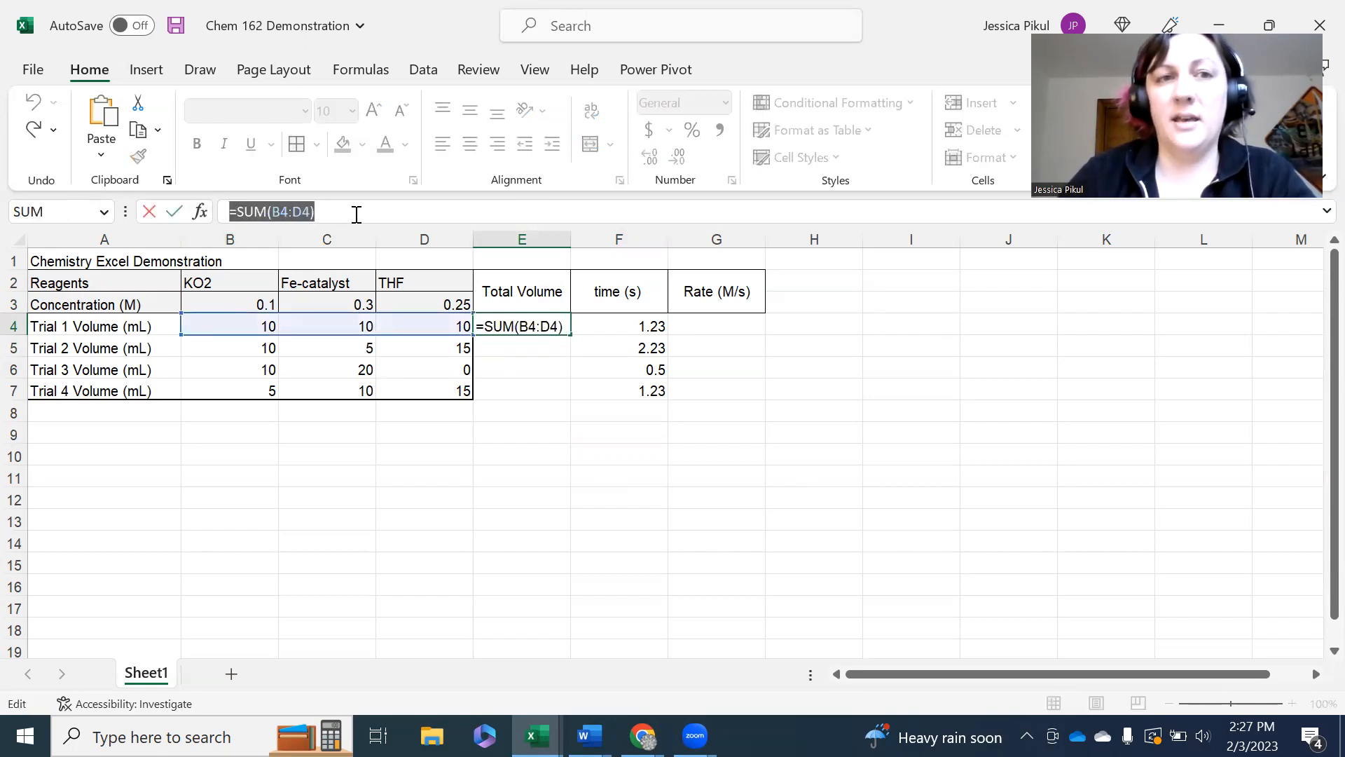
pyautogui.click(383, 217)
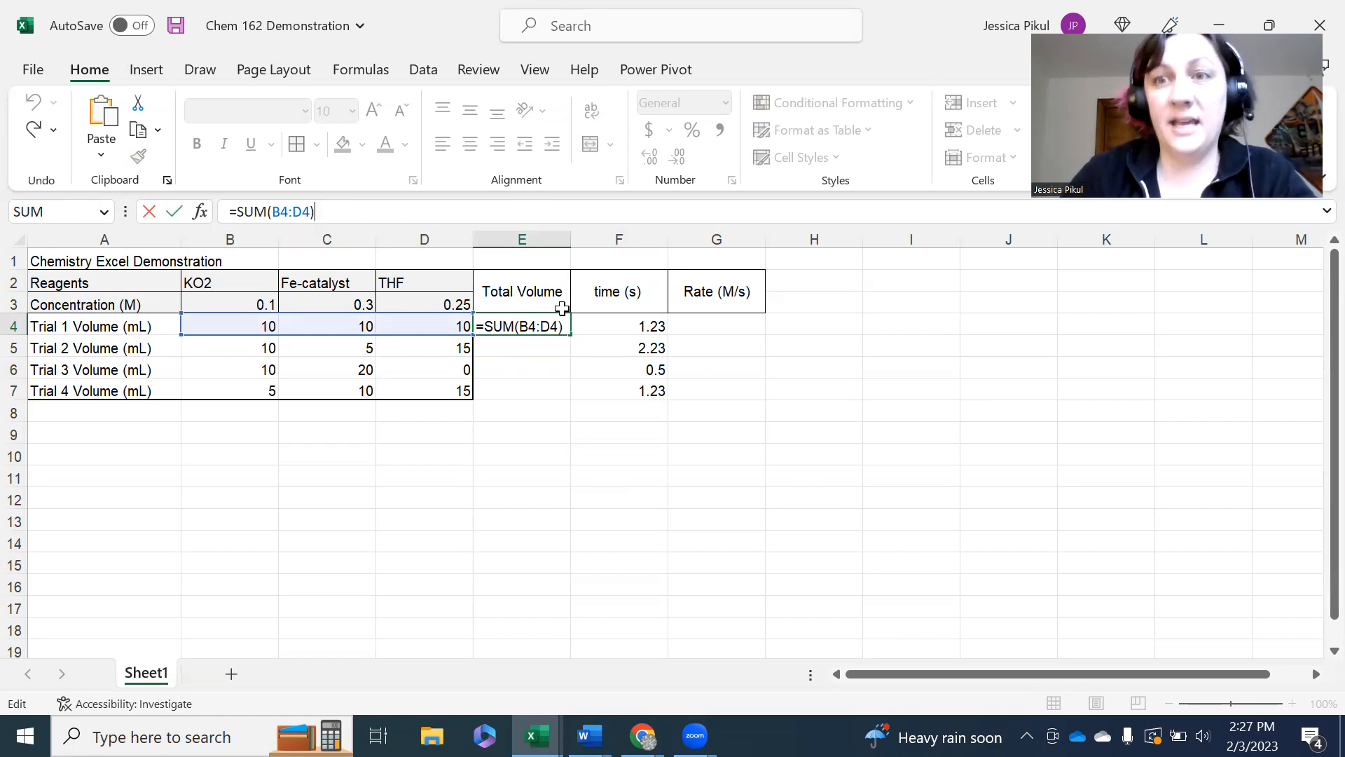
pyautogui.press('Return')
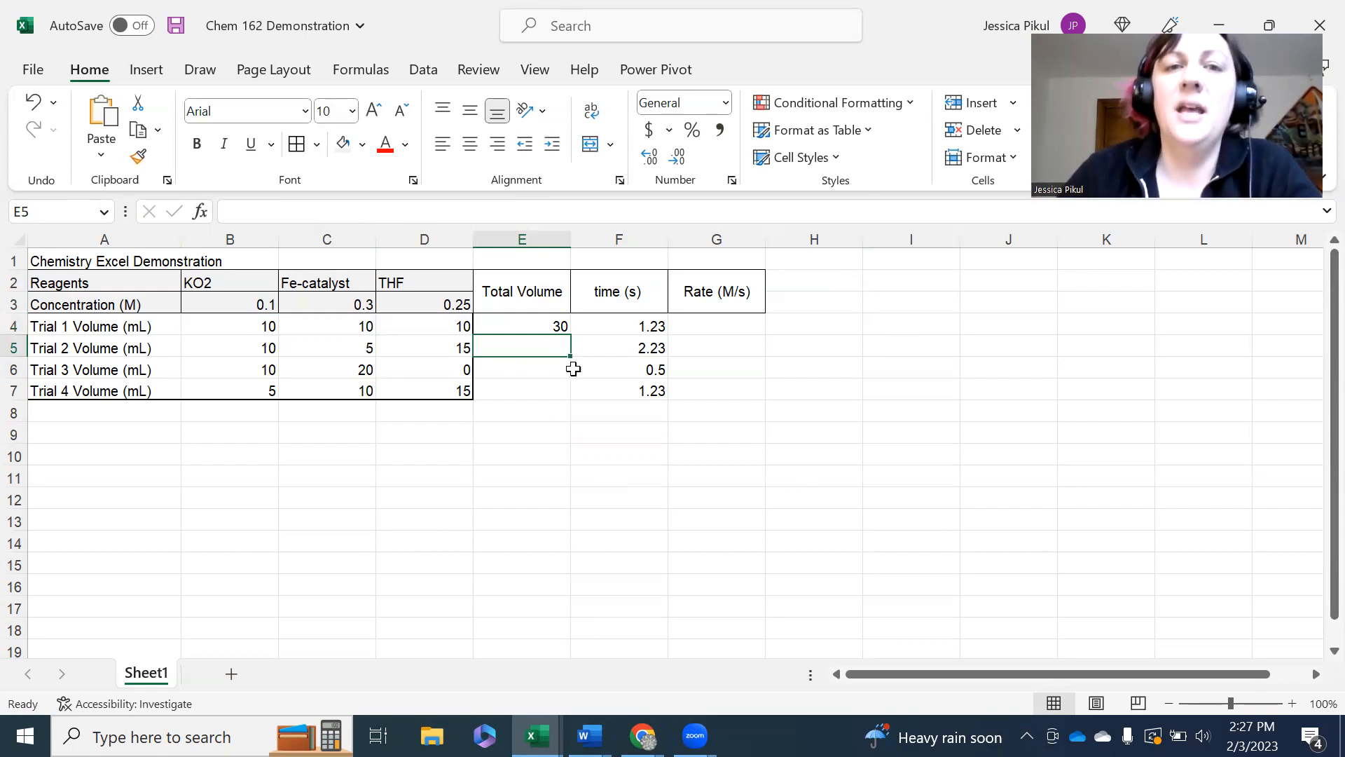
# Step: Review the Total Volume cells E4:E7 and the reagent volumes to add for Trials 2 and 3, B5:D5 and B6:D6
pyautogui.moveTo(553, 326); pyautogui.dragTo(553, 390)
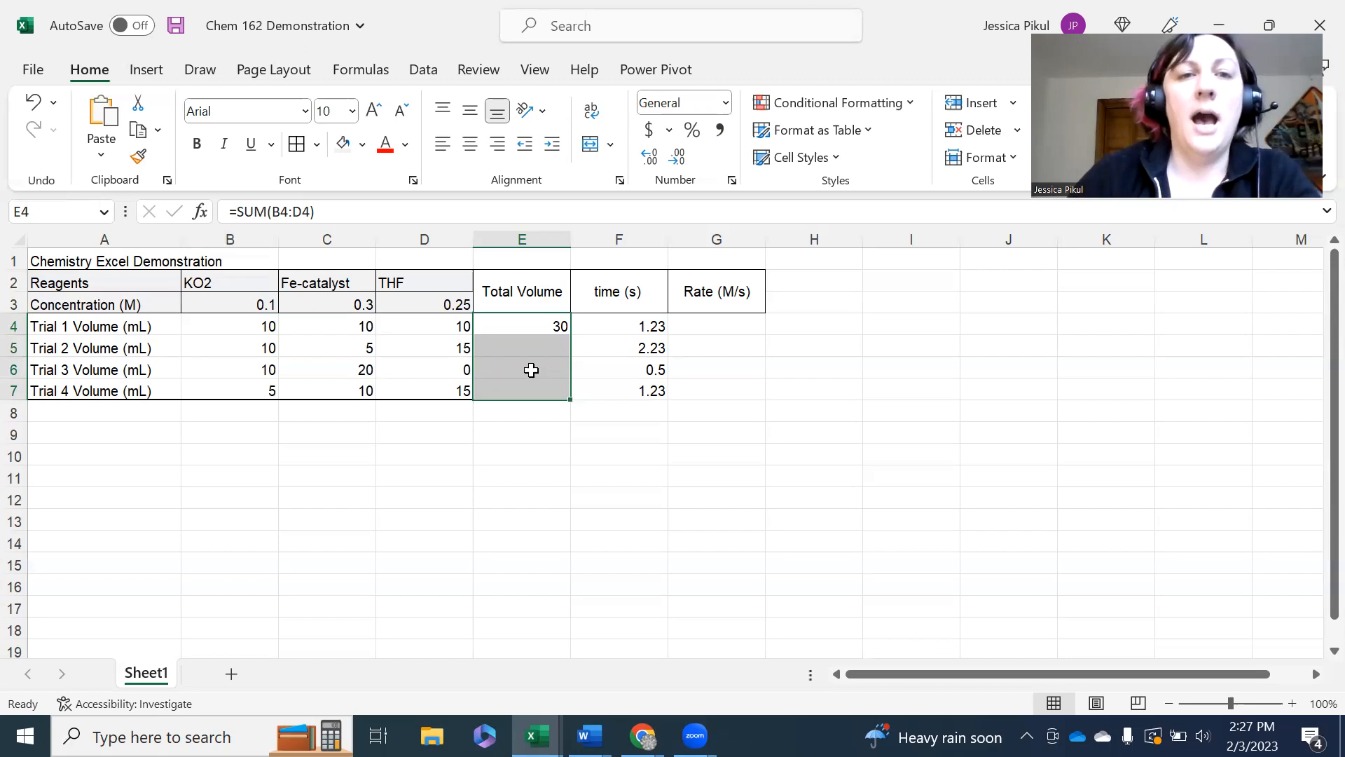
pyautogui.click(537, 538)
pyautogui.click(539, 354)
pyautogui.moveTo(450, 348); pyautogui.dragTo(219, 342)
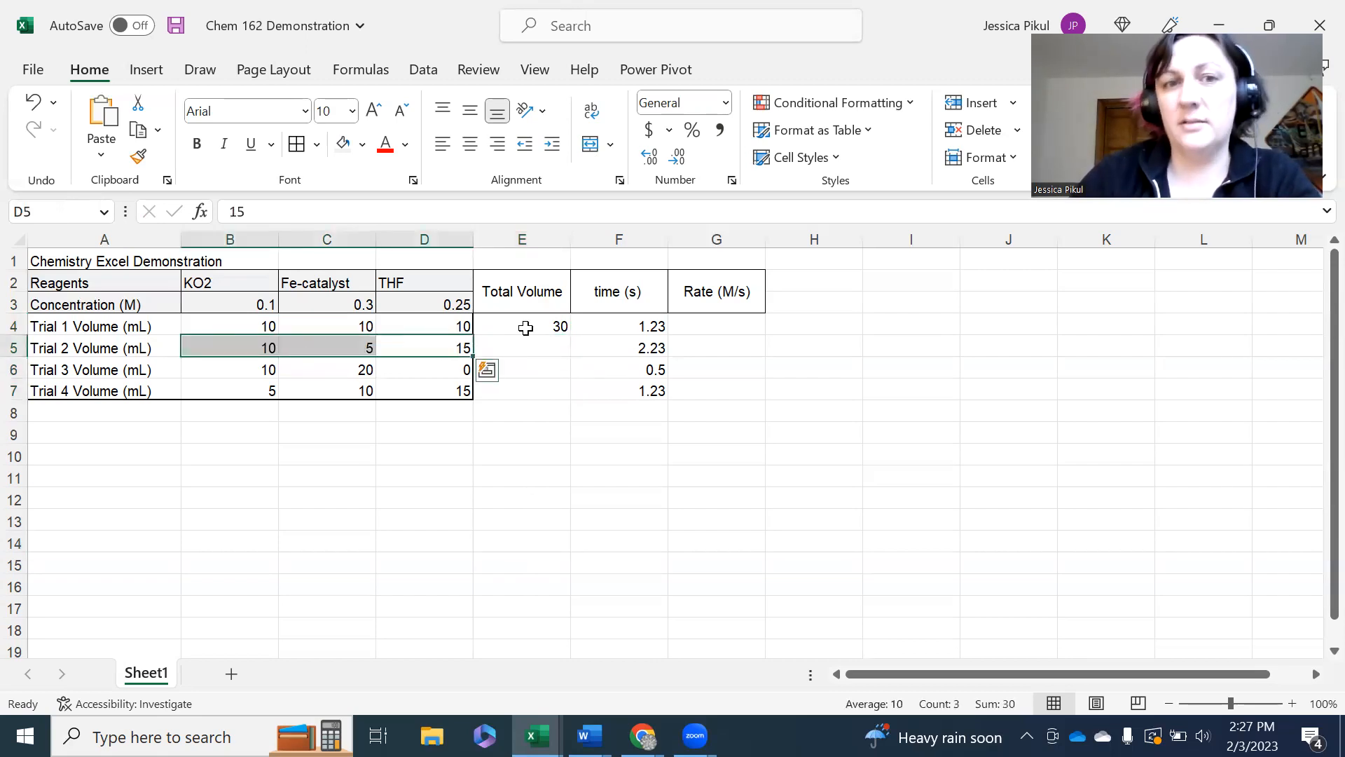
pyautogui.click(528, 370)
pyautogui.moveTo(456, 369); pyautogui.dragTo(270, 367)
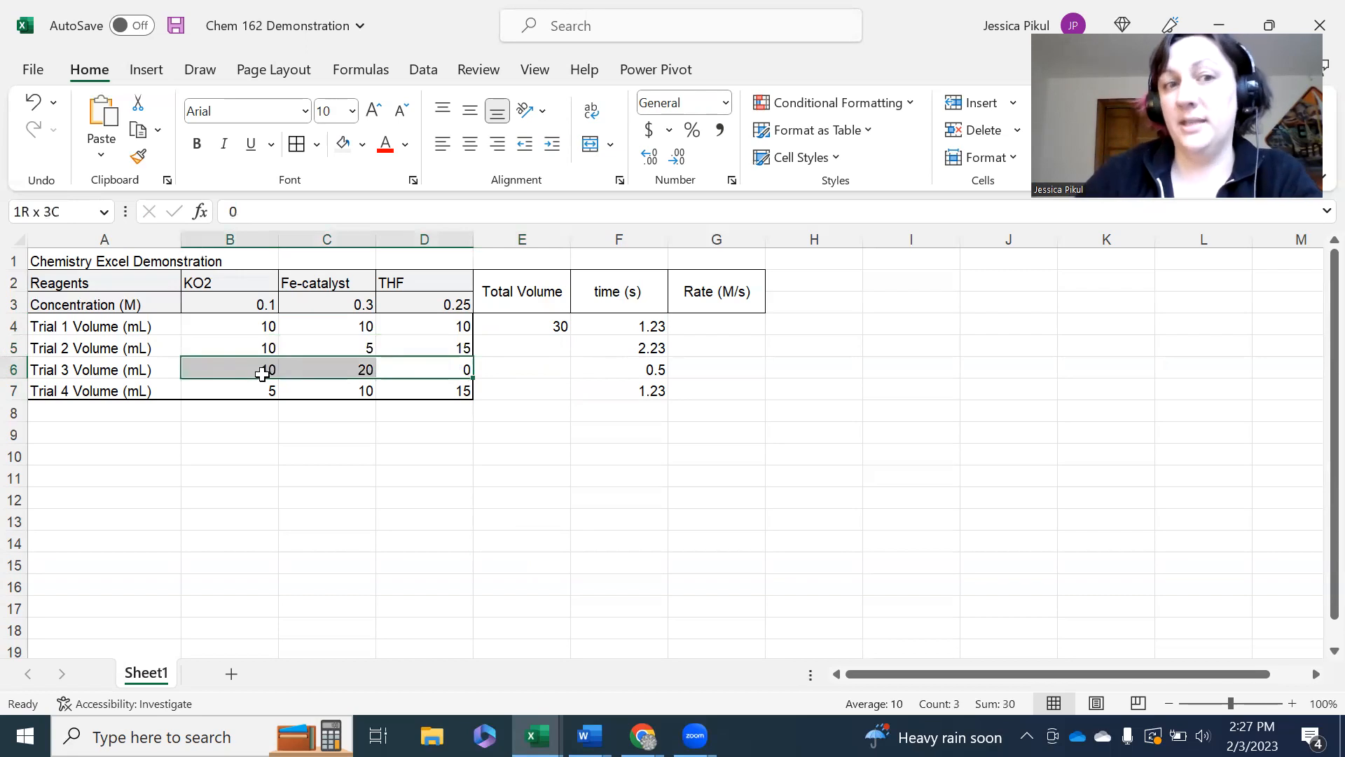
pyautogui.click(511, 463)
# Step: Fill the Trial 1 total volume formula from E4 down through E7 for the remaining trials
pyautogui.moveTo(536, 326); pyautogui.dragTo(544, 384)
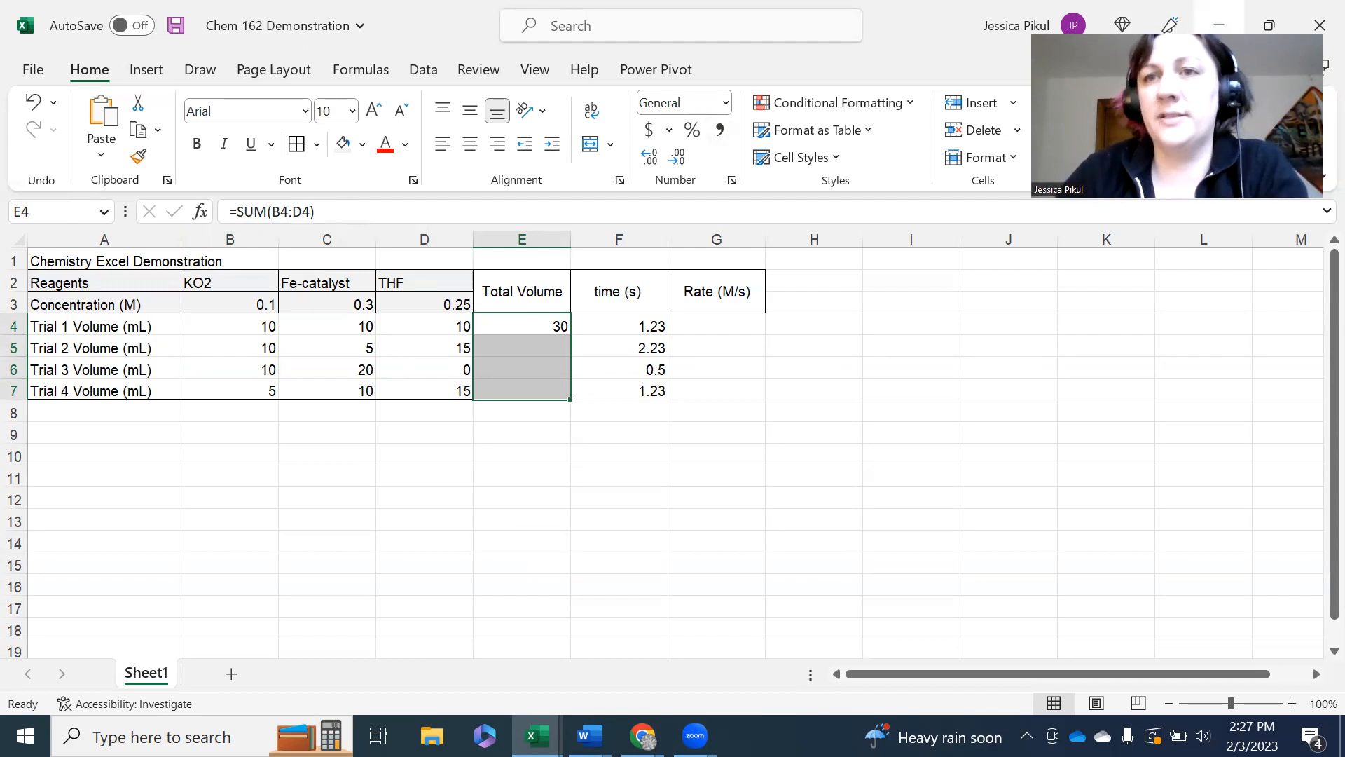
pyautogui.moveTo(1201, 36); pyautogui.dragTo(1224, 227)
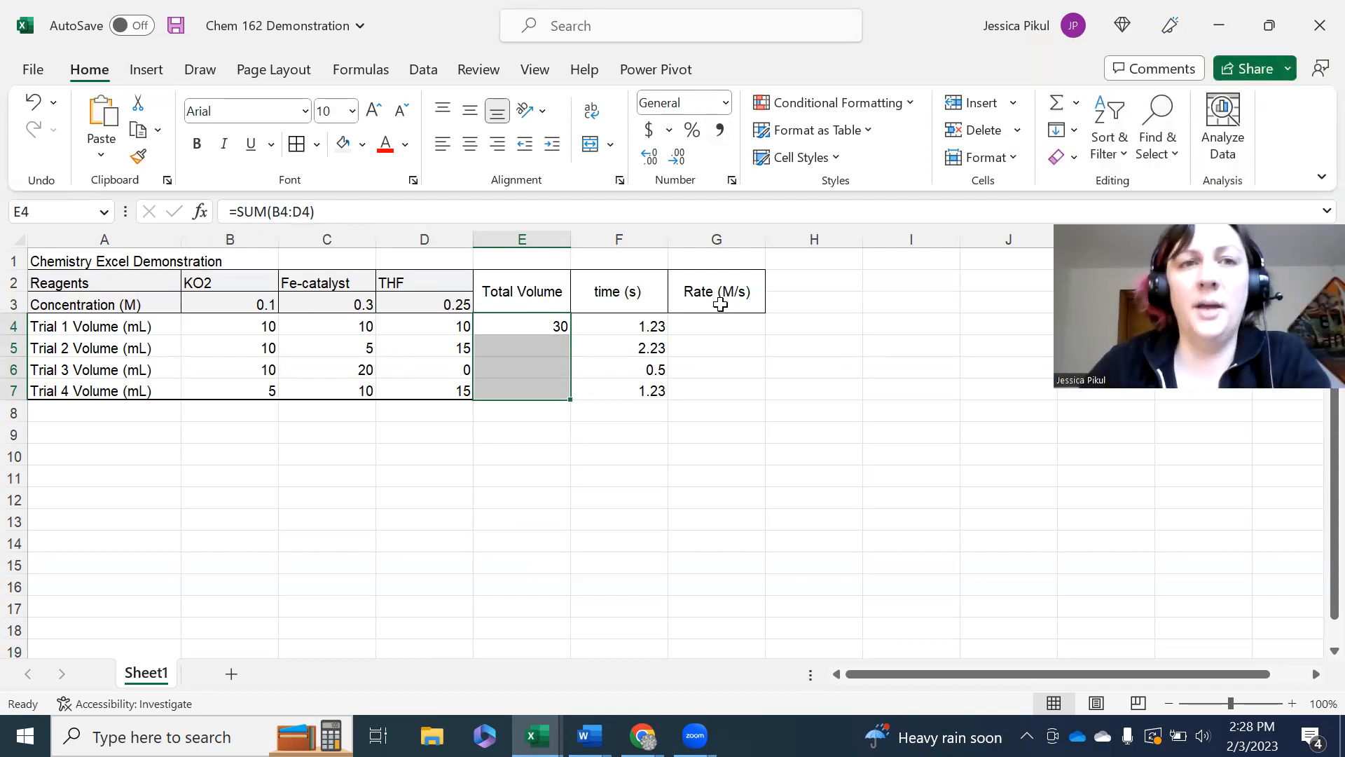
pyautogui.click(1074, 131)
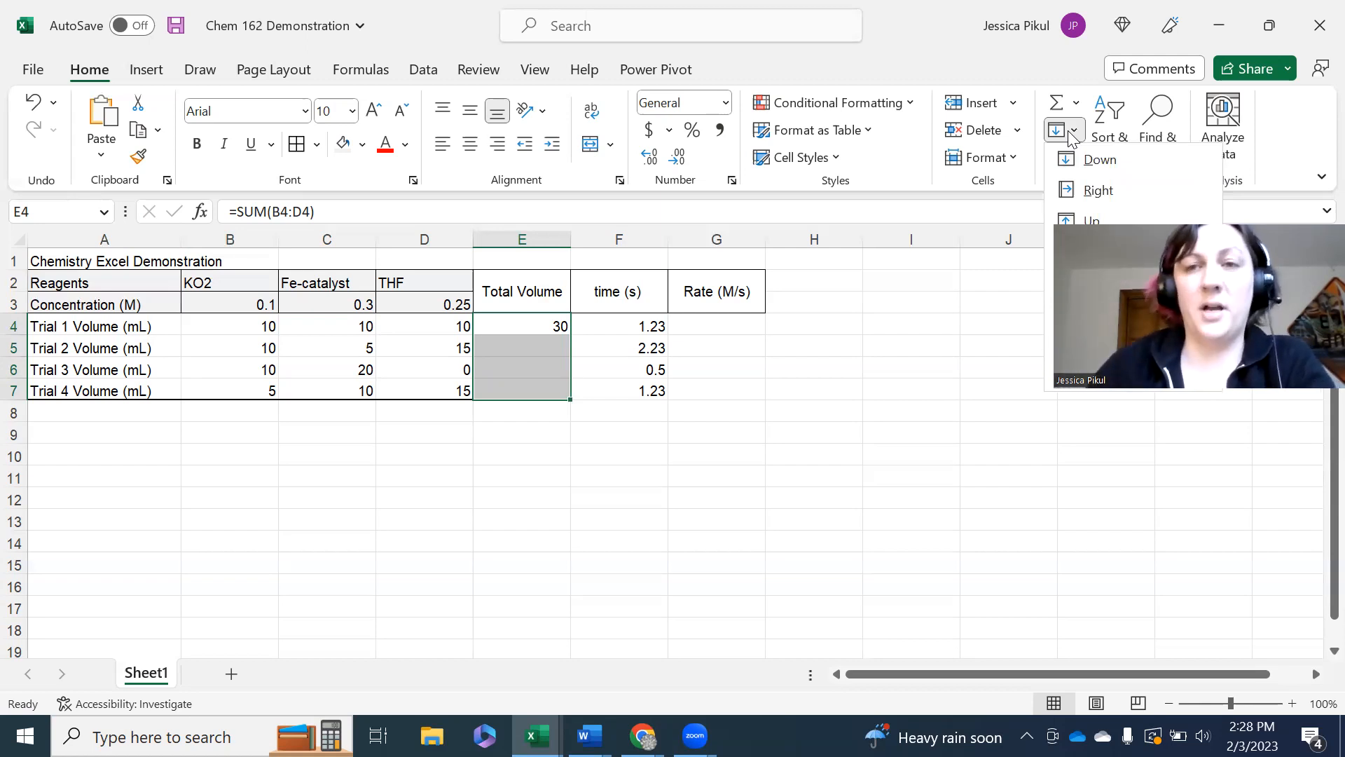
pyautogui.click(1100, 160)
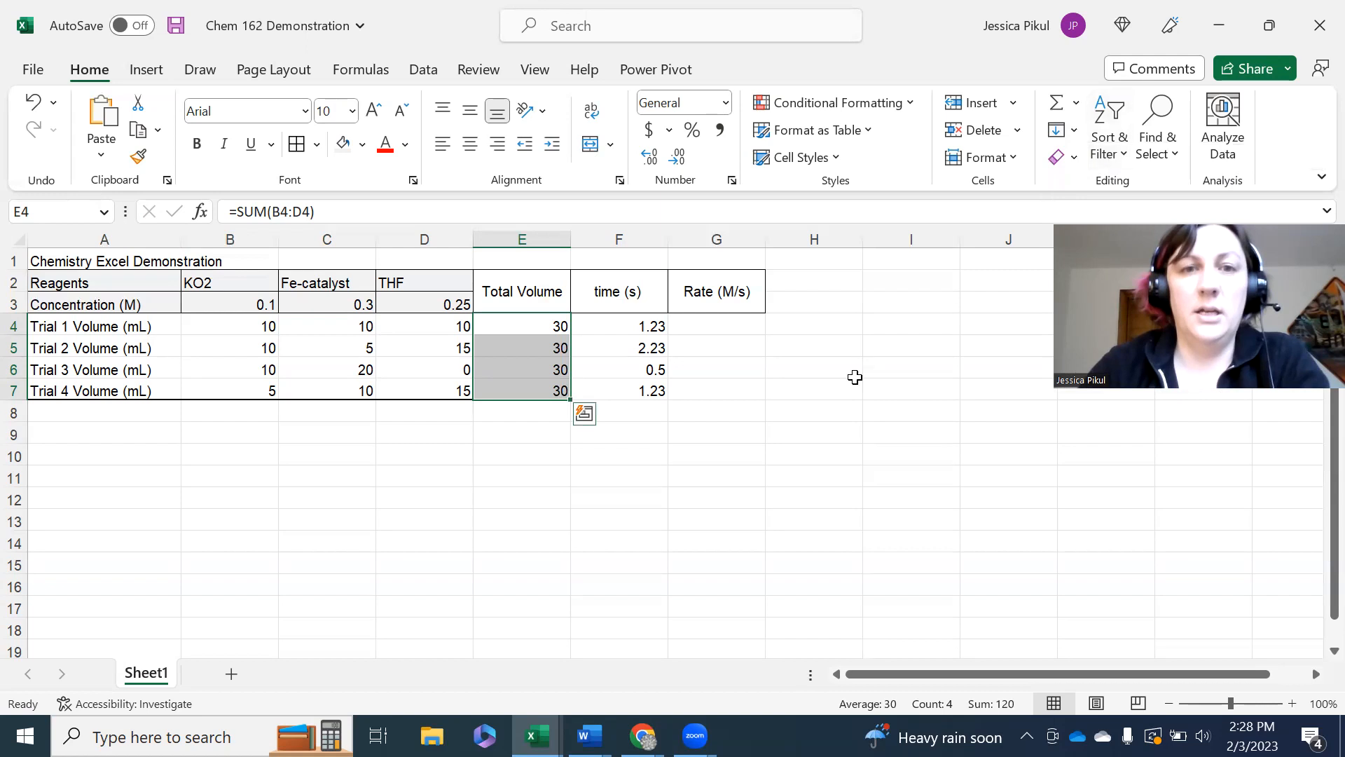
pyautogui.click(821, 462)
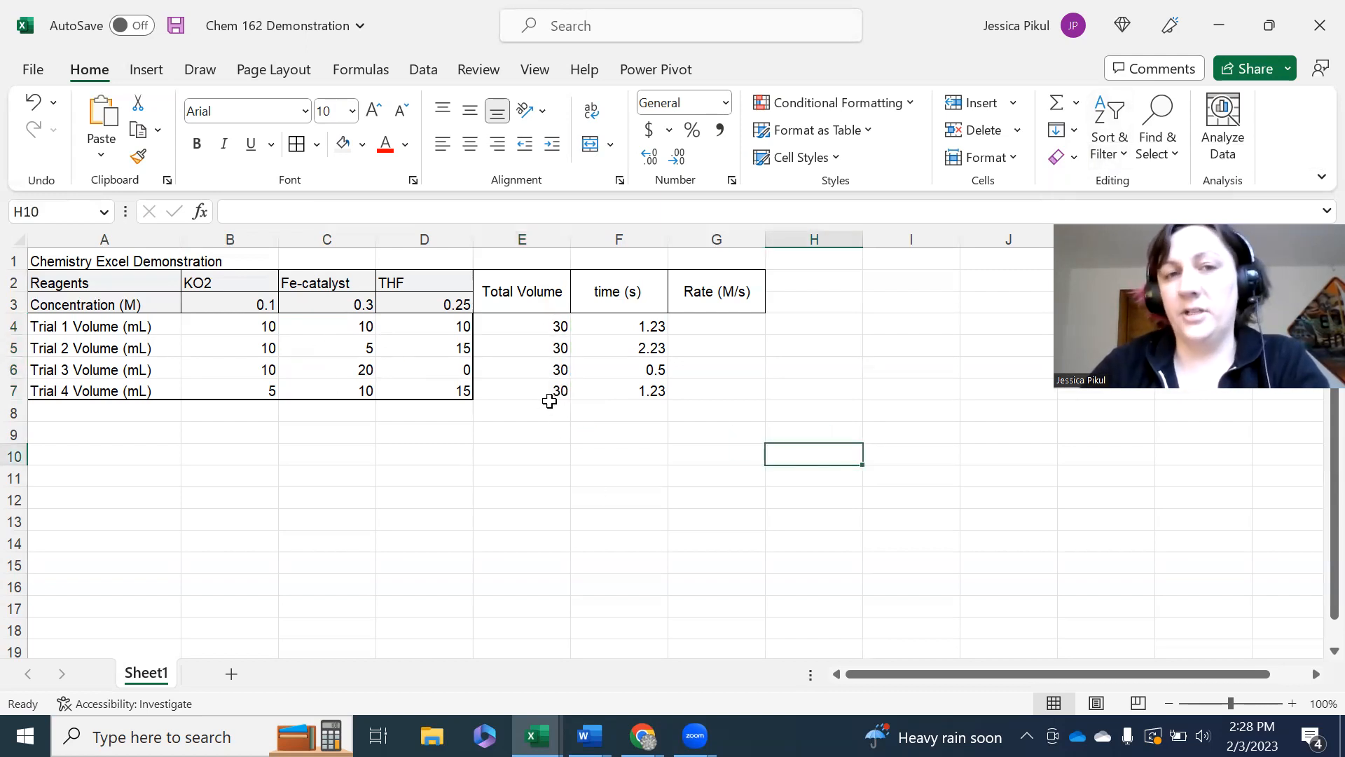
# Step: Examine the copied formula in E5 and trace how its references B5 to D5 correspond to column letters and row numbers
pyautogui.click(541, 348)
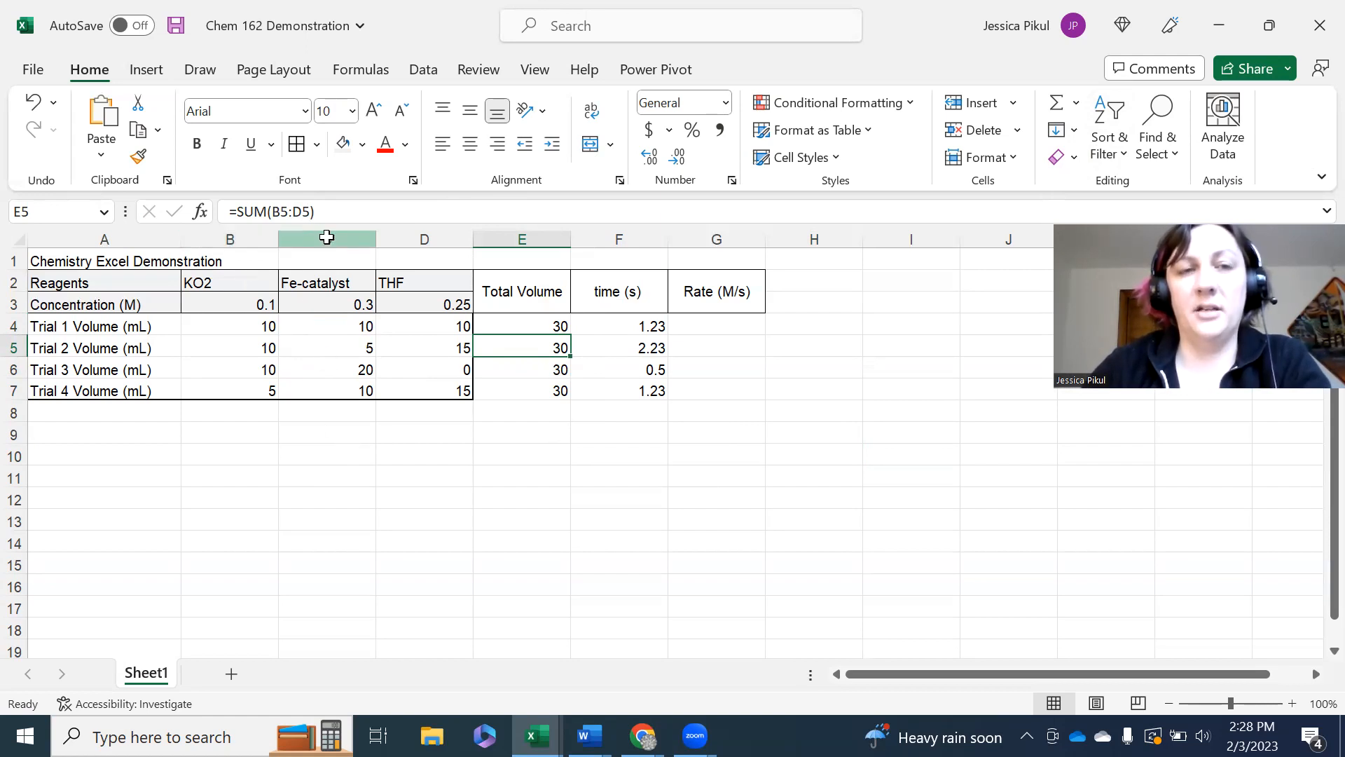
pyautogui.click(326, 237)
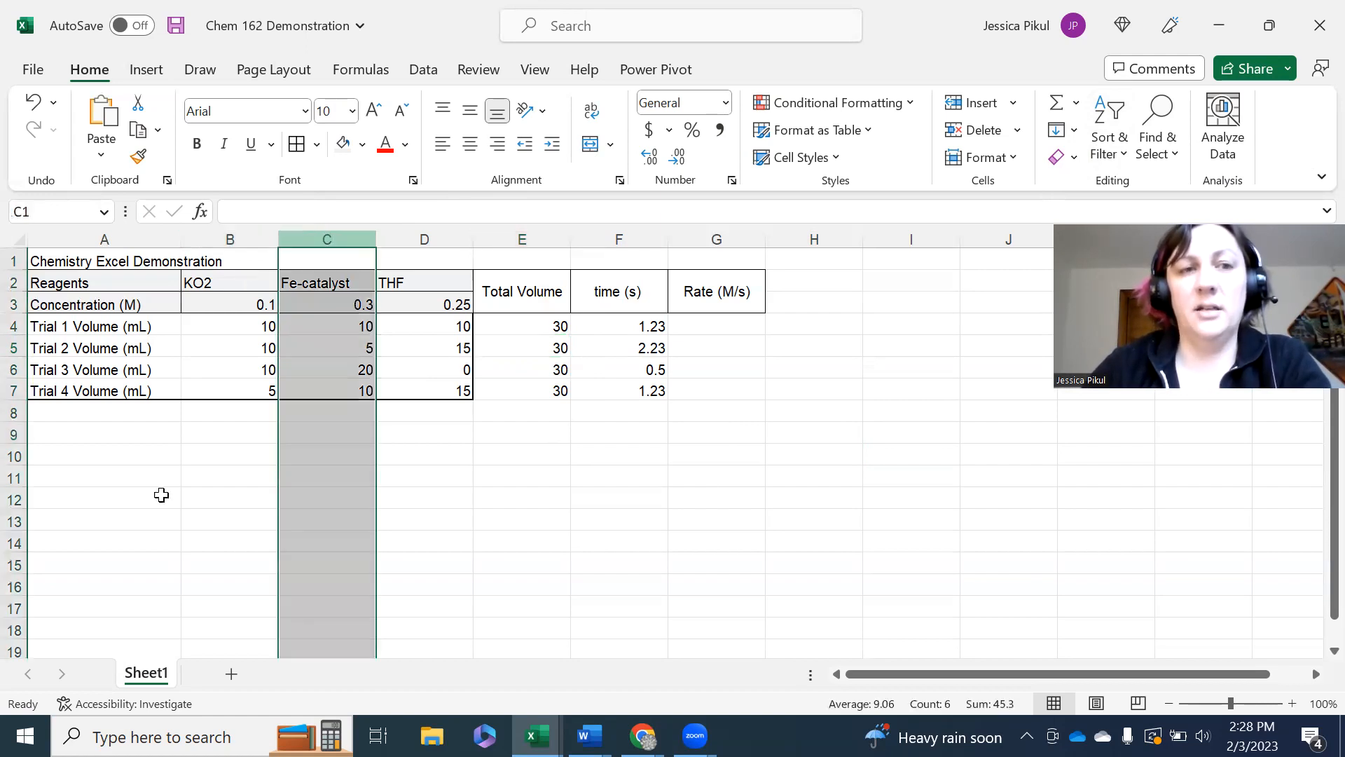
pyautogui.click(14, 479)
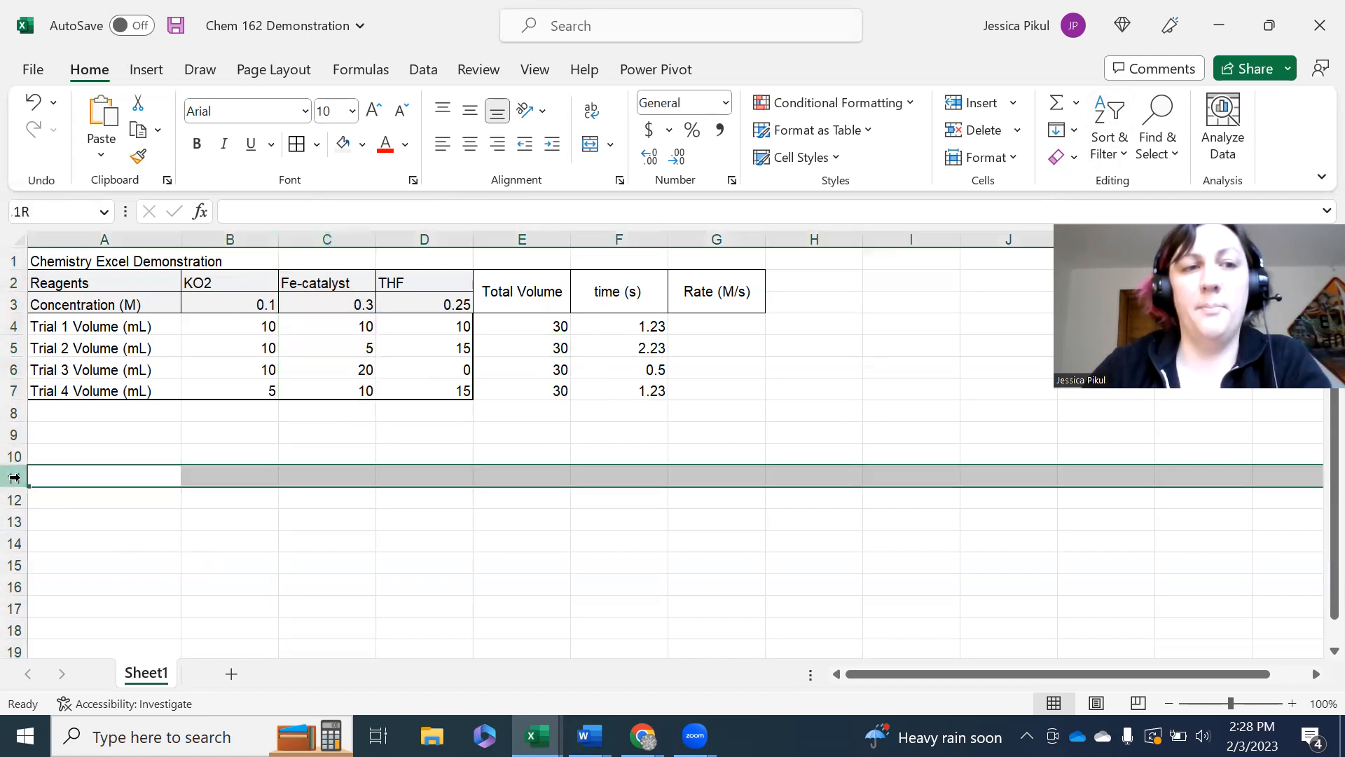
pyautogui.click(331, 236)
pyautogui.click(17, 499)
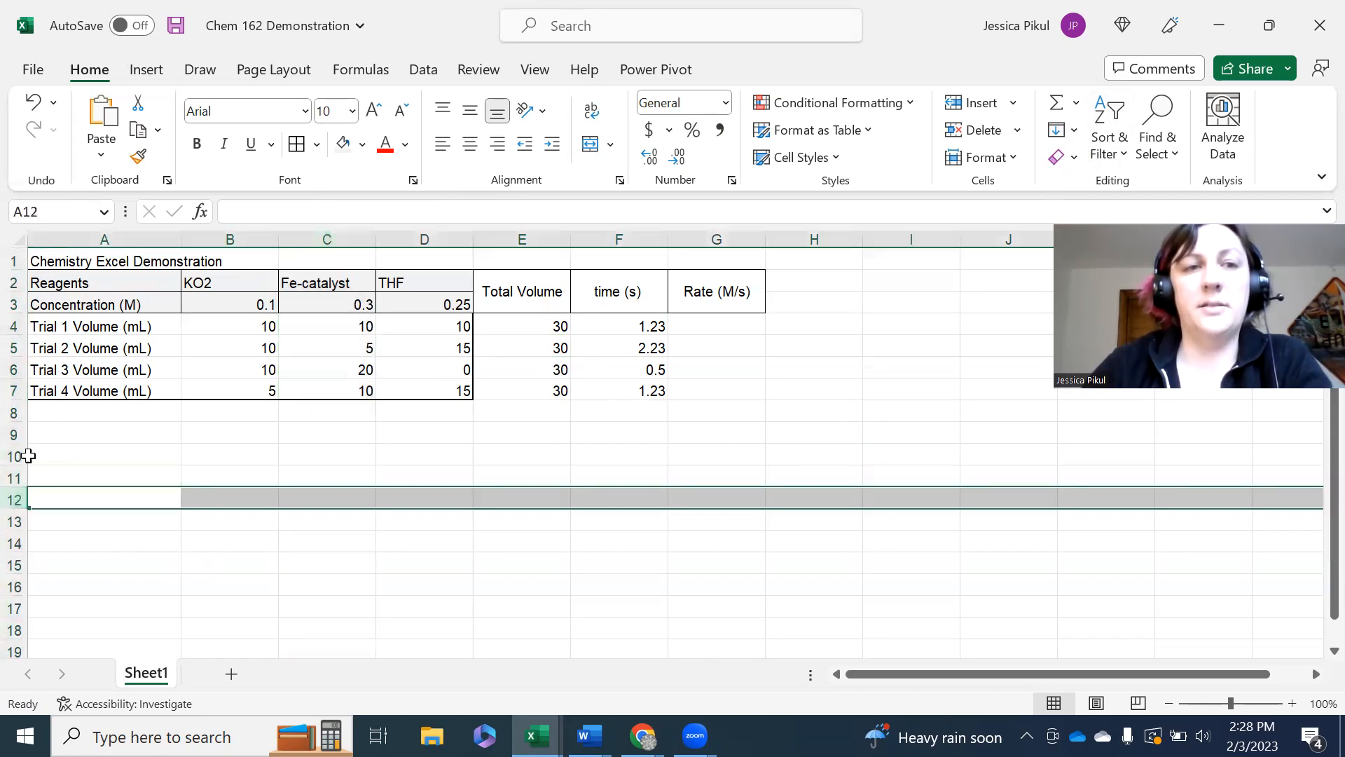
pyautogui.click(219, 346)
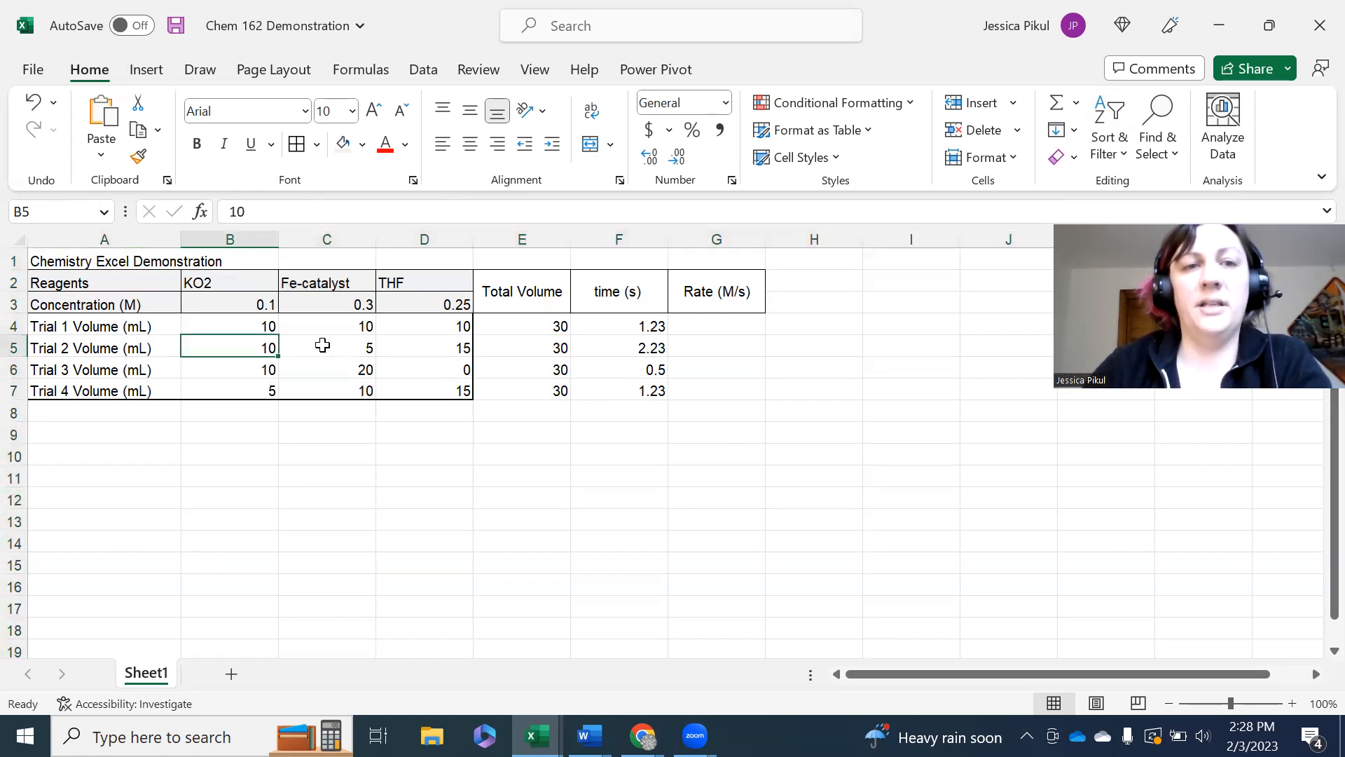
pyautogui.click(322, 344)
pyautogui.click(424, 346)
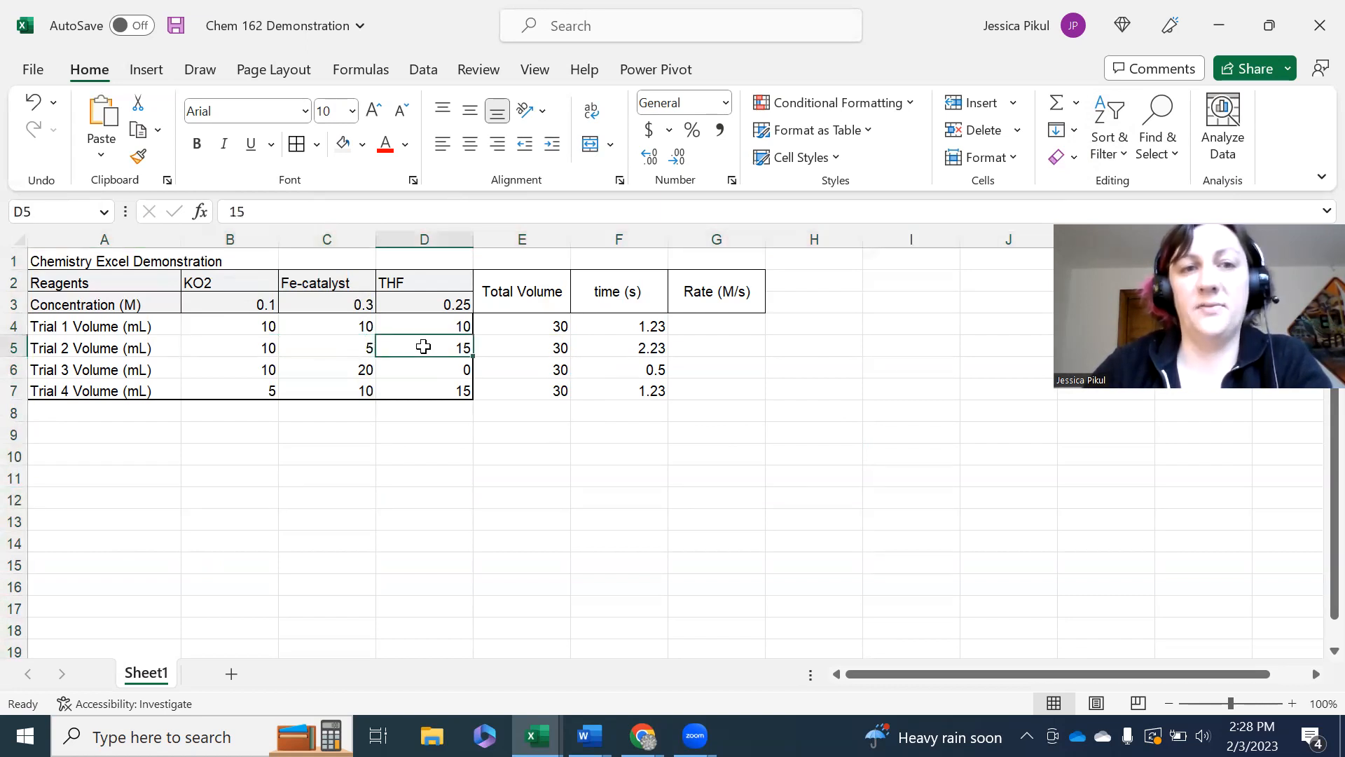
pyautogui.click(248, 235)
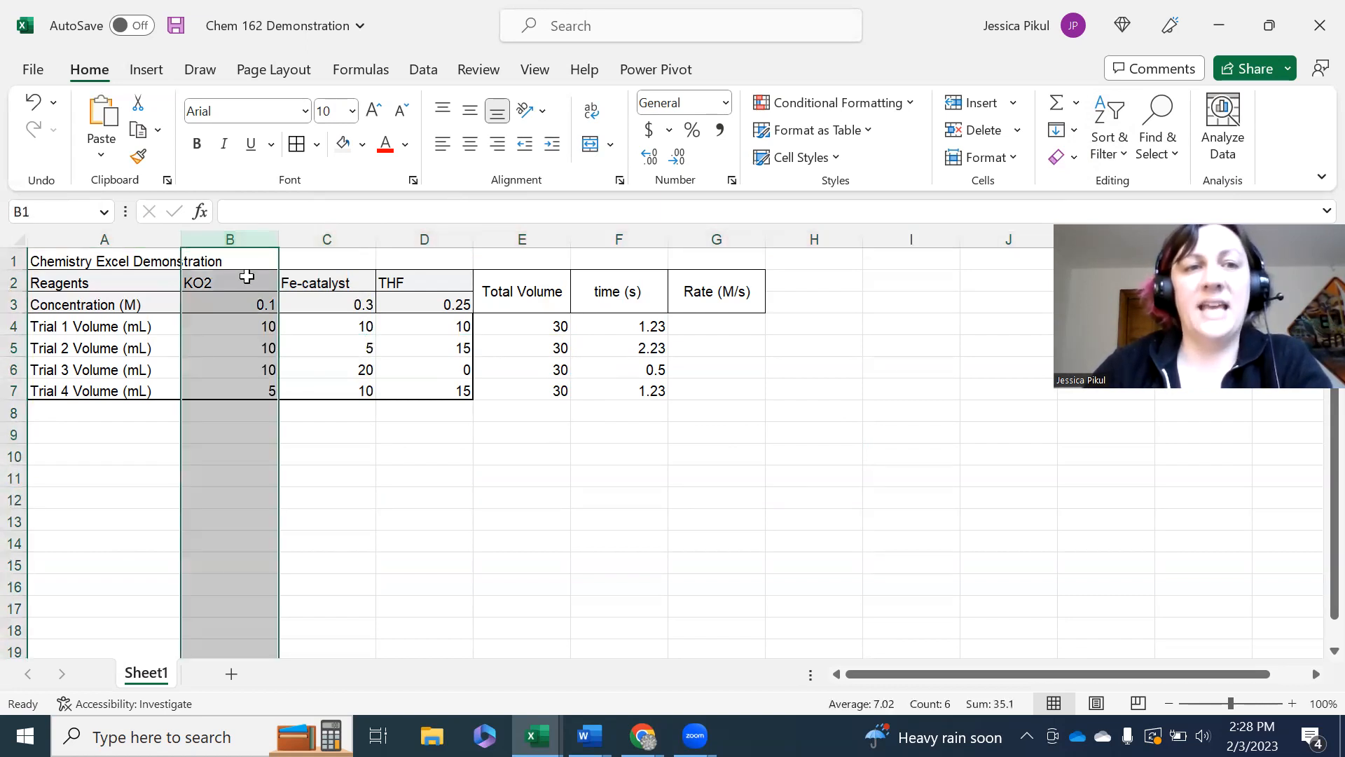
pyautogui.click(14, 346)
pyautogui.click(254, 345)
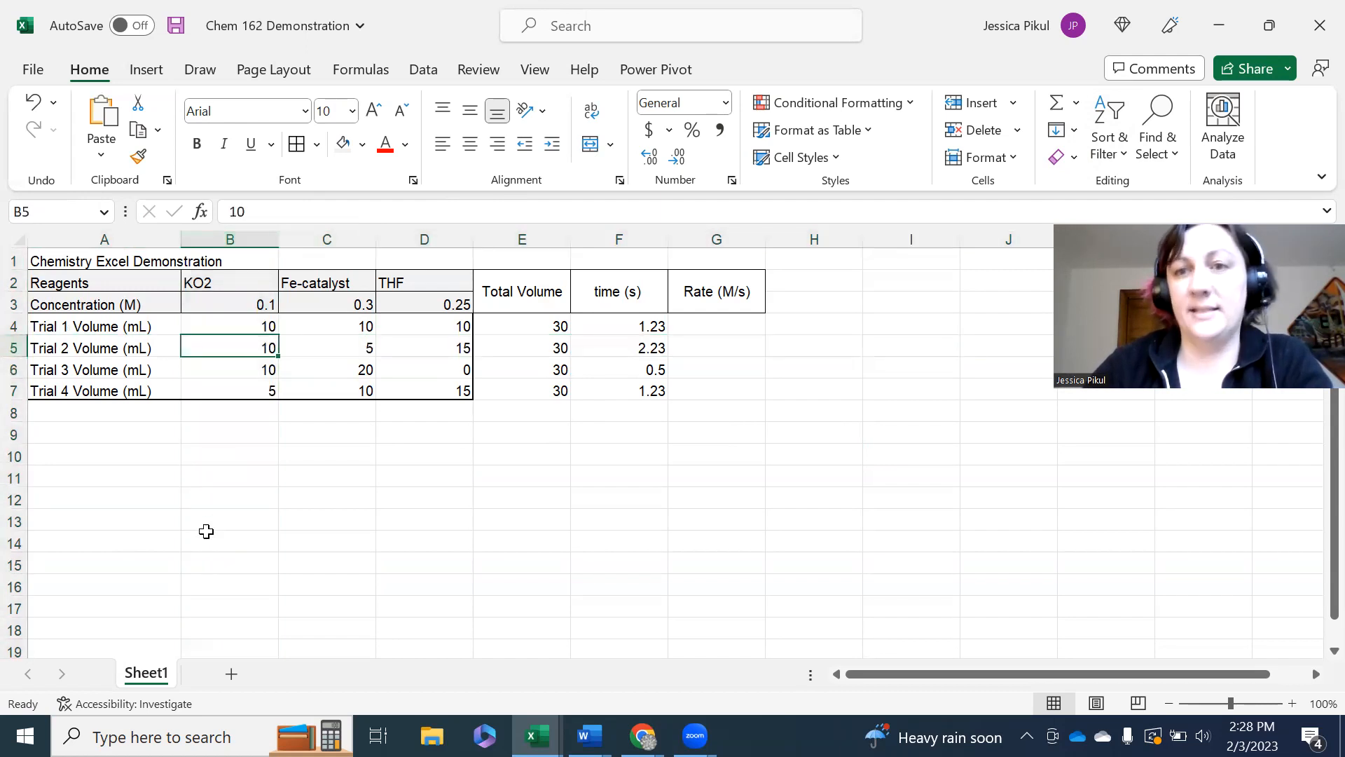
pyautogui.click(345, 235)
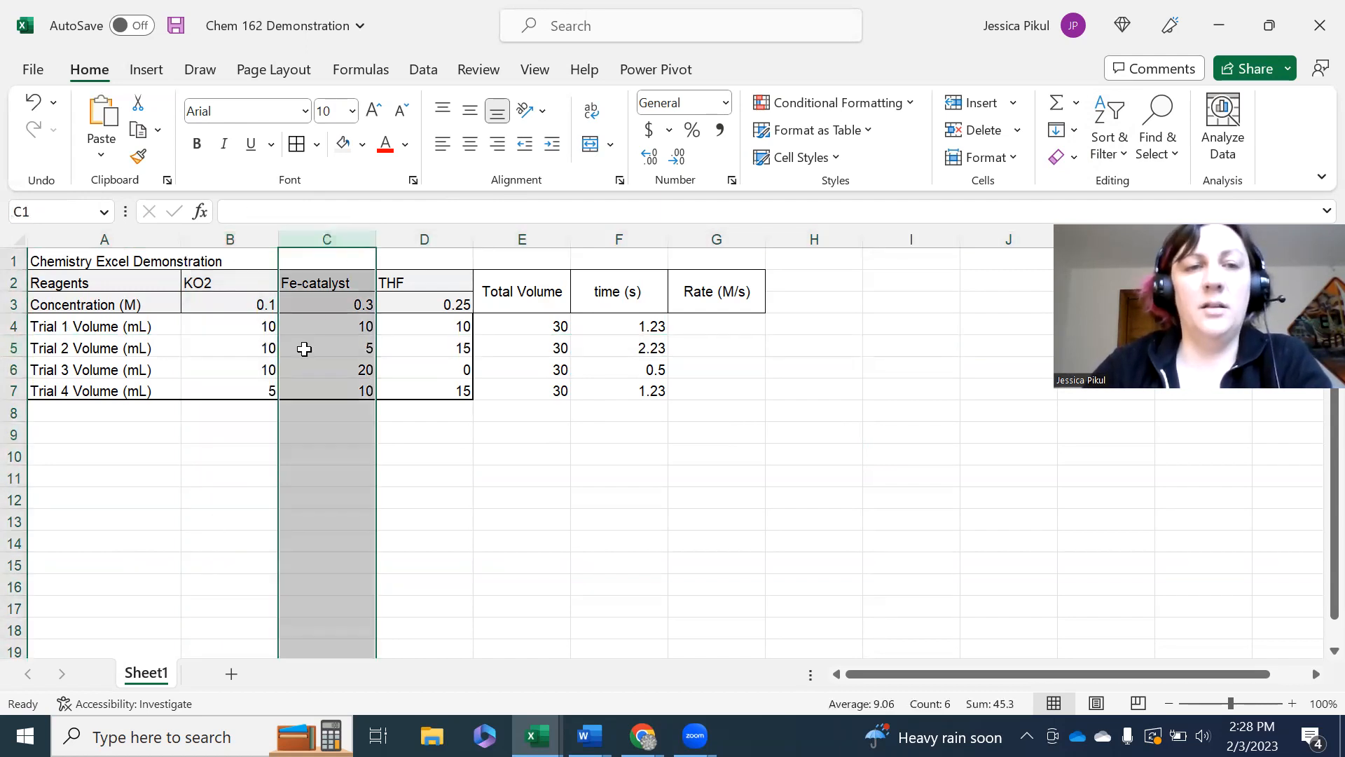
pyautogui.click(14, 348)
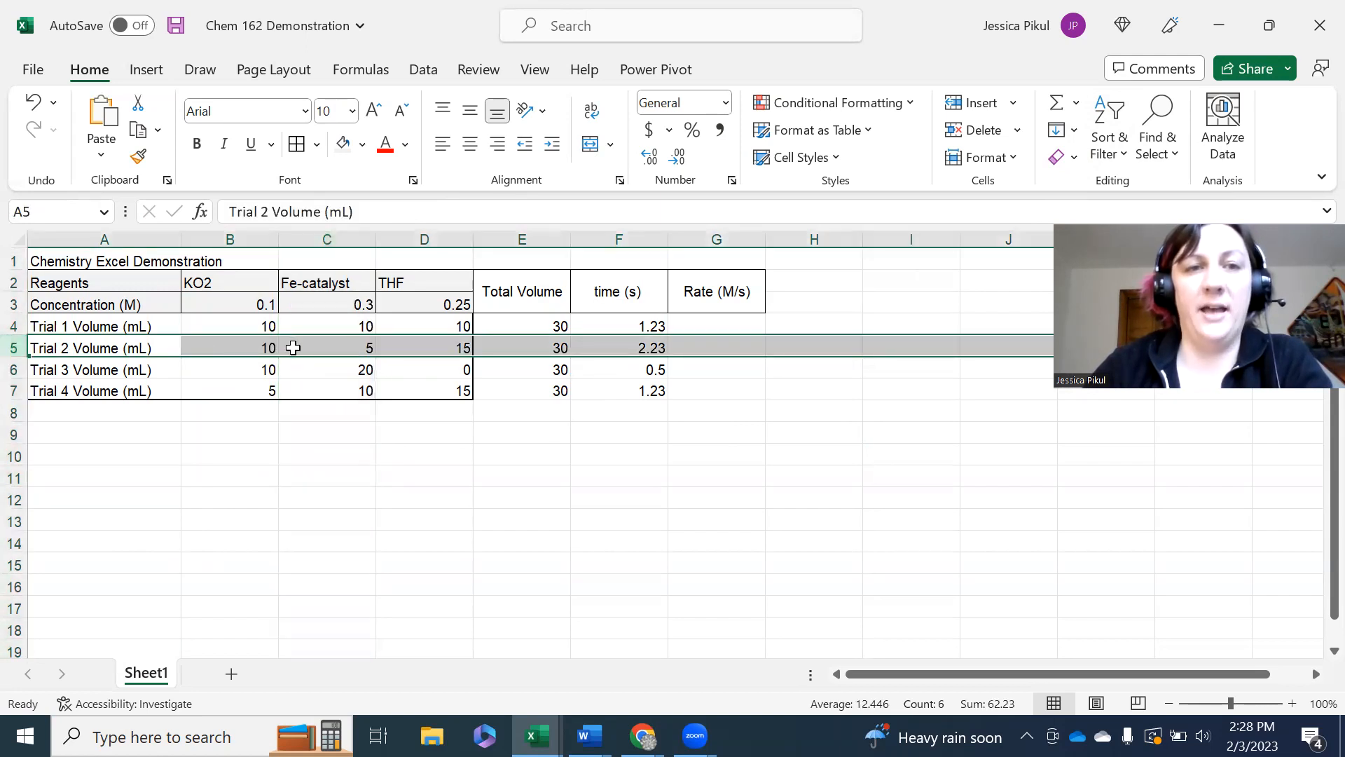
# Step: Compare the copied total volume formulas in E5 and E6 with the reagent cells they reference in their own rows
pyautogui.click(326, 348)
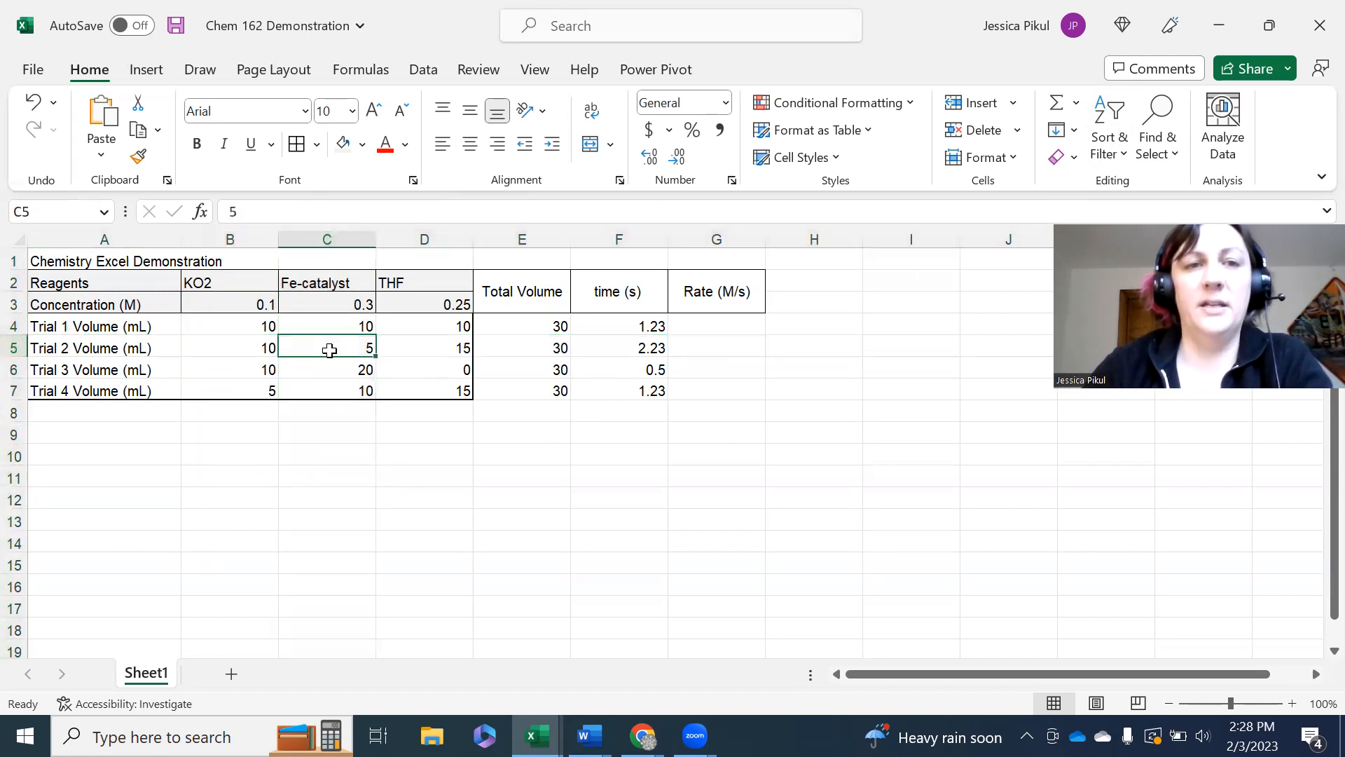
pyautogui.click(436, 239)
pyautogui.click(14, 347)
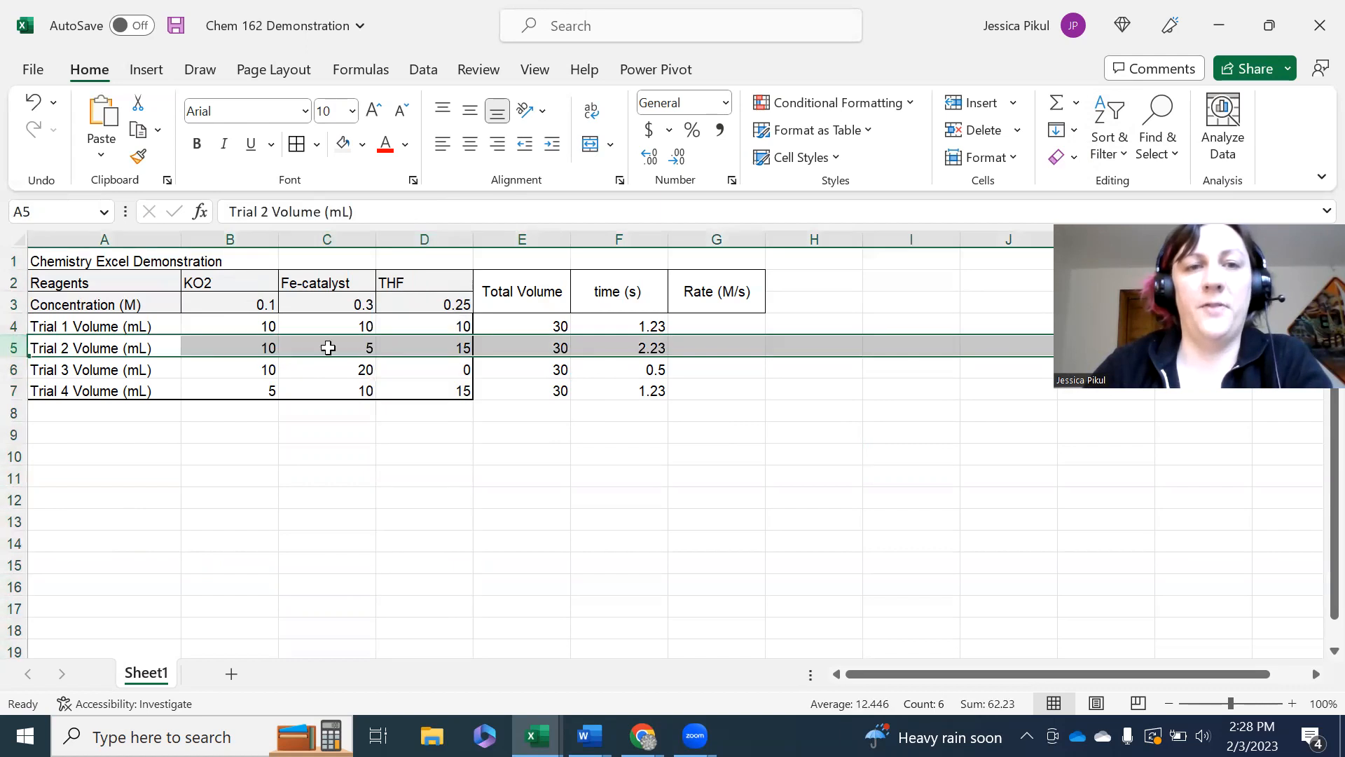
pyautogui.click(390, 348)
pyautogui.click(430, 480)
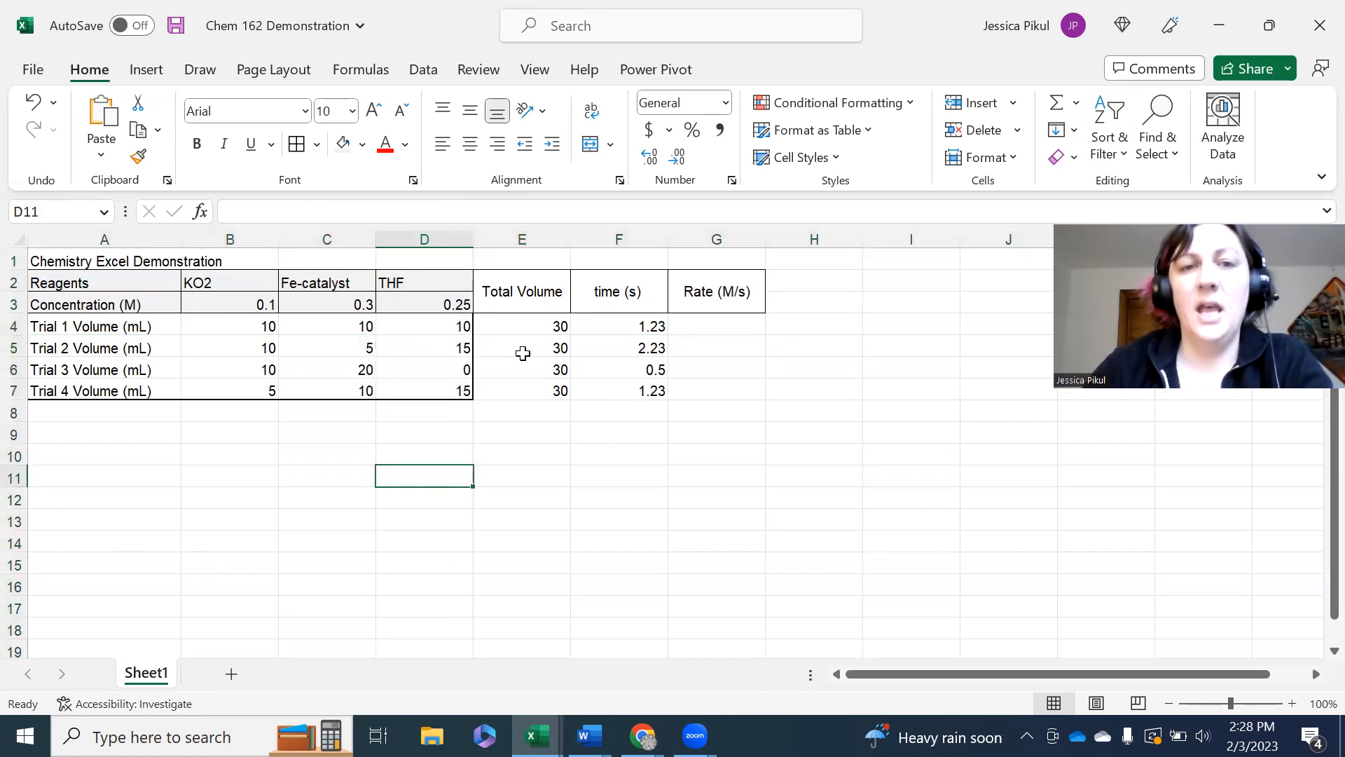
pyautogui.click(520, 342)
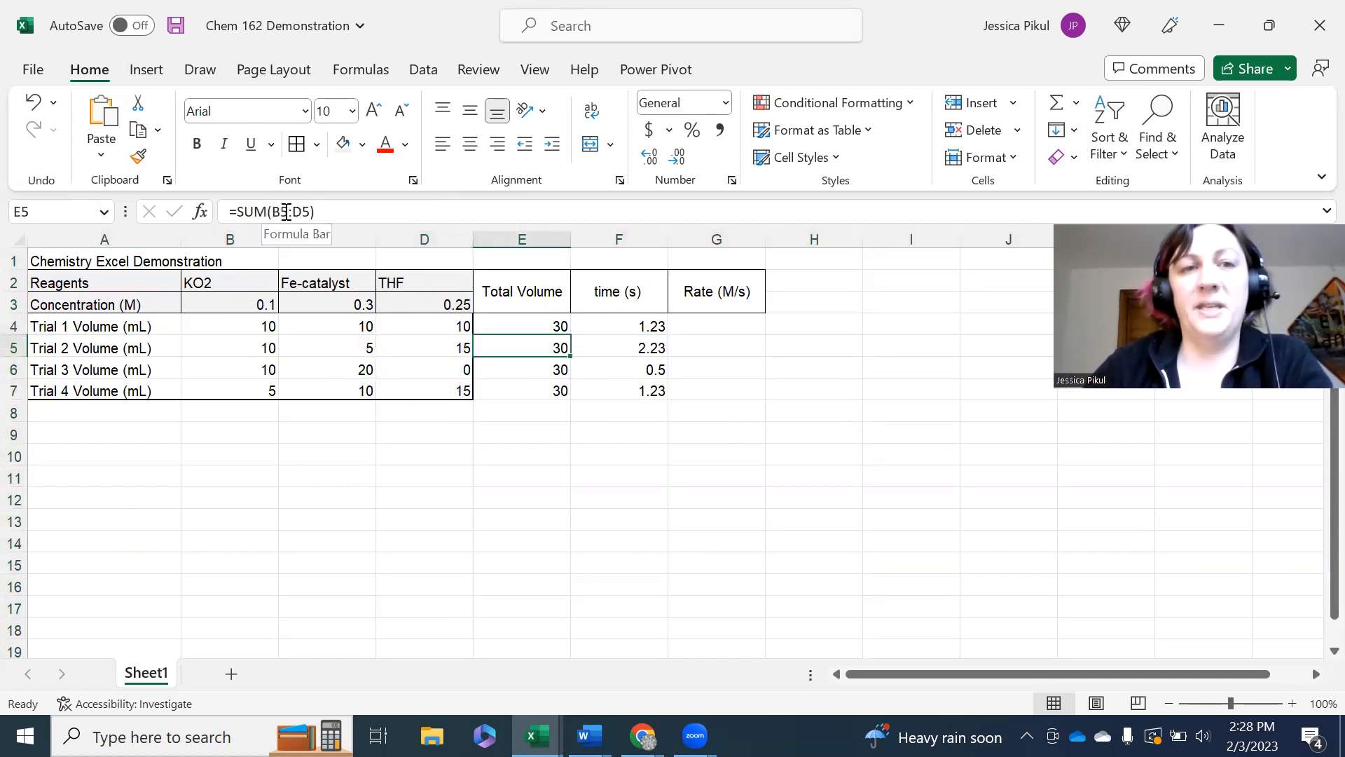
pyautogui.click(274, 606)
pyautogui.moveTo(231, 351); pyautogui.dragTo(447, 350)
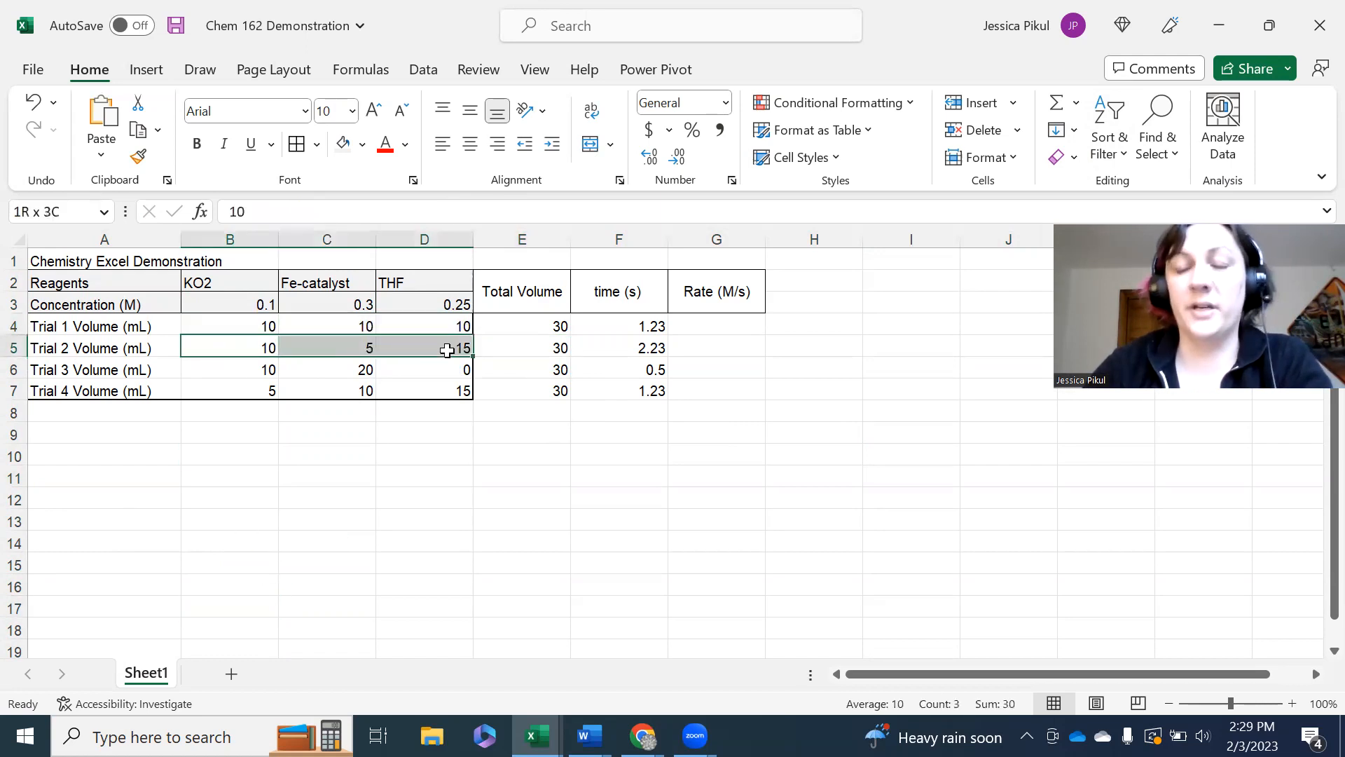
pyautogui.click(527, 560)
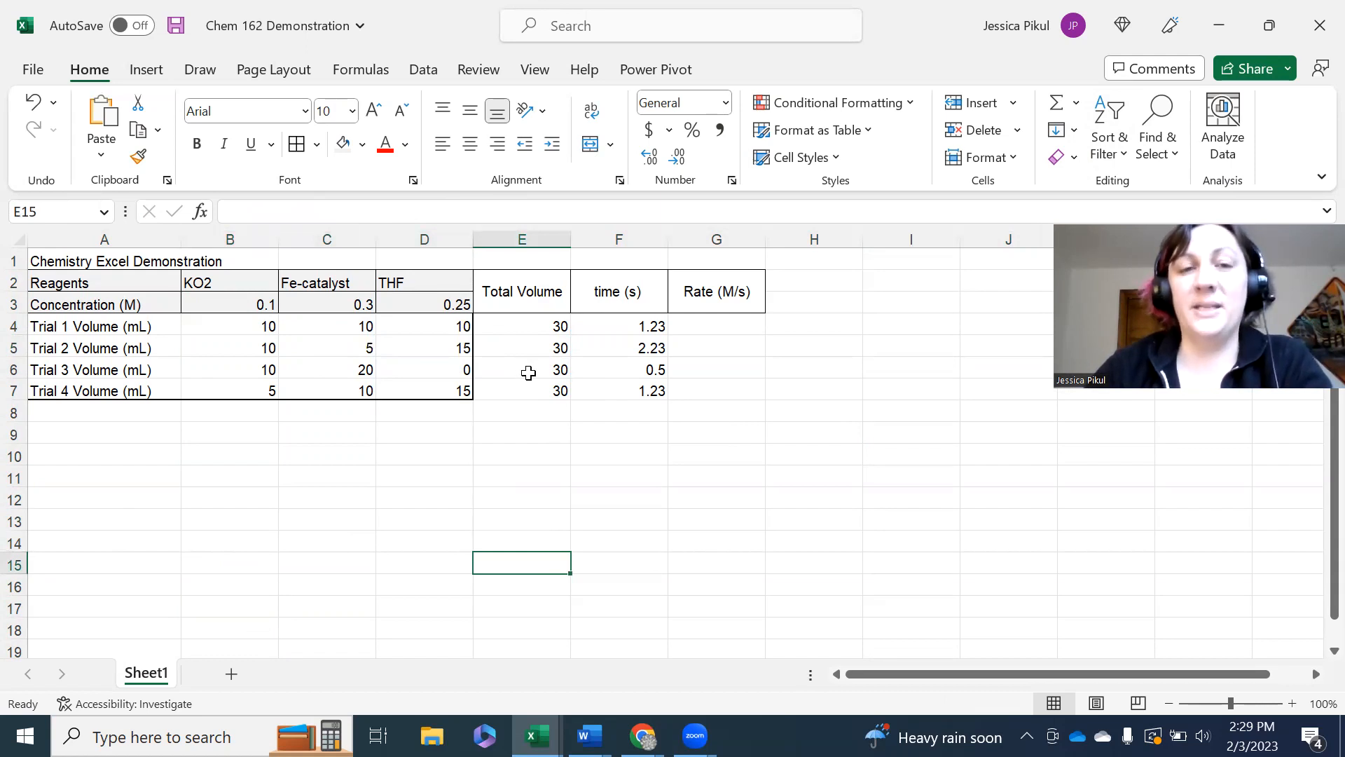
pyautogui.click(528, 372)
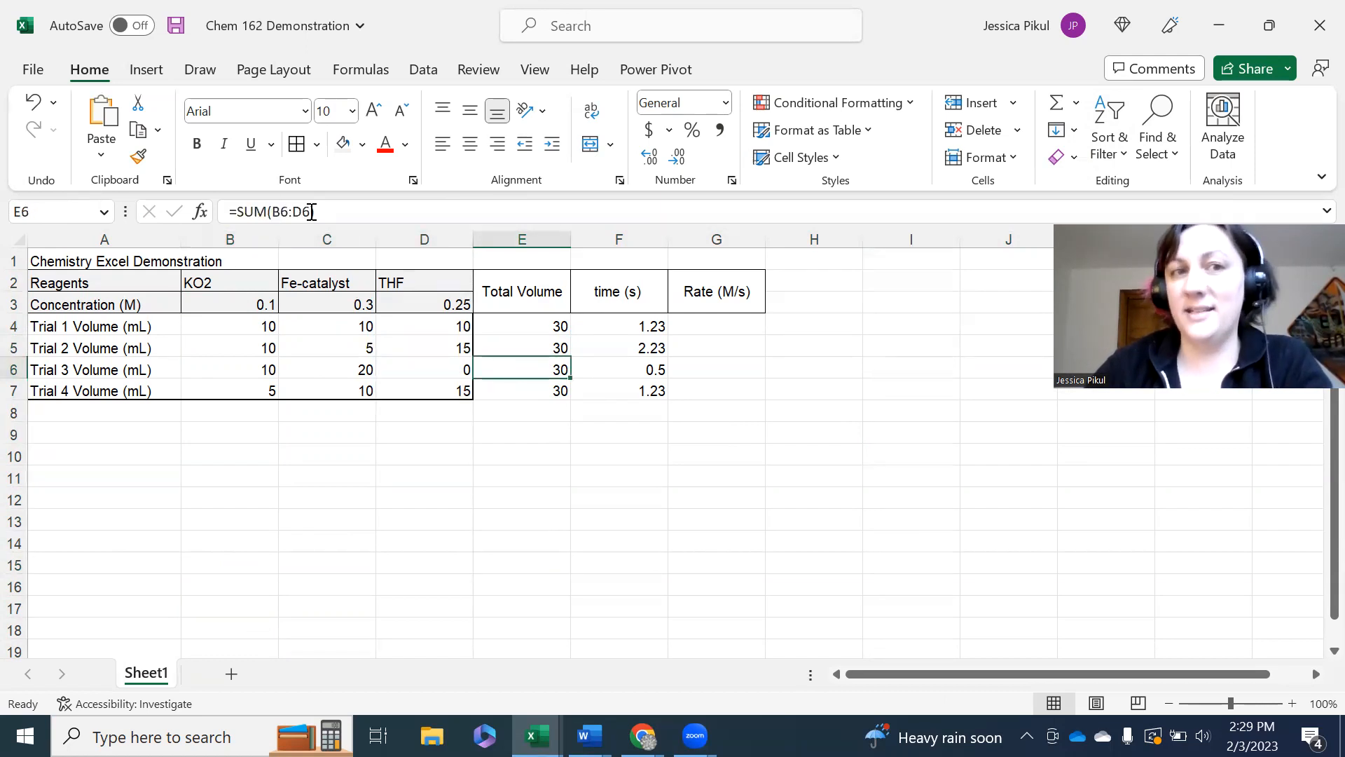
pyautogui.click(214, 561)
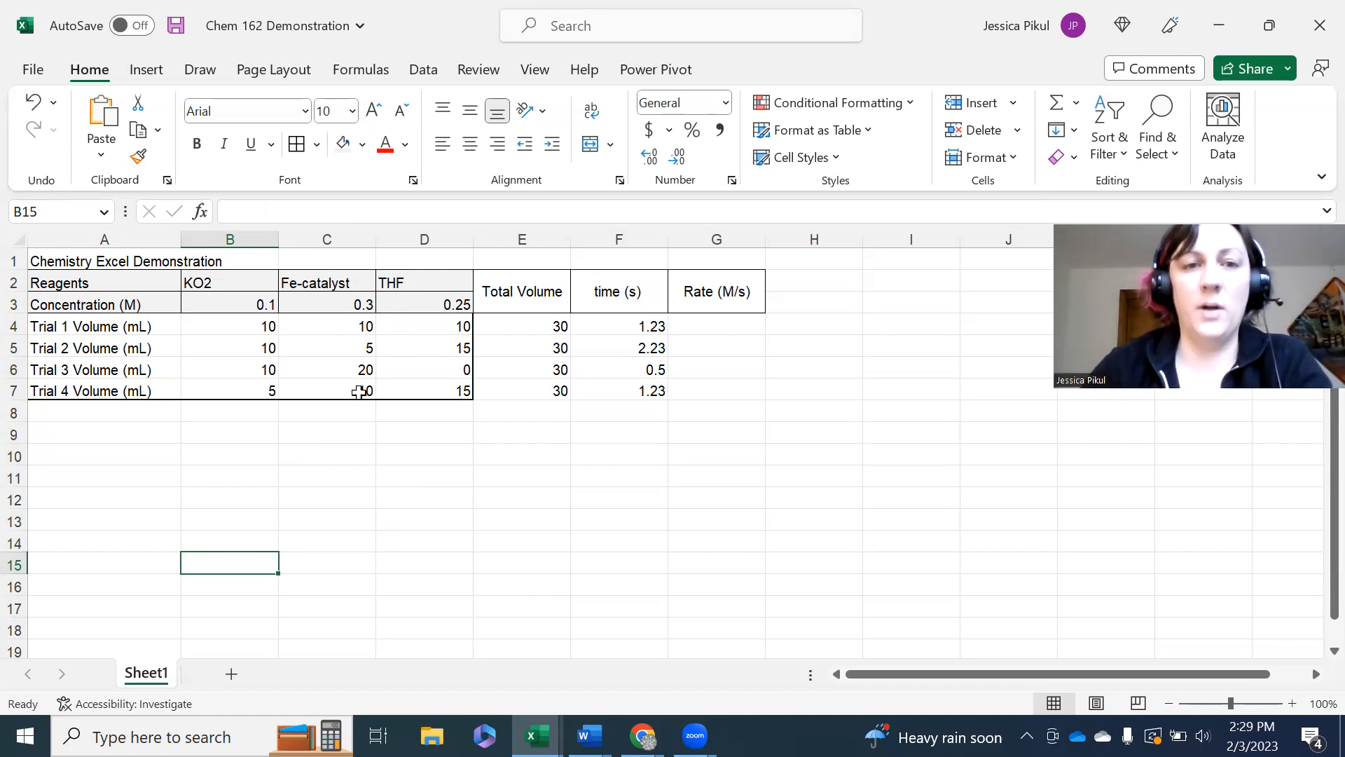
# Step: Enter test volumes 4, 2 and 7 in B8:D8 beneath the Trial 4 row
pyautogui.click(275, 417)
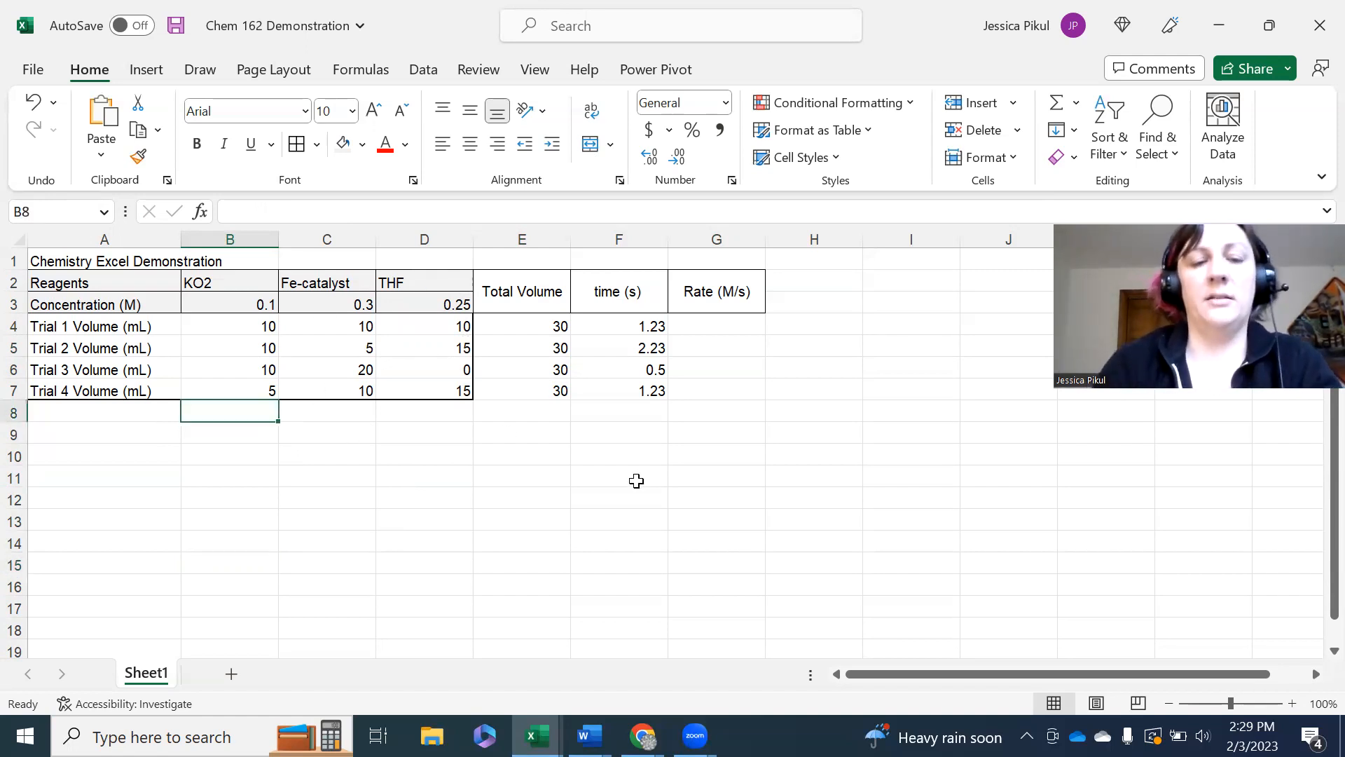
pyautogui.write('4')
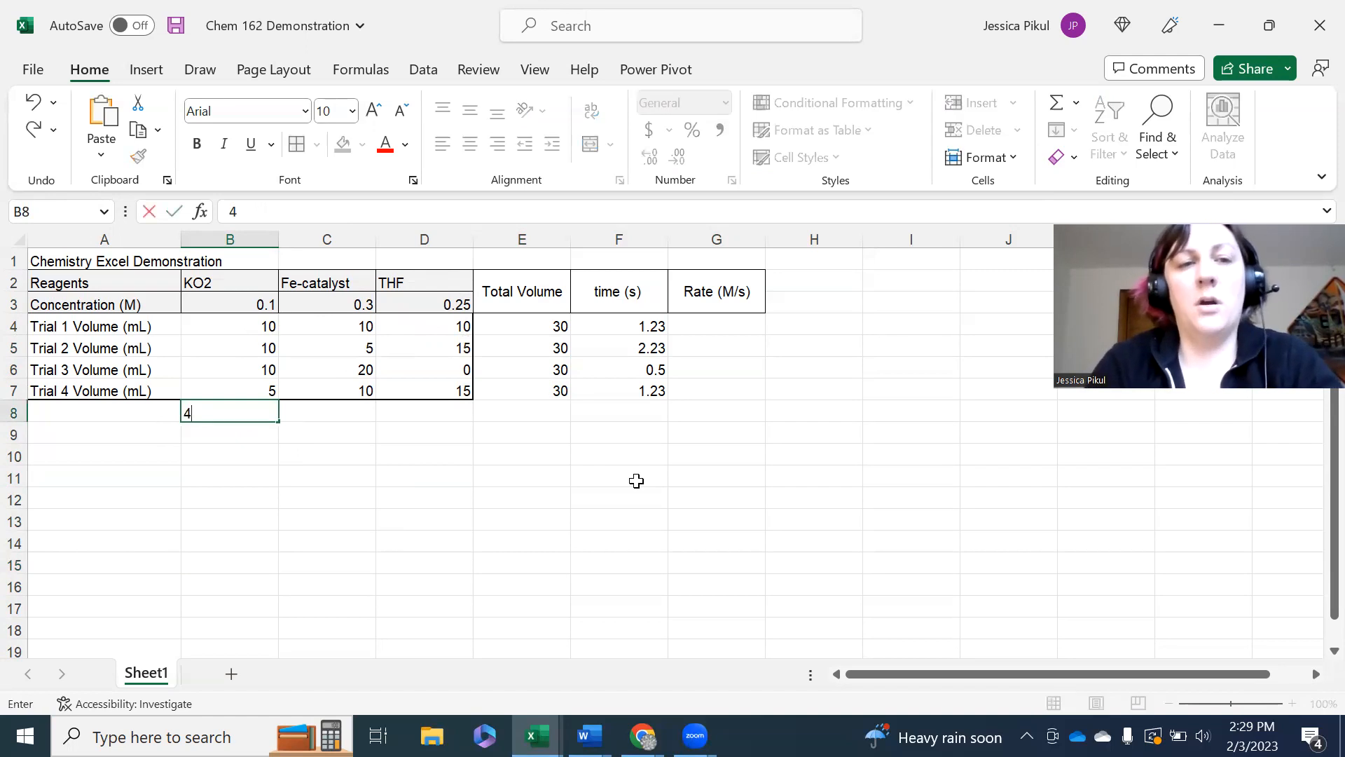
pyautogui.press('Tab')
pyautogui.write('2')
pyautogui.press('Tab')
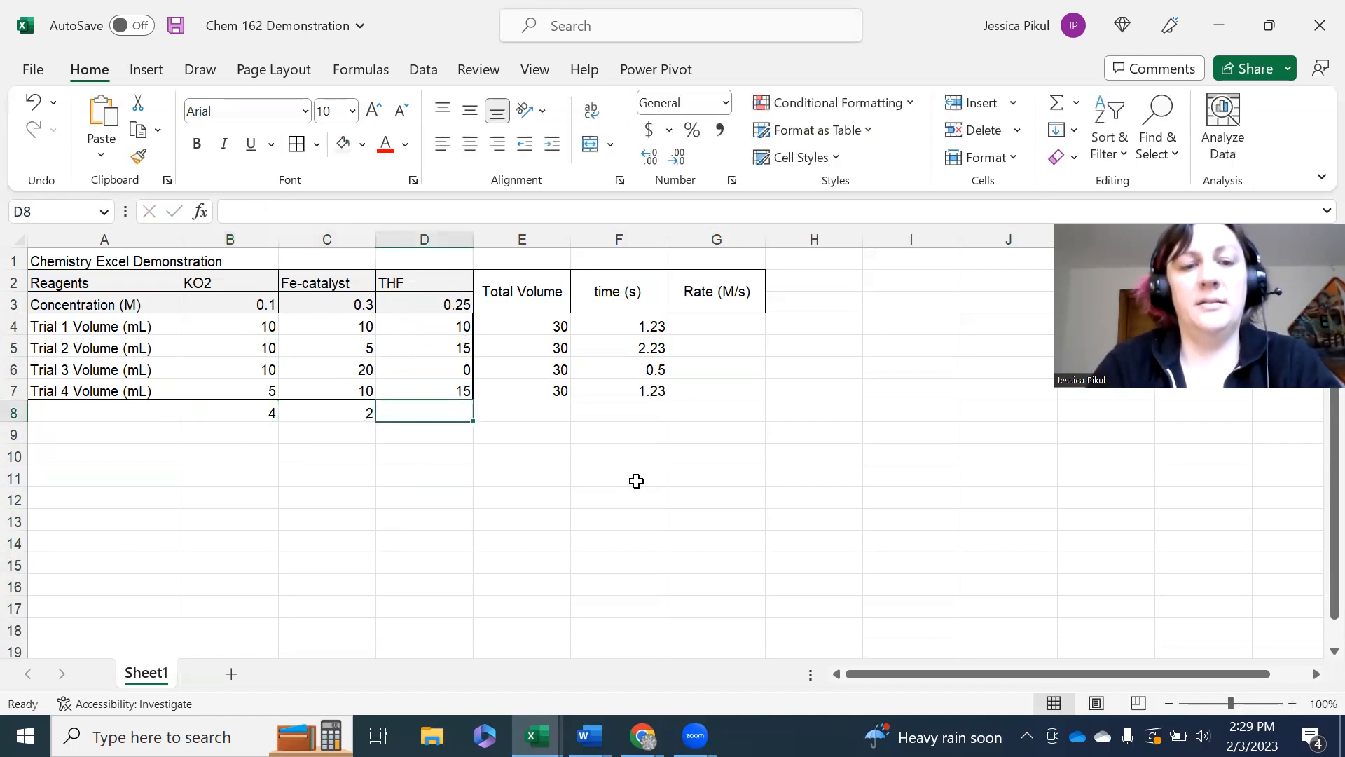
pyautogui.write('7')
pyautogui.click(521, 530)
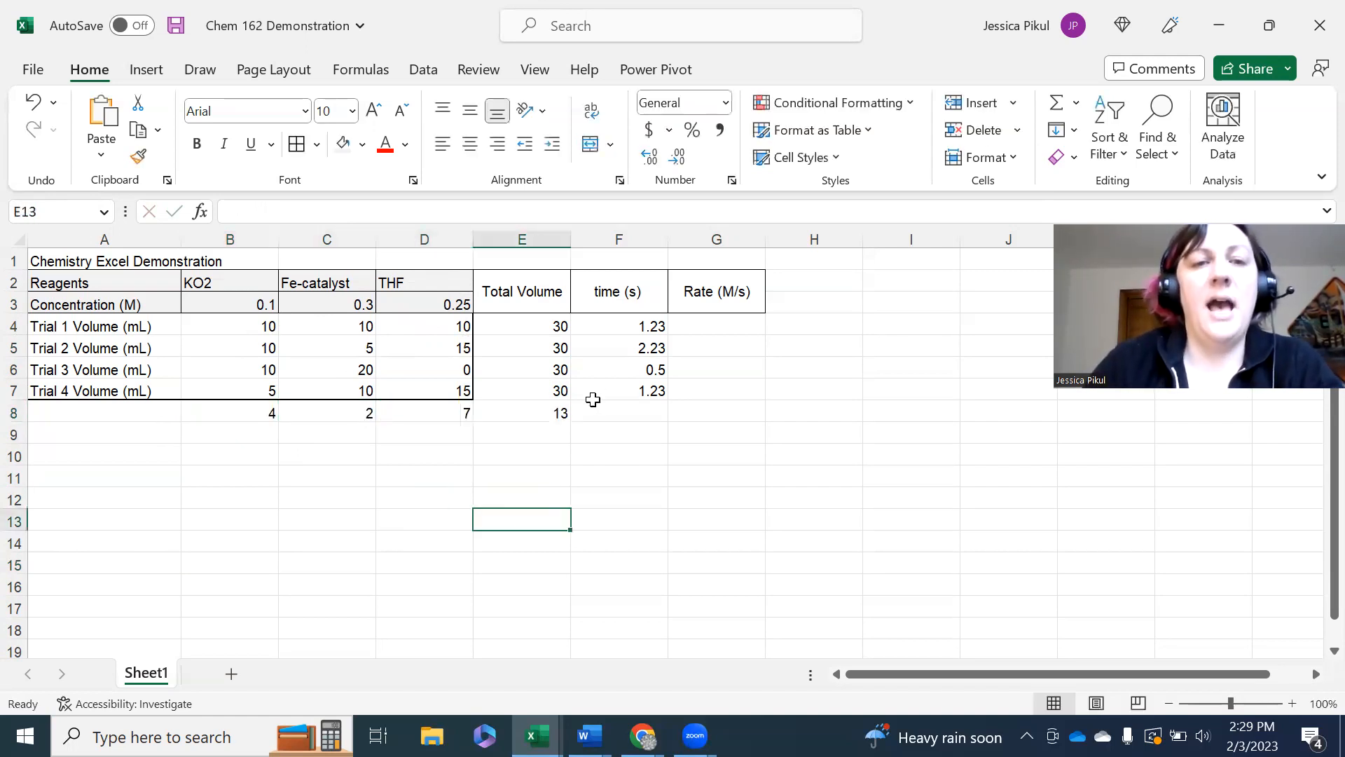
# Step: Replace the formula in E8 with one that sums B8:D8 and adds the Trial 4 time in F7
pyautogui.click(561, 419)
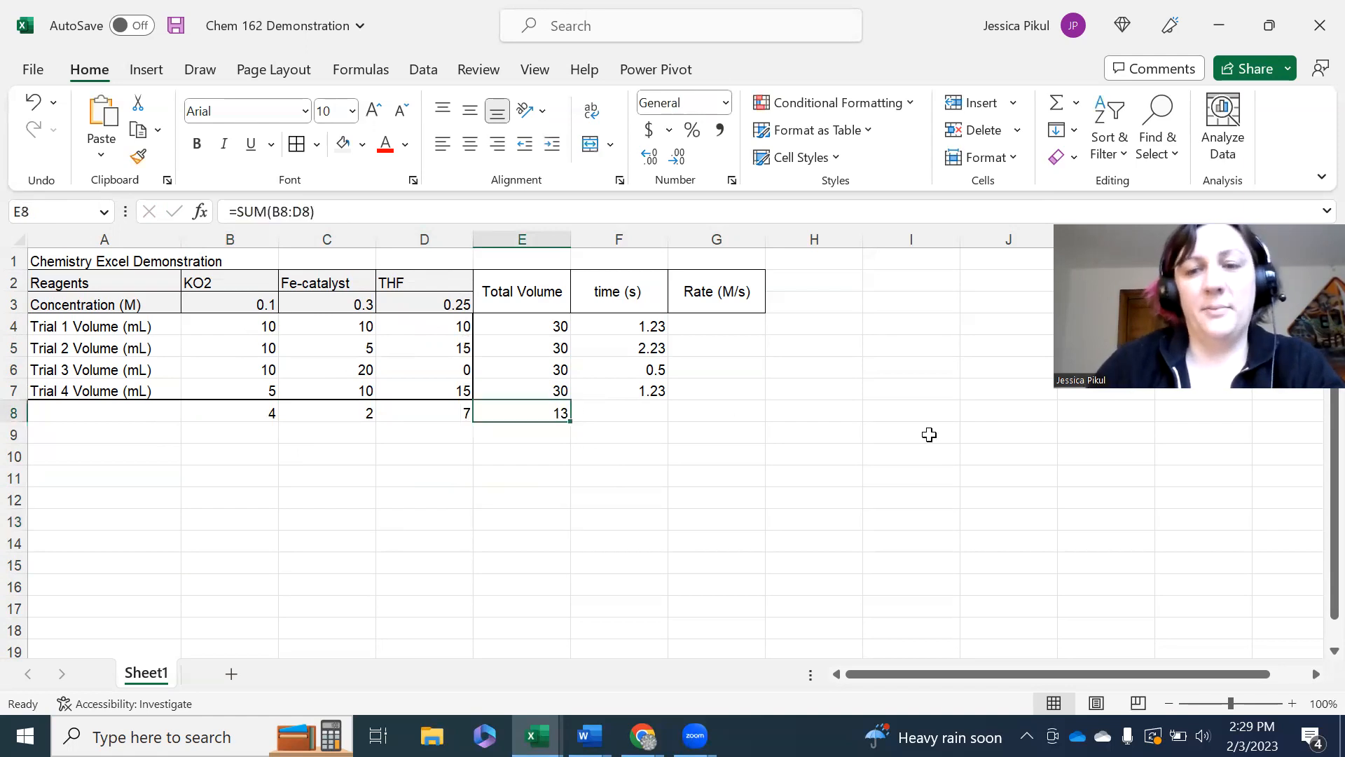
pyautogui.press('BackSpace')
pyautogui.write('=')
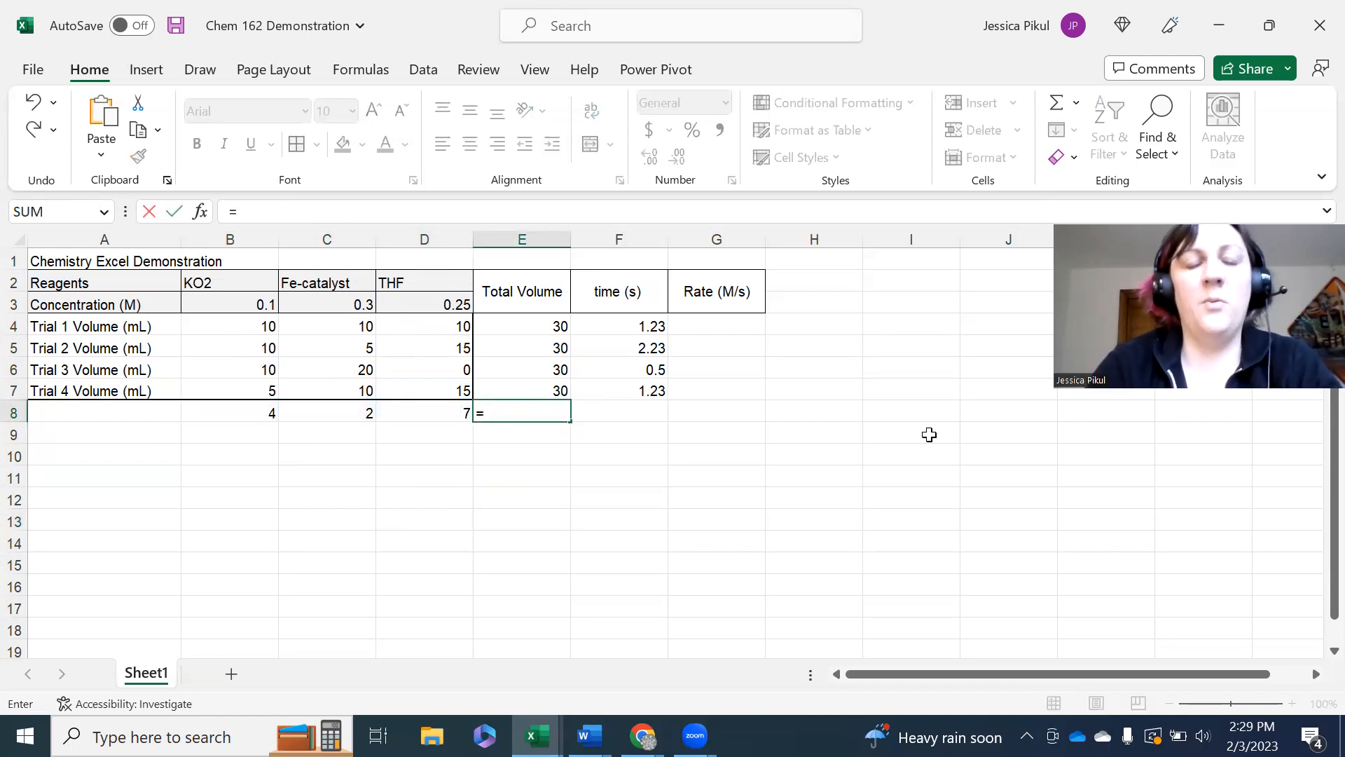
pyautogui.write('sum(')
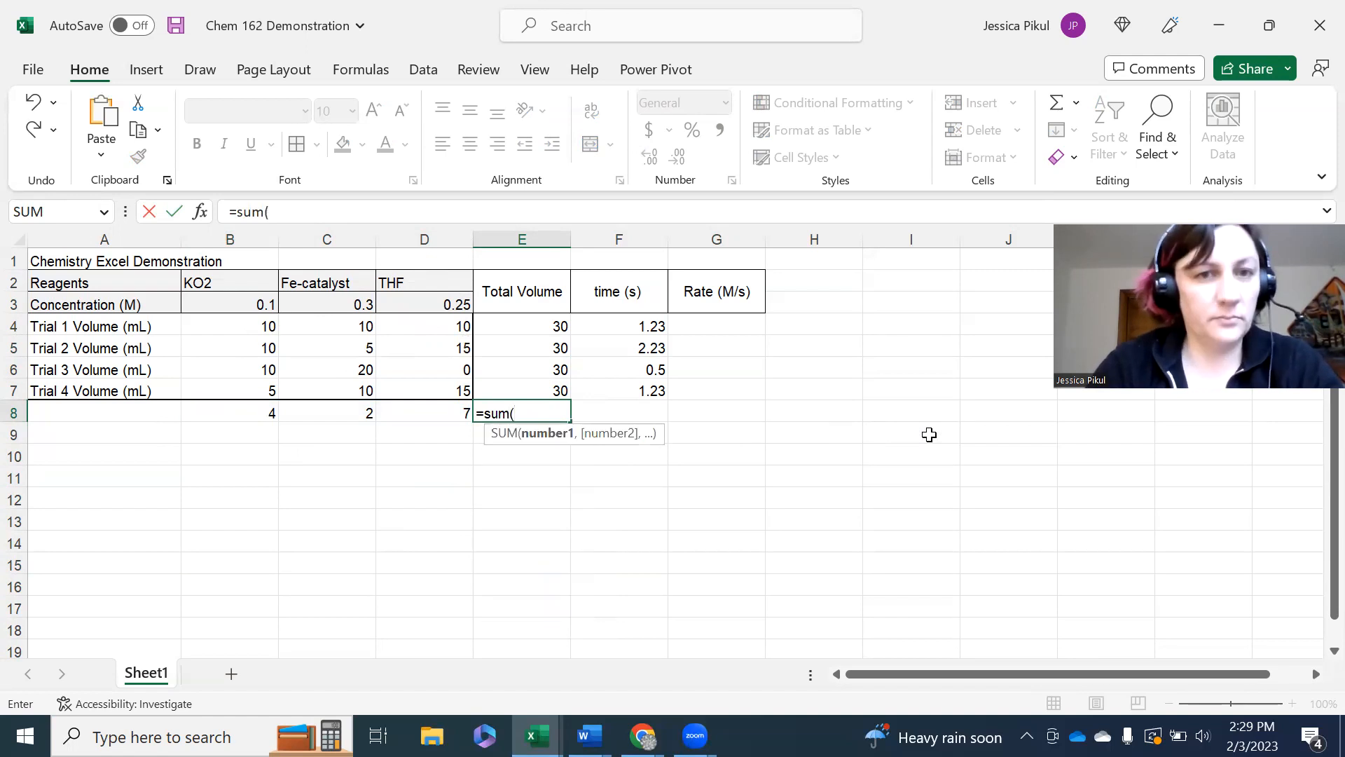
pyautogui.moveTo(456, 412); pyautogui.dragTo(273, 414)
pyautogui.write(')+')
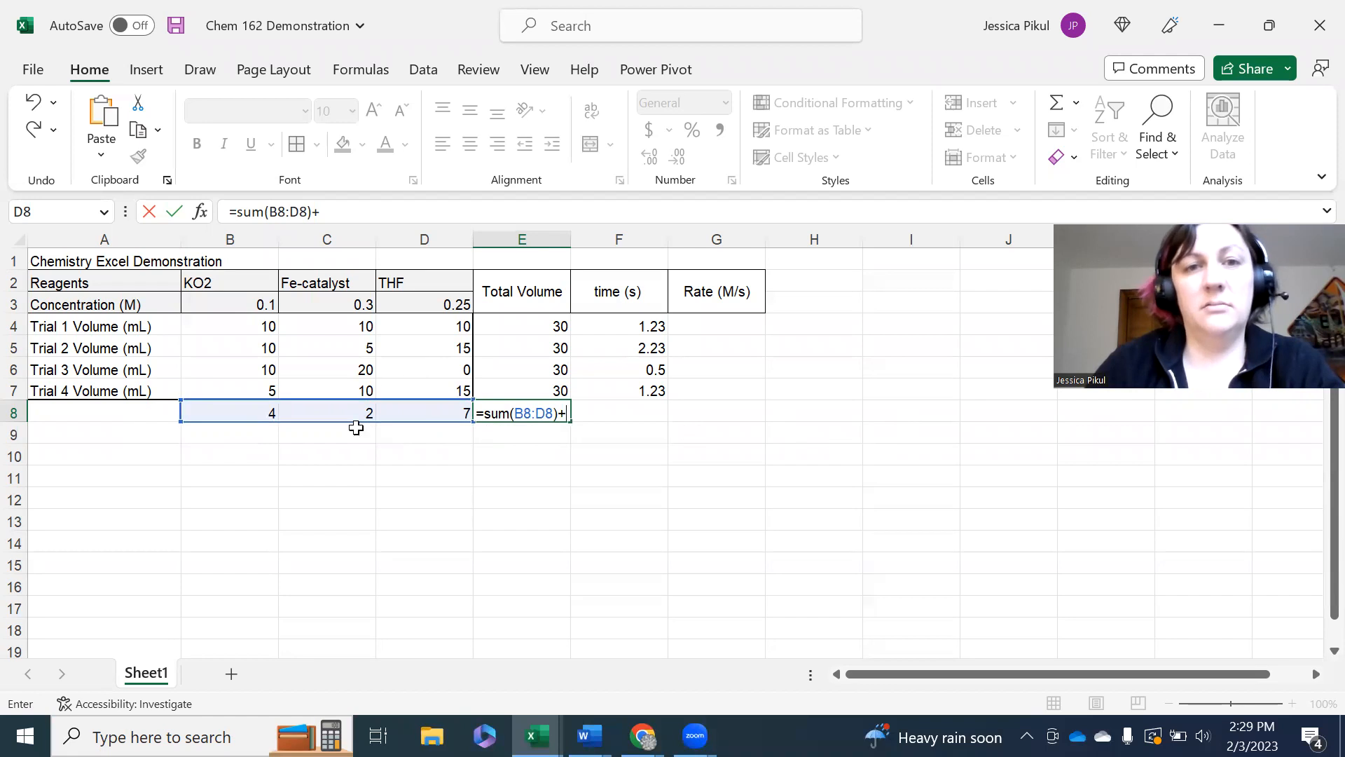
pyautogui.click(663, 390)
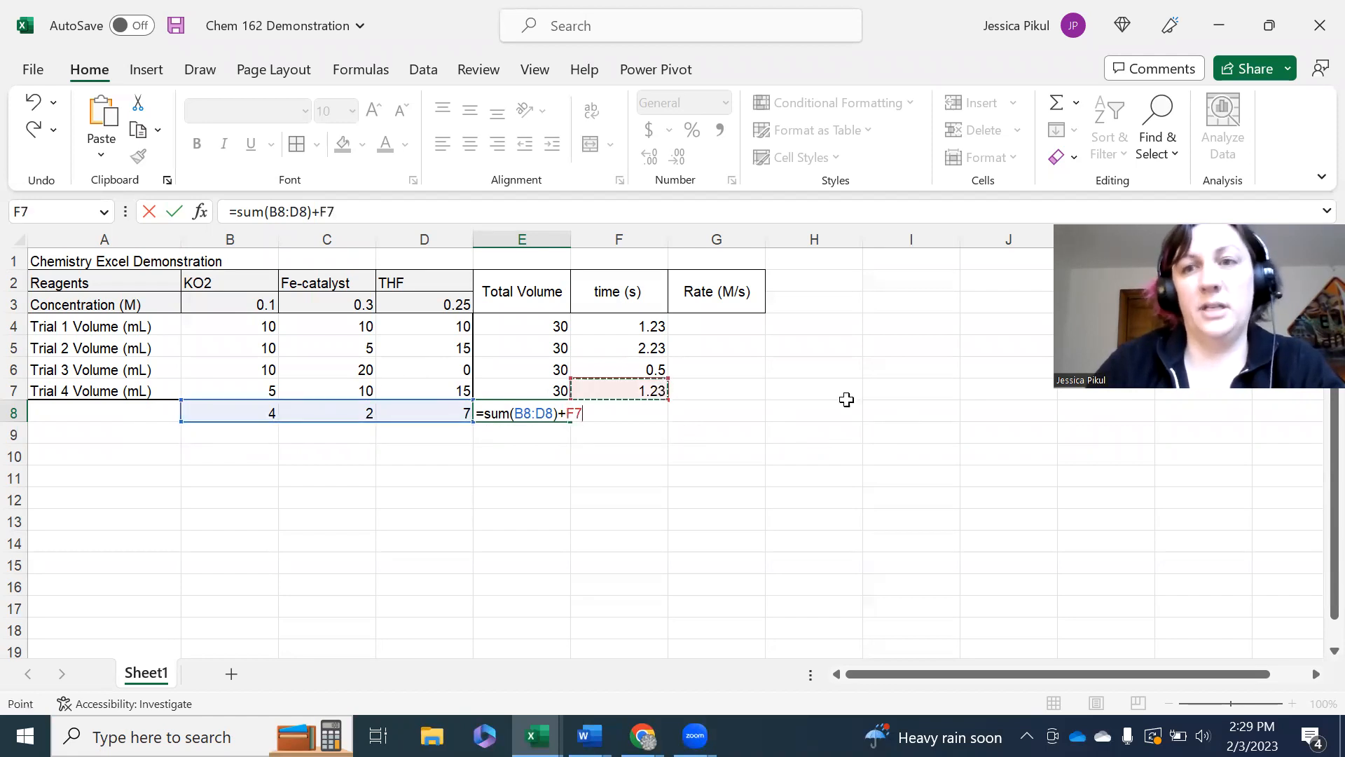
# Step: Make the F7 reference in the E8 formula absolute, as $F$7
pyautogui.click(409, 211)
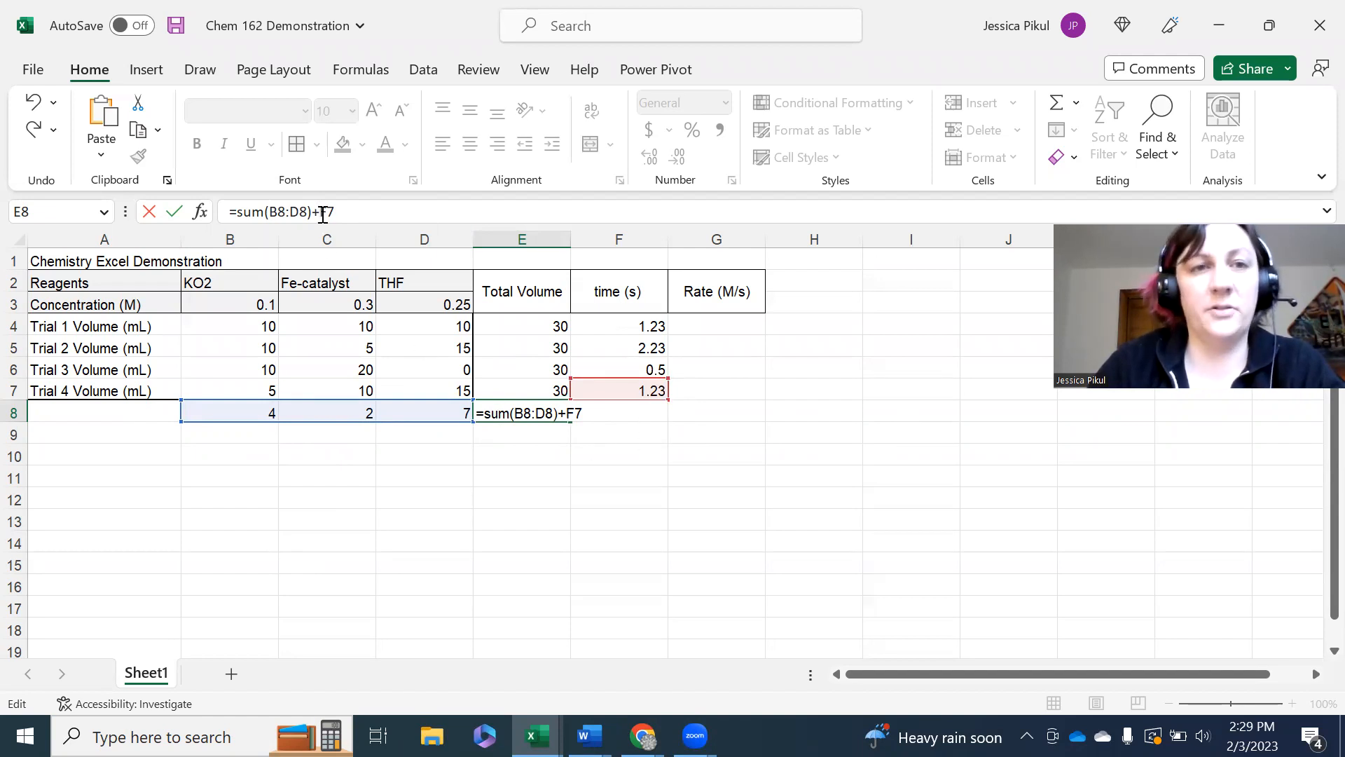
pyautogui.write('$F')
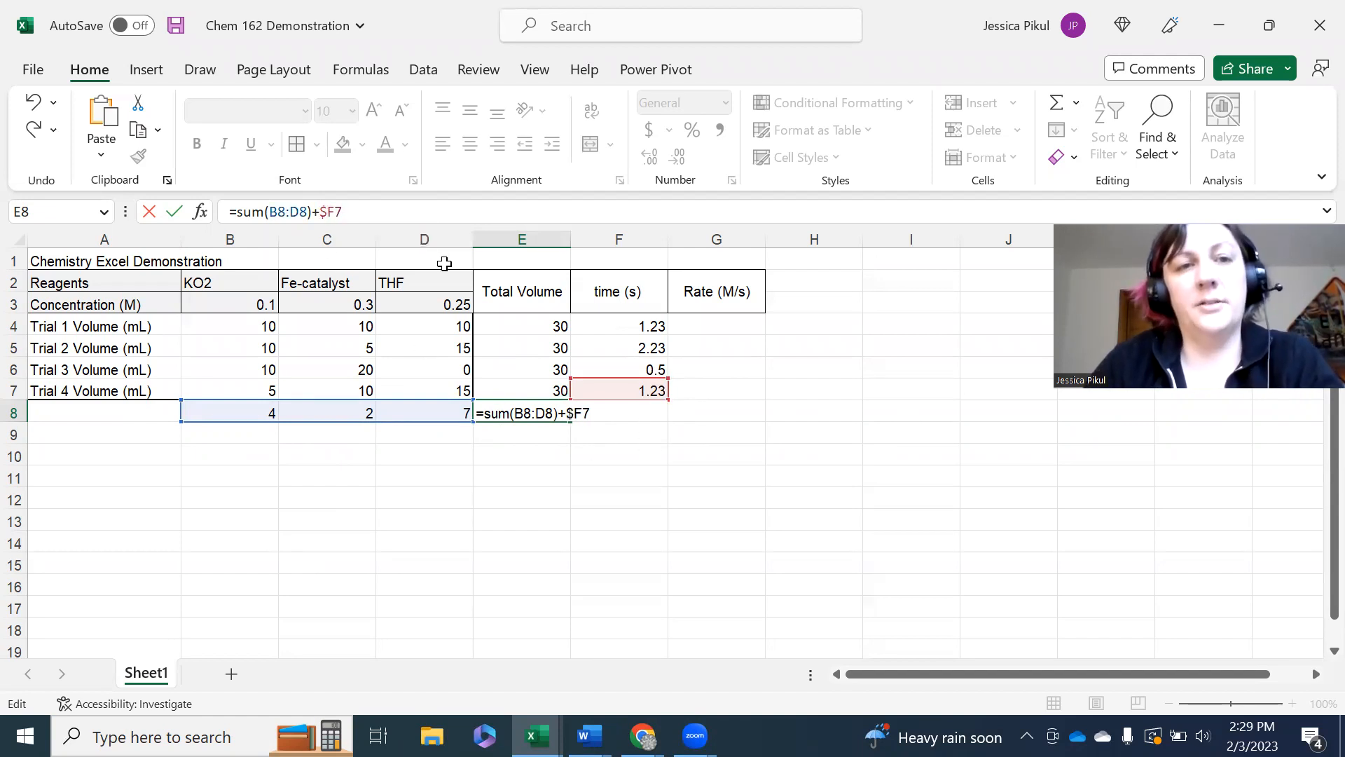
pyautogui.write('$')
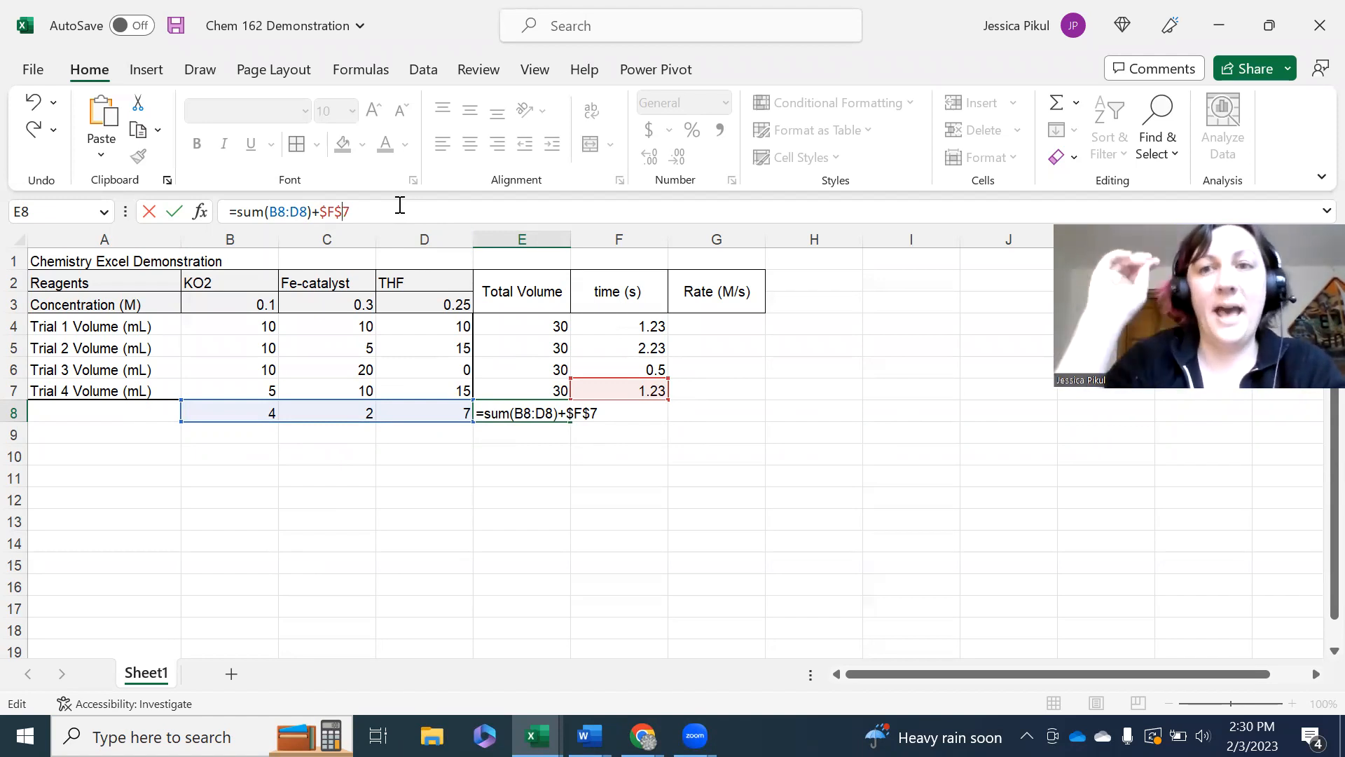
pyautogui.press('Return')
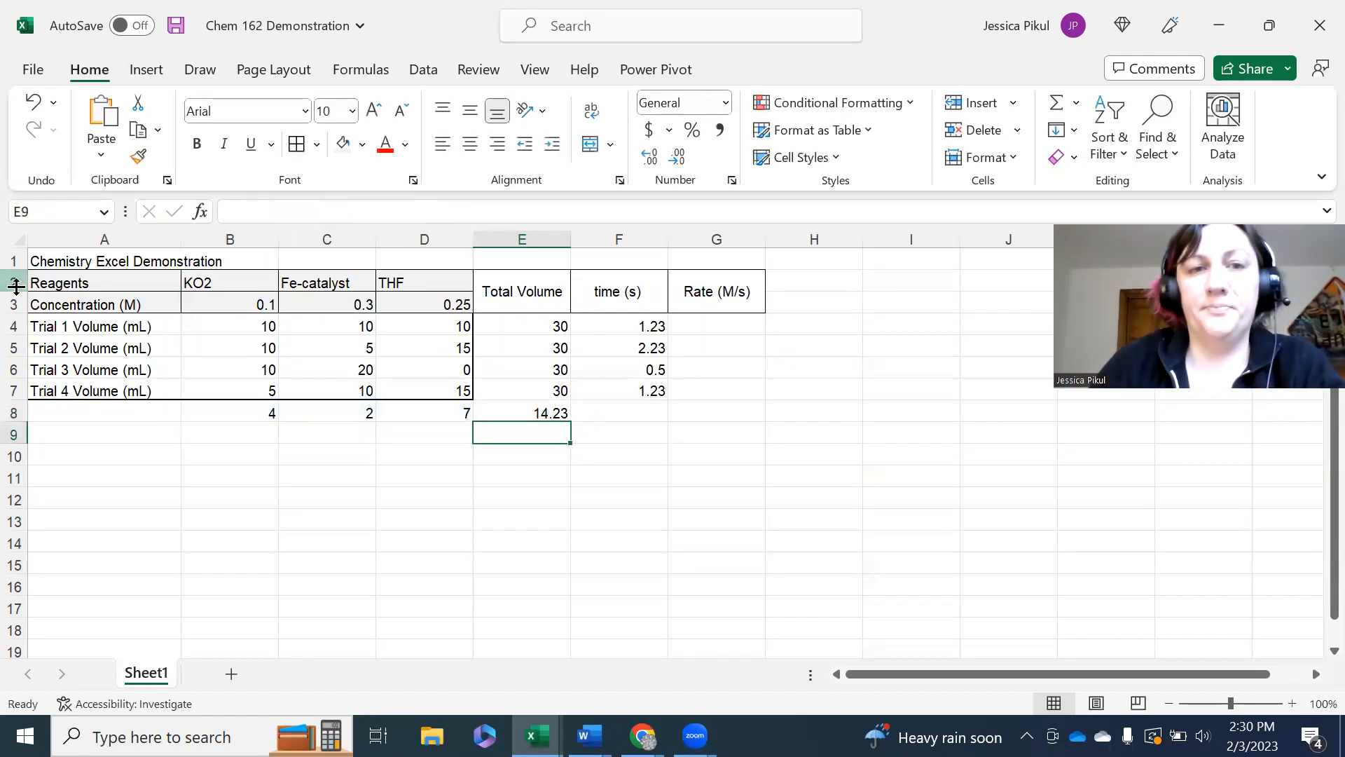
# Step: Enter 6 in each of B9, C9 and D9, and check how the E9 formula keeps the fixed $F$7 reference
pyautogui.click(227, 436)
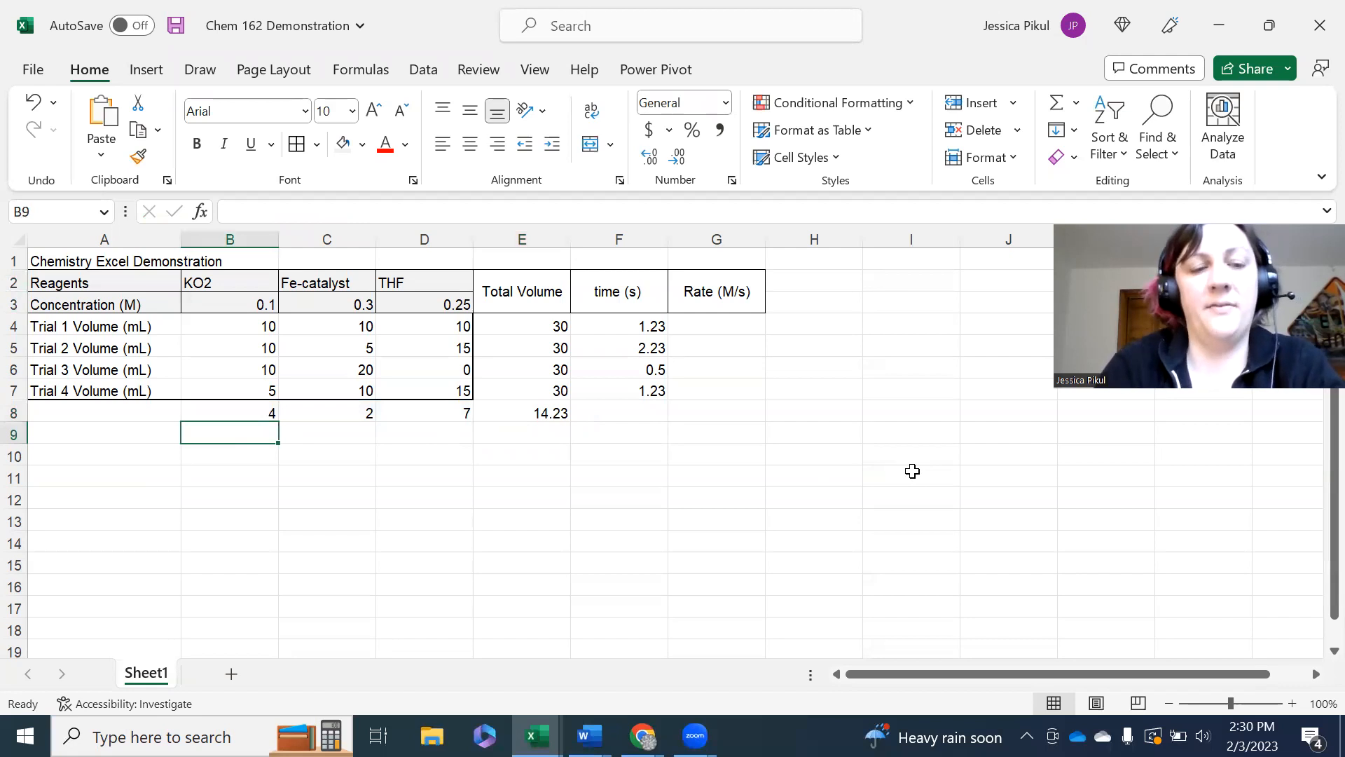
pyautogui.write('6')
pyautogui.press('Tab')
pyautogui.write('6')
pyautogui.press('Tab')
pyautogui.write('6')
pyautogui.press('Tab')
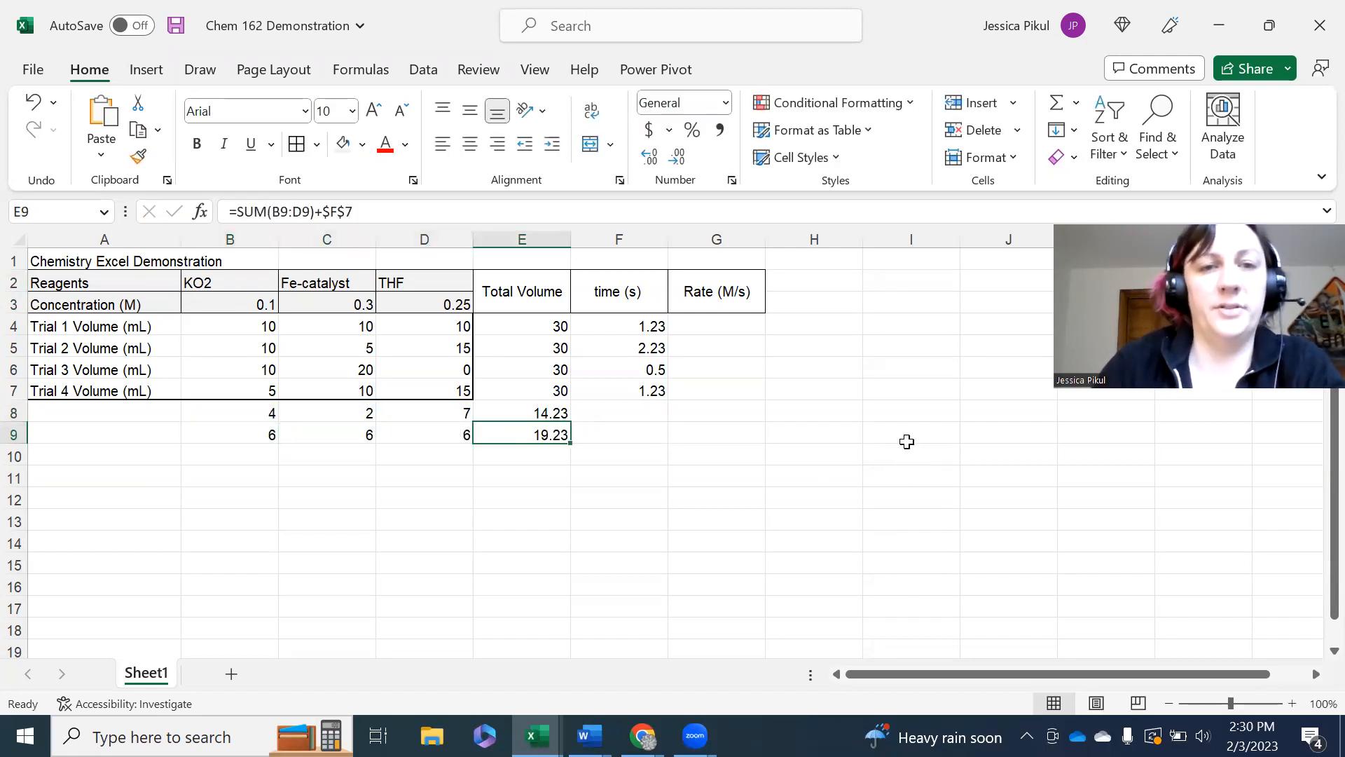
pyautogui.click(590, 534)
pyautogui.click(550, 436)
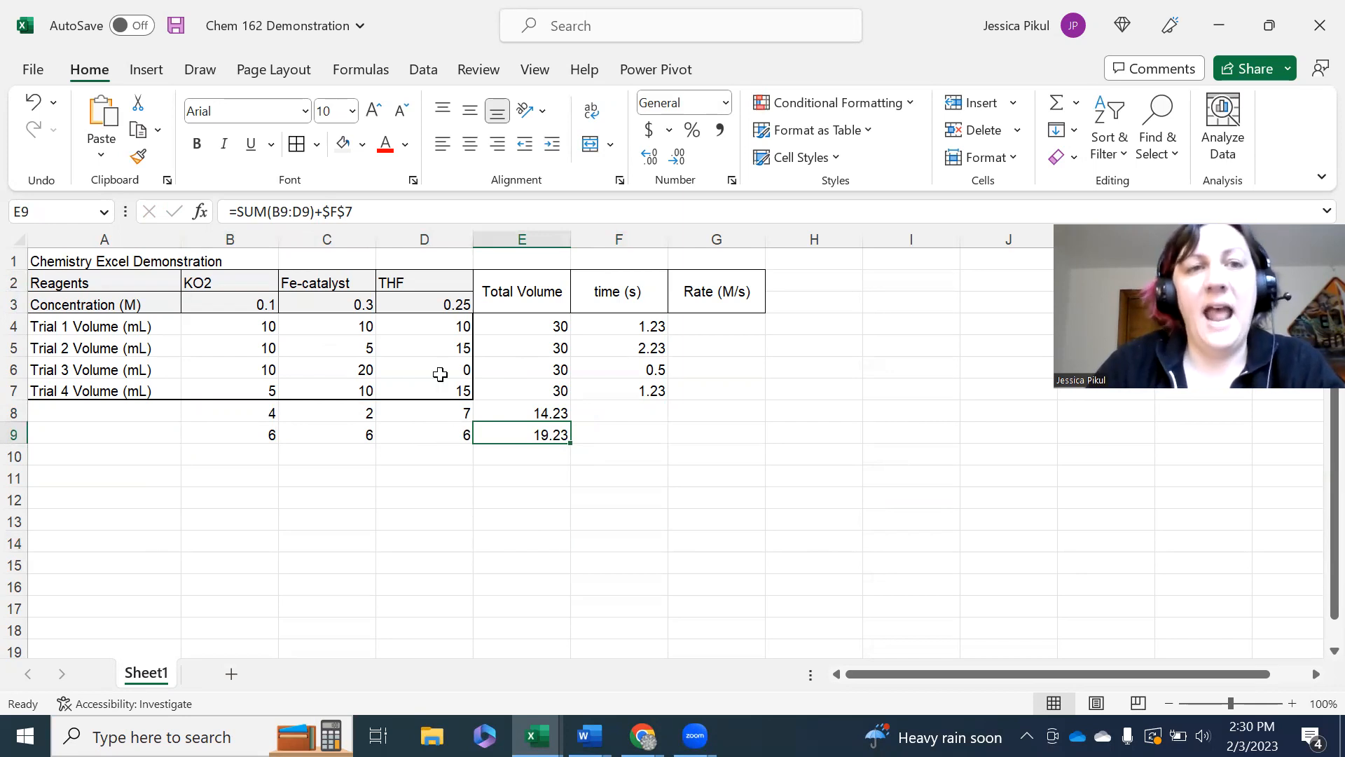
pyautogui.press('Return')
pyautogui.click(646, 411)
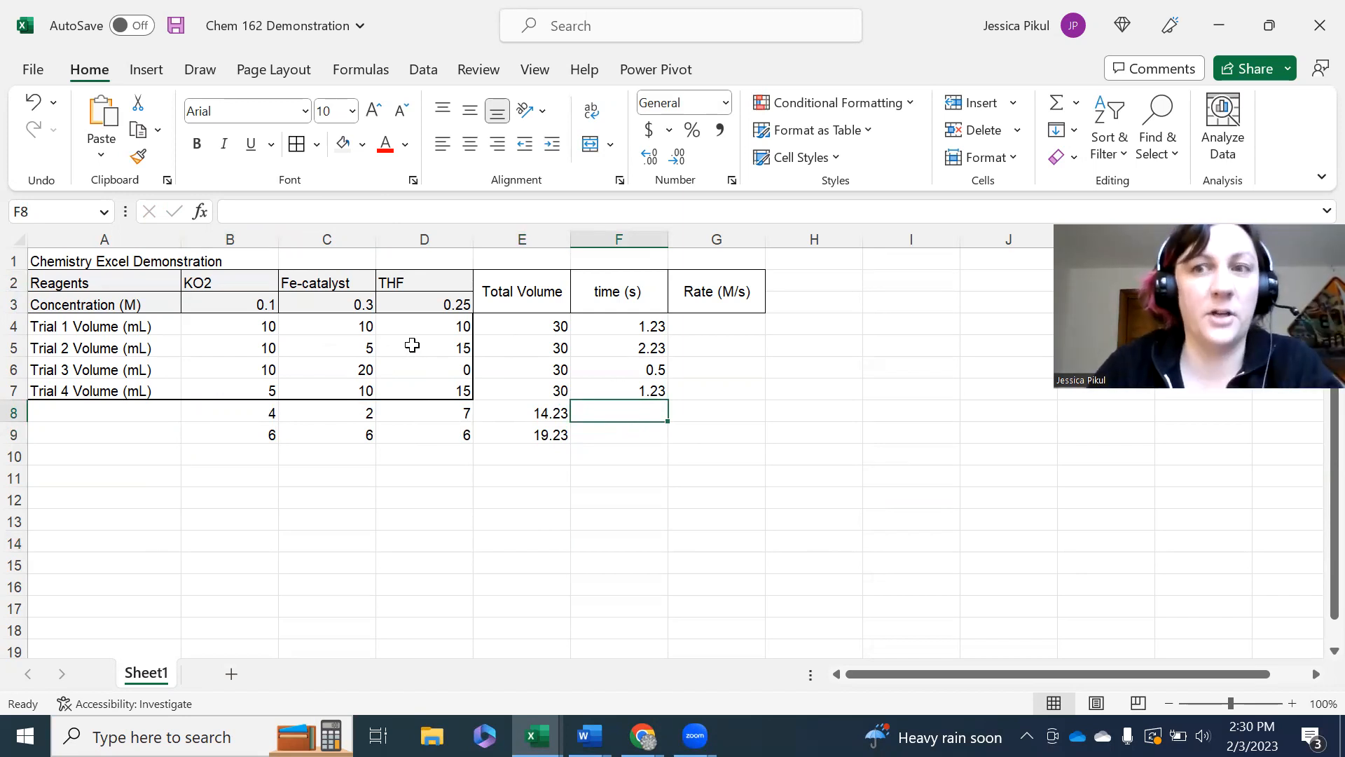
# Step: Delete the test rows 8 and 9 entirely
pyautogui.click(580, 492)
pyautogui.moveTo(546, 413); pyautogui.dragTo(264, 435)
pyautogui.rightClick(306, 435)
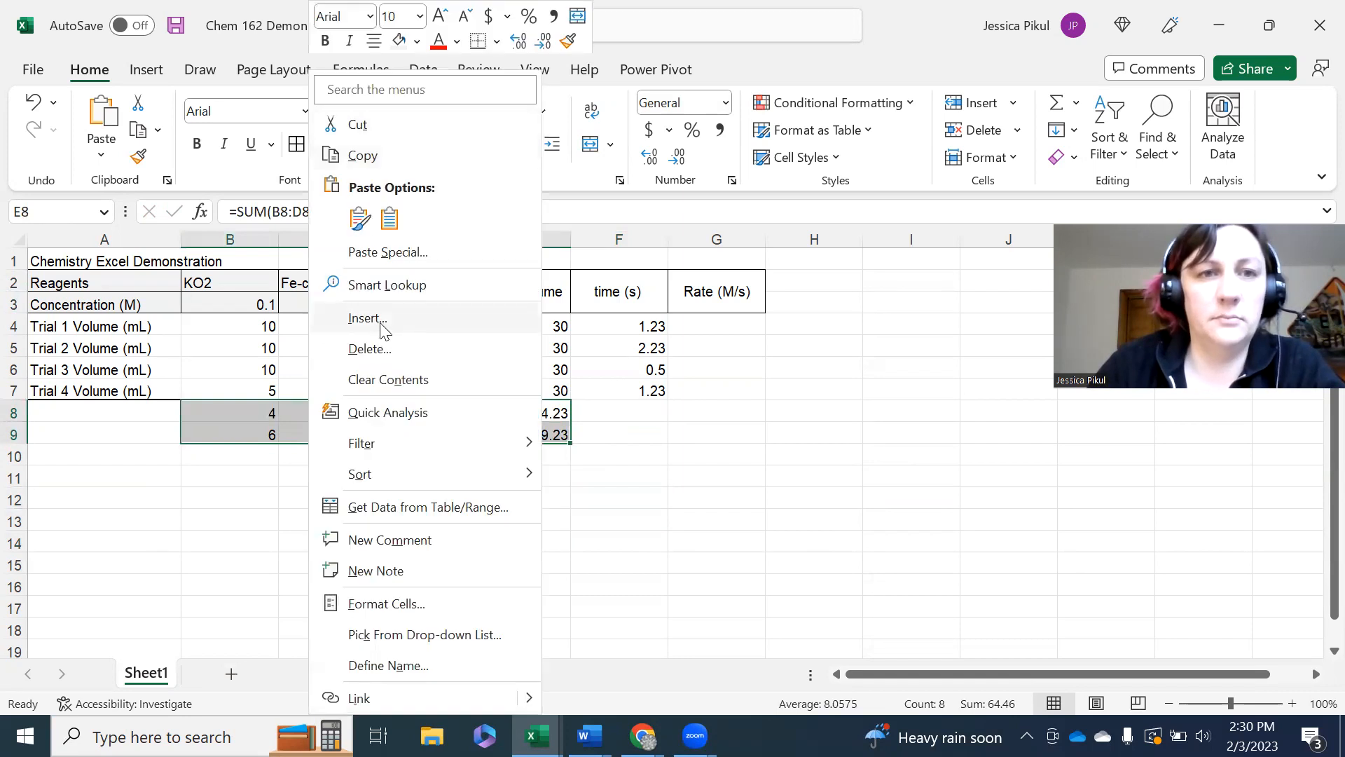
pyautogui.click(367, 349)
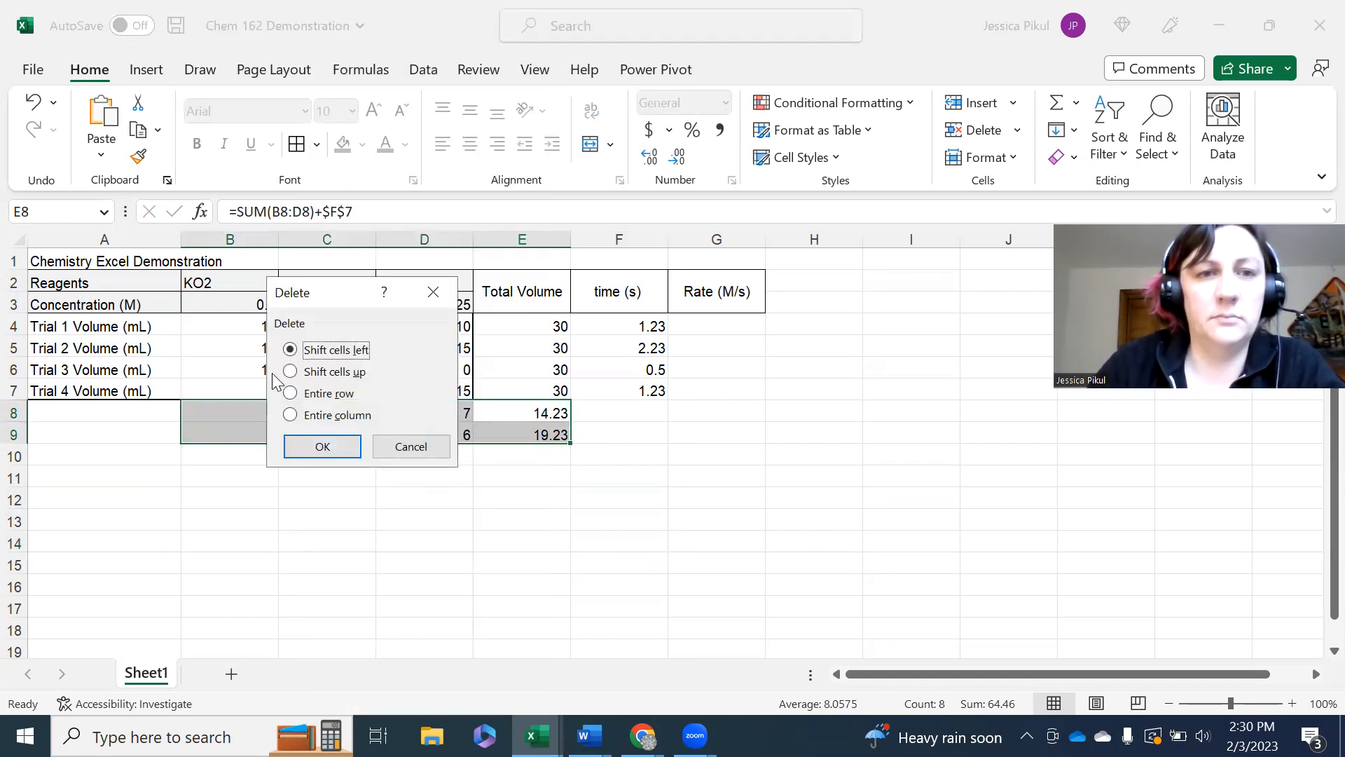
pyautogui.click(290, 393)
pyautogui.press('Return')
pyautogui.click(521, 472)
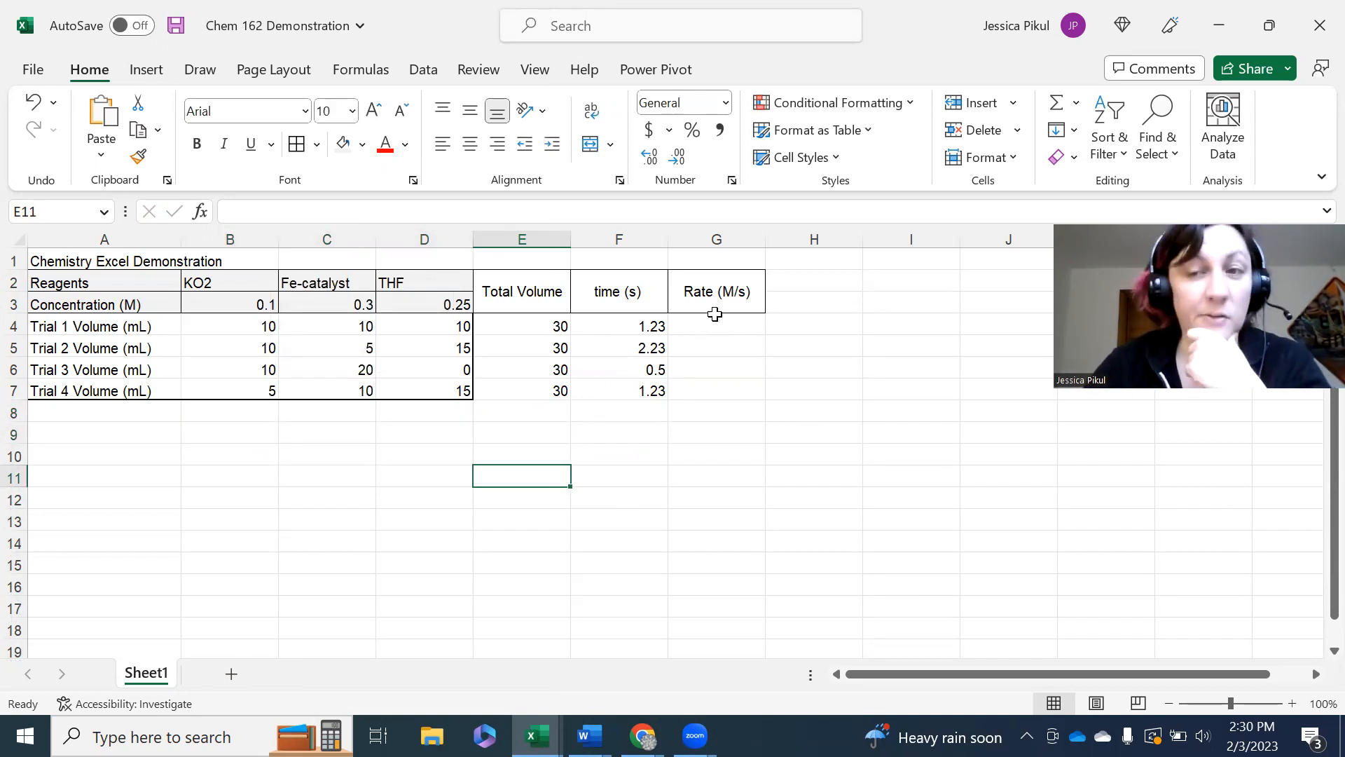
# Step: Change the rate column header in G2 to "Rate (M/s) wrt KO2"
pyautogui.click(620, 326)
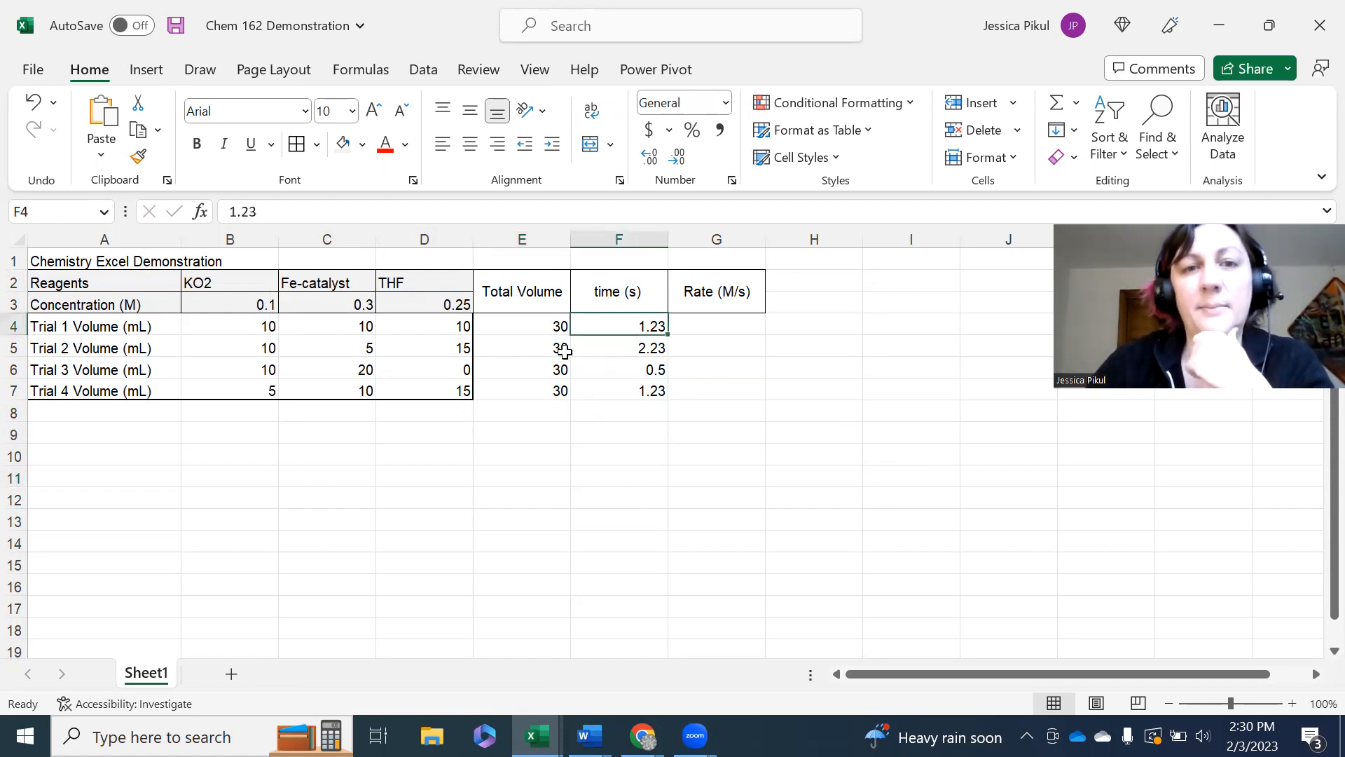
pyautogui.click(531, 324)
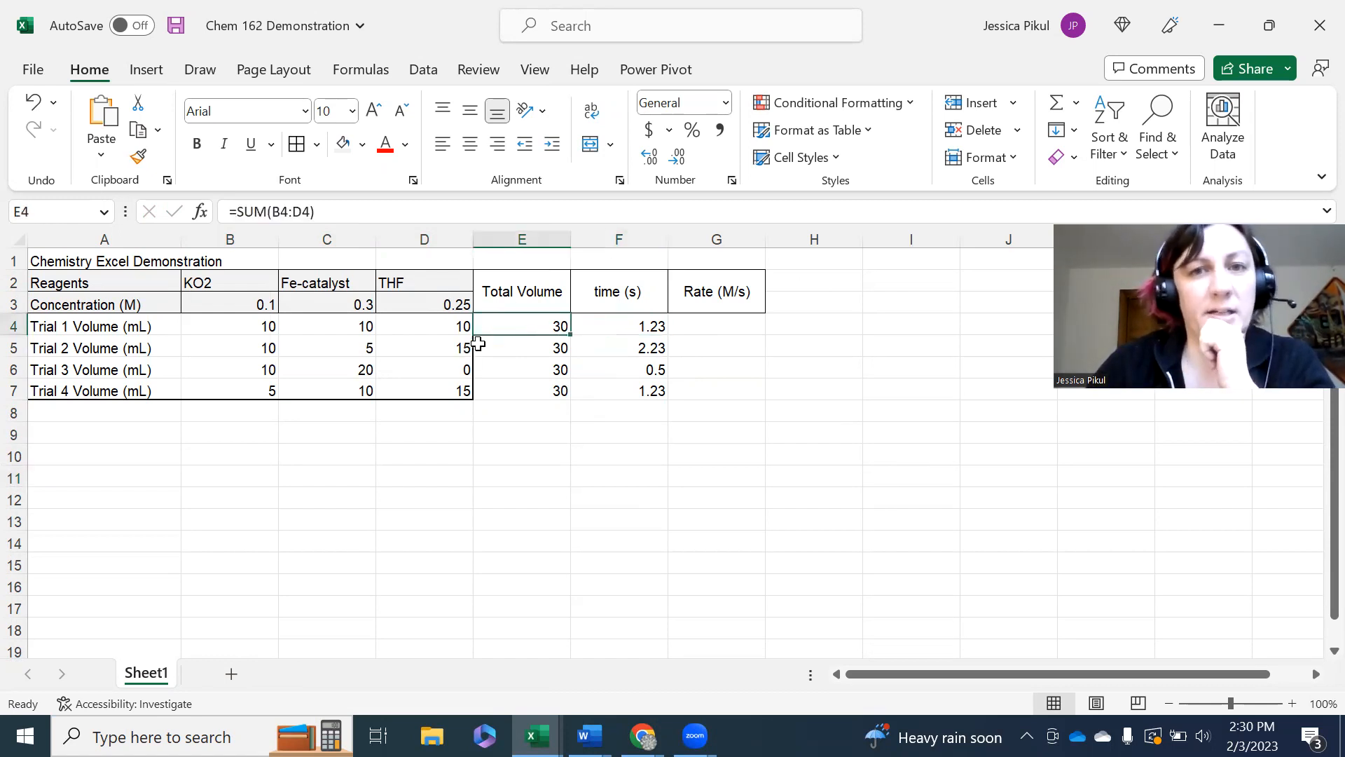
pyautogui.doubleClick(711, 298)
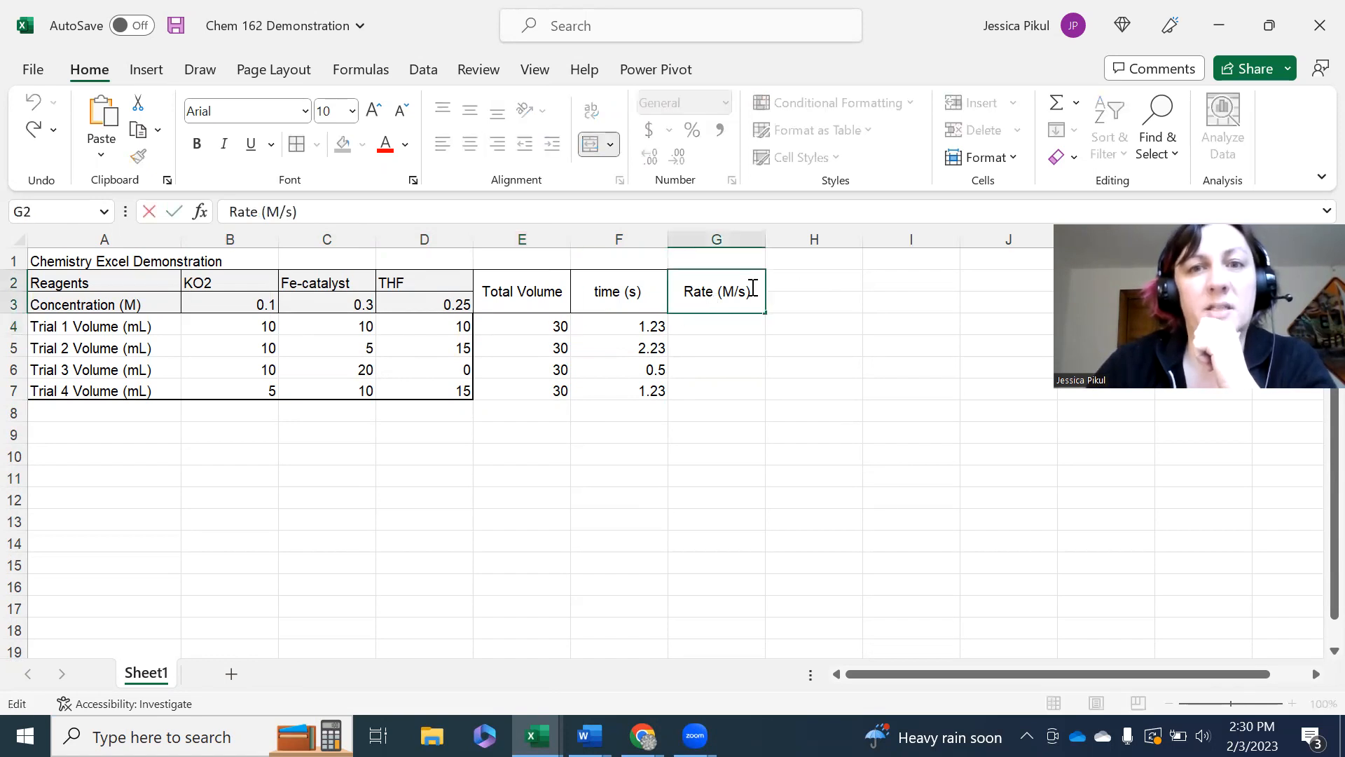
pyautogui.write('wrt')
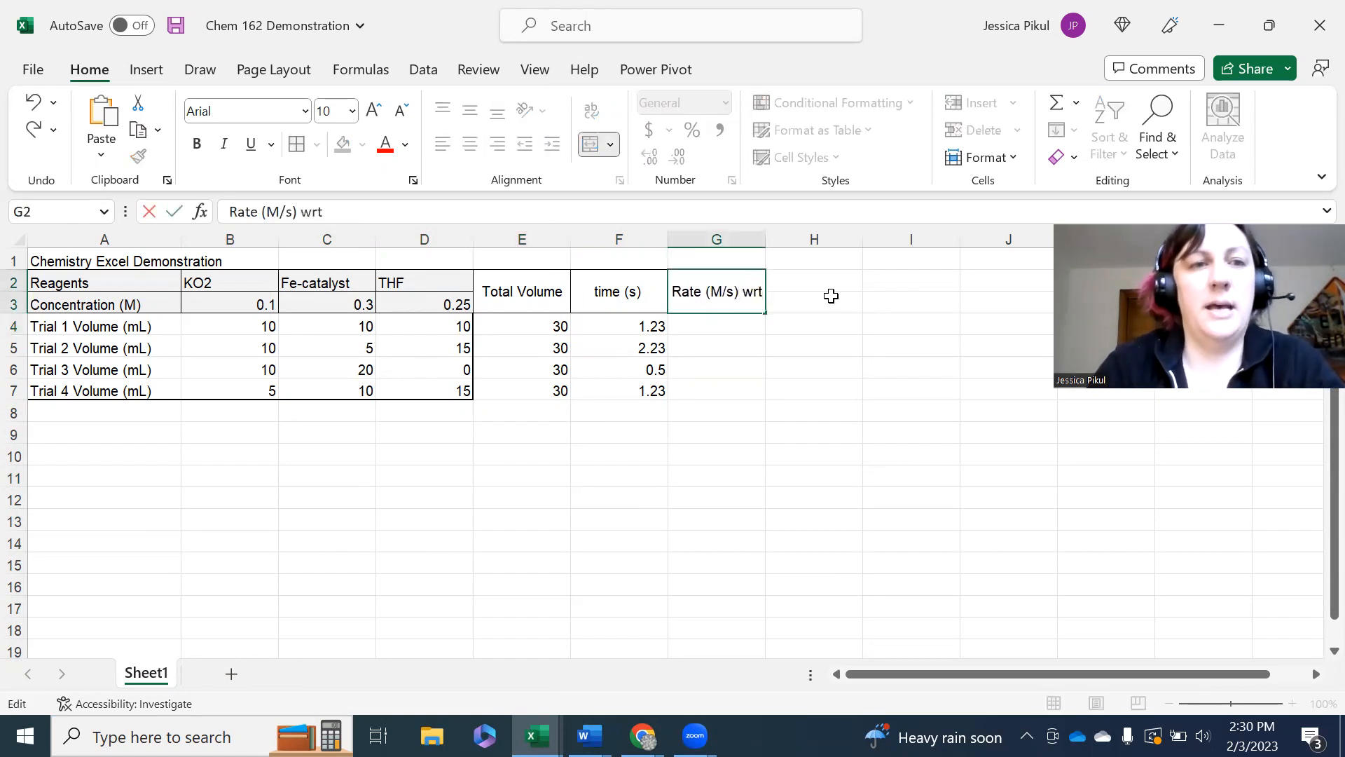
pyautogui.write(' KO2')
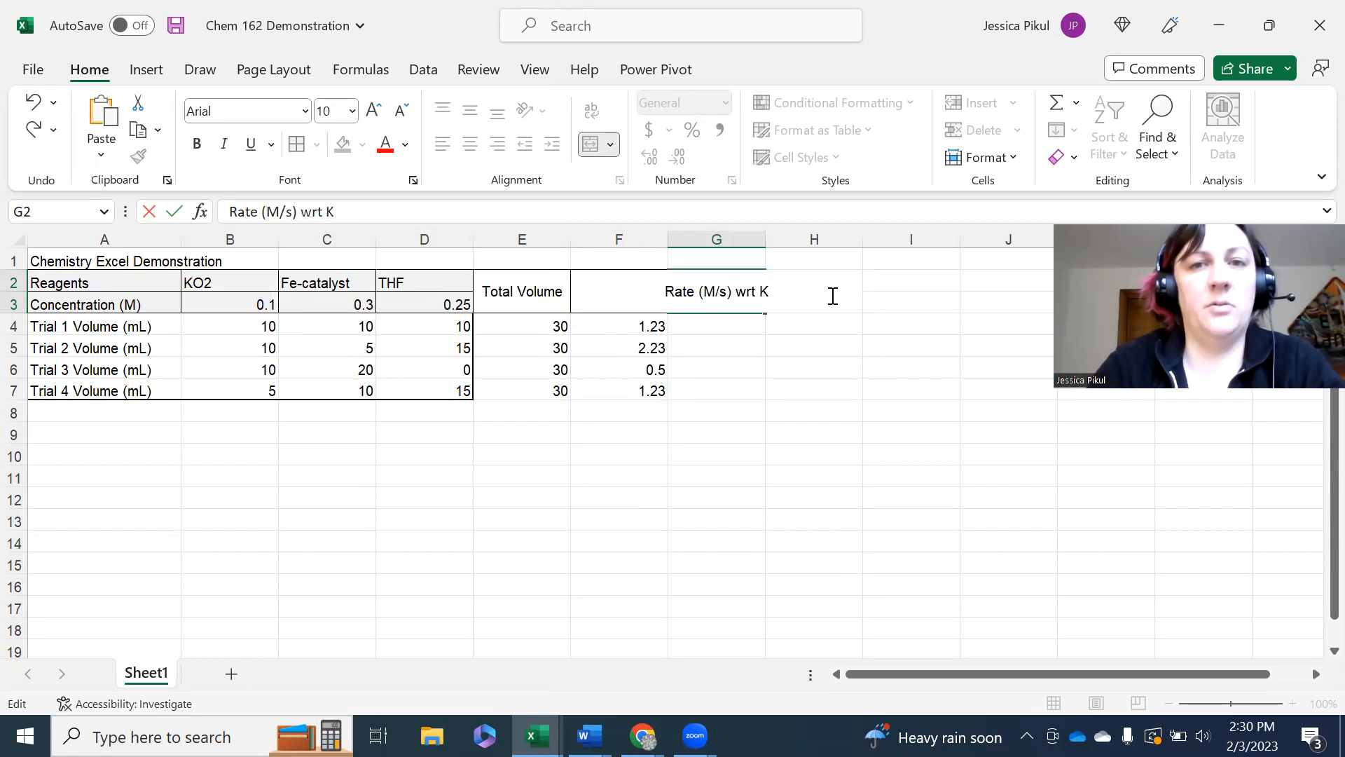
pyautogui.press('Return')
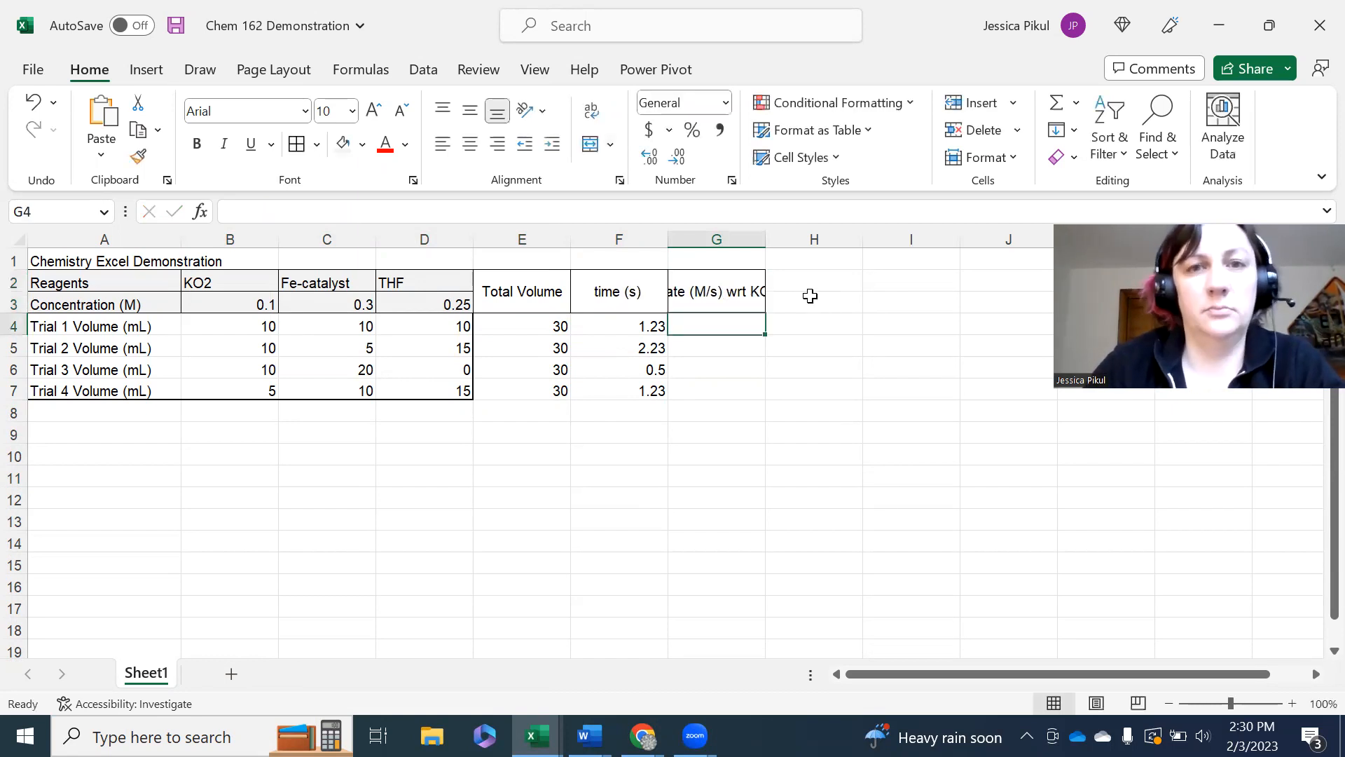
# Step: Wrap the text of the rate header in G2 so it fits within the column width
pyautogui.click(729, 287)
pyautogui.click(591, 110)
pyautogui.click(771, 497)
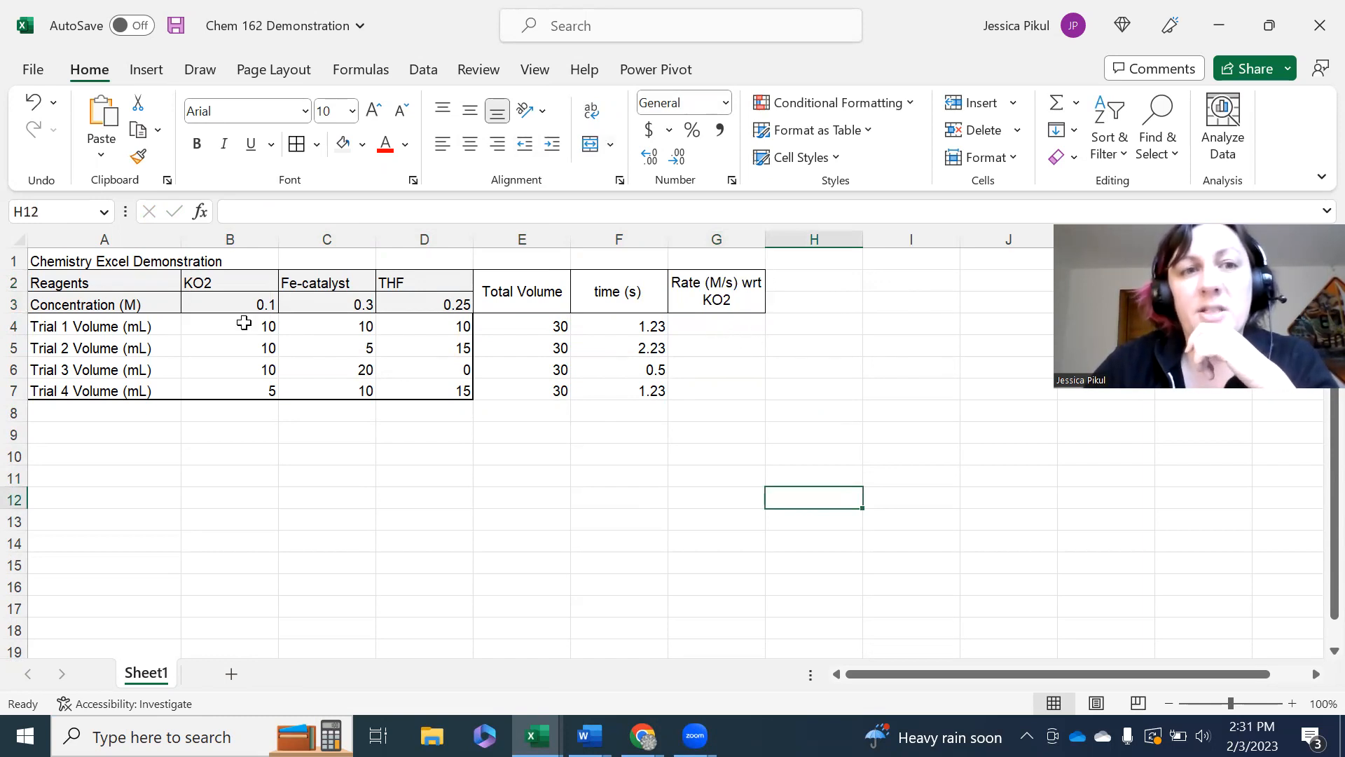
pyautogui.click(254, 325)
pyautogui.click(253, 283)
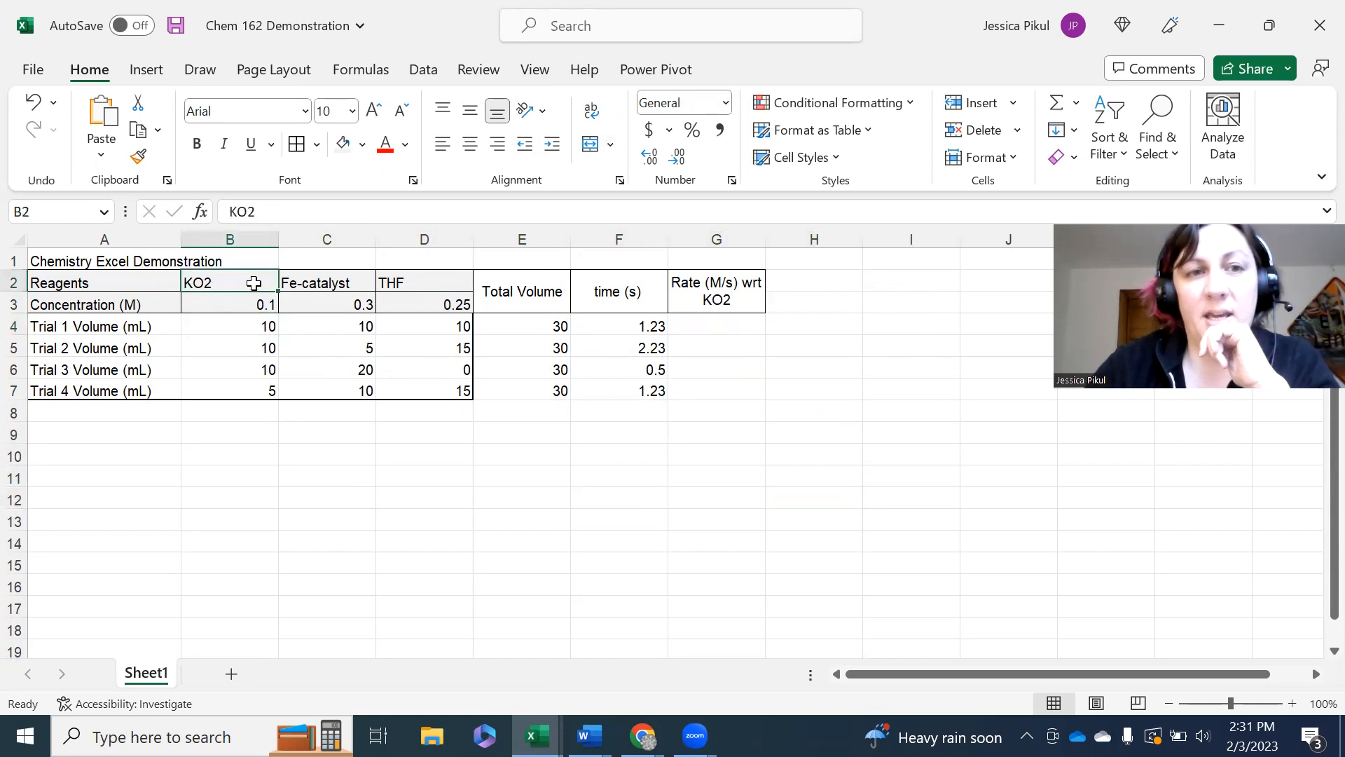
pyautogui.click(661, 295)
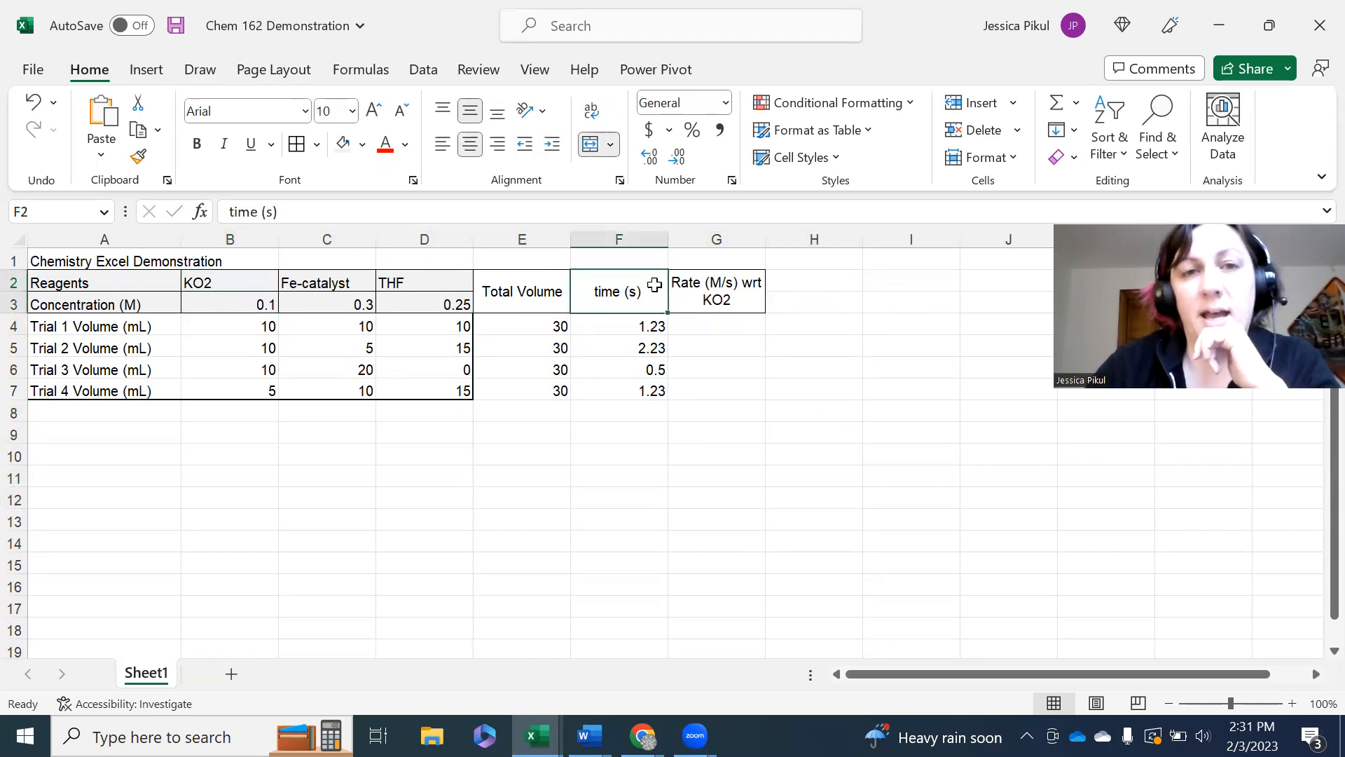
pyautogui.click(245, 303)
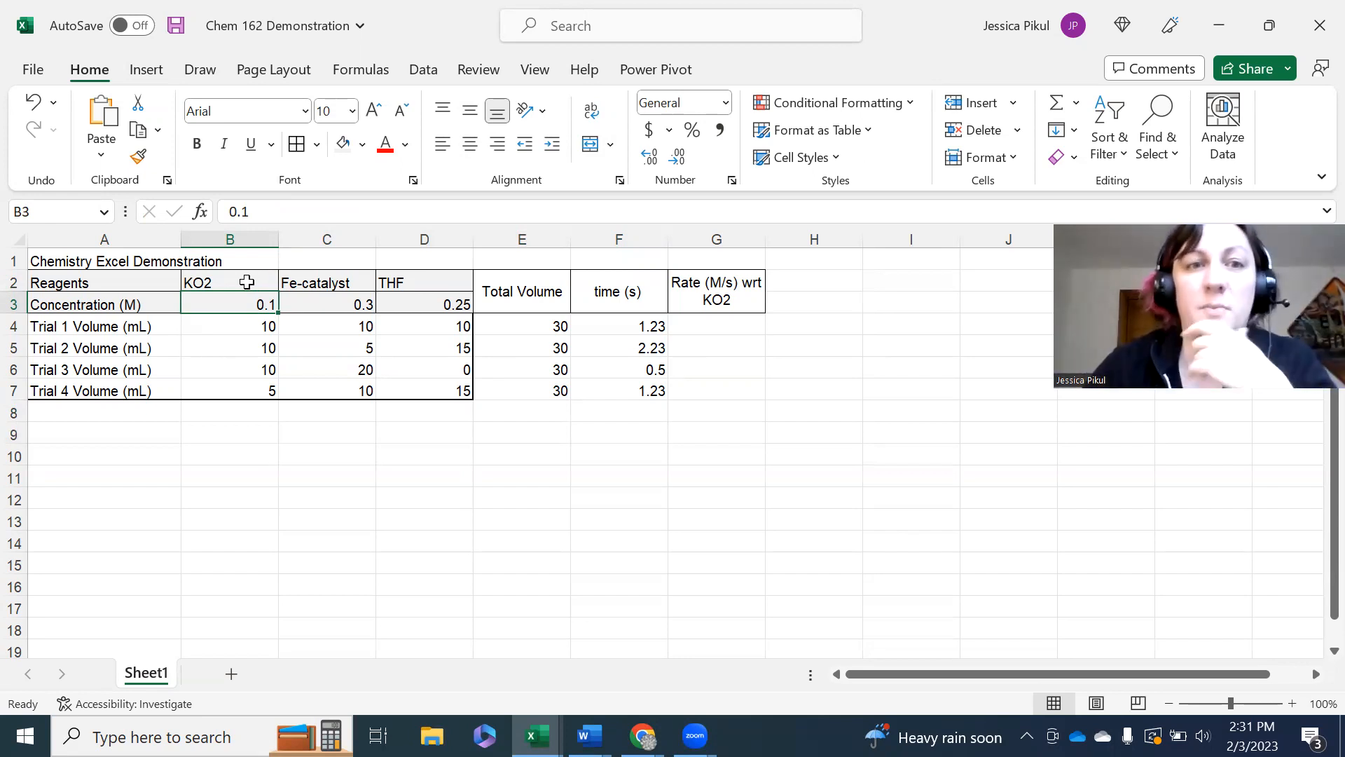
# Step: Enter the dilution equation "M1V1 = M2V2" in A10 and make only its M2 bold
pyautogui.click(250, 461)
pyautogui.click(97, 460)
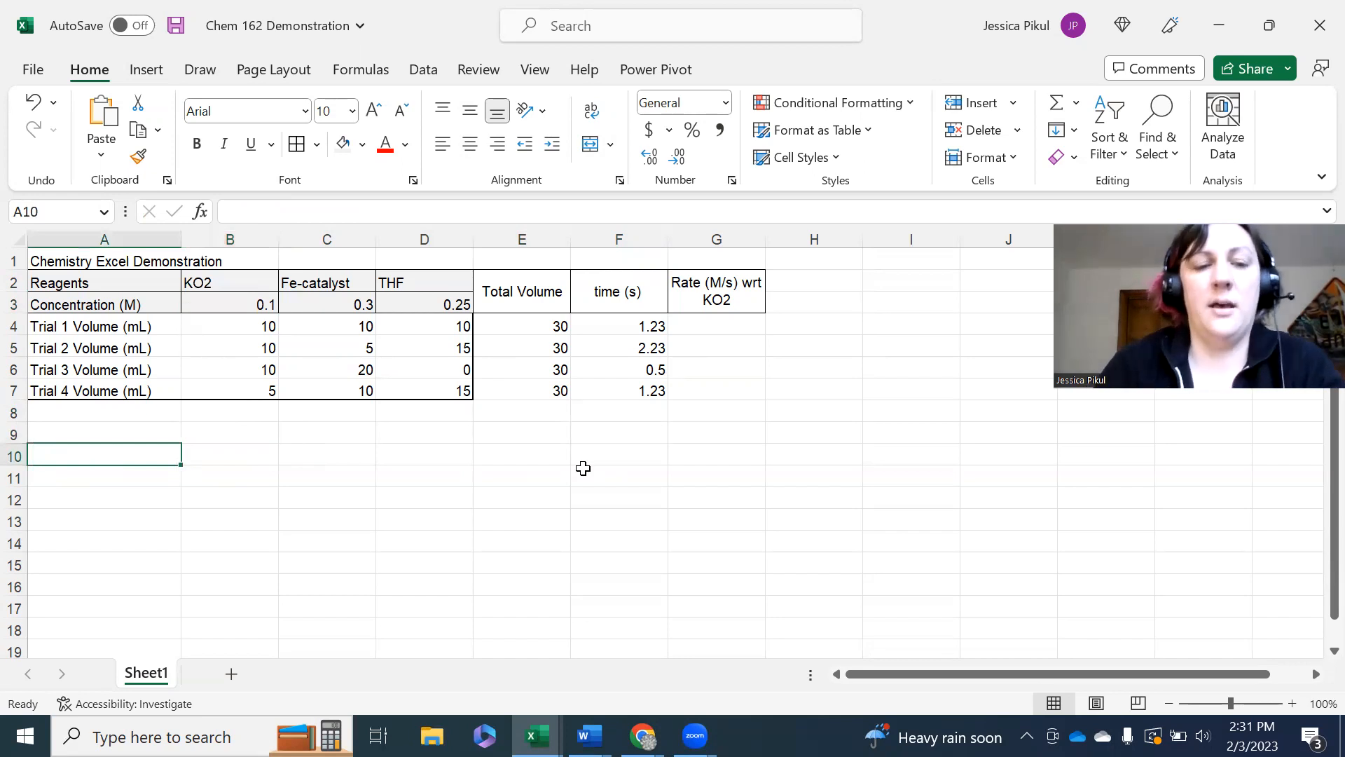
pyautogui.write('M1V1 = M2V2')
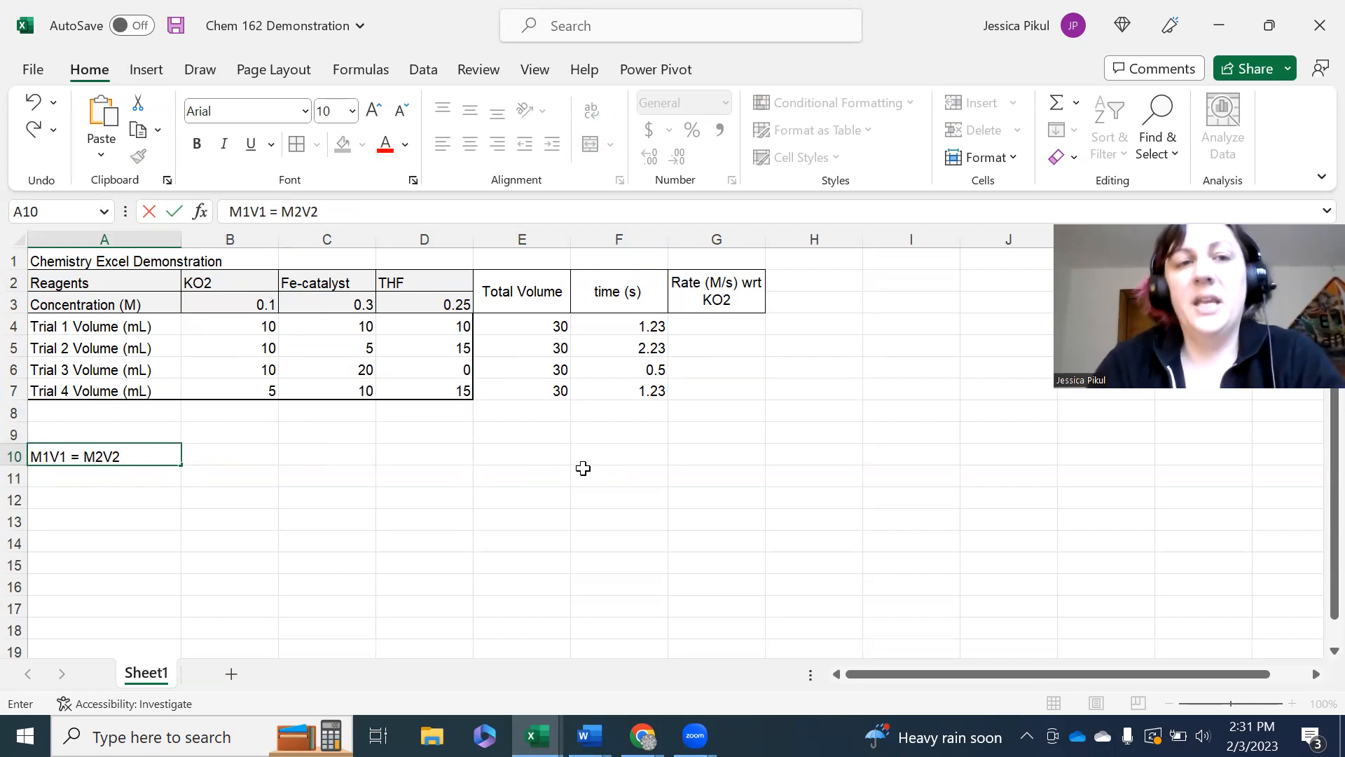
pyautogui.hotkey('ctrl', 'Return')
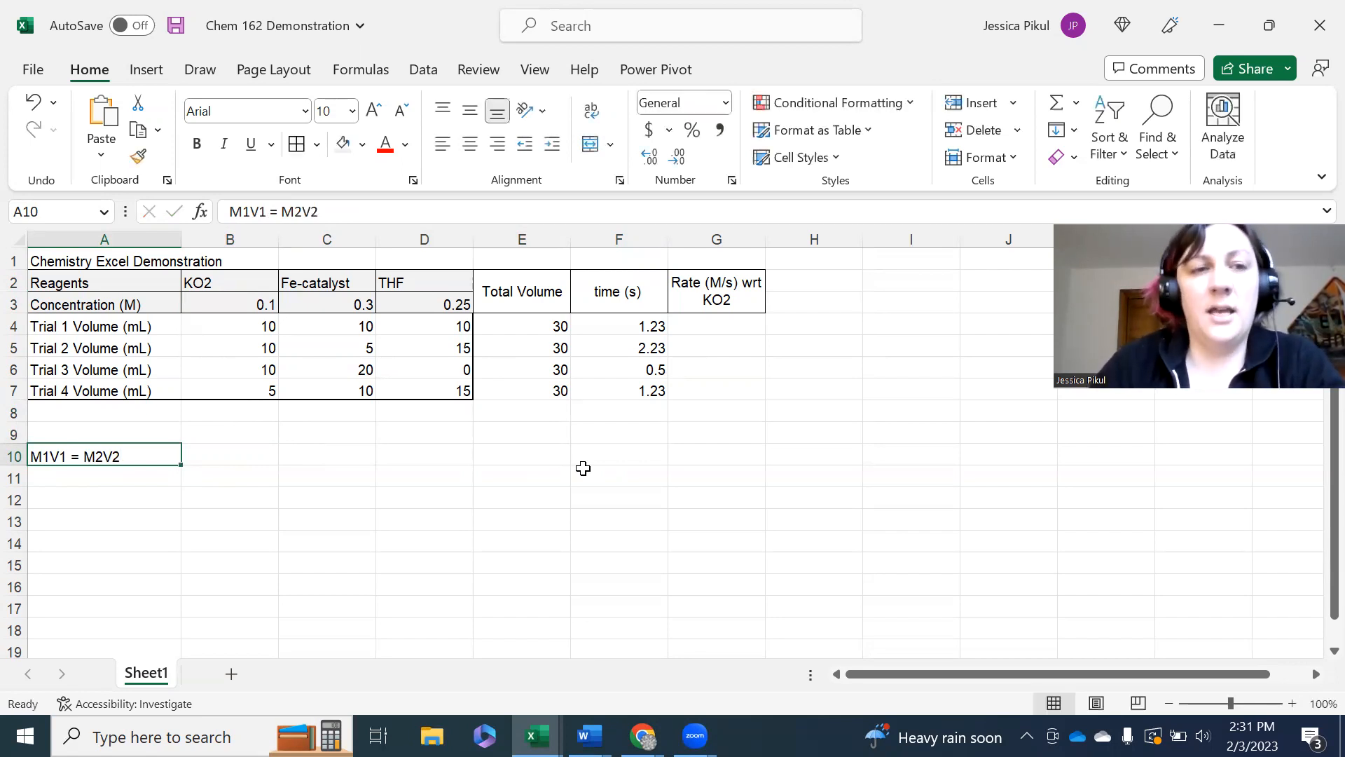
pyautogui.moveTo(283, 211); pyautogui.dragTo(301, 212)
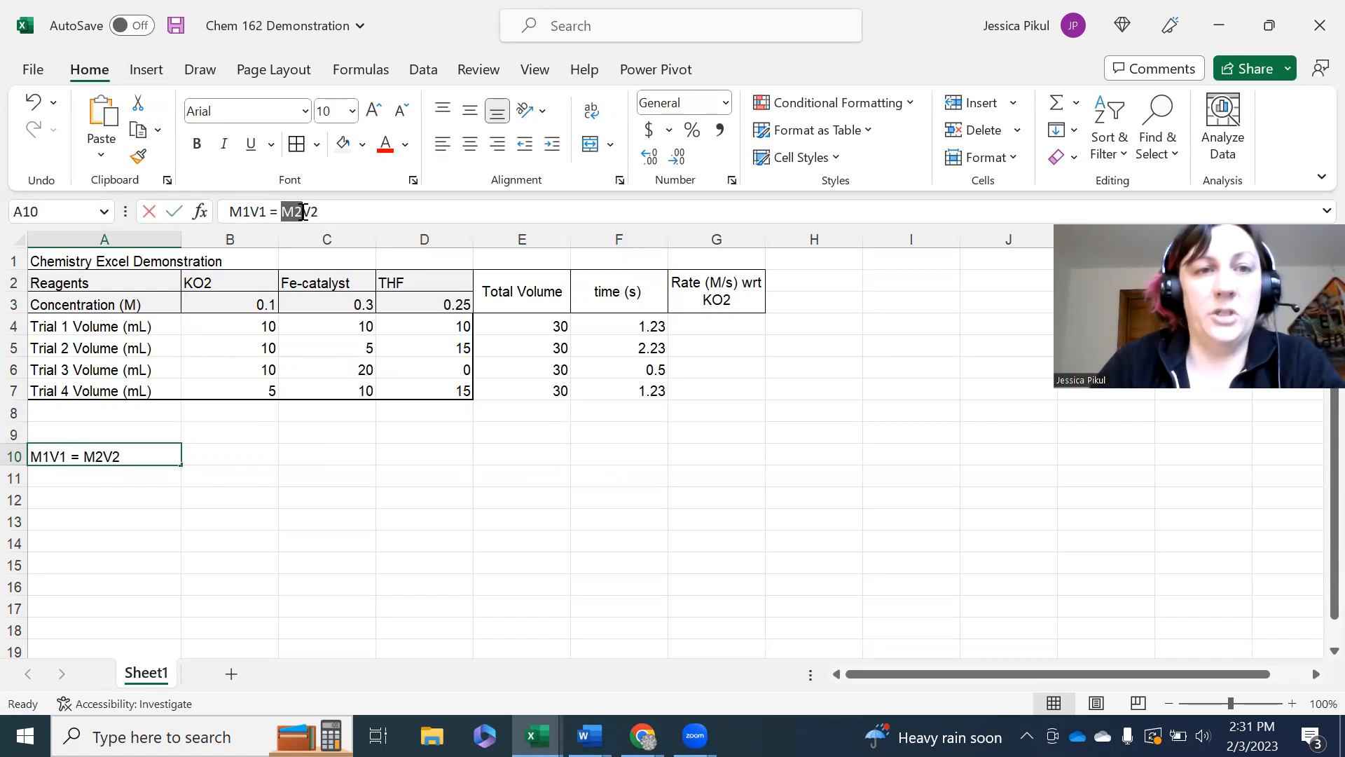
pyautogui.click(197, 143)
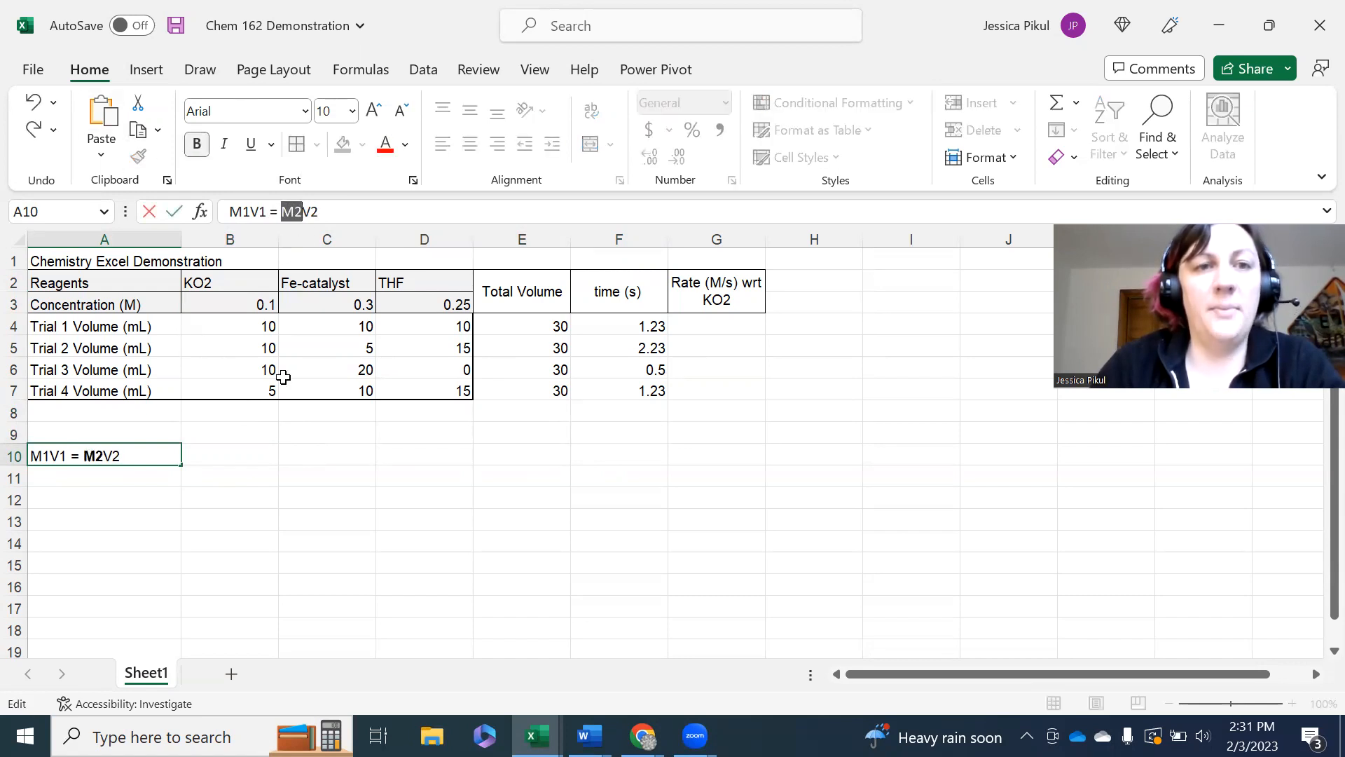
pyautogui.click(315, 454)
# Step: Enter the rearranged dilution equation "(M1V1)/V2 = M2" in A11
pyautogui.click(107, 475)
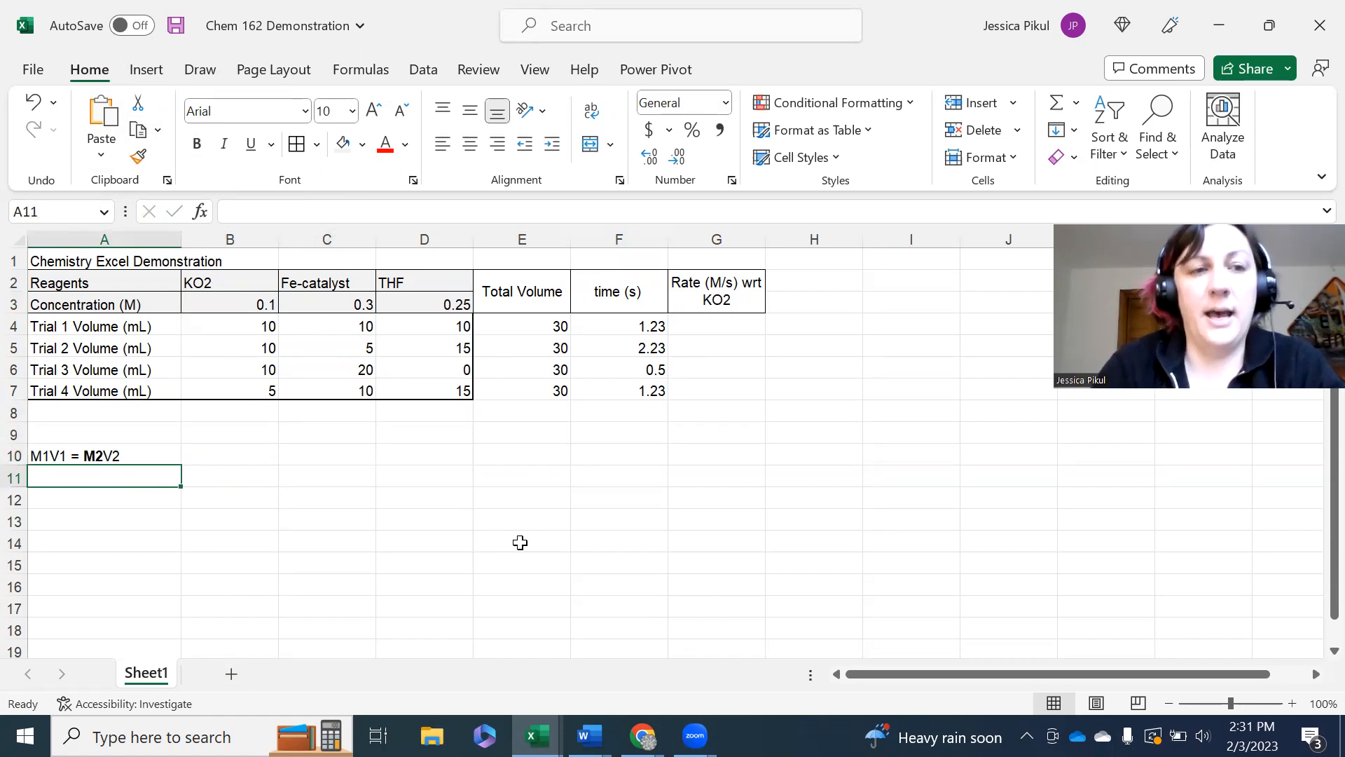
pyautogui.write('(M1V1)/')
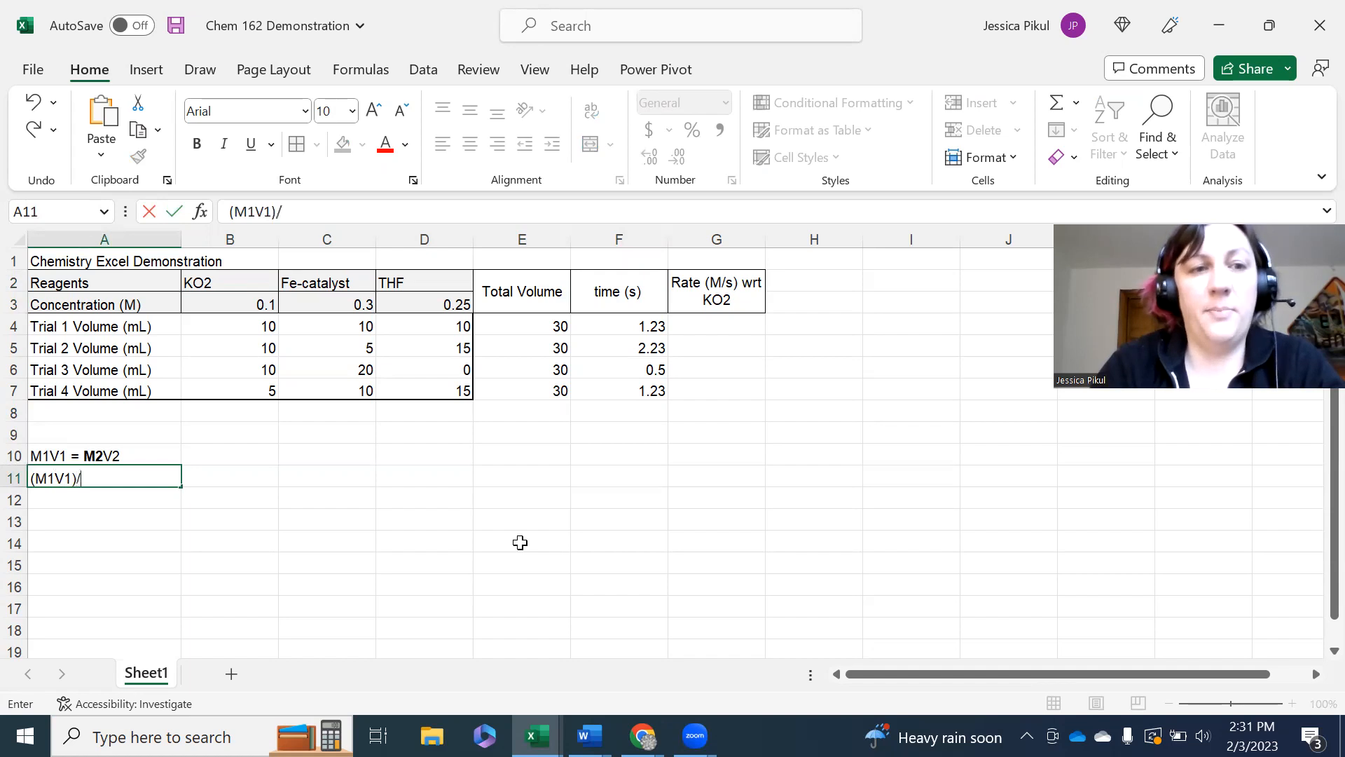
pyautogui.write('V2')
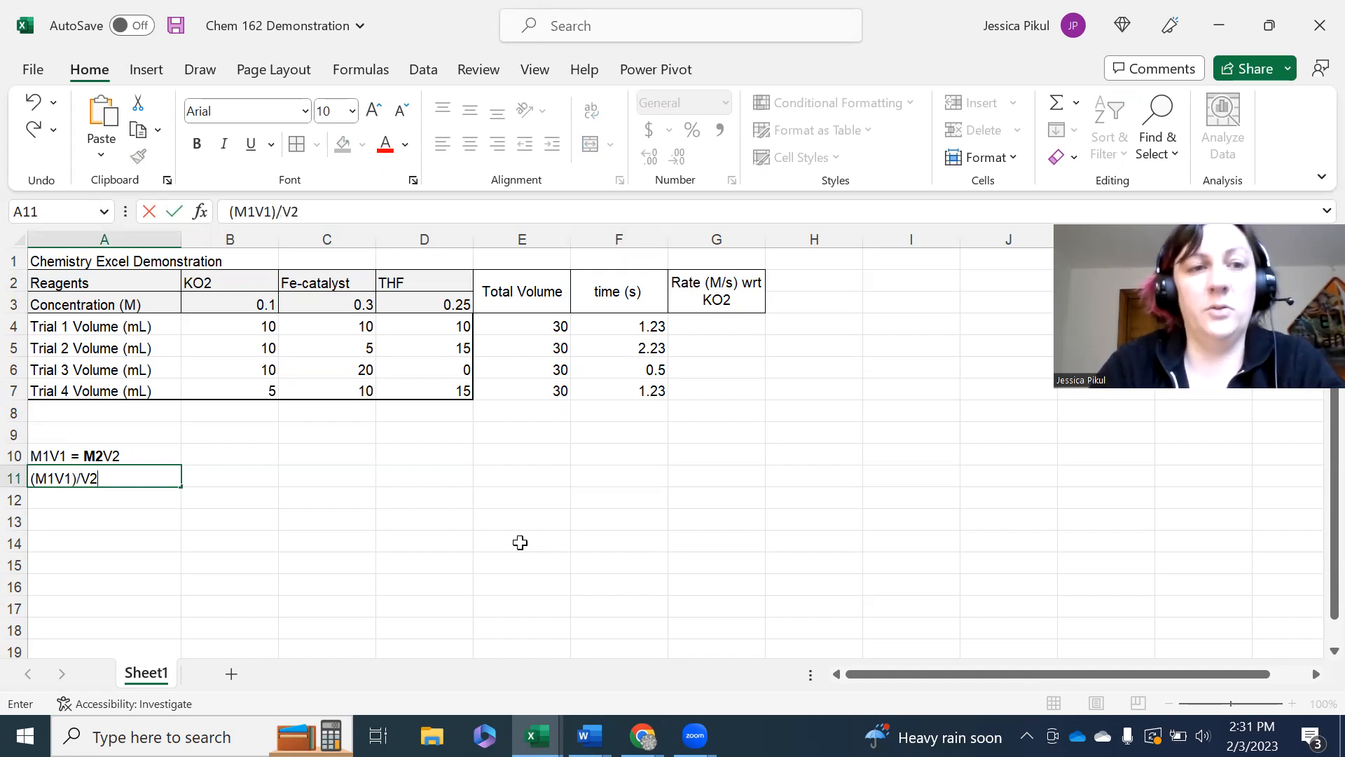
pyautogui.write(' =')
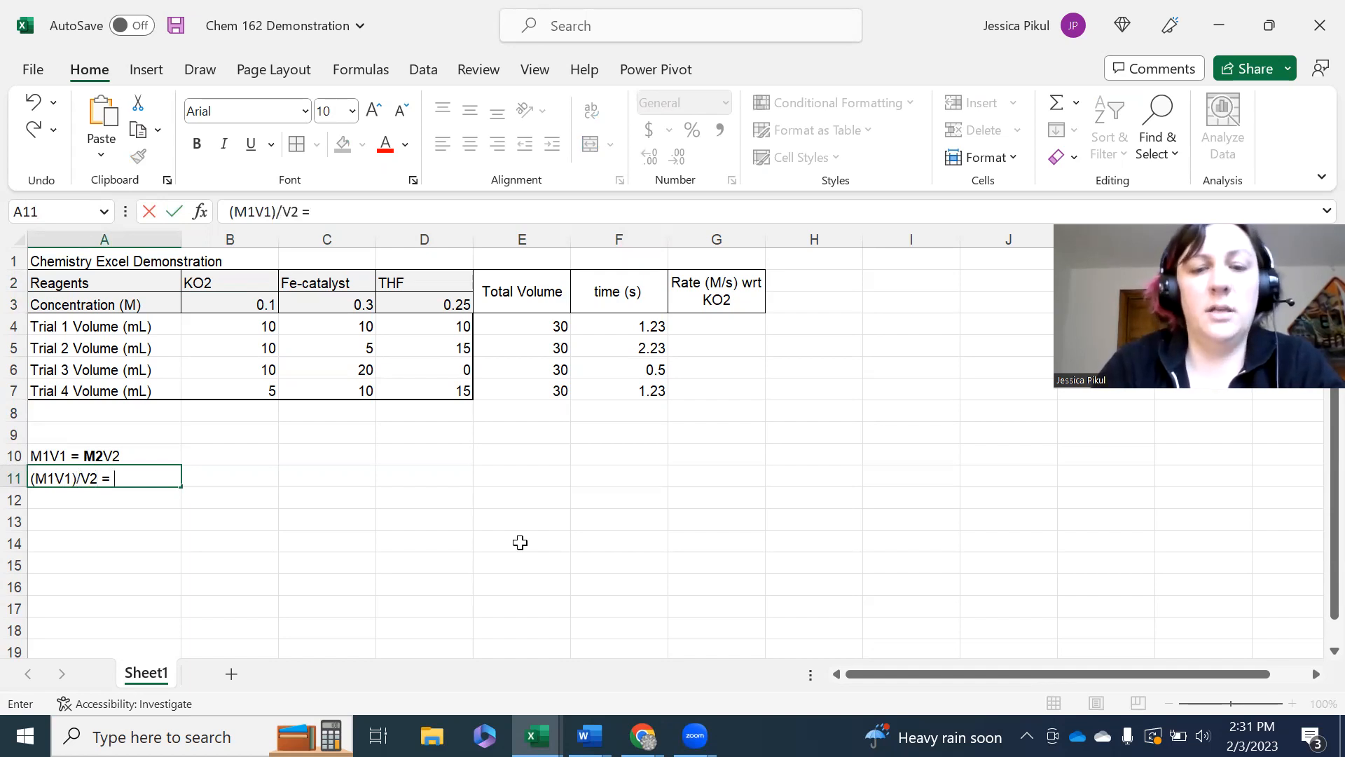
pyautogui.write(' M2')
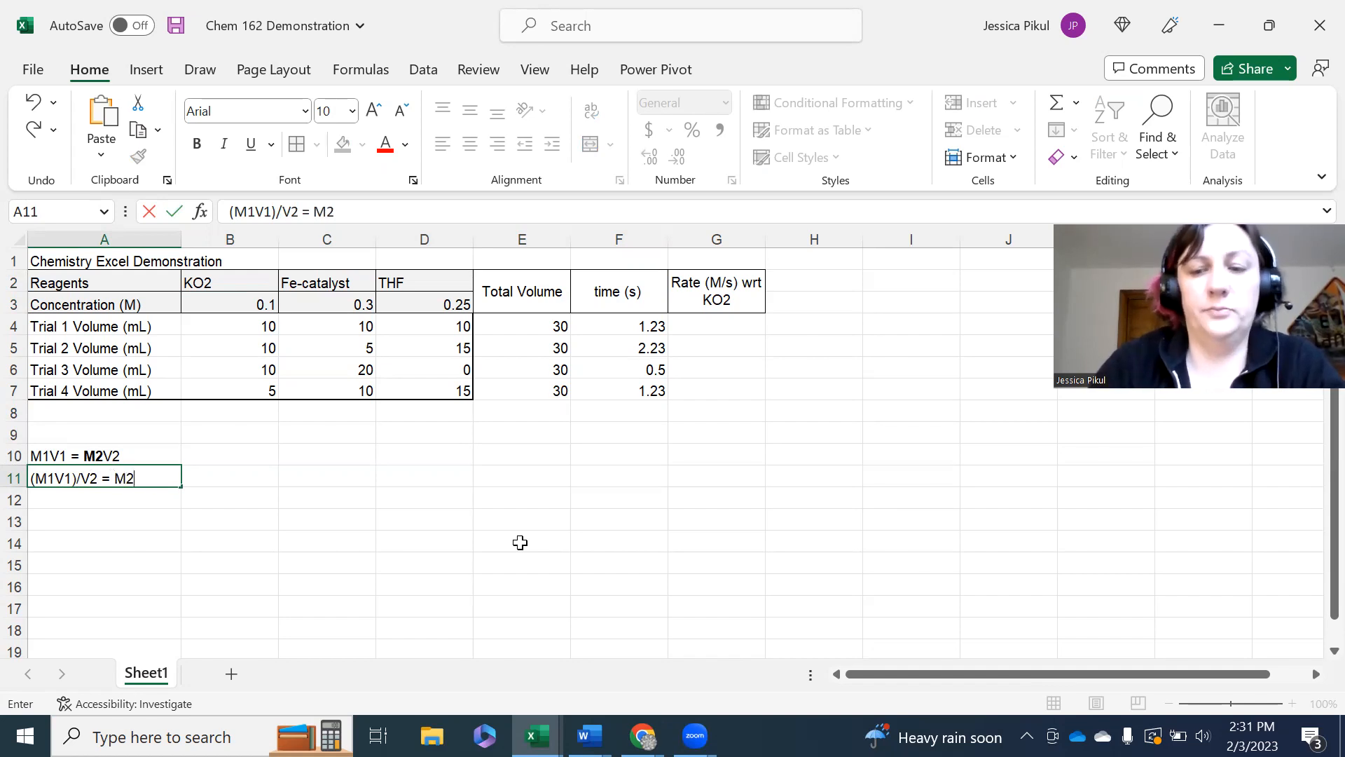
pyautogui.hotkey('ctrl', 'Return')
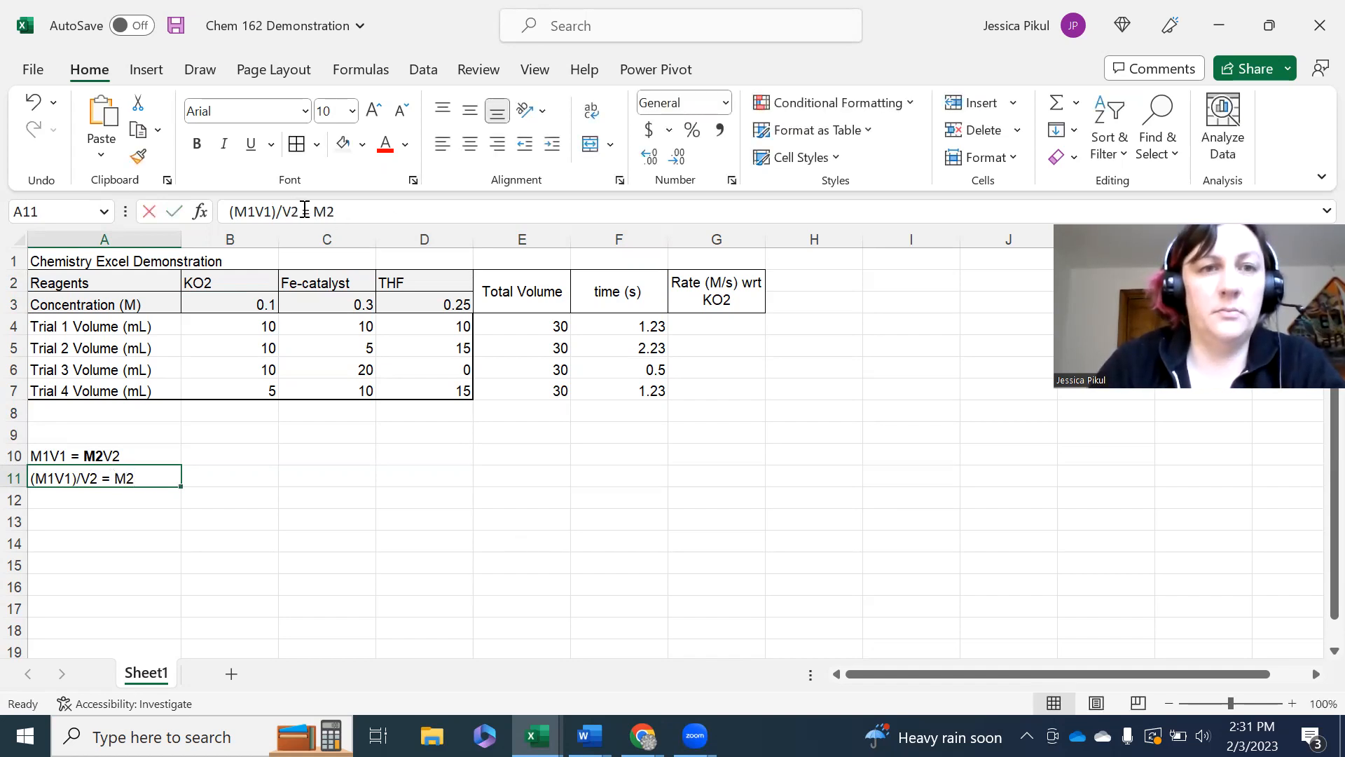
# Step: Make only the M2 in the A11 equation bold
pyautogui.click(305, 210)
pyautogui.moveTo(314, 211); pyautogui.dragTo(360, 209)
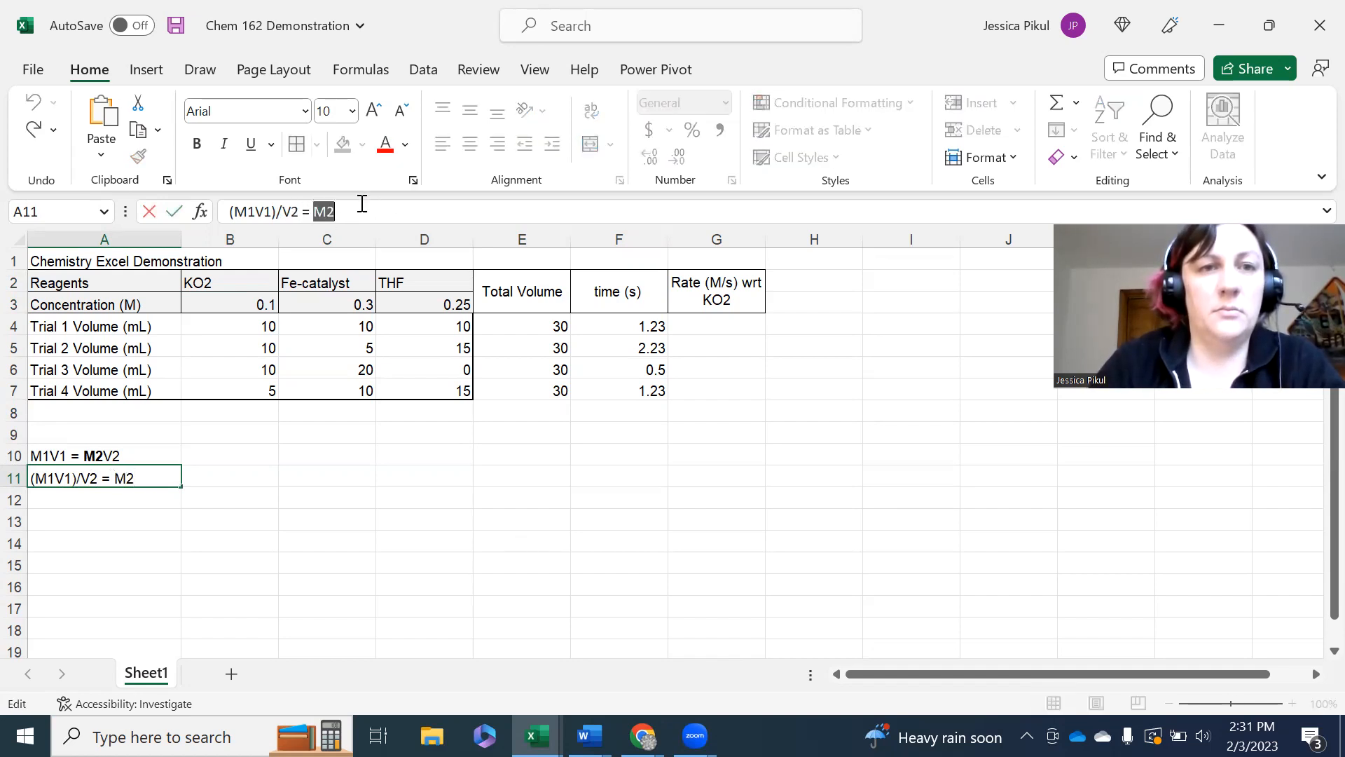
pyautogui.click(196, 145)
pyautogui.click(297, 512)
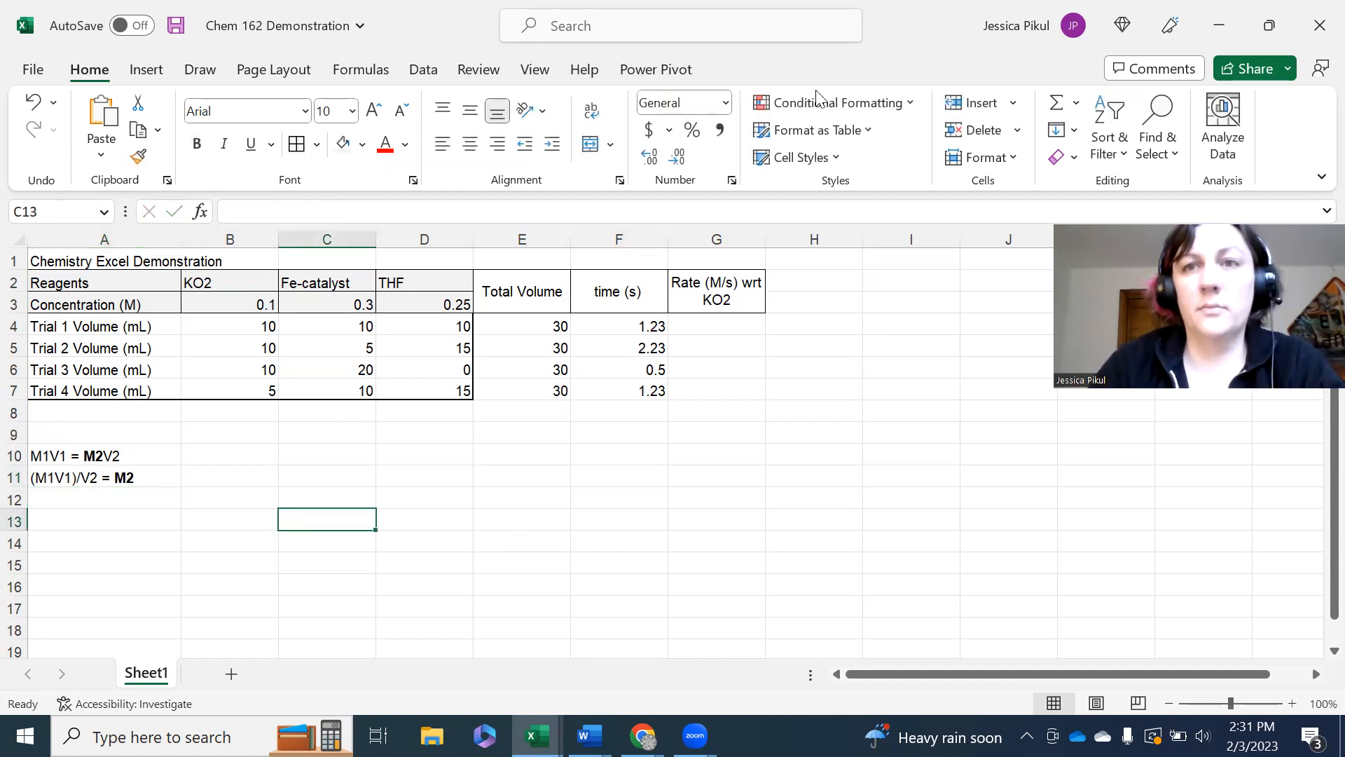
pyautogui.click(1040, 102)
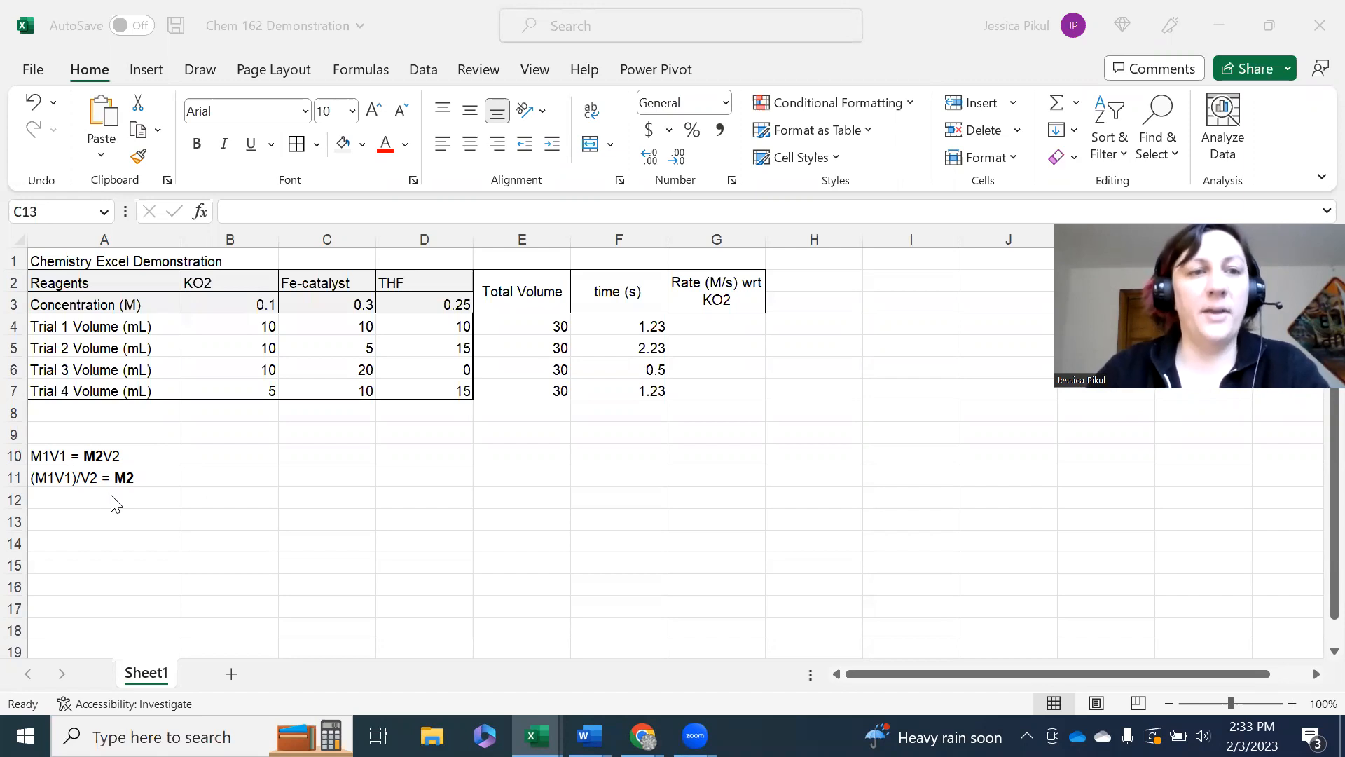
# Step: Enter the rate equation "rate = M2/time" in A13
pyautogui.click(155, 519)
pyautogui.write('rate ')
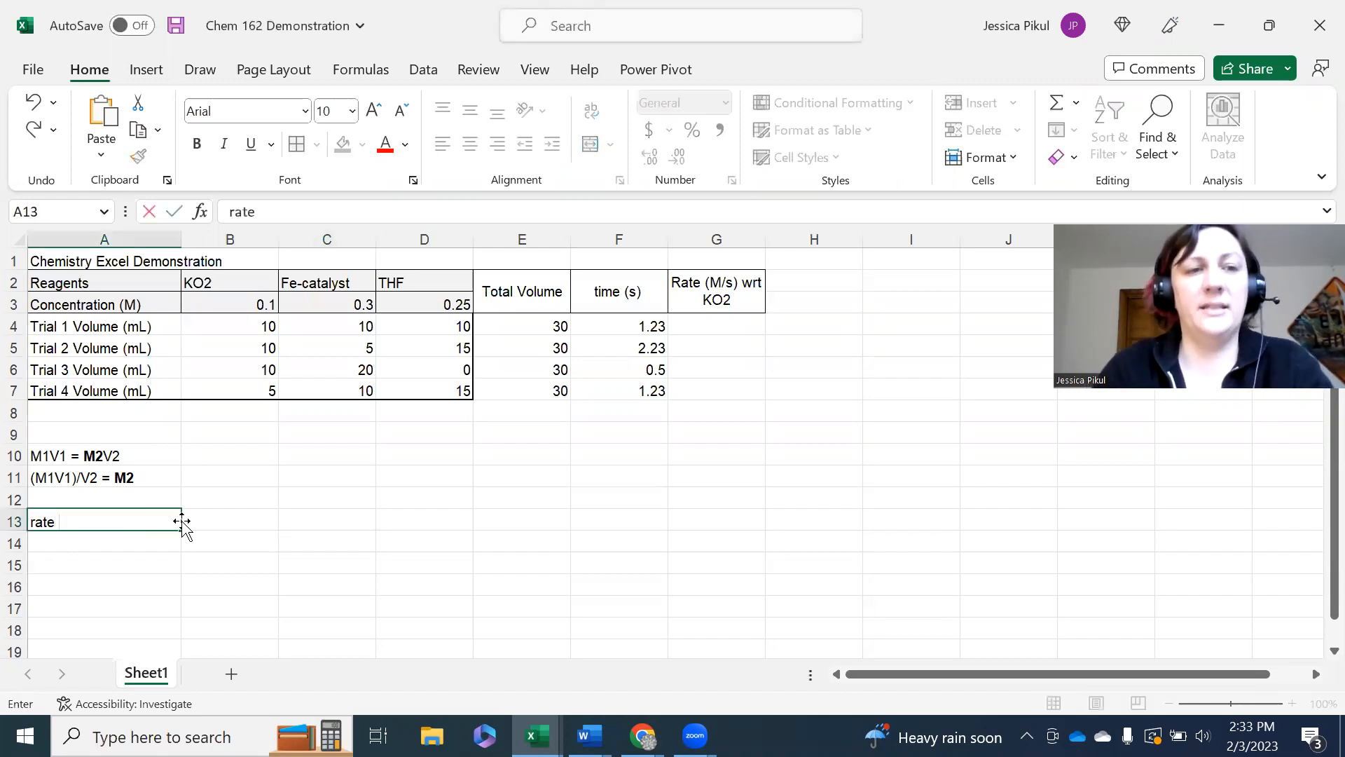
pyautogui.write('= M2/time')
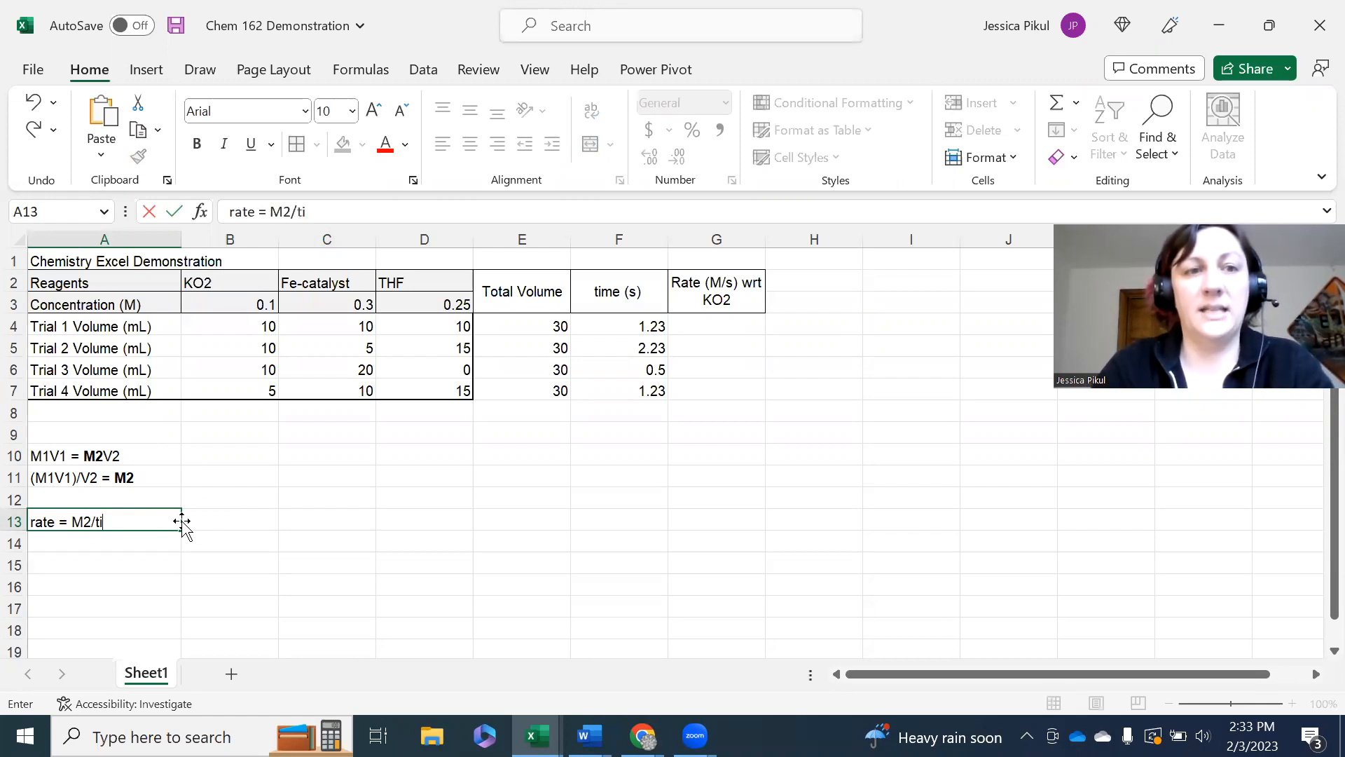
pyautogui.click(283, 541)
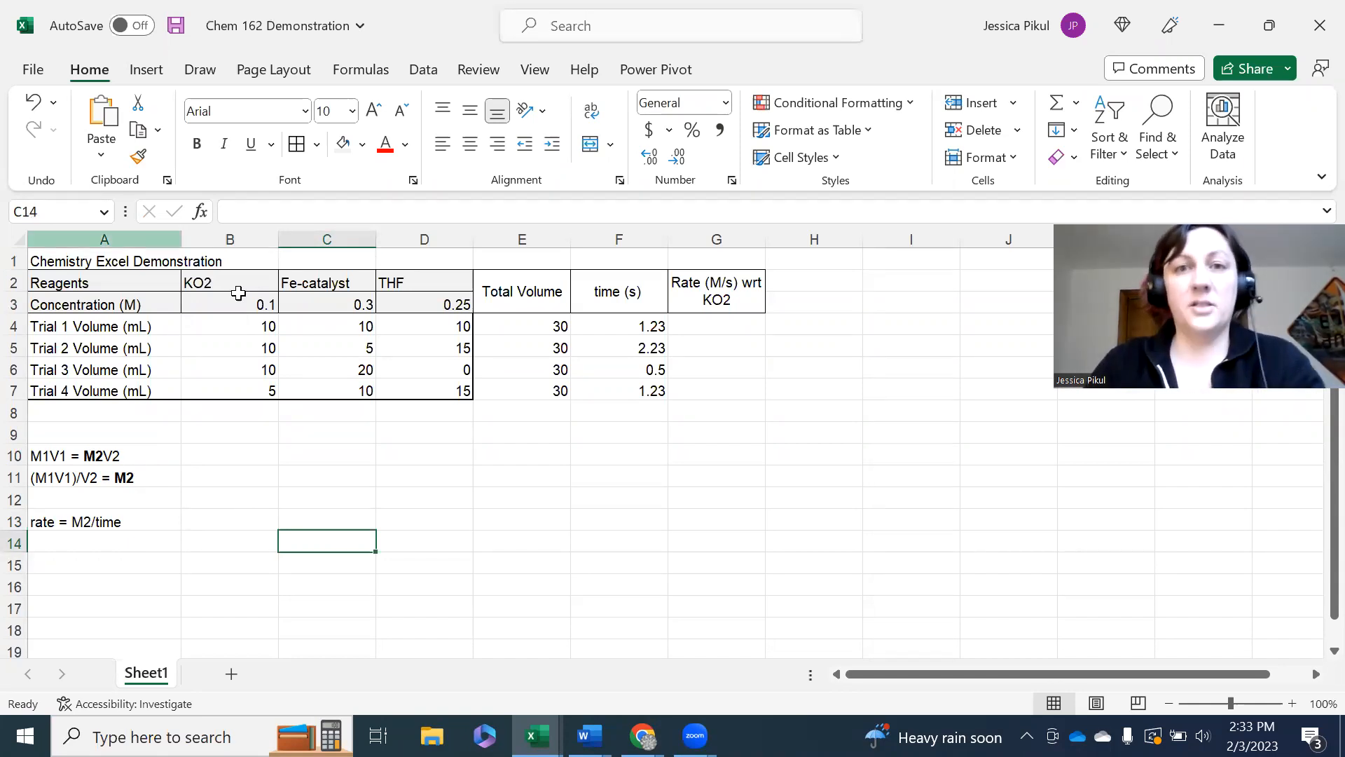
# Step: Insert a new blank column between the time column and the rate column
pyautogui.click(723, 241)
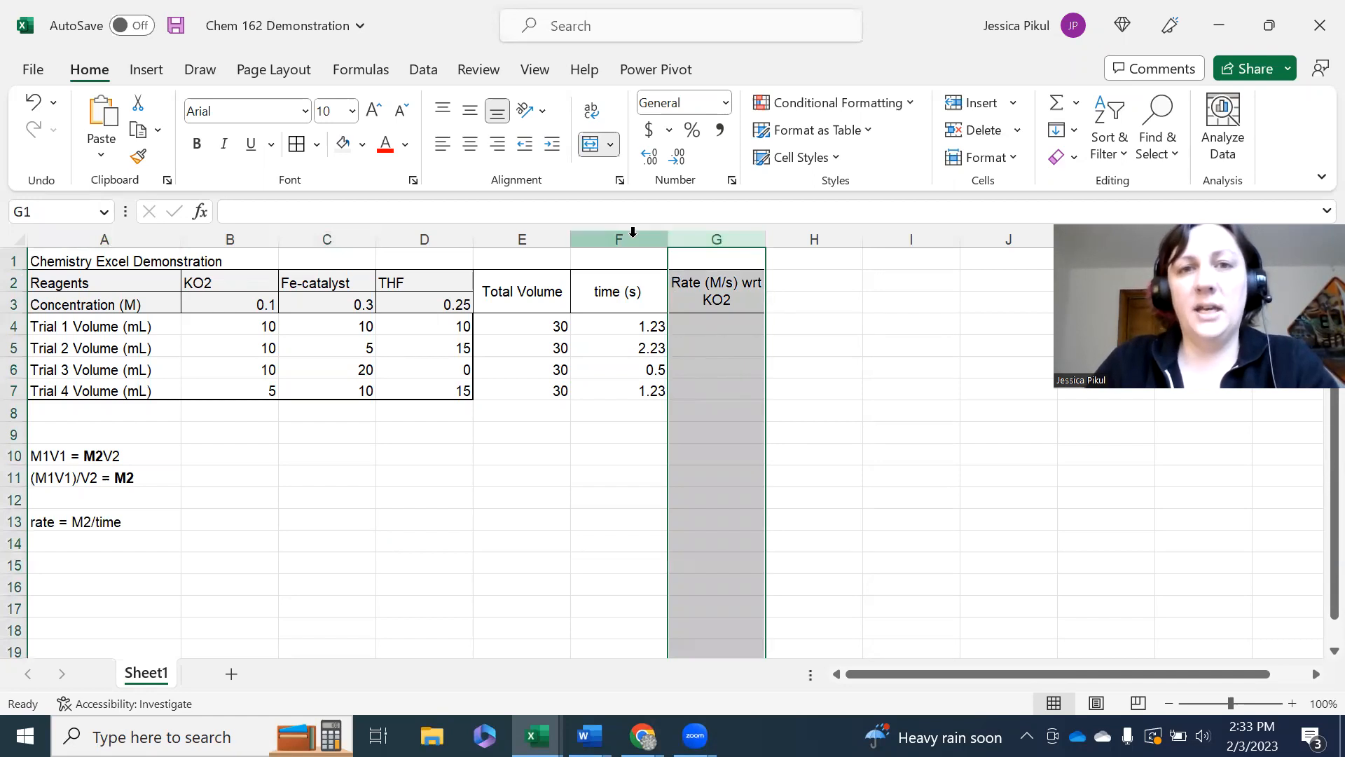
pyautogui.click(805, 502)
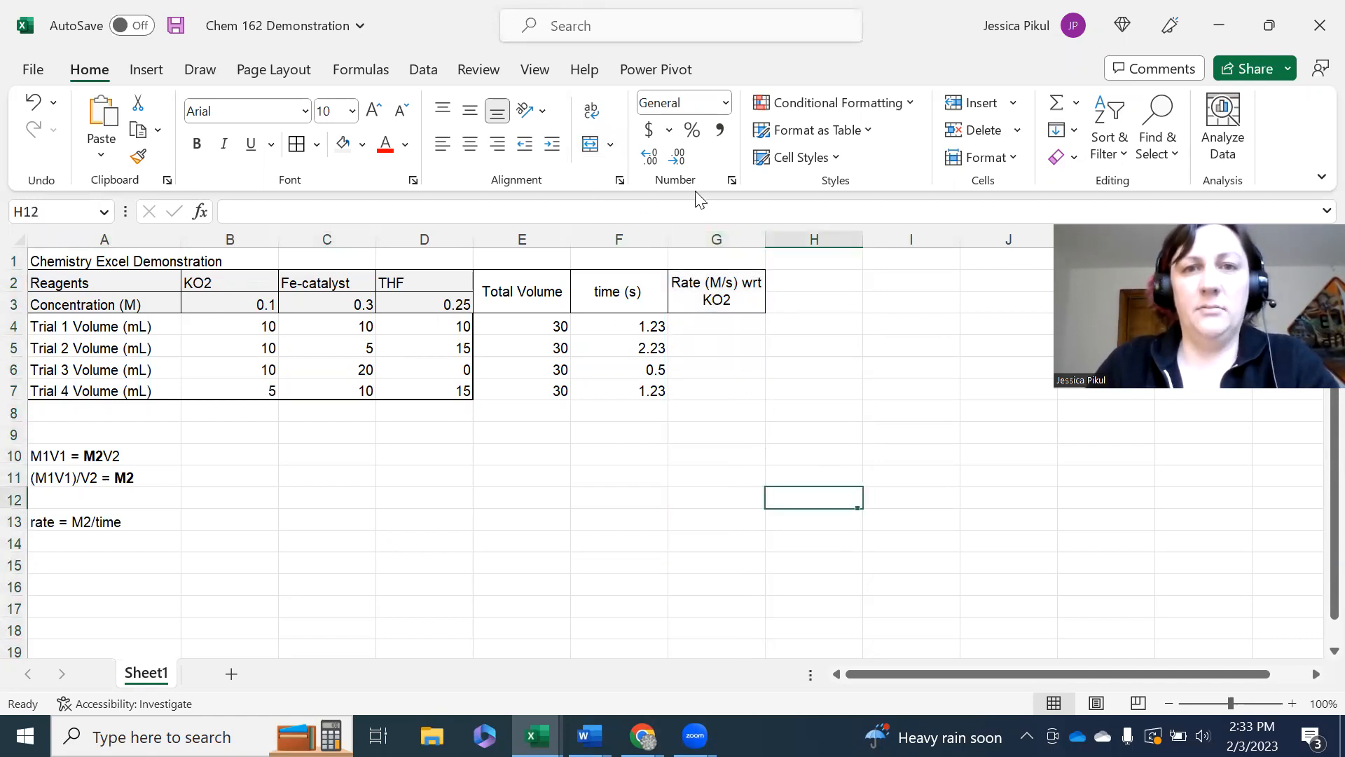
pyautogui.click(716, 239)
pyautogui.rightClick(748, 366)
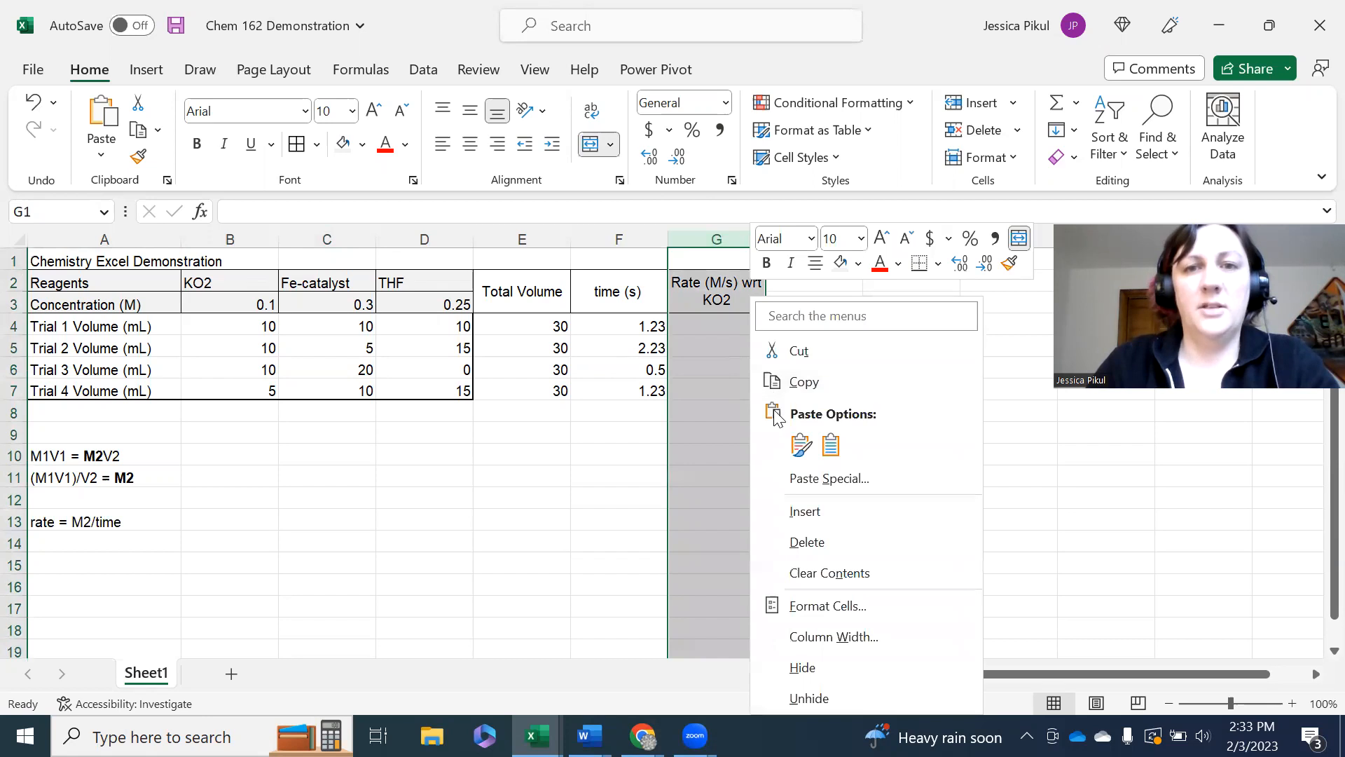
pyautogui.click(805, 511)
pyautogui.click(877, 488)
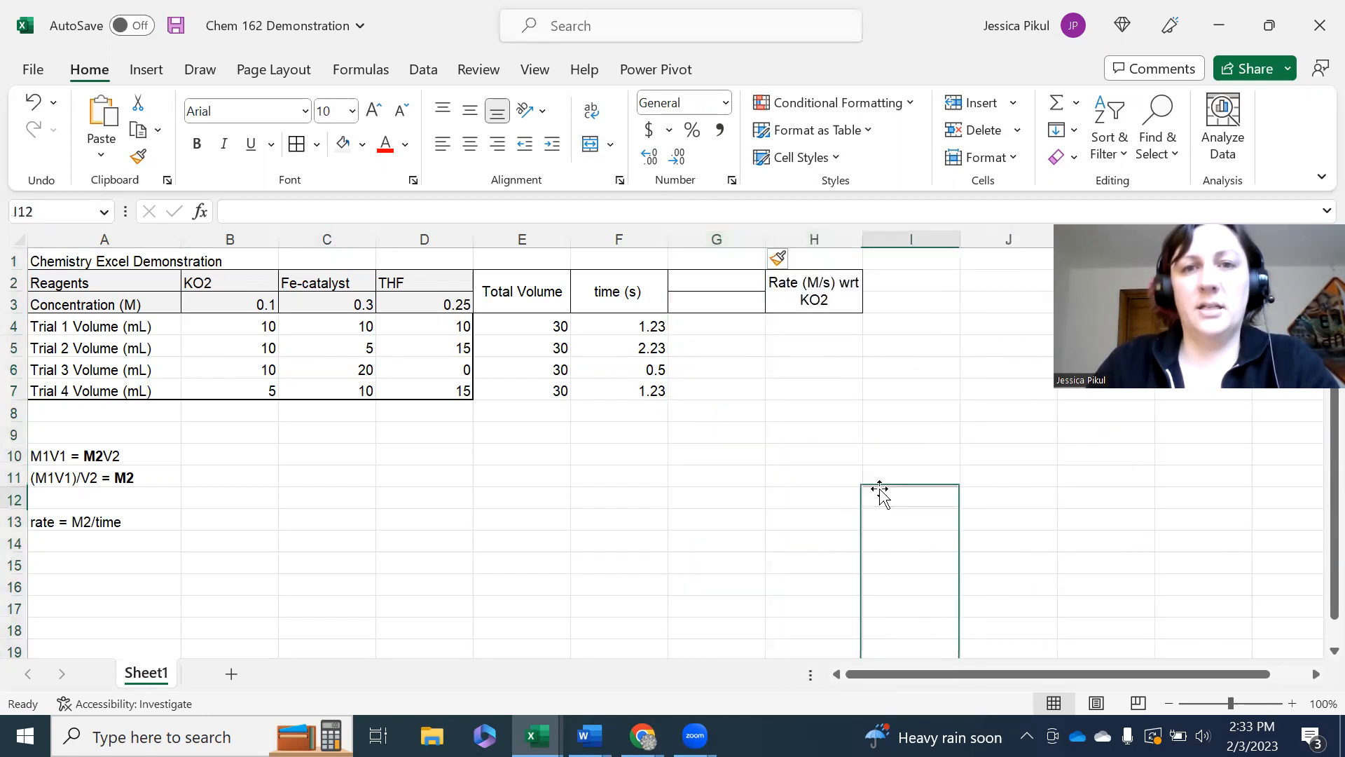
# Step: Merge and center G2:G3 and enter the header "Conc of KO2" there
pyautogui.moveTo(712, 282); pyautogui.dragTo(718, 296)
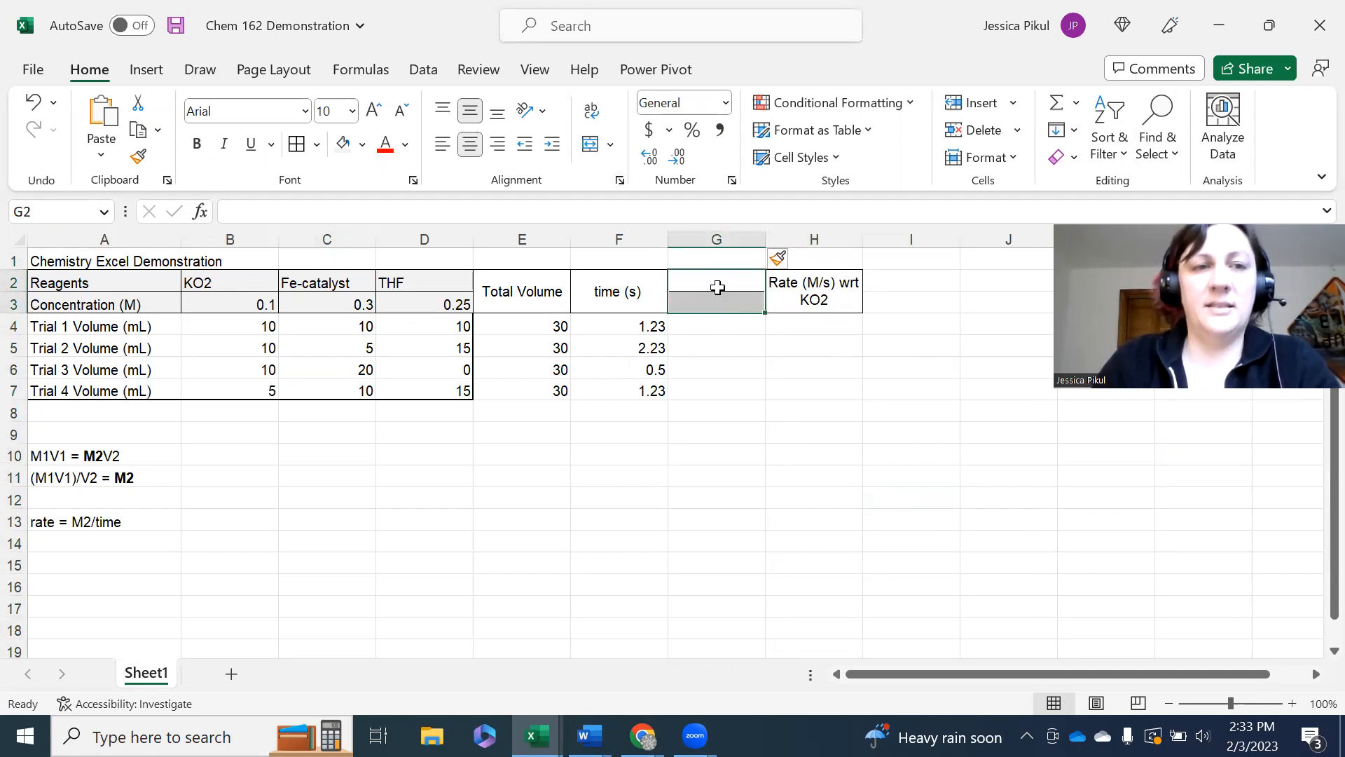
pyautogui.hotkey('alt', 'h')
pyautogui.write('mcConc')
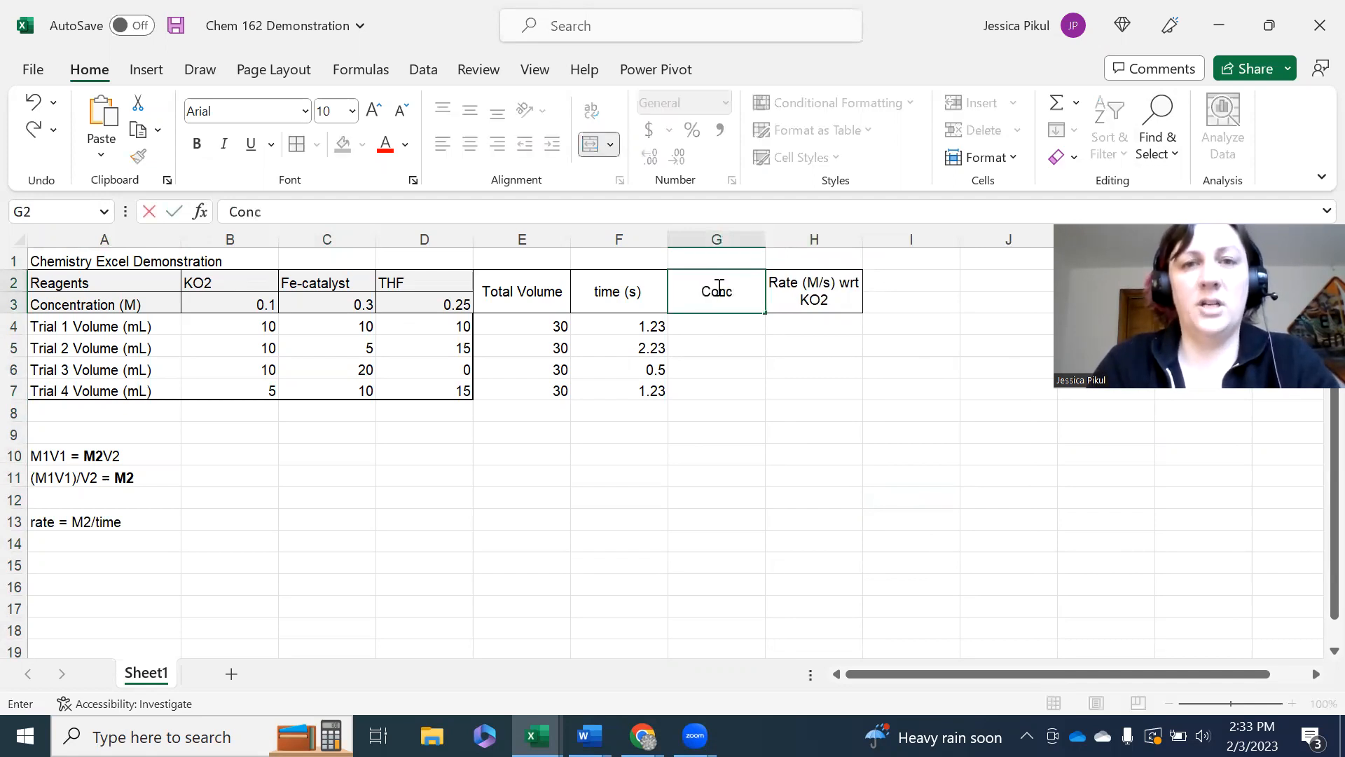
pyautogui.write(' of KO2')
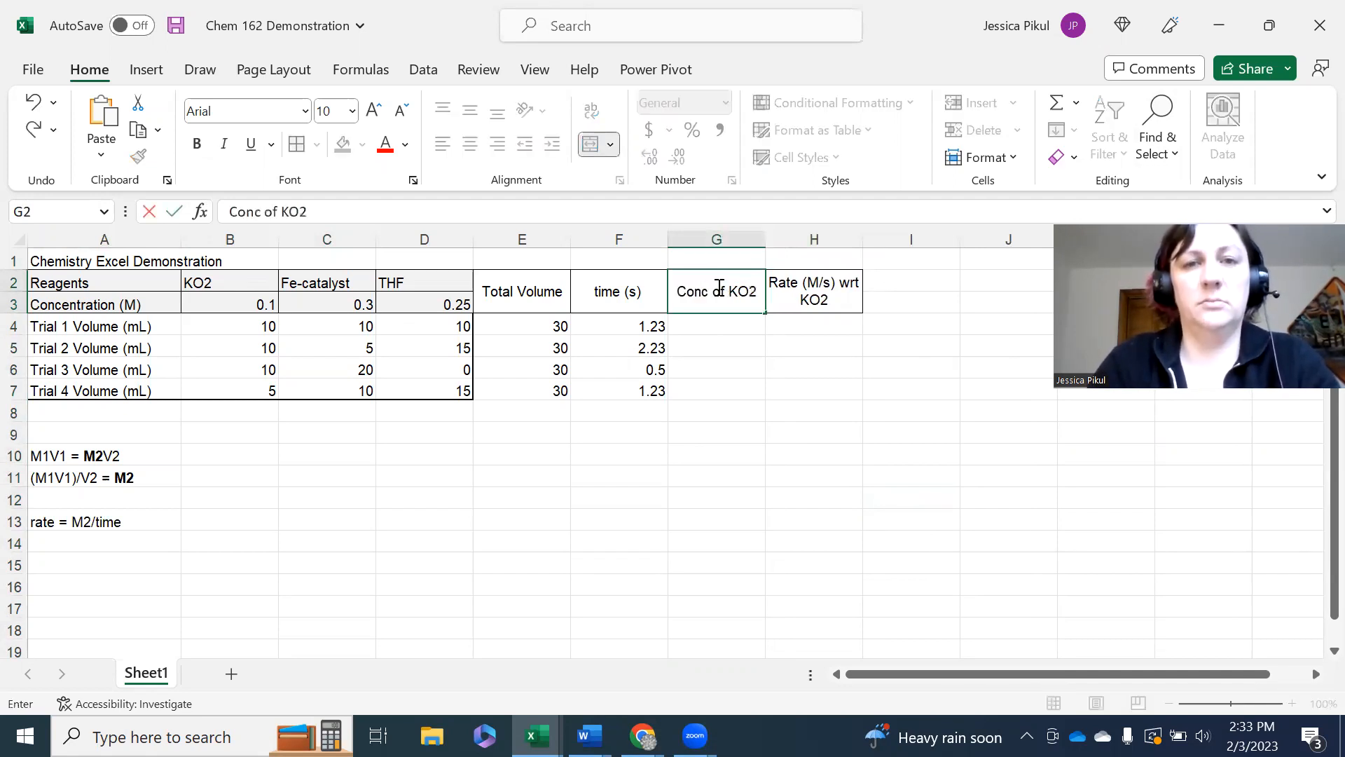
pyautogui.click(802, 432)
# Step: Enter the formula =(B3*B4)/E4 in G4 to calculate Trial 1's diluted KO2 concentration
pyautogui.click(744, 329)
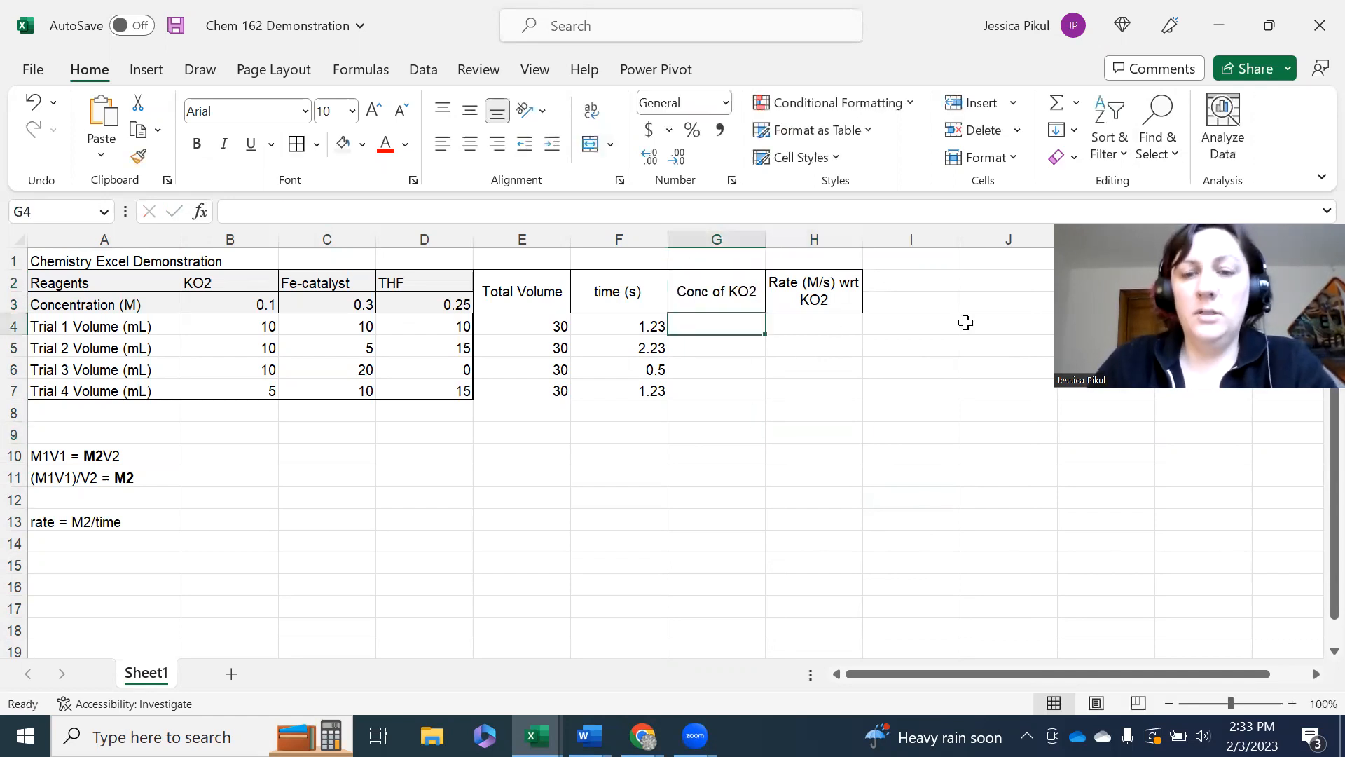
pyautogui.write('=')
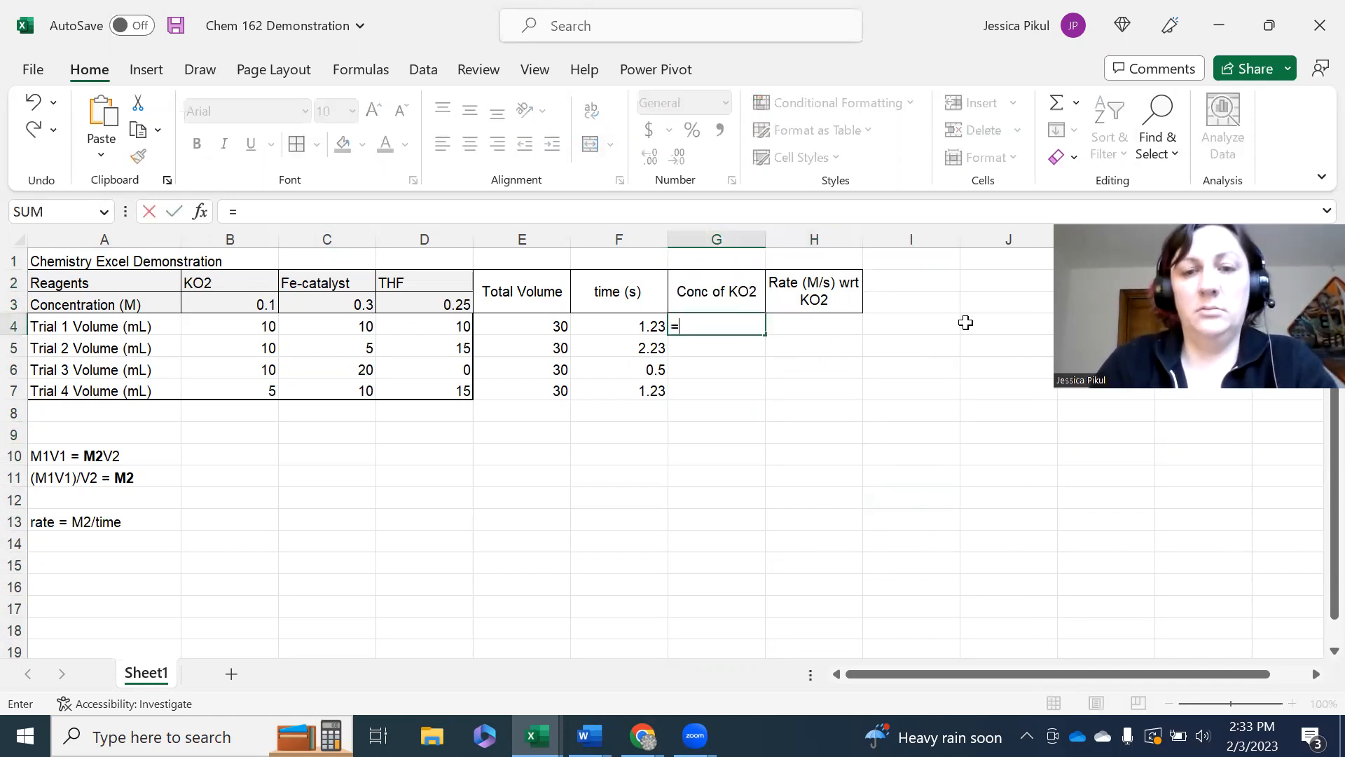
pyautogui.write('(')
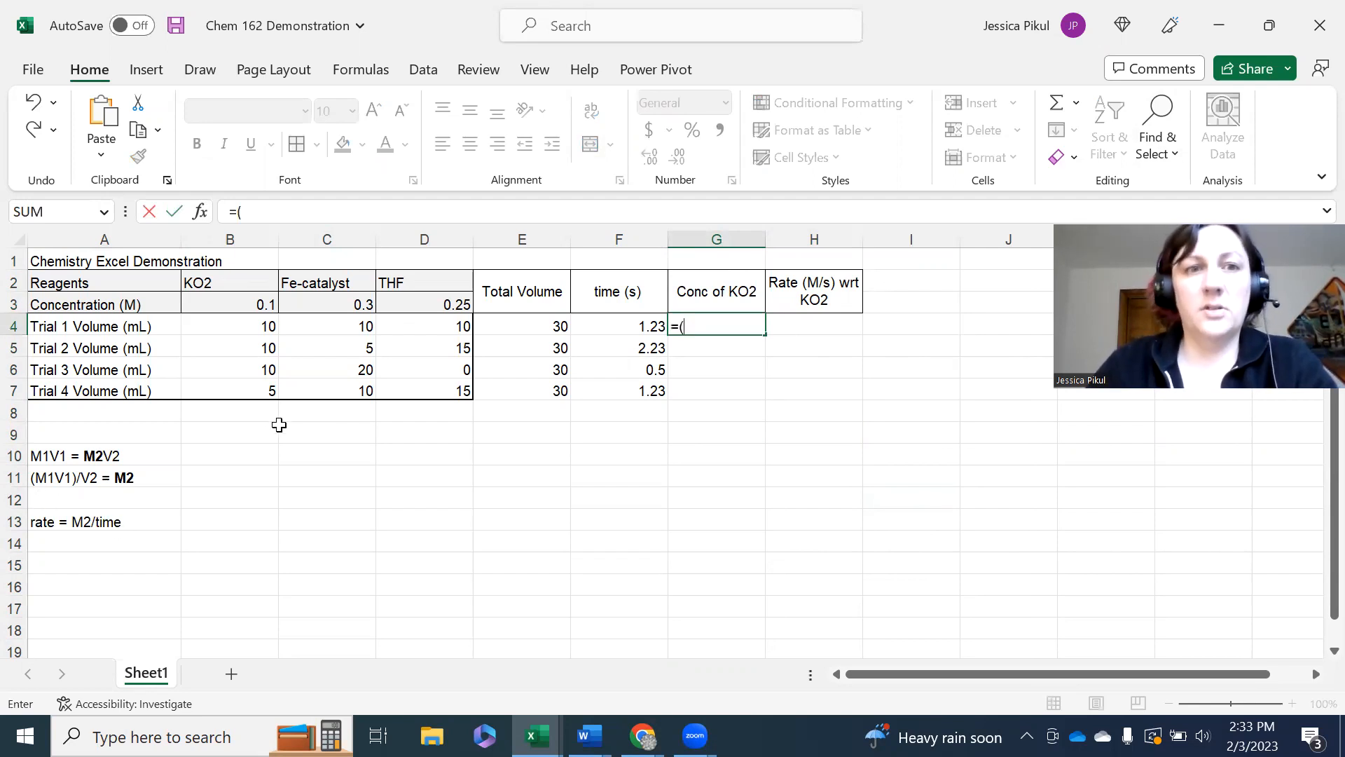
pyautogui.click(261, 307)
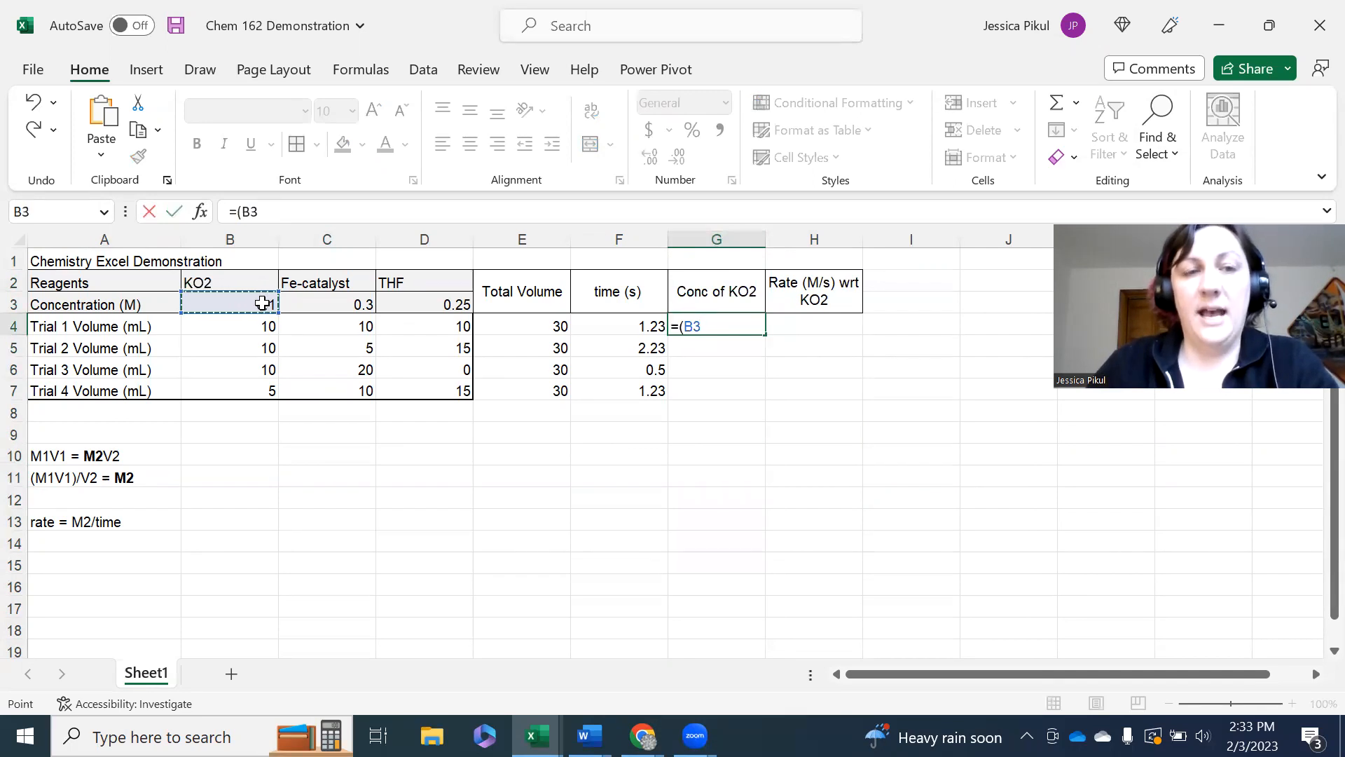
pyautogui.click(256, 327)
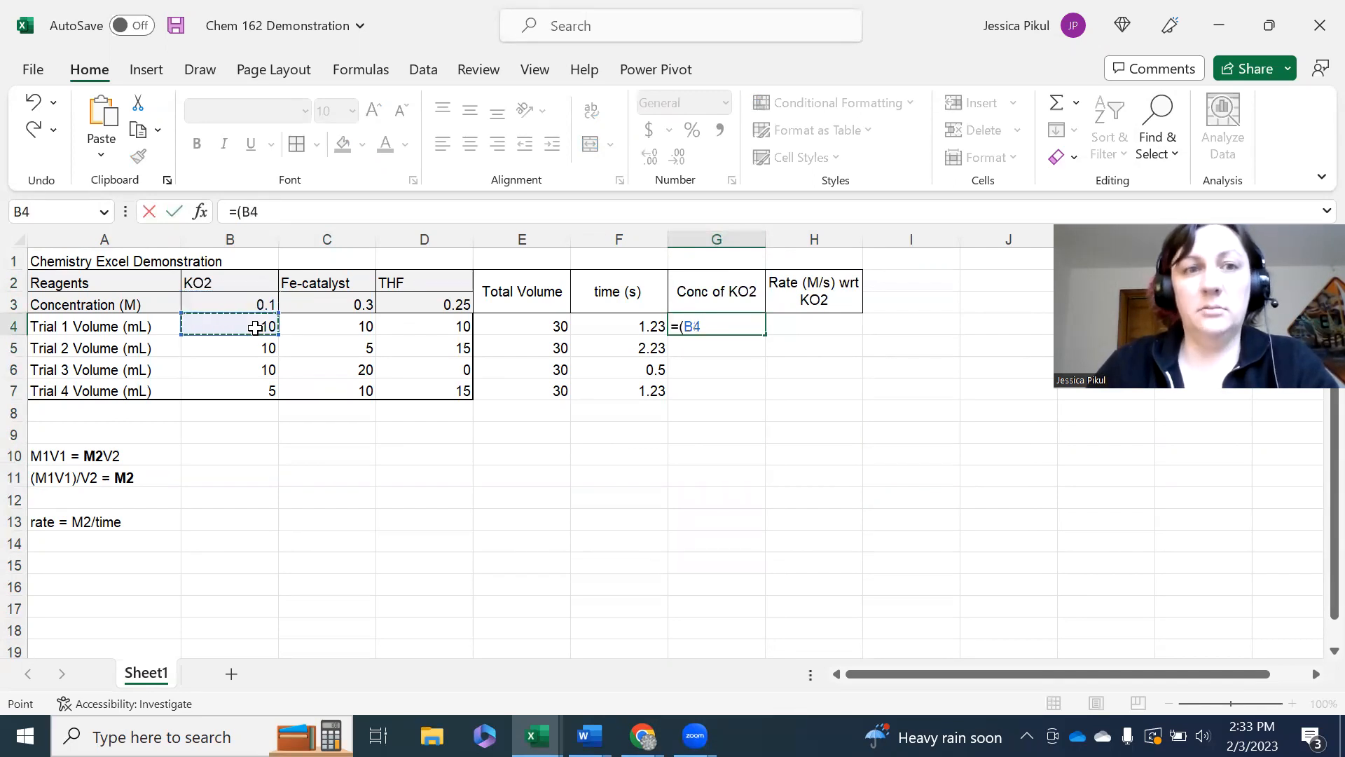
pyautogui.press('BackSpace')
pyautogui.press('BackSpace')
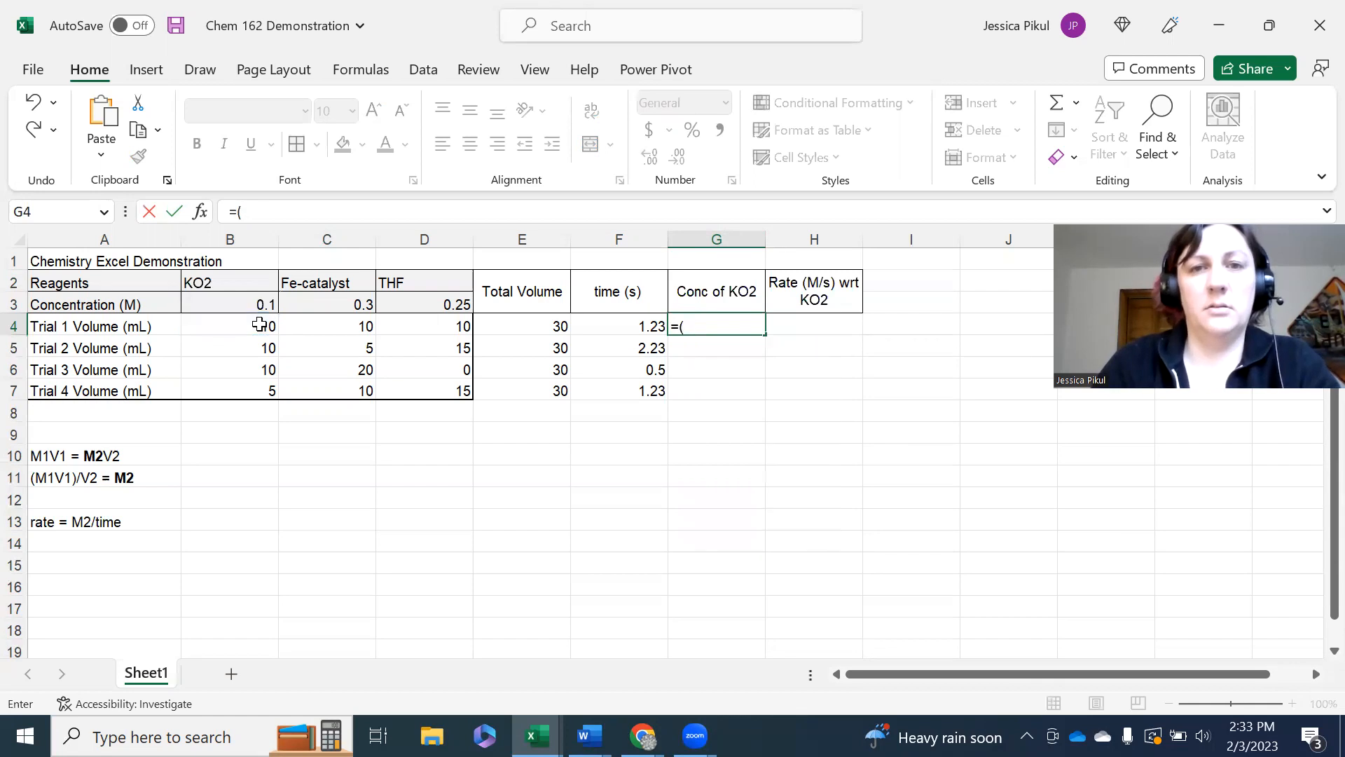
pyautogui.click(259, 300)
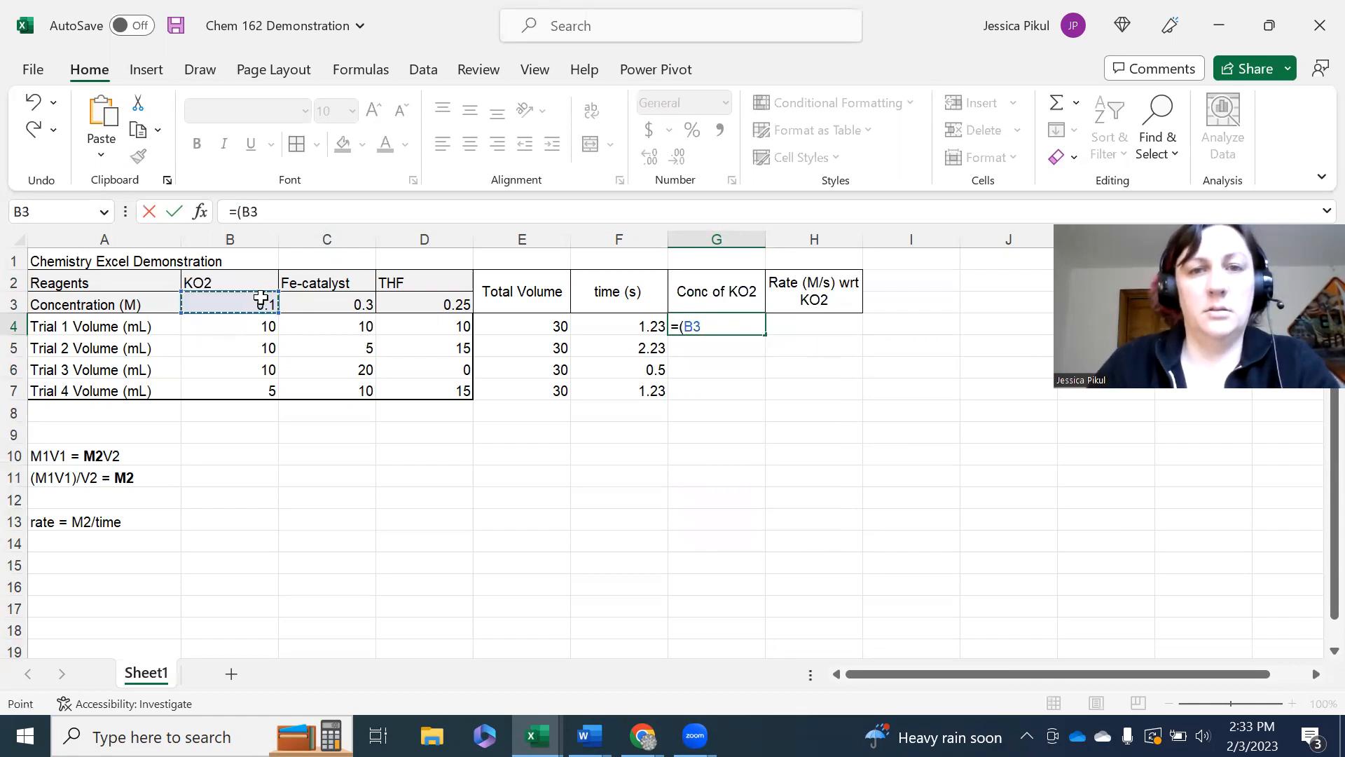
pyautogui.write('*')
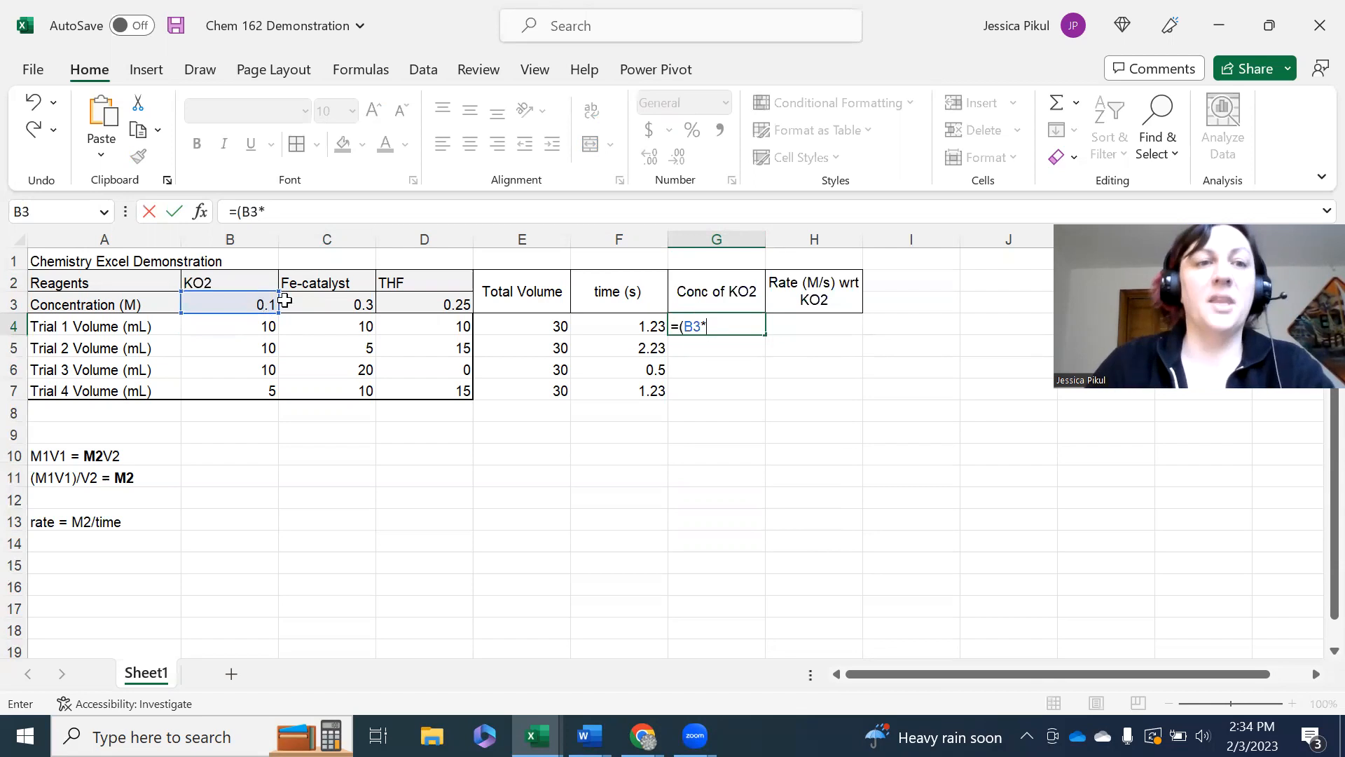
pyautogui.click(221, 324)
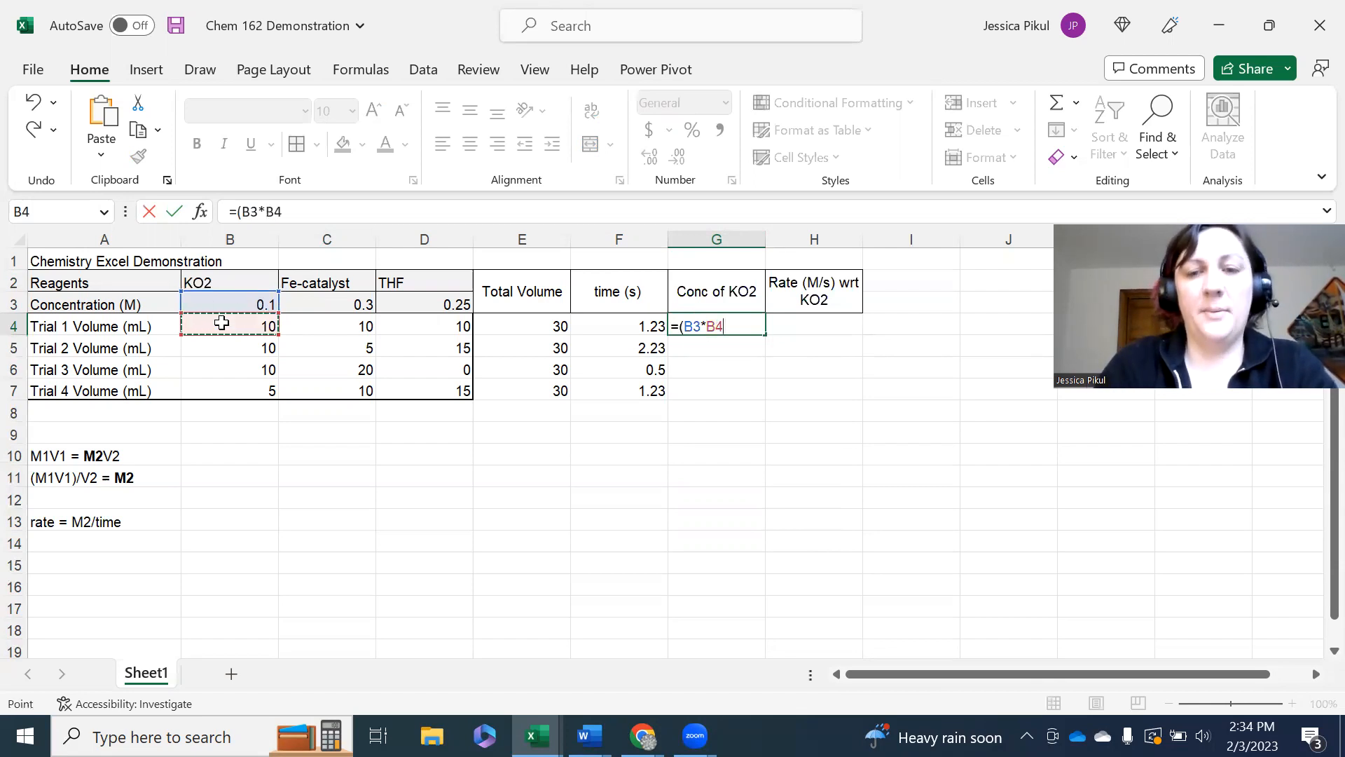
pyautogui.write(')/')
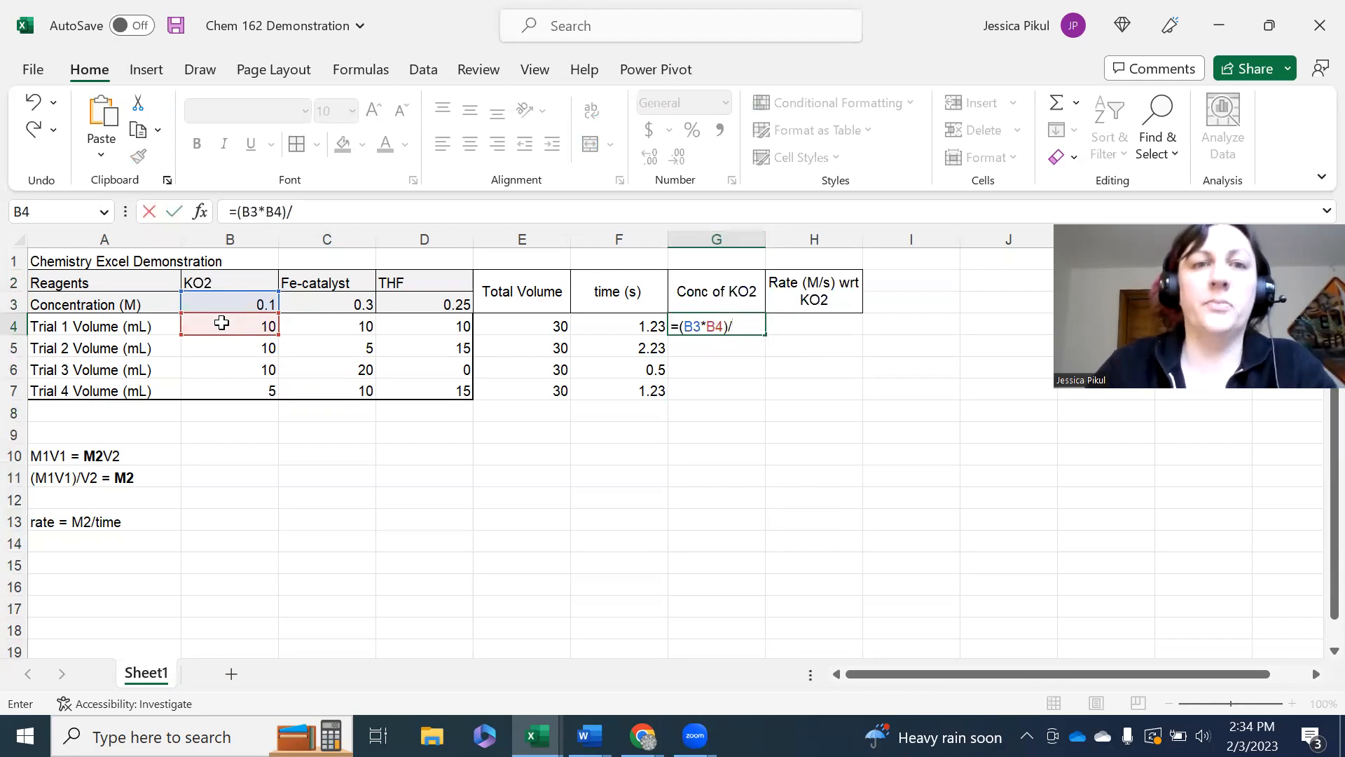
pyautogui.click(539, 324)
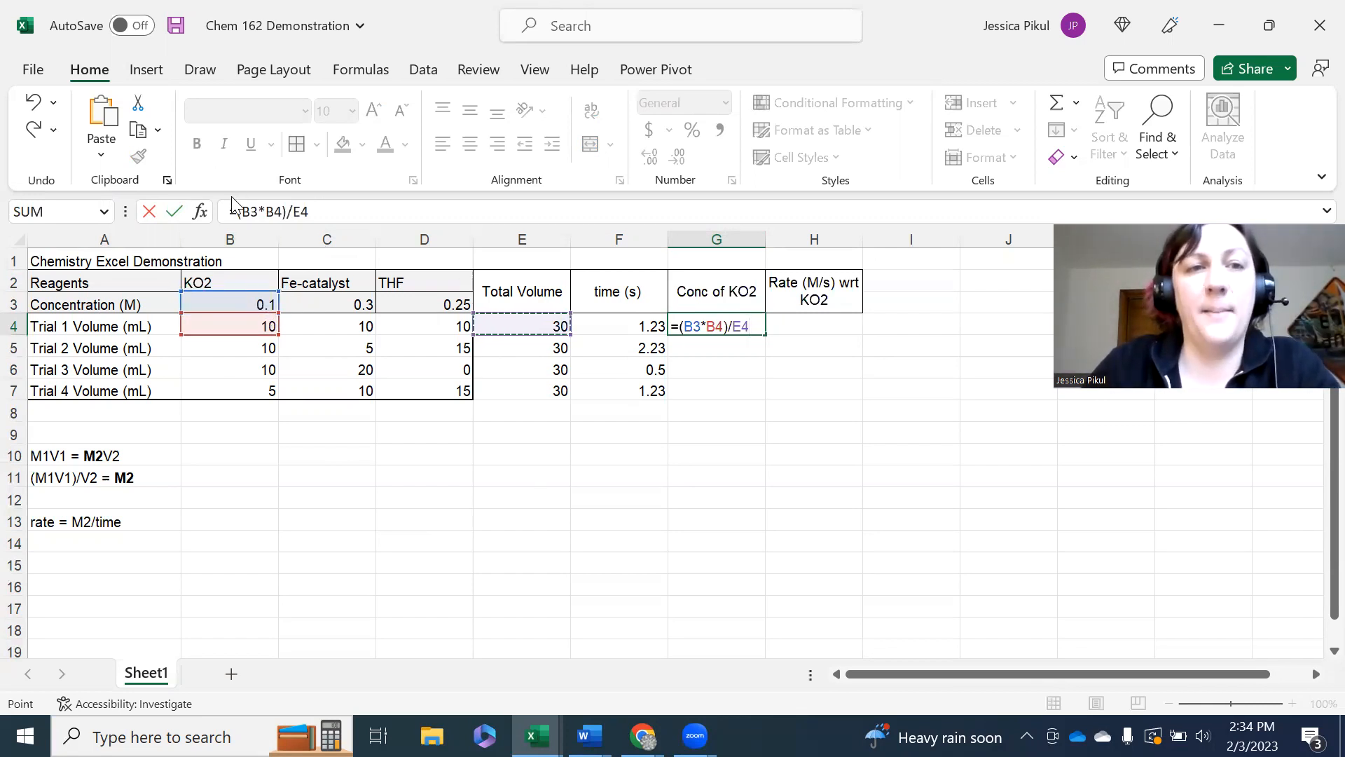
# Step: Make the B3 reference in the G4 formula absolute, giving =($B$3*B4)/E4
pyautogui.click(240, 211)
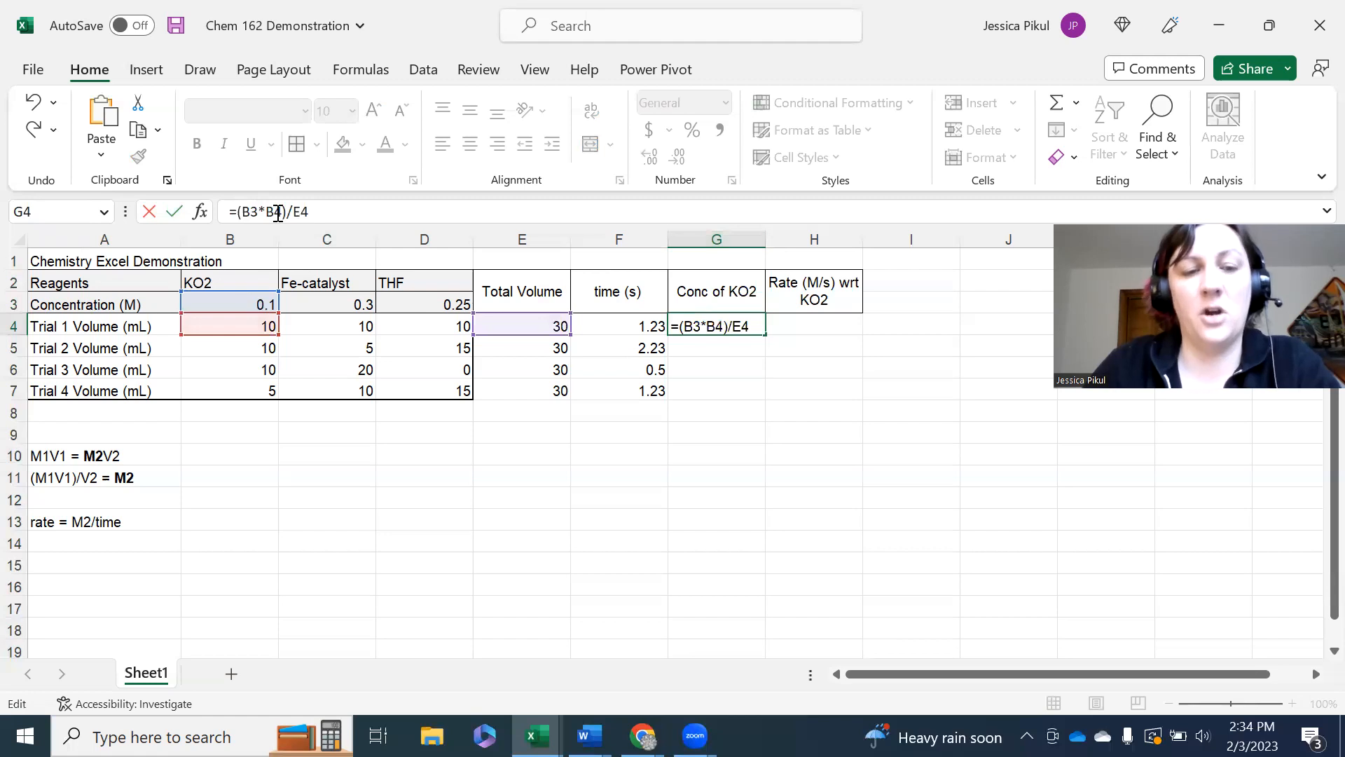
pyautogui.write('$')
pyautogui.click(260, 212)
pyautogui.write('$')
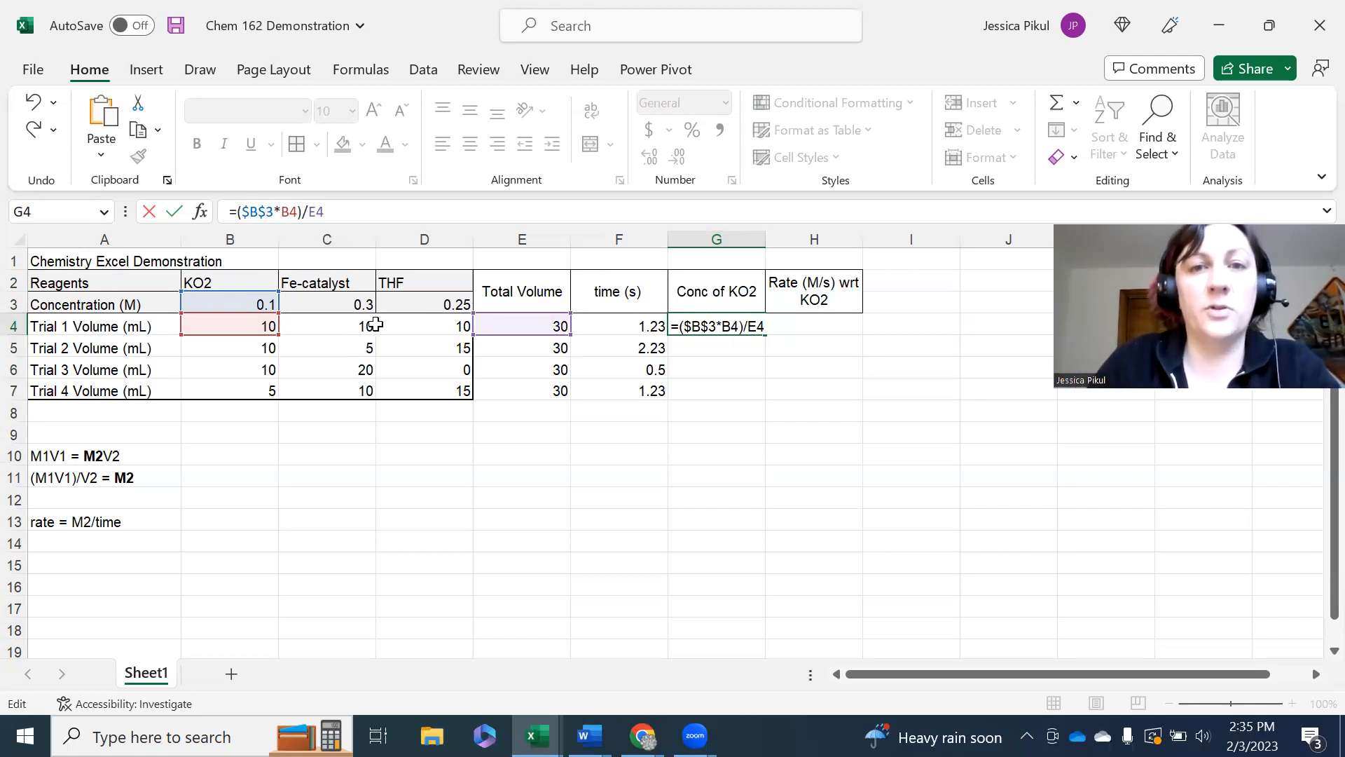
pyautogui.press('Return')
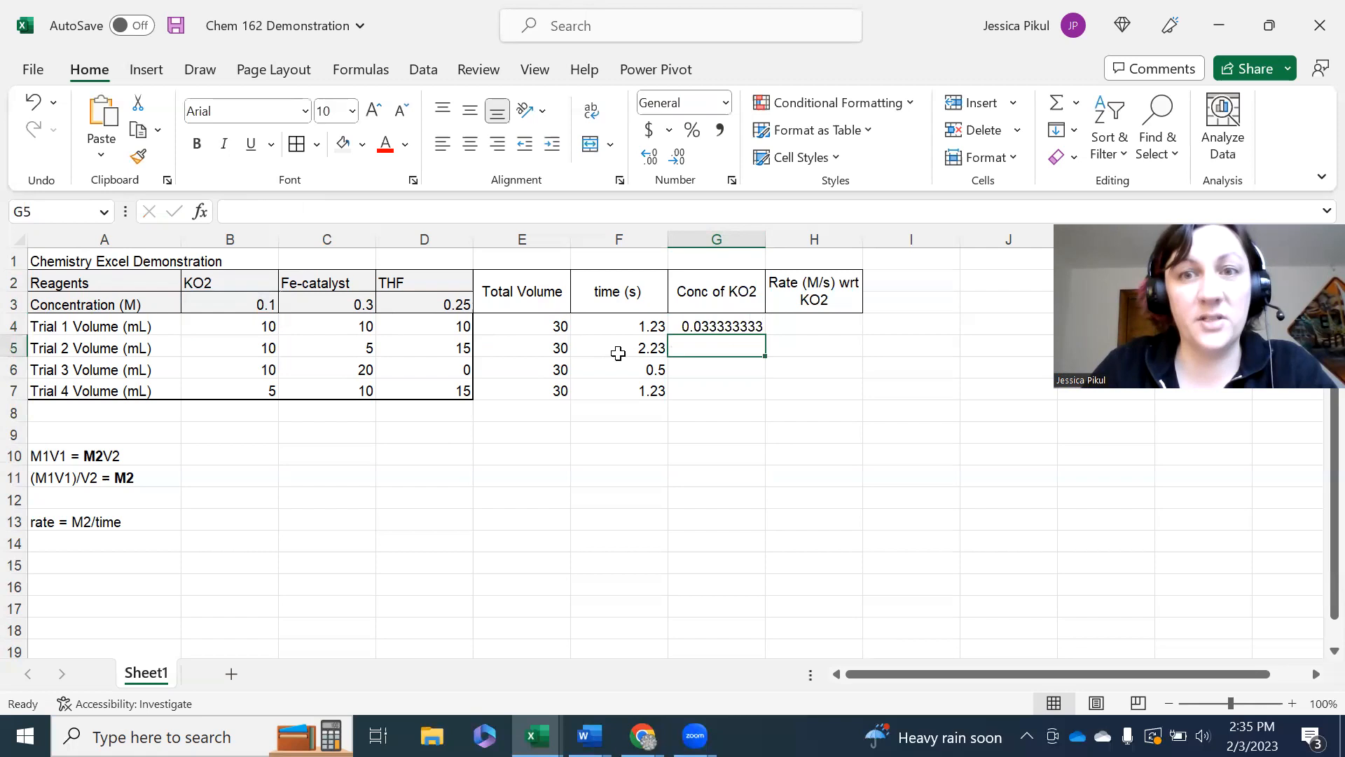
# Step: Fill the KO2 concentration formula from G4 down through G7
pyautogui.click(729, 325)
pyautogui.moveTo(728, 325); pyautogui.dragTo(733, 385)
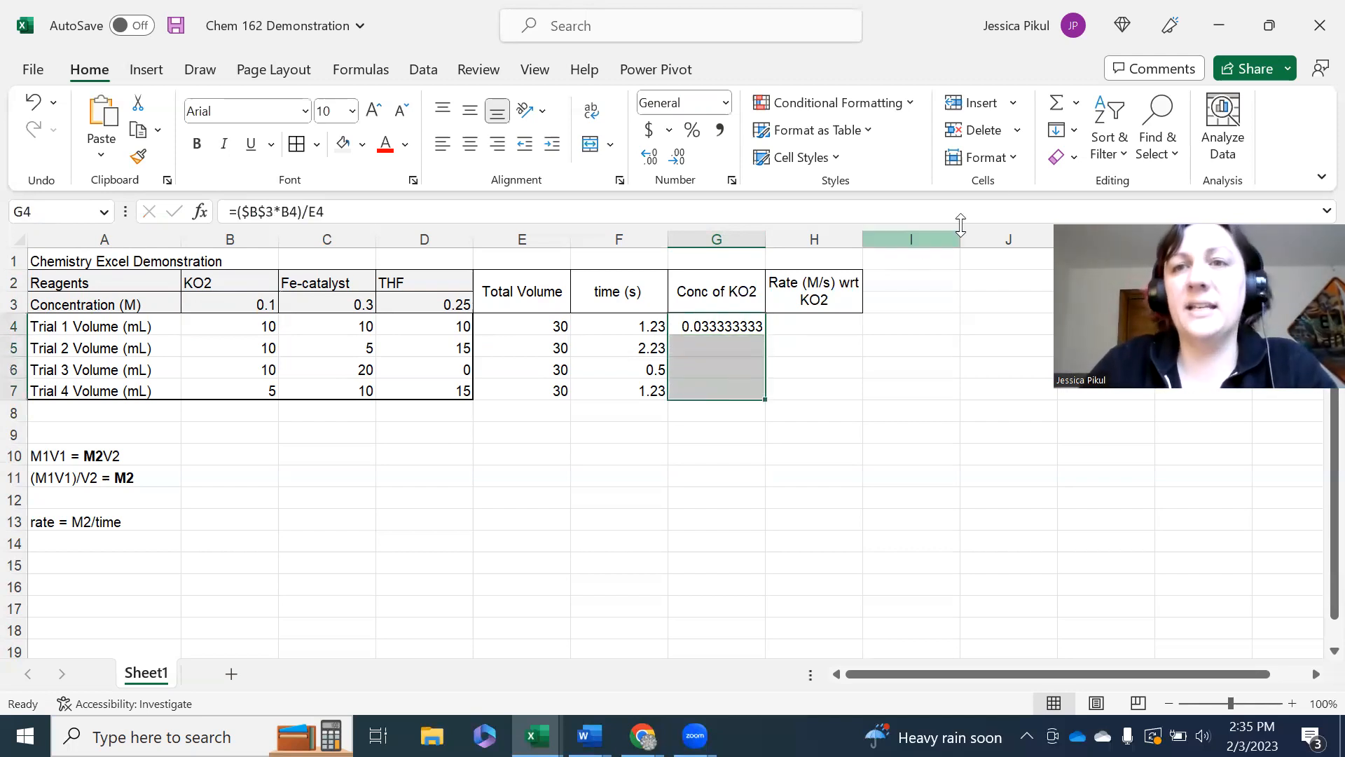
pyautogui.click(1064, 133)
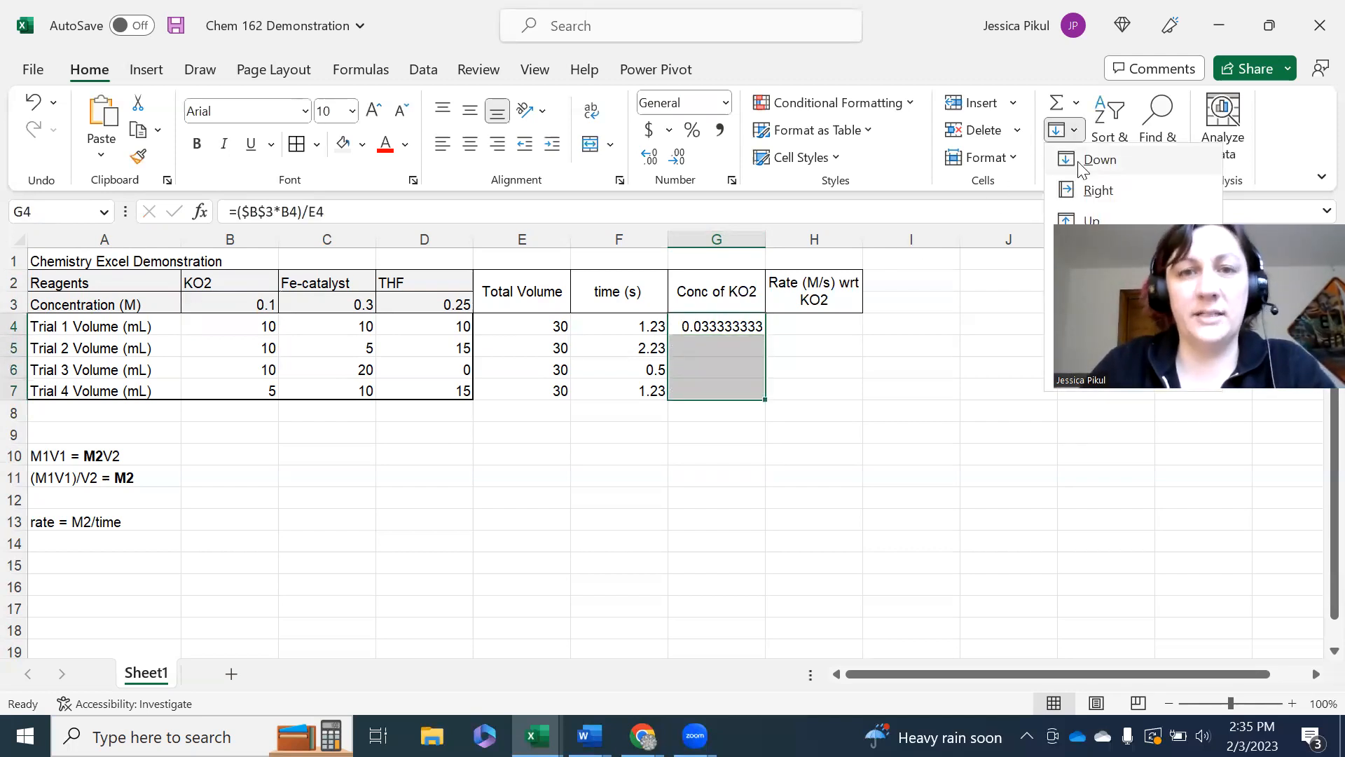
pyautogui.click(1083, 168)
pyautogui.click(435, 546)
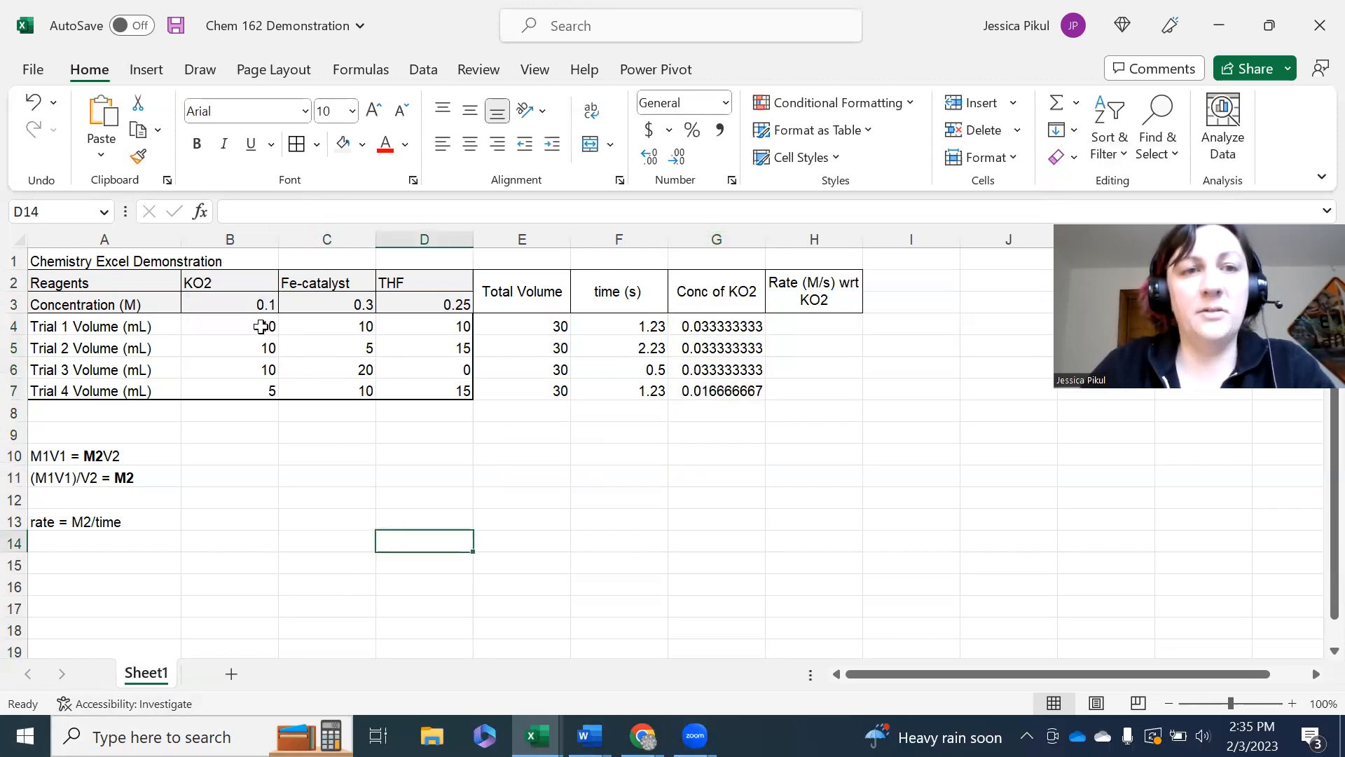
pyautogui.moveTo(261, 327); pyautogui.dragTo(268, 364)
pyautogui.click(257, 389)
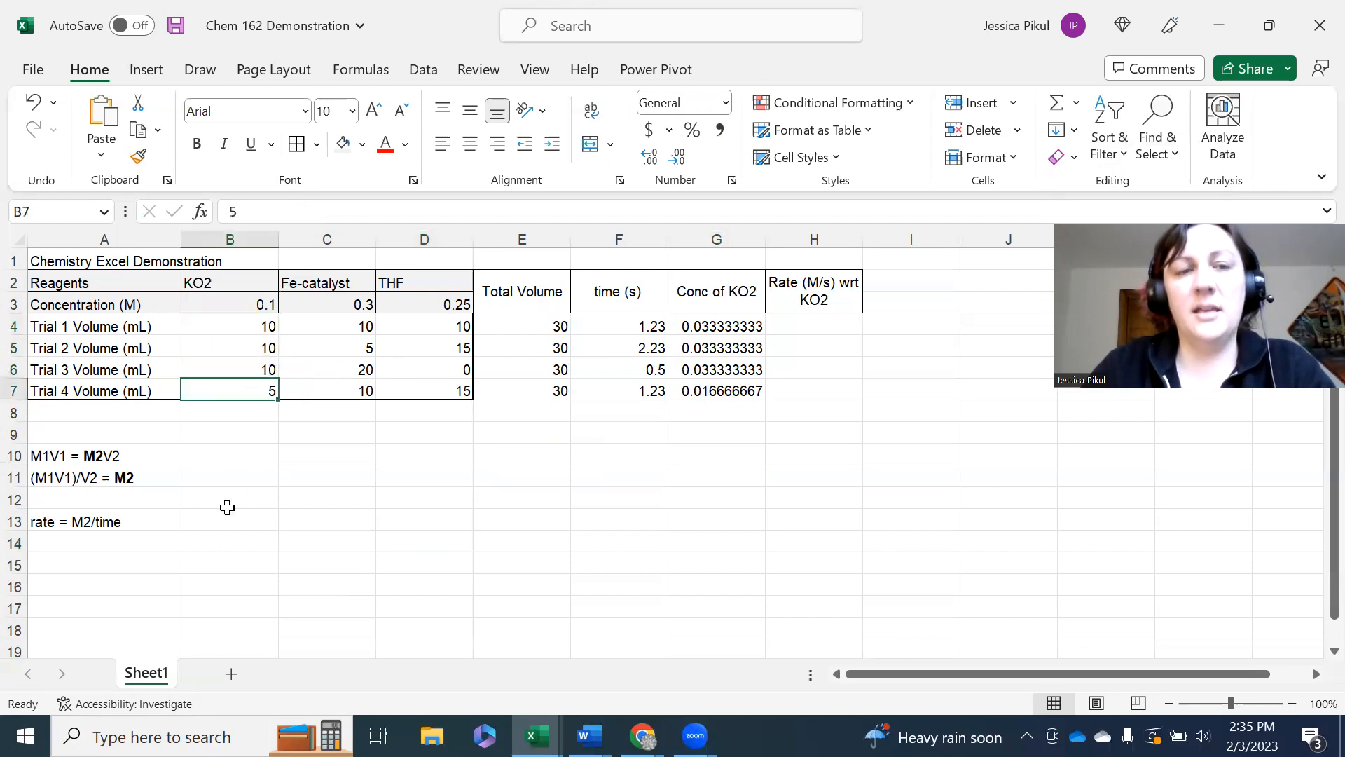
pyautogui.click(544, 634)
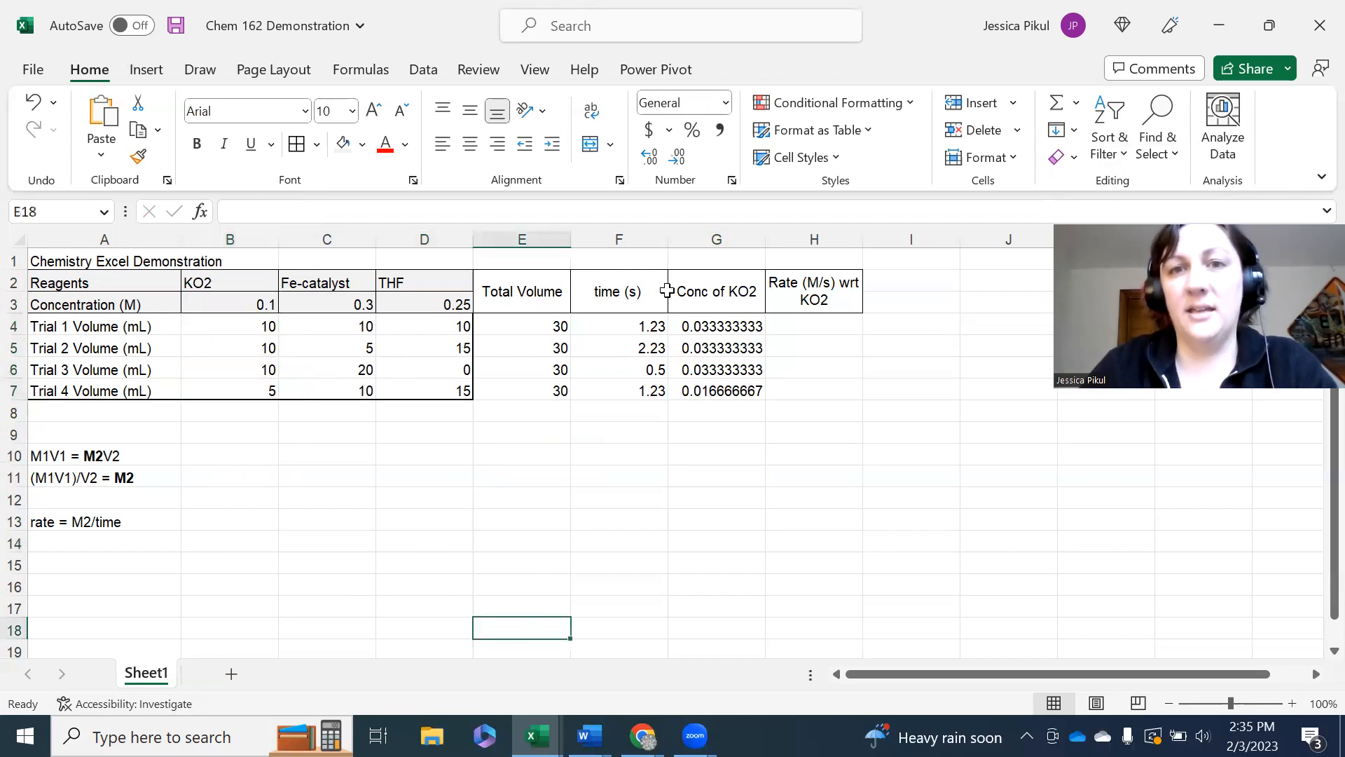
# Step: Insert a new blank column between the KO2 concentration column and the rate column
pyautogui.click(813, 239)
pyautogui.rightClick(783, 379)
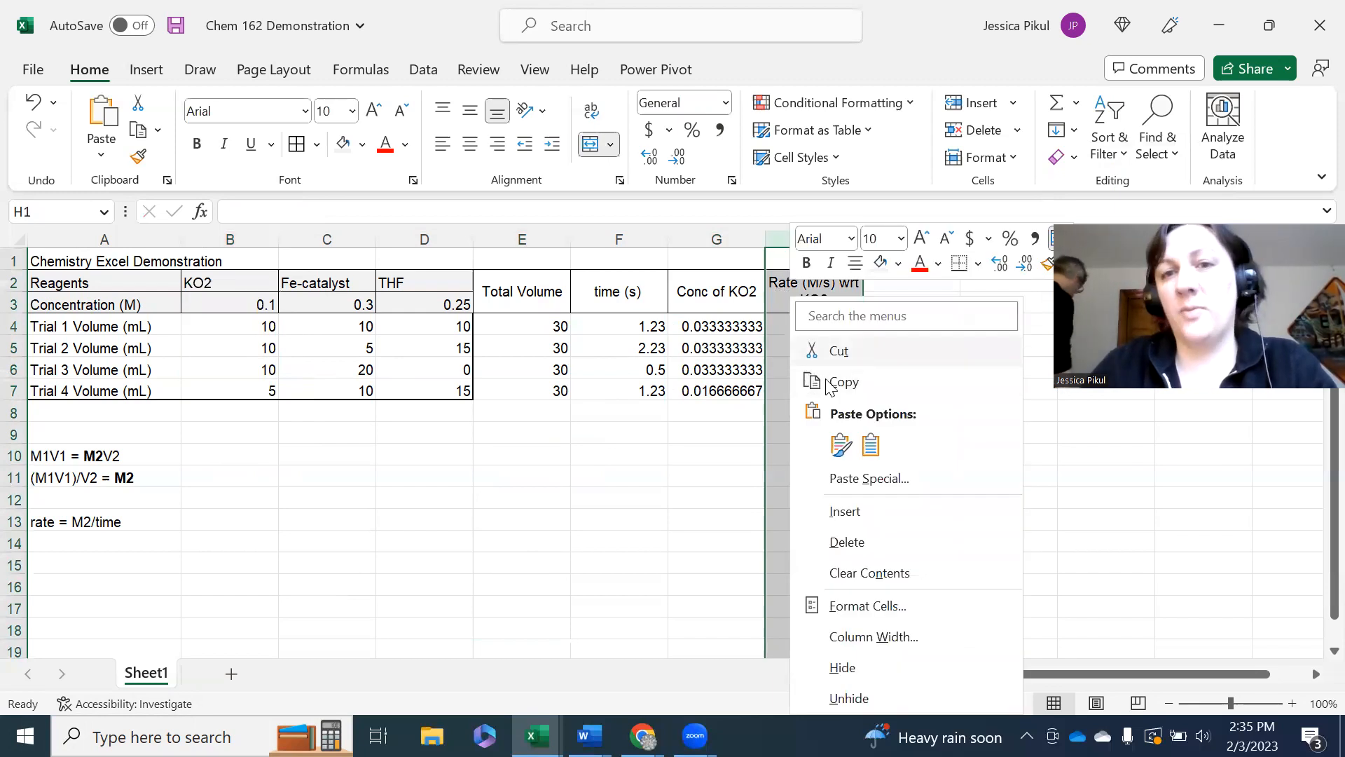
pyautogui.click(845, 512)
pyautogui.click(809, 559)
# Step: Merge and center H2:H3 and enter the header "Fe catalyst" there
pyautogui.moveTo(814, 284); pyautogui.dragTo(816, 307)
pyautogui.click(590, 144)
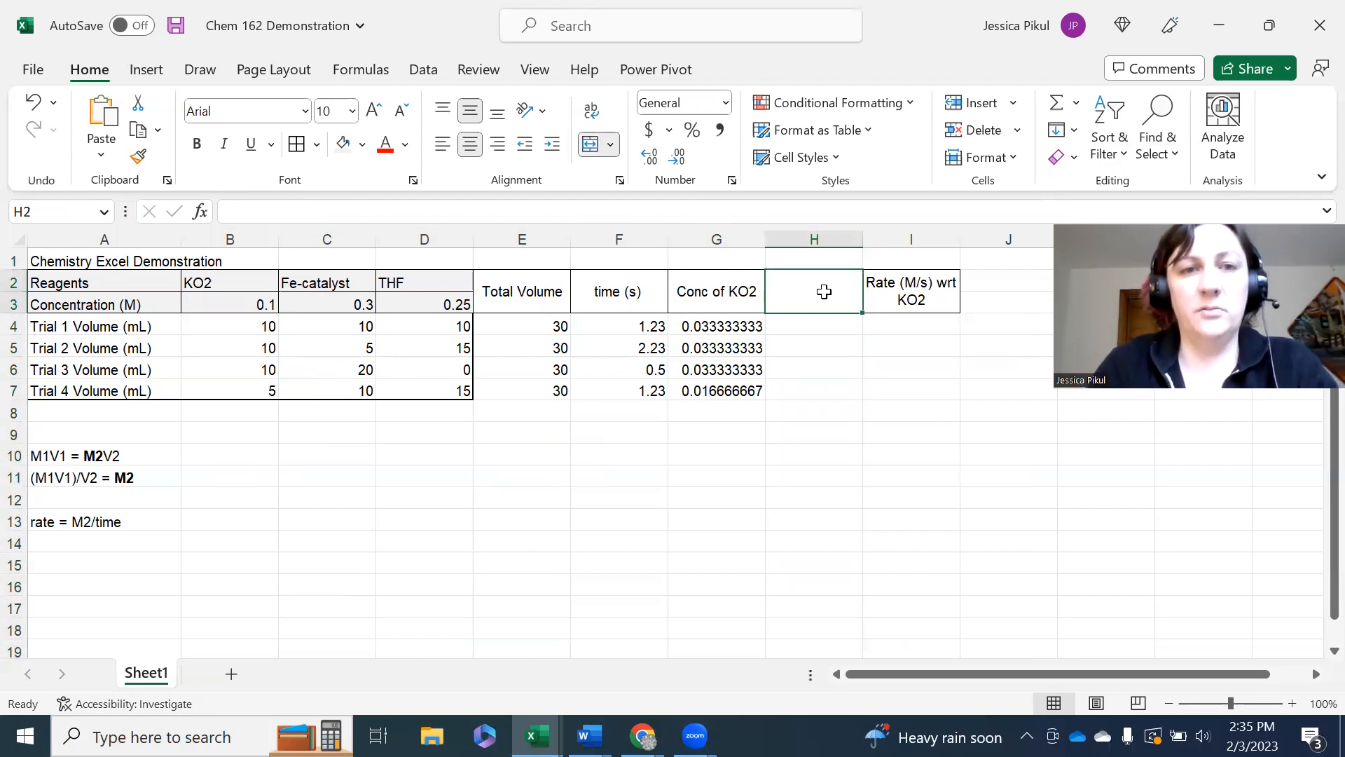
pyautogui.write('Fr catalyst')
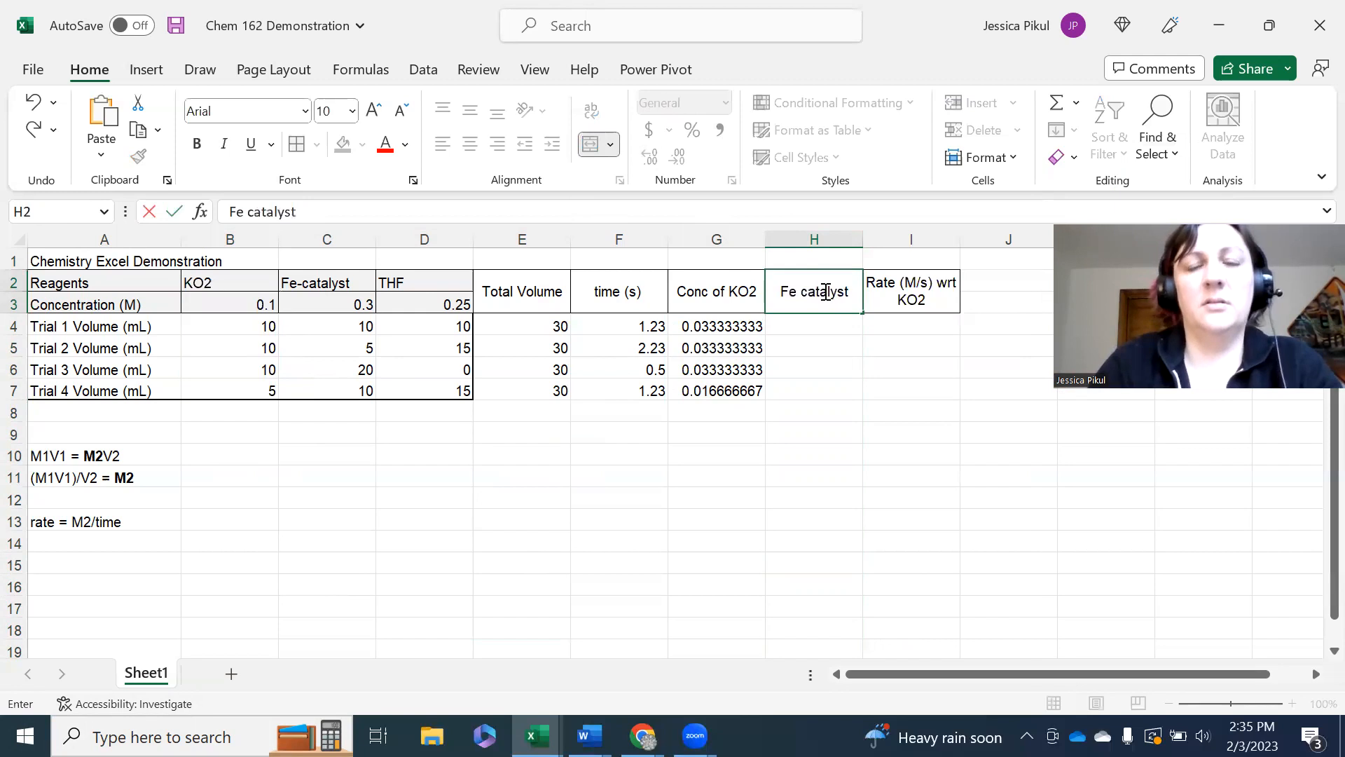
pyautogui.press('Return')
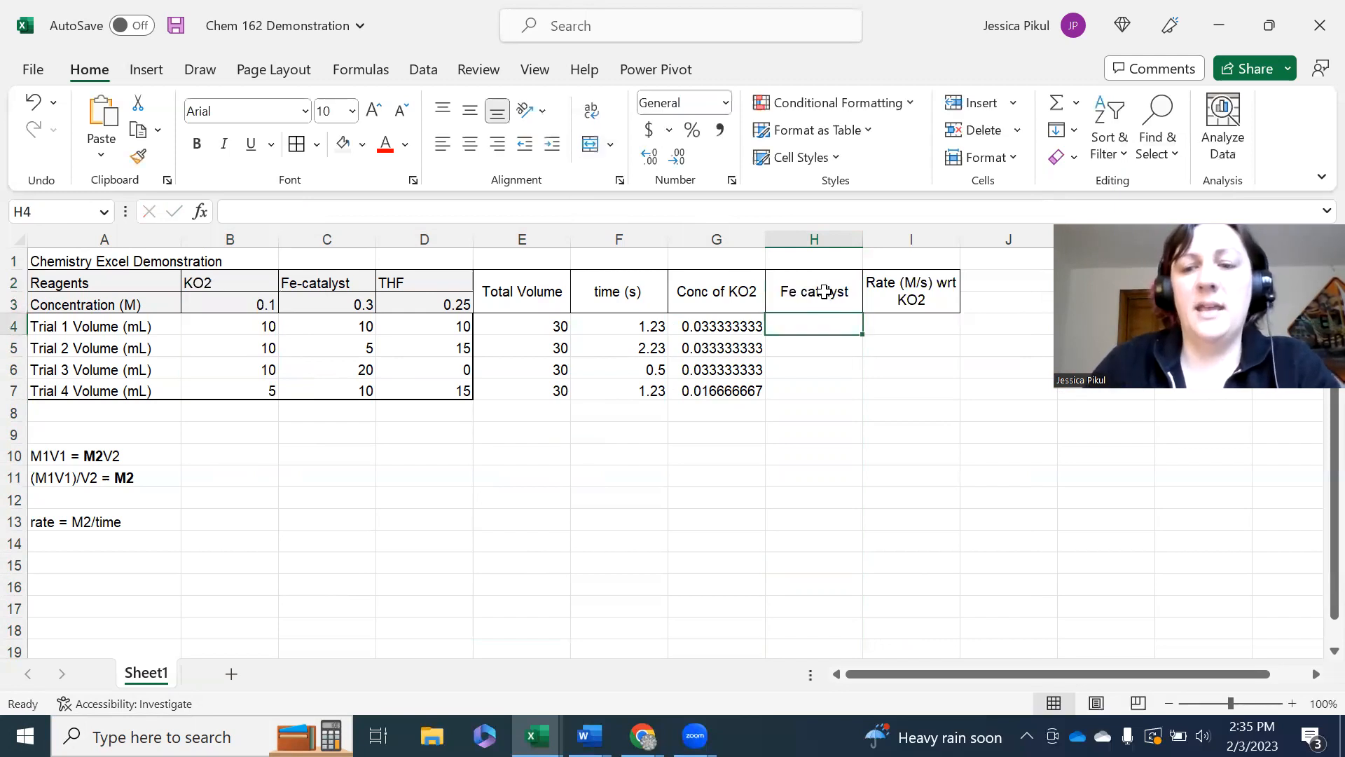
# Step: Enter the formula =(C3*C4)/E4 in H4 to calculate Trial 1's diluted Fe catalyst concentration
pyautogui.write('=(')
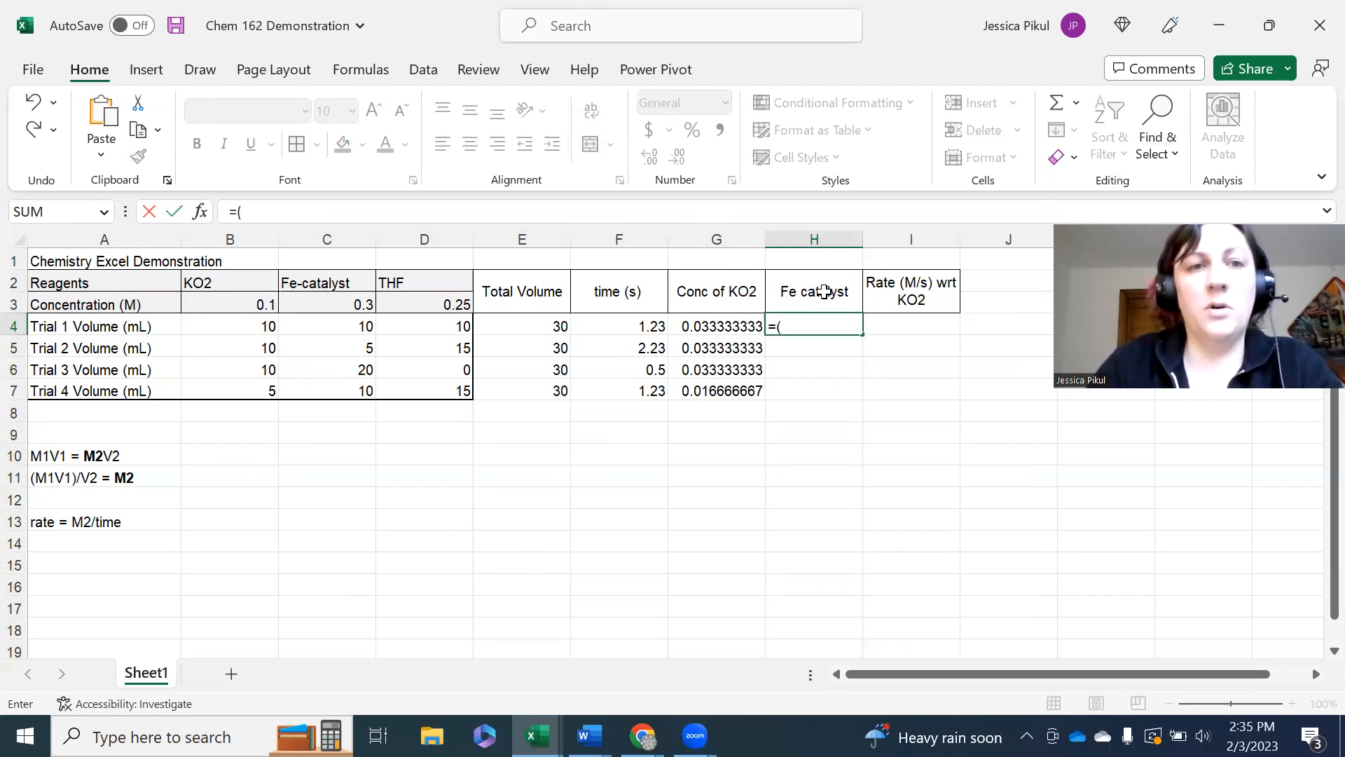
pyautogui.click(363, 303)
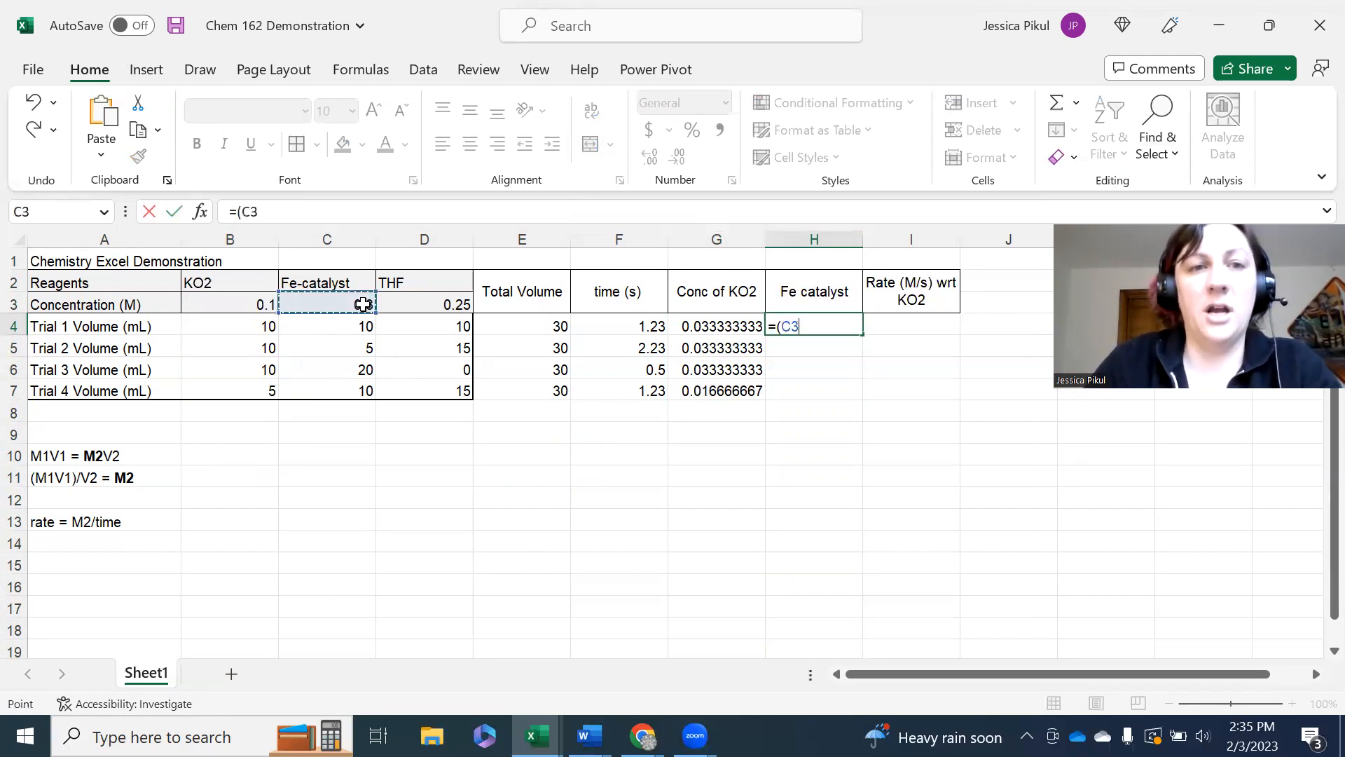
pyautogui.write('*')
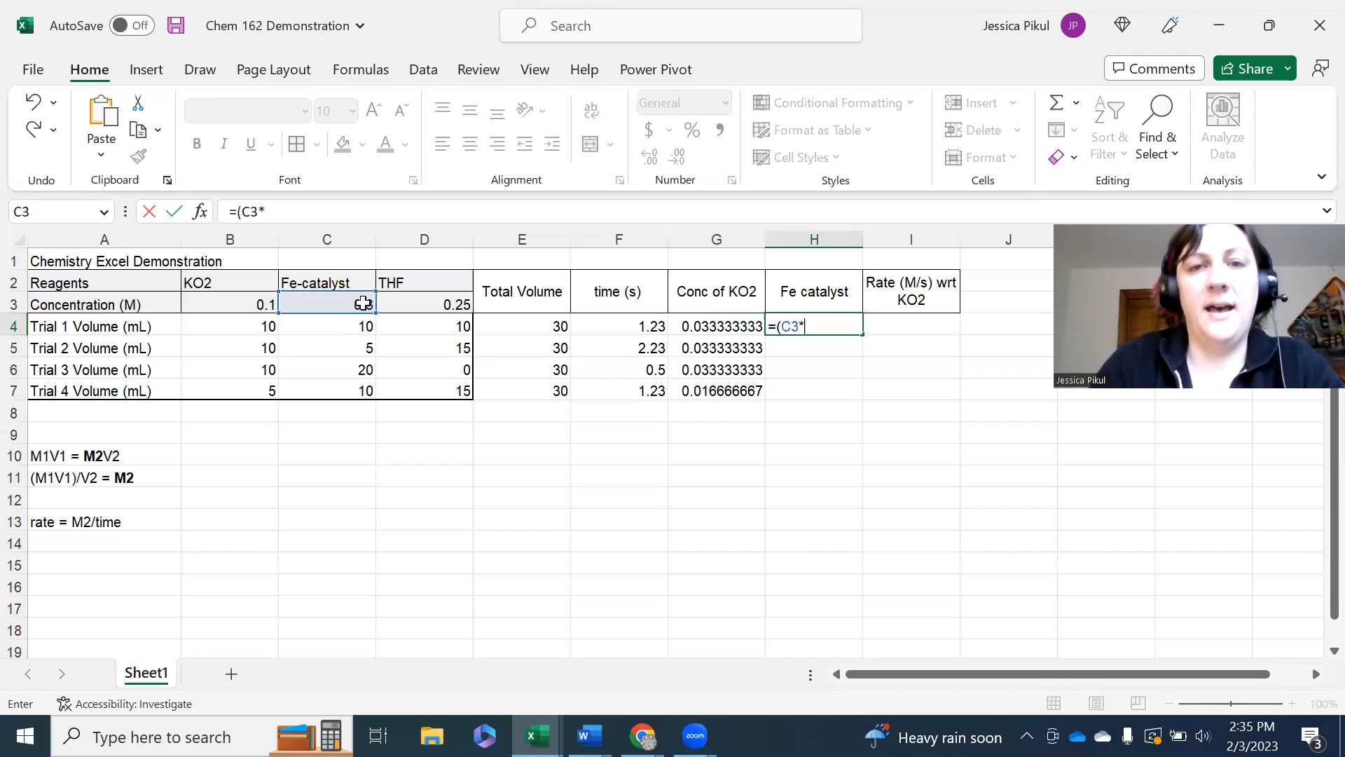
pyautogui.click(352, 326)
pyautogui.write(')')
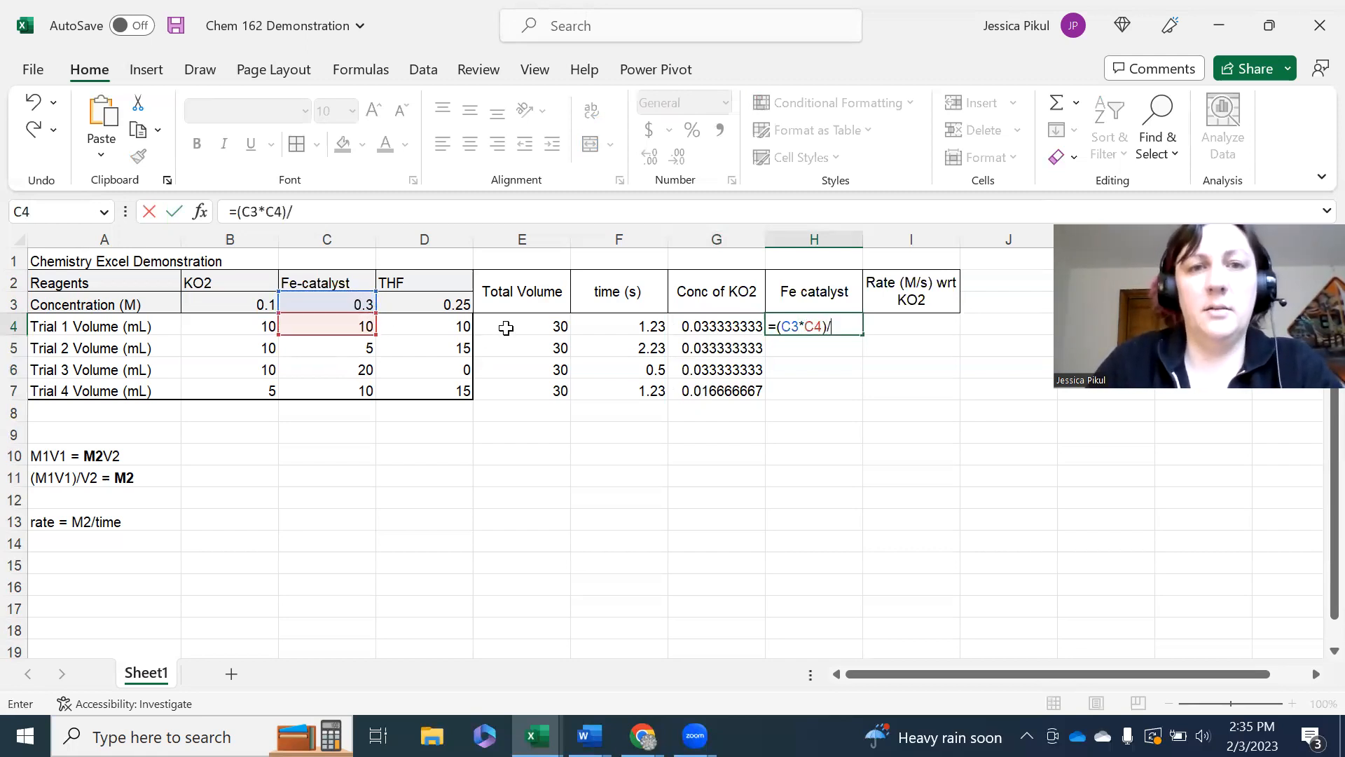
pyautogui.write('/')
pyautogui.click(506, 327)
pyautogui.press('Return')
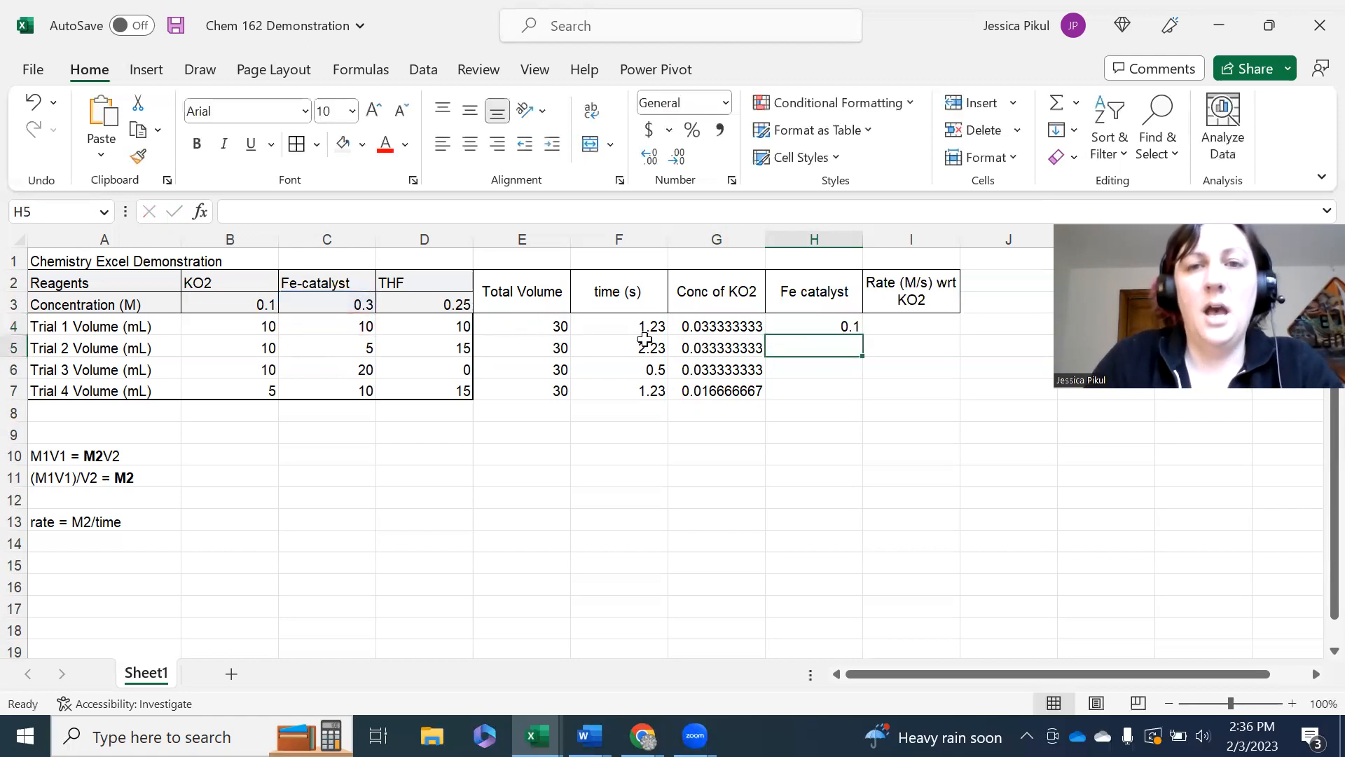
# Step: Make the C3 reference in the H4 formula absolute, giving =($C$3*C4)/E4
pyautogui.click(819, 326)
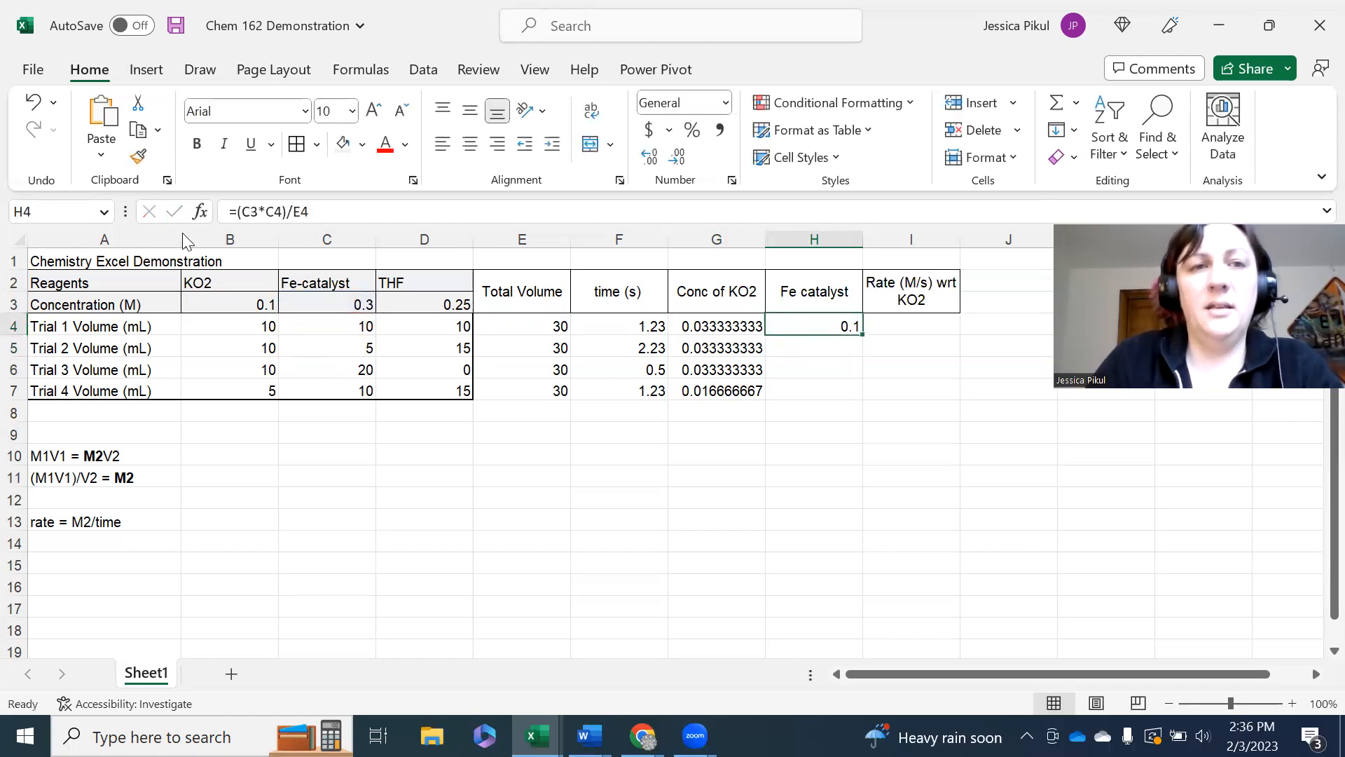
pyautogui.click(240, 211)
pyautogui.write('$C$')
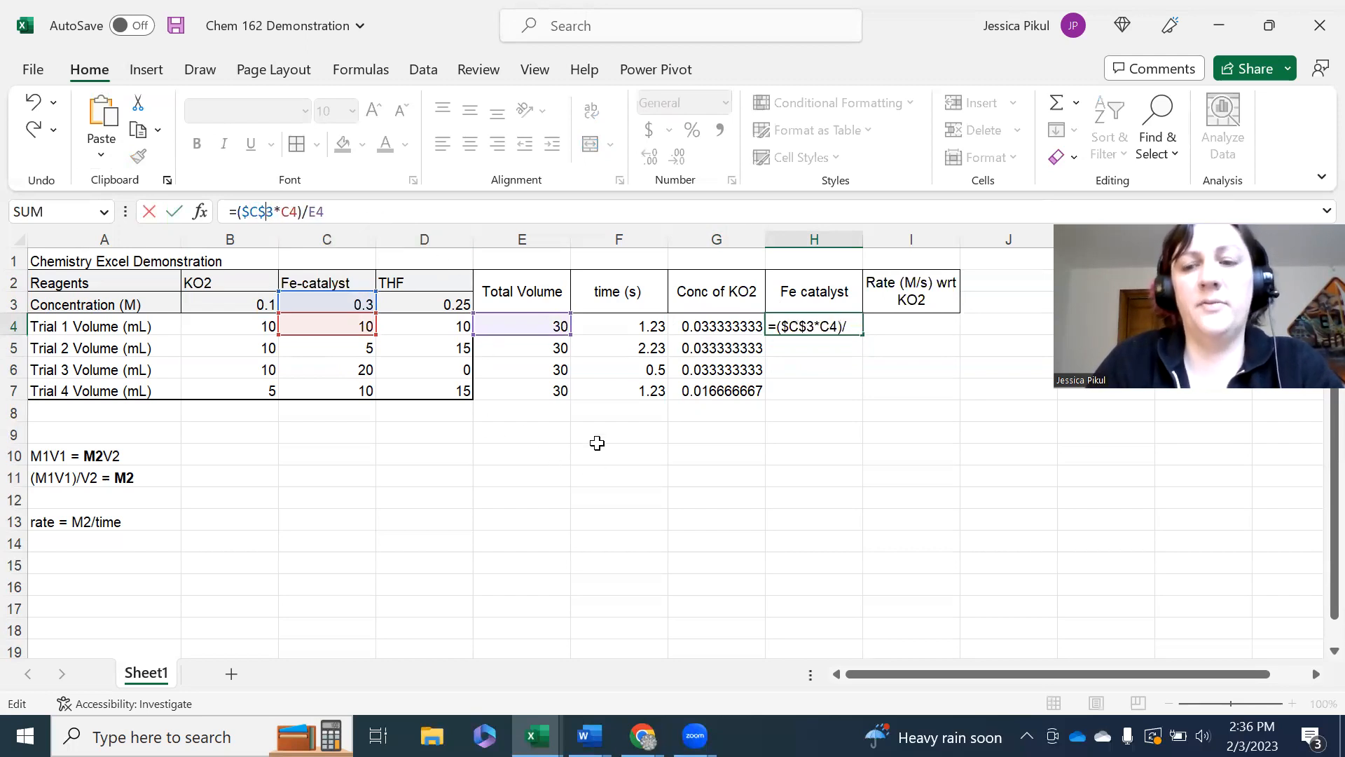
pyautogui.press('Return')
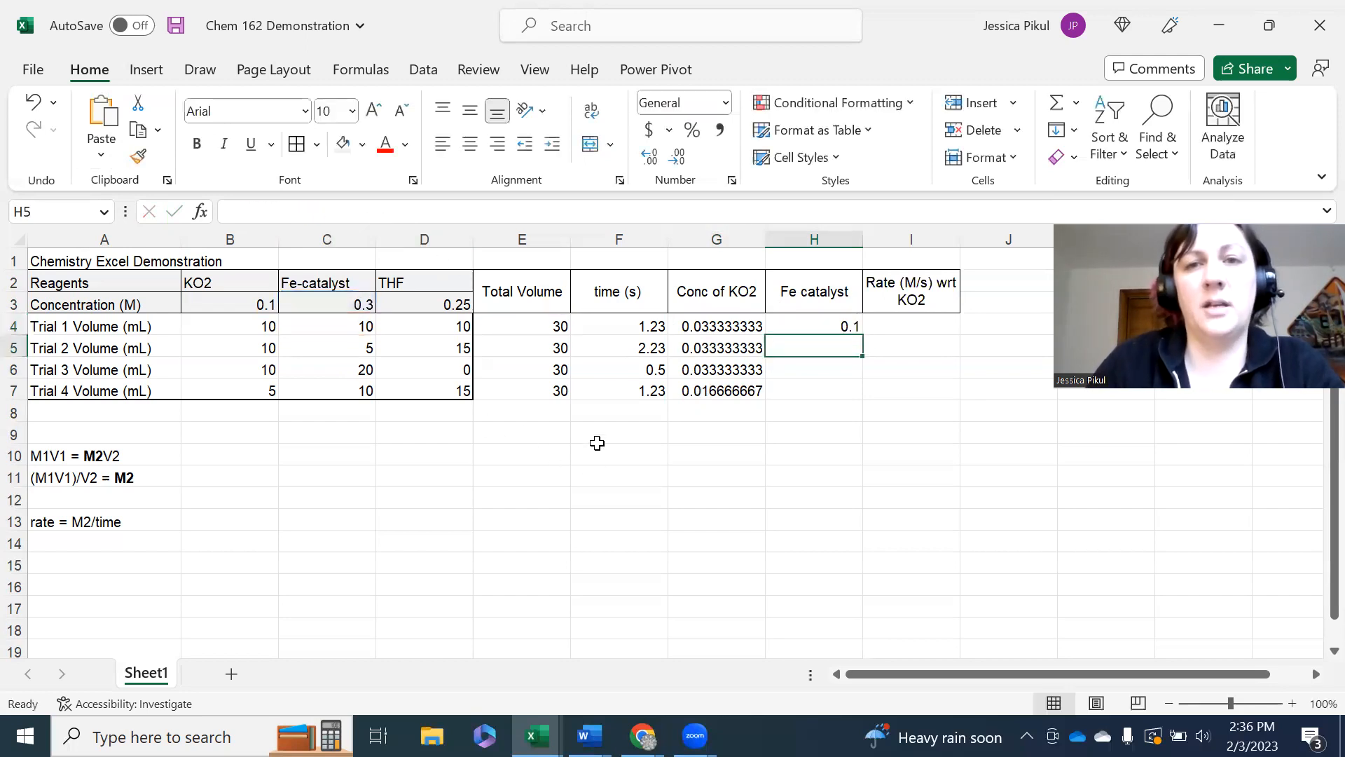
# Step: Fill the Fe catalyst concentration formula from H4 down through H7
pyautogui.click(839, 322)
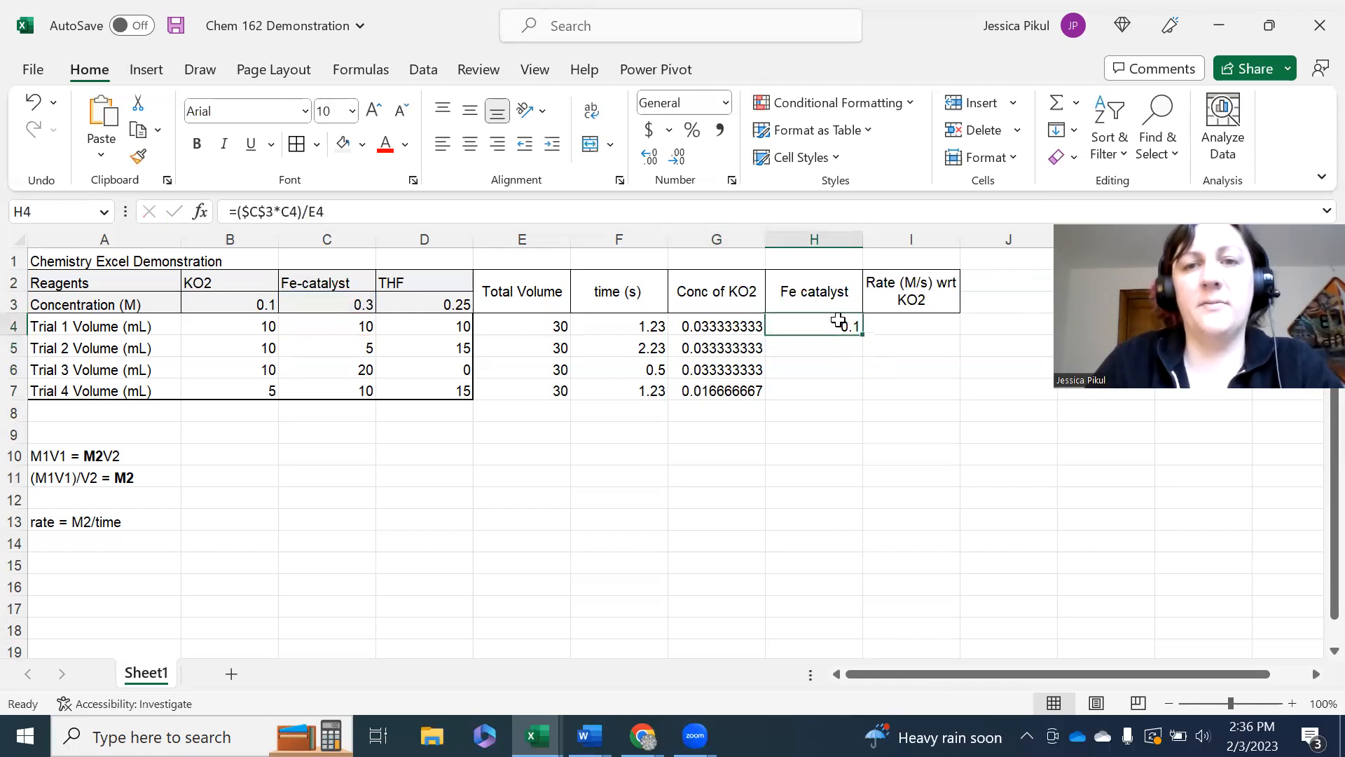
pyautogui.moveTo(839, 320); pyautogui.dragTo(847, 387)
pyautogui.click(1062, 137)
pyautogui.click(1090, 148)
pyautogui.click(858, 518)
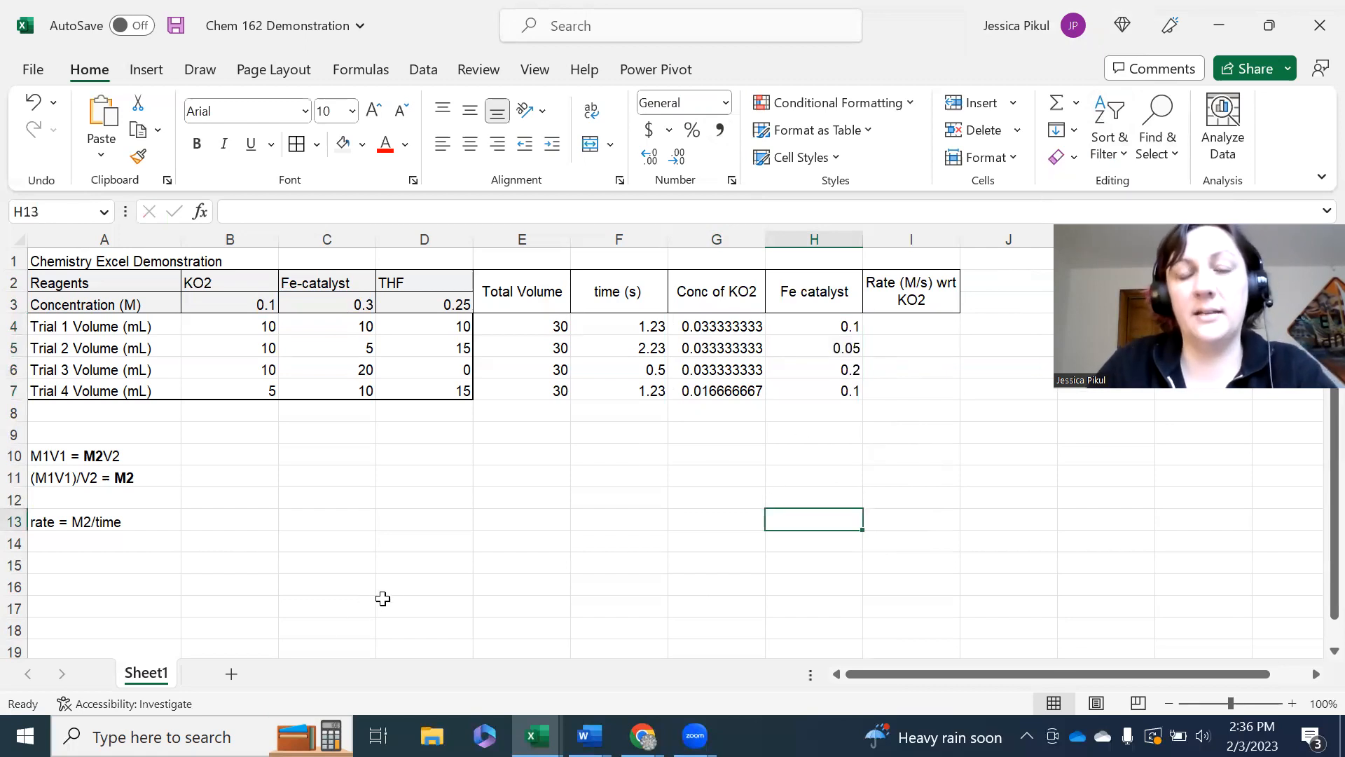
# Step: Replace "catalyst" in the C2 reagent header so it reads "Fe-compound"
pyautogui.doubleClick(349, 290)
pyautogui.doubleClick(316, 284)
pyautogui.doubleClick(315, 284)
pyautogui.write('compound')
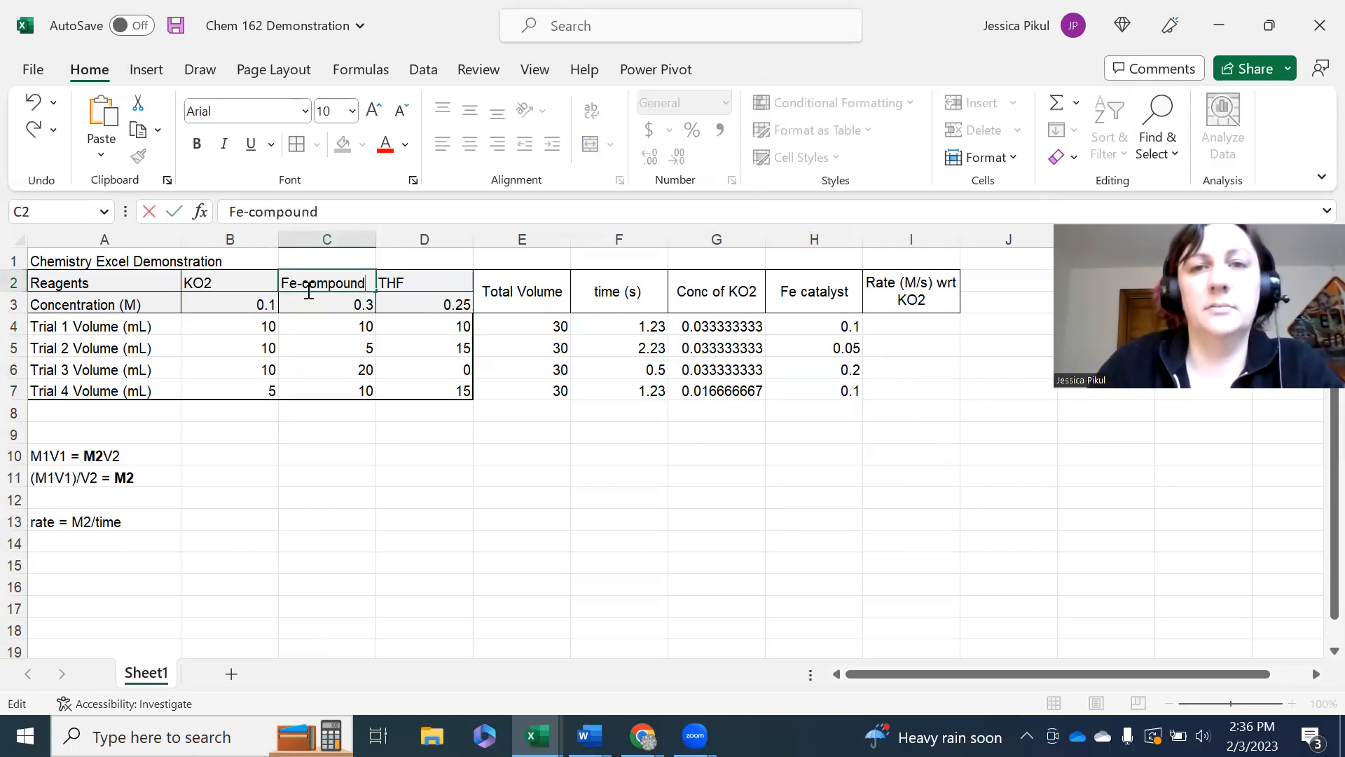
pyautogui.click(850, 511)
# Step: Replace "catalyst" in the H2 column header so it reads "Fe compound"
pyautogui.doubleClick(825, 293)
pyautogui.doubleClick(824, 290)
pyautogui.write('compound')
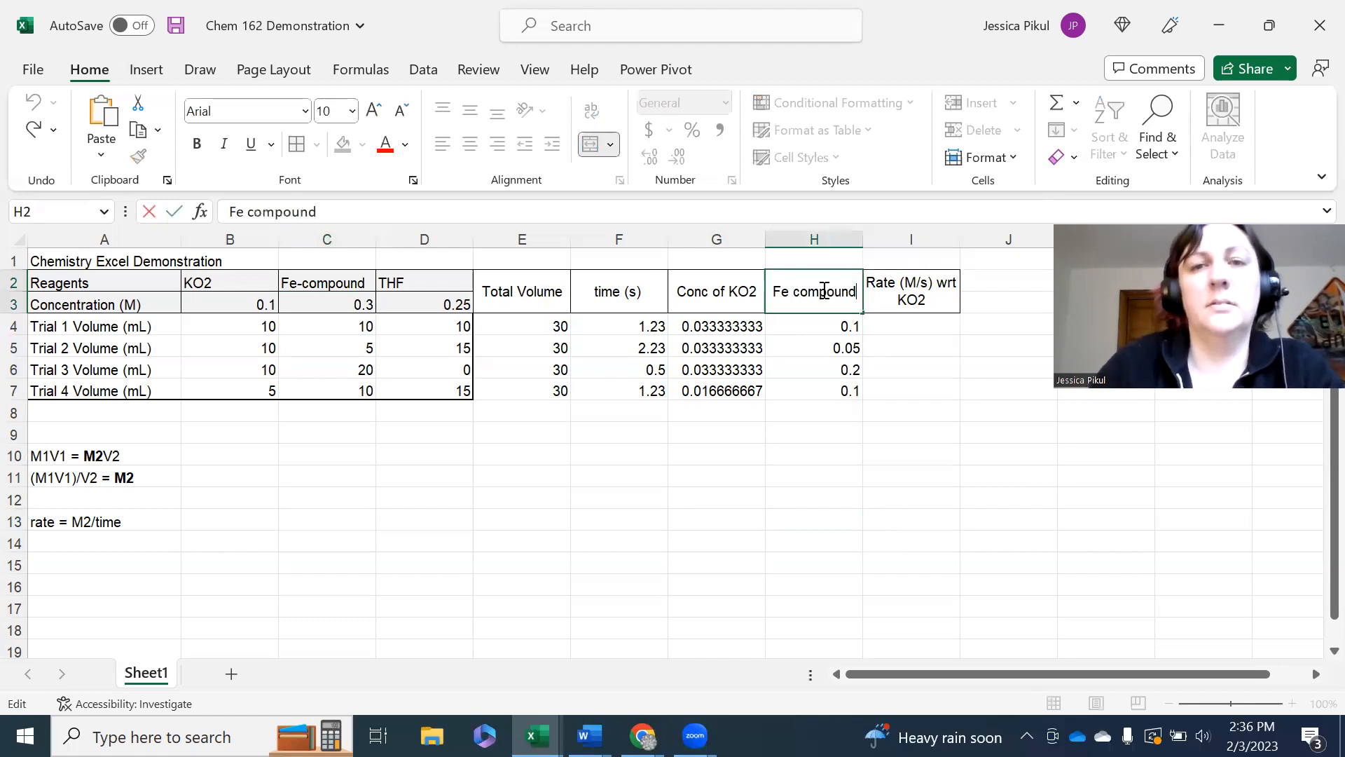
pyautogui.click(884, 563)
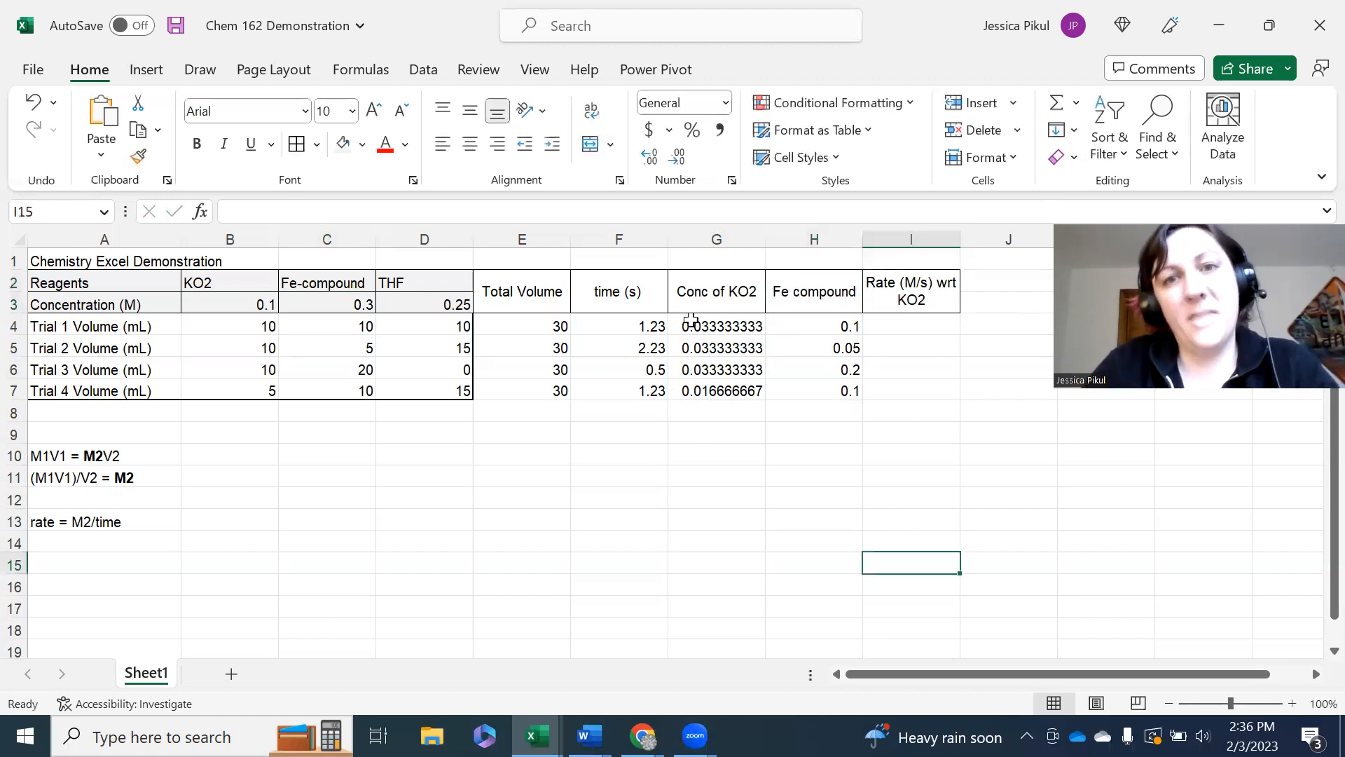
pyautogui.click(989, 280)
pyautogui.click(940, 284)
pyautogui.rightClick(940, 284)
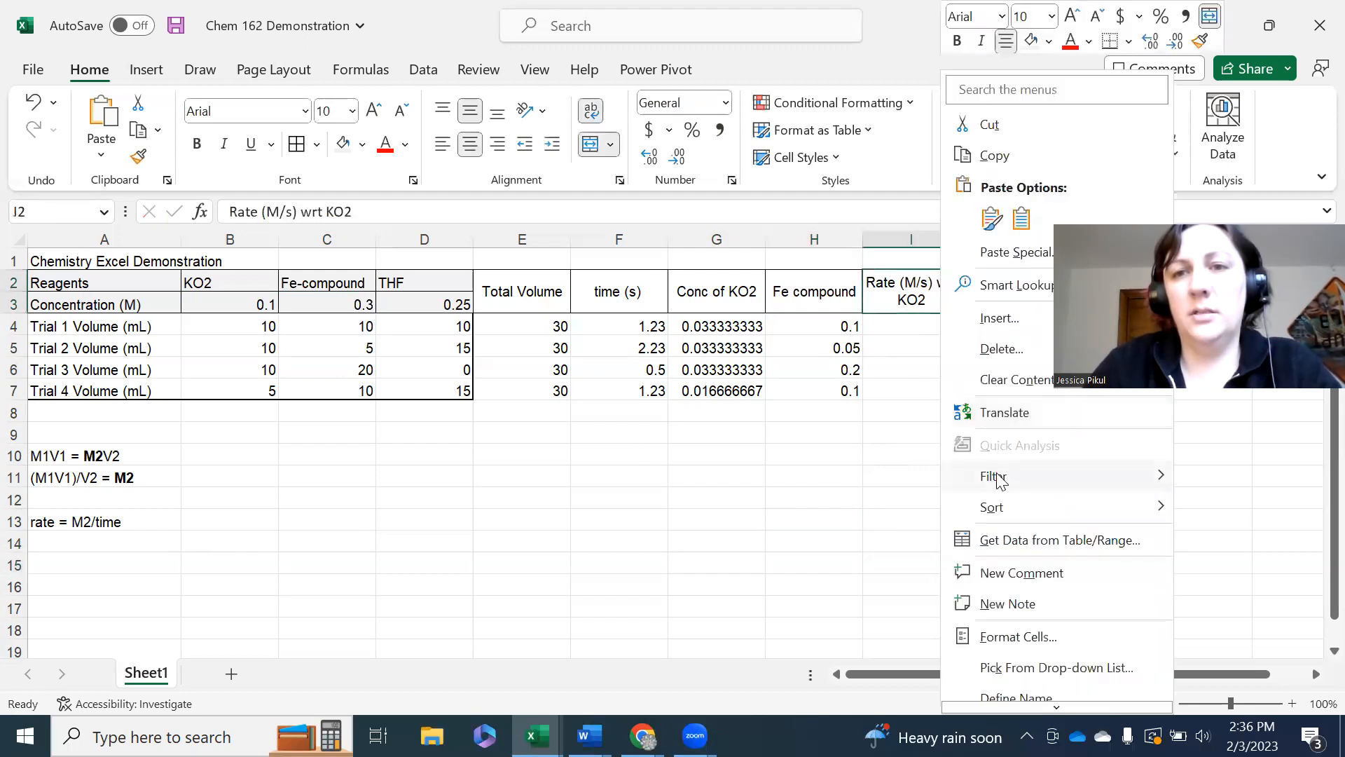
pyautogui.click(990, 320)
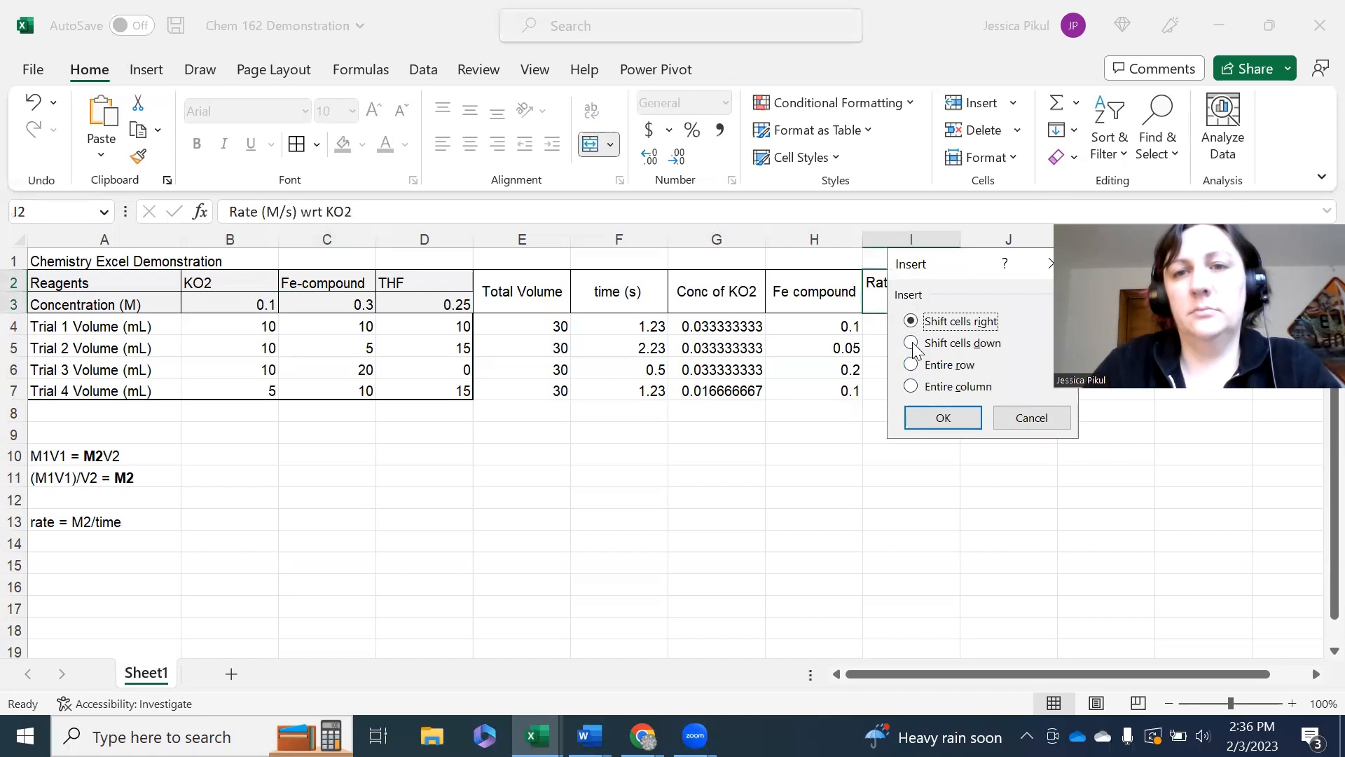
pyautogui.click(1035, 417)
pyautogui.click(1009, 606)
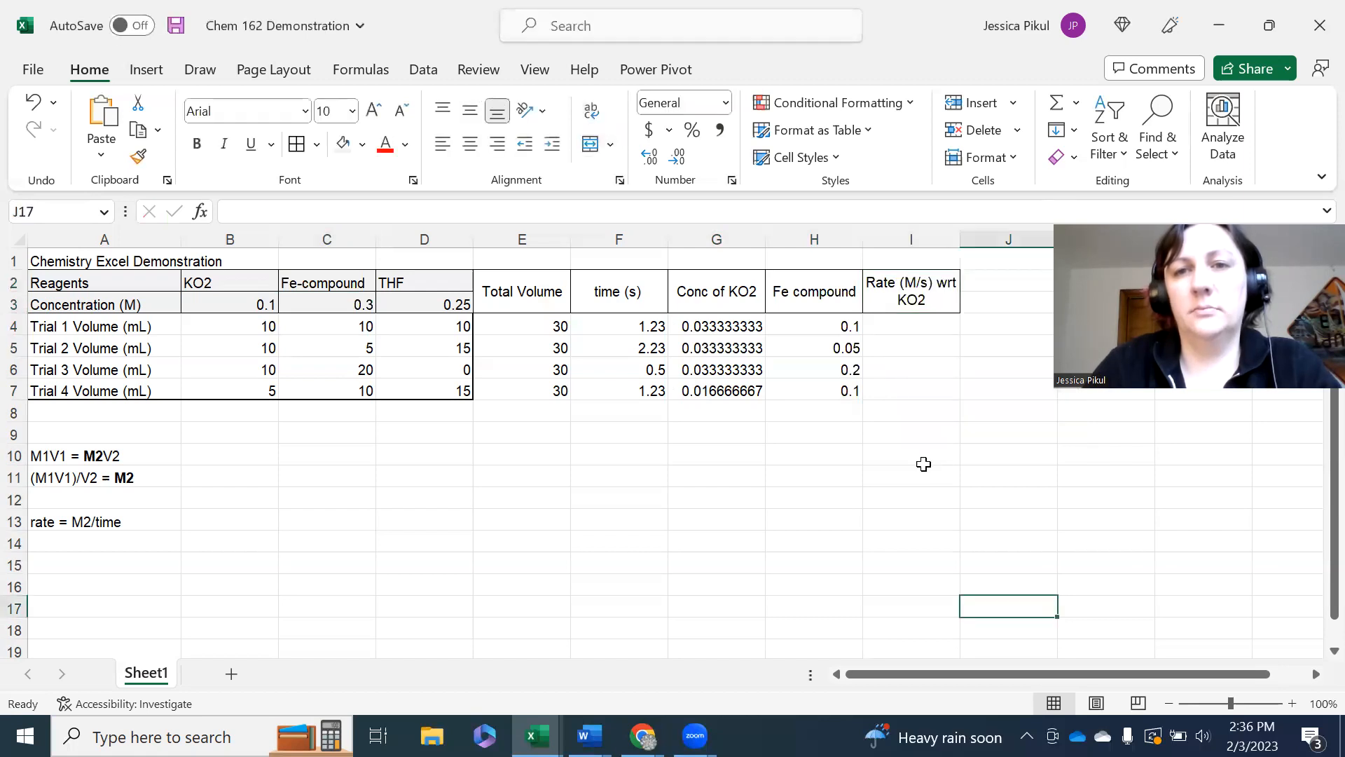
# Step: Enter the trial 1 rate formula with respect to KO2 in I4 as =G4/F4
pyautogui.click(913, 321)
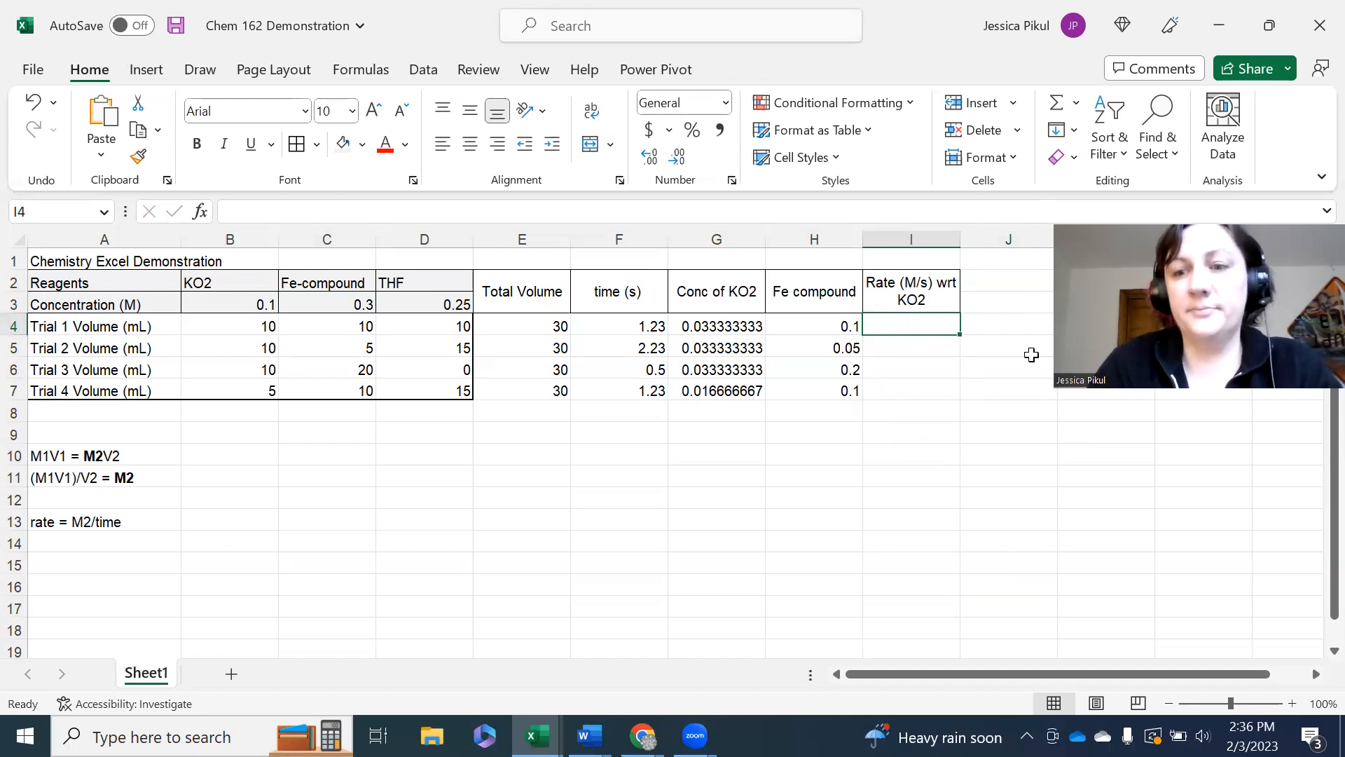
pyautogui.write('=')
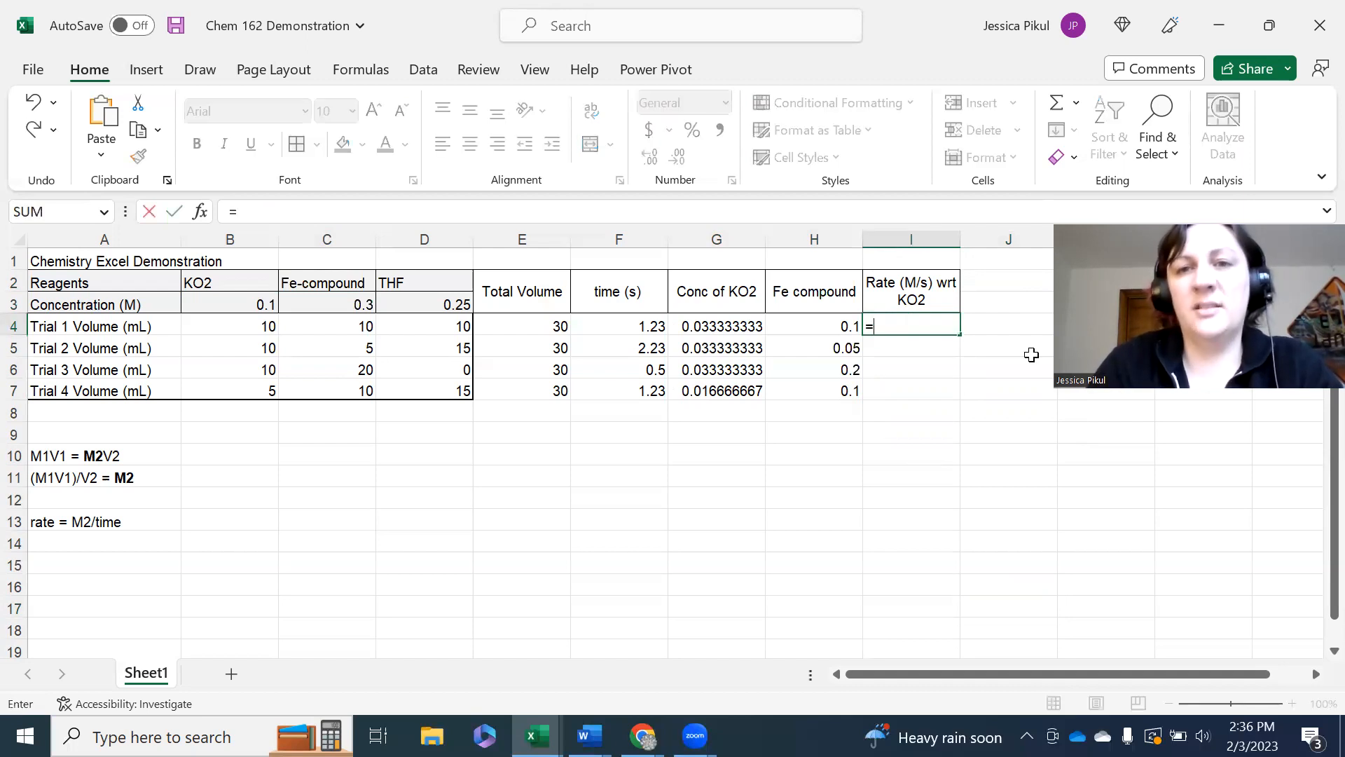
pyautogui.click(761, 319)
pyautogui.write('/')
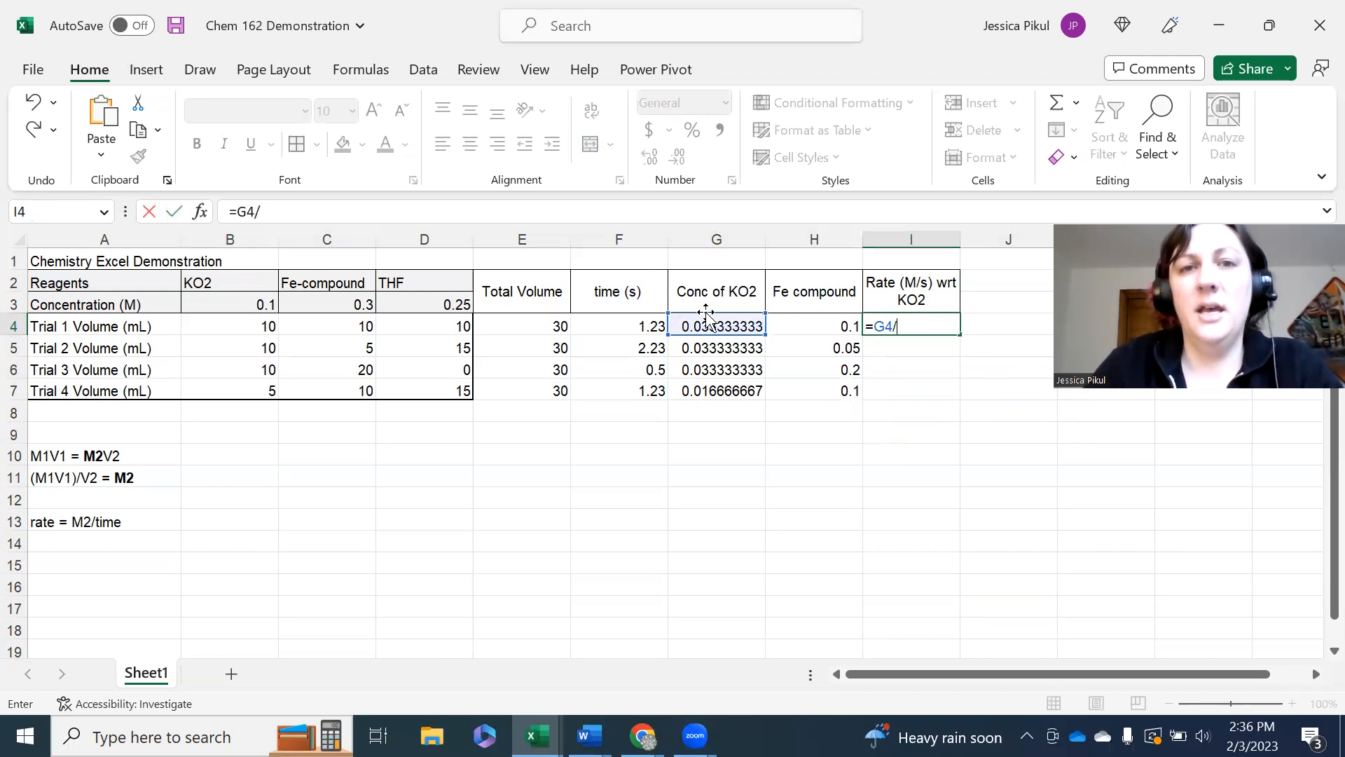
pyautogui.click(629, 326)
pyautogui.press('Return')
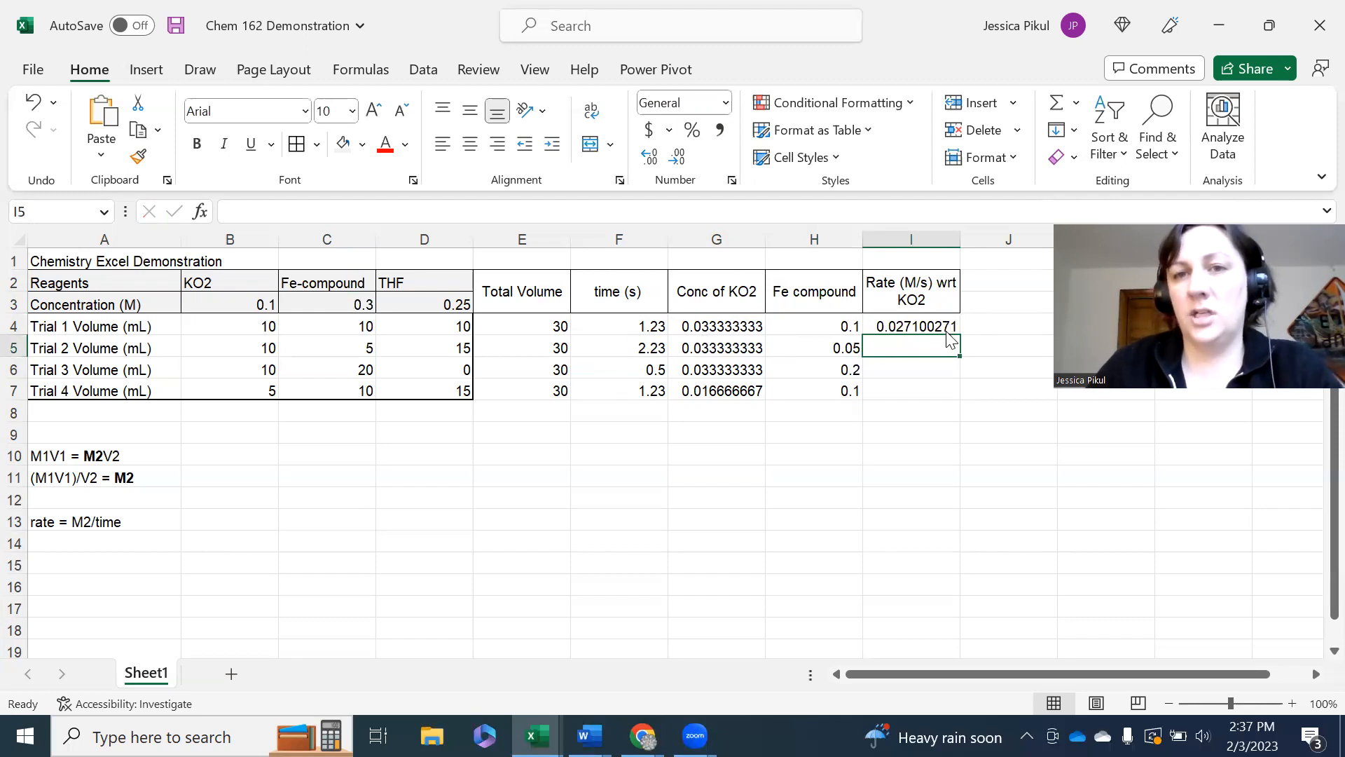
# Step: Fill the KO2 rate formula from I4 down through I7
pyautogui.moveTo(945, 322); pyautogui.dragTo(943, 390)
pyautogui.click(1065, 130)
pyautogui.click(1068, 163)
pyautogui.click(896, 475)
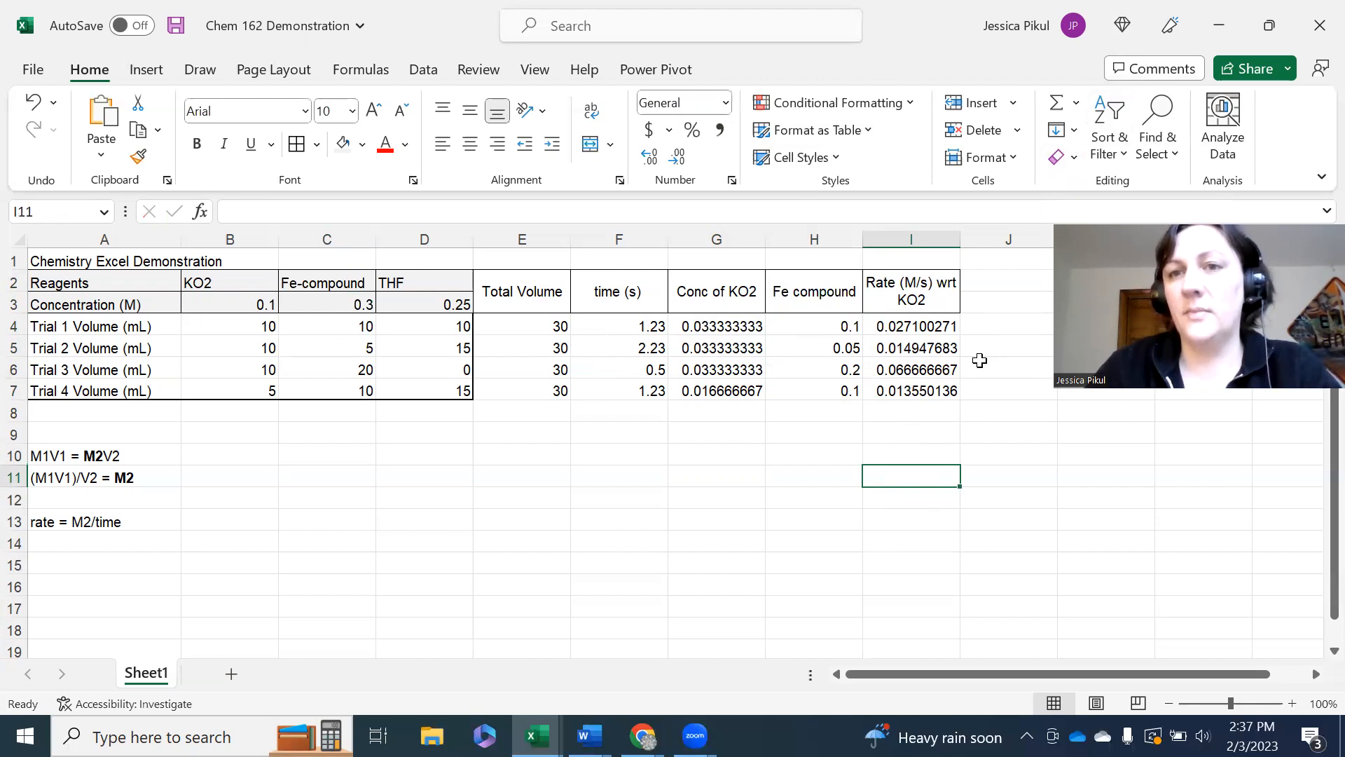
# Step: Enter the column header "Rate (M/s) wrt Fe compound" in J2
pyautogui.click(998, 286)
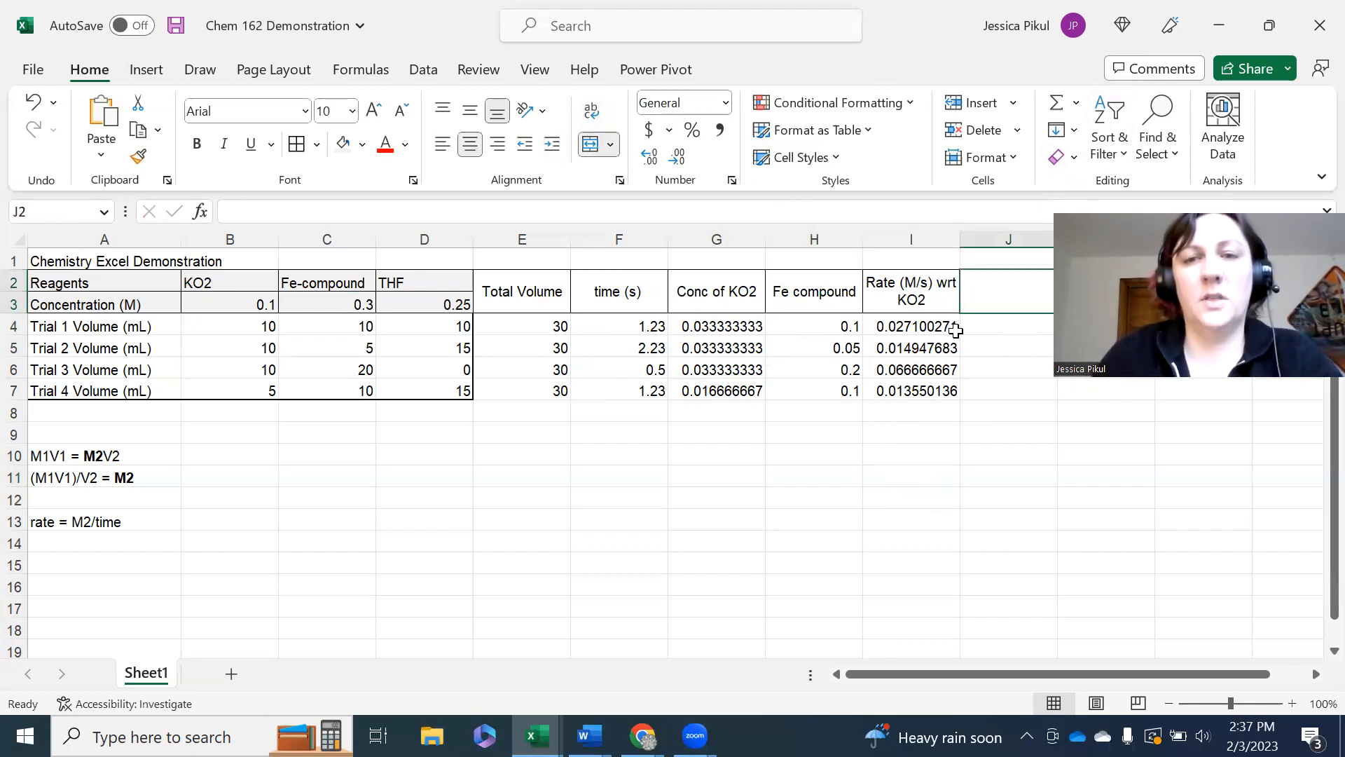
pyautogui.write('Rate of')
pyautogui.press('BackSpace')
pyautogui.press('BackSpace')
pyautogui.write('(M/s)')
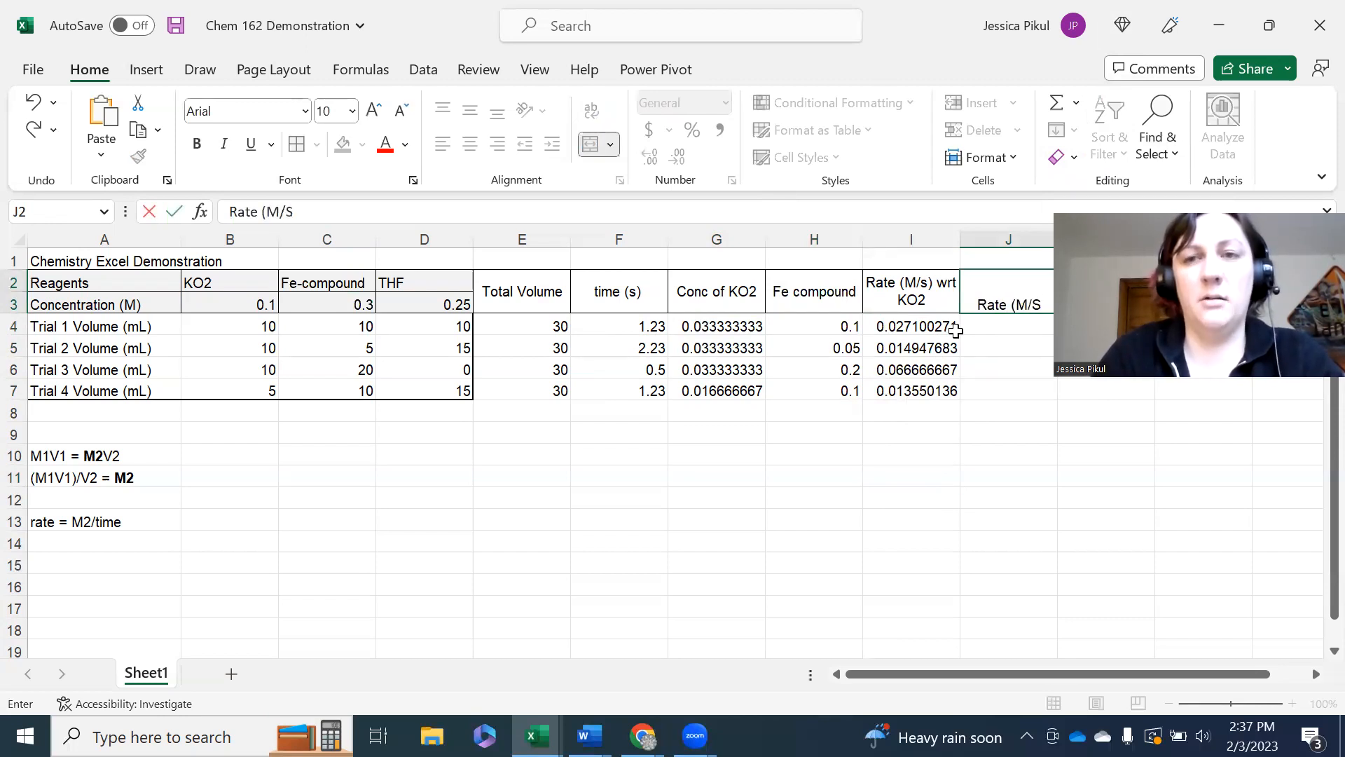
pyautogui.write(' wr')
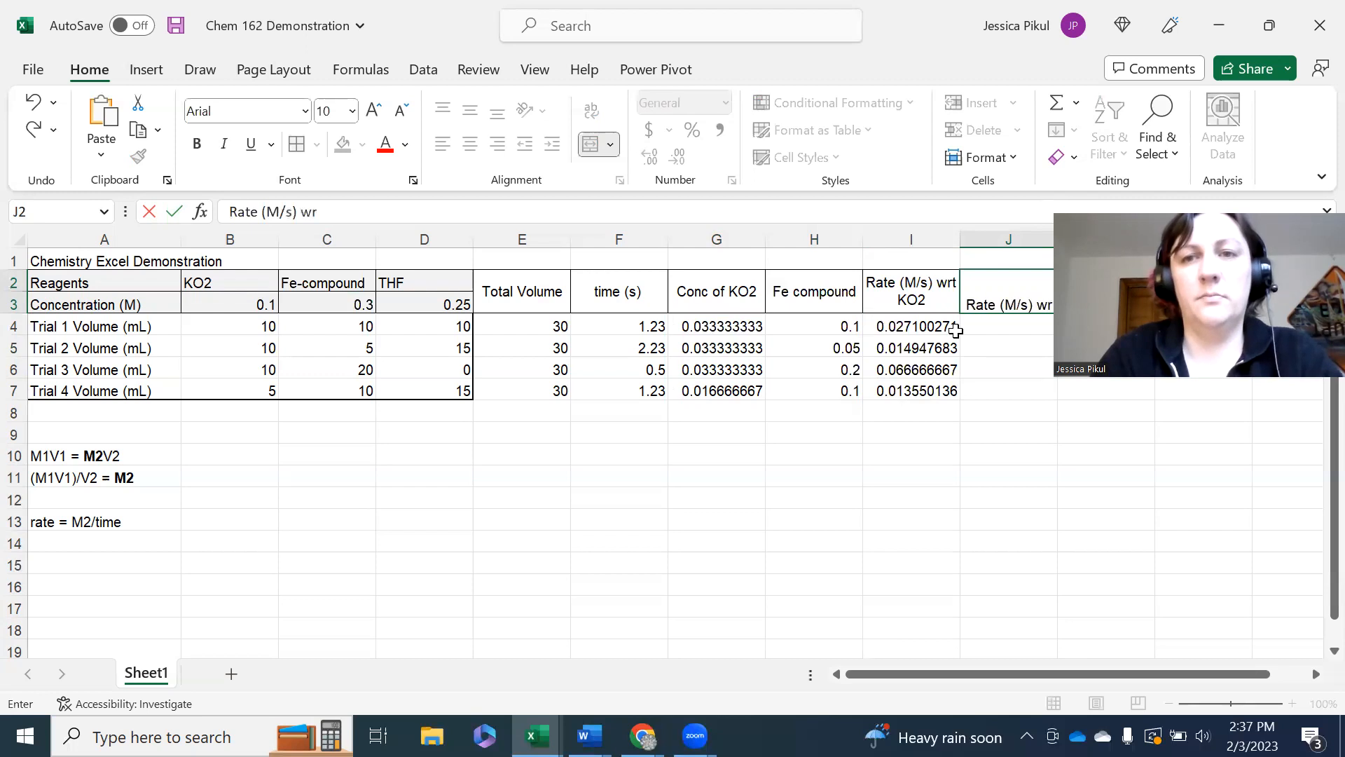
pyautogui.write('t Fe compound')
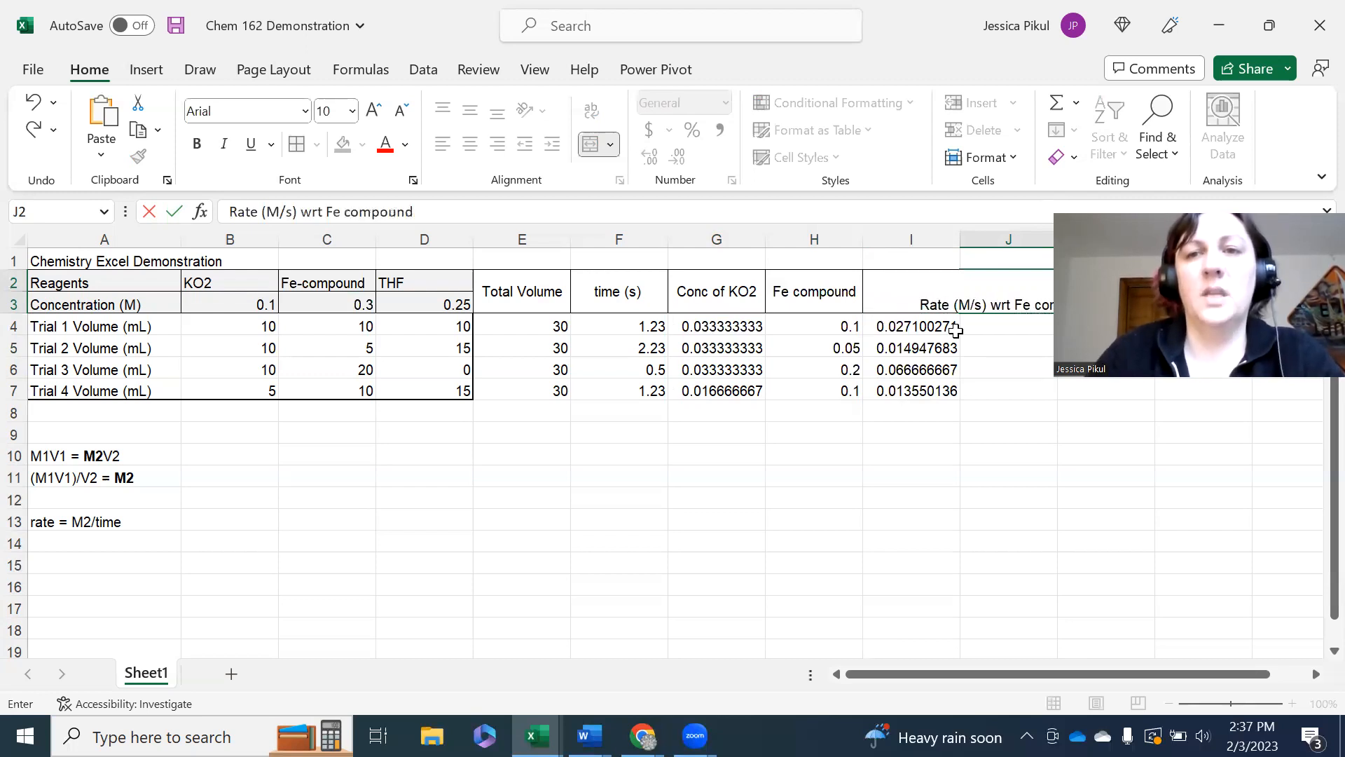
# Step: Middle-align the Fe compound rate header in J2 vertically and wrap its text
pyautogui.click(1001, 274)
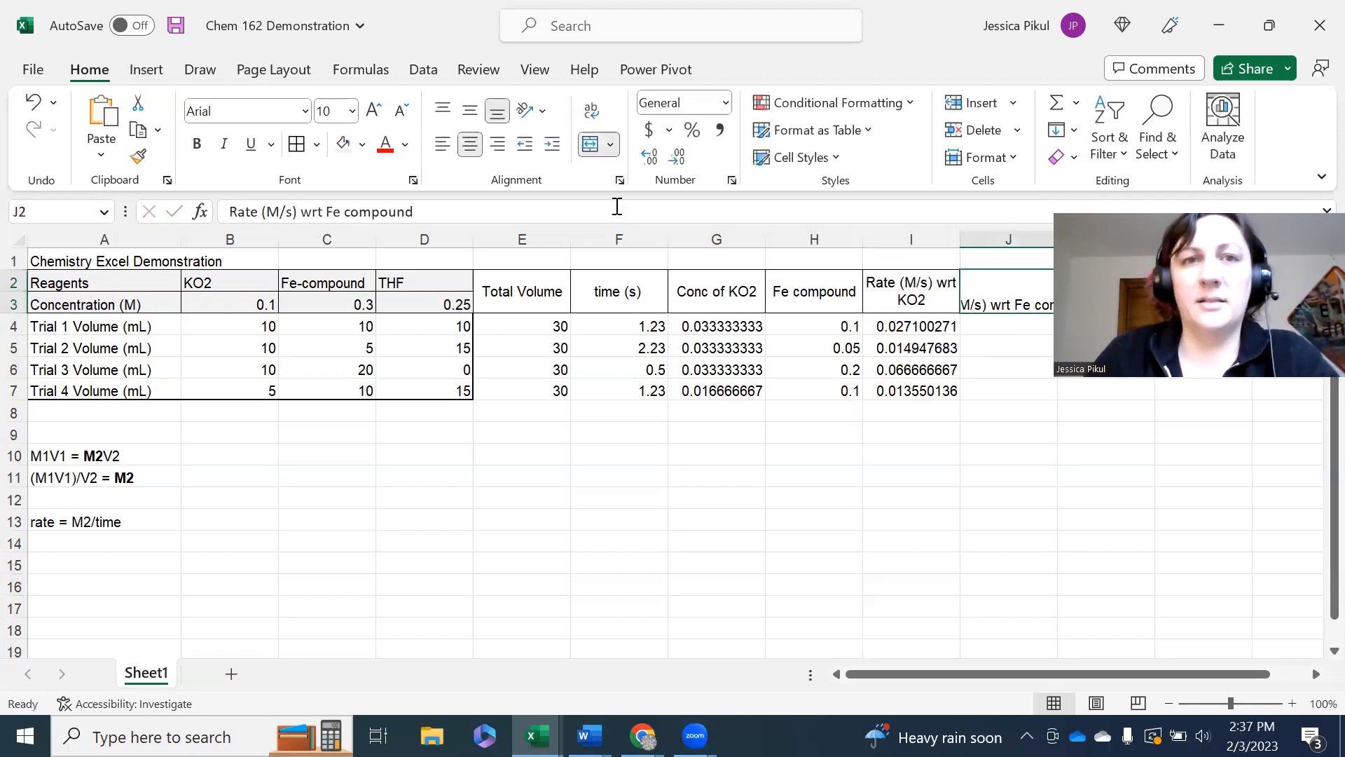
pyautogui.click(469, 110)
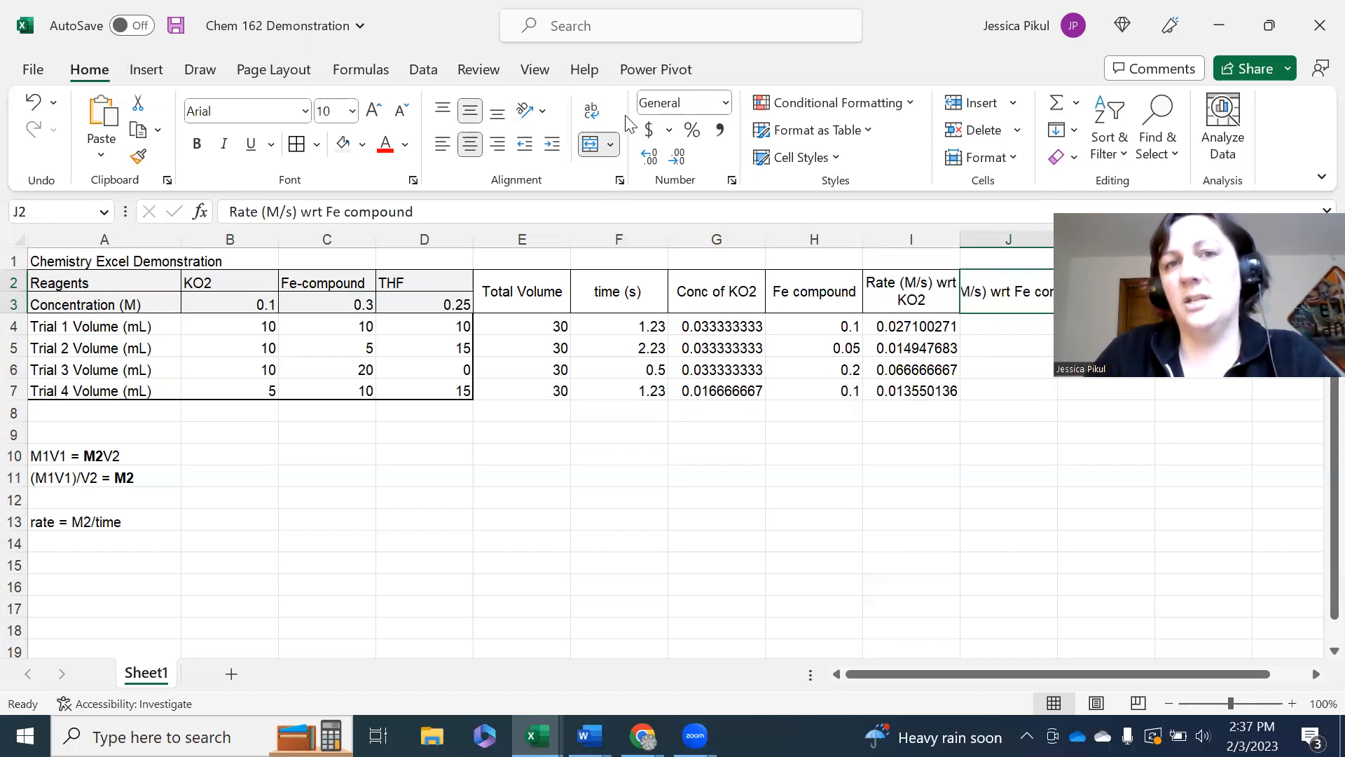
pyautogui.click(591, 119)
pyautogui.click(1034, 452)
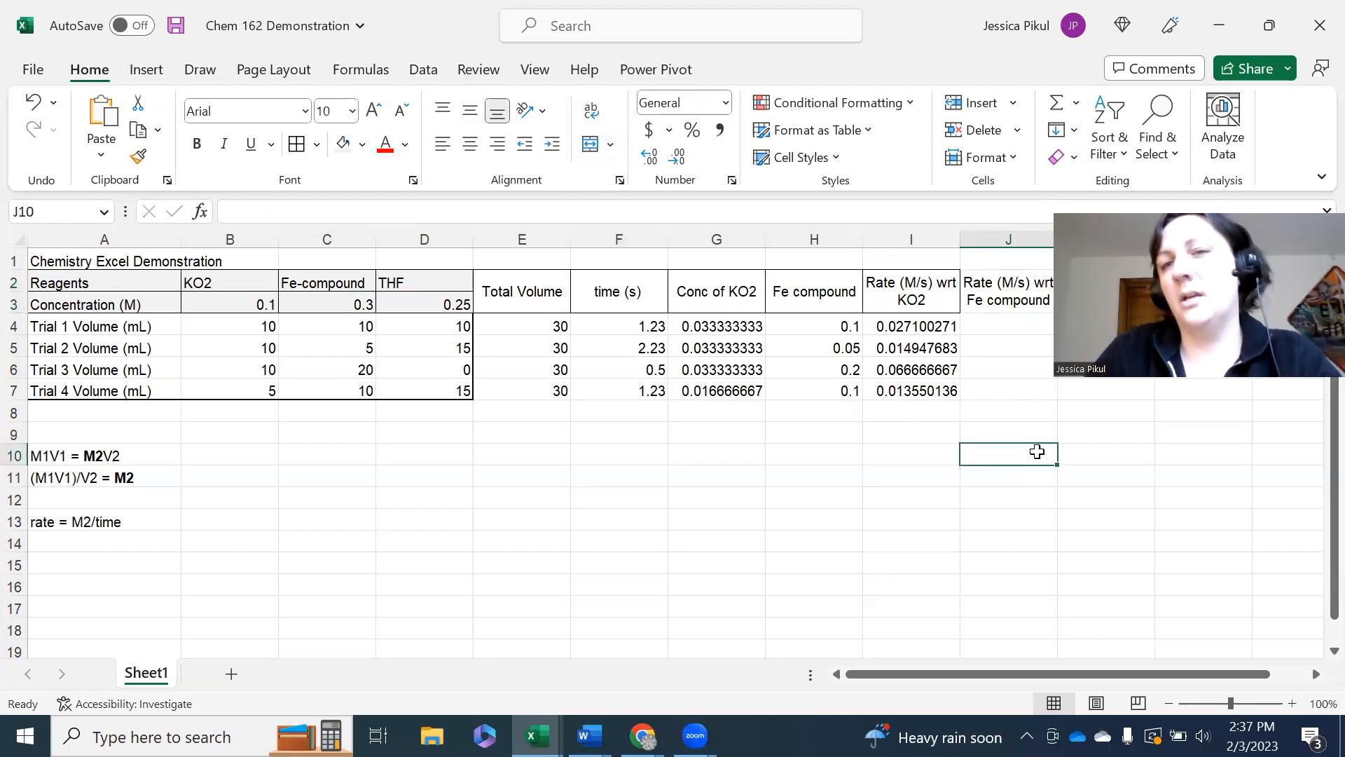
pyautogui.click(1020, 333)
pyautogui.click(1015, 301)
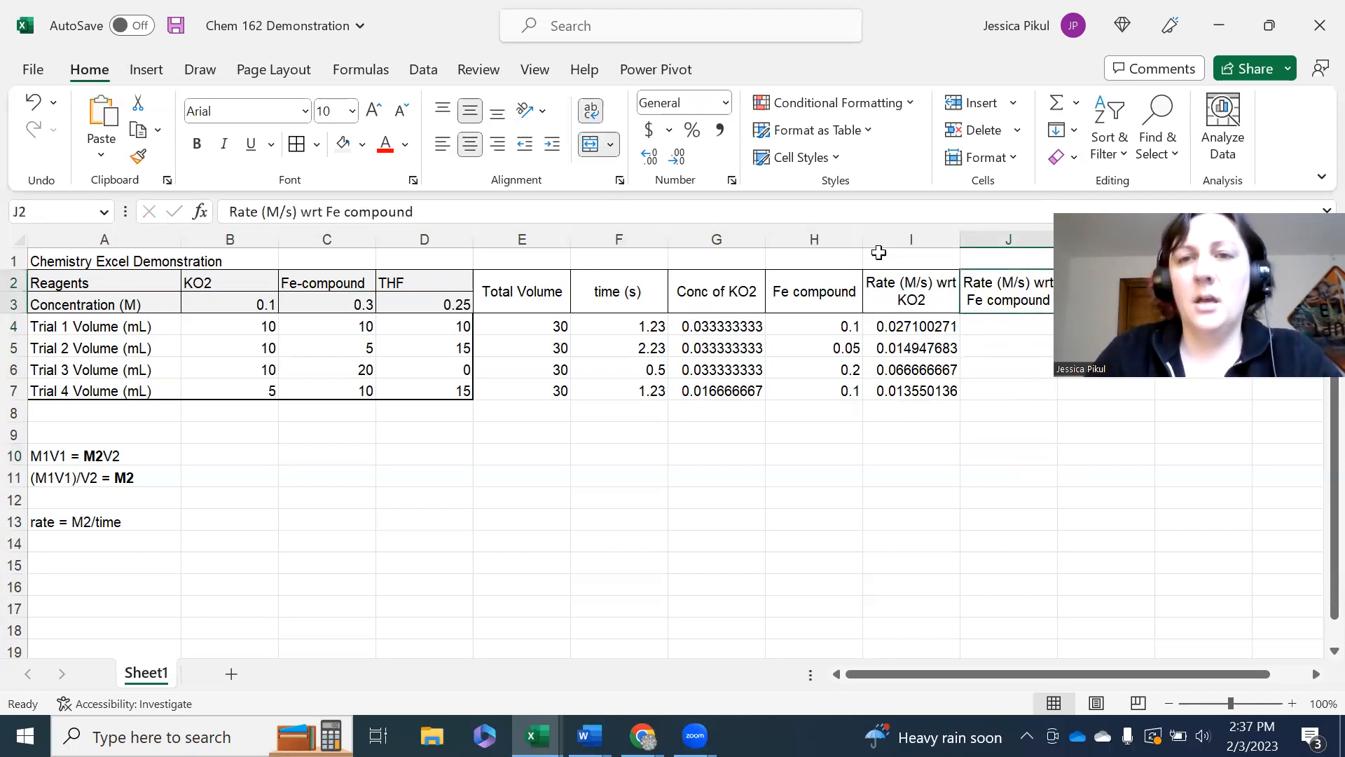
pyautogui.click(317, 144)
pyautogui.click(317, 143)
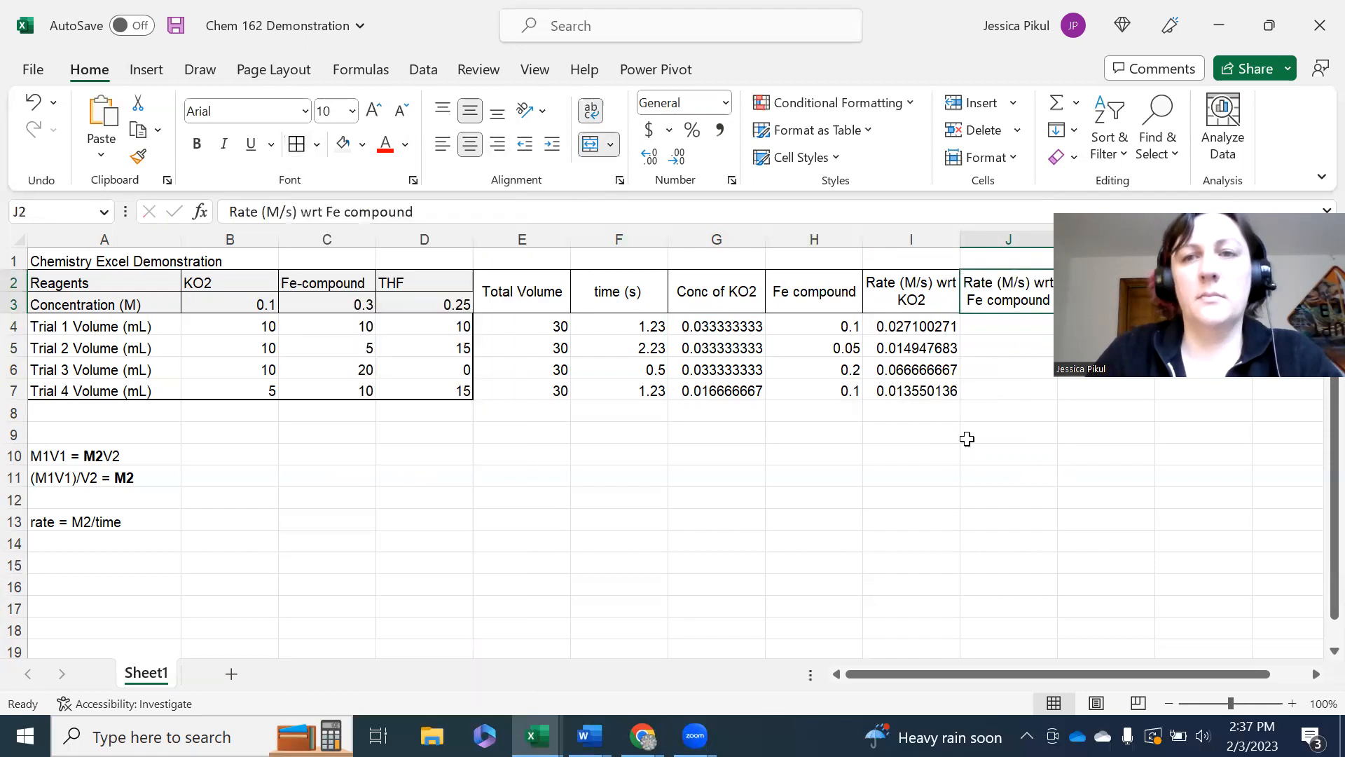
pyautogui.click(984, 456)
# Step: Enter the trial 1 rate formula with respect to the Fe compound in J4 as =H4/F4
pyautogui.click(996, 332)
pyautogui.write('=')
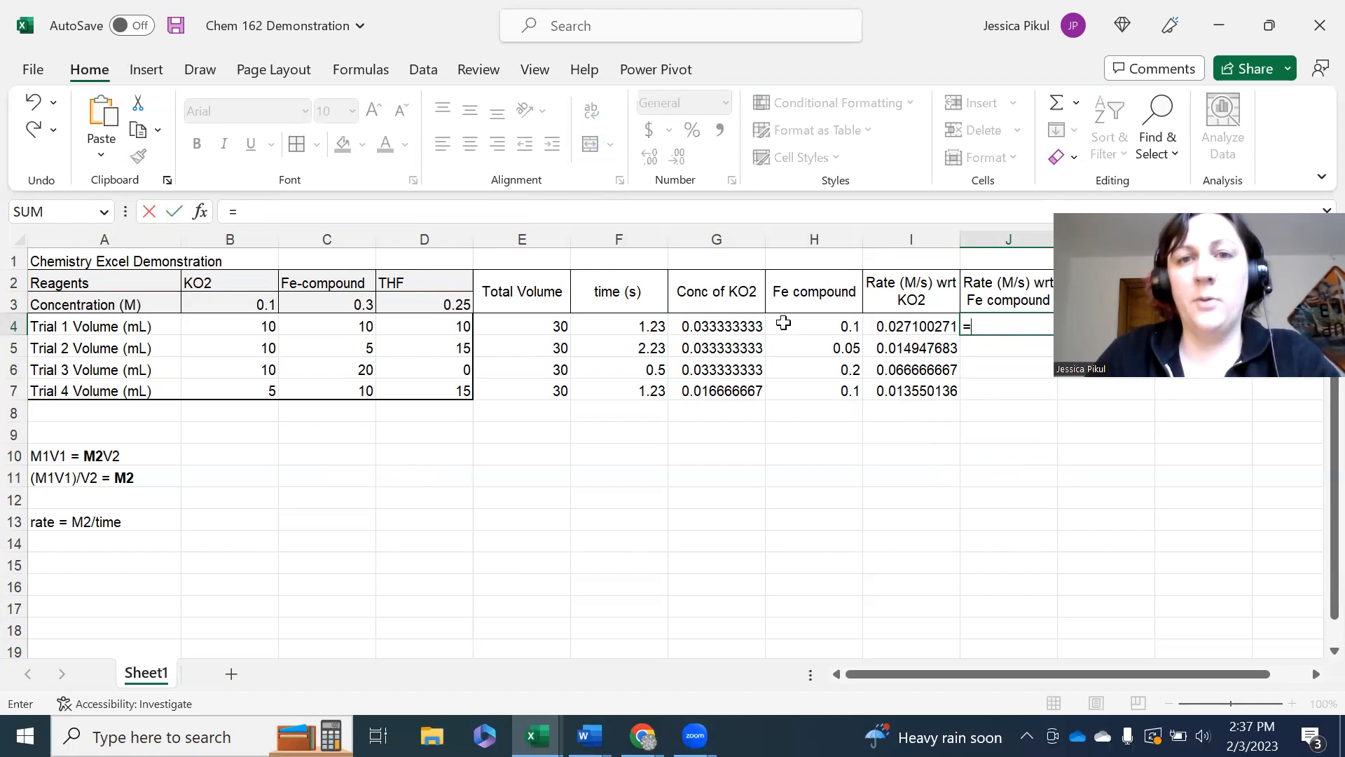
pyautogui.click(815, 323)
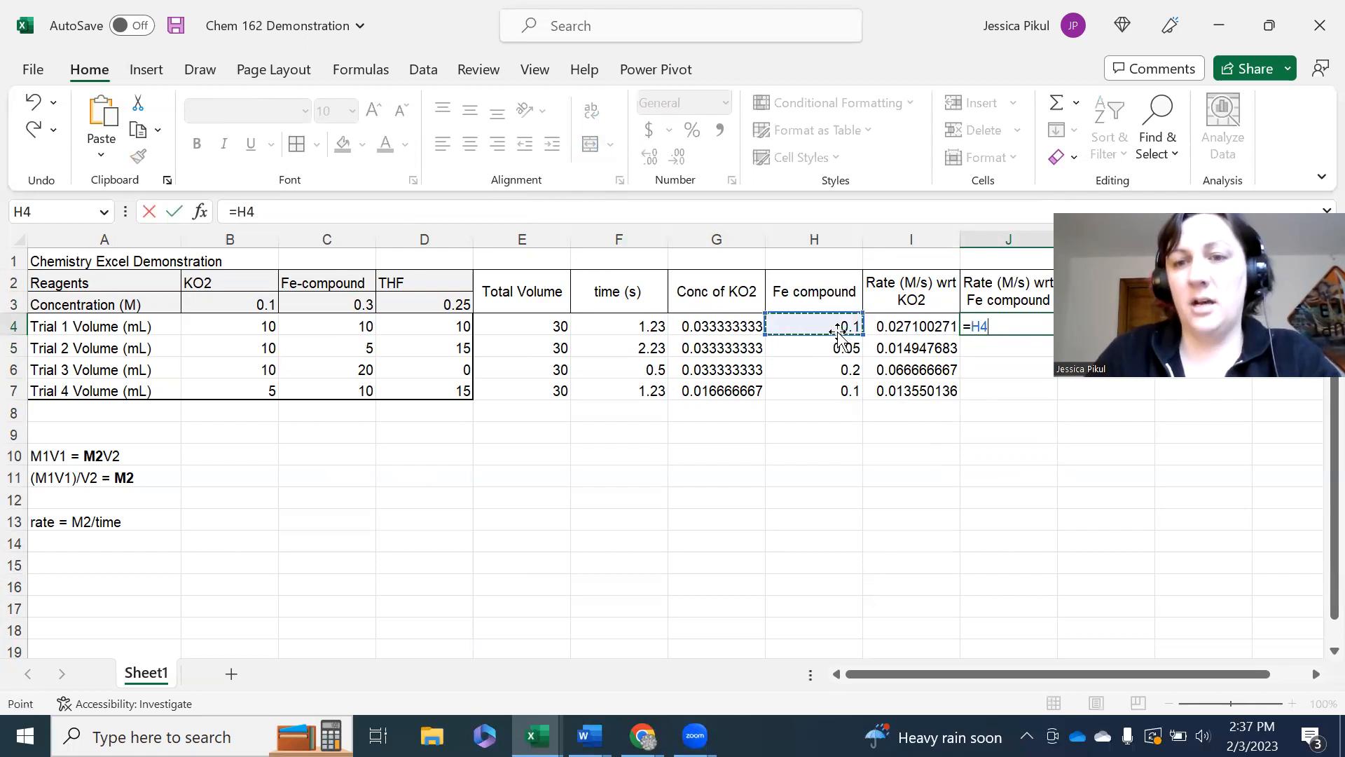
pyautogui.write('/')
pyautogui.click(624, 331)
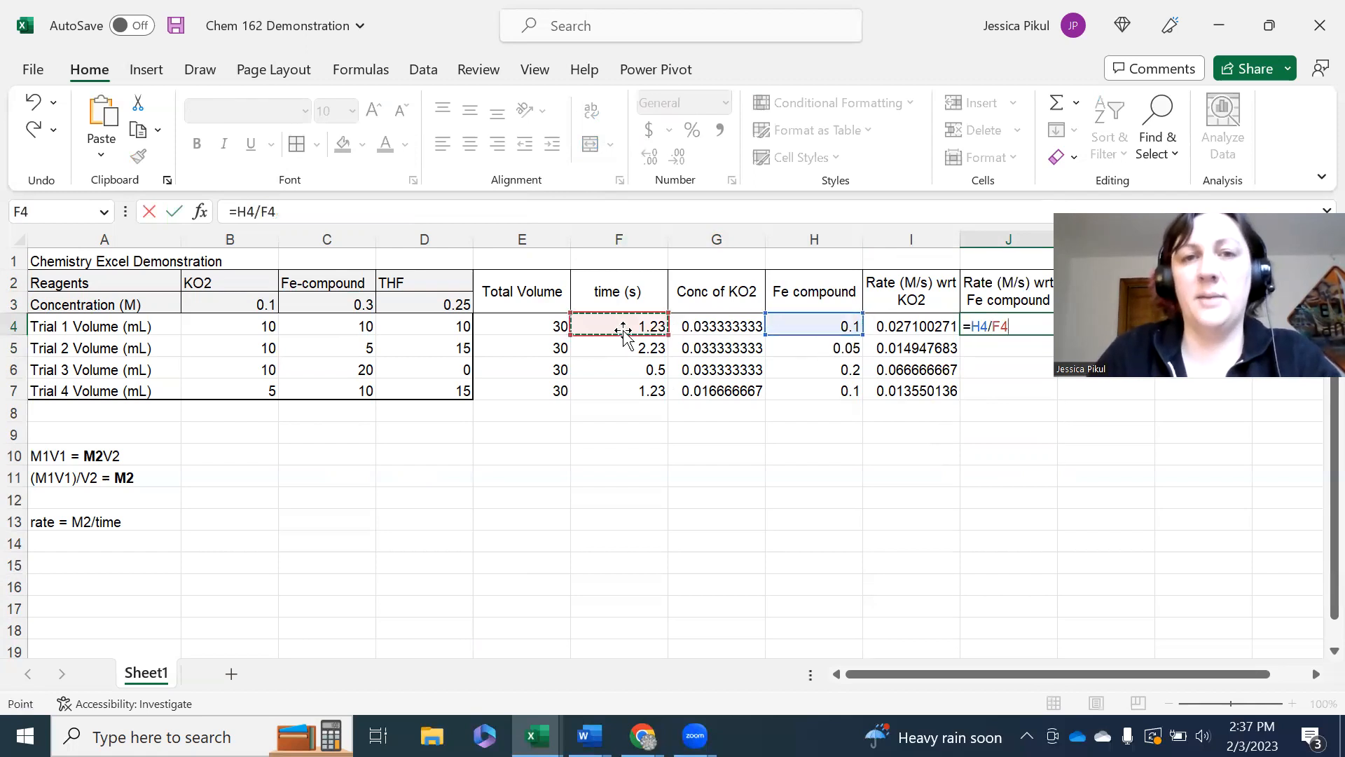
pyautogui.press('Return')
# Step: Fill the Fe compound rate formula from J4 down through J7
pyautogui.moveTo(992, 326); pyautogui.dragTo(1002, 386)
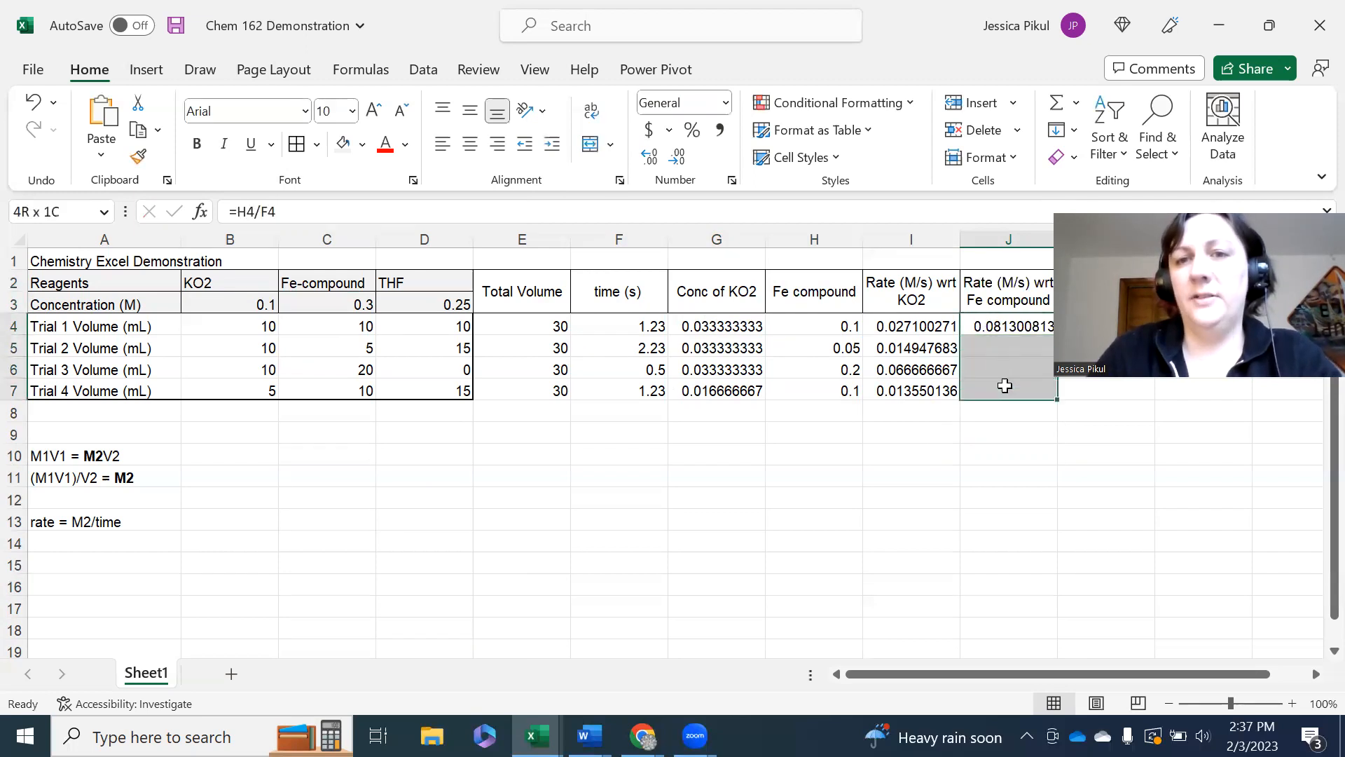
pyautogui.click(1074, 130)
pyautogui.click(1098, 159)
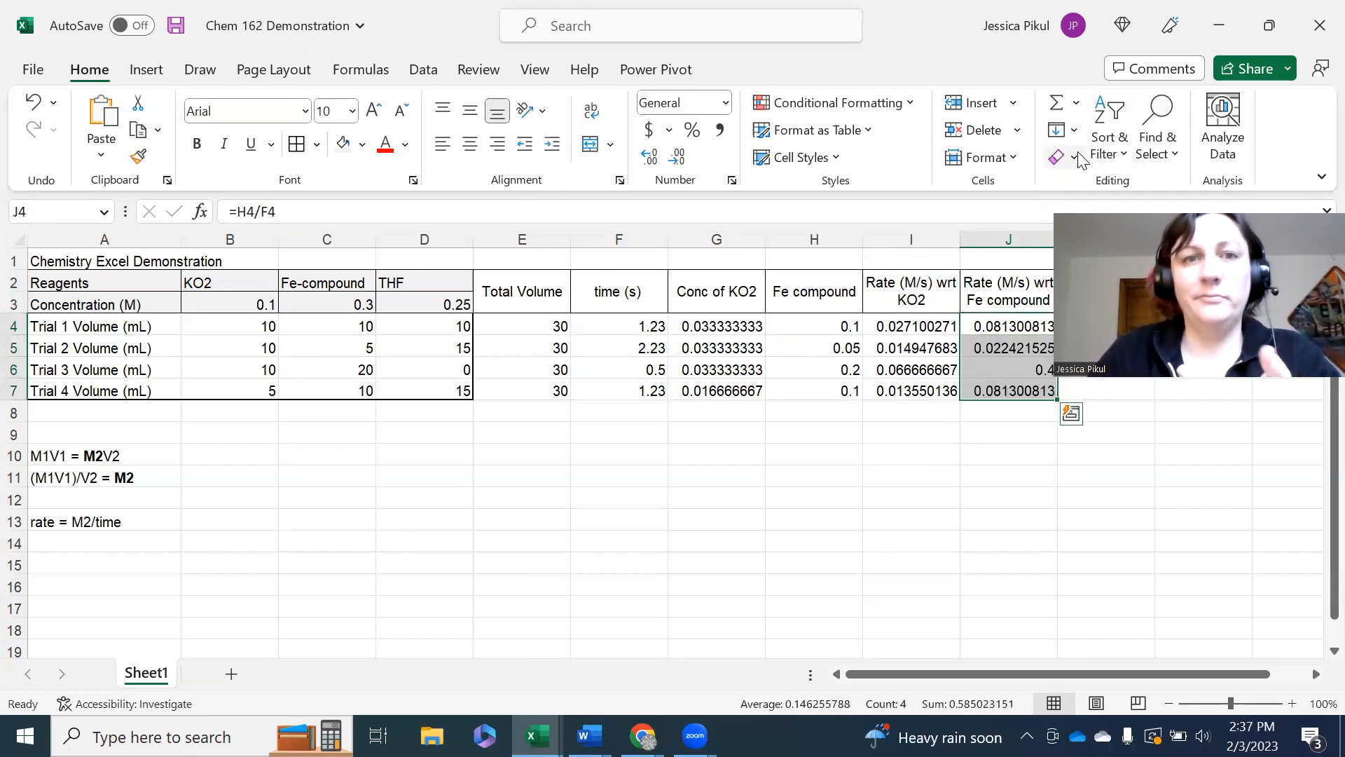
pyautogui.click(620, 521)
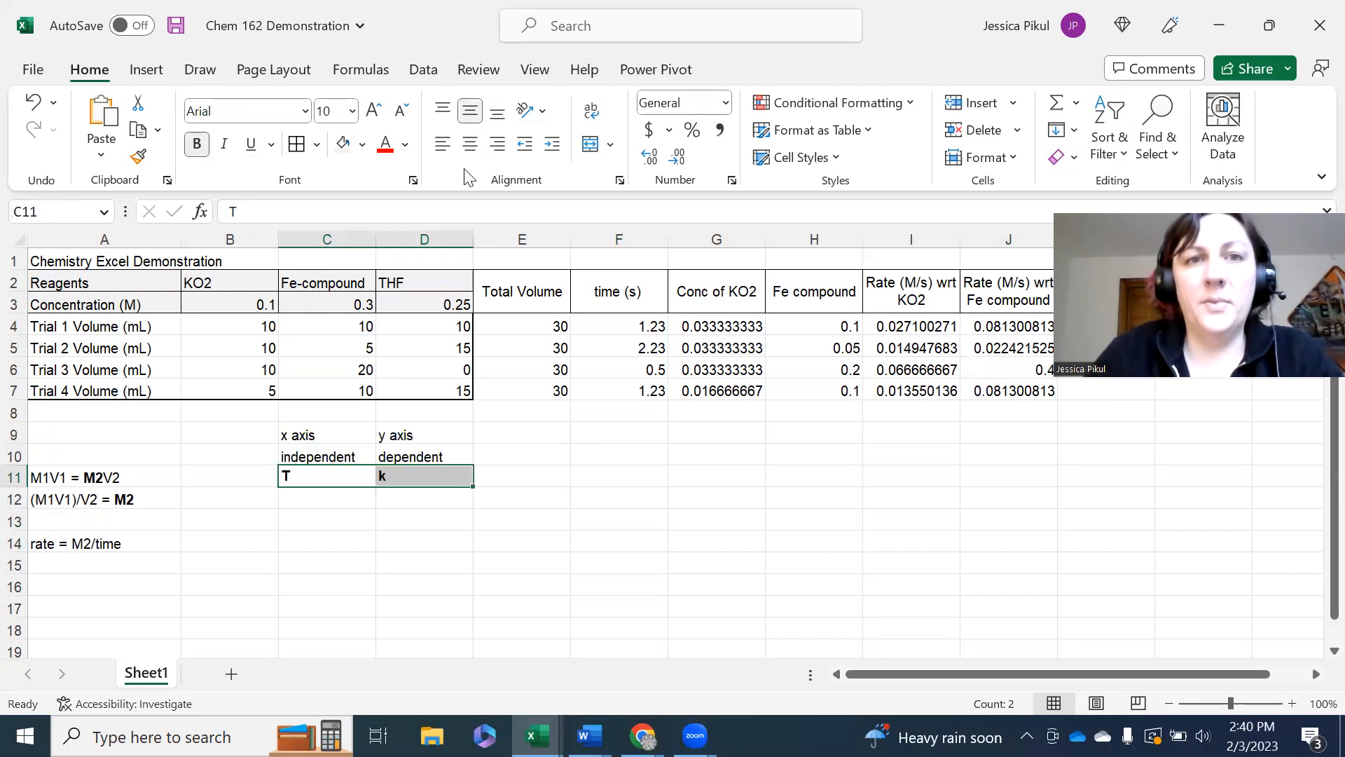
# Step: Enter the heading k in D11 and centre the T and k headings in C11:D11 horizontally
pyautogui.write('k')
pyautogui.click(469, 144)
pyautogui.click(515, 494)
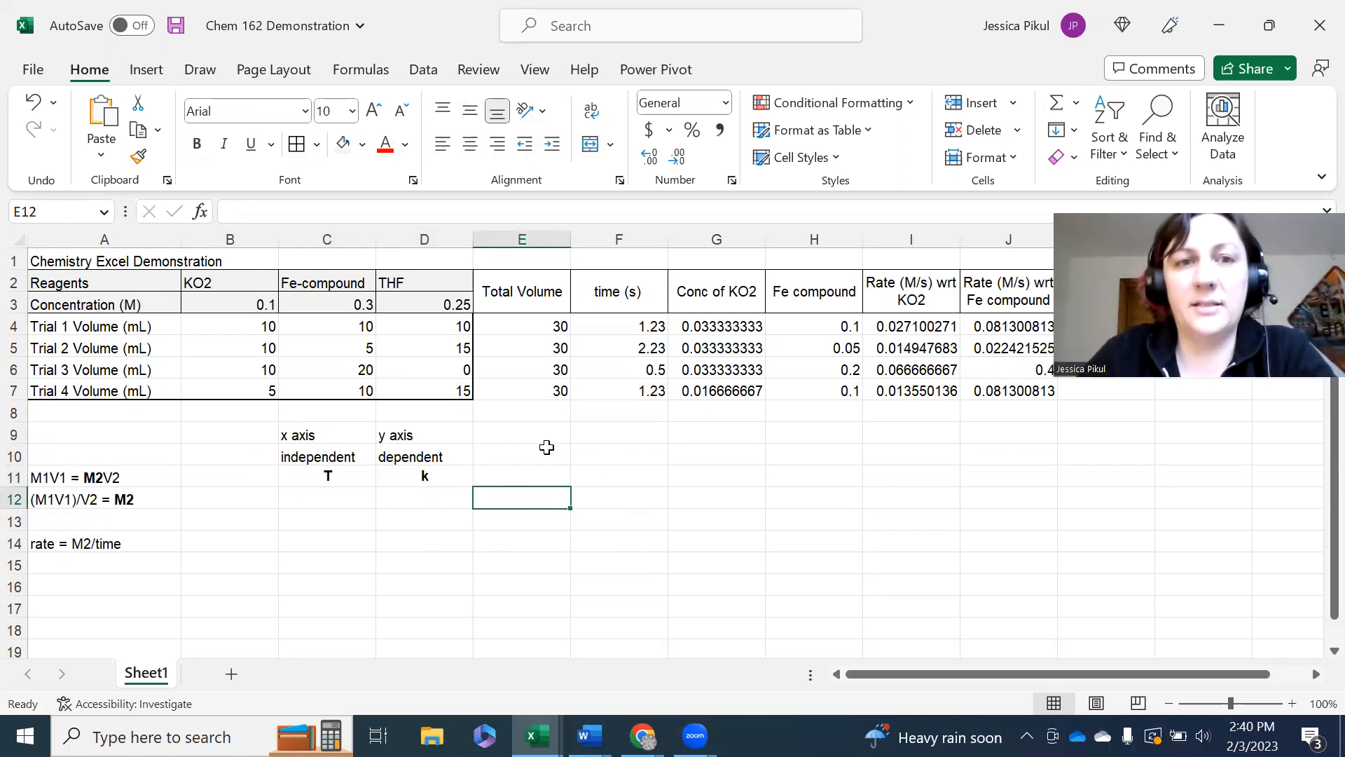
pyautogui.click(366, 471)
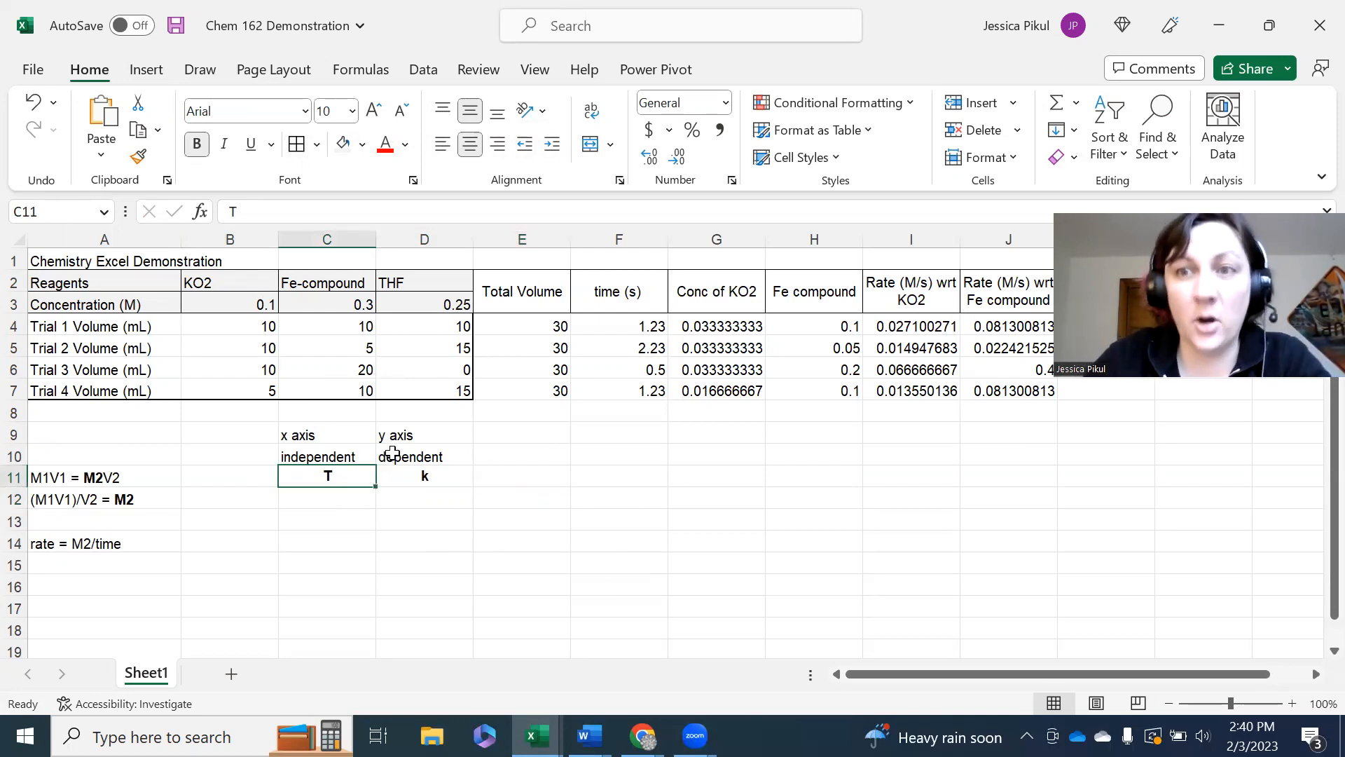
pyautogui.click(433, 482)
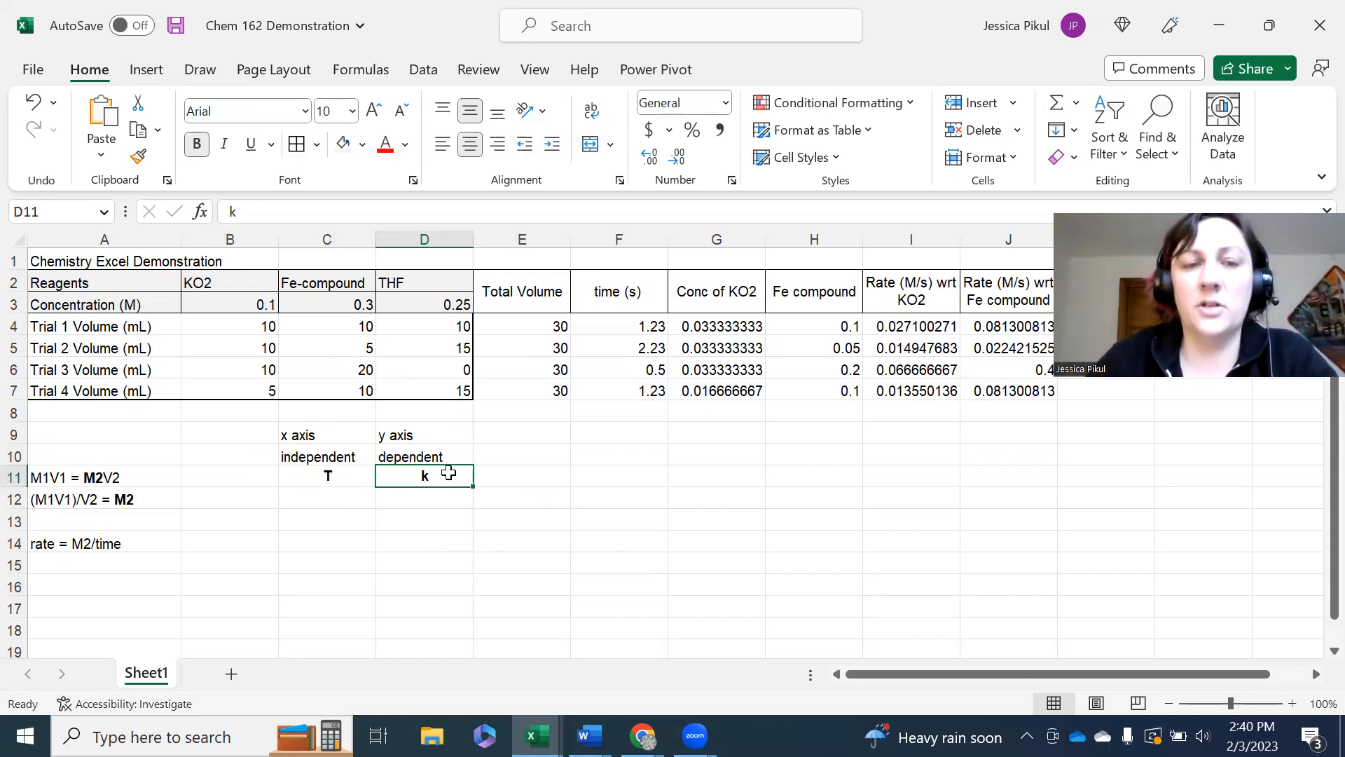
# Step: Enter the T values 273, 289, 300, 310 and 320 in C12 through C16
pyautogui.click(337, 499)
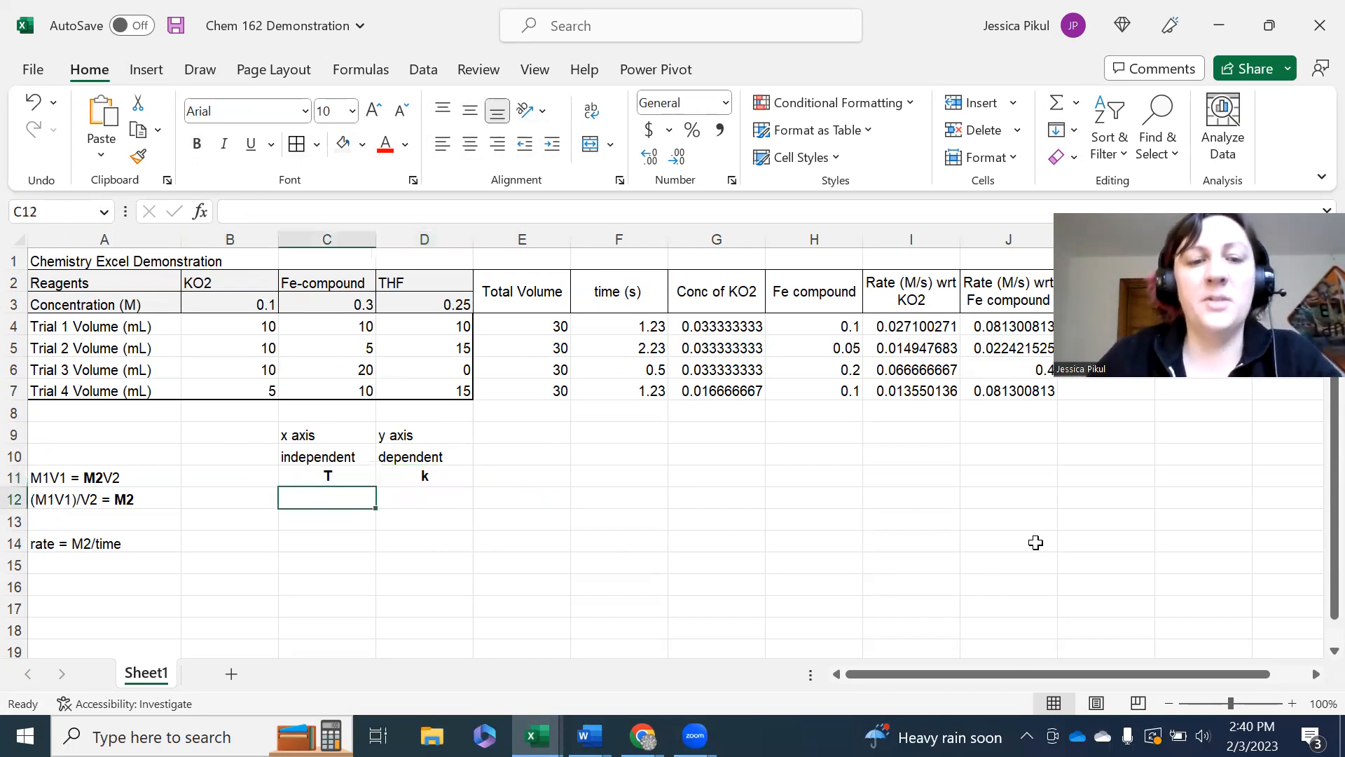
pyautogui.write('273')
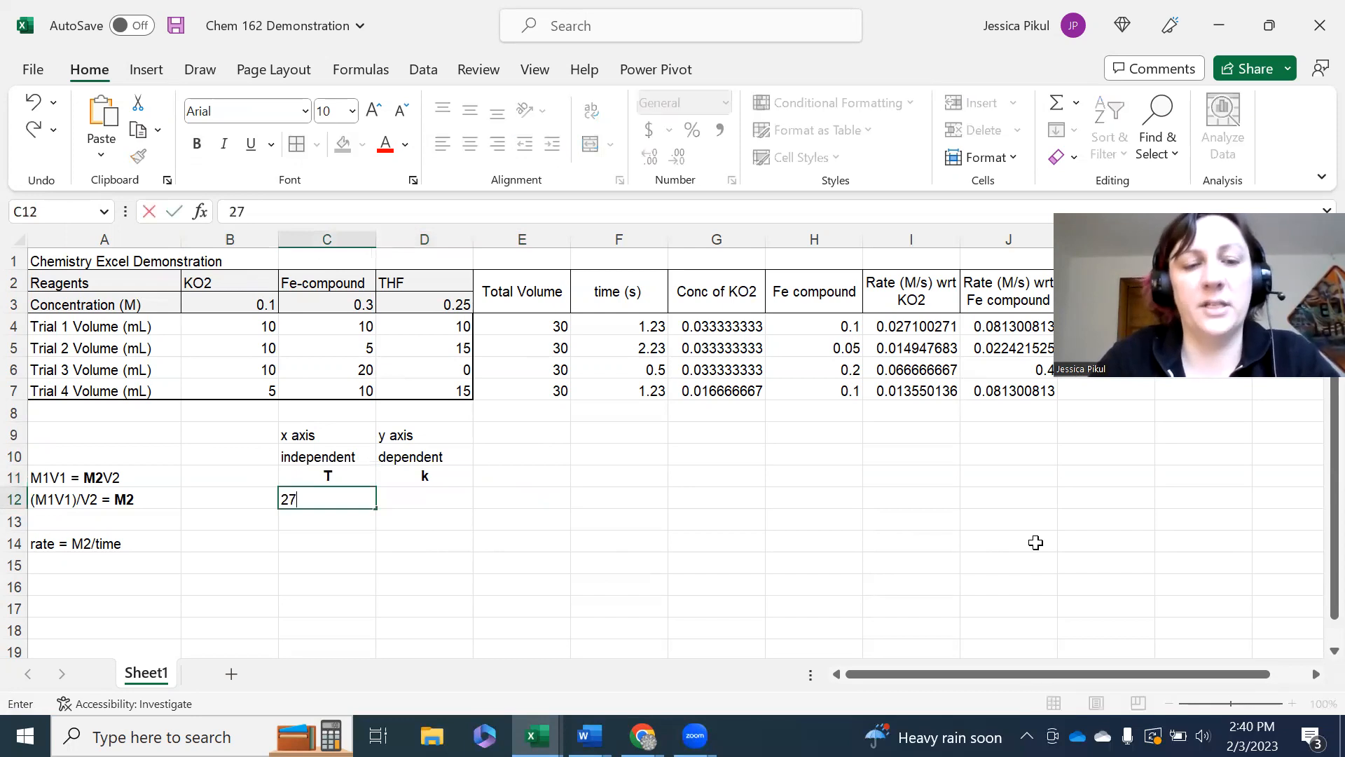
pyautogui.press('Return')
pyautogui.write('289')
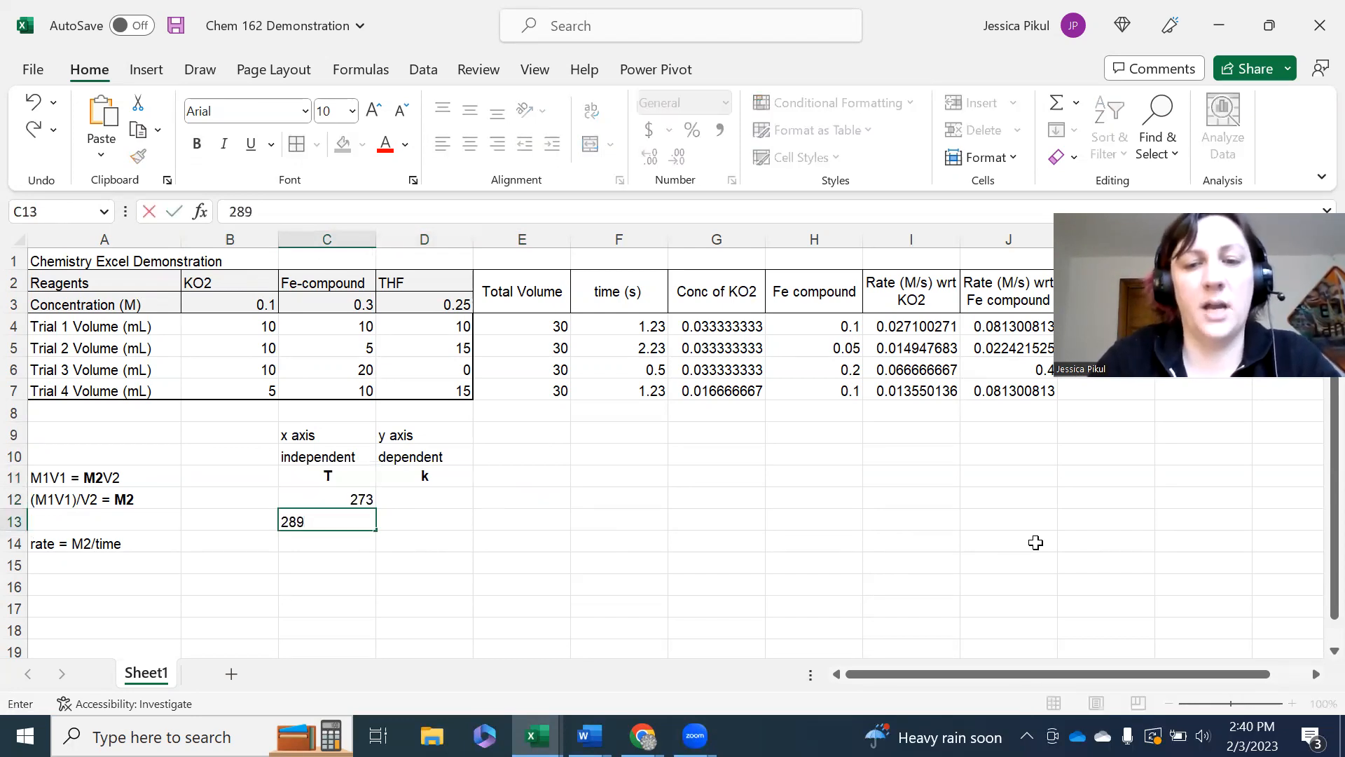
pyautogui.press('Return')
pyautogui.write('300')
pyautogui.press('Return')
pyautogui.write('310')
pyautogui.press('Return')
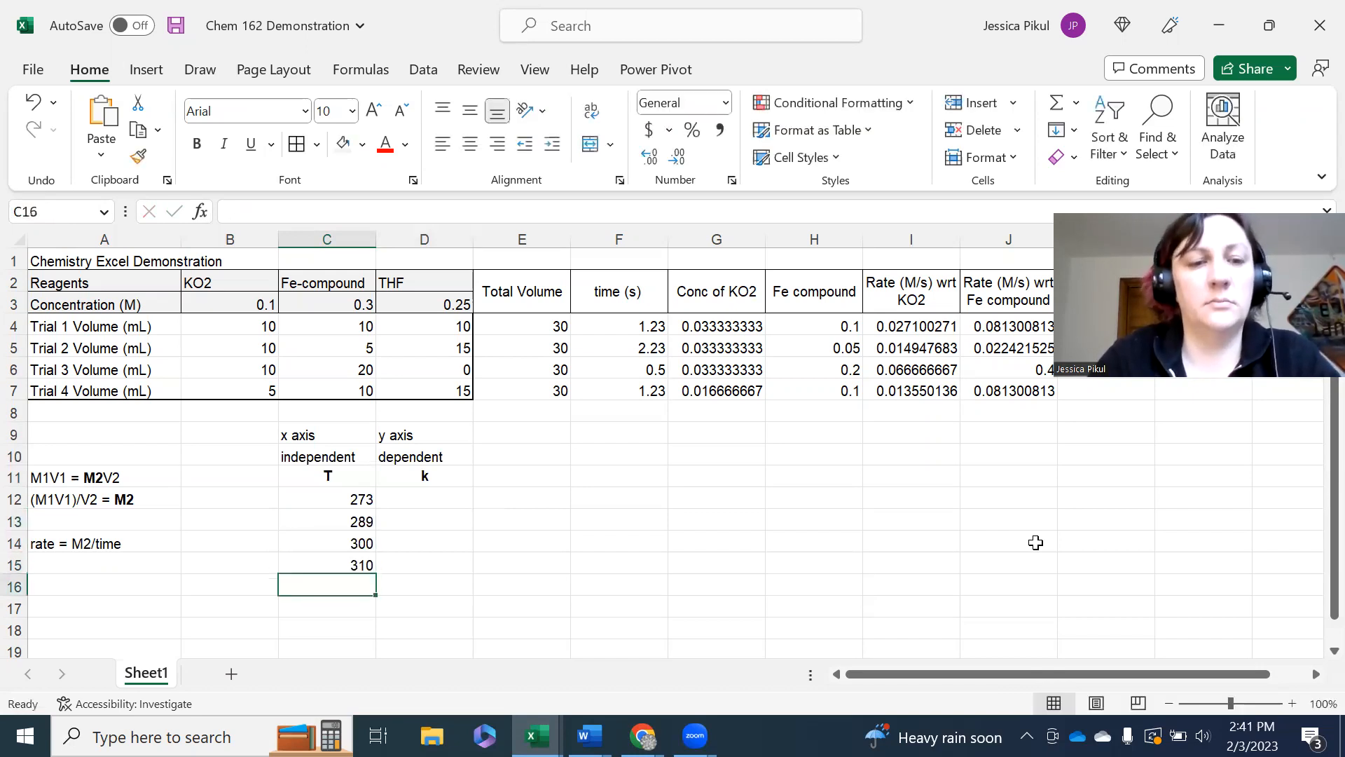
pyautogui.write('320')
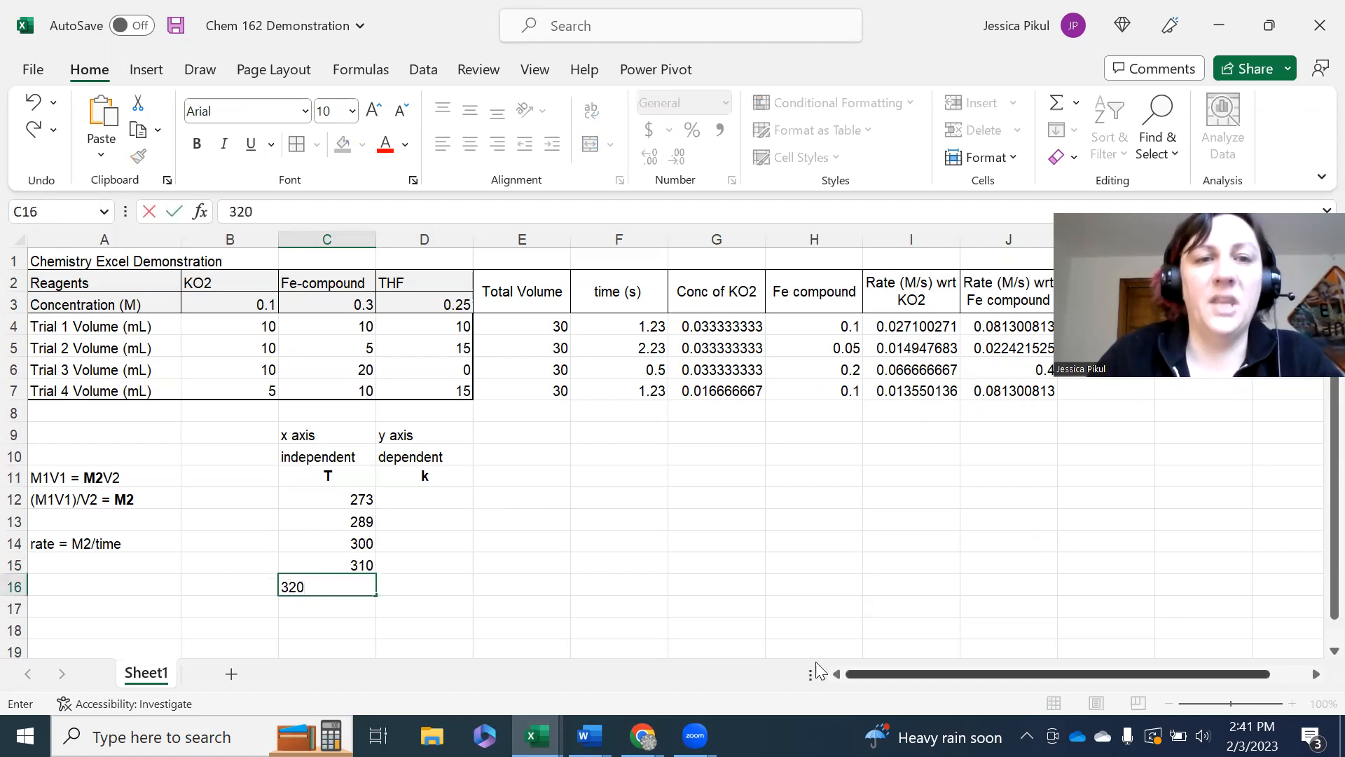
pyautogui.click(522, 626)
# Step: Enter 0.23 in D12 as the k value for T of 273
pyautogui.press('Up')
pyautogui.press('Up')
pyautogui.press('Up')
pyautogui.press('Up')
pyautogui.press('Up')
pyautogui.press('Up')
pyautogui.press('Left')
pyautogui.write('0')
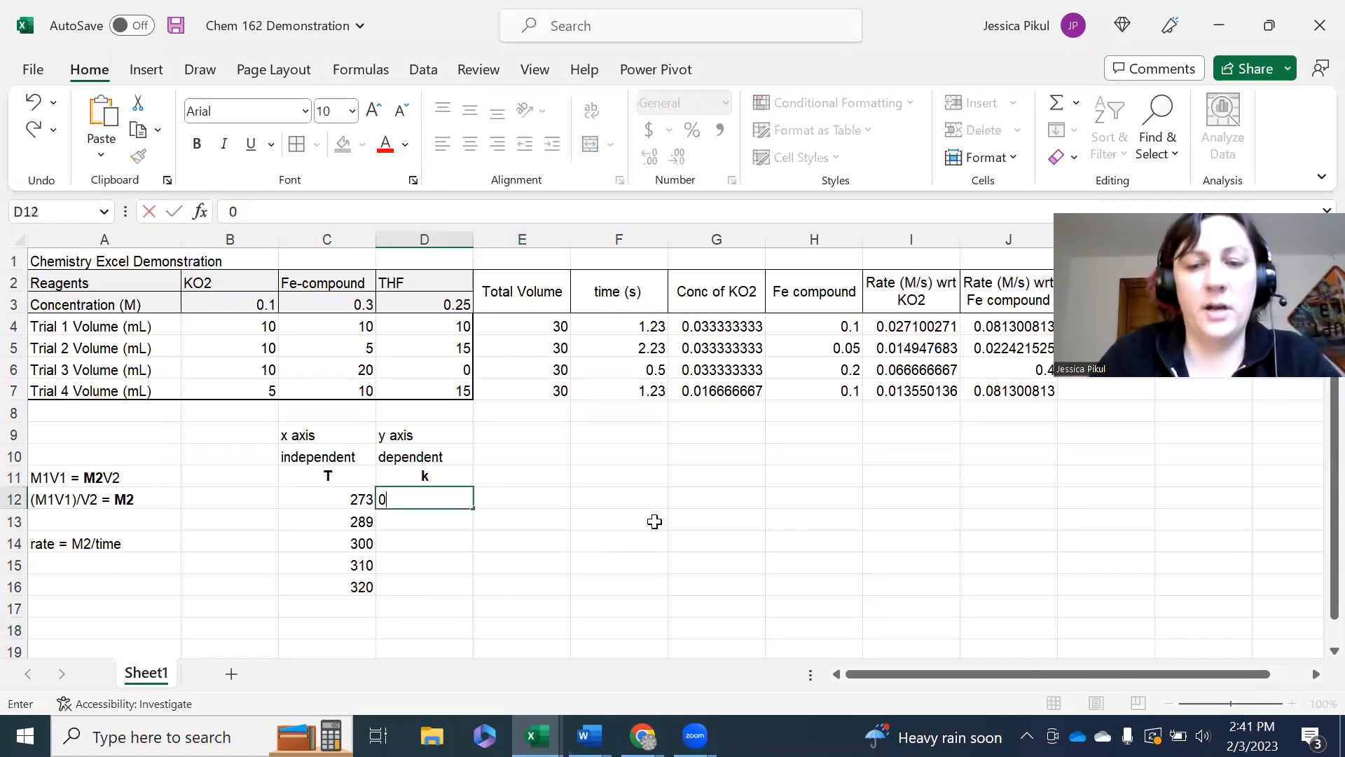
pyautogui.write('.23')
pyautogui.press('Return')
pyautogui.write('0.330.53')
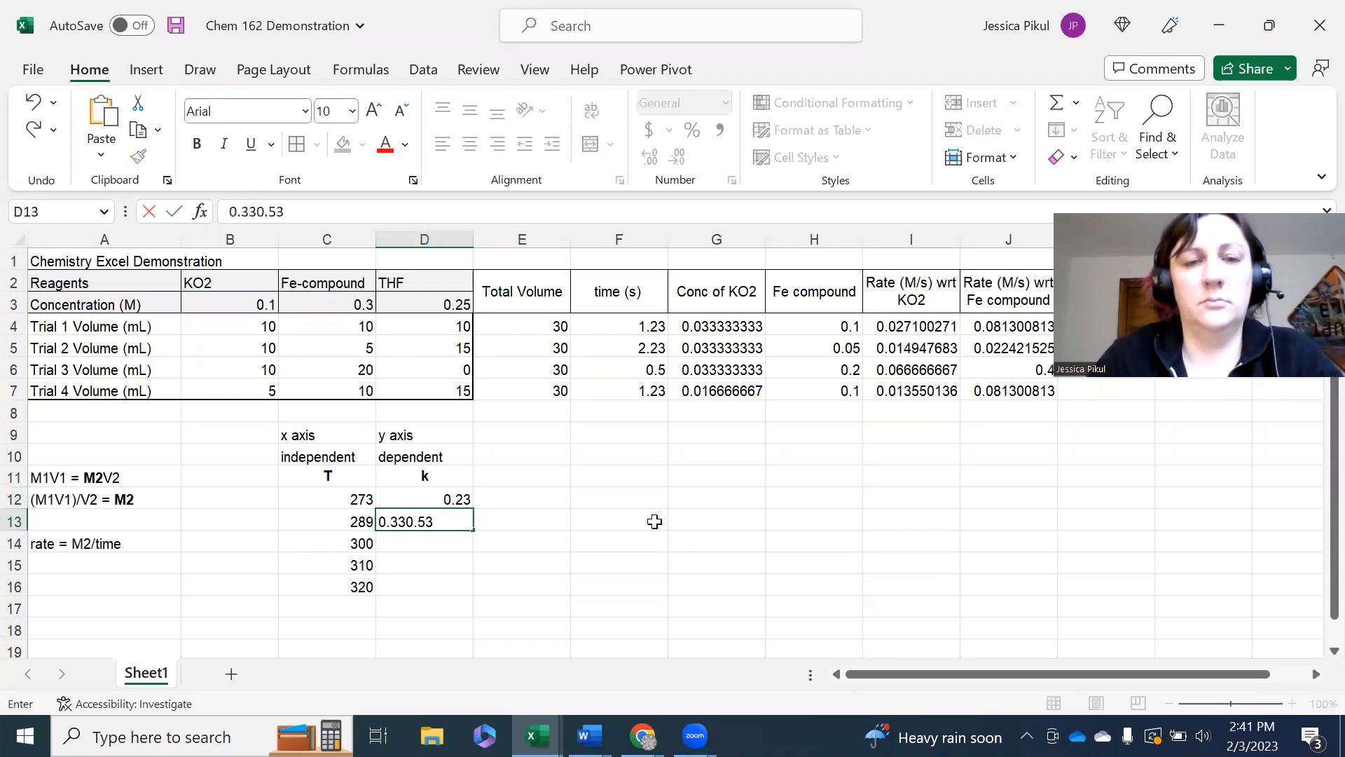
pyautogui.press('Return')
pyautogui.press('Up')
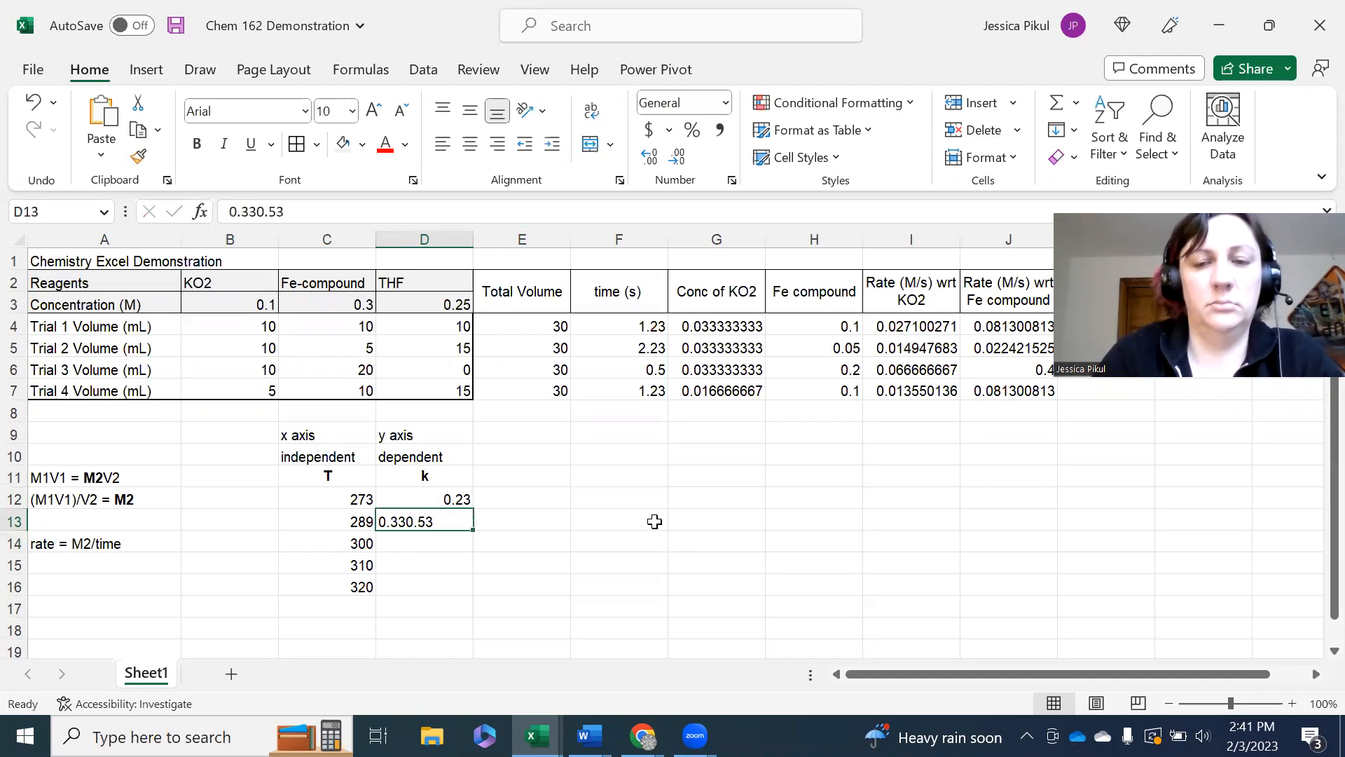
# Step: Enter the k values 0.33, 0.54, 0.67 and 0.99 in D13 through D16
pyautogui.write('0.33')
pyautogui.press('Return')
pyautogui.write('0.54')
pyautogui.press('Return')
pyautogui.write('0')
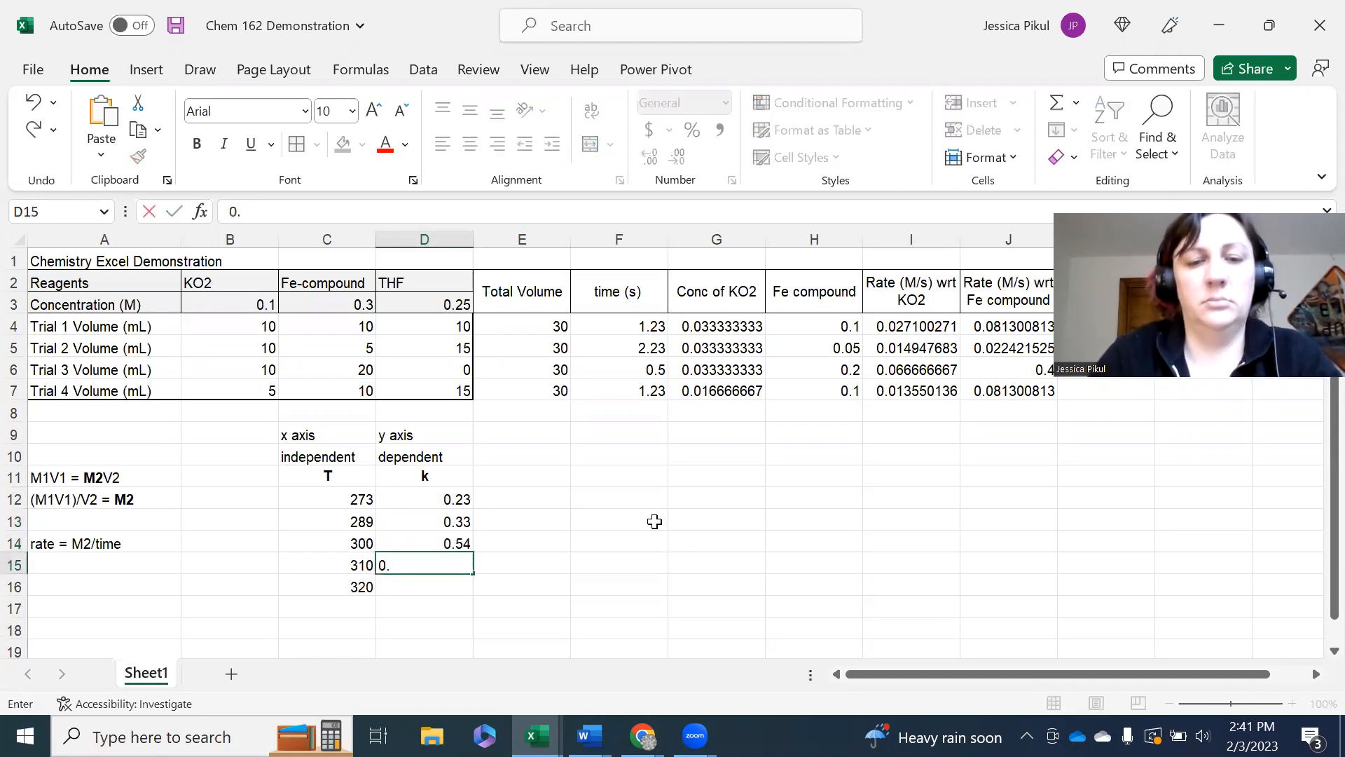
pyautogui.write('.67')
pyautogui.press('Return')
pyautogui.write('0.')
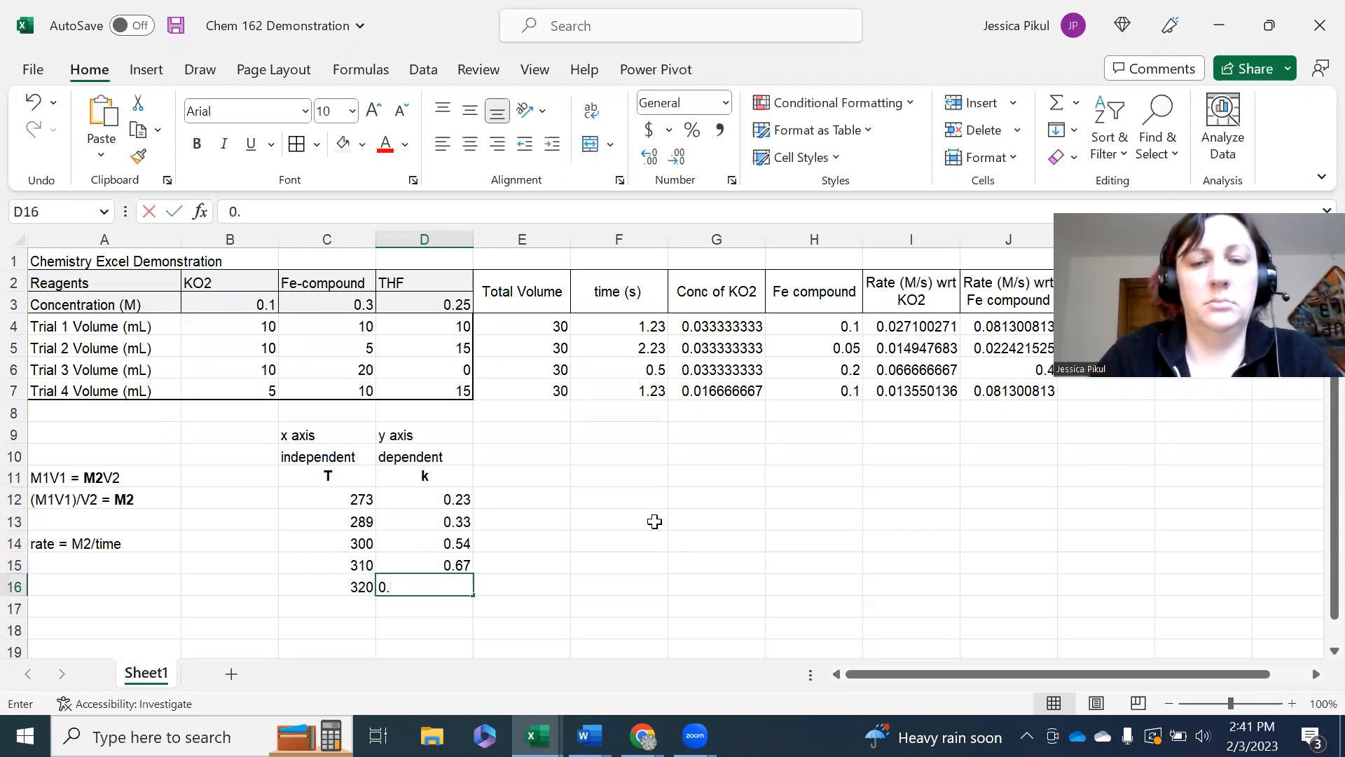
pyautogui.write('99')
pyautogui.press('Return')
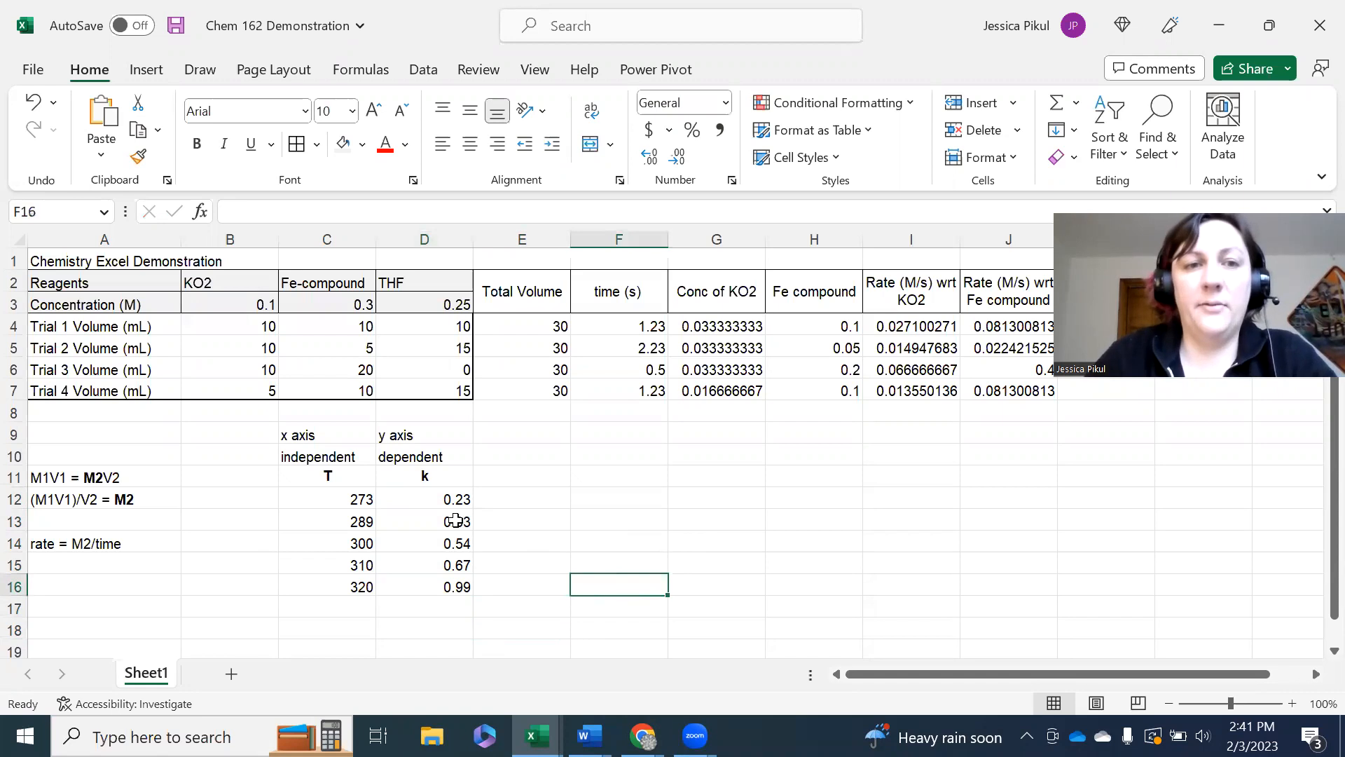
# Step: Insert a markers-only scatter chart of C12:D16 and place it beside the T and k table, below the trial rows
pyautogui.click(367, 498)
pyautogui.moveTo(367, 498); pyautogui.dragTo(458, 594)
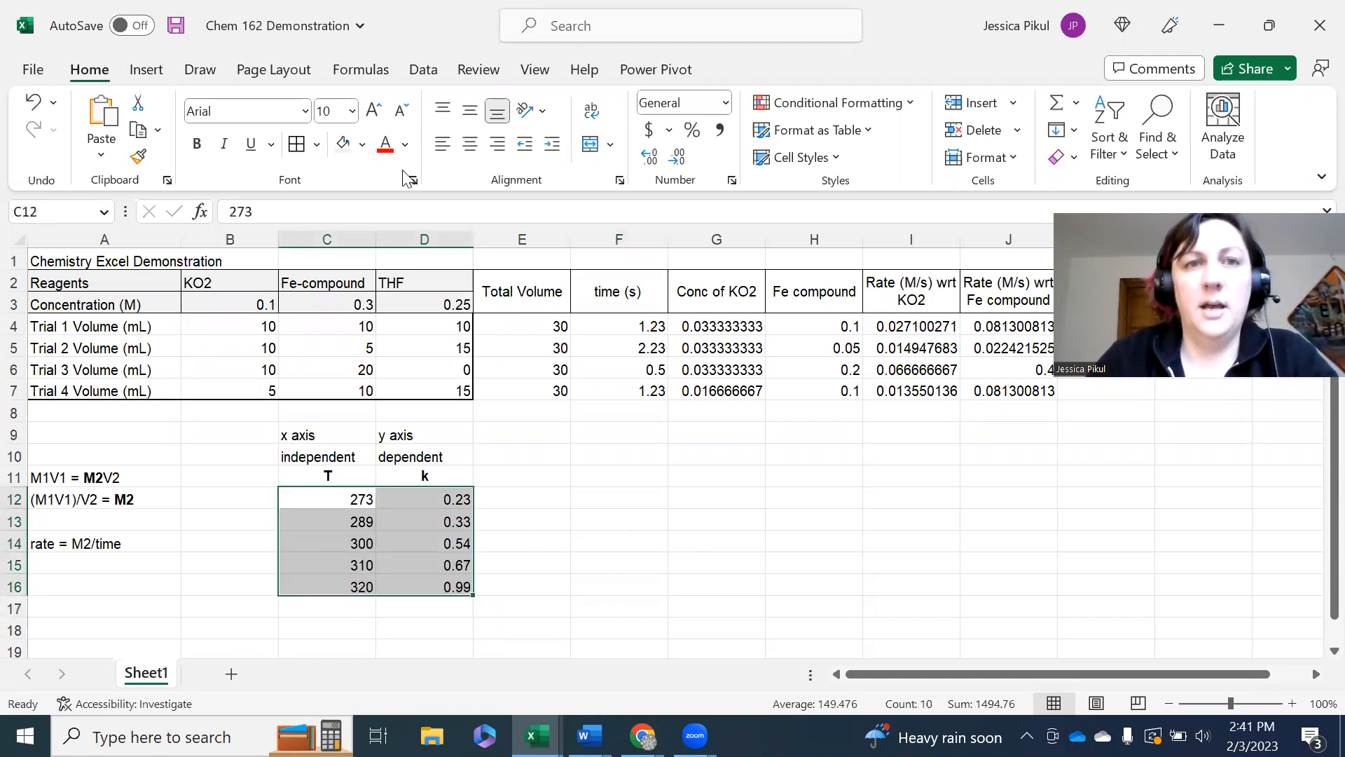
pyautogui.click(420, 69)
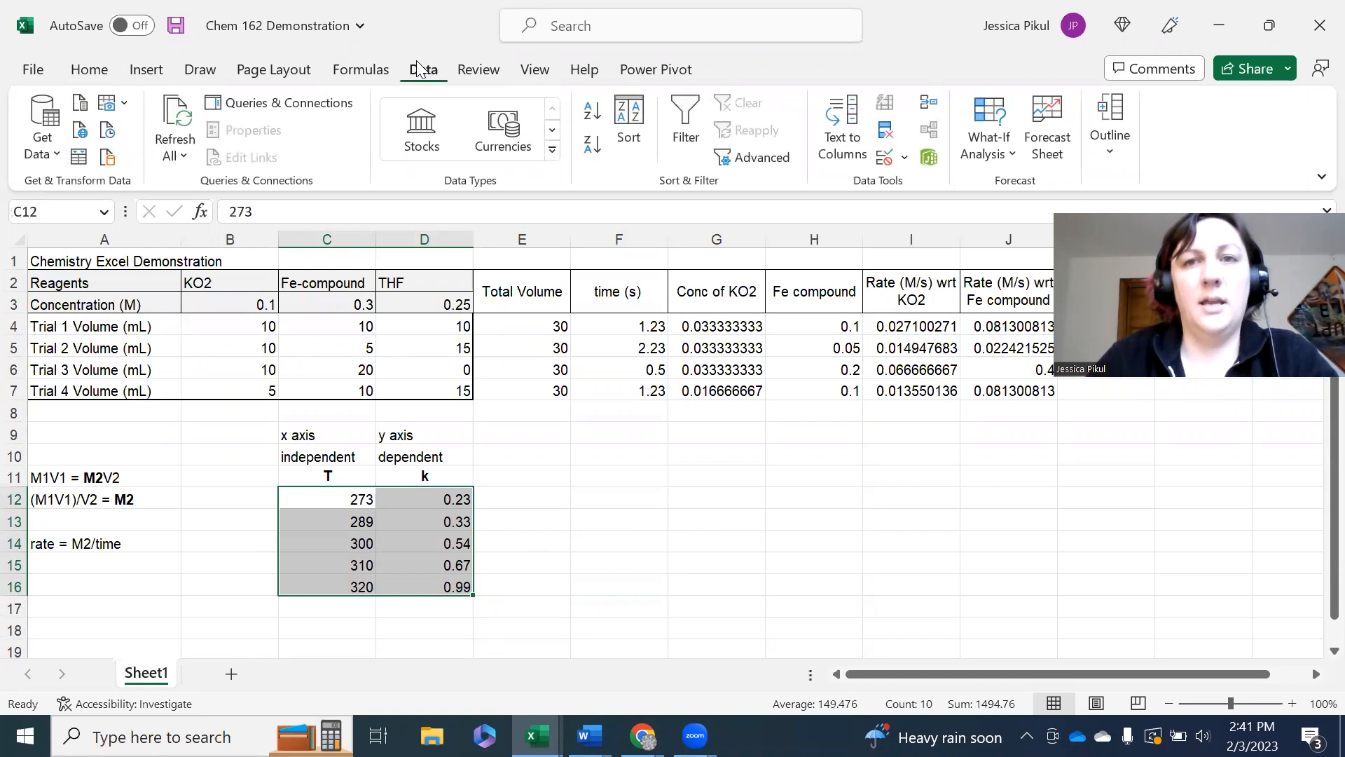
pyautogui.click(149, 70)
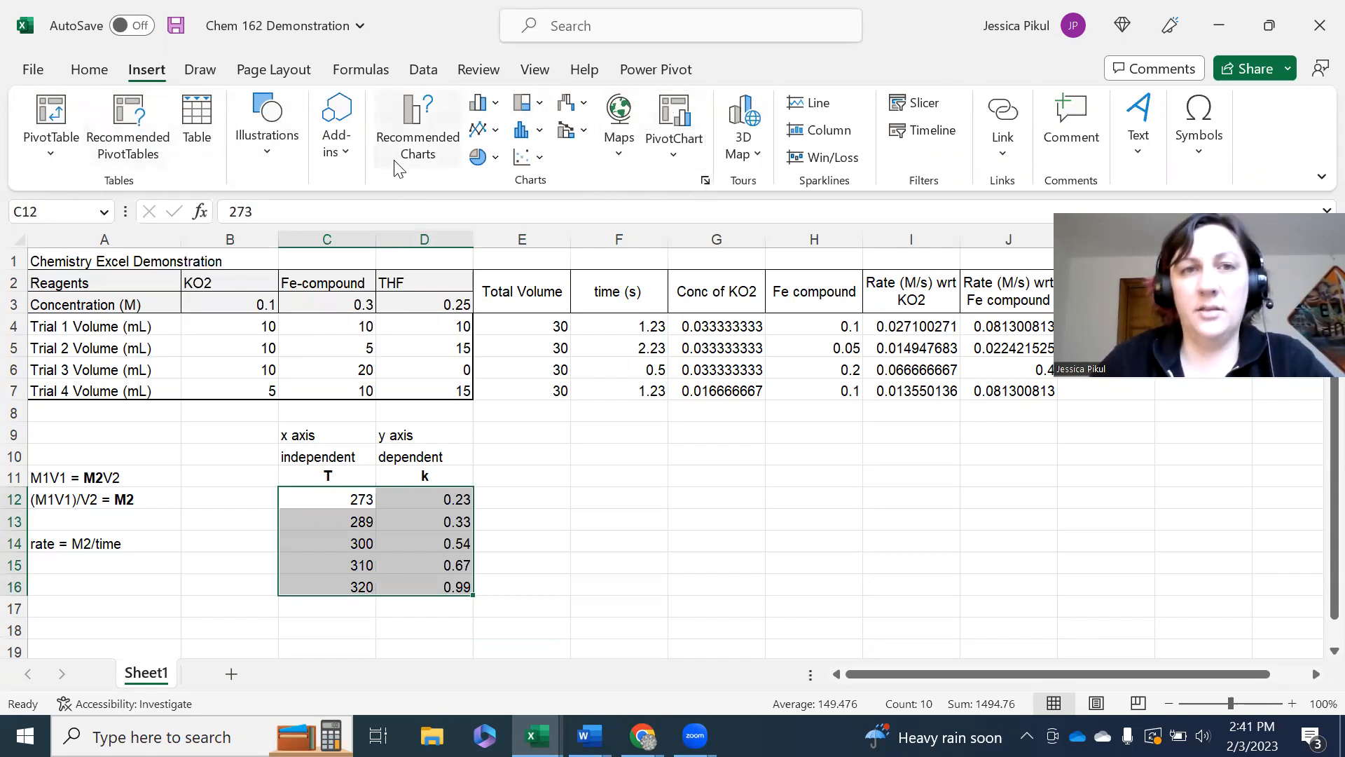
pyautogui.click(705, 183)
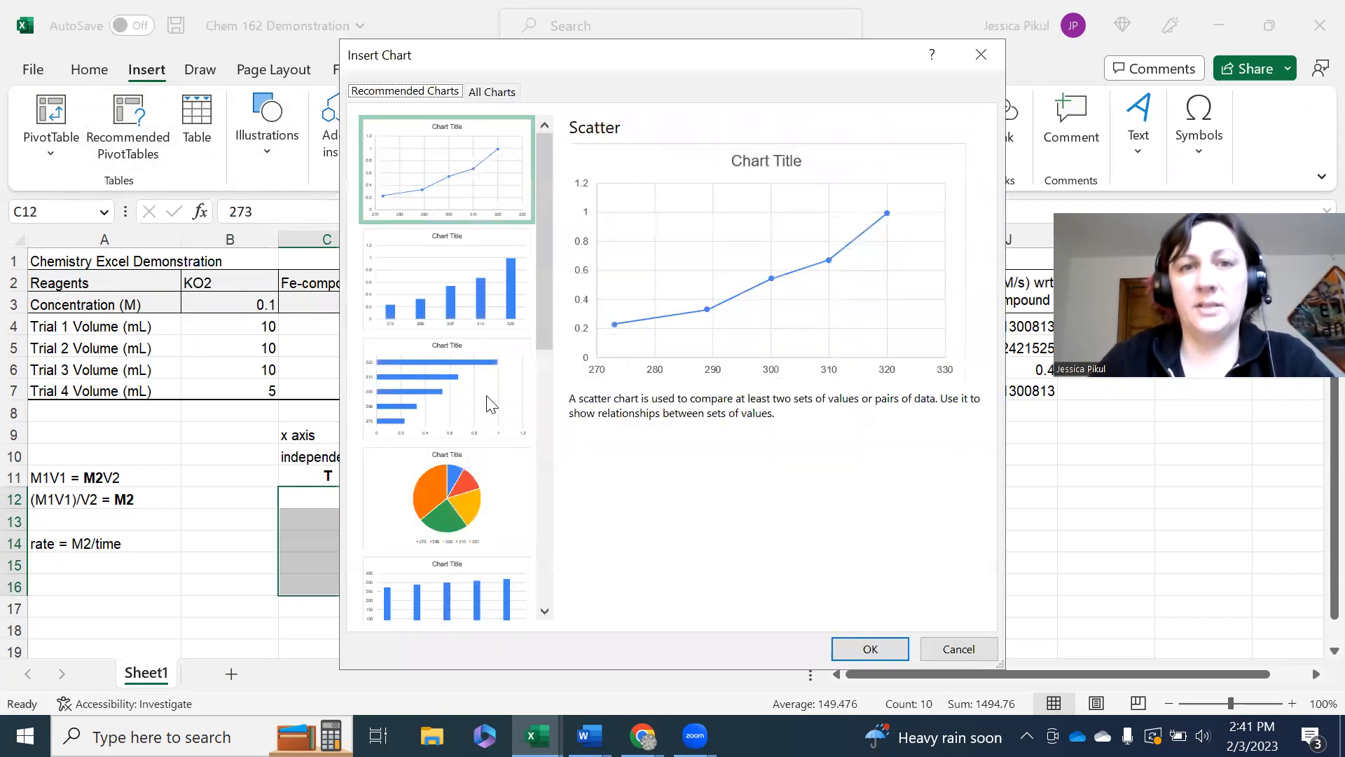
pyautogui.click(956, 648)
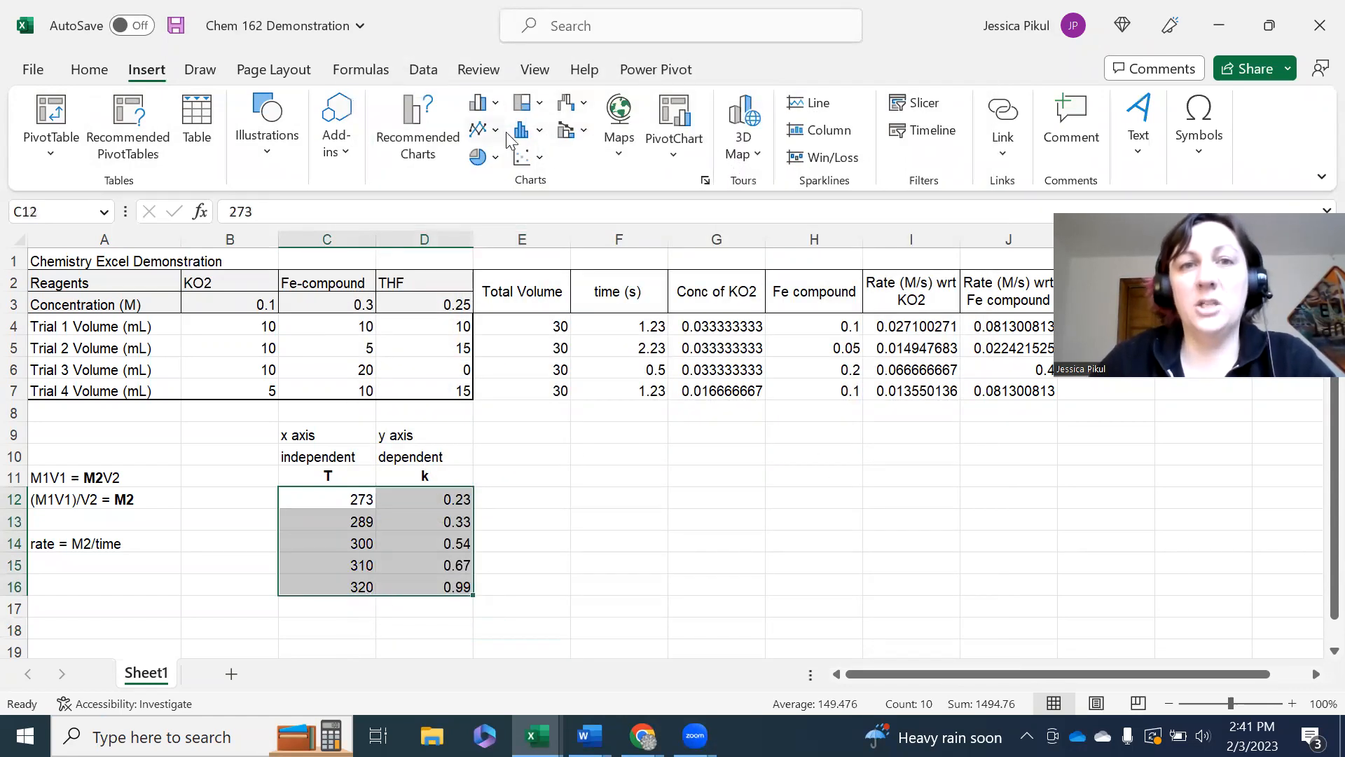
pyautogui.click(541, 161)
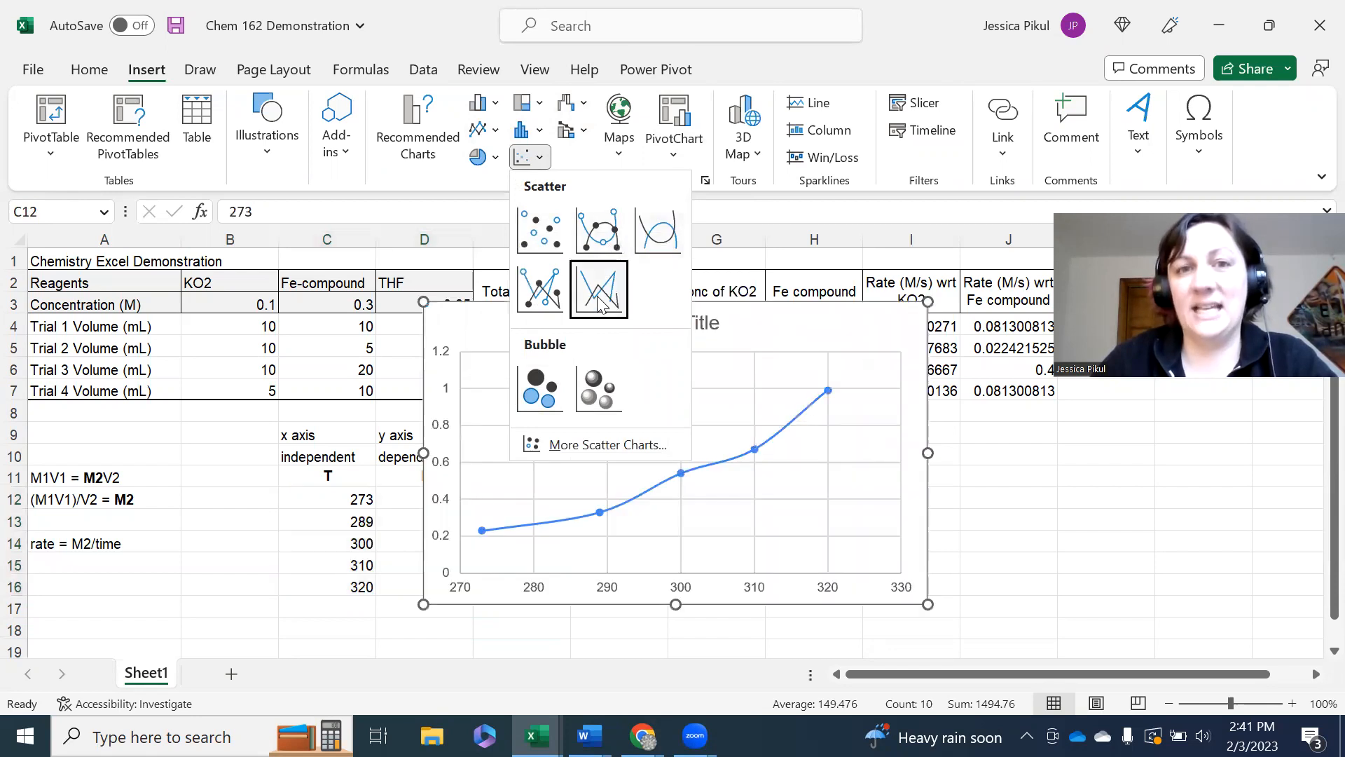
pyautogui.click(539, 229)
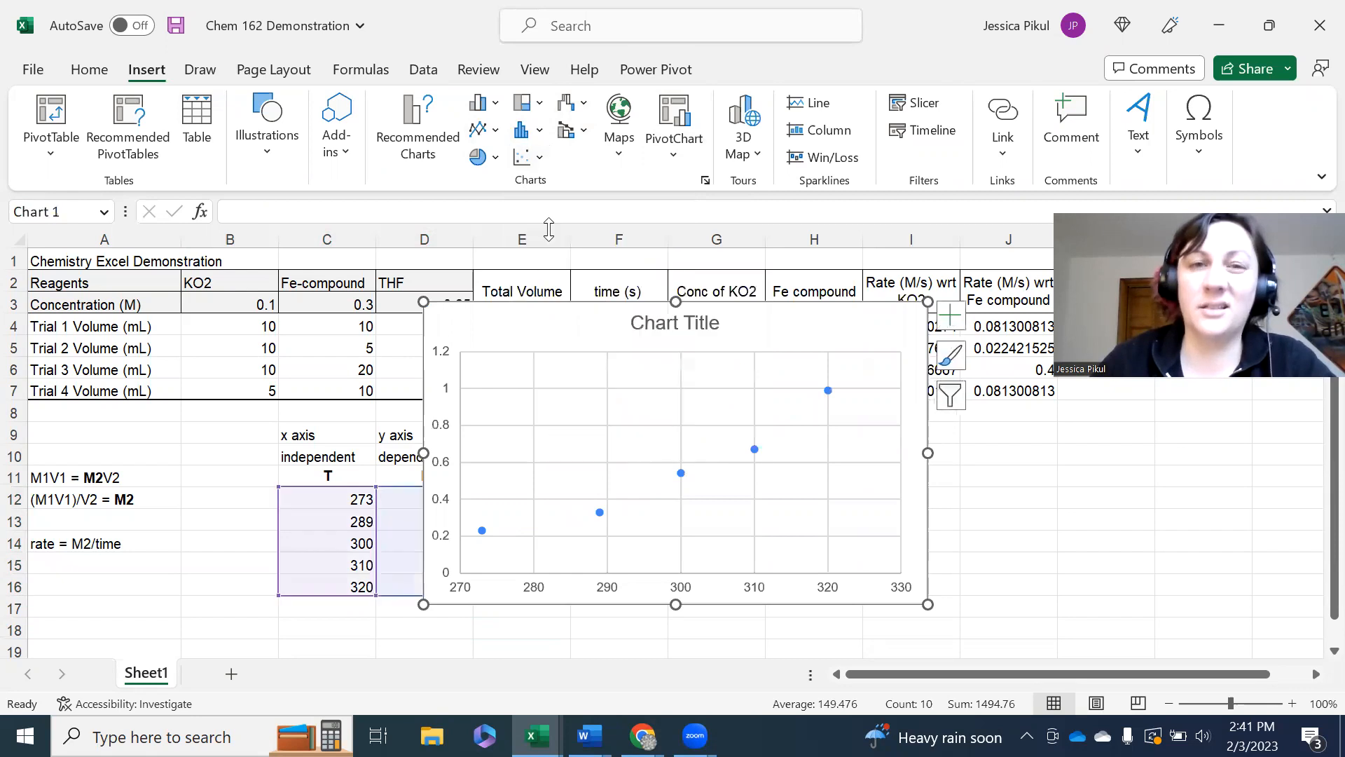
pyautogui.scroll(-1, 1061, 514)
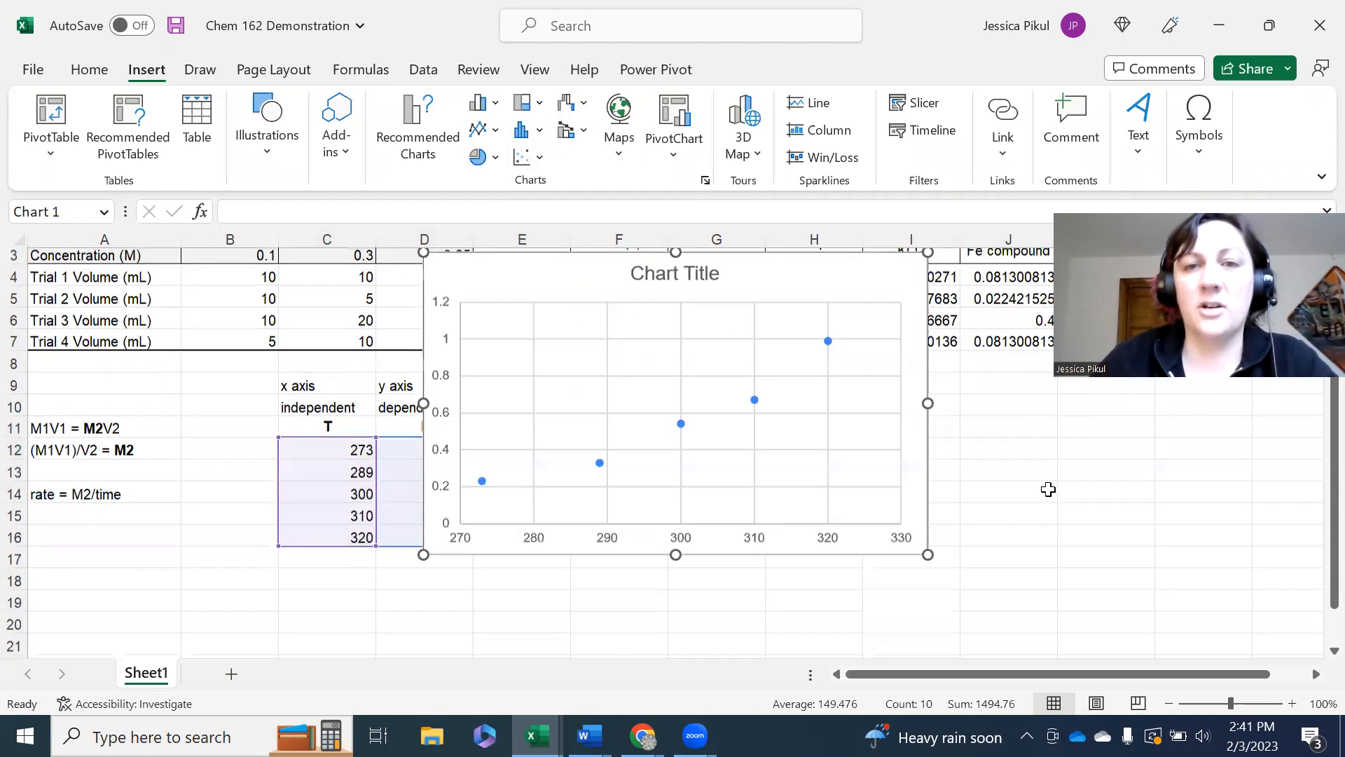
pyautogui.moveTo(771, 282); pyautogui.dragTo(881, 390)
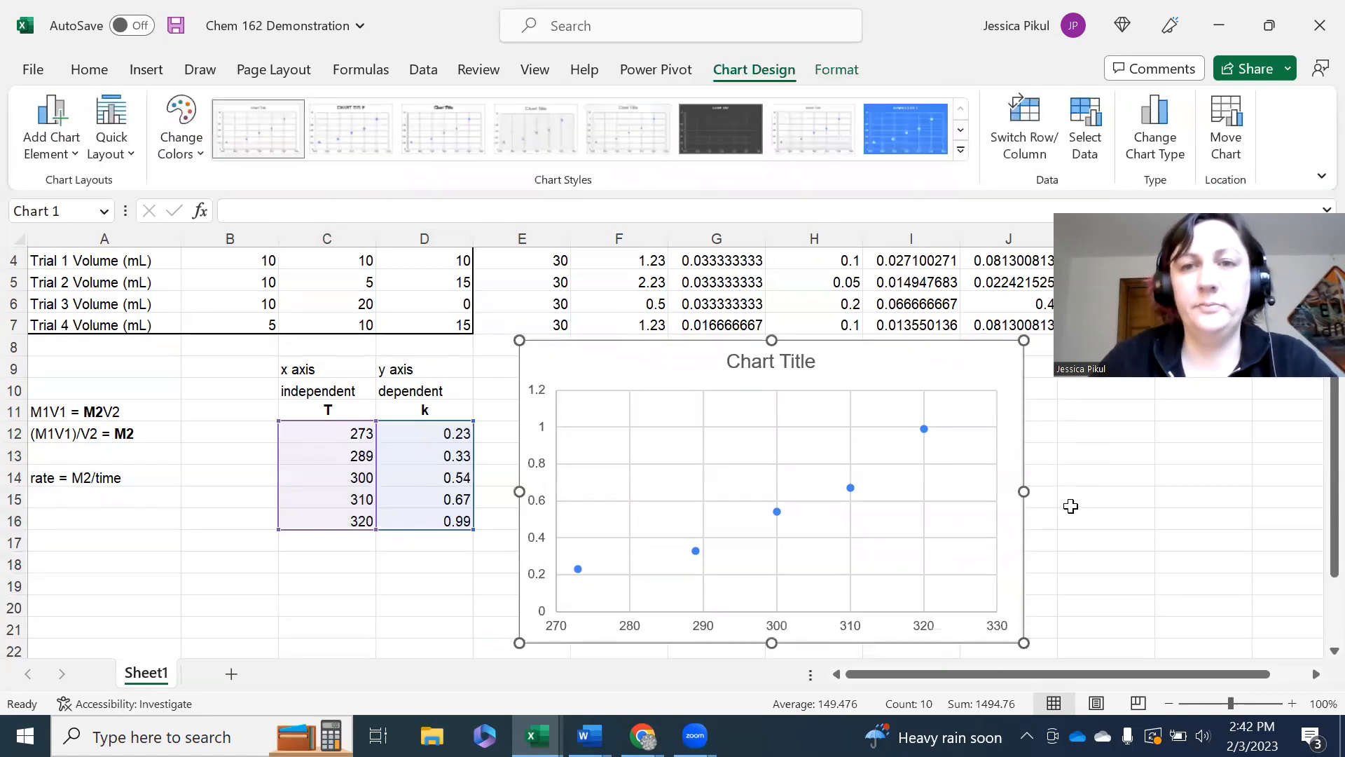
# Step: Replace the chart title with "Activation Energy of the potassium superoxide dissociation"
pyautogui.scroll(-1, 1071, 505)
pyautogui.doubleClick(774, 305)
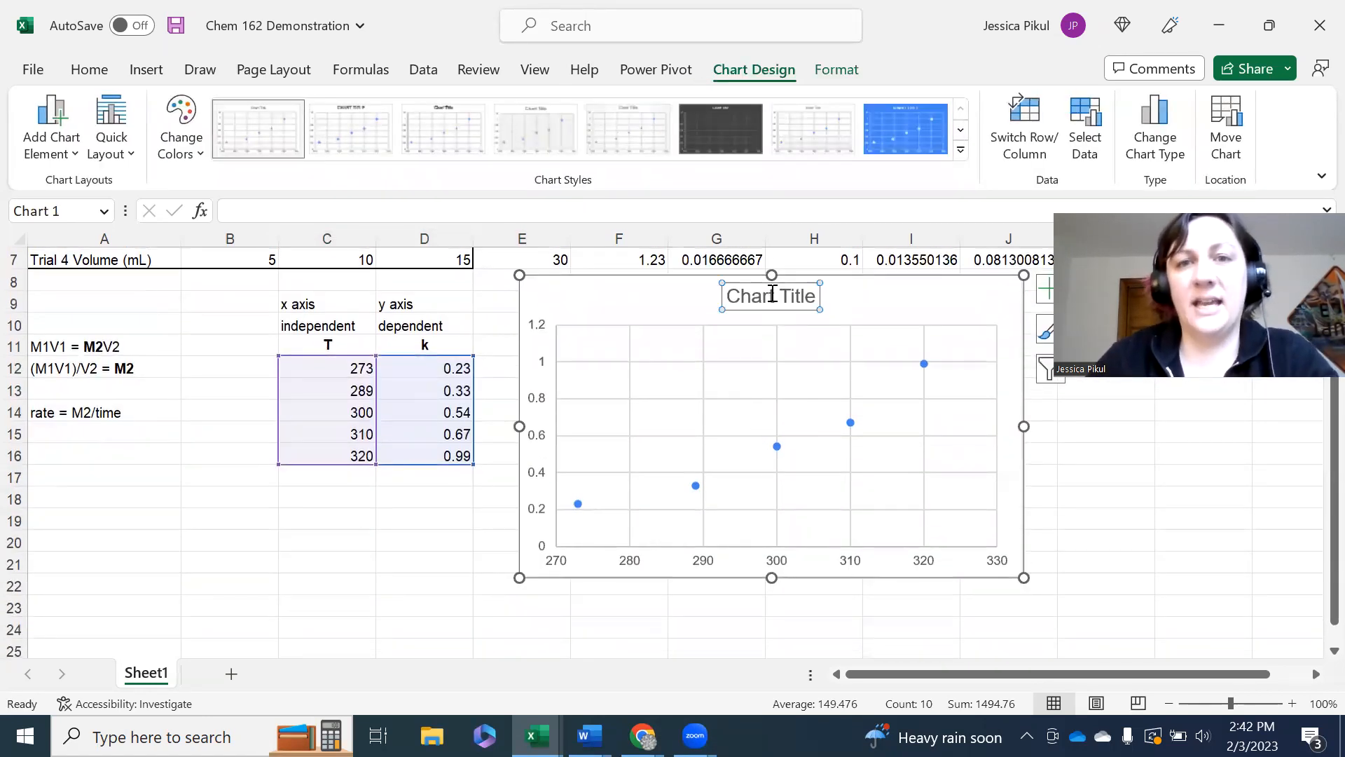
pyautogui.moveTo(732, 296); pyautogui.dragTo(855, 294)
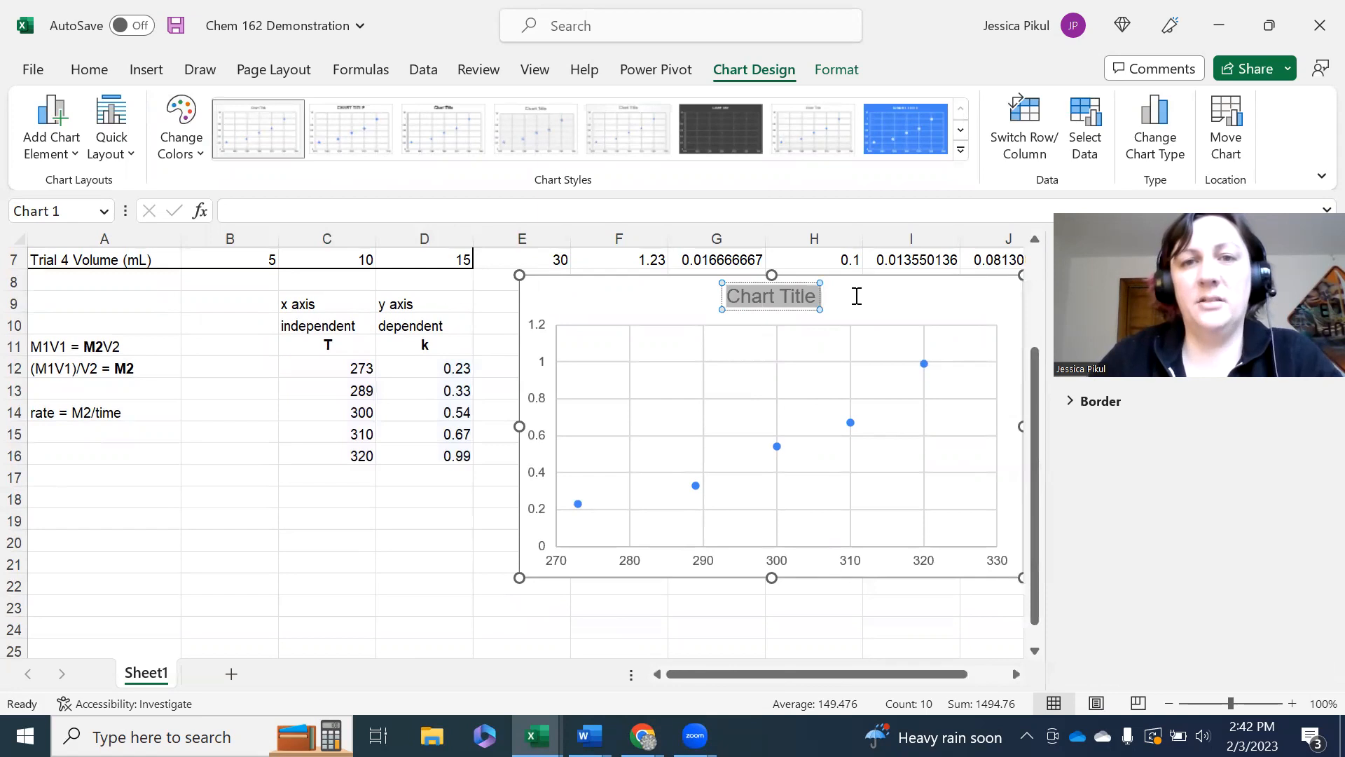
pyautogui.write('Activation E')
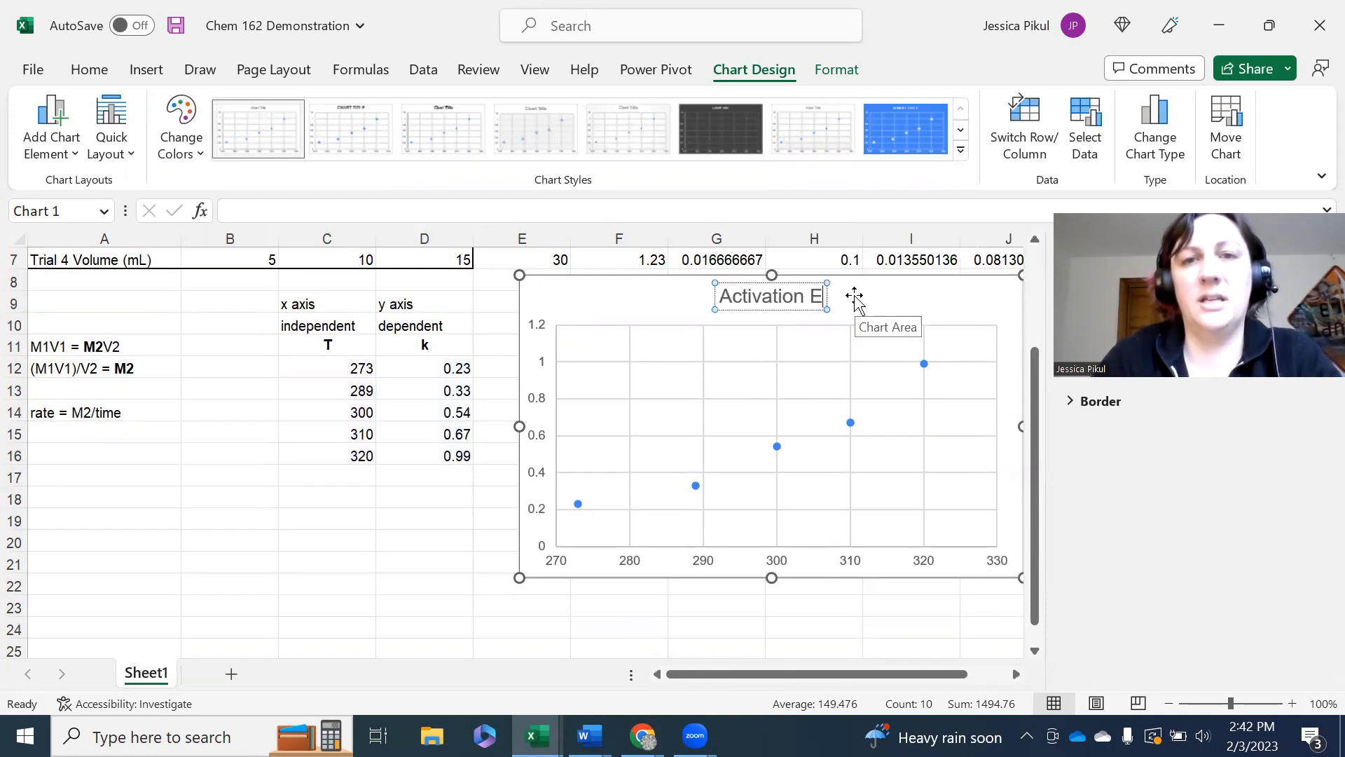
pyautogui.write('nergy of the')
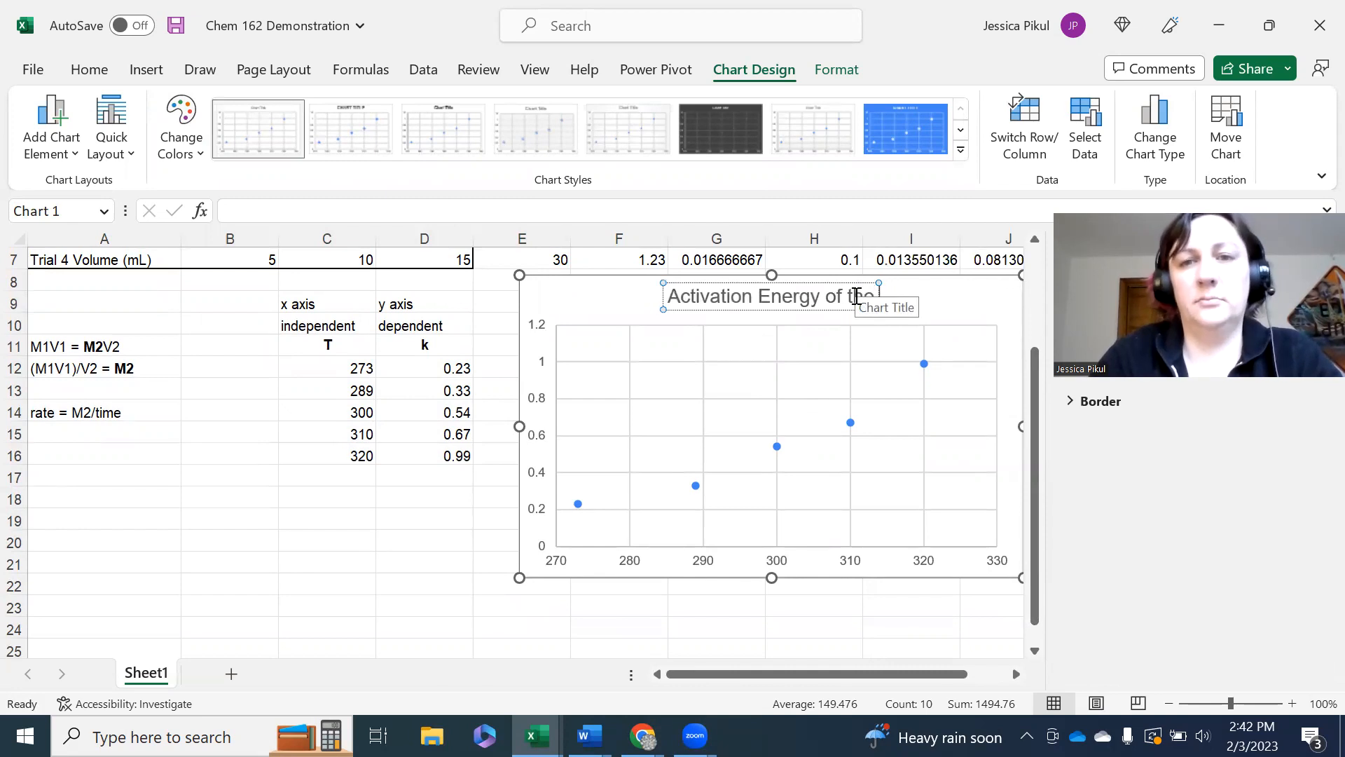
pyautogui.write(' potas')
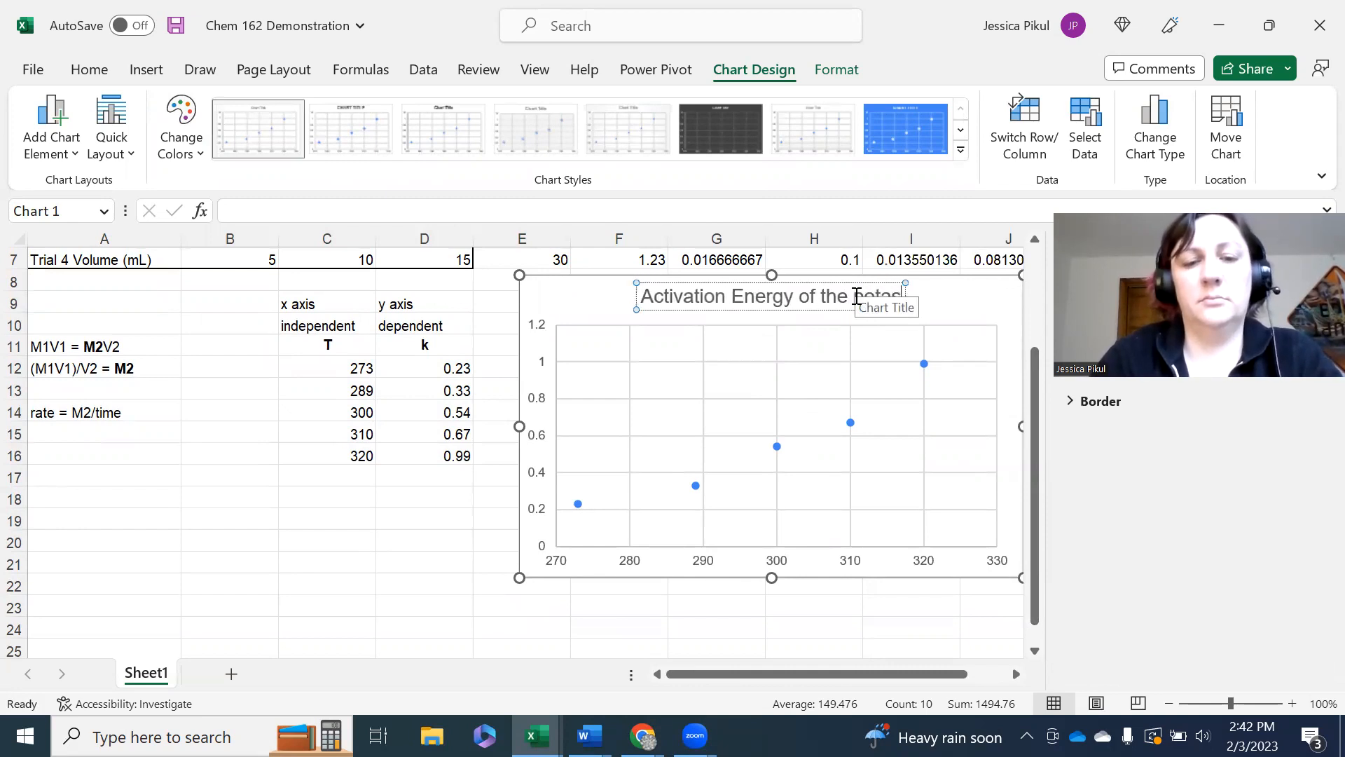
pyautogui.write('sium superoxid')
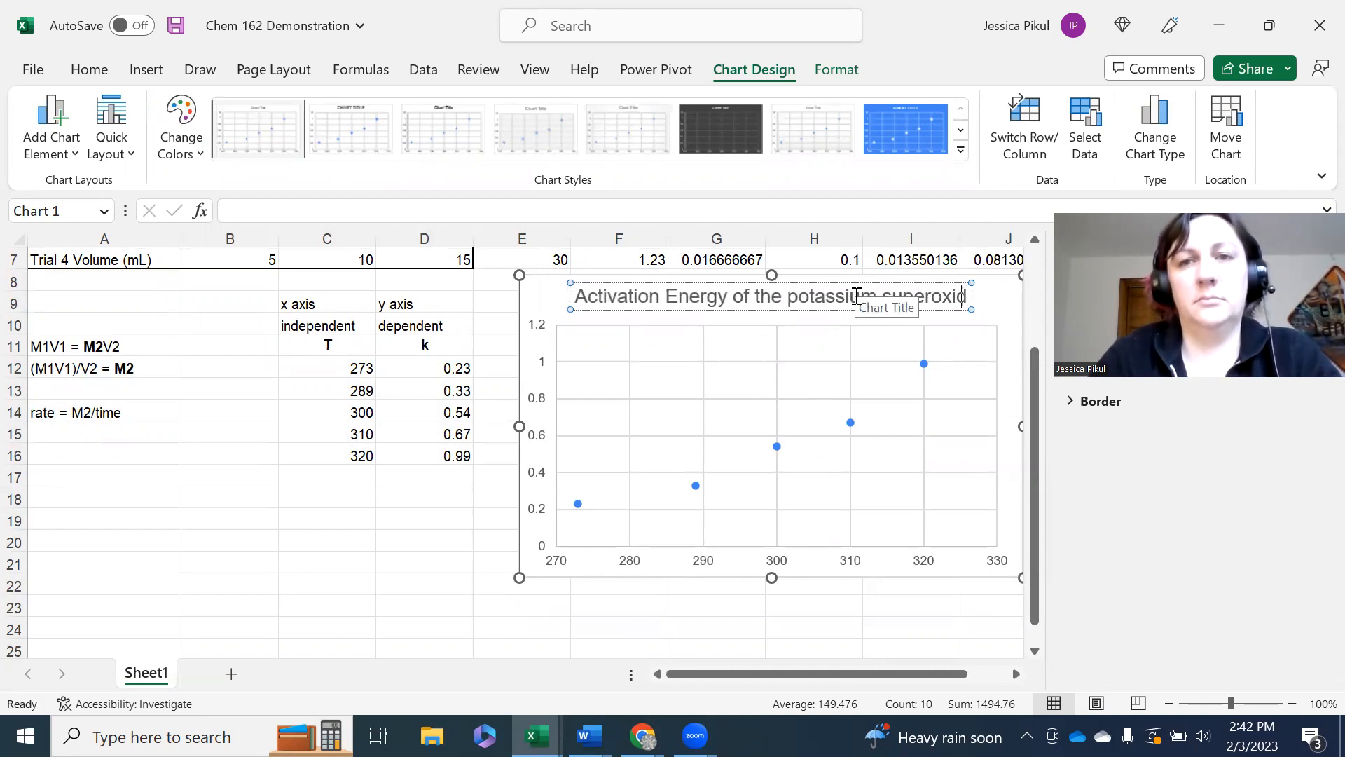
pyautogui.write('e dissocia')
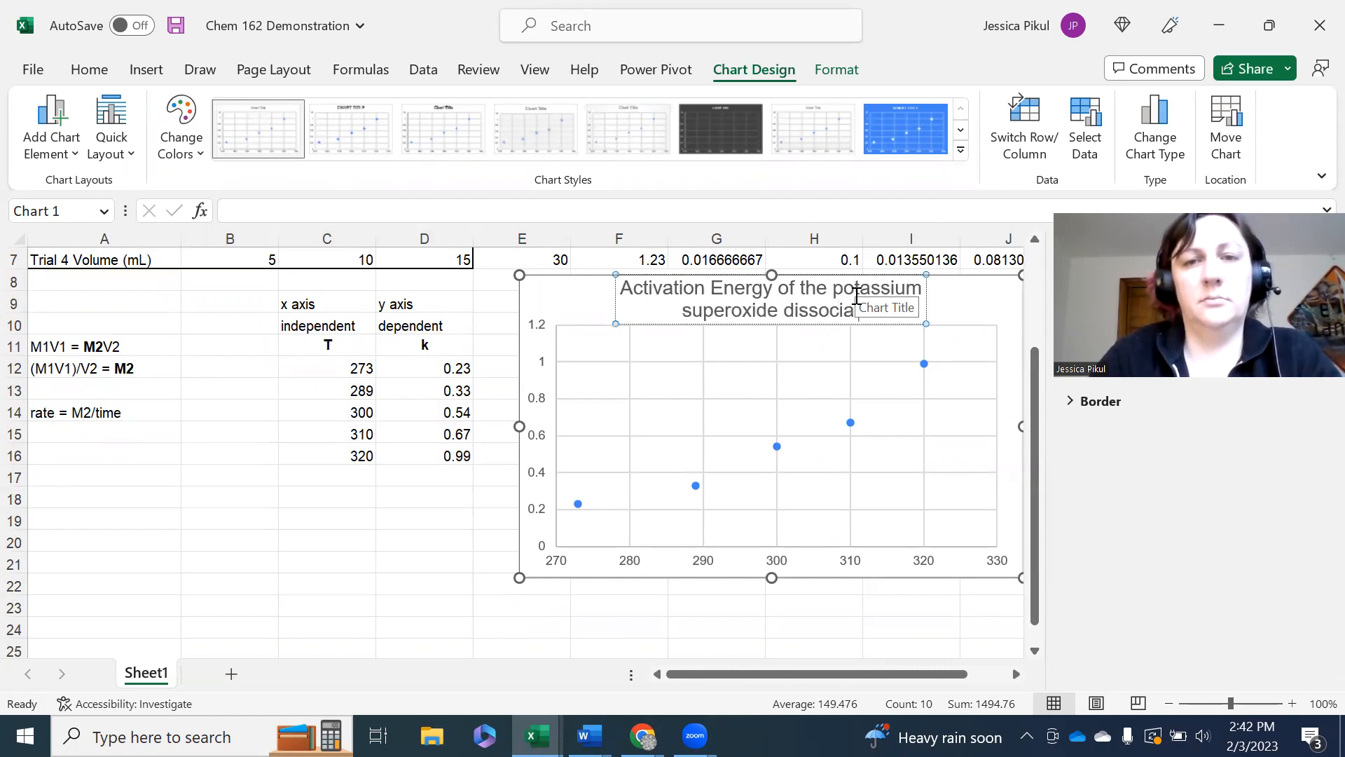
pyautogui.press('BackSpace')
pyautogui.write('tion')
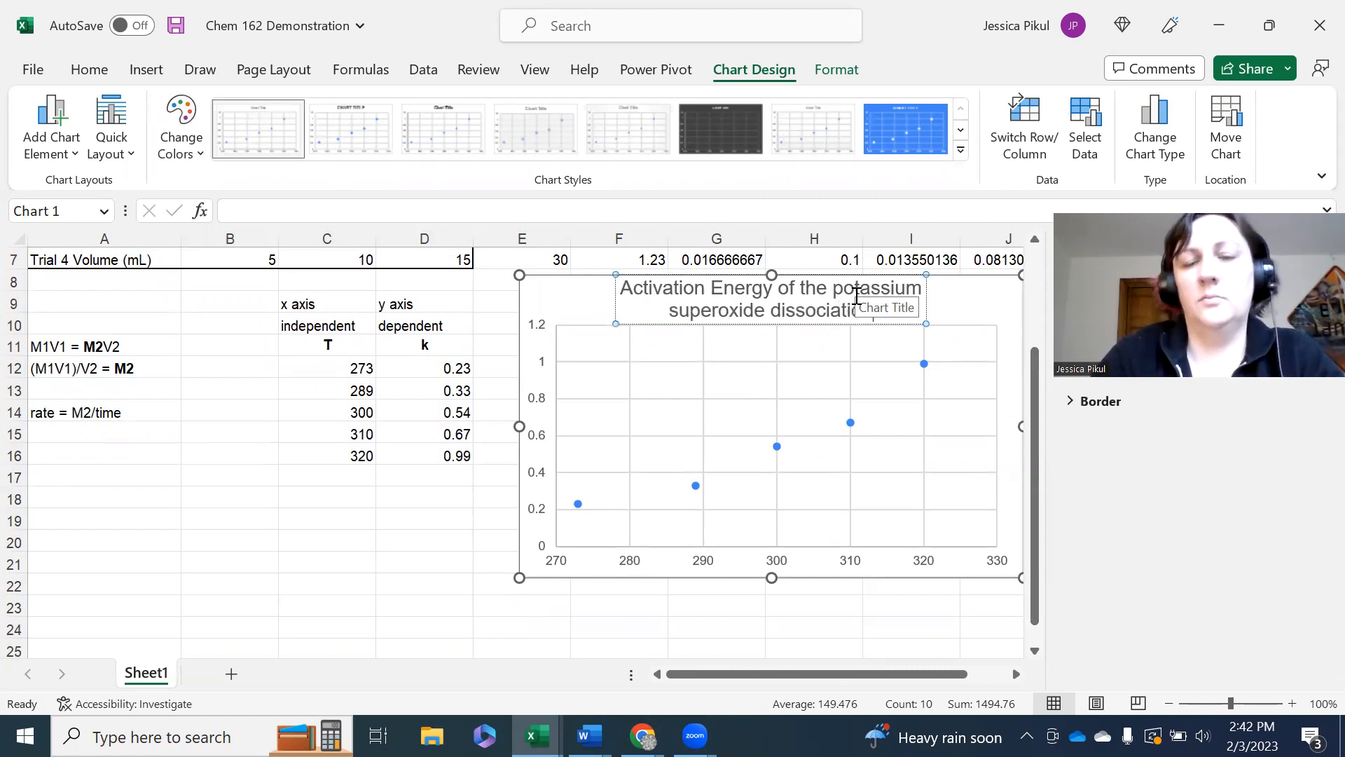
pyautogui.click(724, 430)
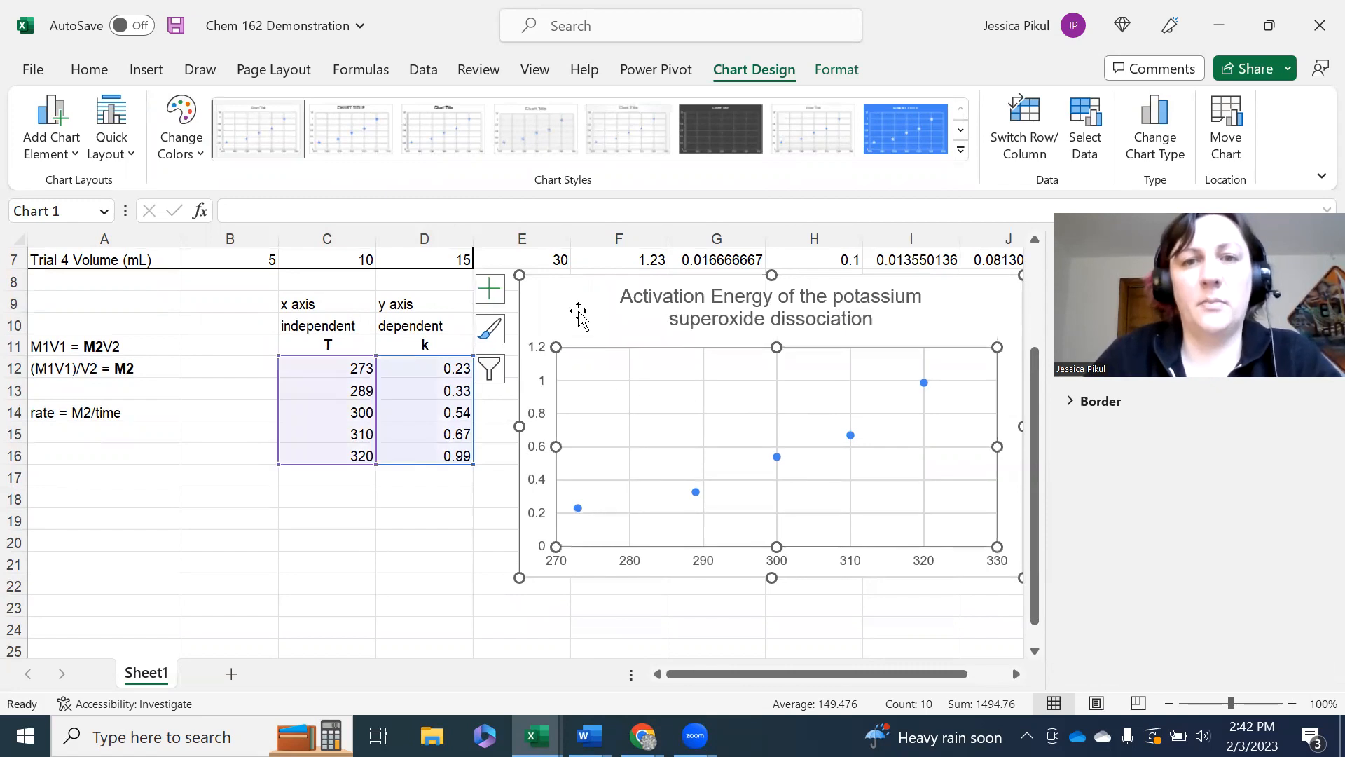
pyautogui.click(579, 314)
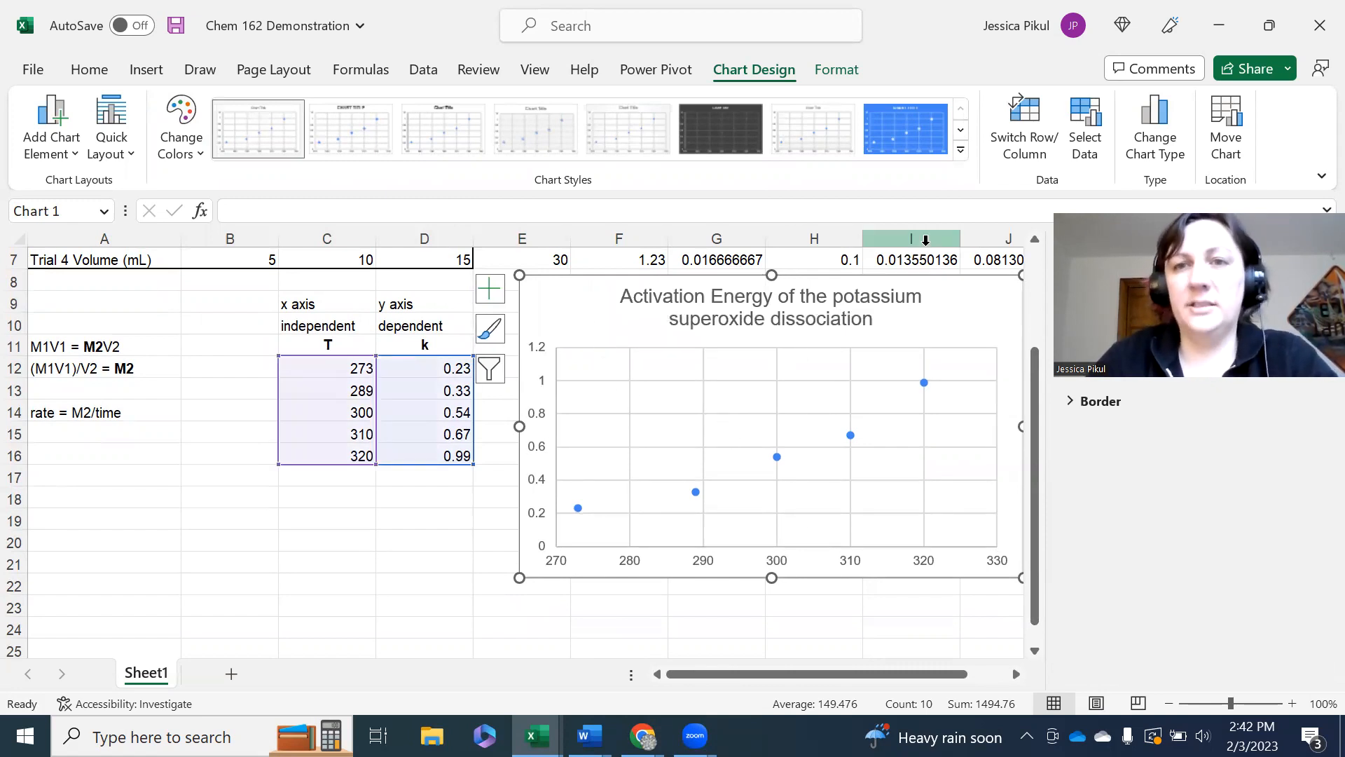
# Step: Add a trendline to the scatter data series and set its type to Exponential
pyautogui.moveTo(830, 674); pyautogui.dragTo(869, 662)
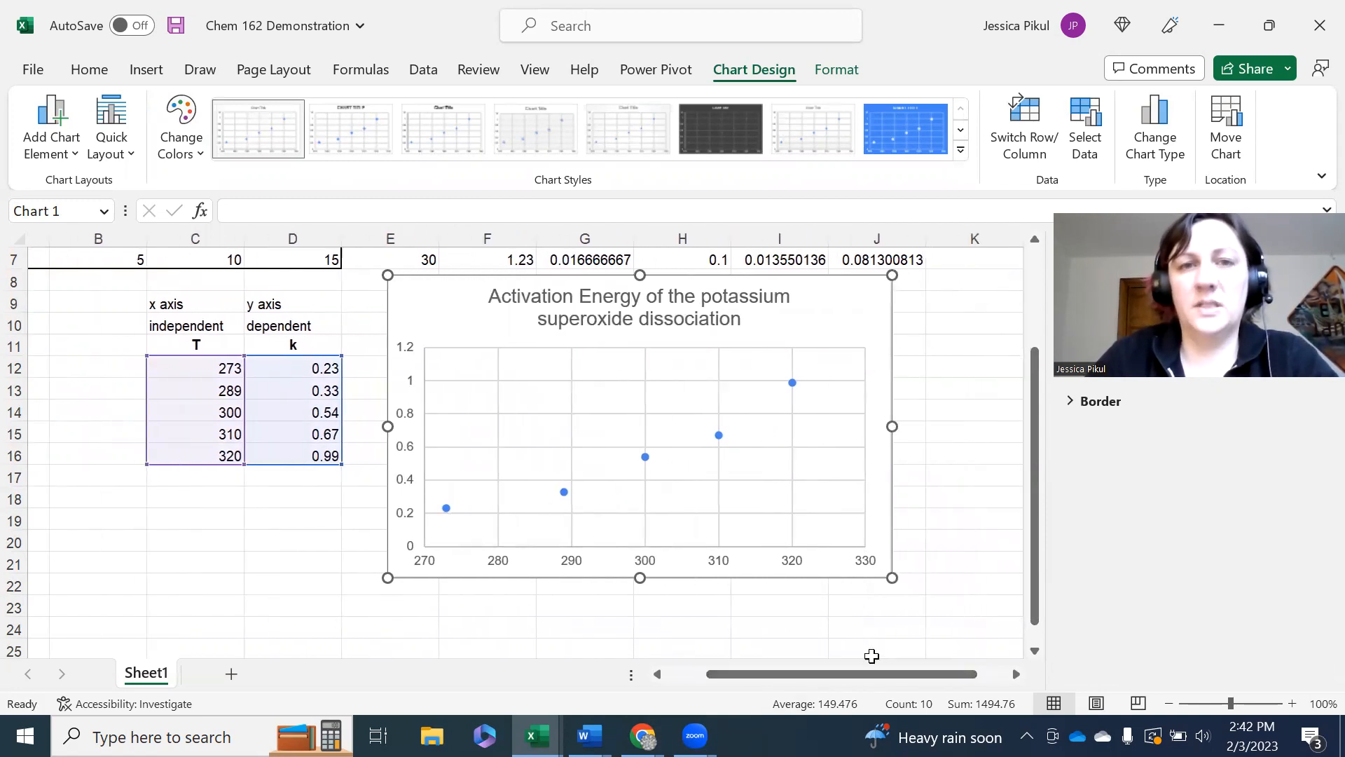
pyautogui.click(645, 456)
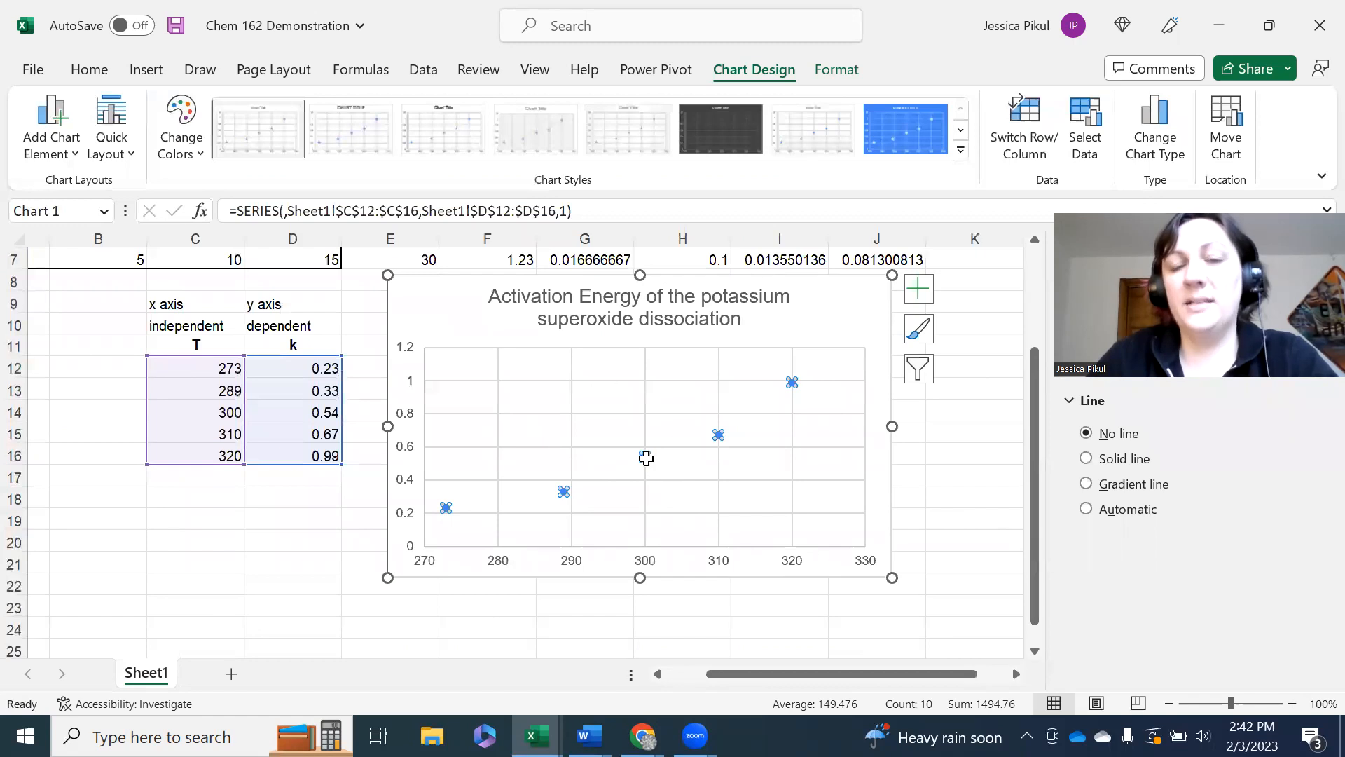
pyautogui.moveTo(646, 457)
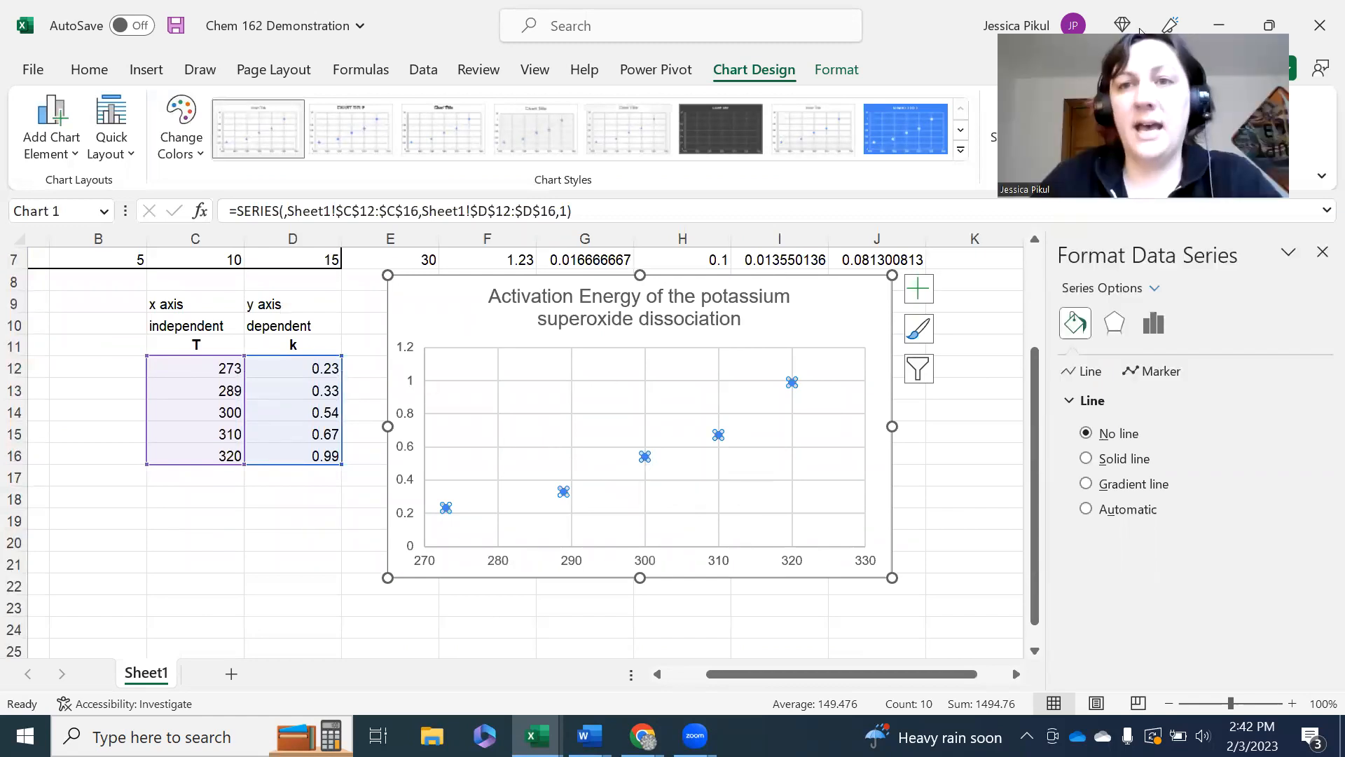
pyautogui.rightClick(719, 436)
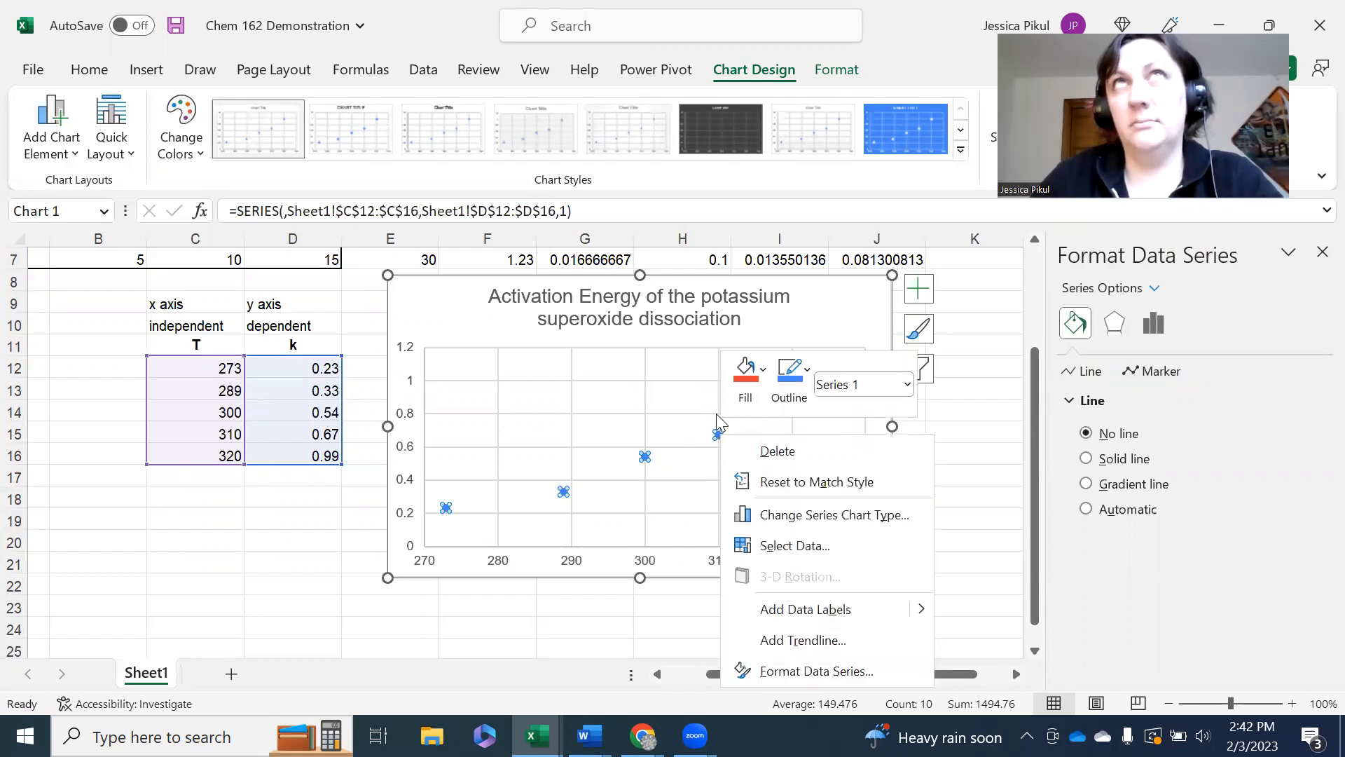
pyautogui.click(832, 640)
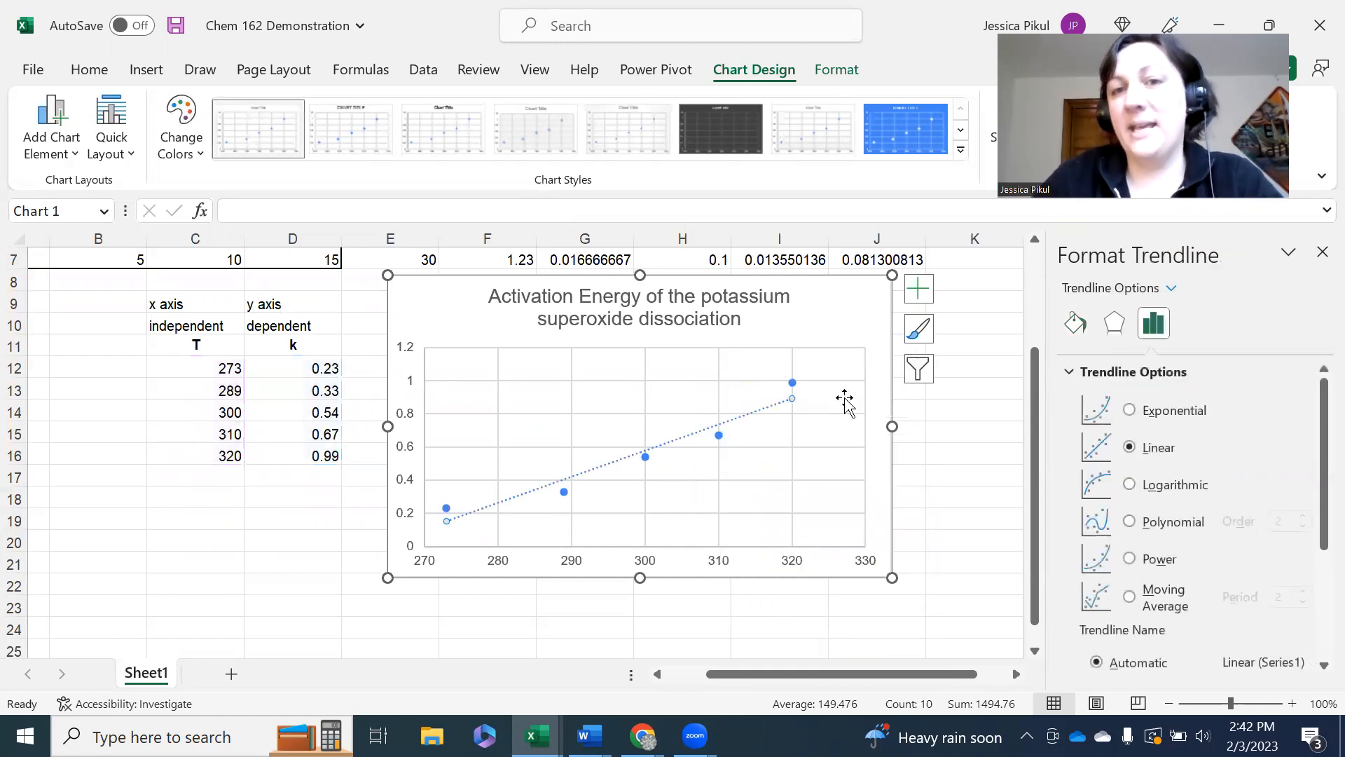
pyautogui.click(1129, 410)
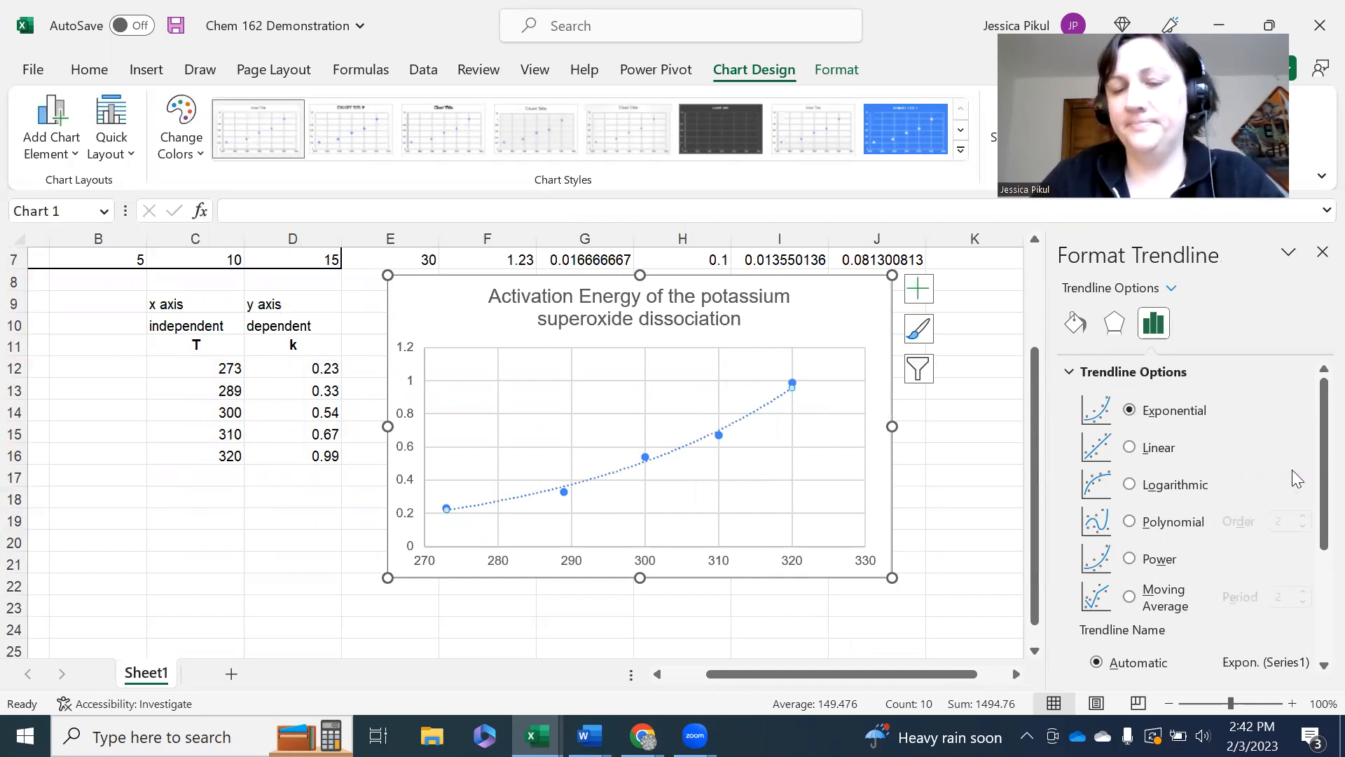
# Step: Display the trendline equation on the chart and move its label slightly away from the curve and the last data point
pyautogui.scroll(-4, 1278, 541)
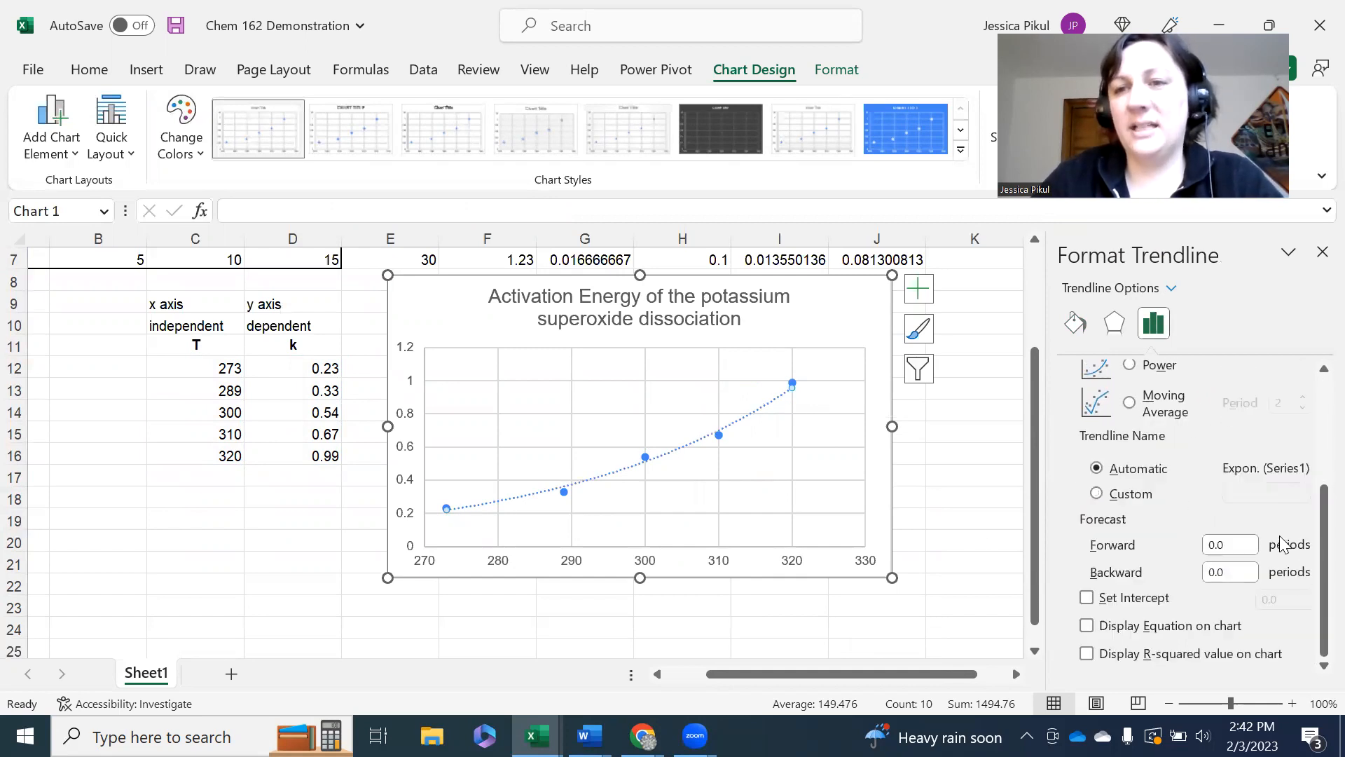
pyautogui.click(1085, 623)
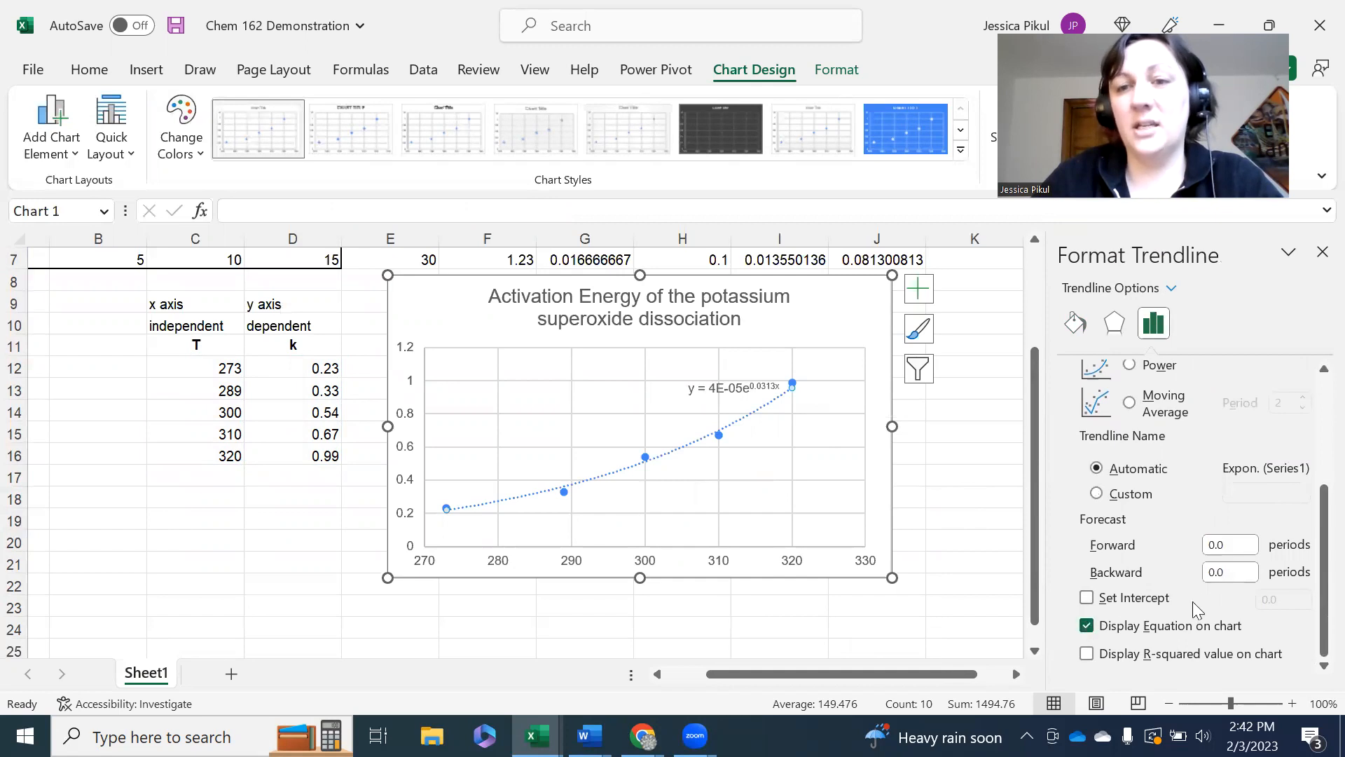
pyautogui.click(1321, 252)
pyautogui.moveTo(715, 389); pyautogui.dragTo(685, 394)
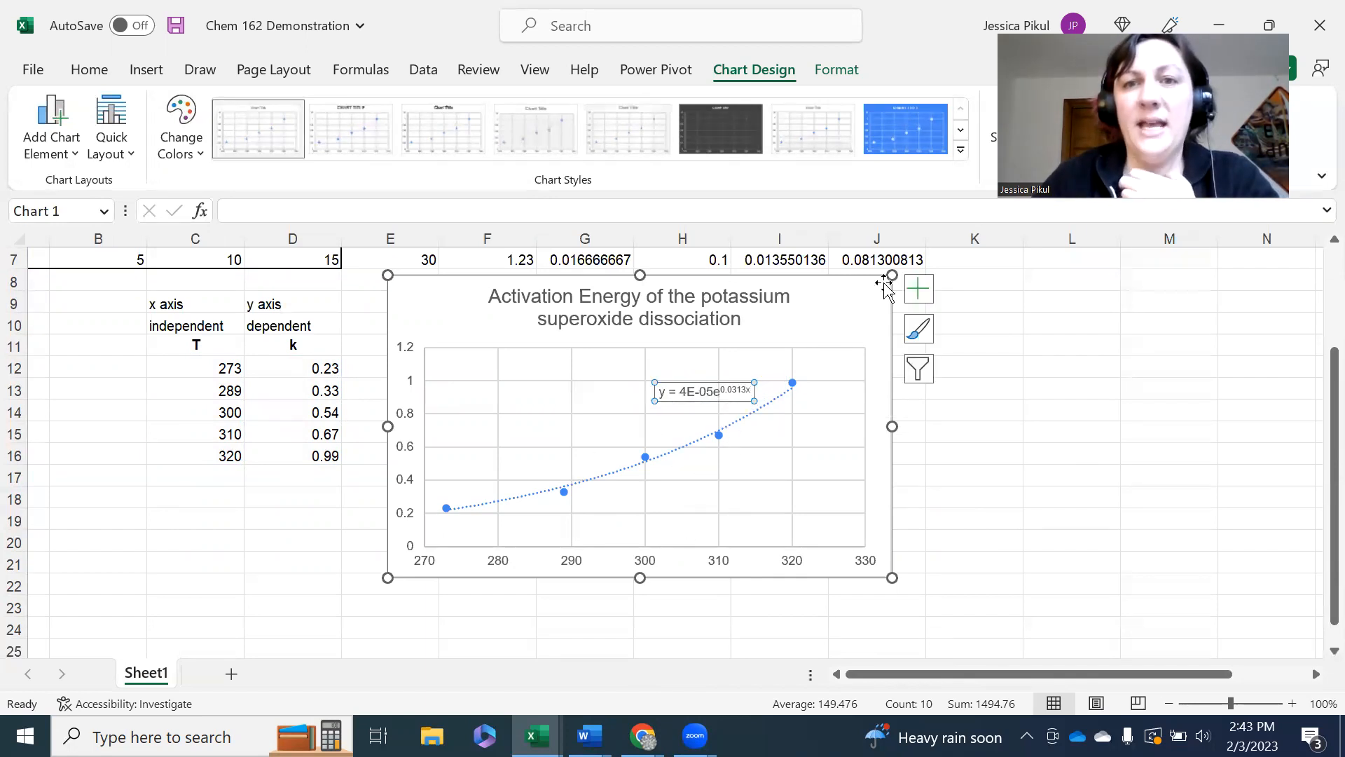
# Step: Add axis titles to both axes of the scatter chart
pyautogui.click(920, 289)
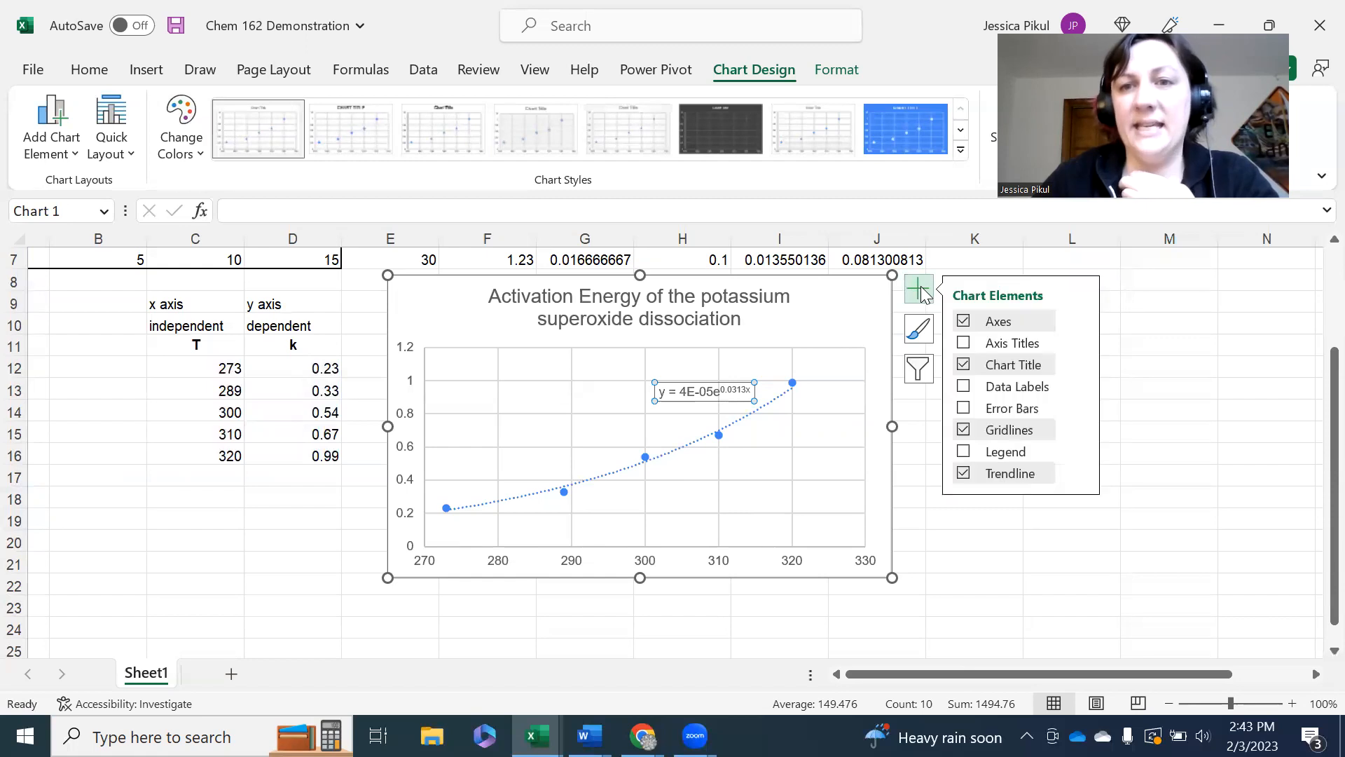
pyautogui.click(963, 347)
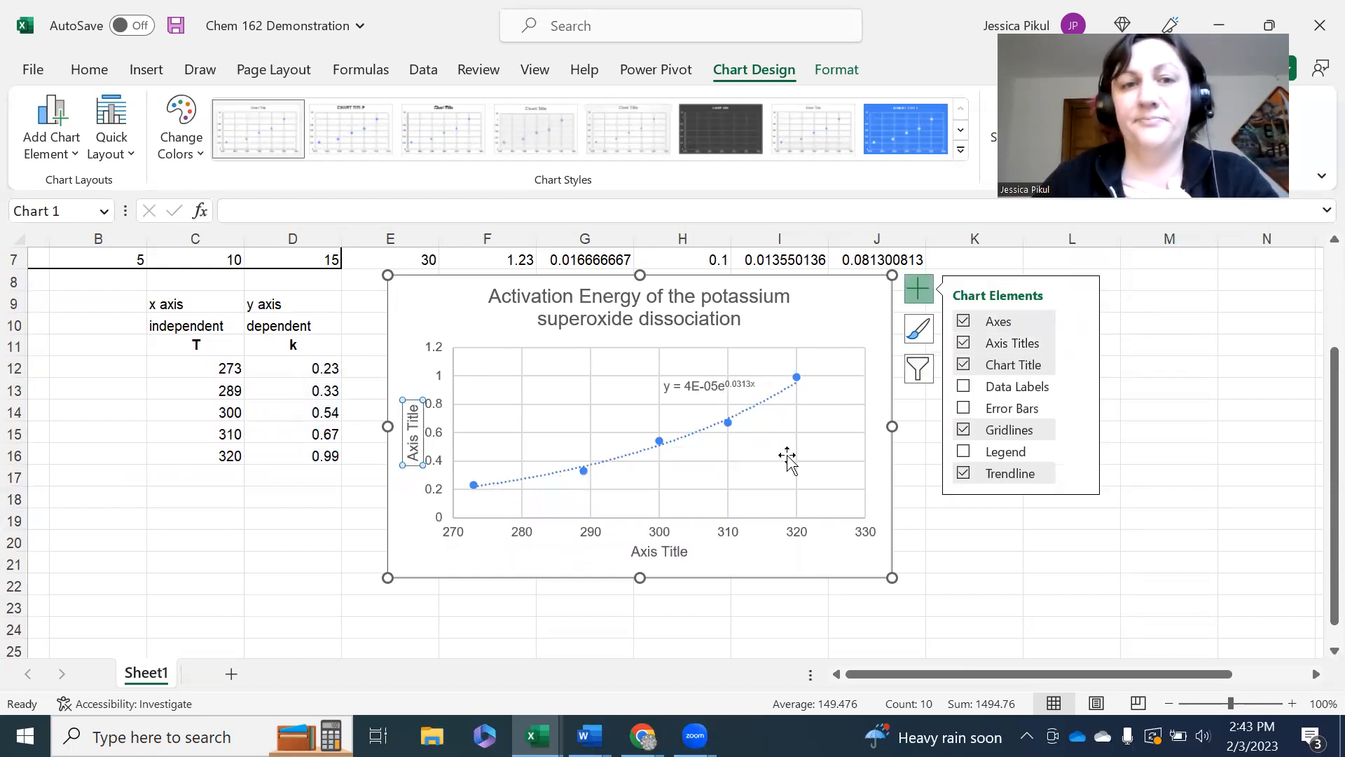
# Step: Replace the horizontal axis title of the scatter chart with "Temperature (K)"
pyautogui.doubleClick(634, 552)
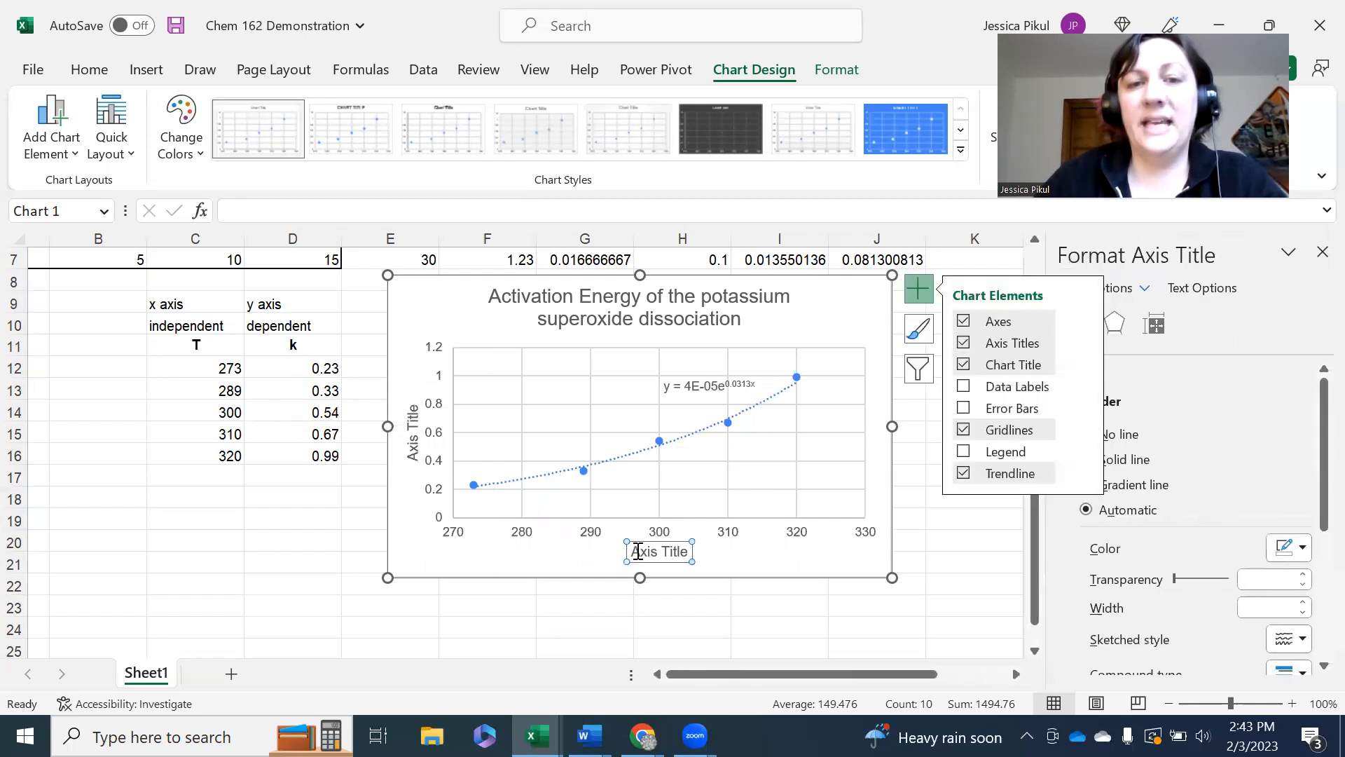
pyautogui.moveTo(631, 552); pyautogui.dragTo(683, 552)
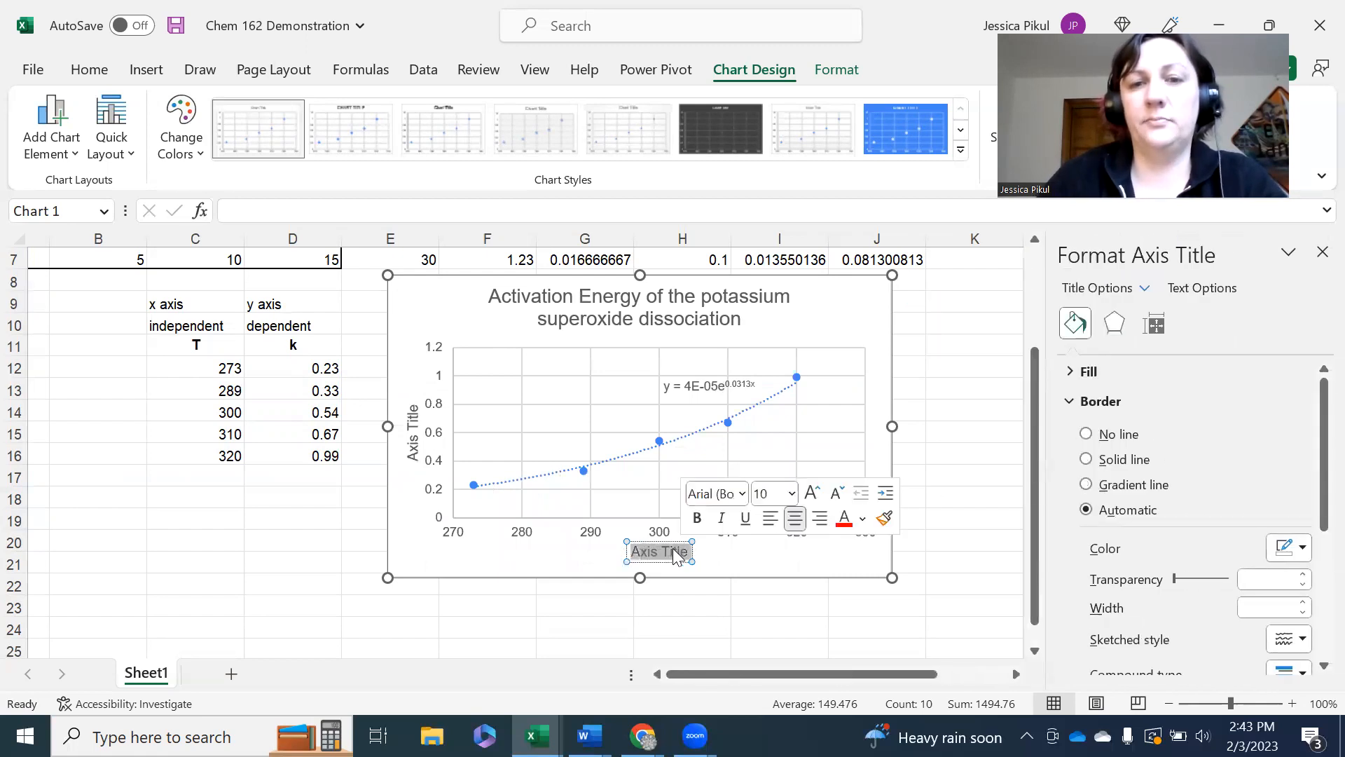
pyautogui.press('BackSpace')
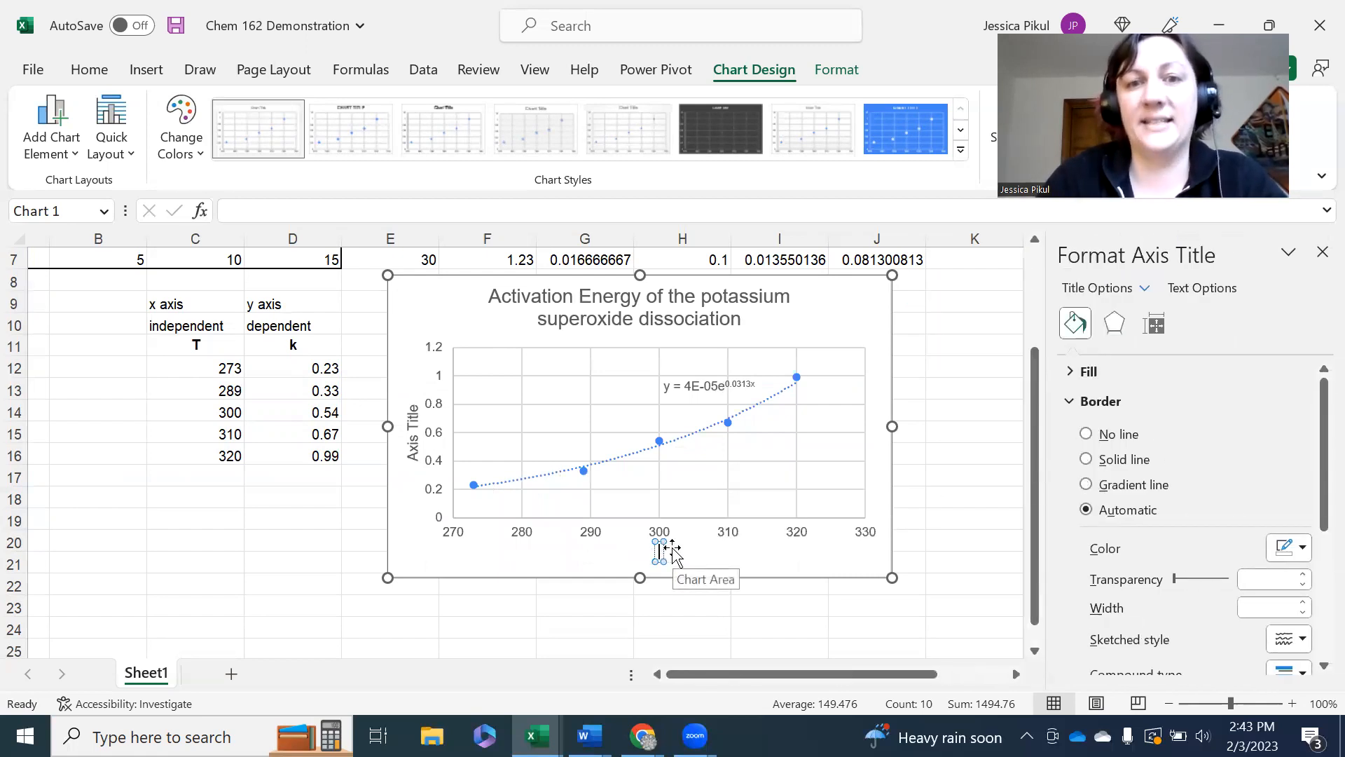
pyautogui.write('Temperature (K)')
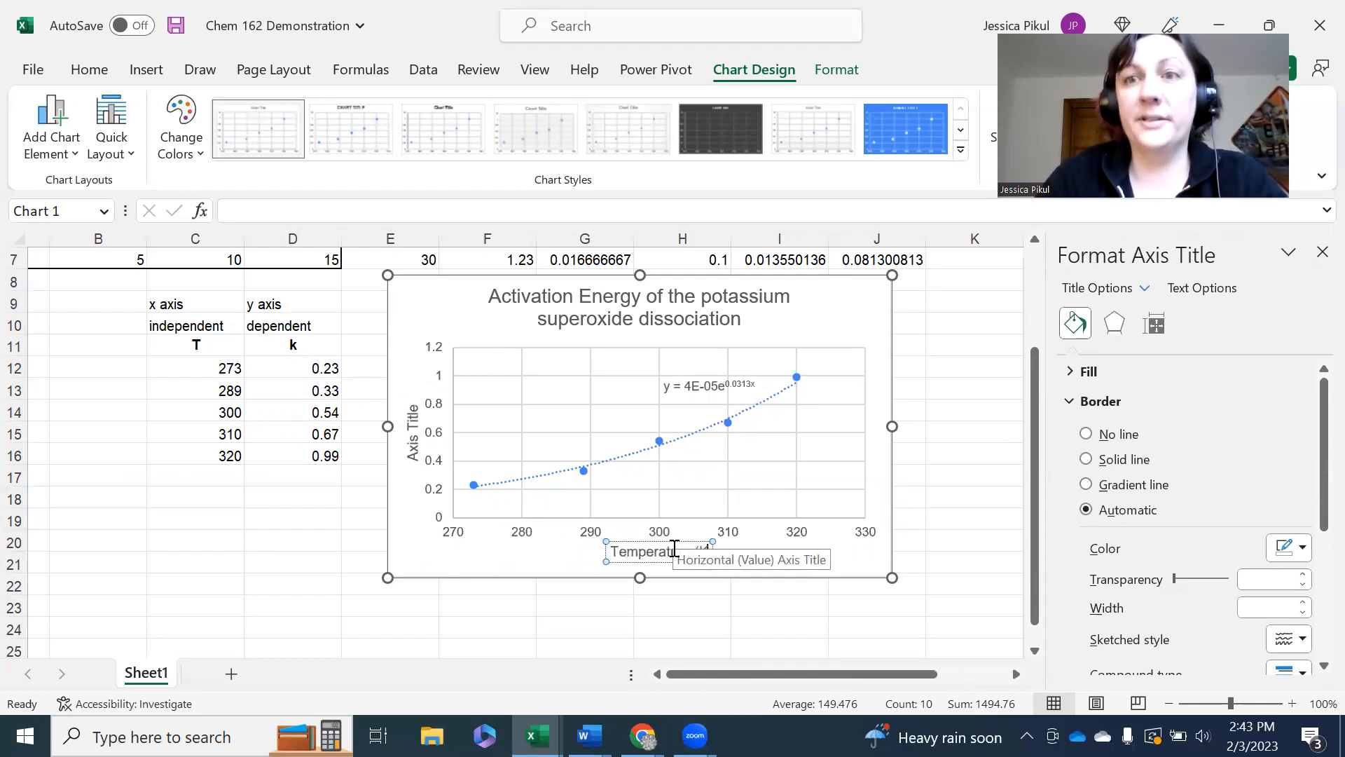
# Step: Replace the vertical axis title with "Rate Constant, k, (M/s)" and close the formatting pane
pyautogui.click(416, 435)
pyautogui.tripleClick(413, 436)
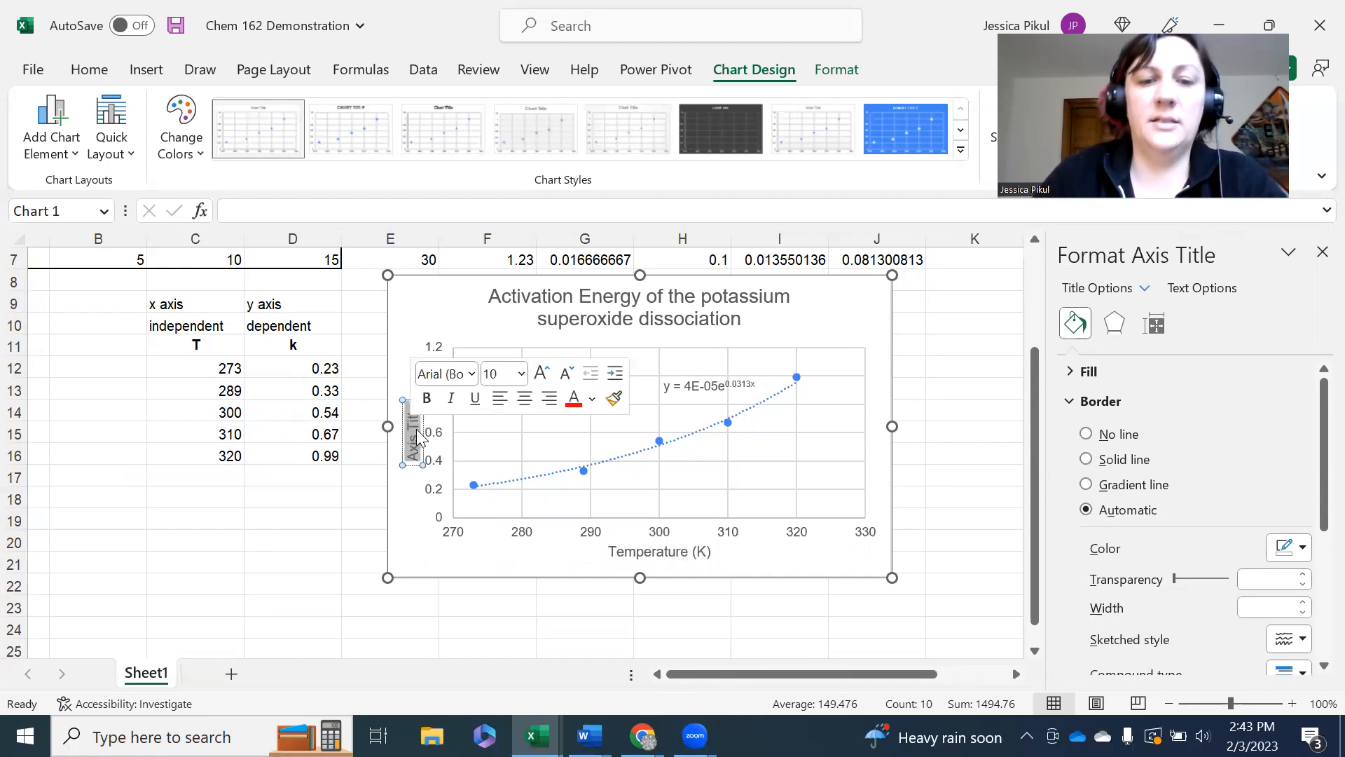
pyautogui.write('Rate')
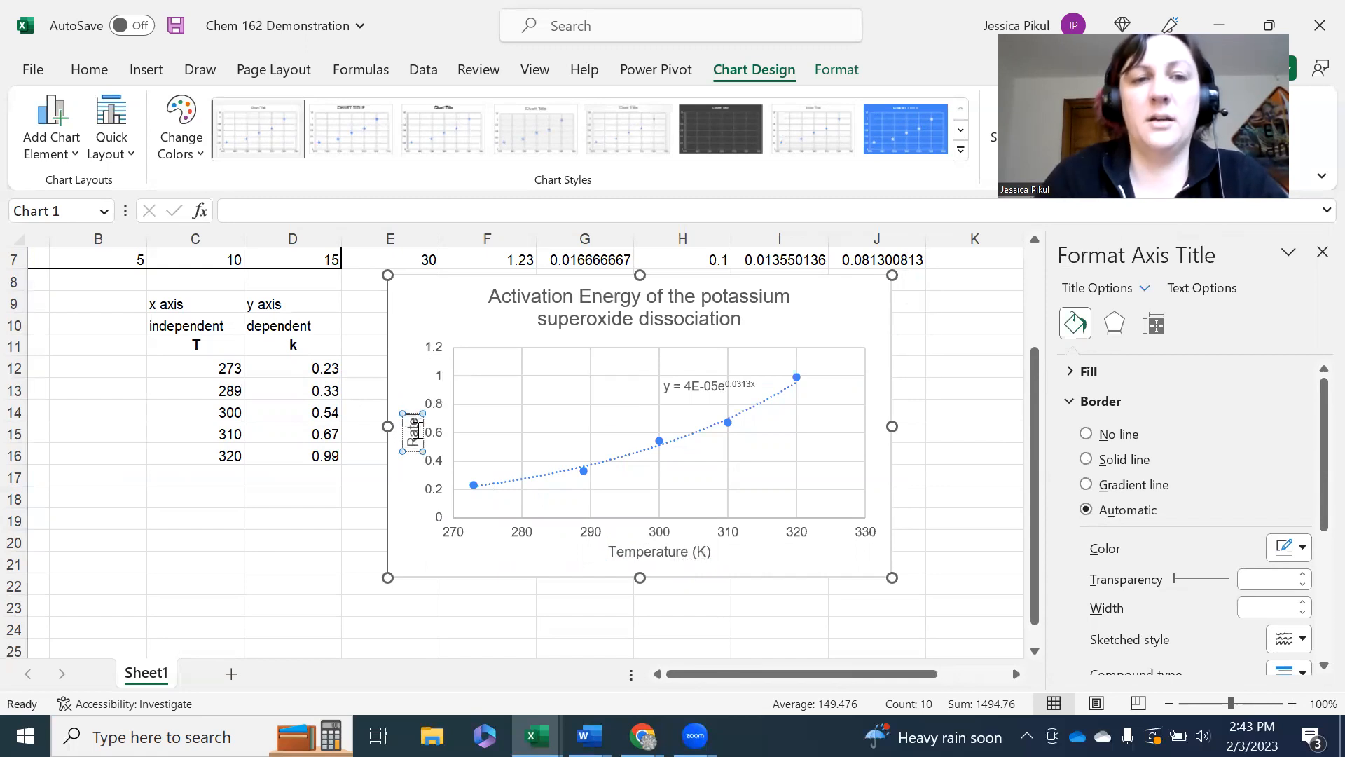
pyautogui.write(' Constant, k, (')
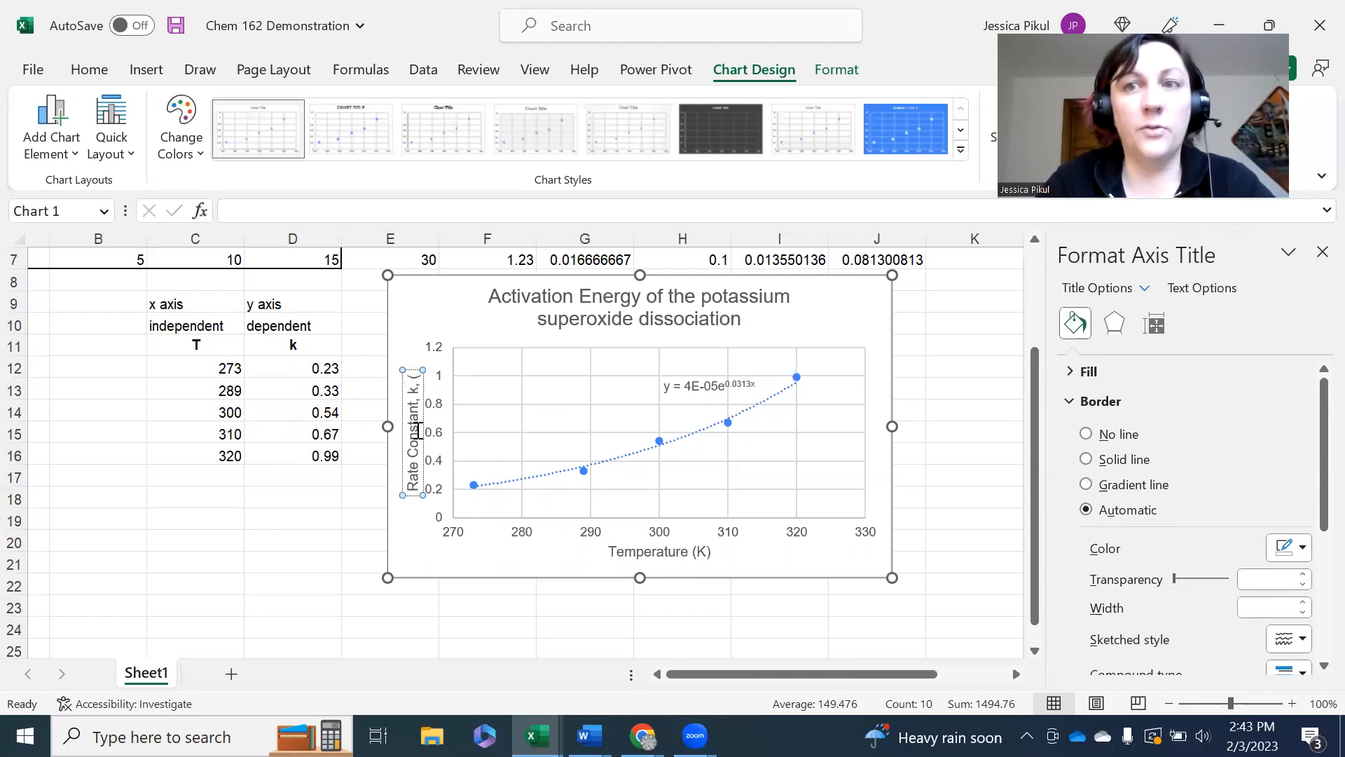
pyautogui.write('M/s)')
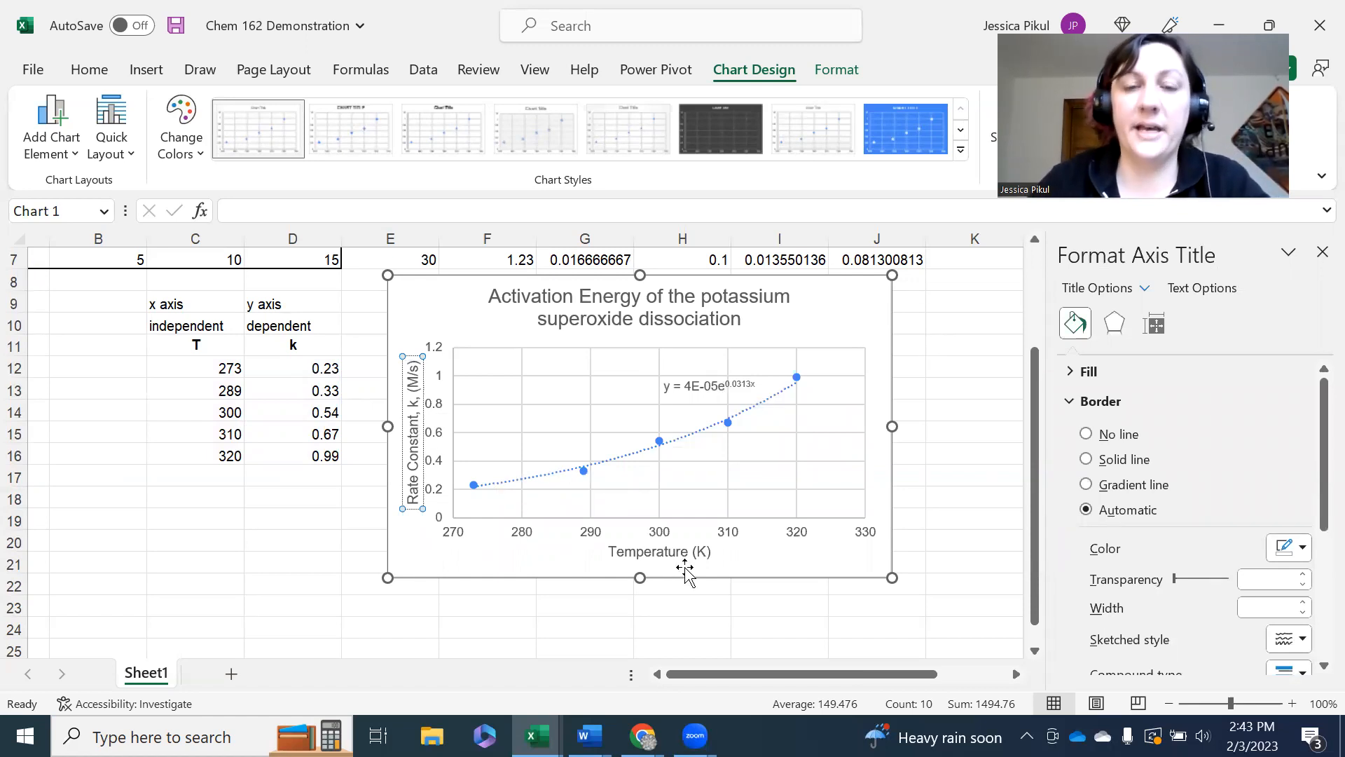
pyautogui.click(939, 562)
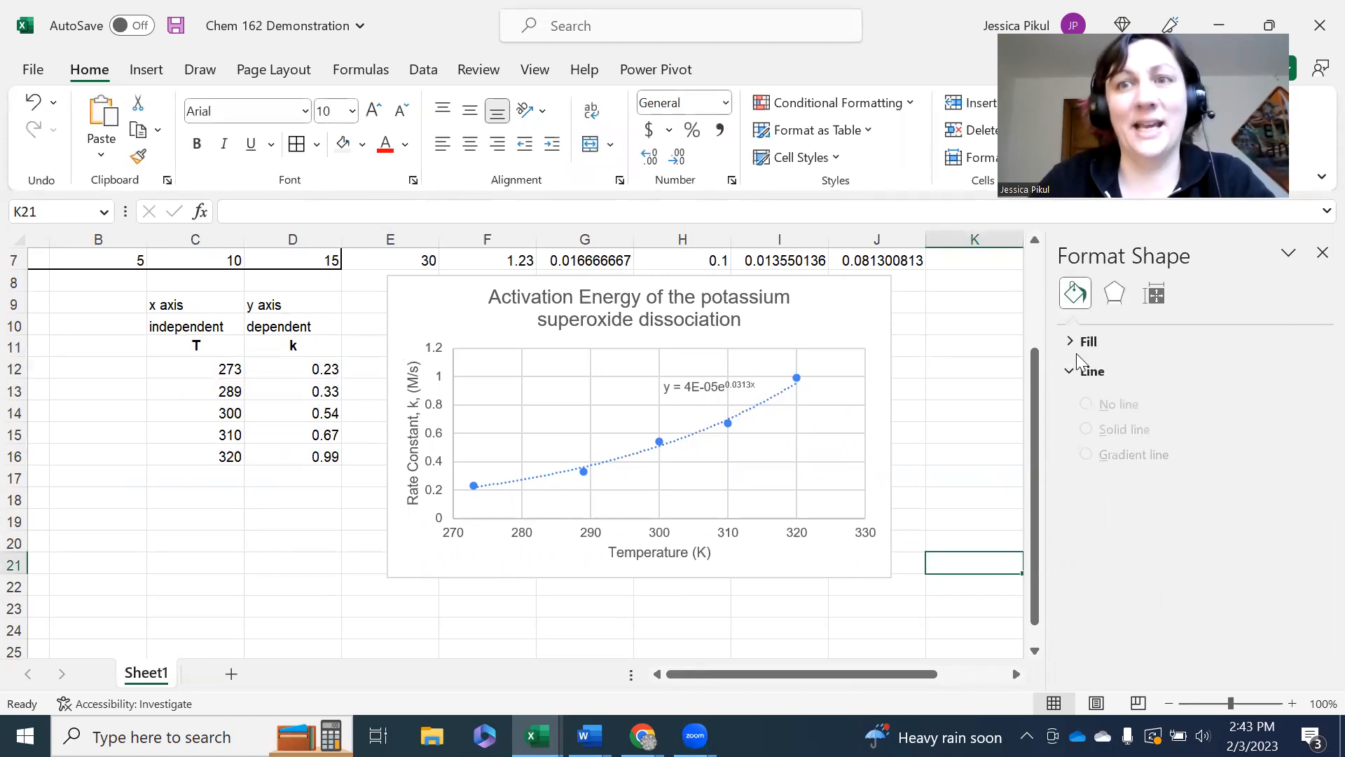
pyautogui.click(1317, 255)
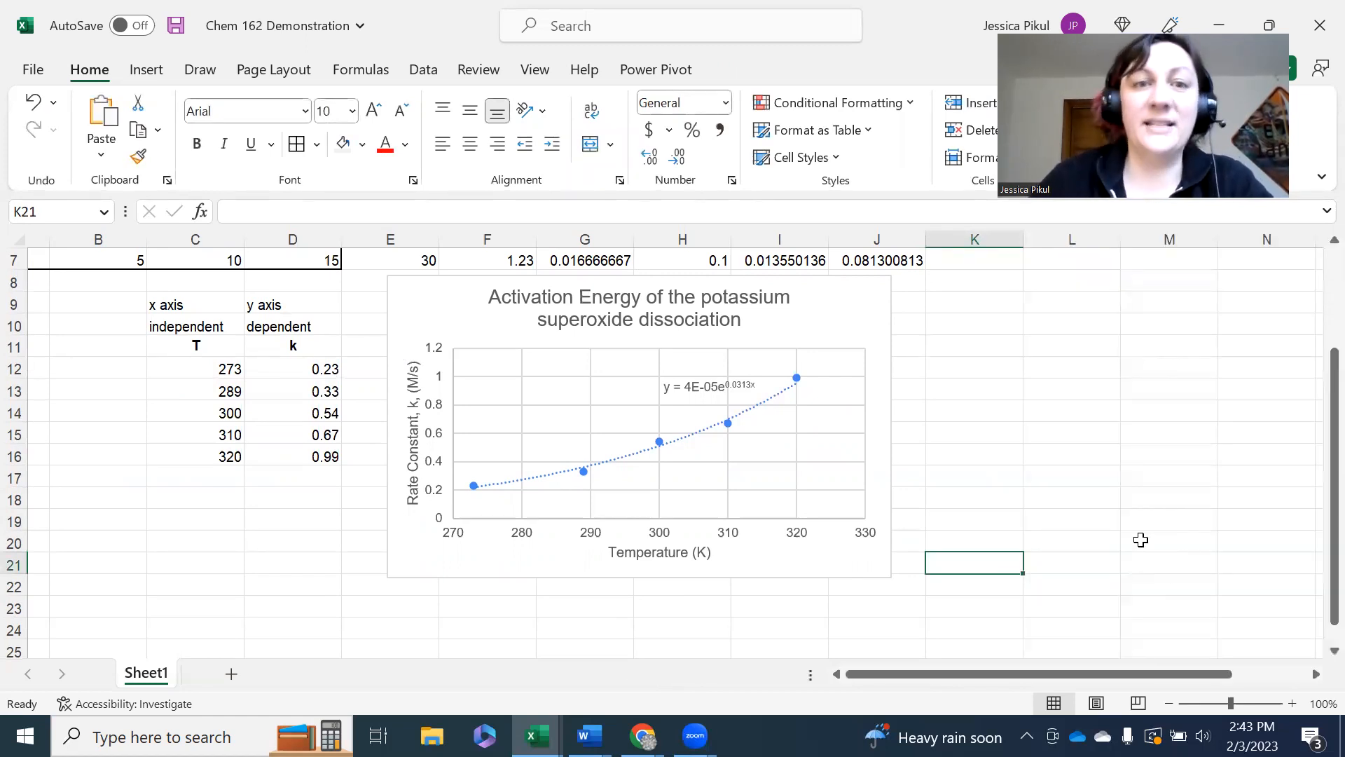
# Step: Nudge the scatter chart slightly left and down below the data table and deselect it
pyautogui.moveTo(893, 670); pyautogui.dragTo(813, 678)
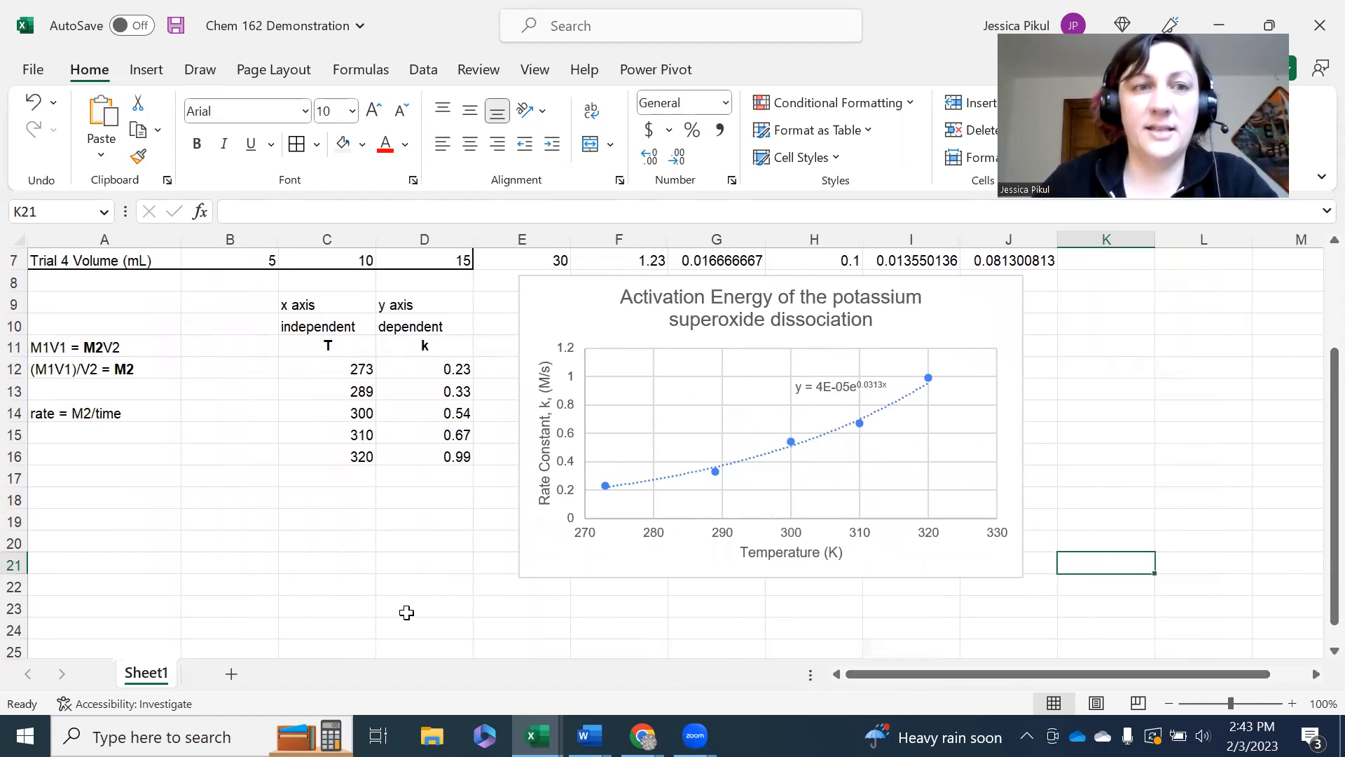
pyautogui.scroll(1, 399, 592)
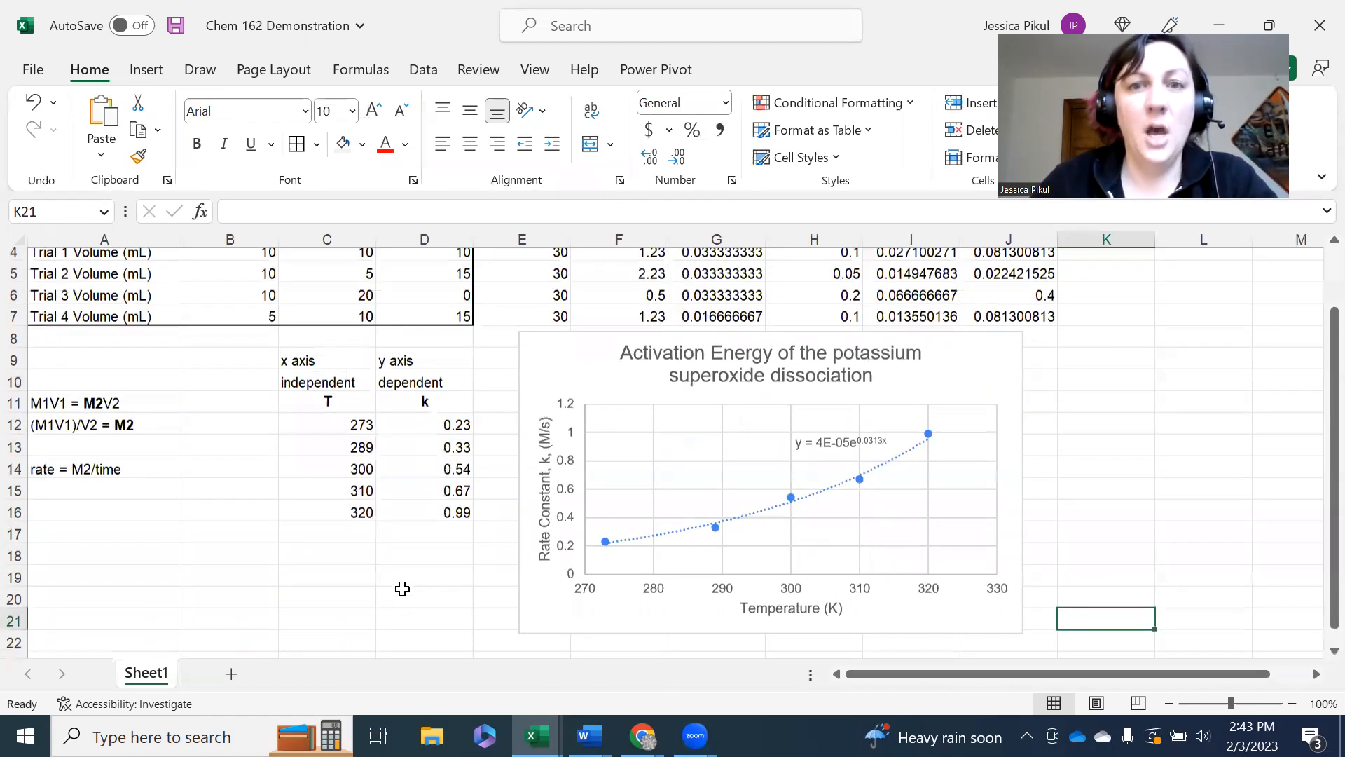
pyautogui.scroll(1, 403, 589)
pyautogui.moveTo(954, 444)
pyautogui.mouseDown()
pyautogui.moveTo(957, 458)
pyautogui.moveTo(944, 456)
pyautogui.mouseUp()
pyautogui.click(1215, 457)
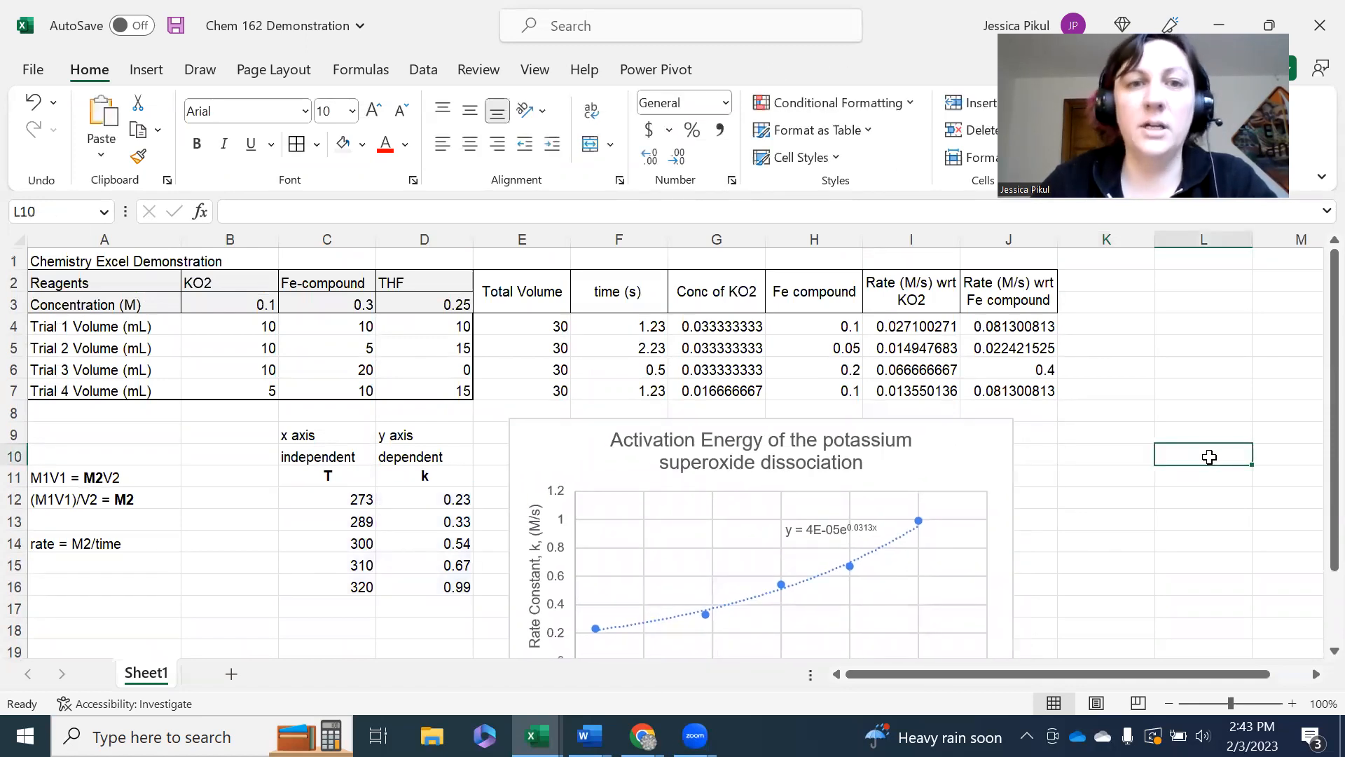
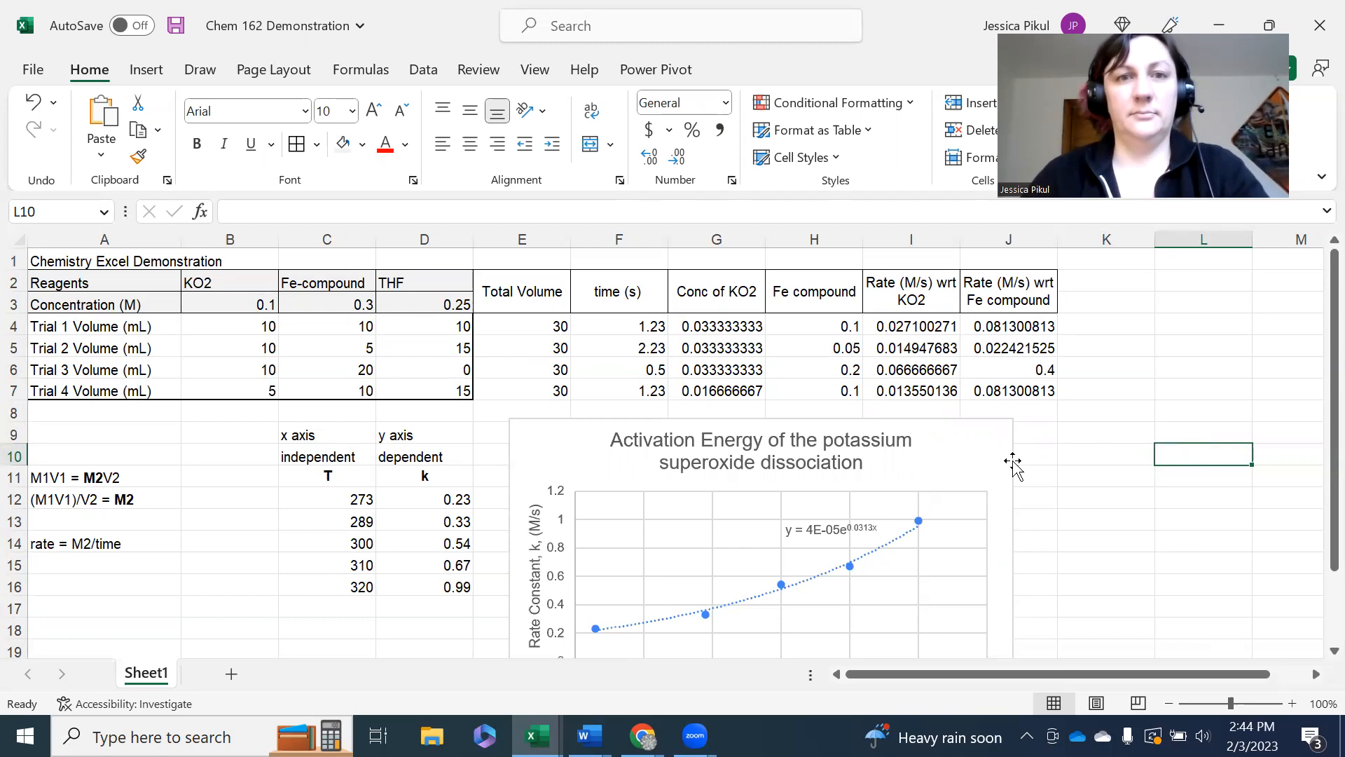
# Step: Switch to the Chem 162 Demonstration file in Google Sheets and select the Rate (M/s) header together with the cell below it
pyautogui.moveTo(642, 736)
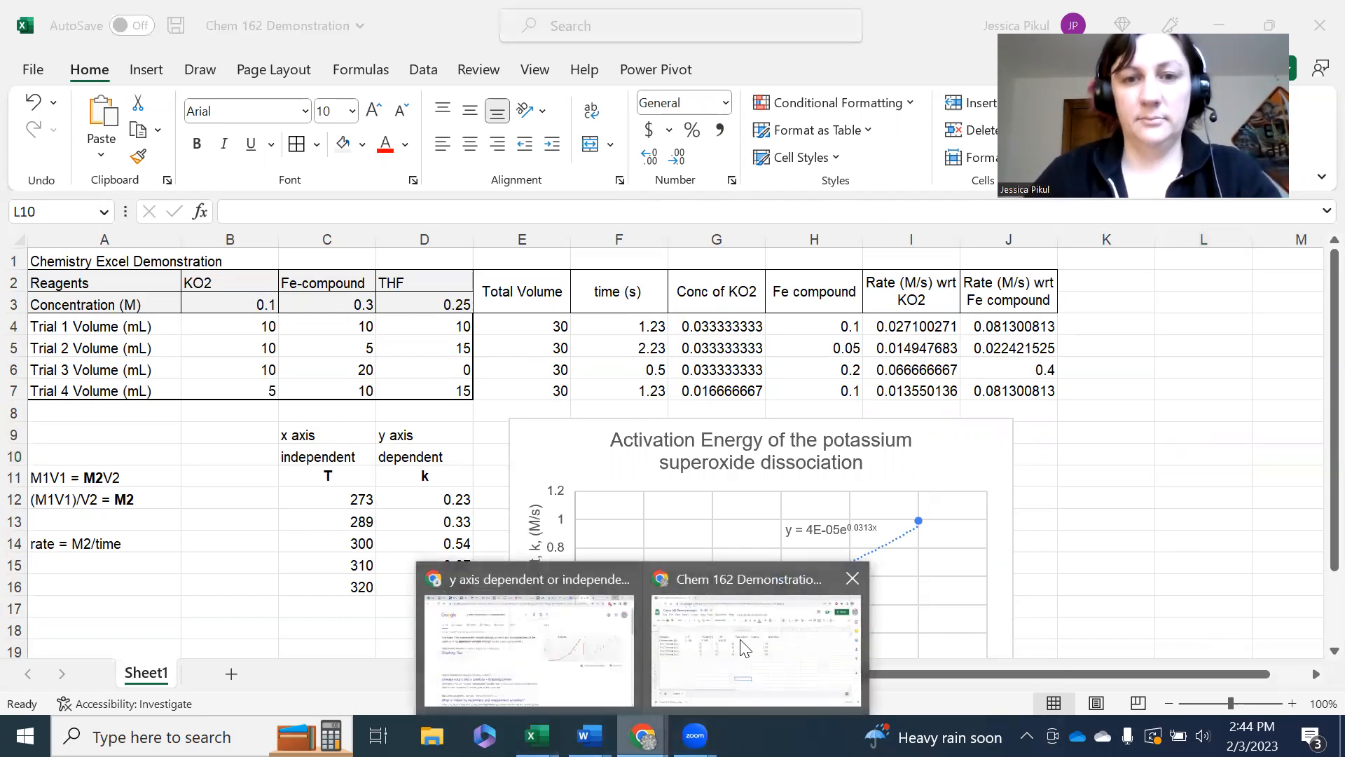
pyautogui.click(746, 648)
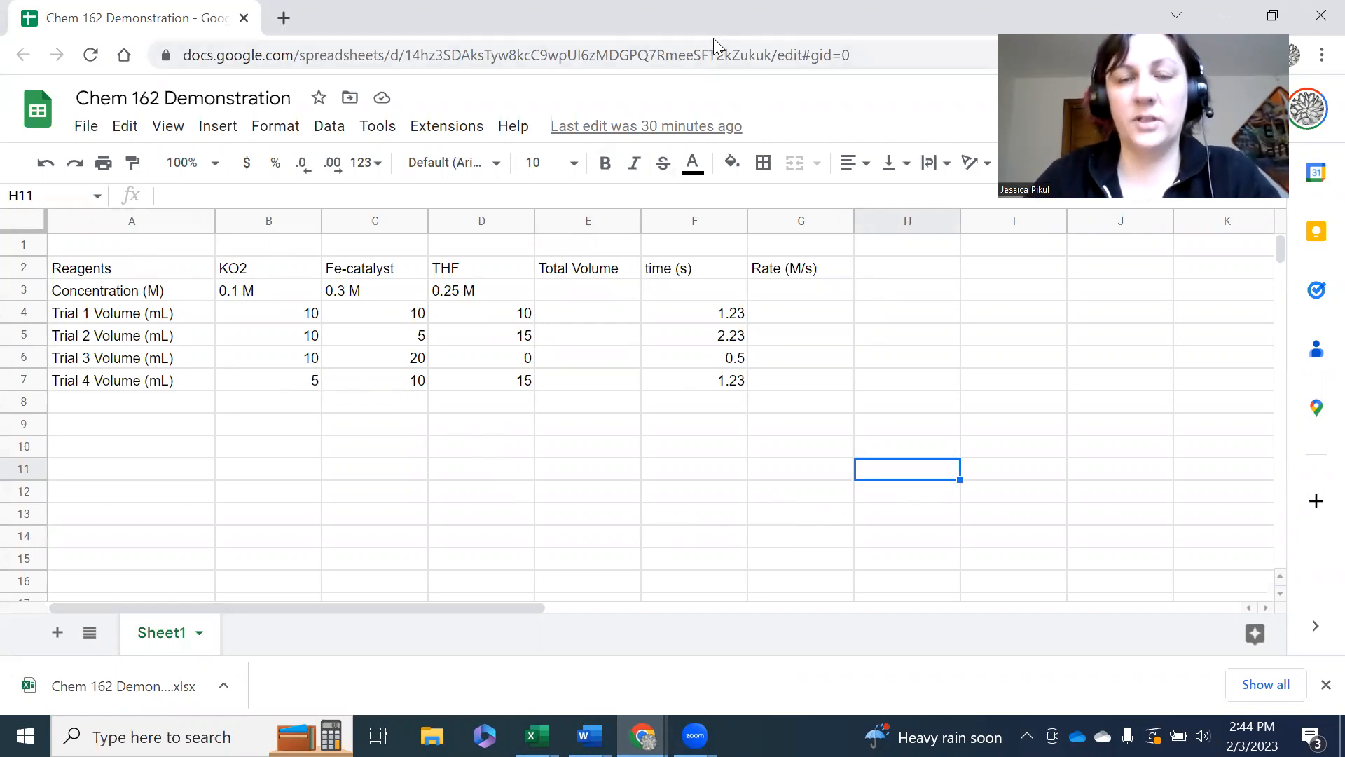
pyautogui.click(813, 271)
pyautogui.click(805, 289)
pyautogui.click(806, 270)
pyautogui.keyDown('shift'); pyautogui.click(811, 289); pyautogui.keyUp('shift')
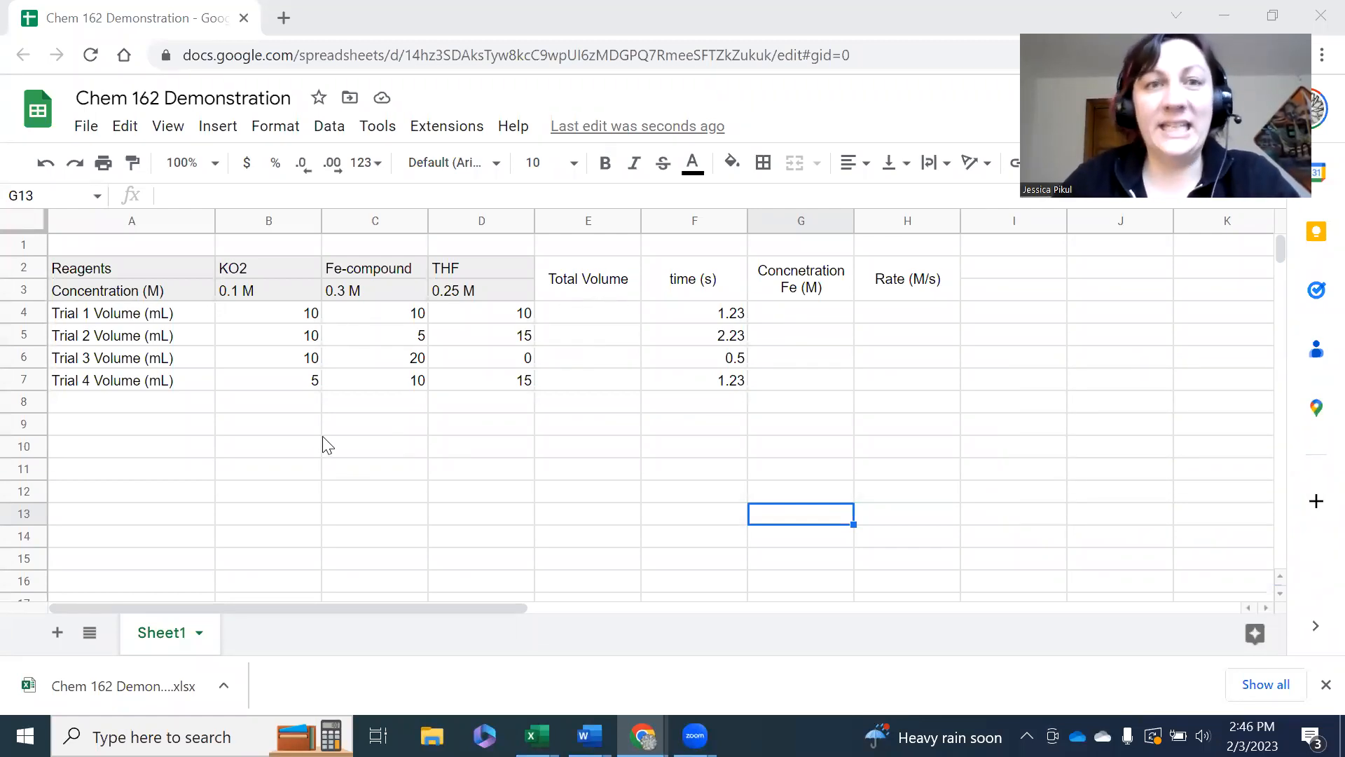
# Step: Remove the M unit from the concentrations in B3, C3 and D3, keeping only the numbers 0.1, 0.3 and 0.25
pyautogui.click(283, 287)
pyautogui.doubleClick(283, 288)
pyautogui.press('BackSpace')
pyautogui.press('BackSpace')
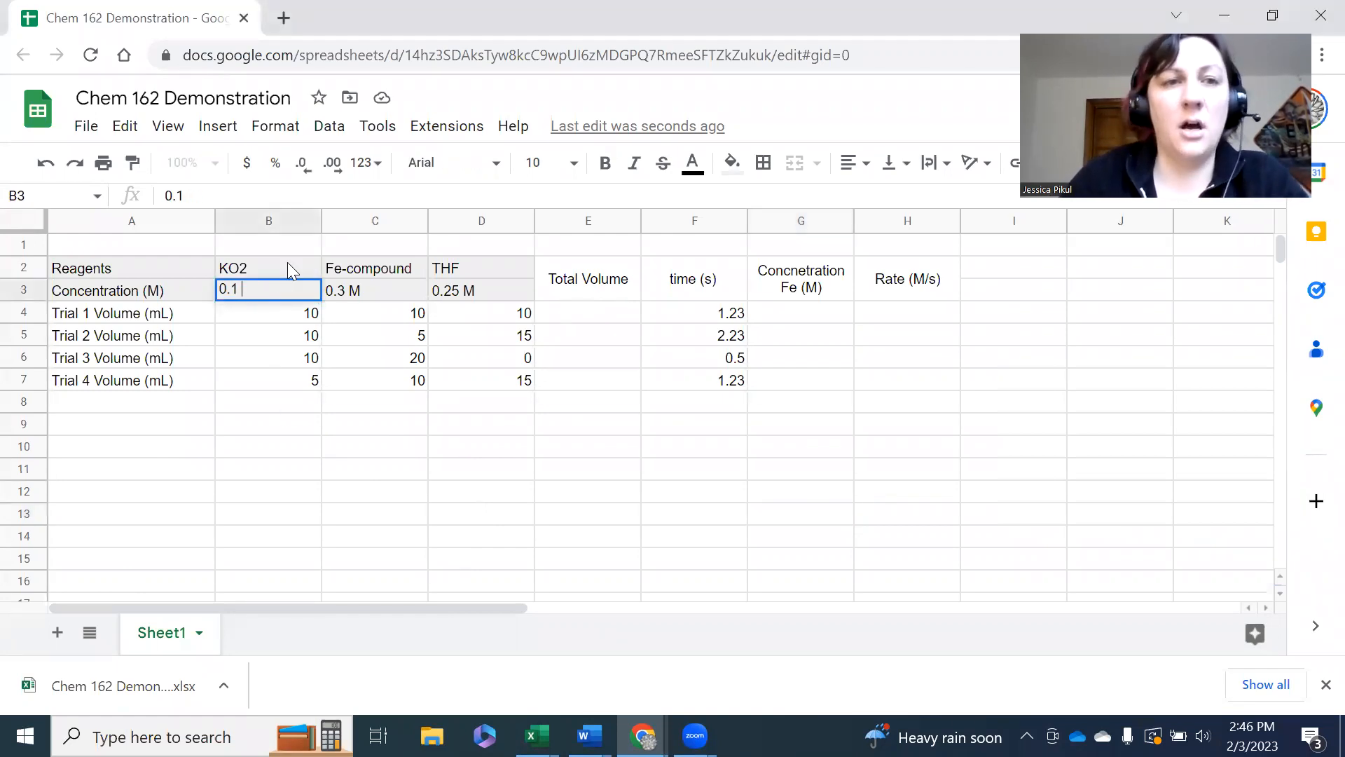
pyautogui.press('Return')
pyautogui.click(378, 274)
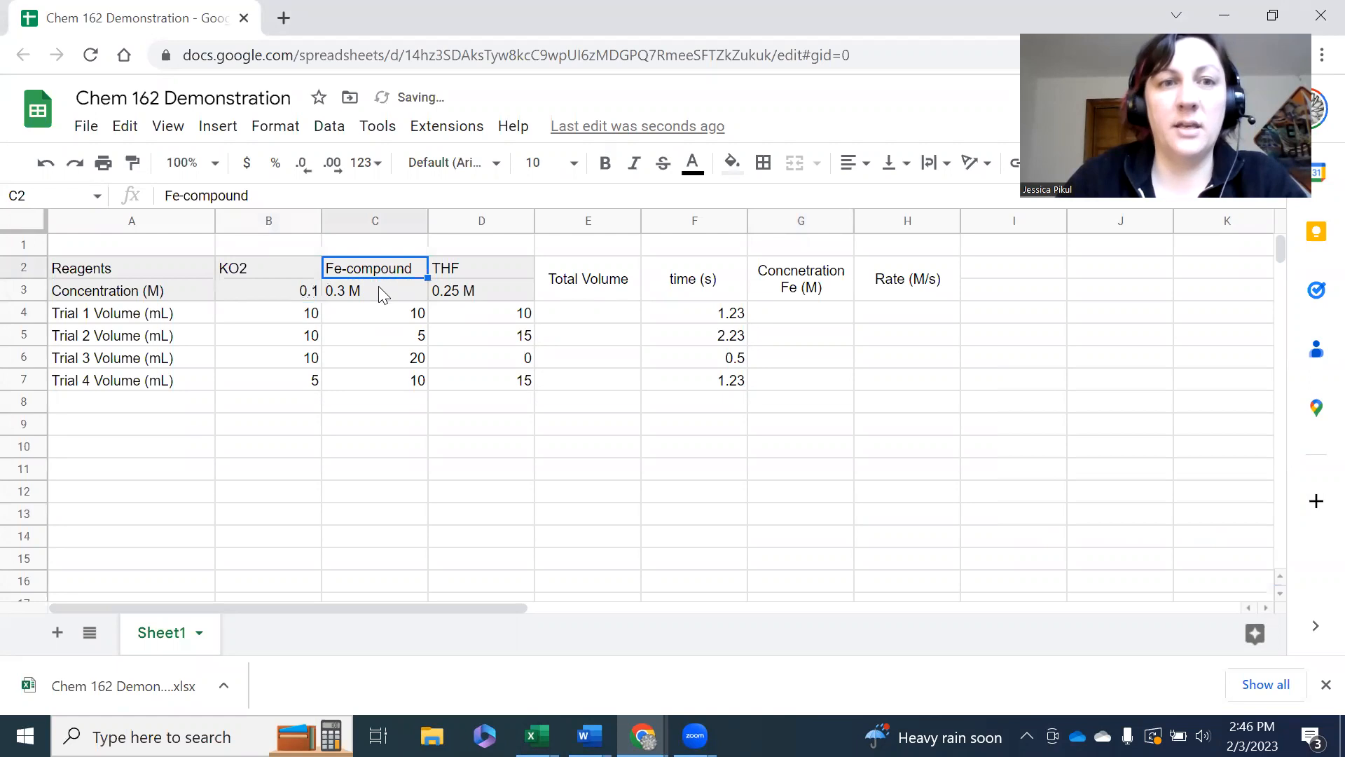
pyautogui.doubleClick(380, 286)
pyautogui.press('BackSpace')
pyautogui.press('BackSpace')
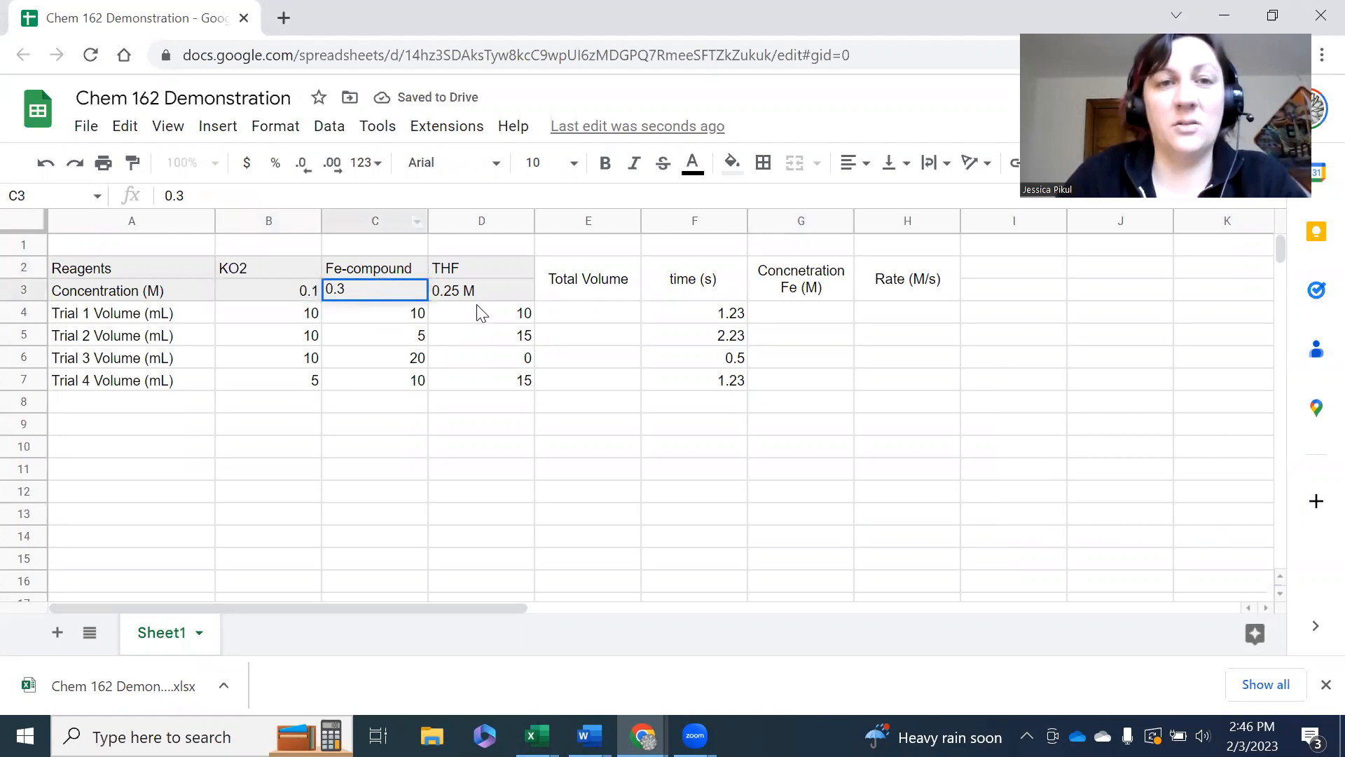
pyautogui.click(502, 297)
pyautogui.doubleClick(496, 293)
pyautogui.press('BackSpace')
pyautogui.press('BackSpace')
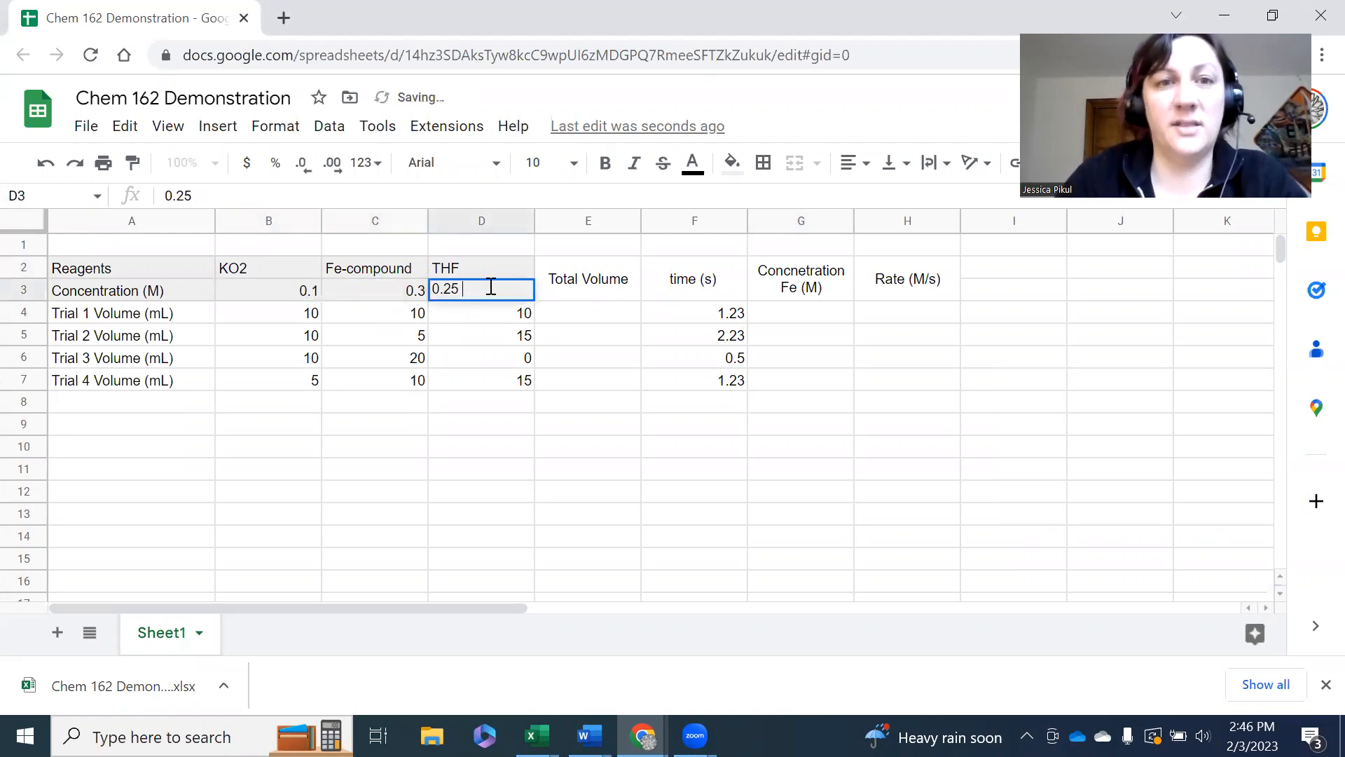
pyautogui.click(490, 499)
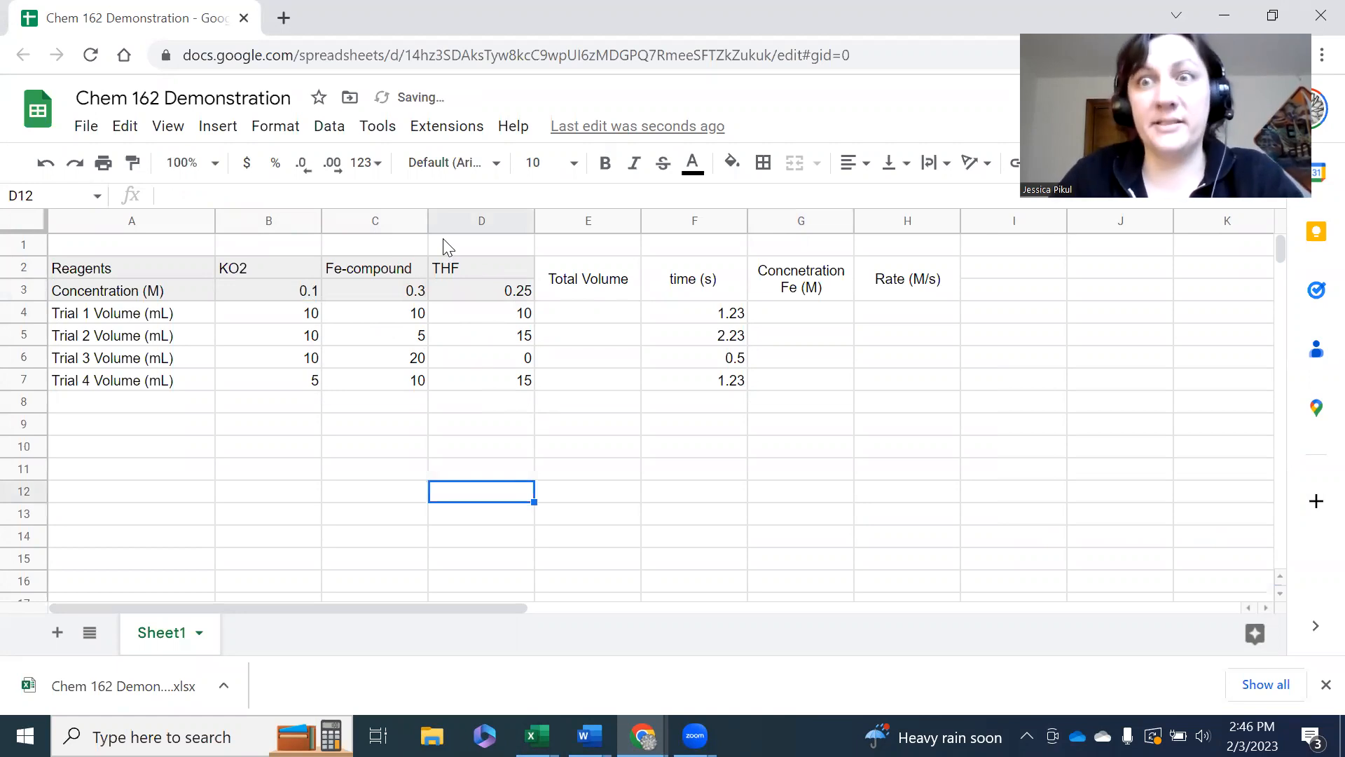
# Step: Enter =sum(B4:D4) in E4 to calculate the total volume of Trial 1
pyautogui.click(593, 308)
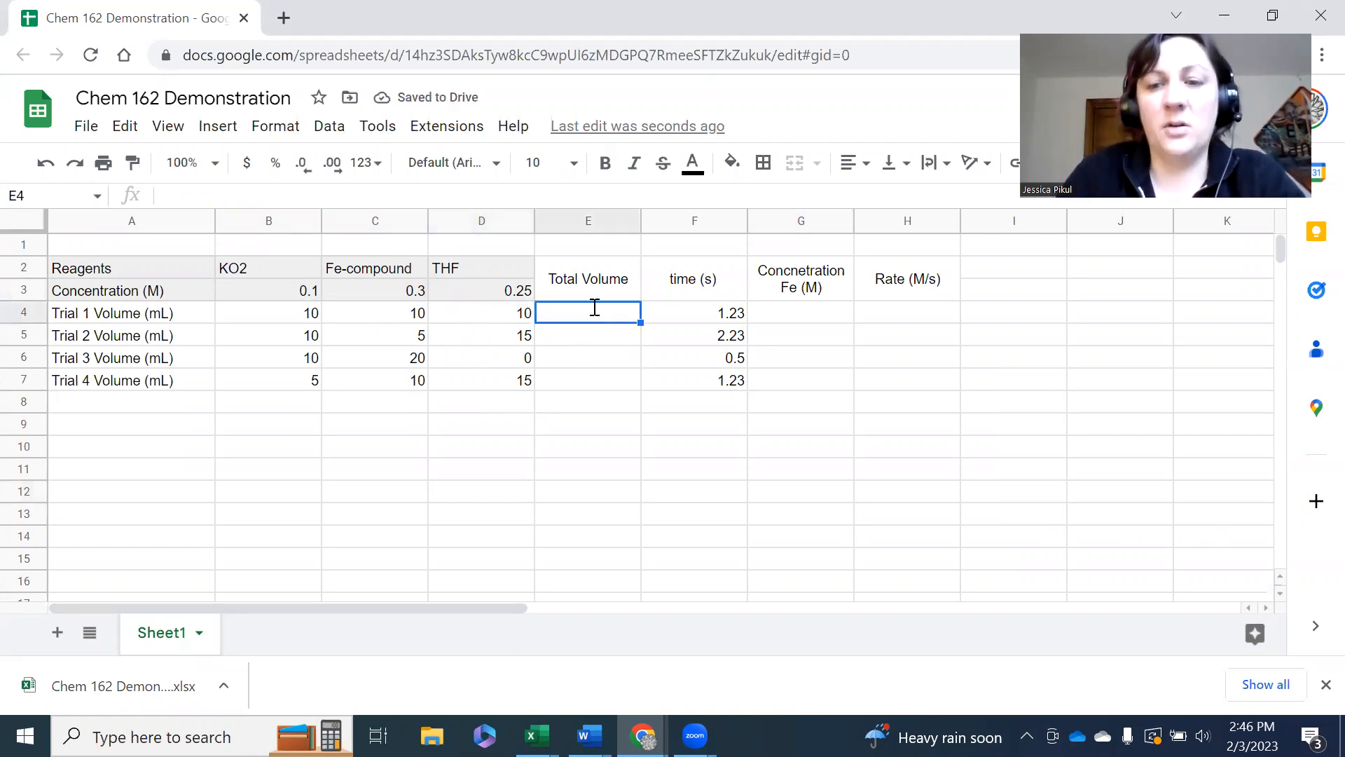
pyautogui.write('=')
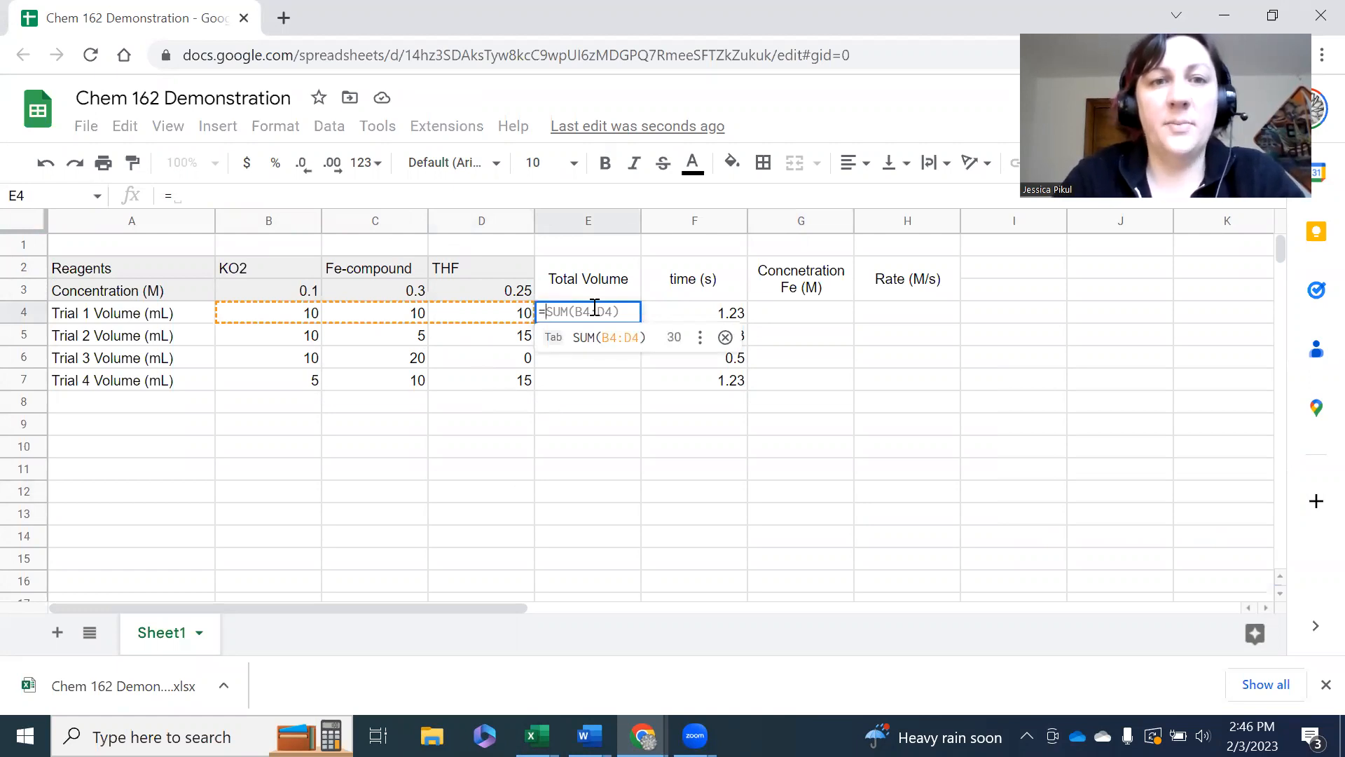
pyautogui.write('sum')
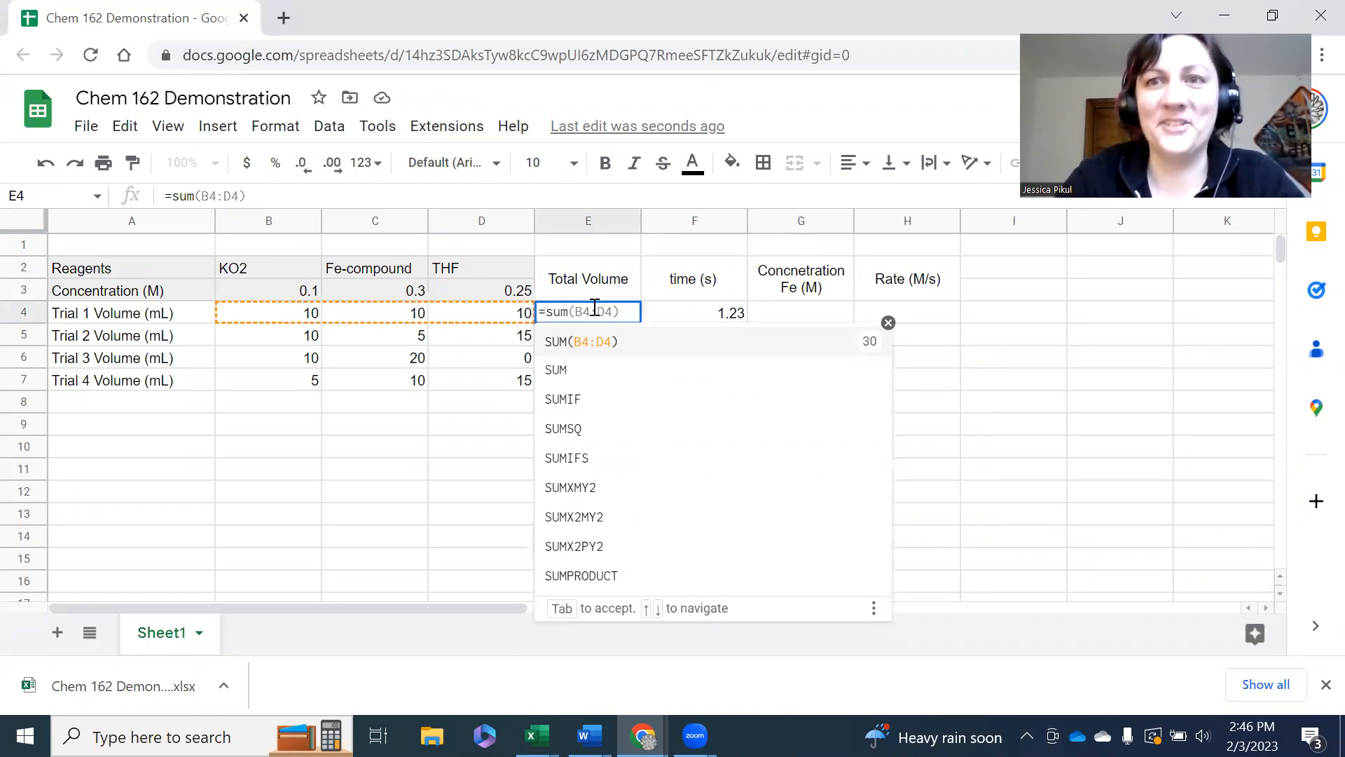
pyautogui.write('(')
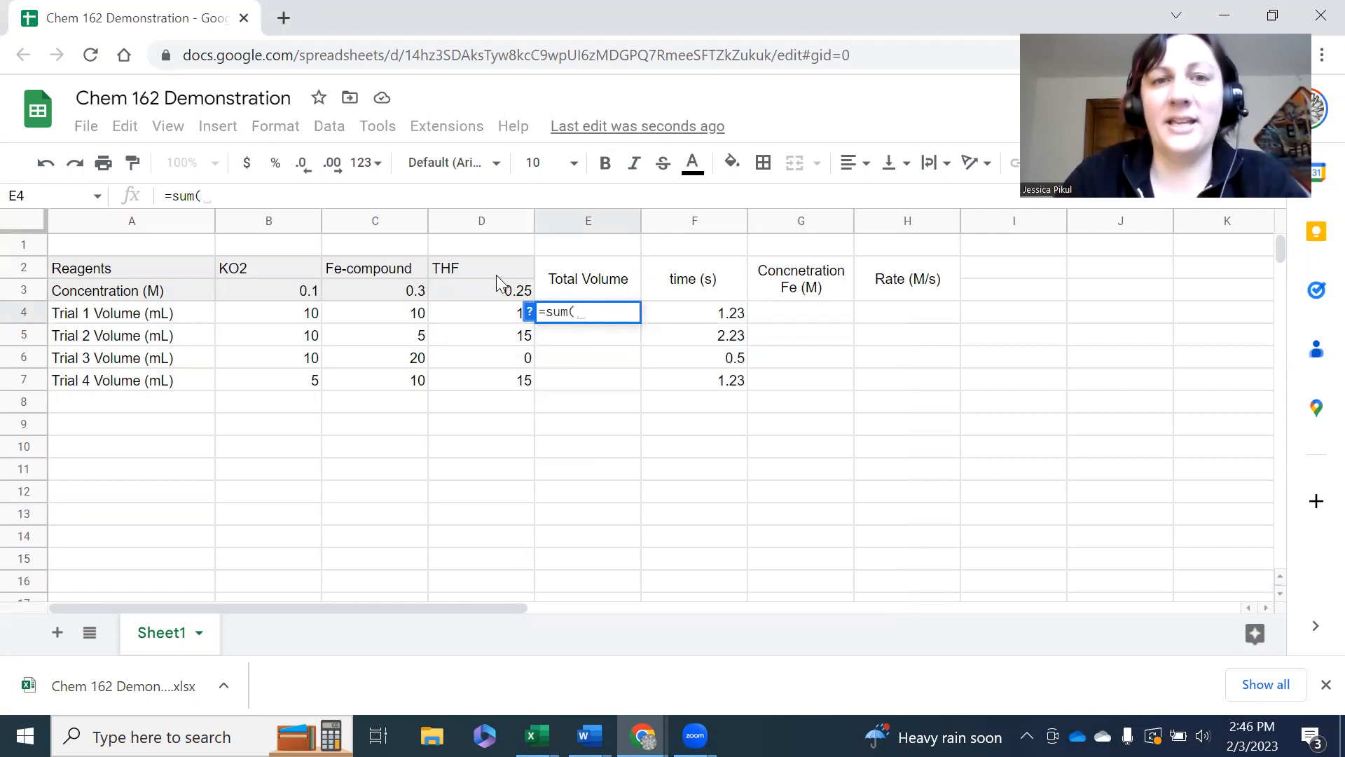
pyautogui.click(493, 316)
pyautogui.moveTo(492, 315); pyautogui.dragTo(313, 324)
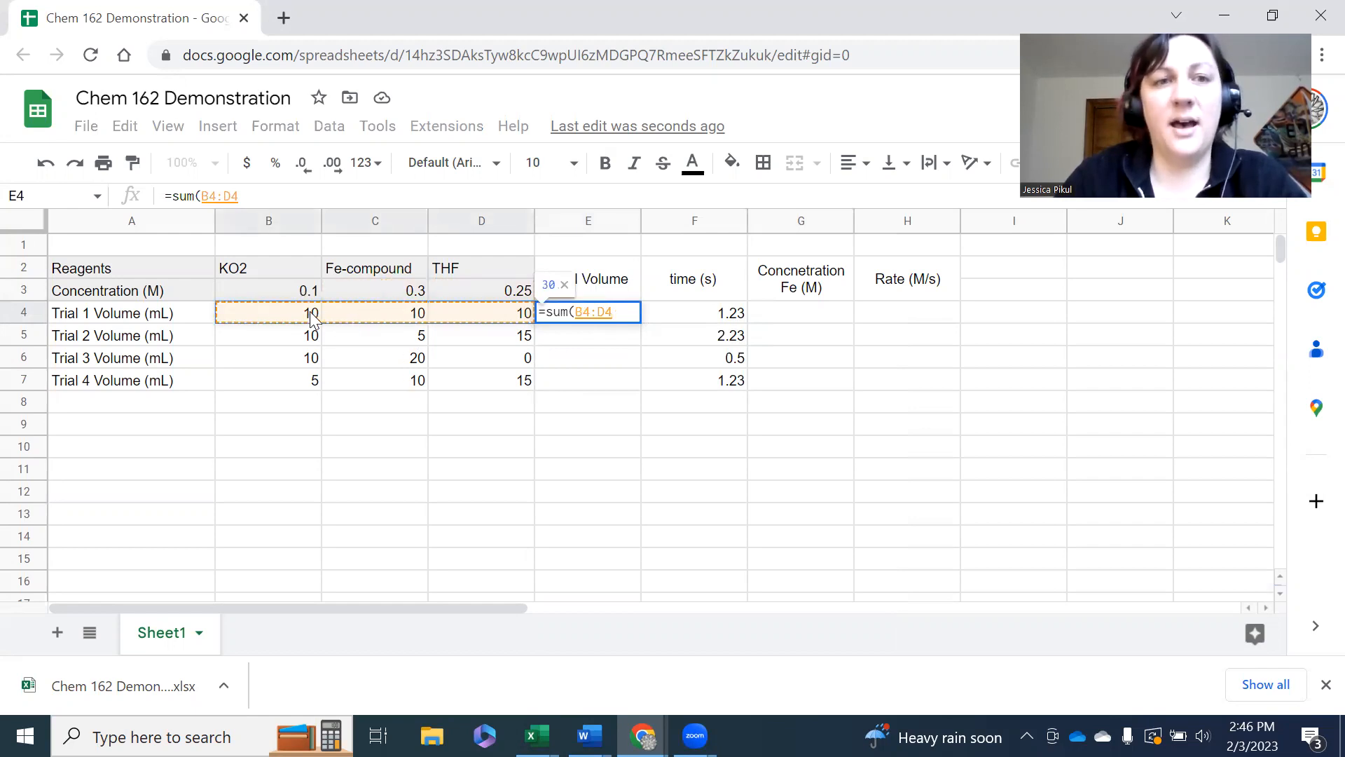
pyautogui.write(')')
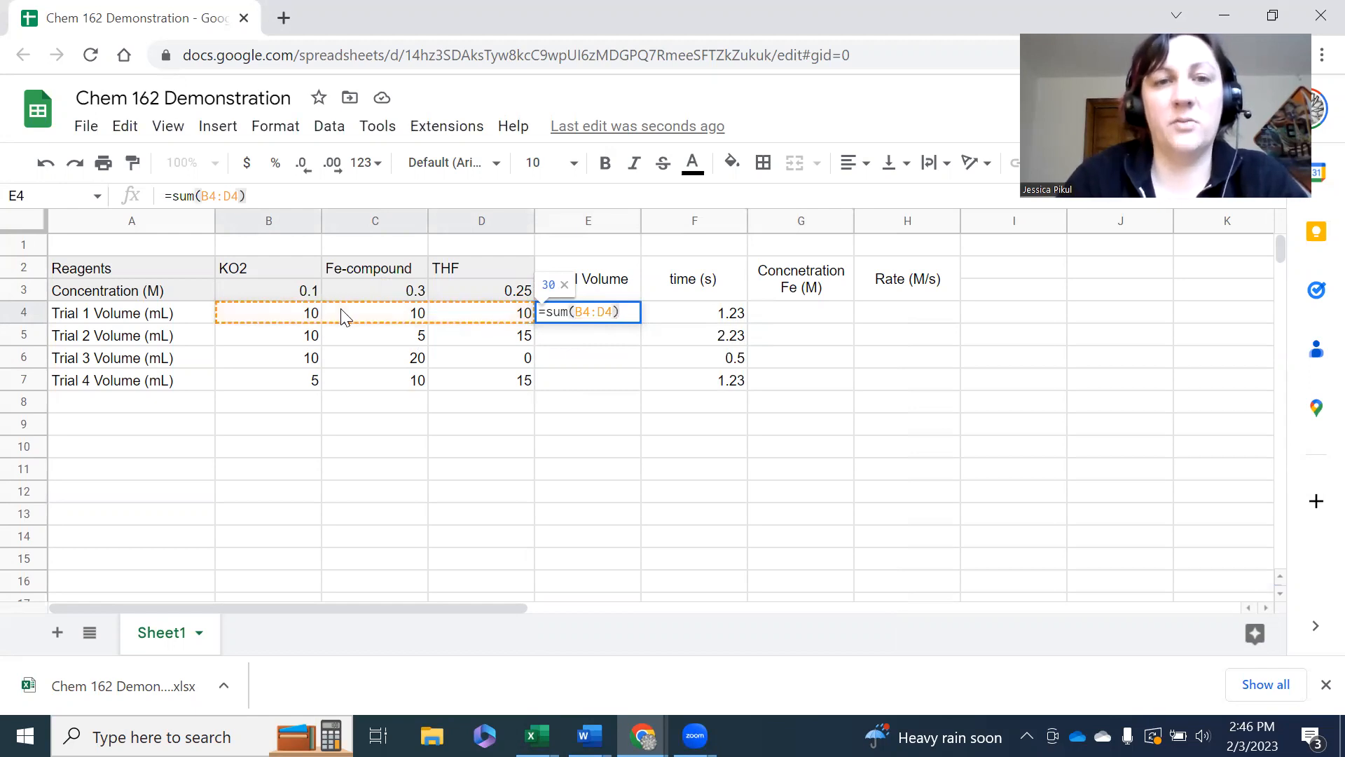
pyautogui.press('Return')
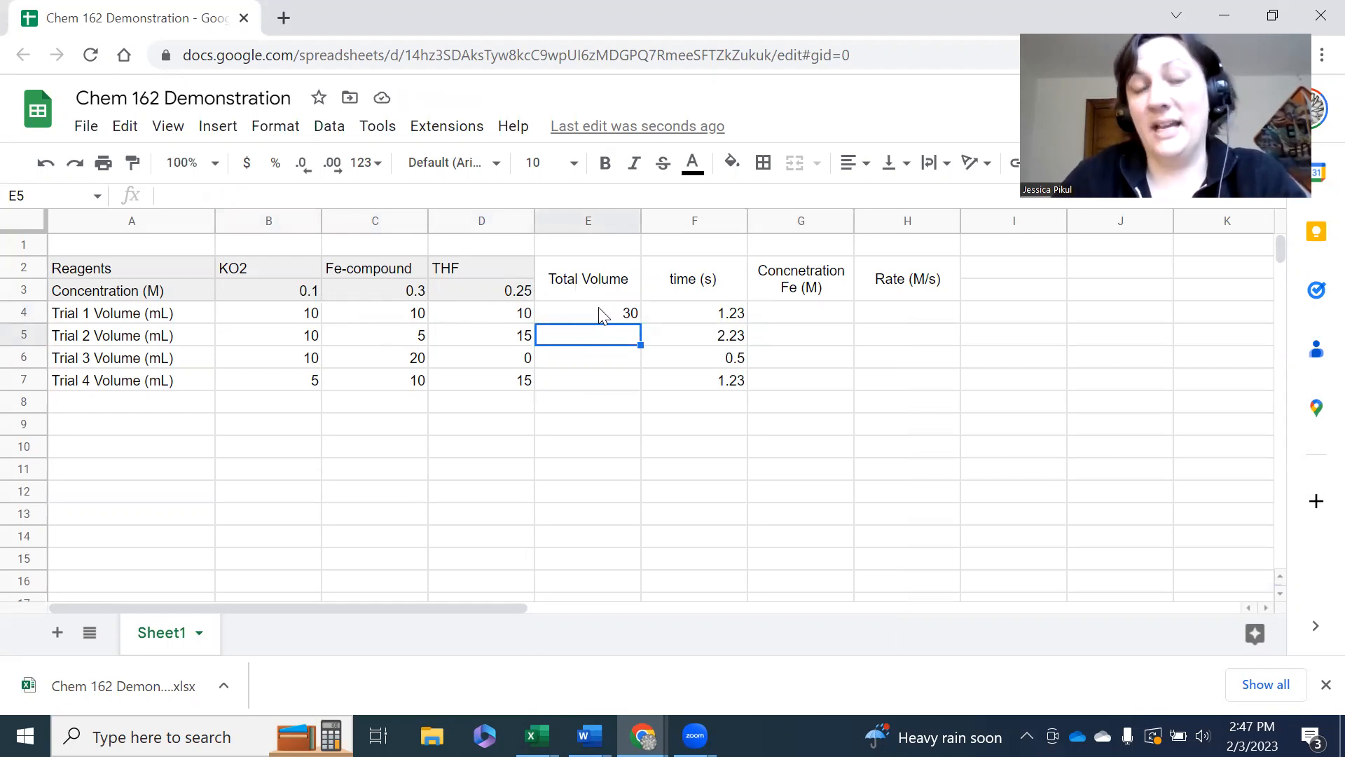
pyautogui.click(126, 126)
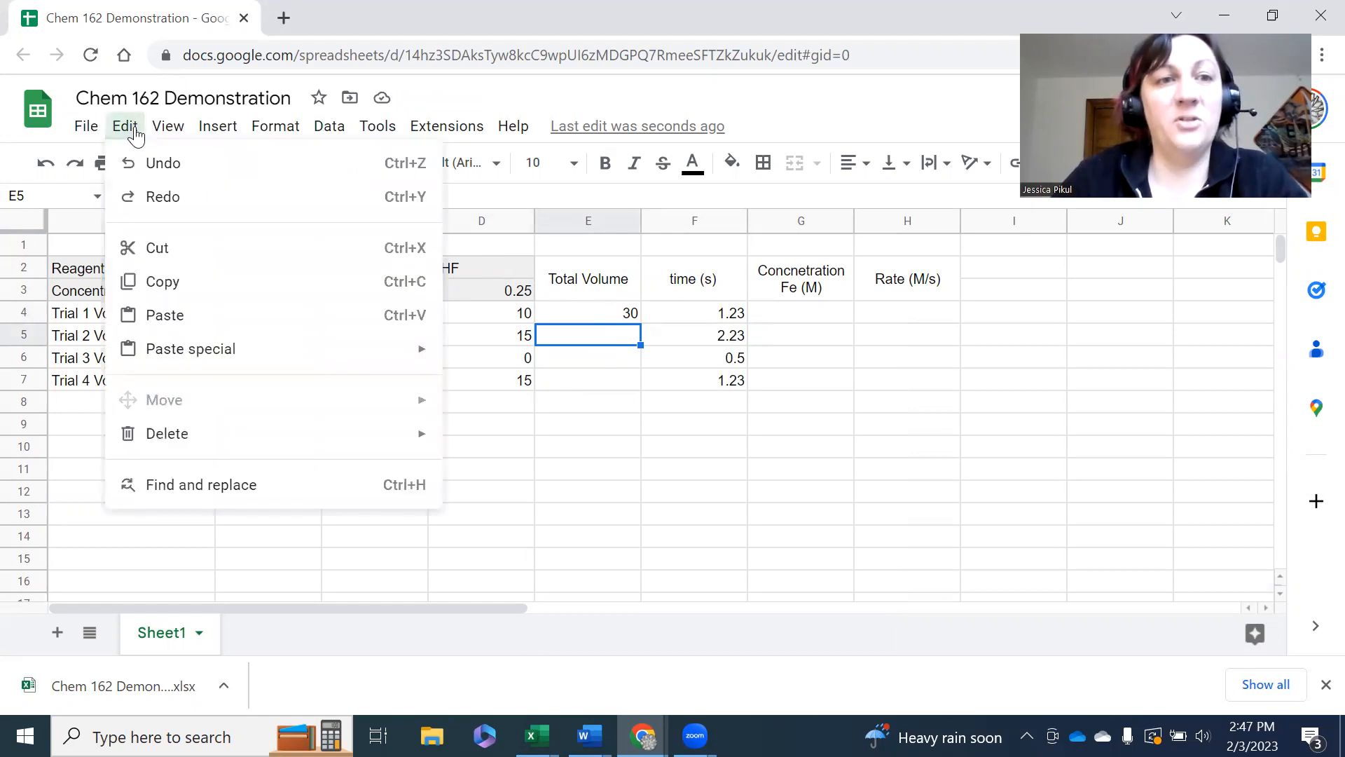
pyautogui.moveTo(98, 136)
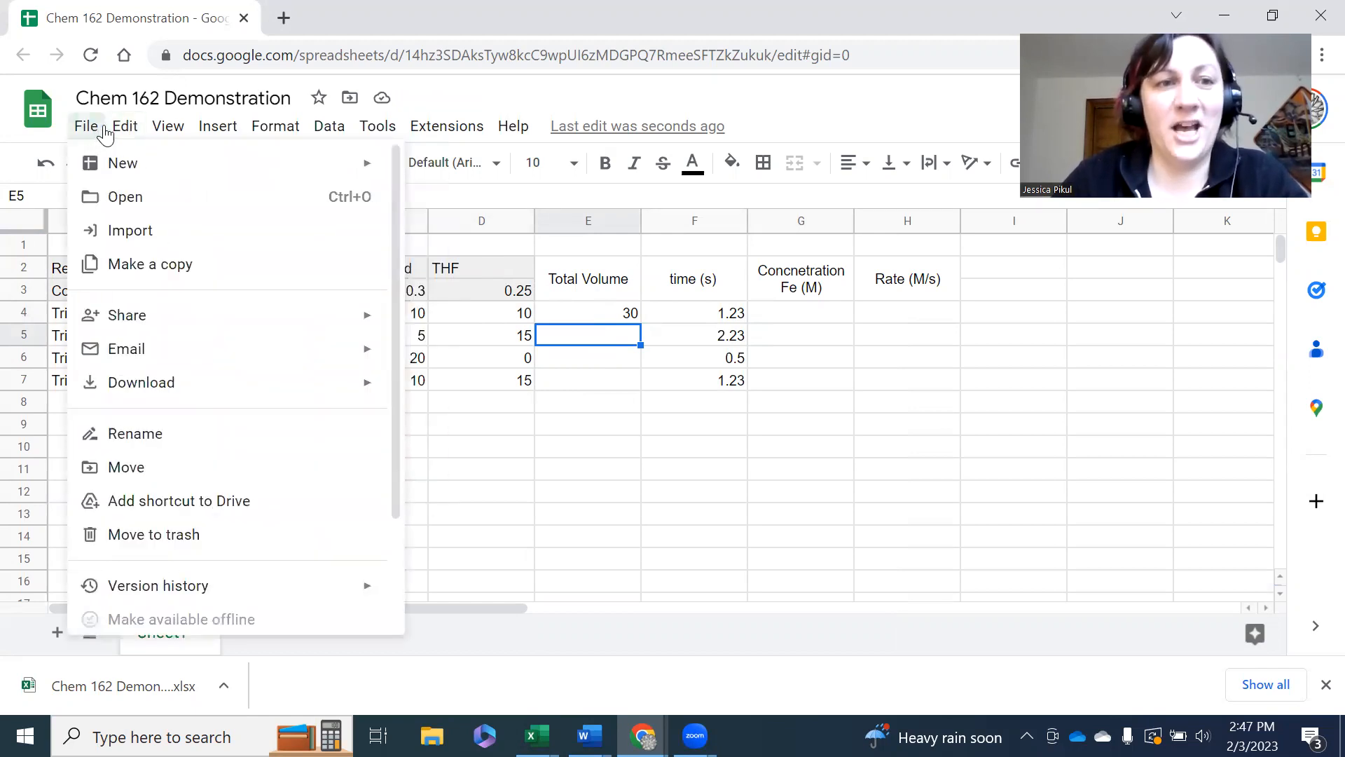
pyautogui.moveTo(173, 130)
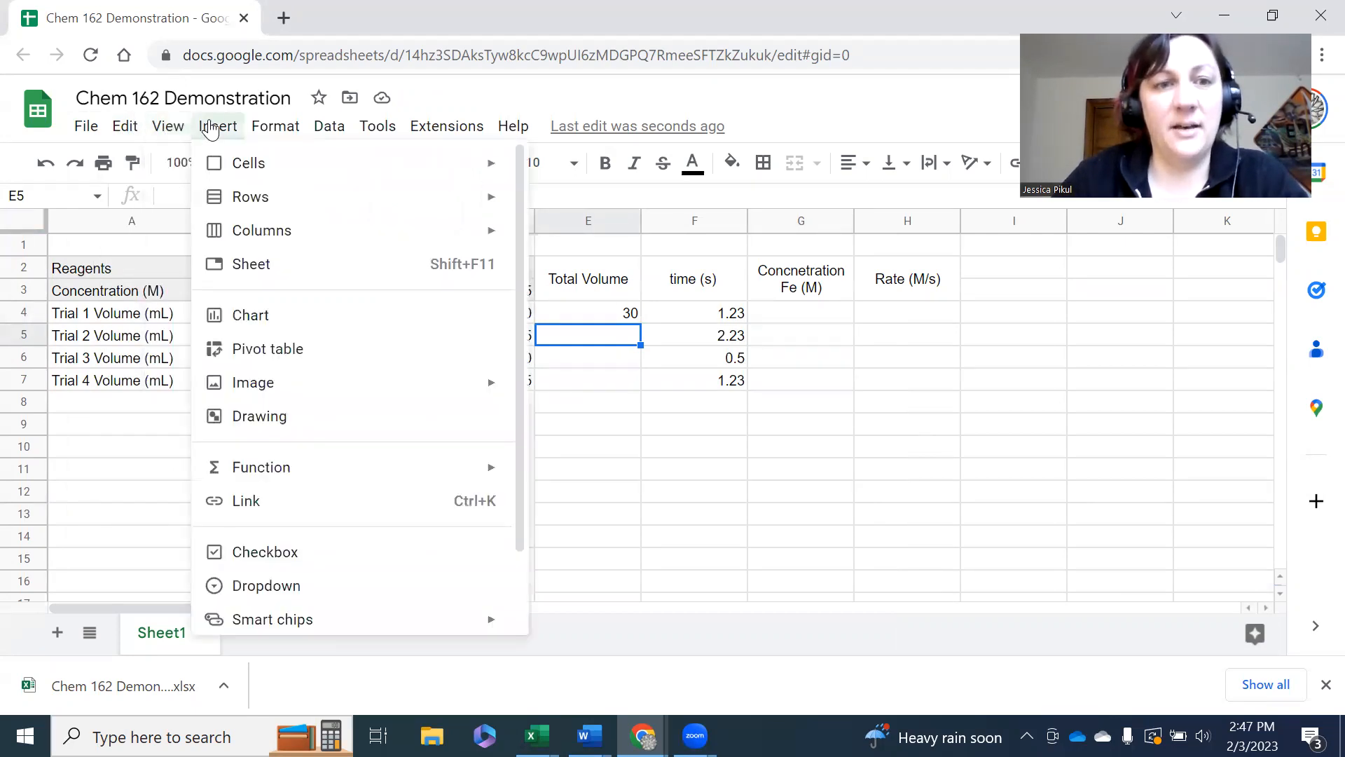
pyautogui.click(211, 131)
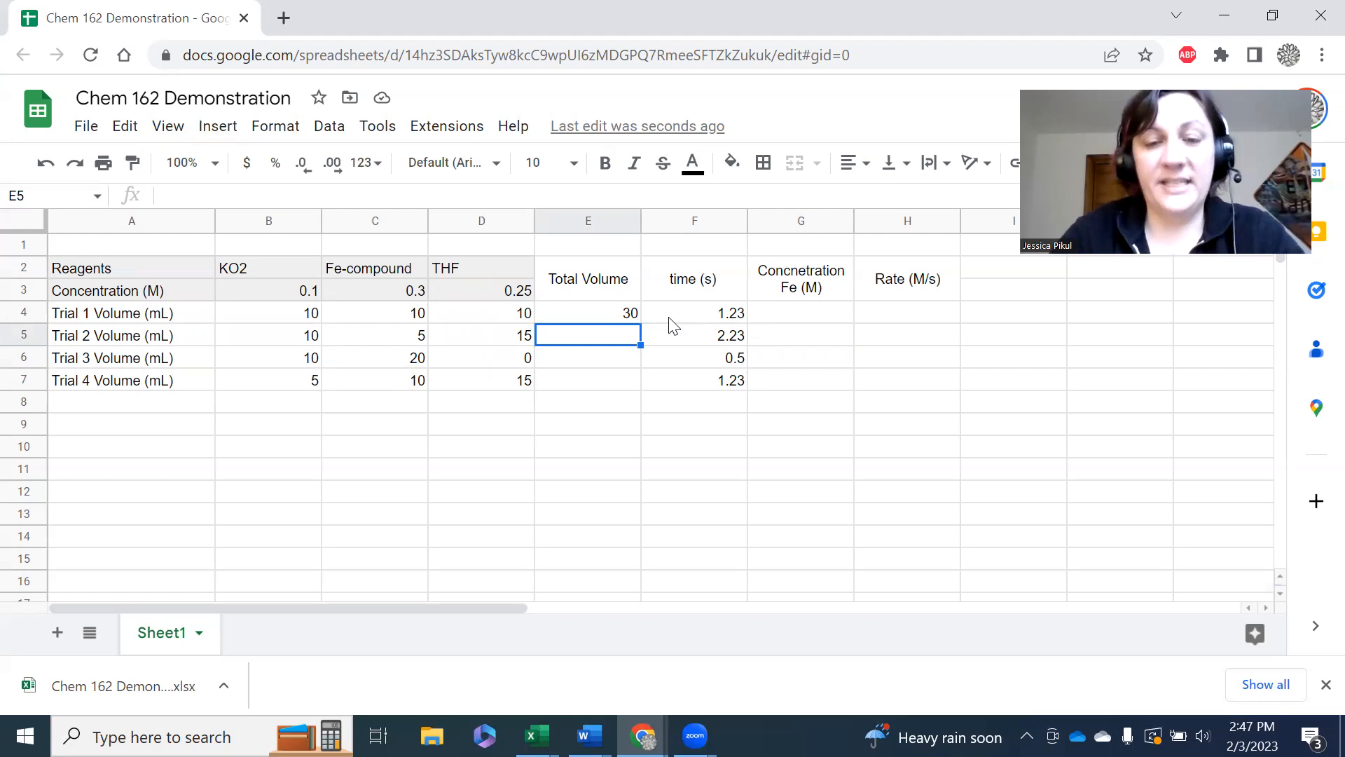
# Step: Fill E5 with the suggested formula =SUM(B5:D5) for the total volume of Trial 2
pyautogui.write('=')
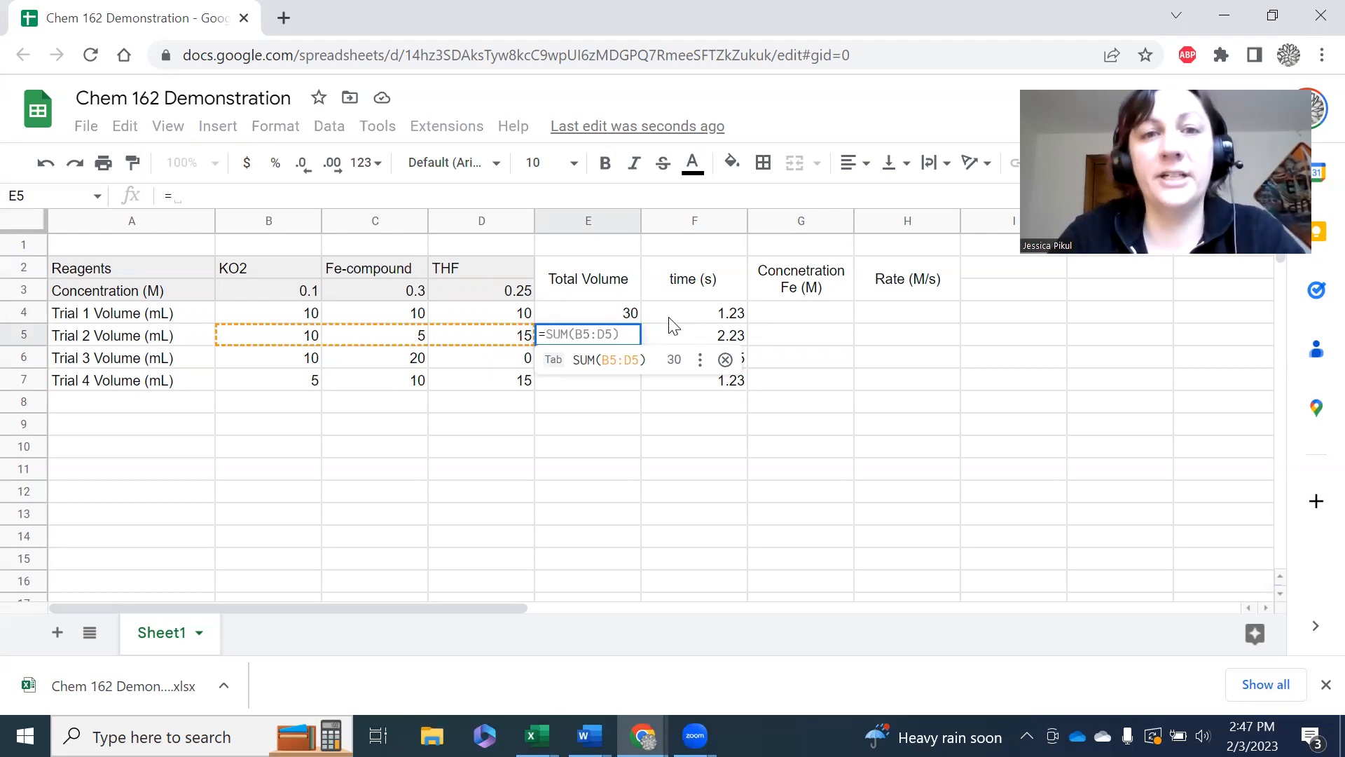
pyautogui.click(636, 371)
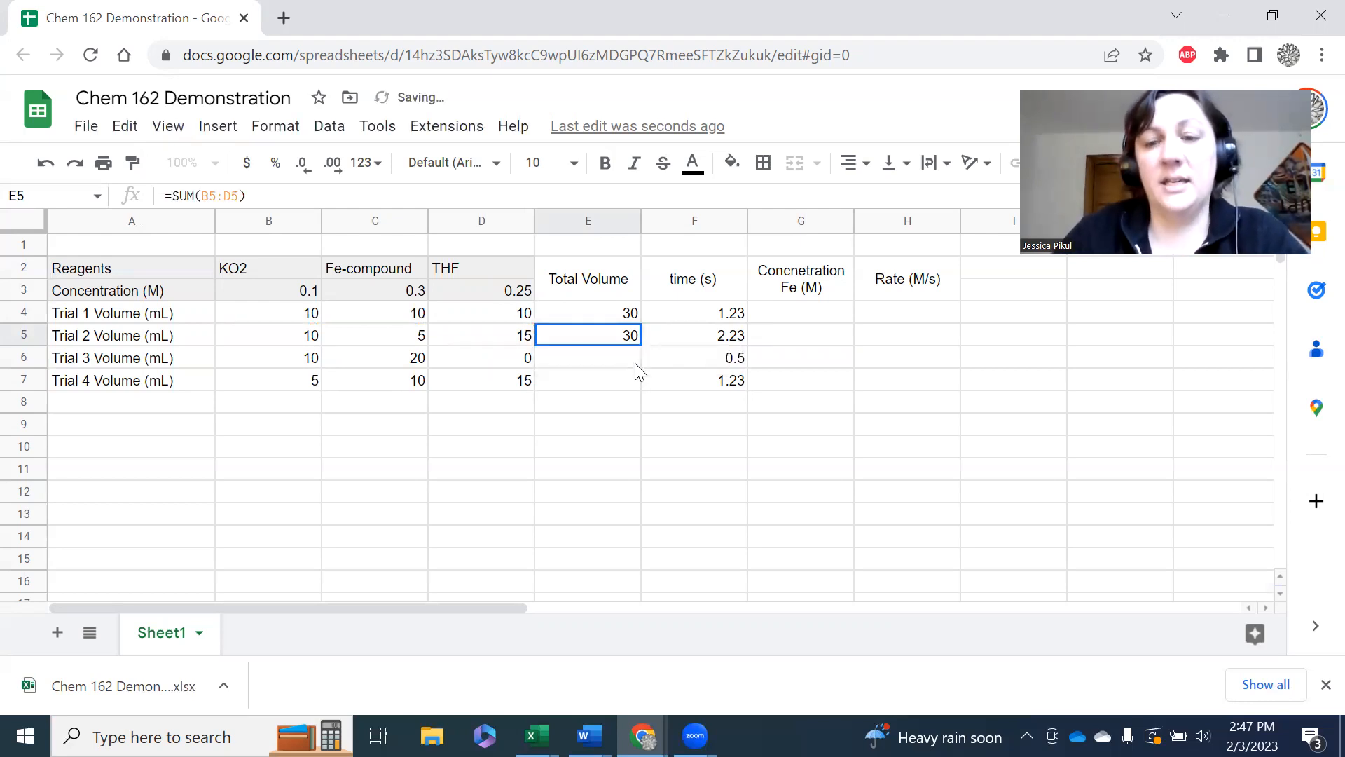
# Step: Fill E6 and E7 with the suggested formulas =SUM(B6:D6) and =SUM(B7:D7) for the total volumes of Trials 3 and 4
pyautogui.press('Return')
pyautogui.press('Return')
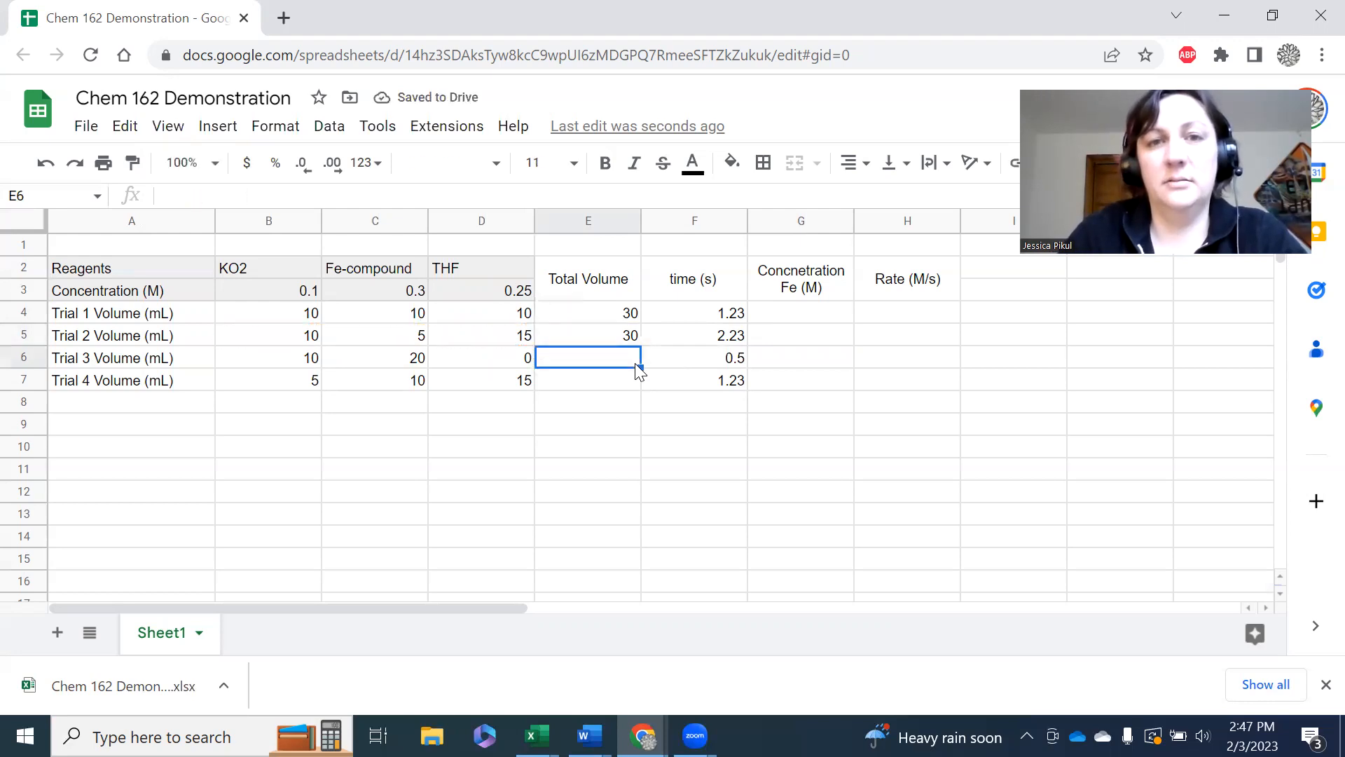
pyautogui.write('=')
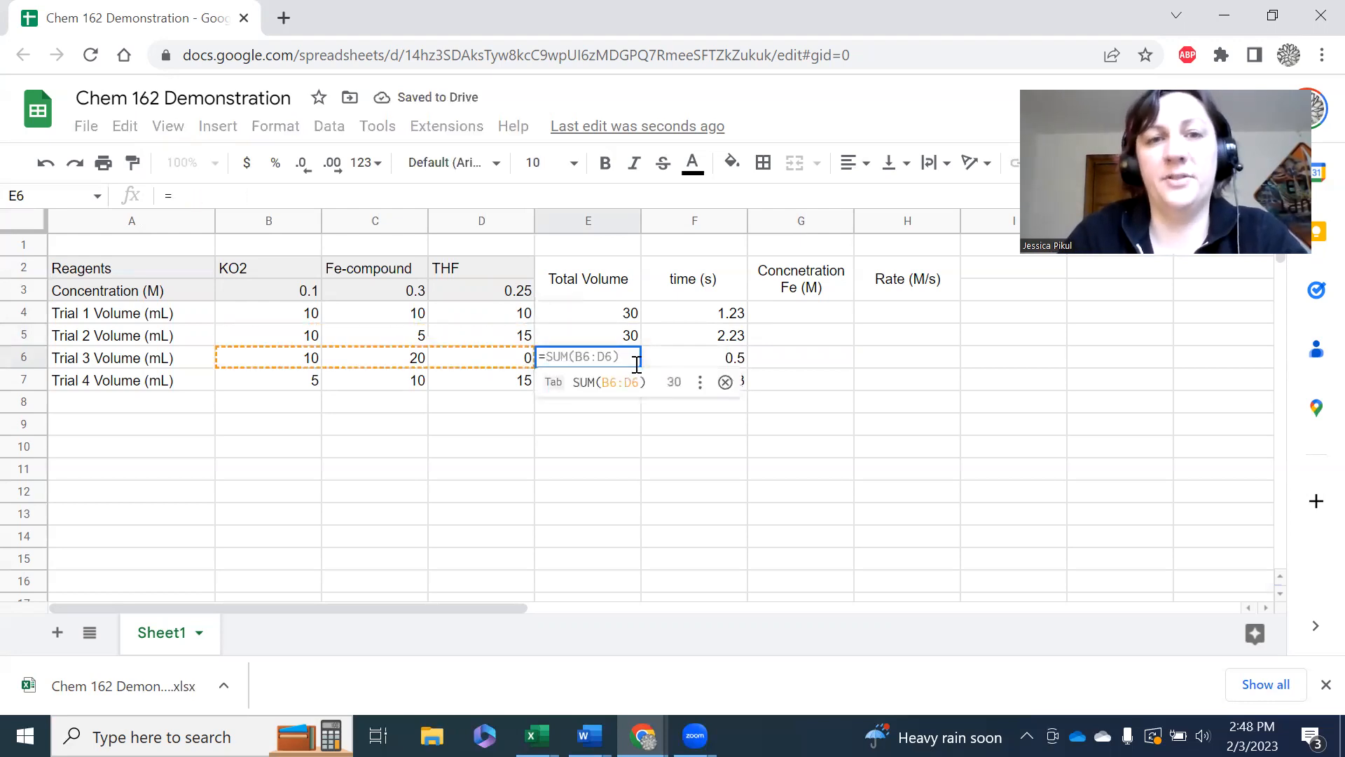
pyautogui.click(636, 372)
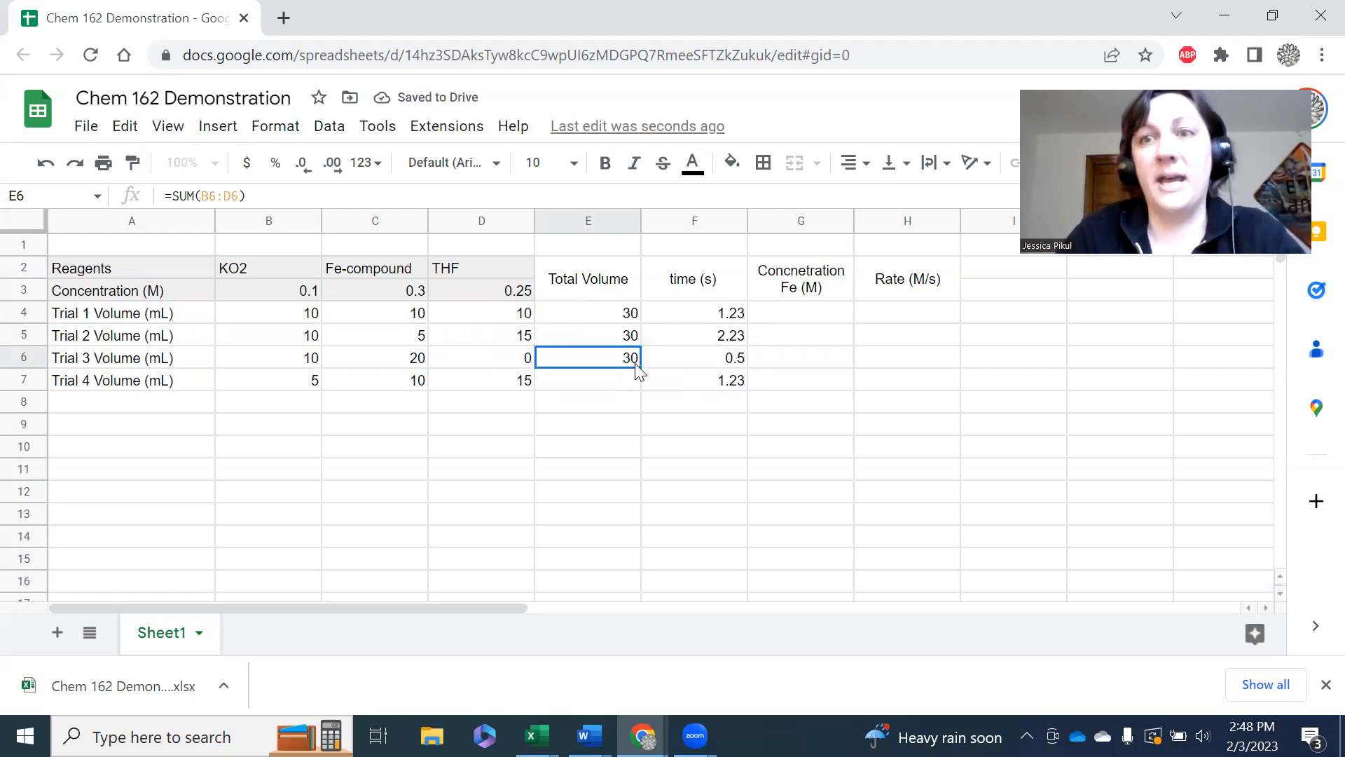
pyautogui.press('Return')
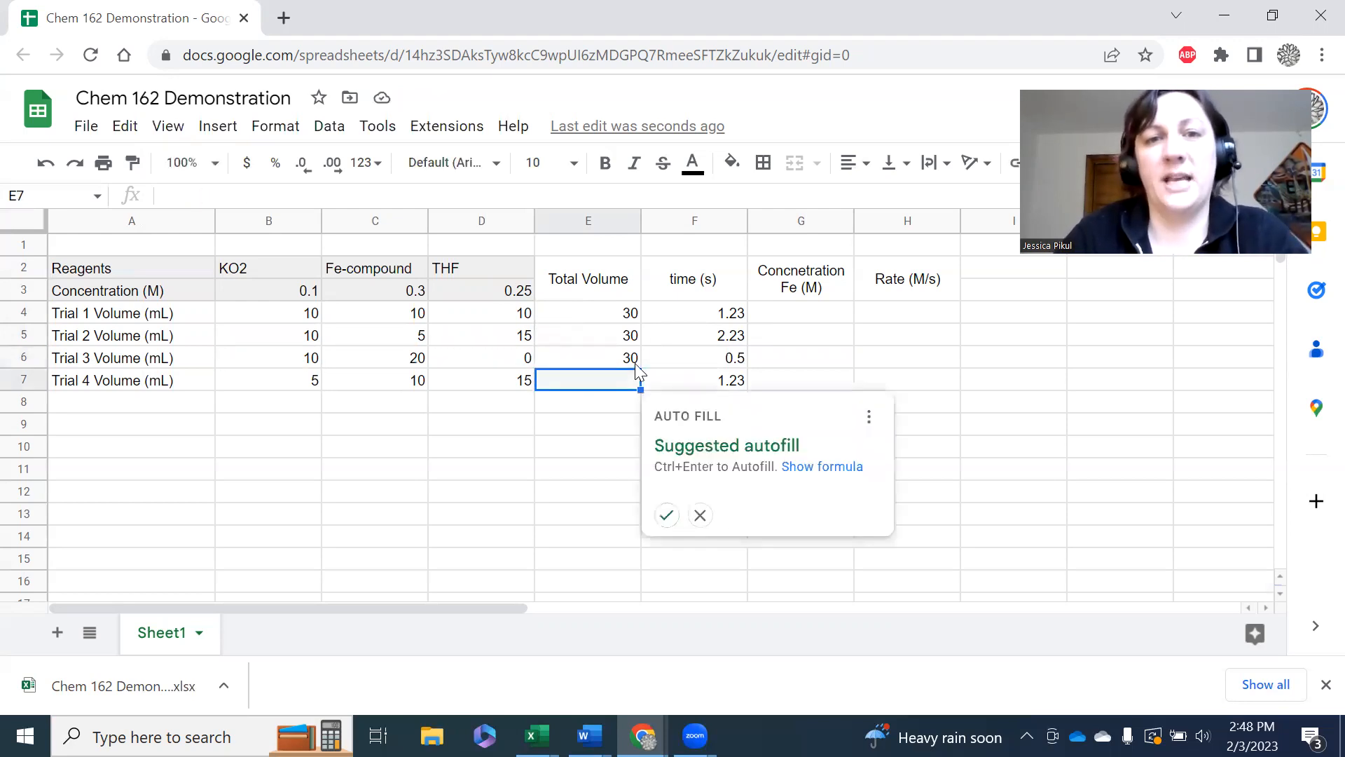
pyautogui.write('=')
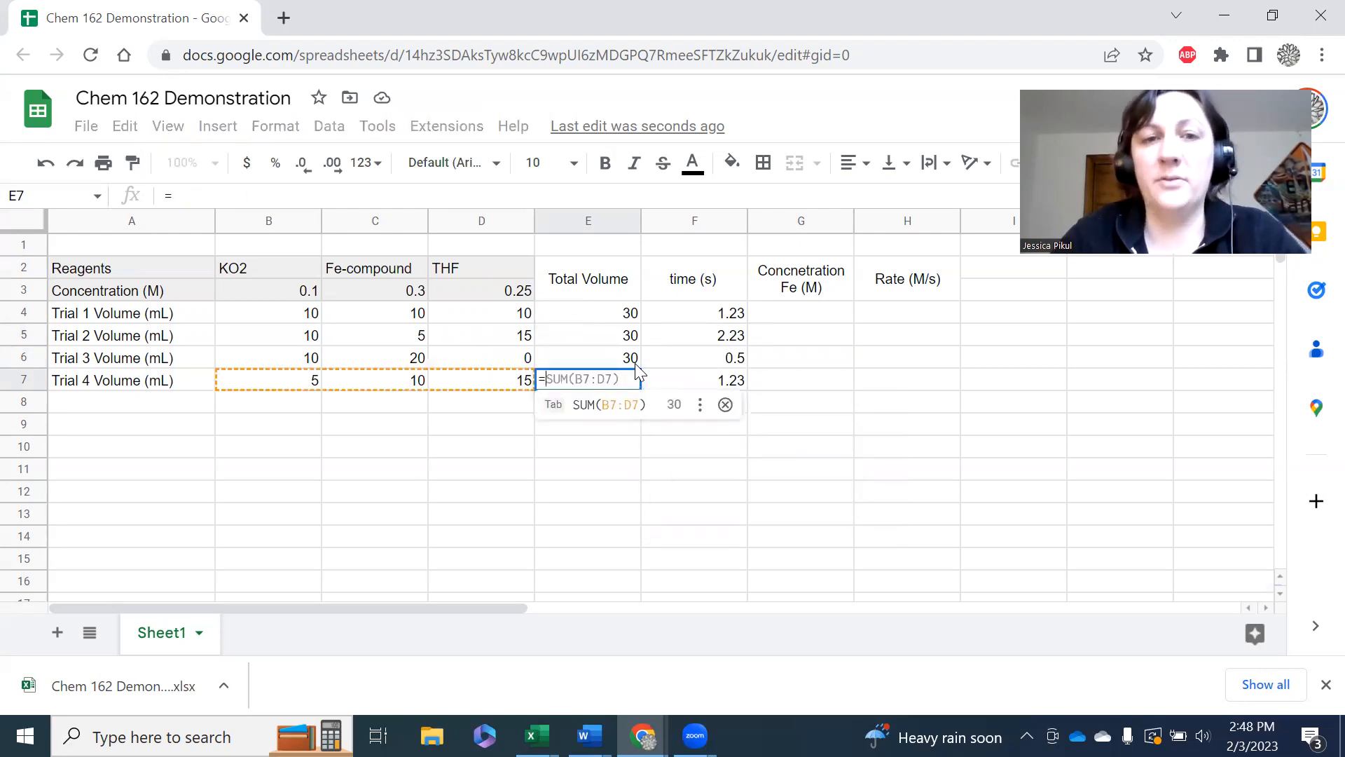
pyautogui.press('Tab')
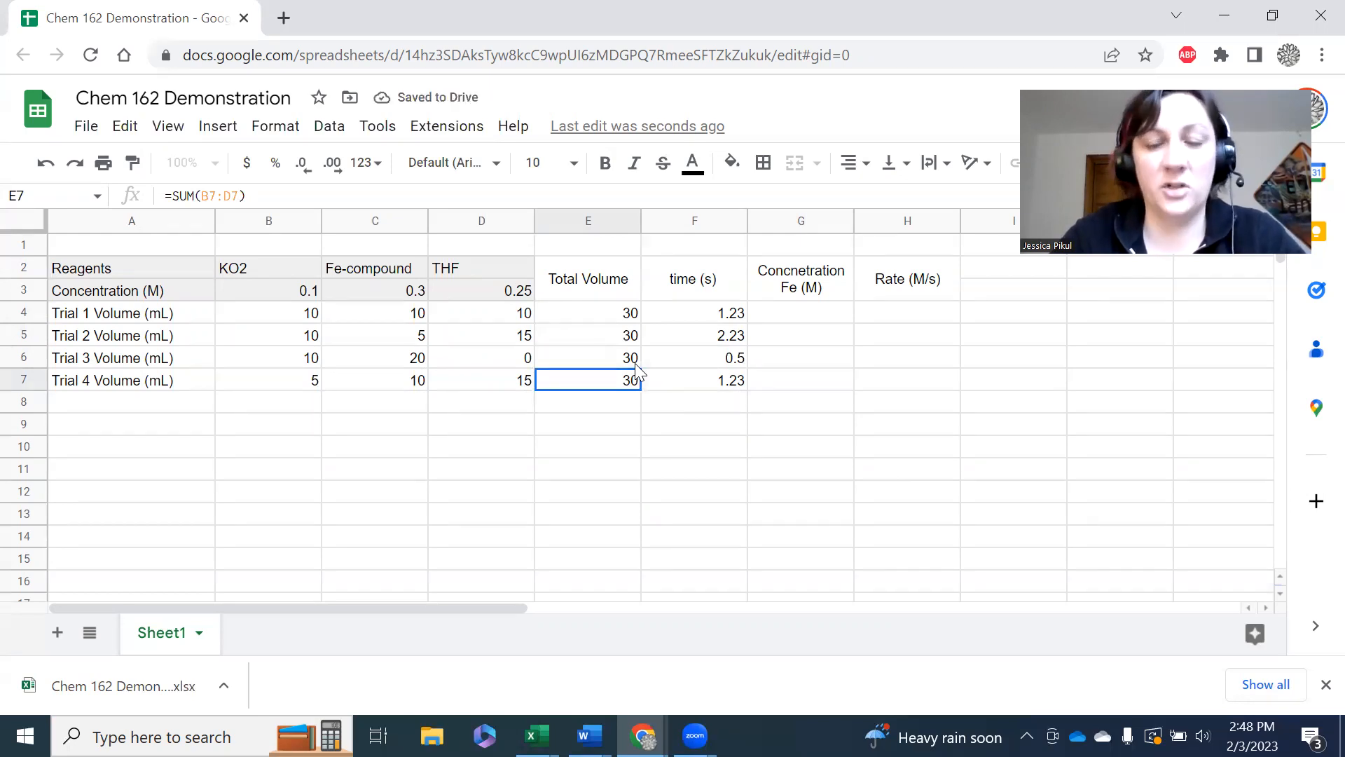
pyautogui.press('F2')
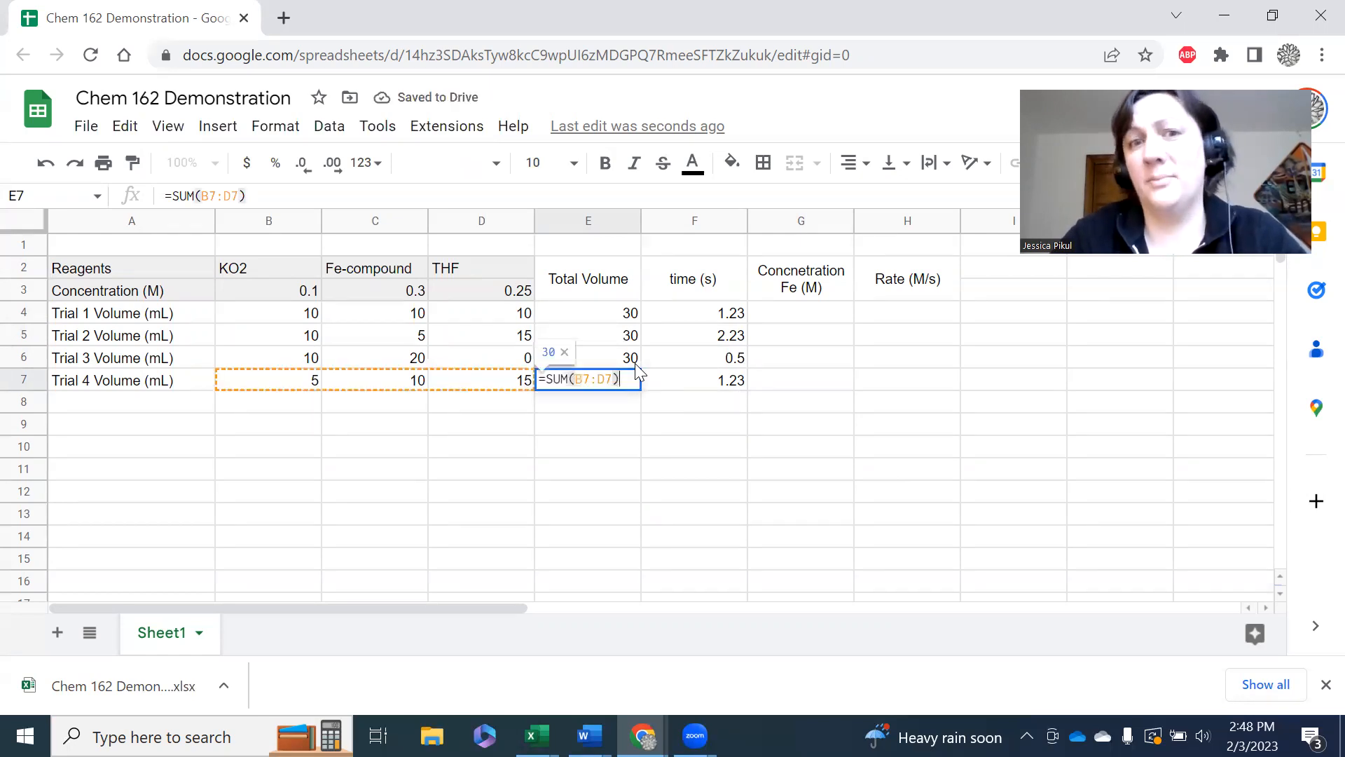
pyautogui.press('Return')
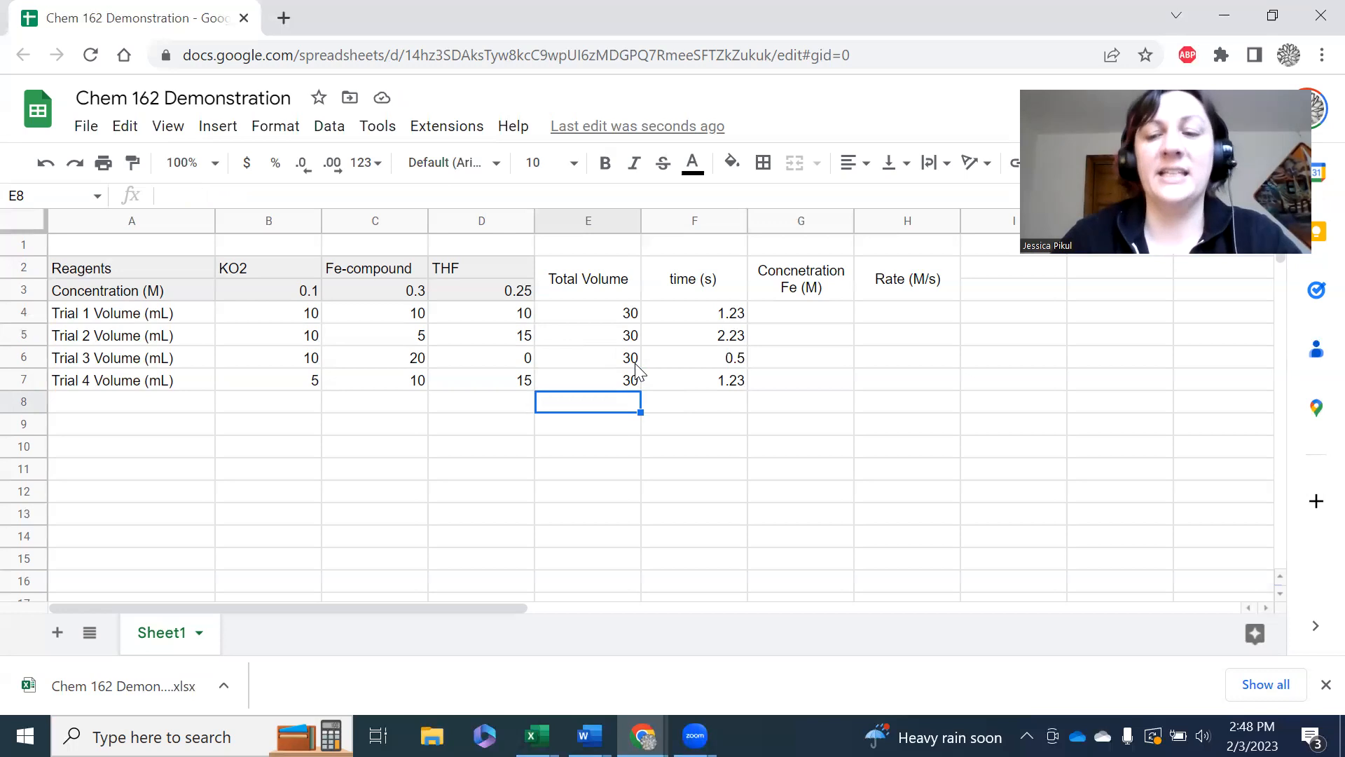
# Step: Enter the suggested sum =SUM(E4:E7) in E8 and again in E9 below the total volumes
pyautogui.write('=SUM(E4:E7)')
pyautogui.press('Tab')
pyautogui.press('Return')
pyautogui.press('Return')
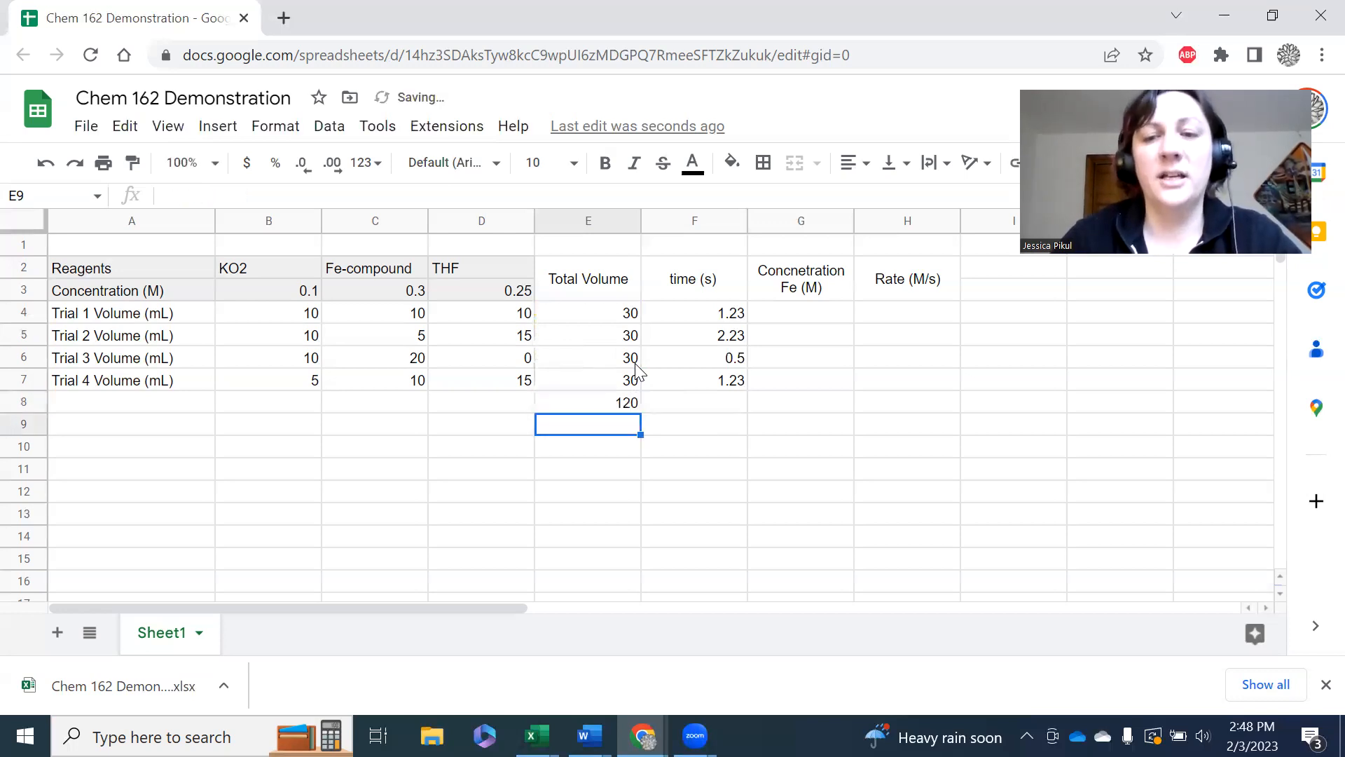
pyautogui.write('=SUM(E4:E7)')
pyautogui.press('Tab')
pyautogui.press('Return')
pyautogui.press('Return')
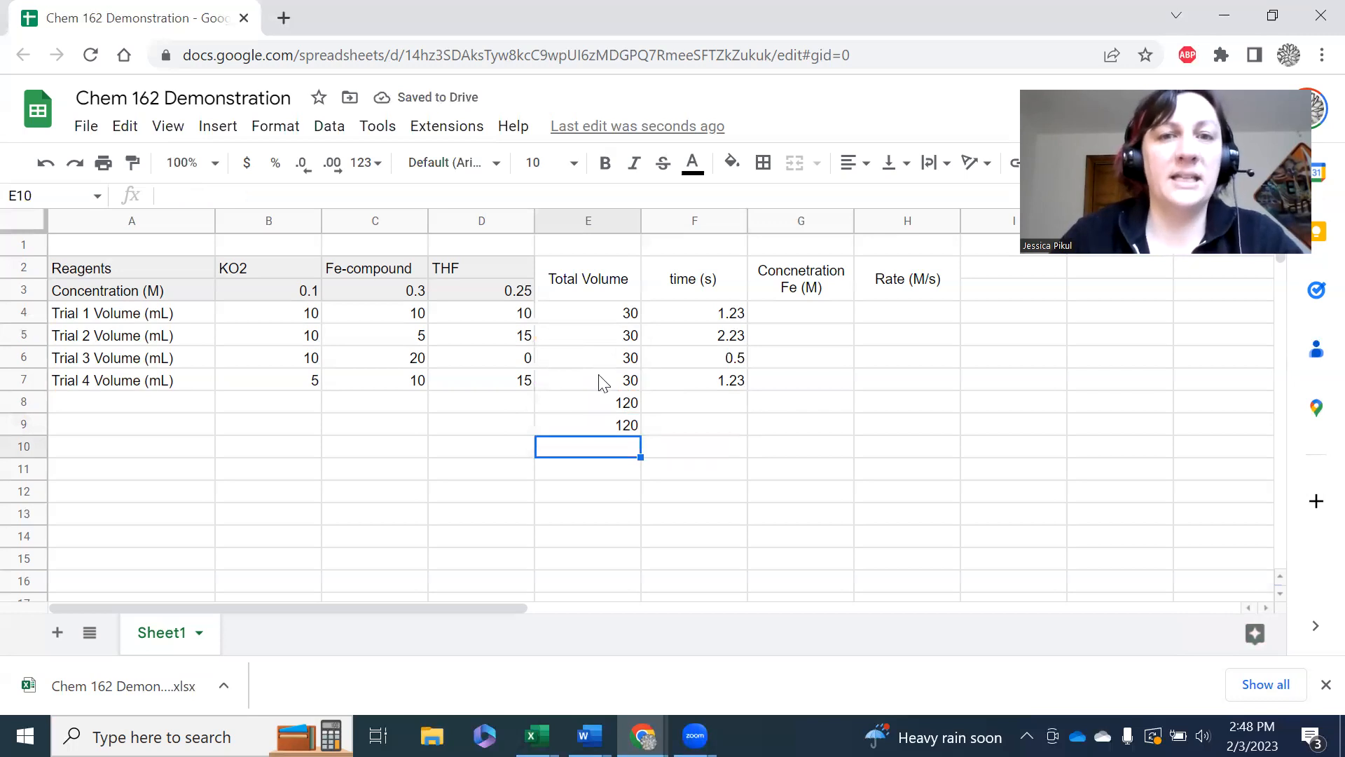
# Step: Delete the extra sums from E8 and E9 below the total volume column
pyautogui.click(607, 404)
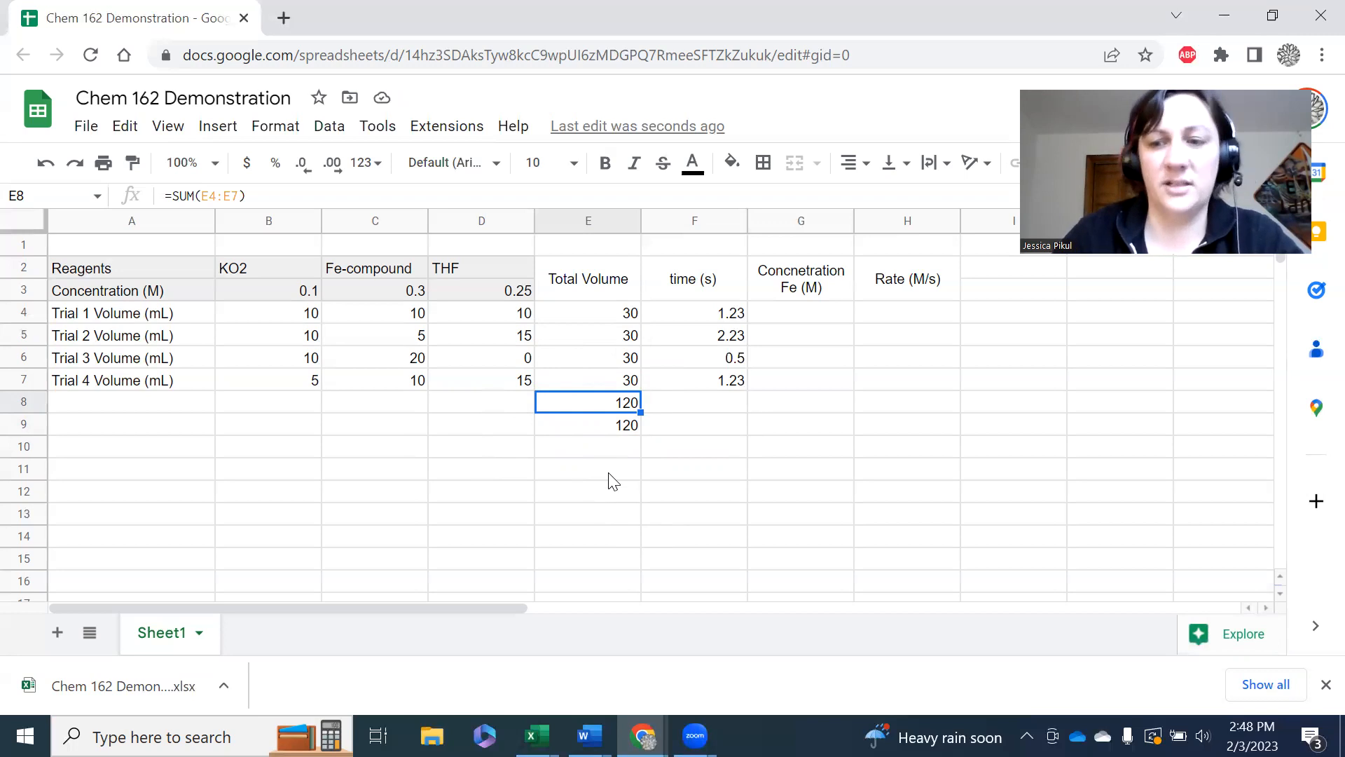
pyautogui.press('Delete')
pyautogui.press('Down')
pyautogui.press('Delete')
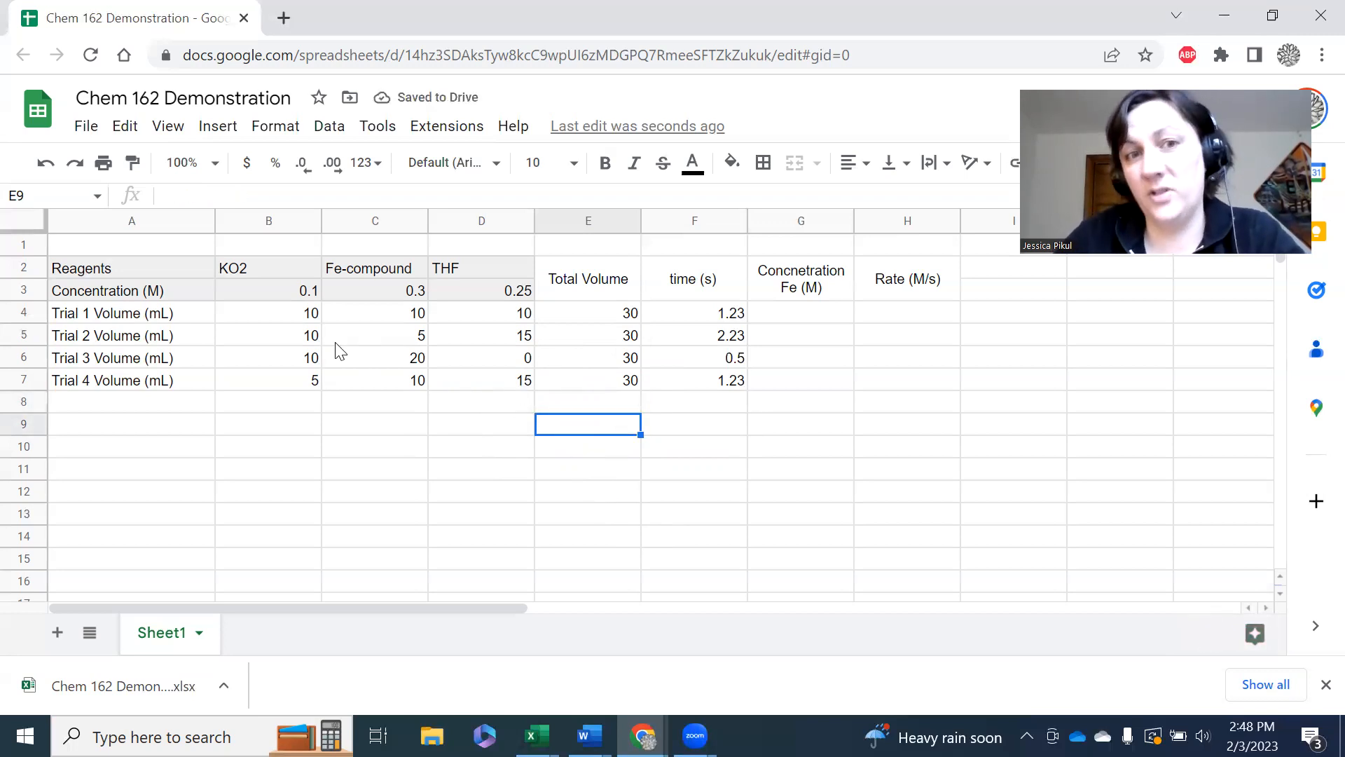
# Step: Review the total volume formulas in E4 through E7 one by one
pyautogui.click(596, 313)
pyautogui.click(586, 343)
pyautogui.click(584, 361)
pyautogui.click(582, 384)
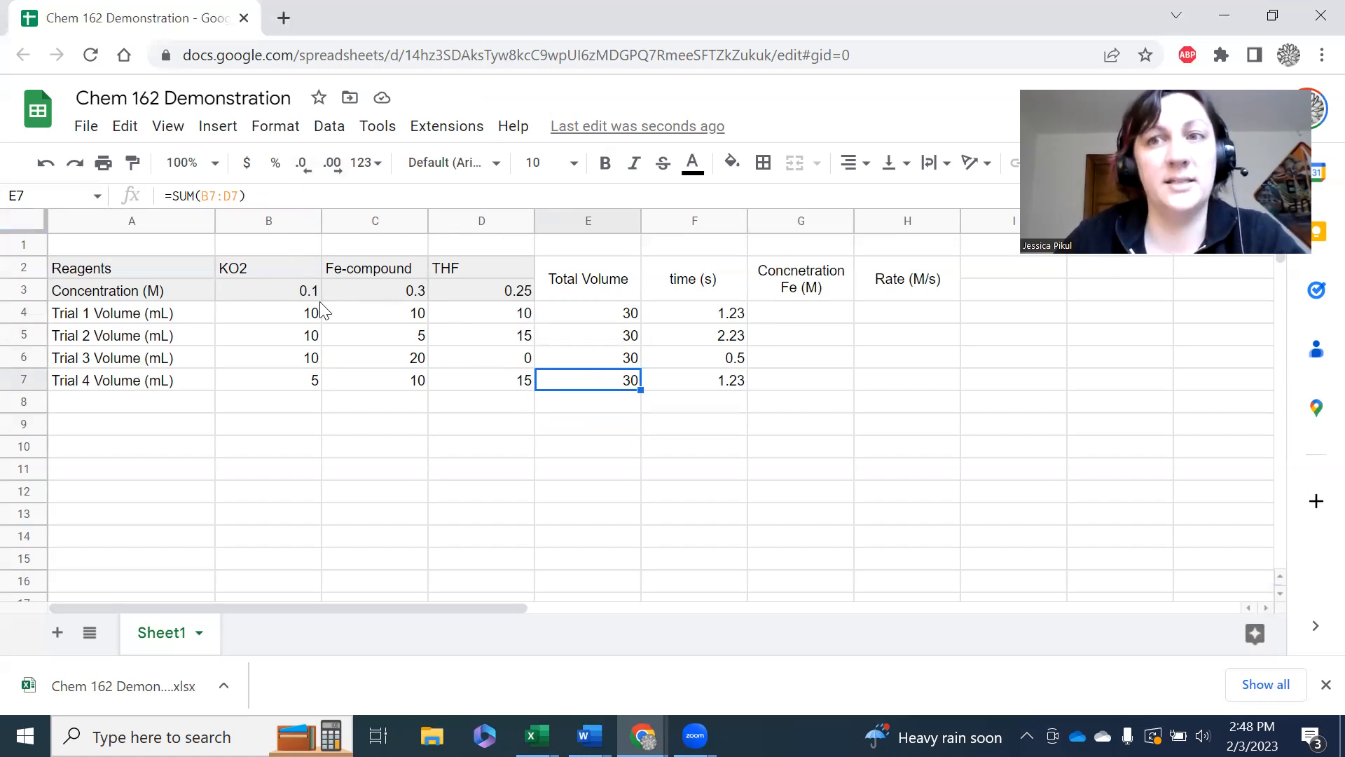
pyautogui.click(459, 515)
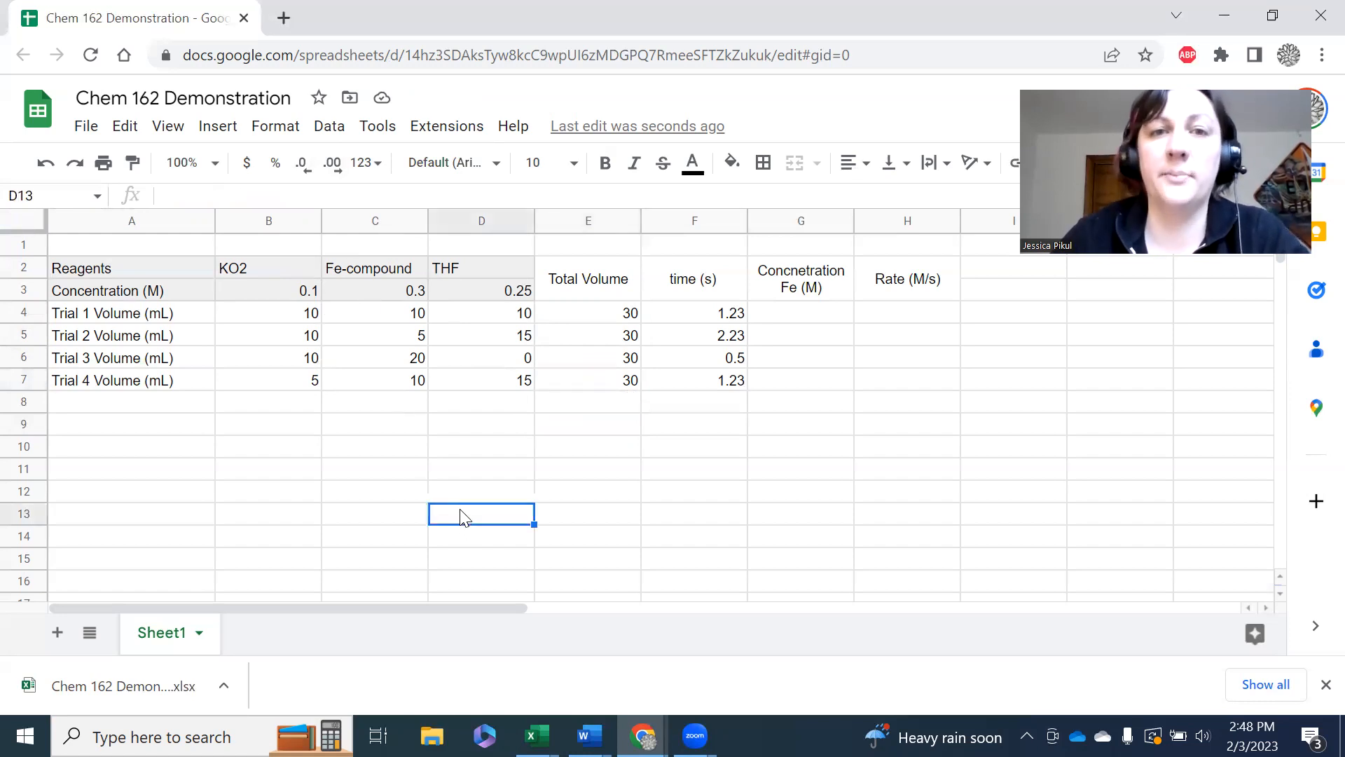
# Step: Enter =(C3*C4)/E4 in G4 to calculate the Fe concentration of Trial 1
pyautogui.click(812, 312)
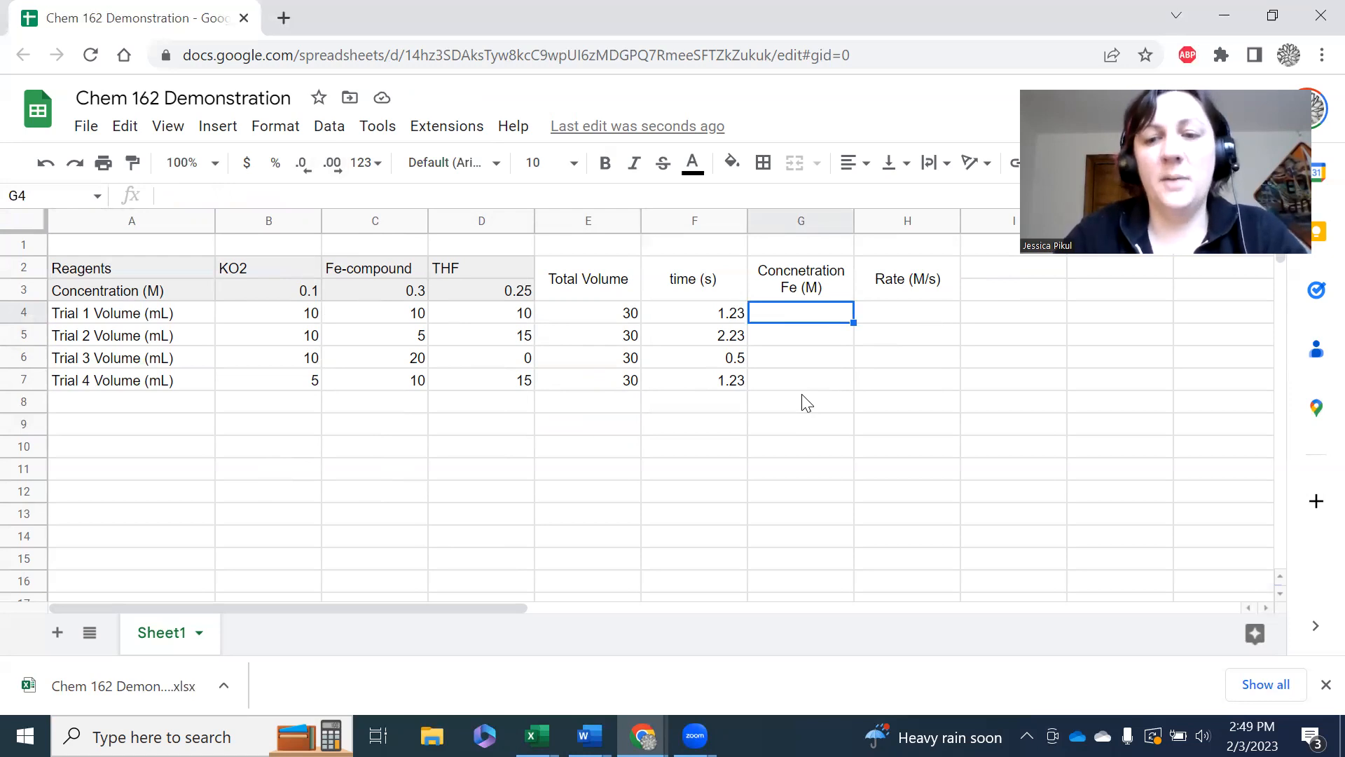
pyautogui.write('=')
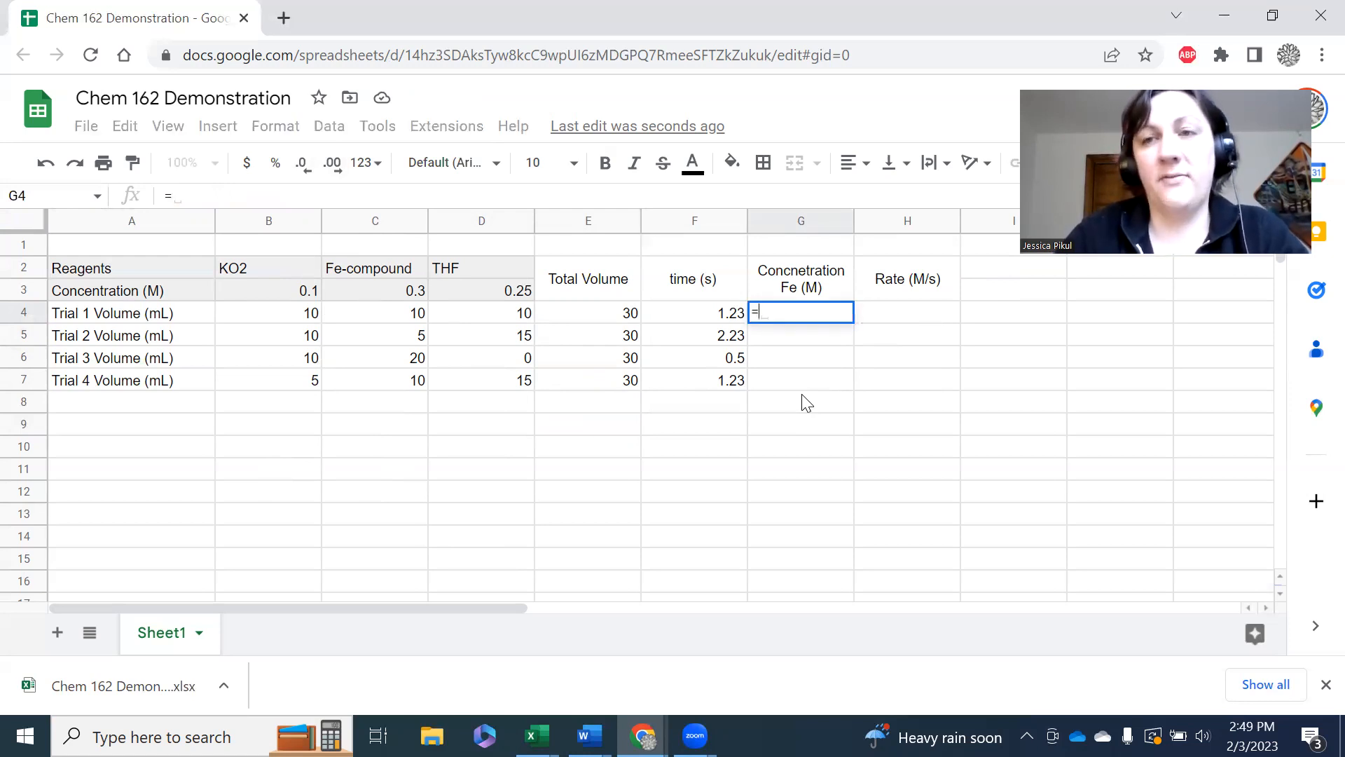
pyautogui.write('(')
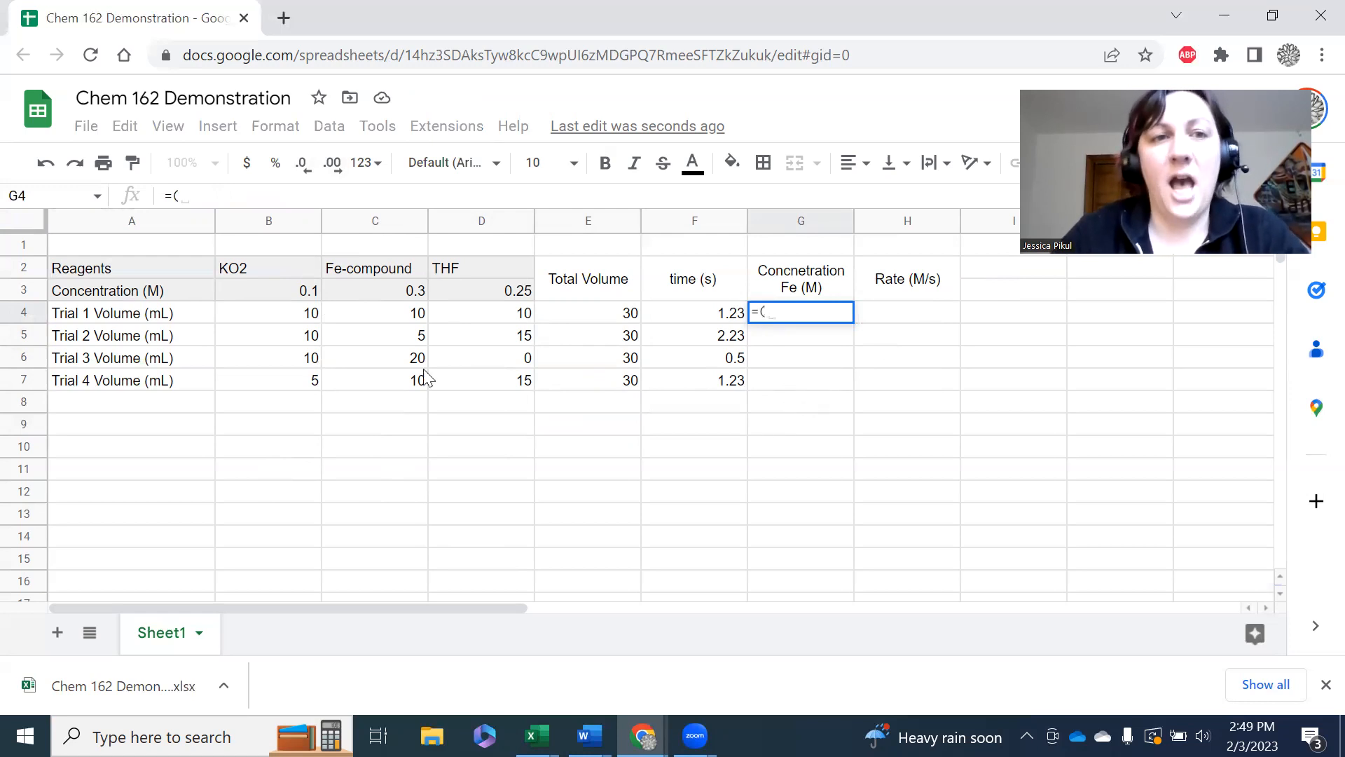
pyautogui.click(411, 292)
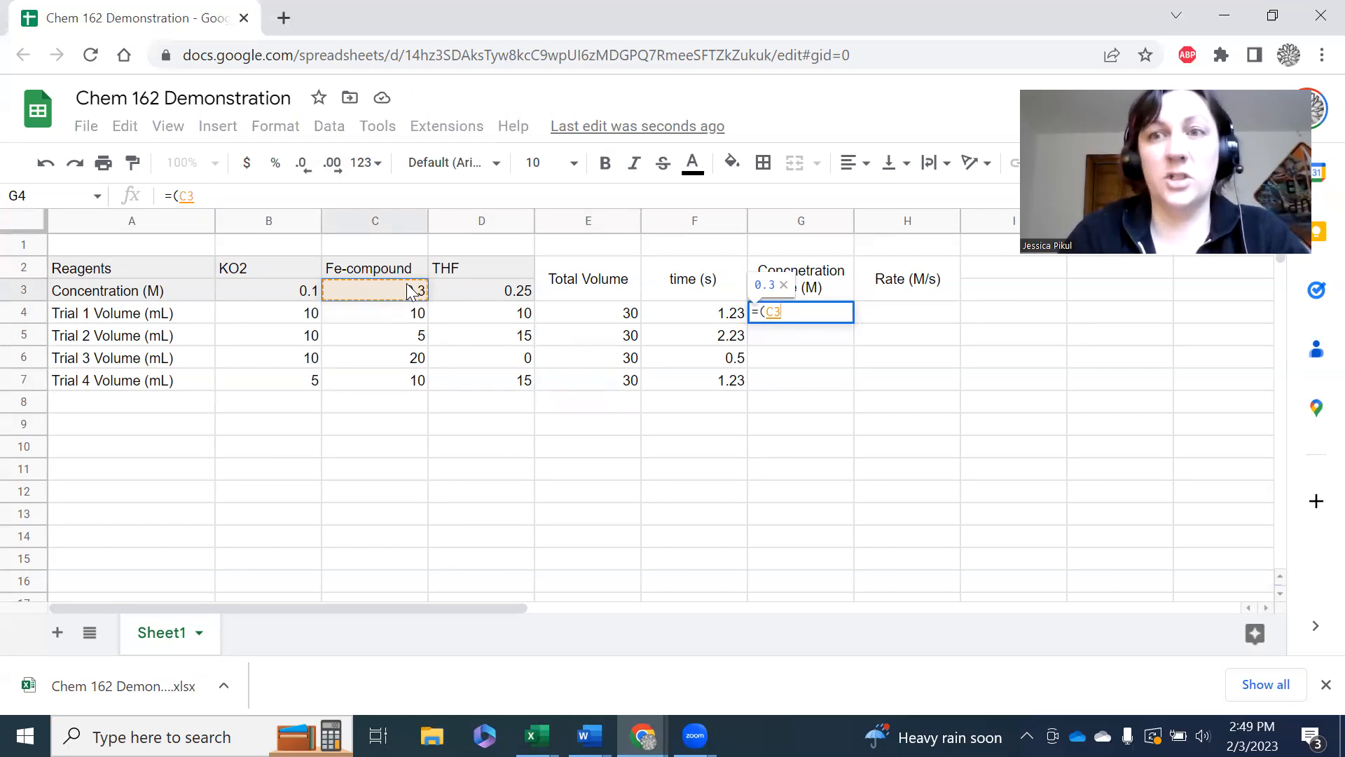
pyautogui.write('*')
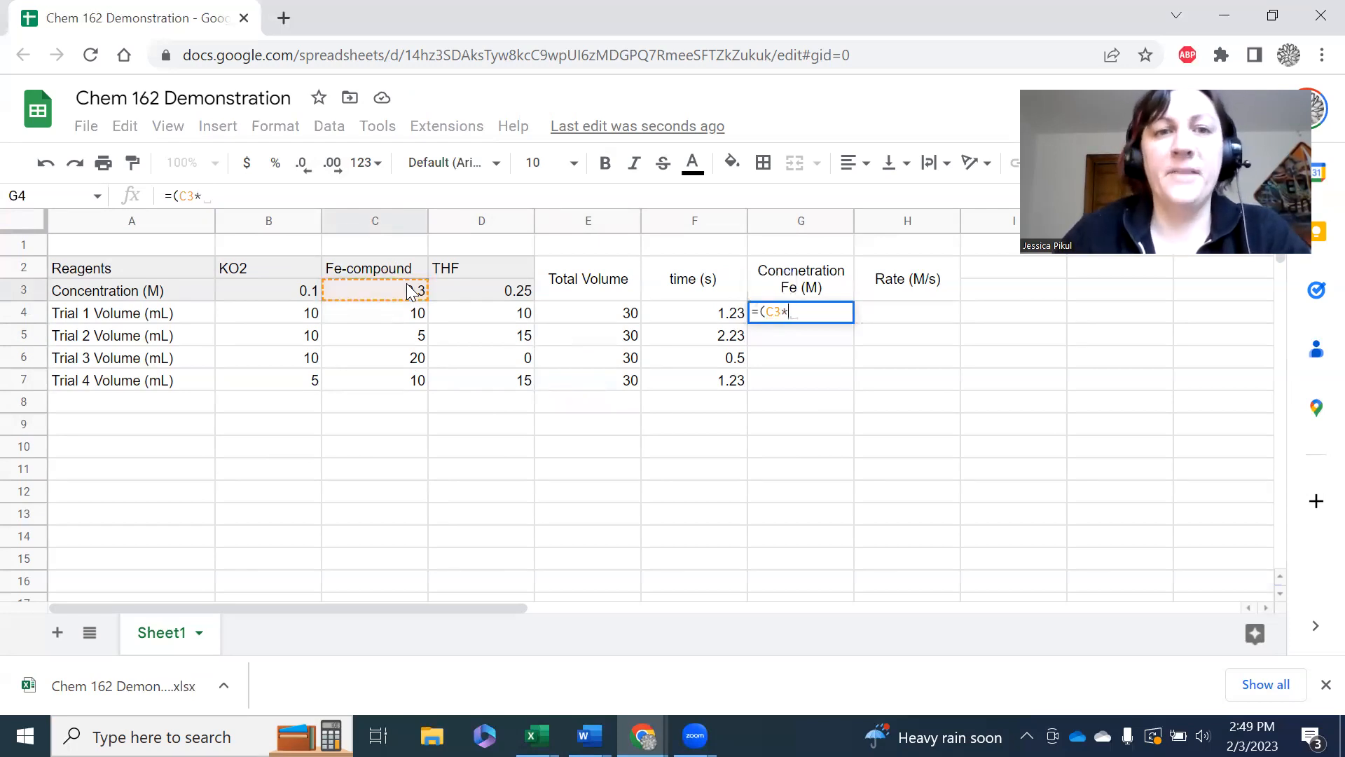
pyautogui.click(396, 320)
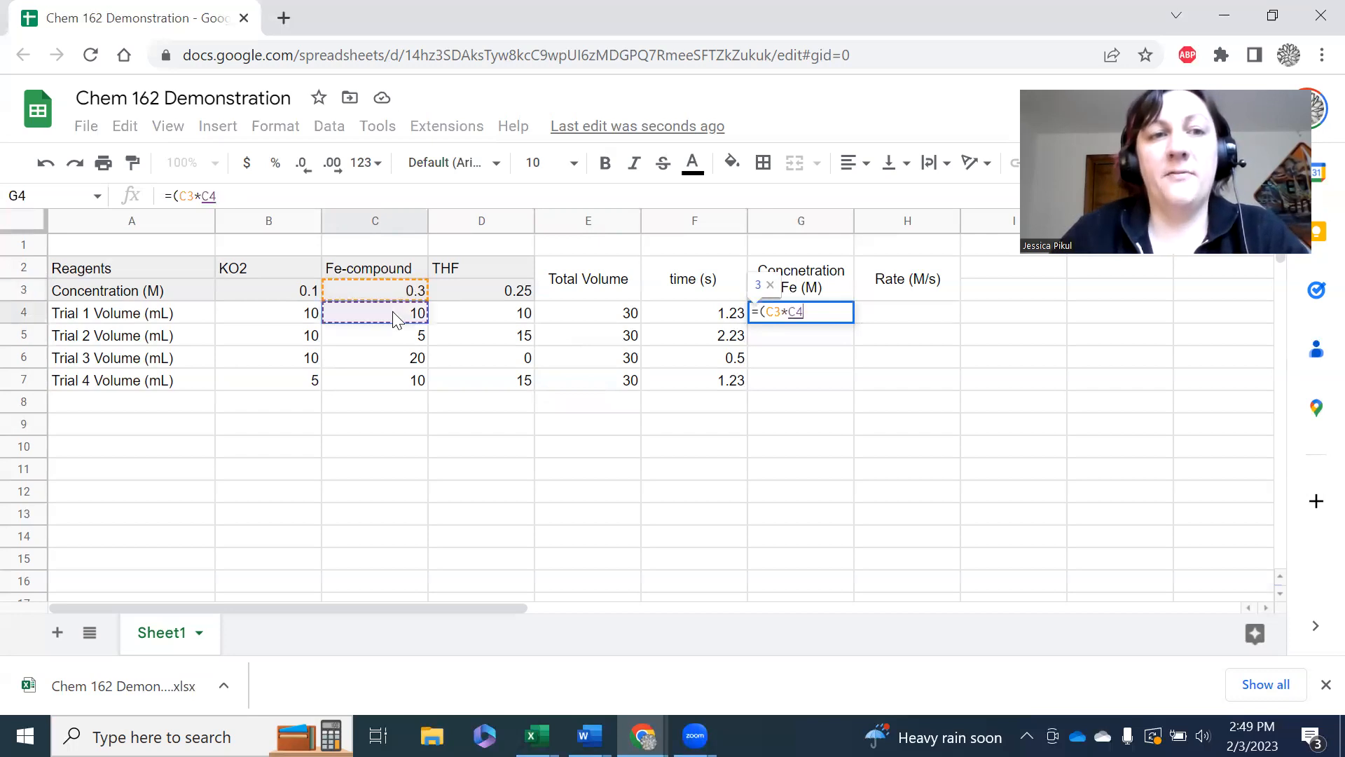
pyautogui.write(')')
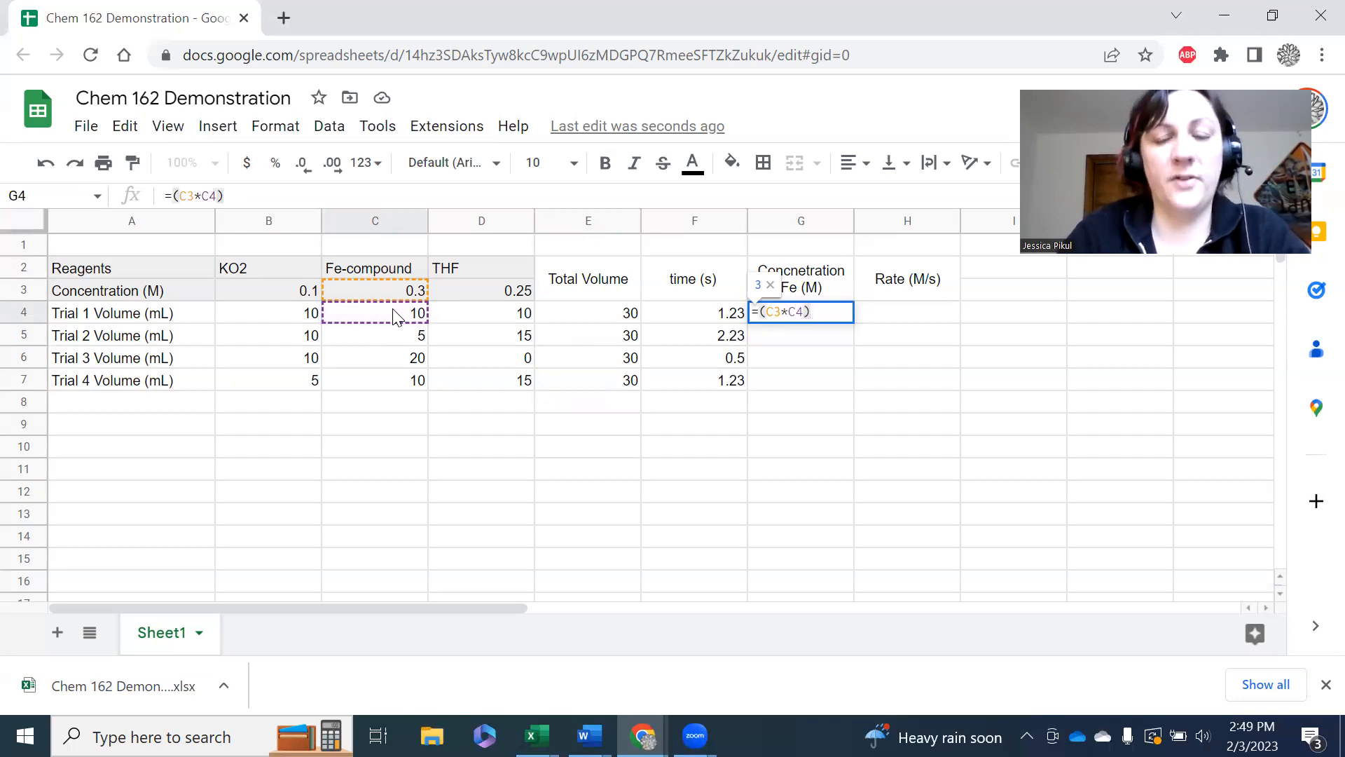
pyautogui.write('/')
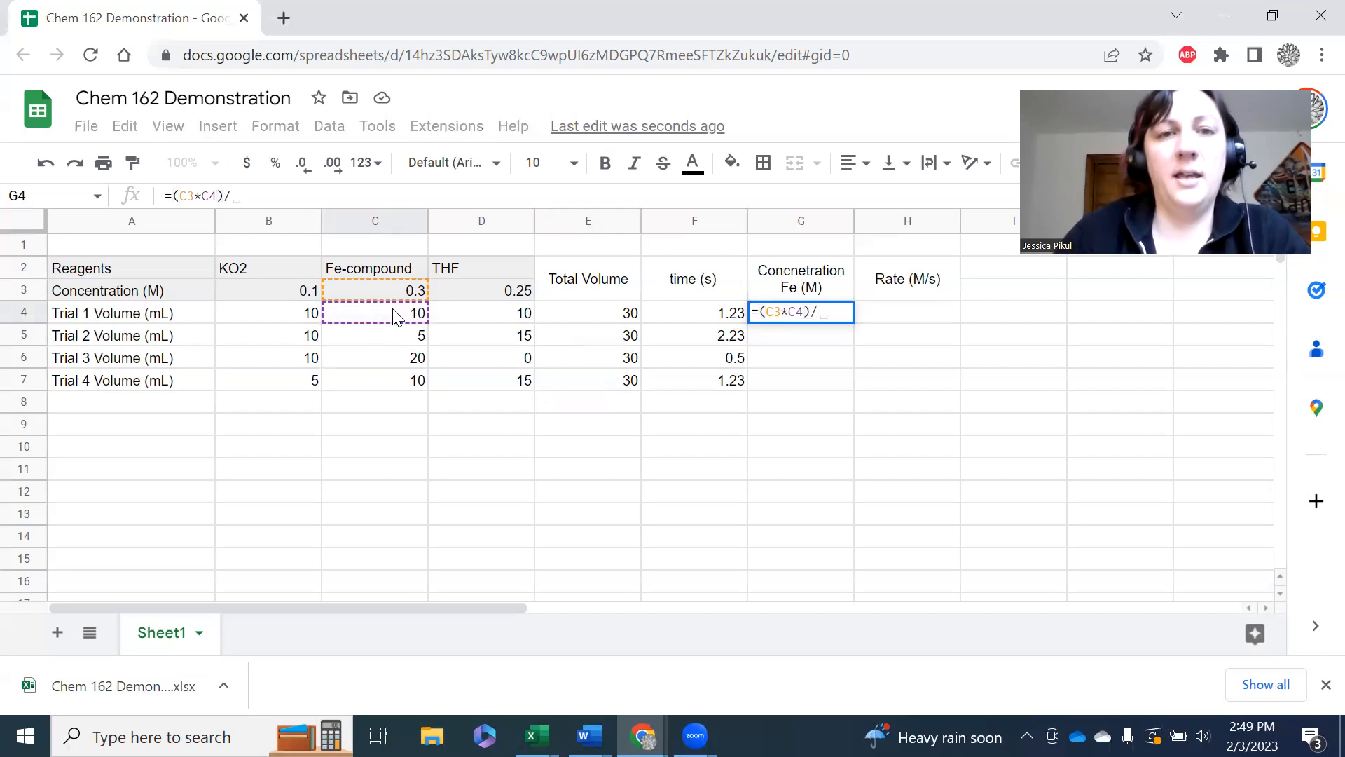
pyautogui.click(586, 319)
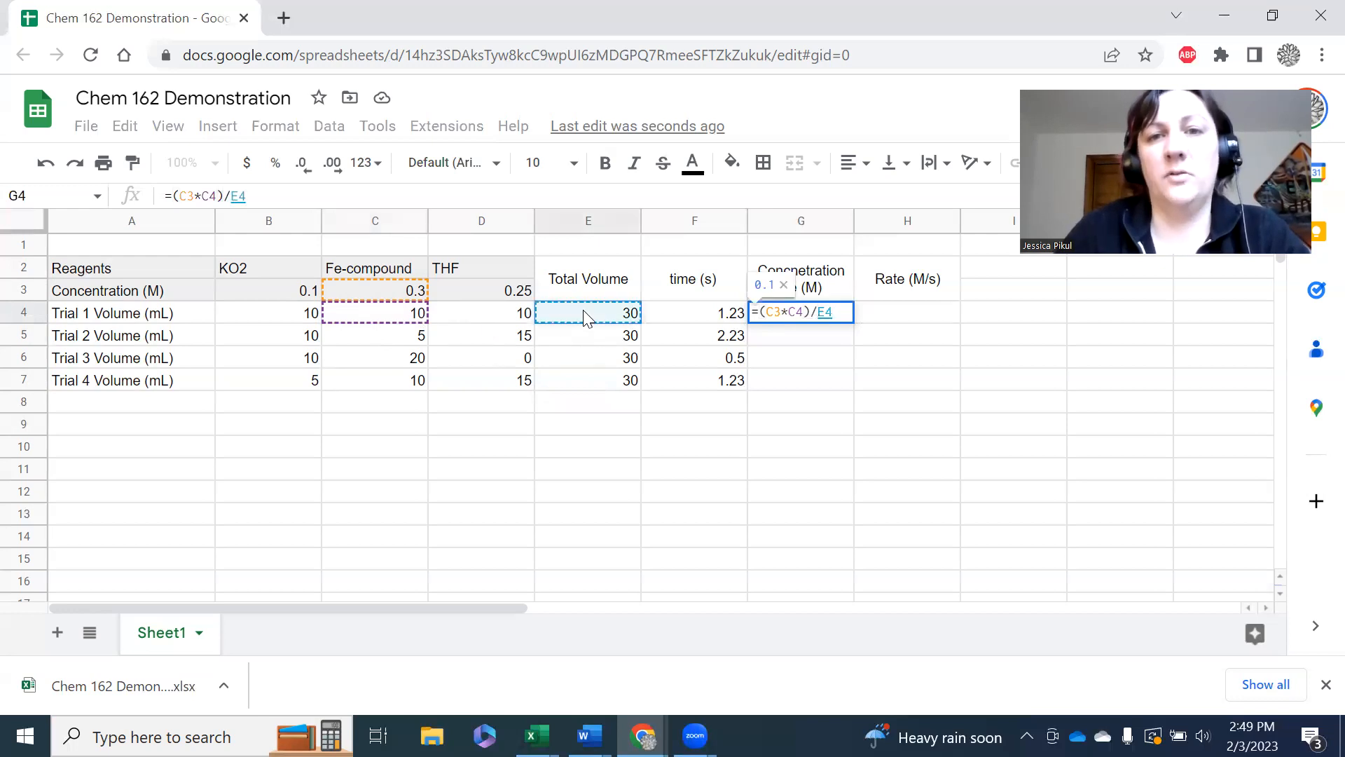
pyautogui.press('Return')
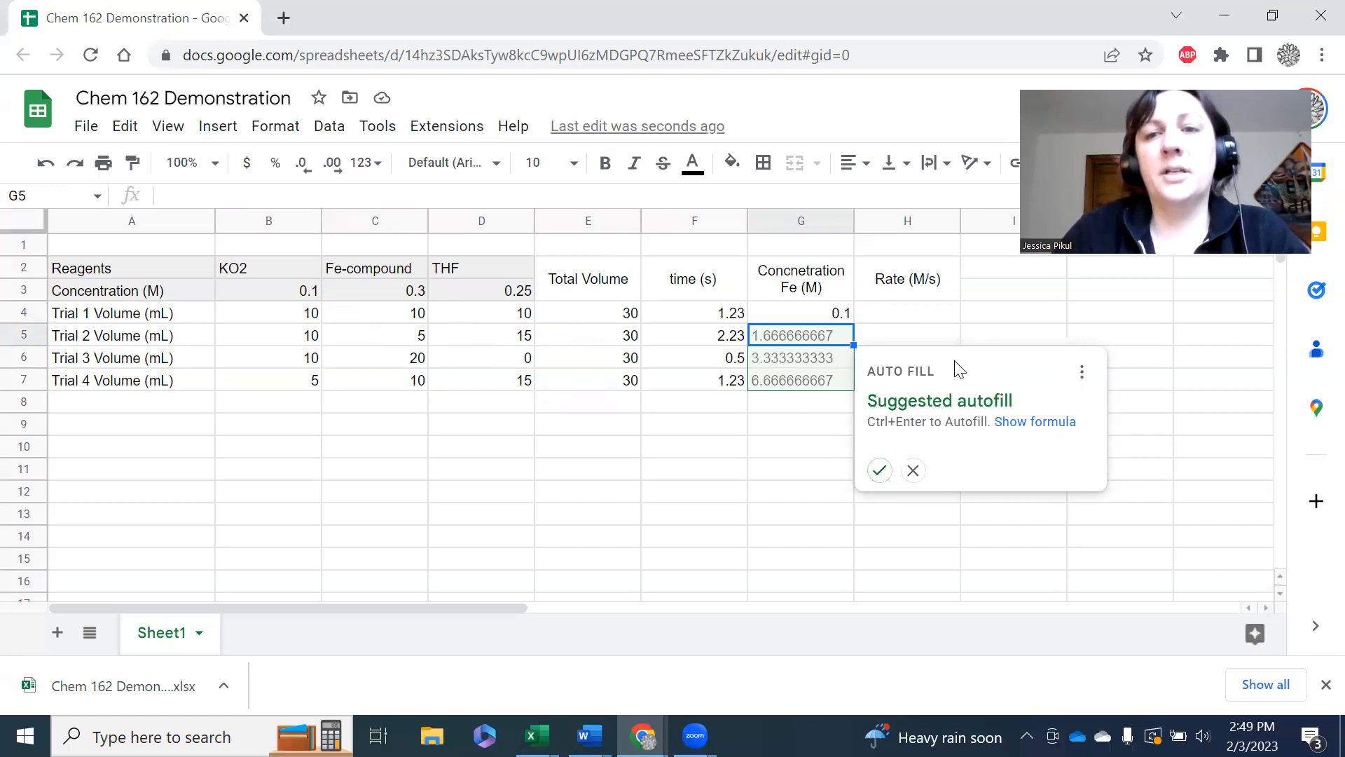
# Step: Inspect and reject the suggested autofill, and make the C3 reference absolute so G4 reads =($C$3*C4)/E4
pyautogui.click(1014, 422)
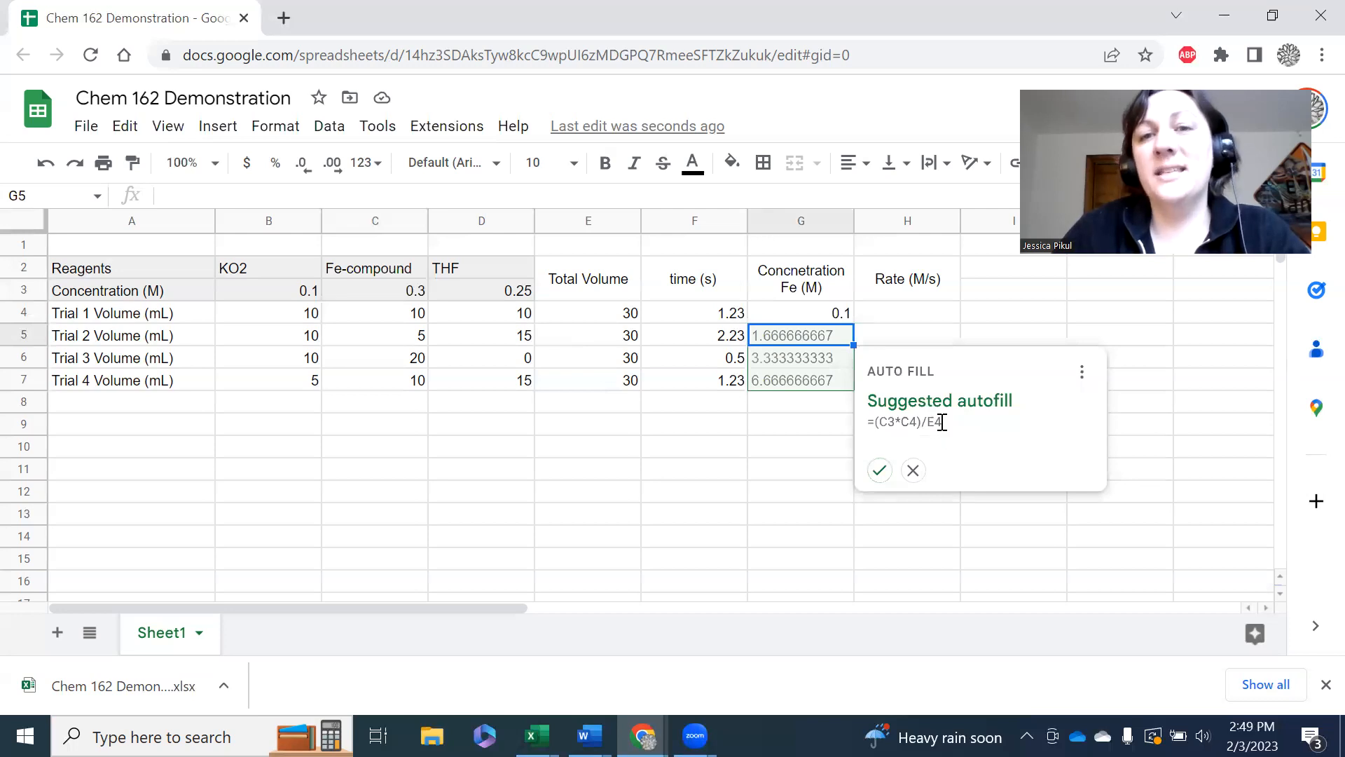
pyautogui.click(913, 470)
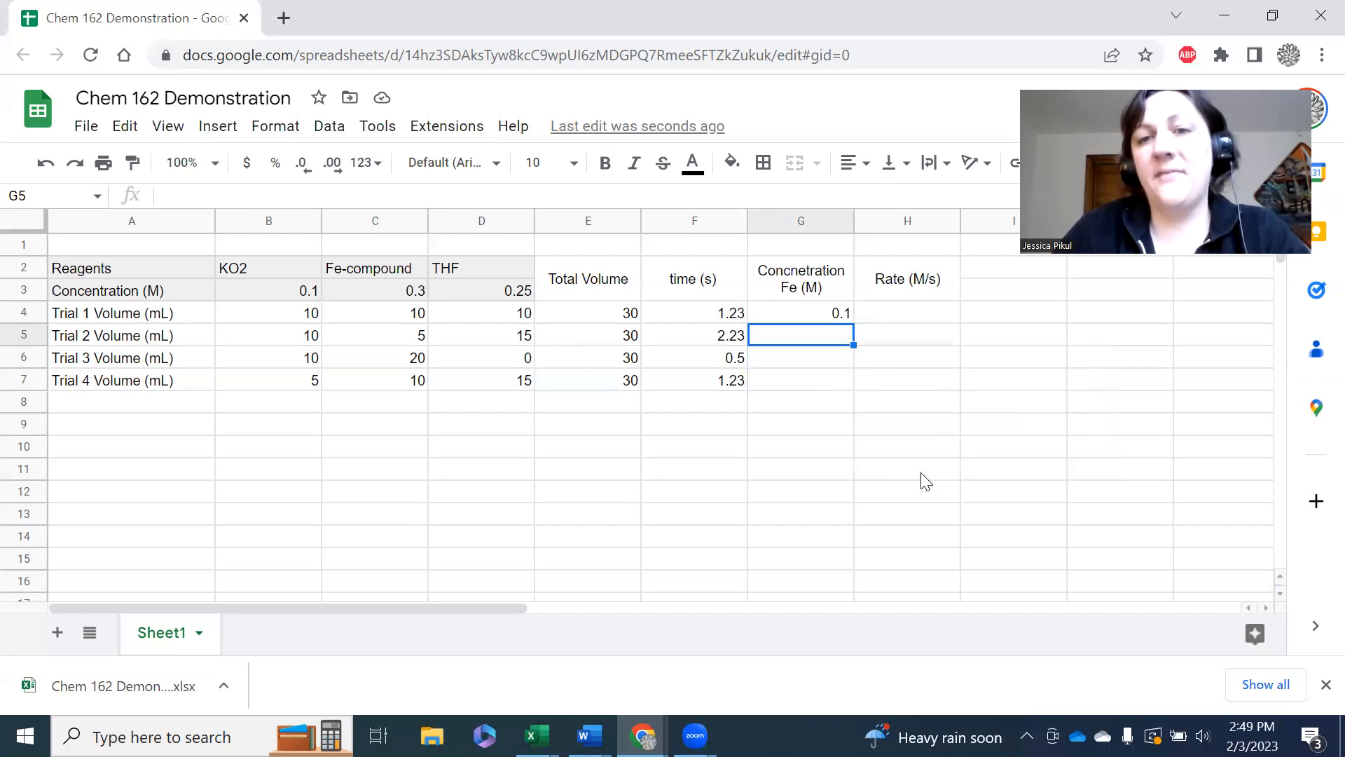
pyautogui.click(841, 320)
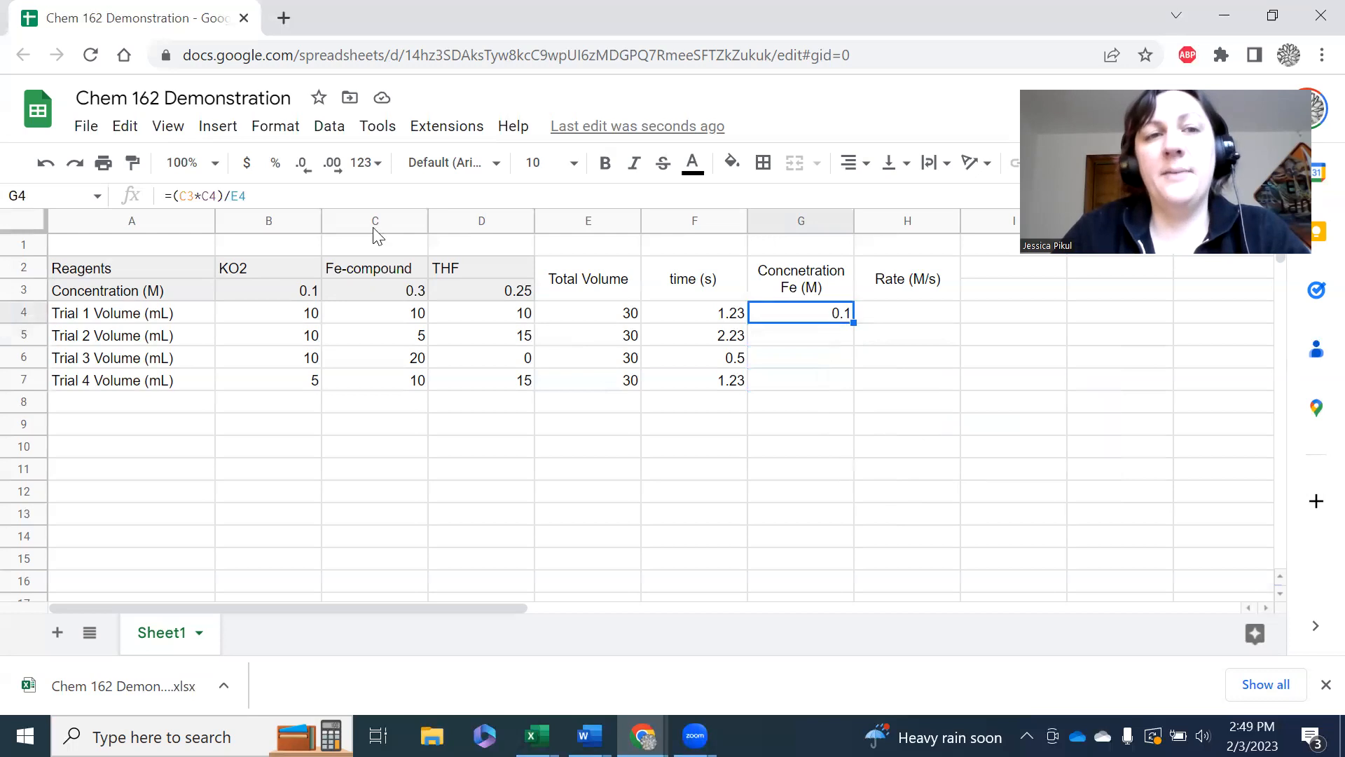
pyautogui.click(181, 195)
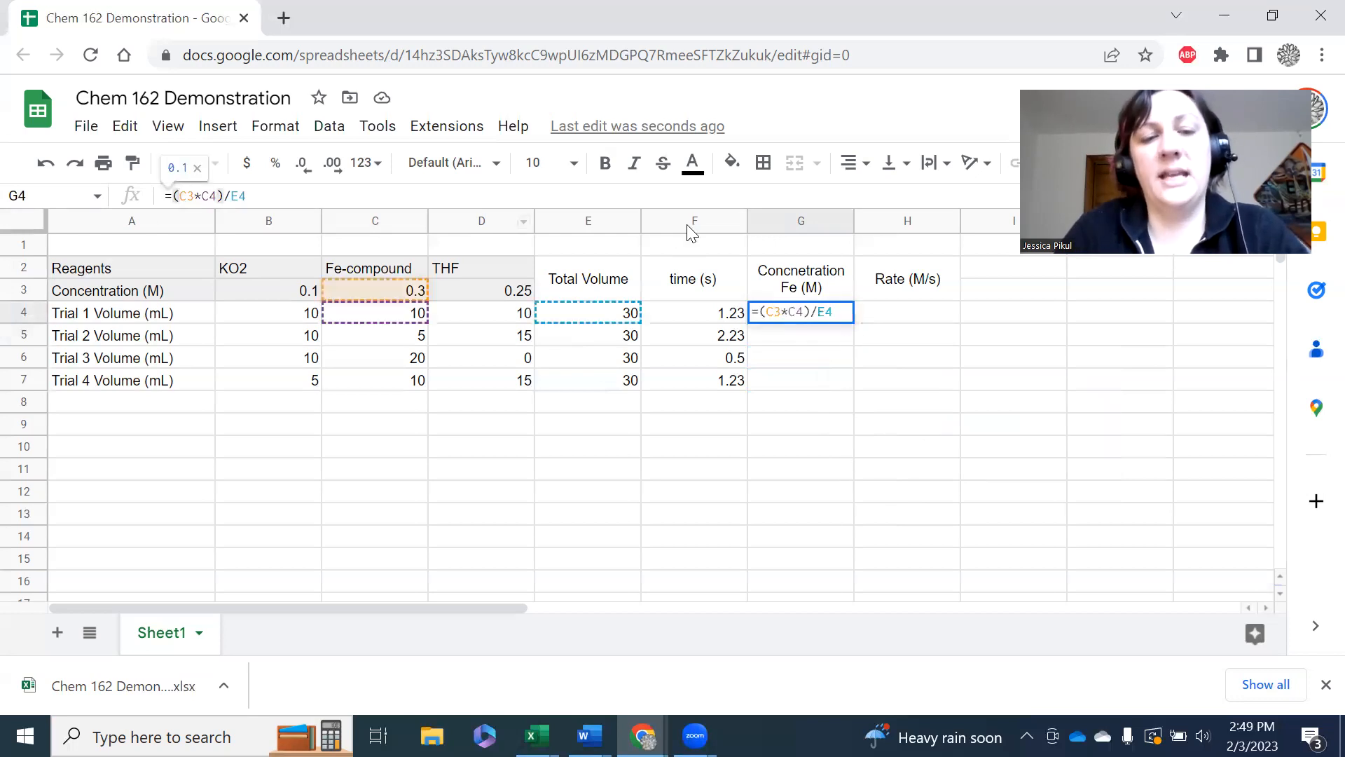
pyautogui.write('$')
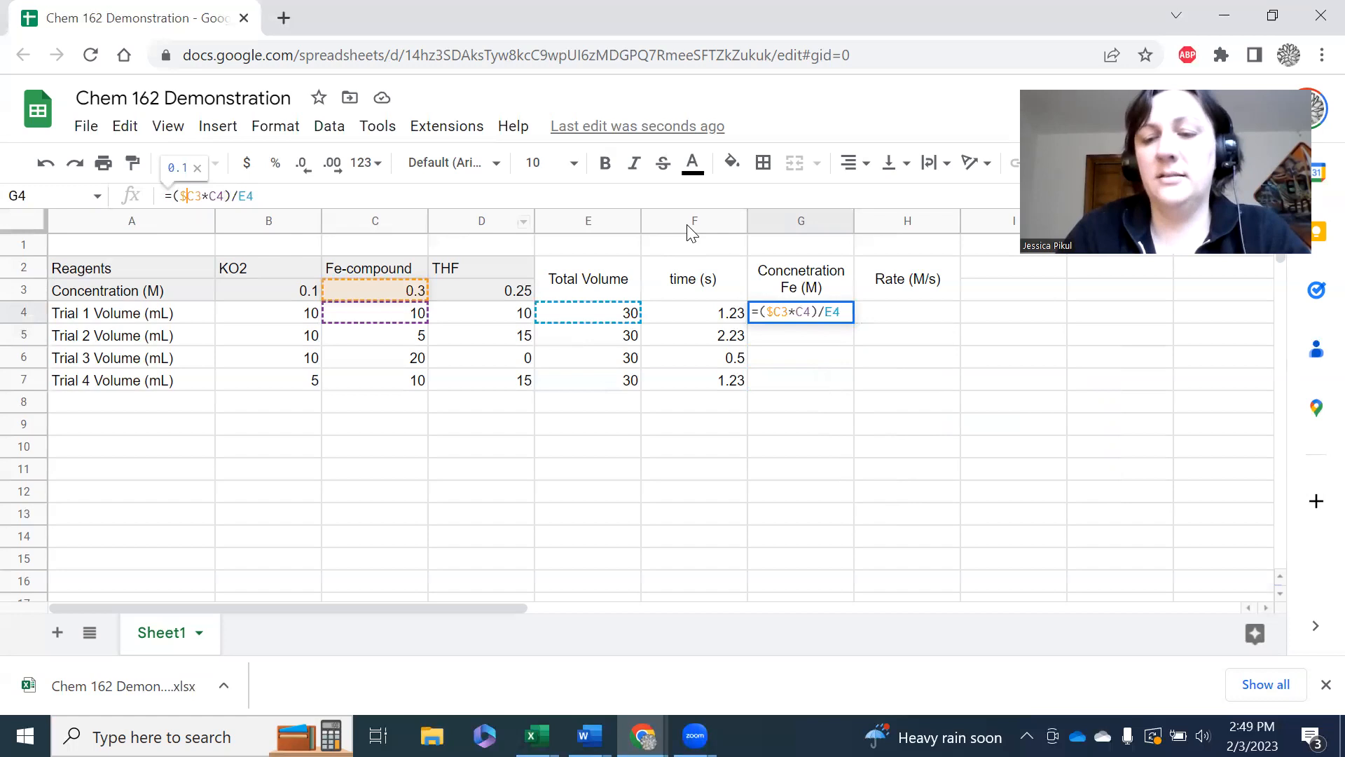
pyautogui.click(198, 196)
pyautogui.write('$')
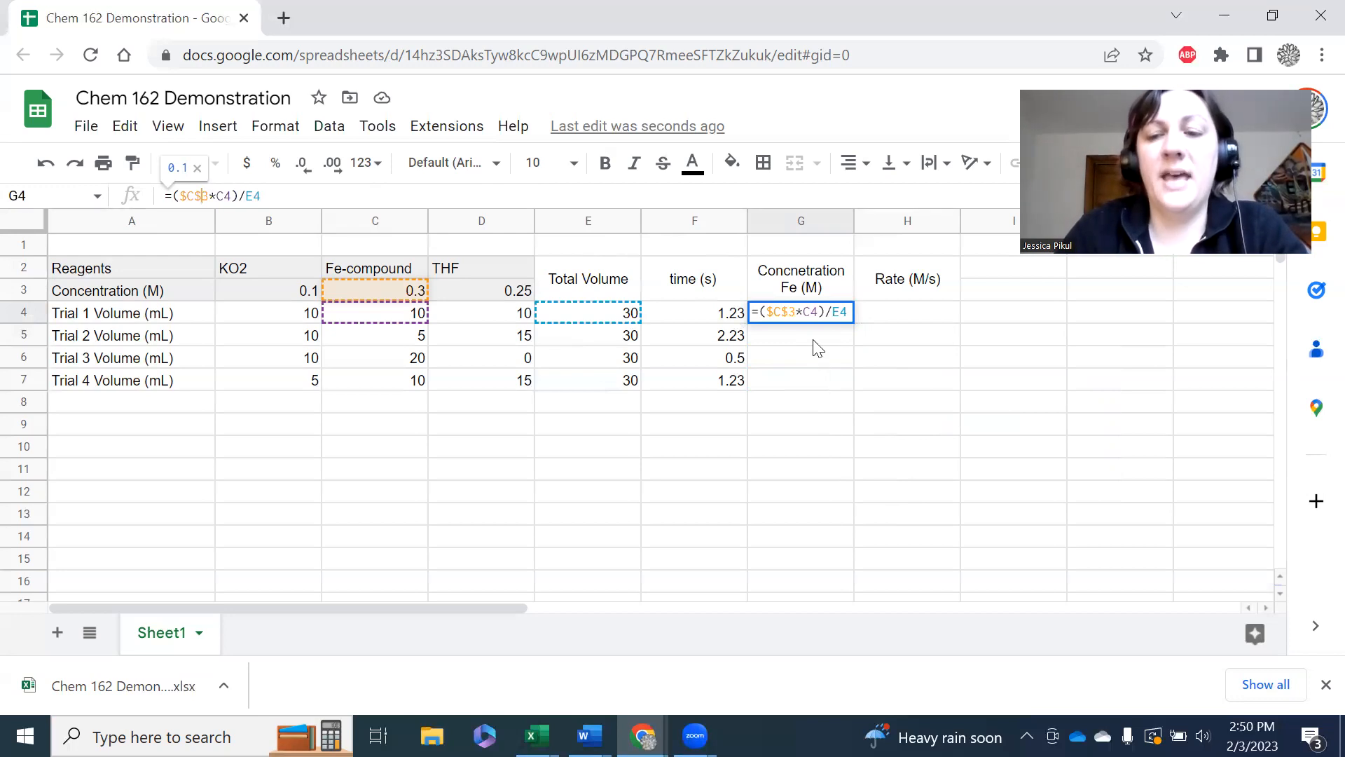
pyautogui.press('Return')
# Step: Fill G5 through G7 with the matching Fe concentration formulas, from =($C$3*C5)/E5 to =($C$3*C7)/E7
pyautogui.write('=')
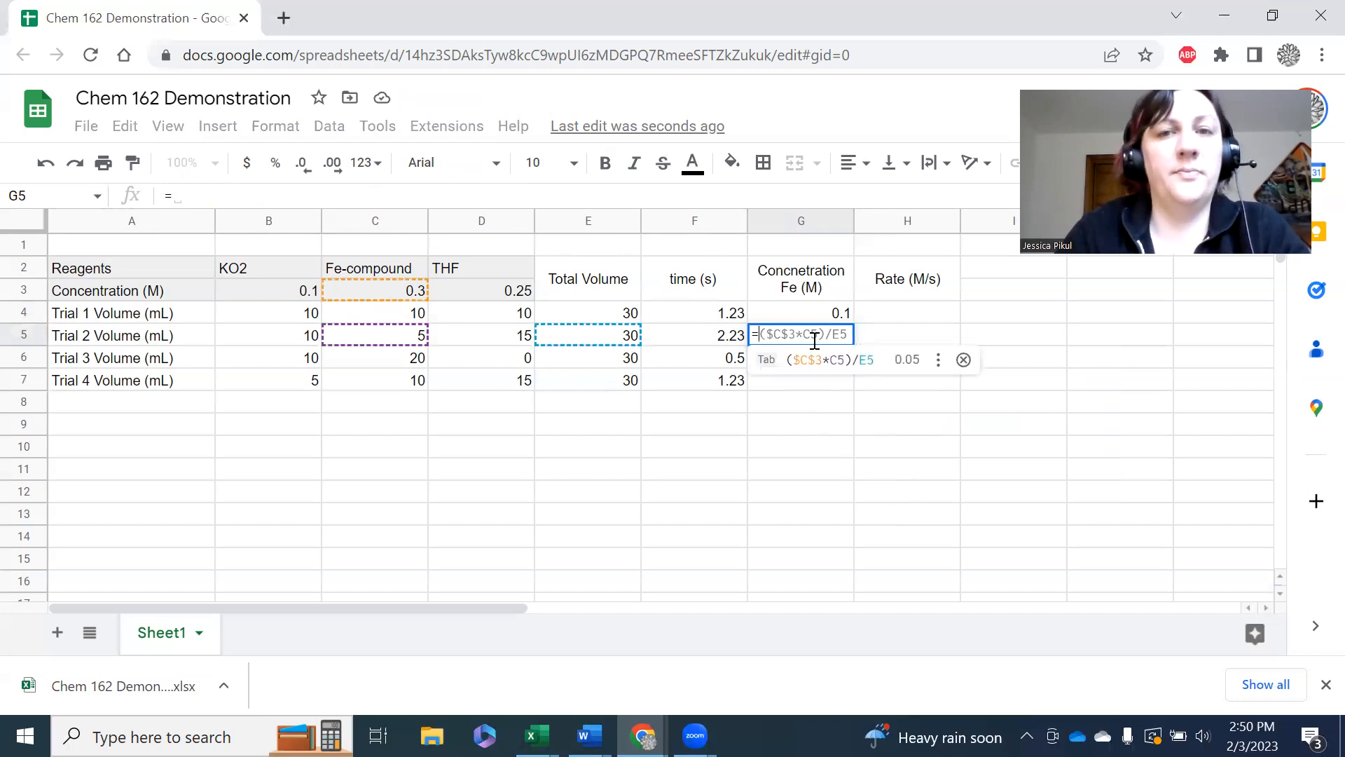
pyautogui.press('Tab')
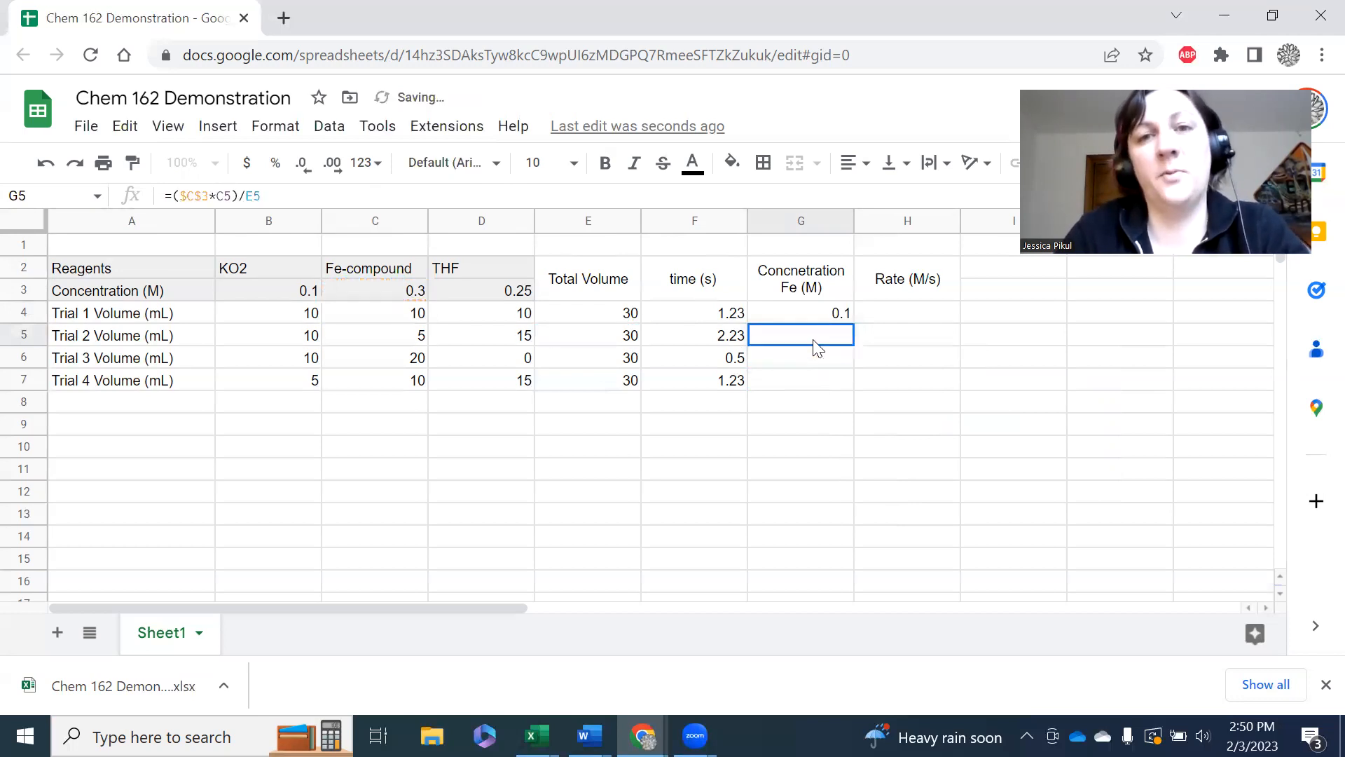
pyautogui.press('Return')
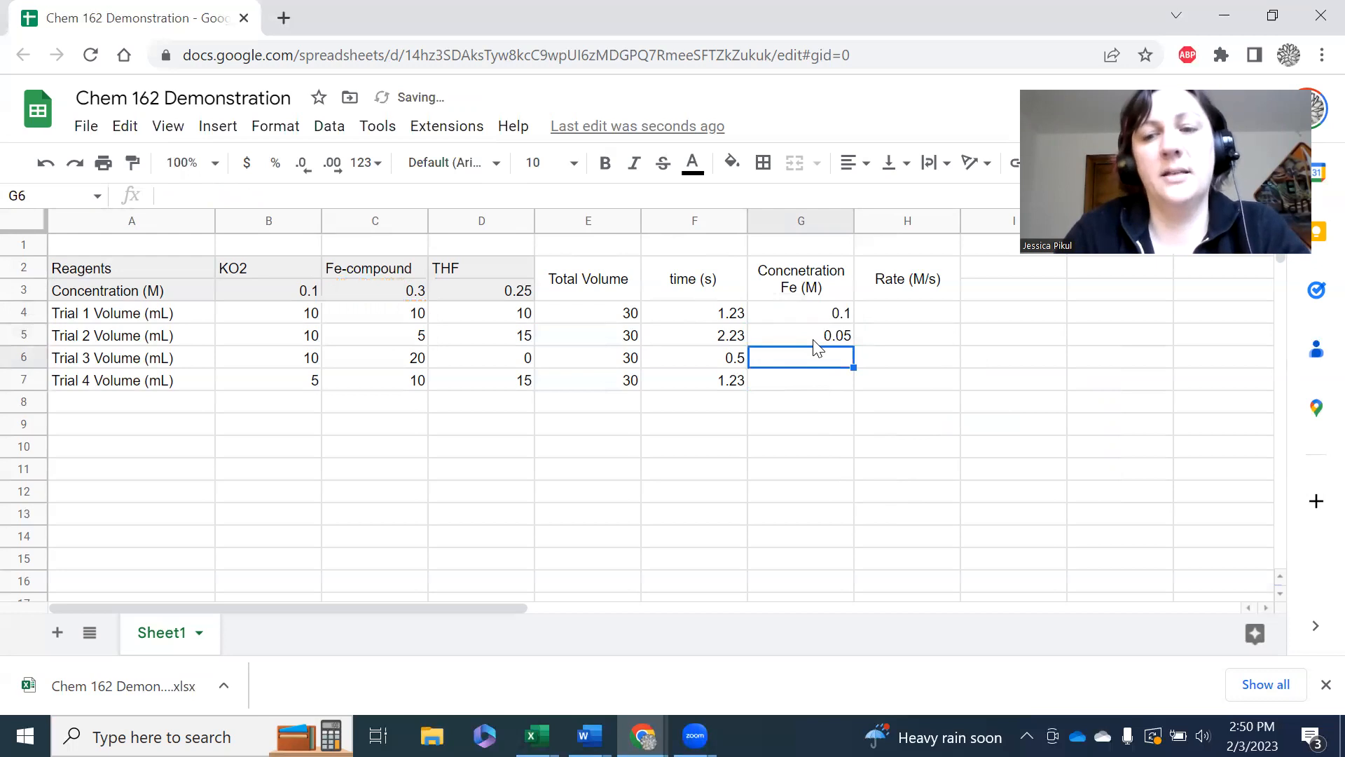
pyautogui.write('=')
pyautogui.press('Tab')
pyautogui.press('Return')
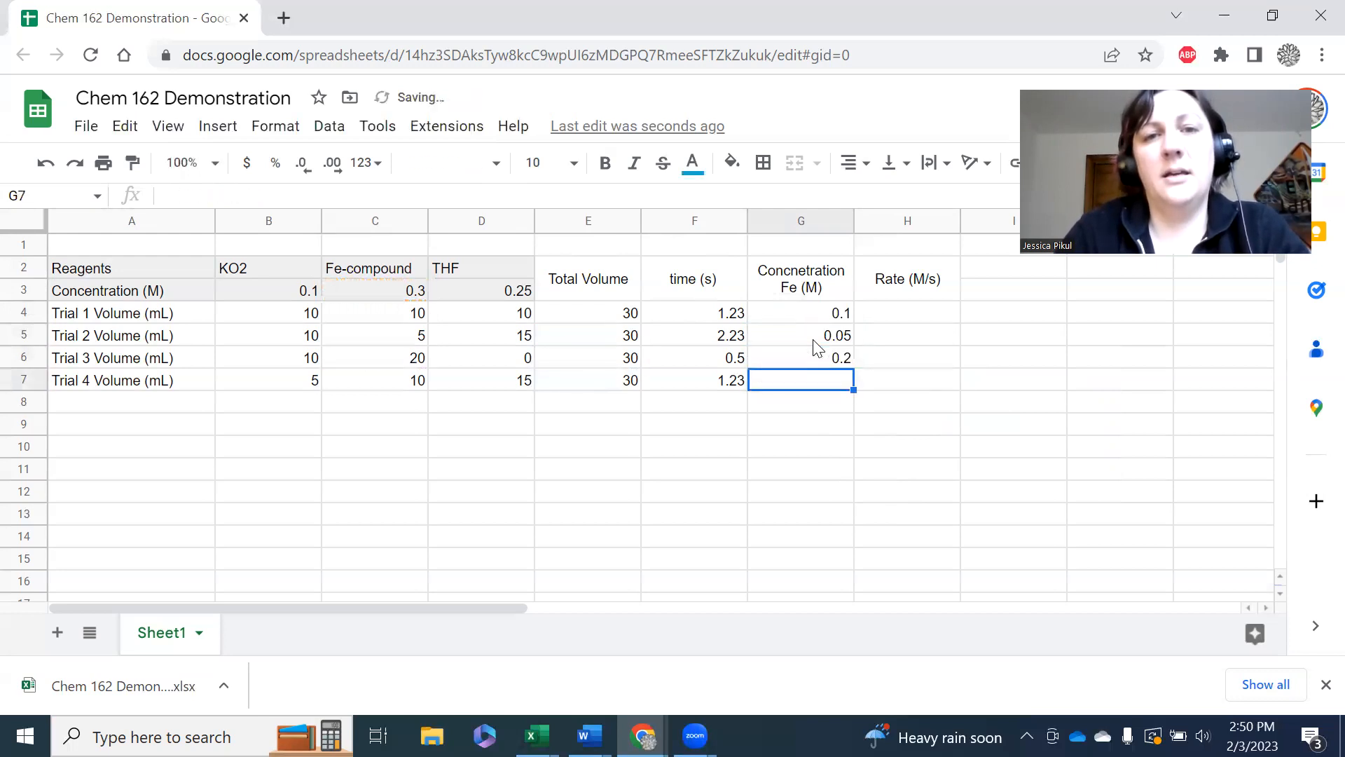
pyautogui.write('=($C$3*C7)/E7')
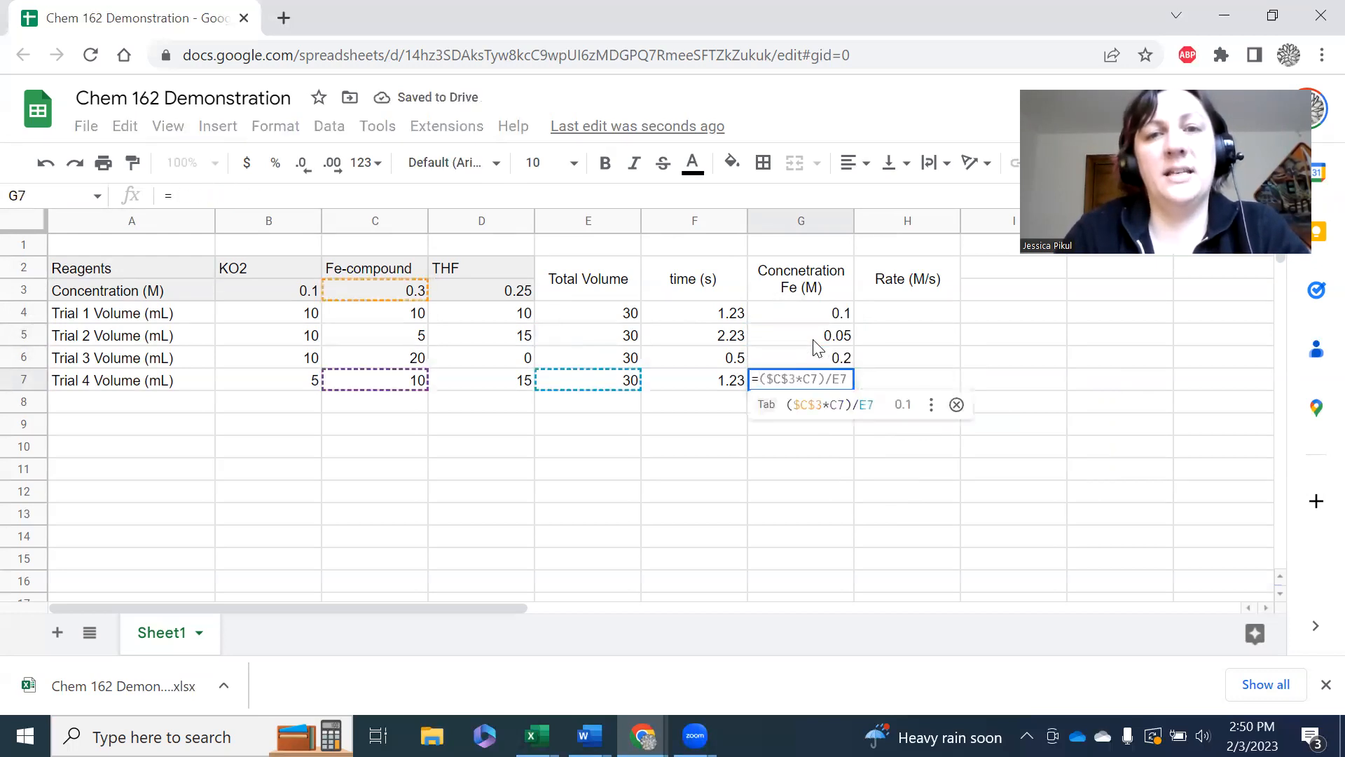
pyautogui.press('Tab')
pyautogui.press('Return')
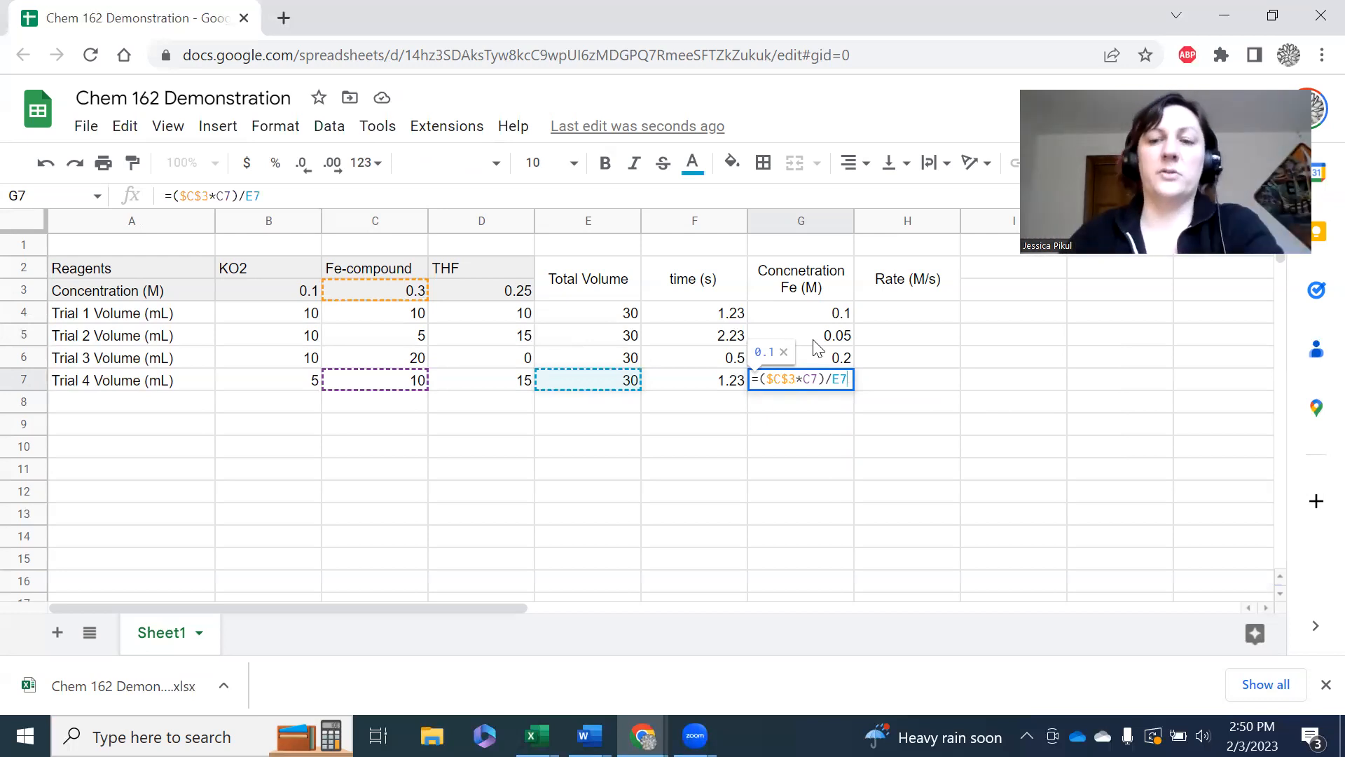
pyautogui.press('Return')
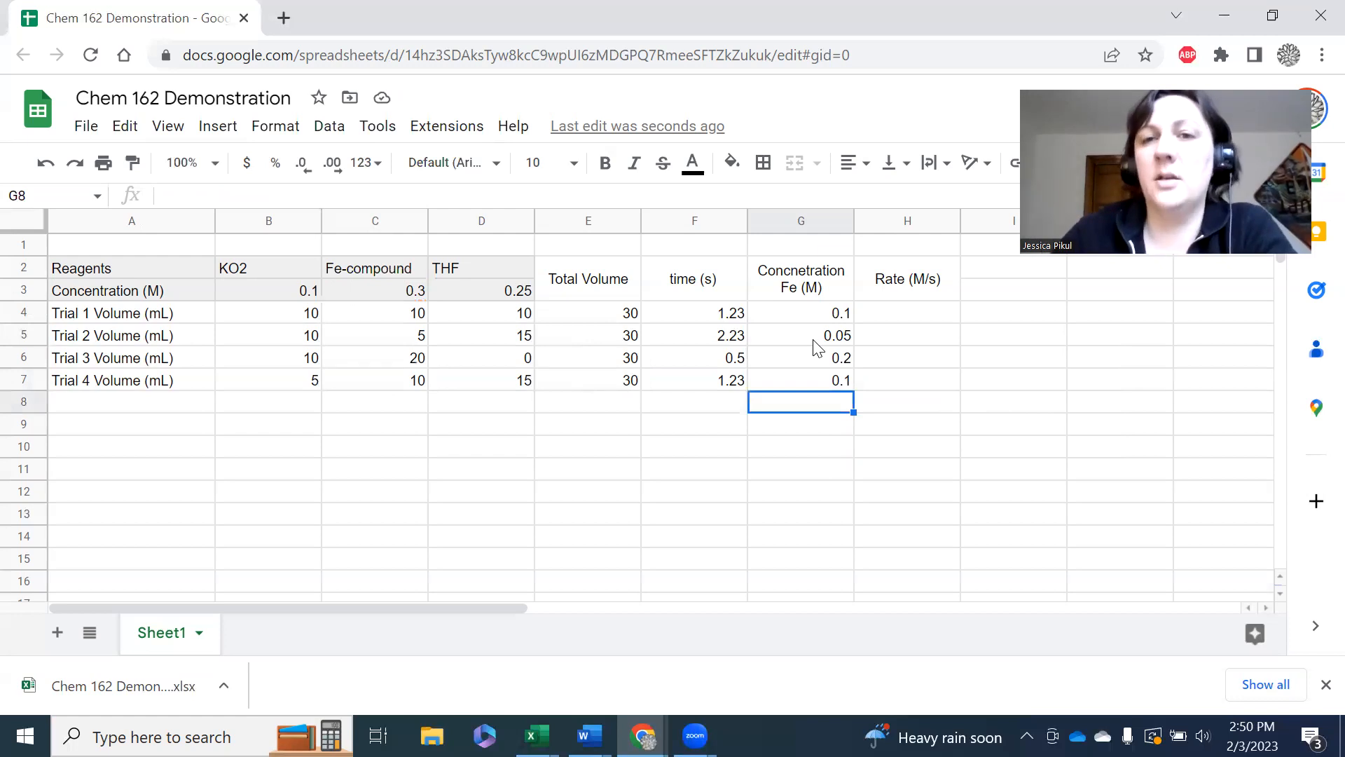
# Step: Enter =G4/F4 in H4 as the Trial 1 rate and accept the suggested autofill for H5 through H7
pyautogui.click(889, 316)
pyautogui.write('=')
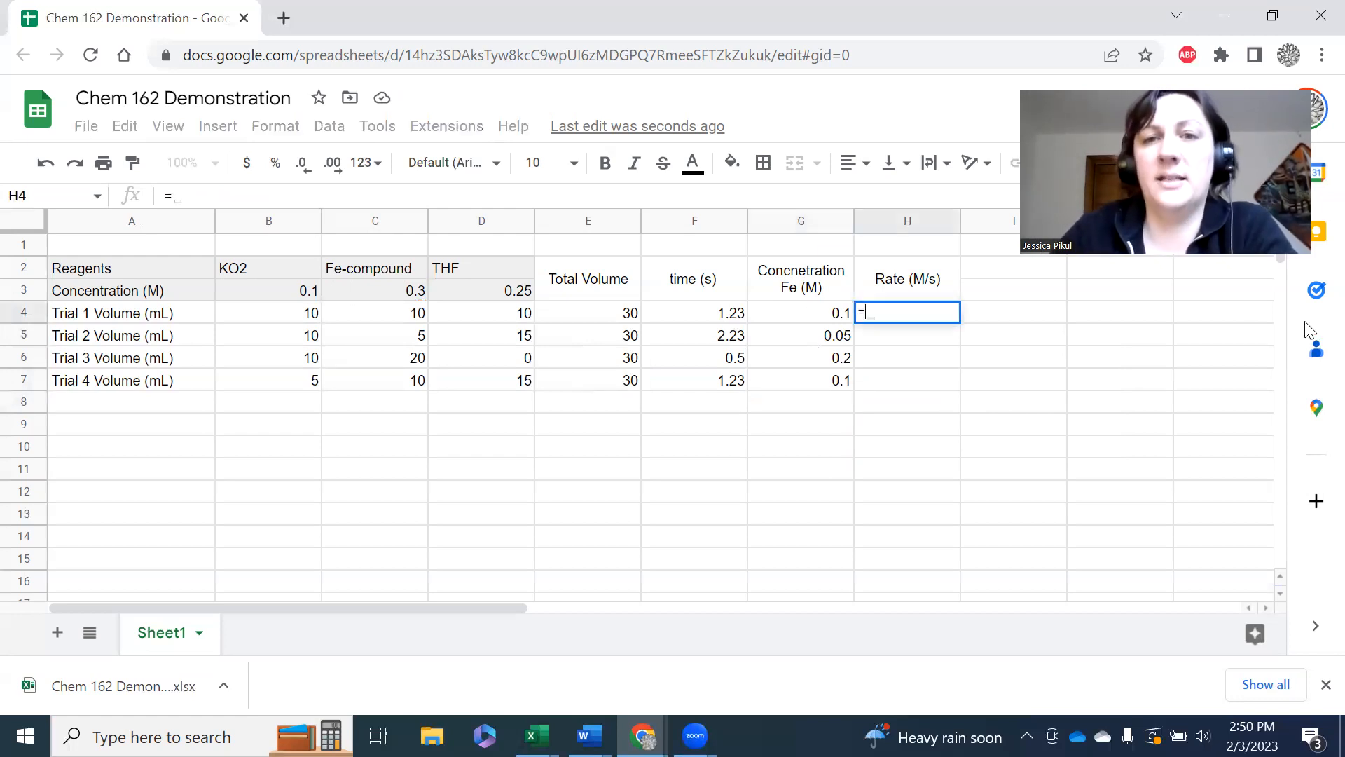
pyautogui.click(799, 316)
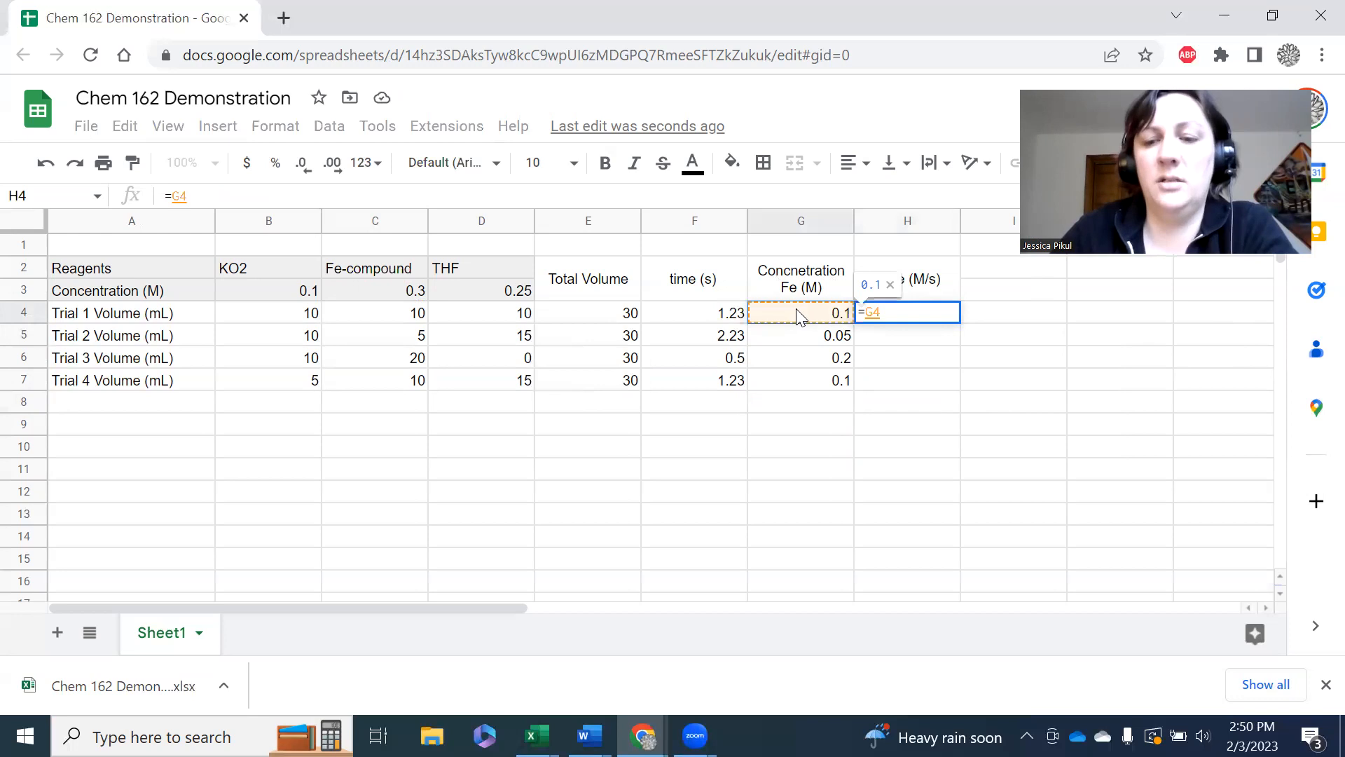
pyautogui.write('/')
pyautogui.click(704, 319)
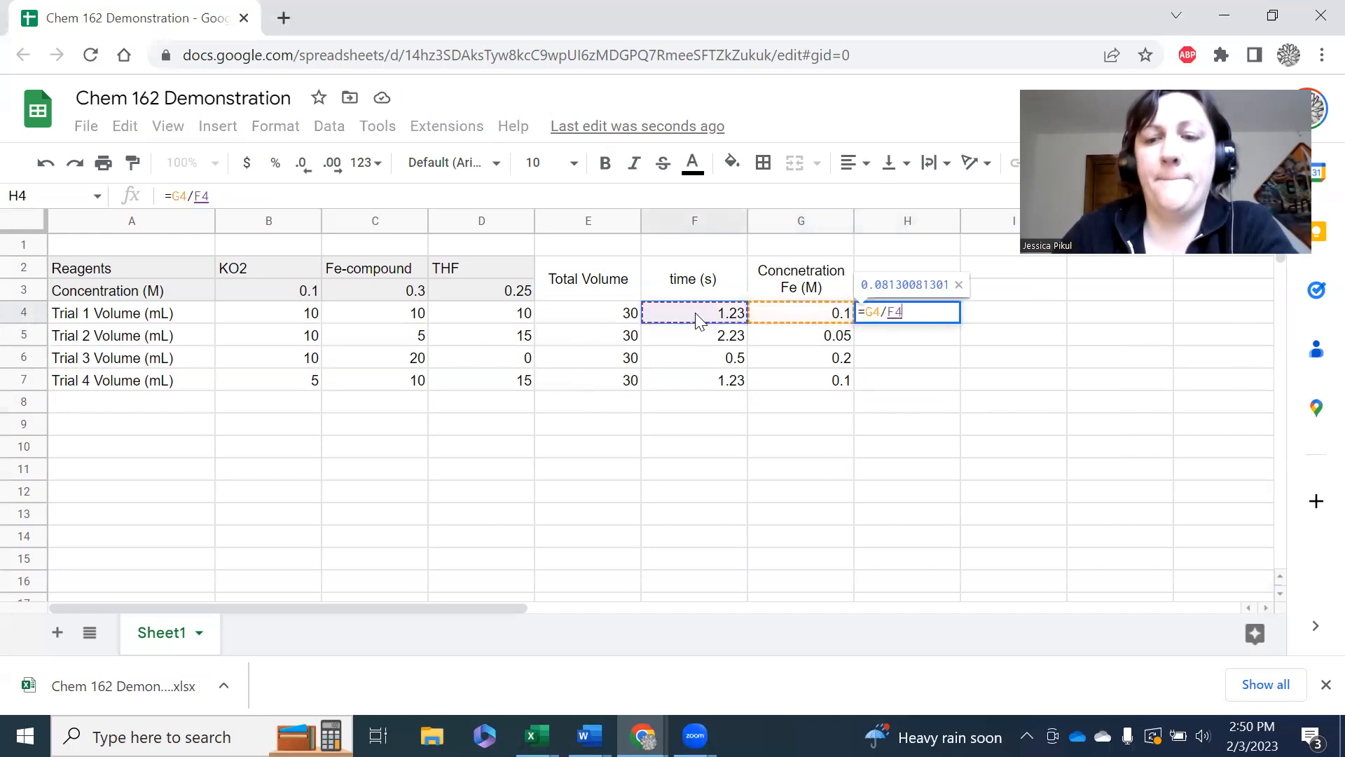
pyautogui.press('Return')
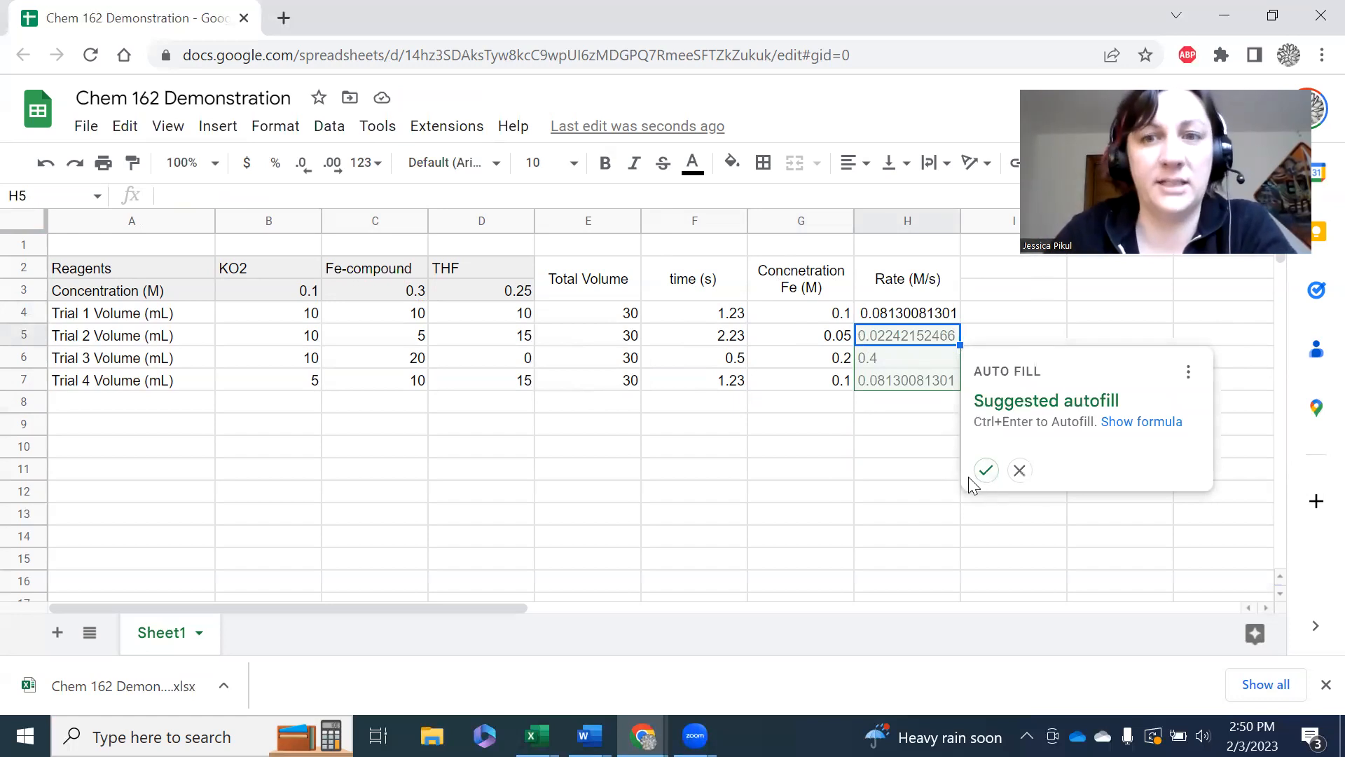
pyautogui.click(986, 470)
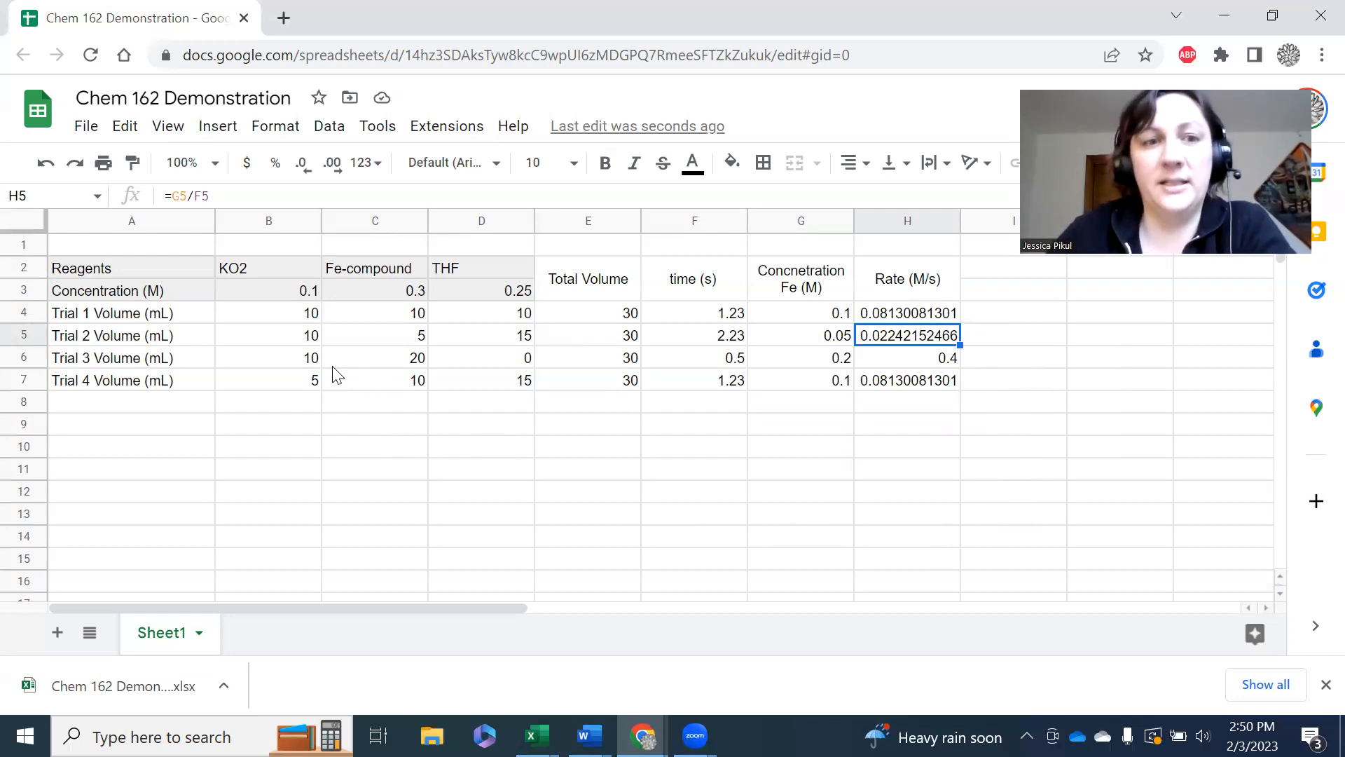
# Step: Switch to the Chem 162 Demonstration workbook in Excel and copy the T and k data table in C9:D16
pyautogui.moveTo(532, 736)
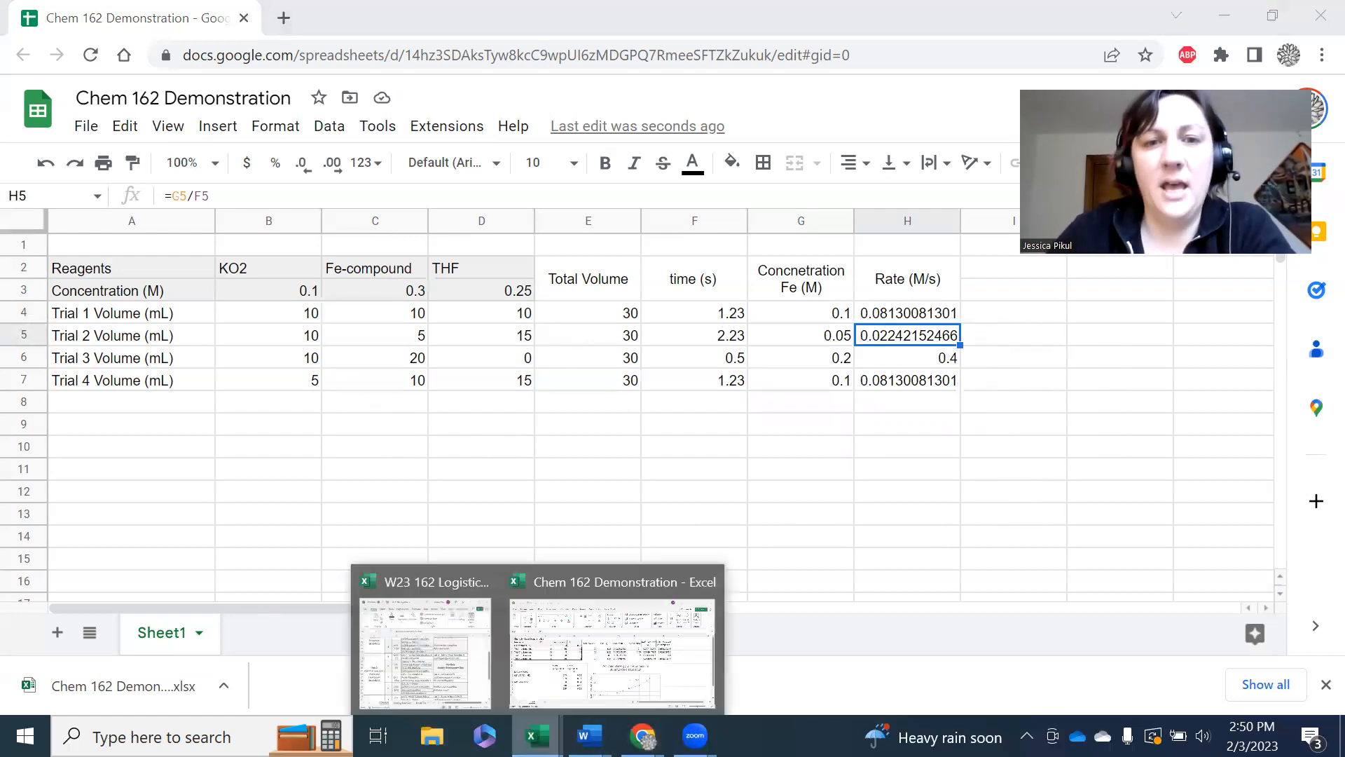
pyautogui.click(545, 648)
pyautogui.moveTo(313, 437); pyautogui.dragTo(418, 587)
pyautogui.hotkey('ctrl', 'c')
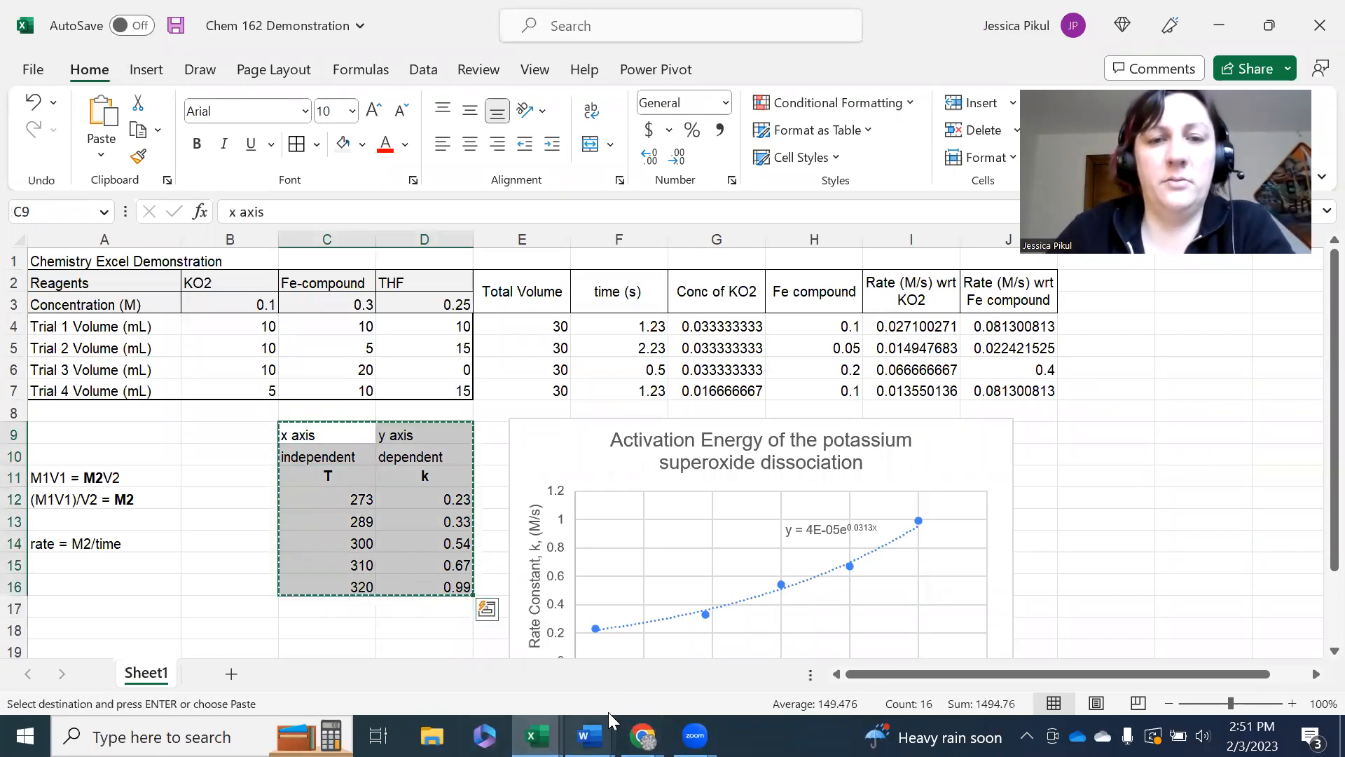
# Step: Return to the Google Sheets spreadsheet and paste the copied T and k table starting at B9
pyautogui.moveTo(643, 735)
pyautogui.click(704, 665)
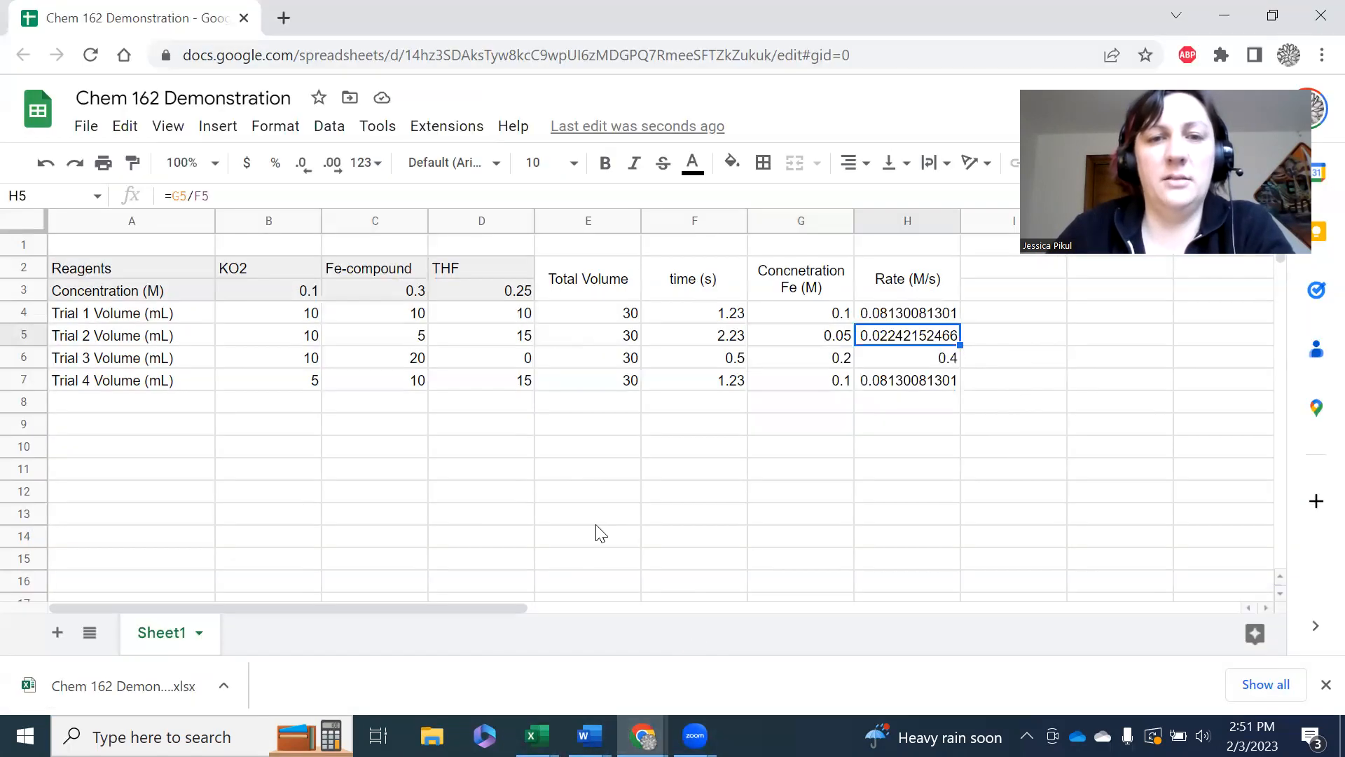
pyautogui.click(271, 430)
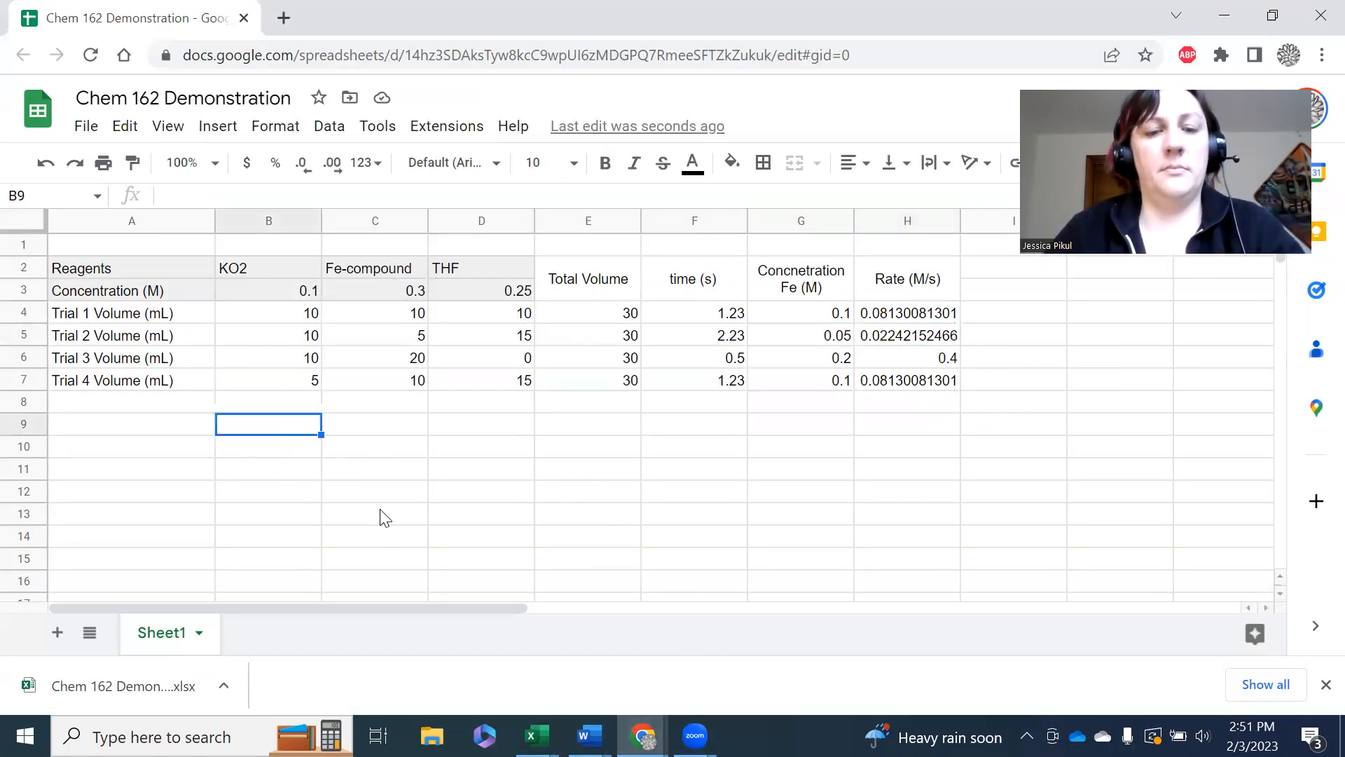
pyautogui.hotkey('ctrl', 'v')
pyautogui.click(555, 513)
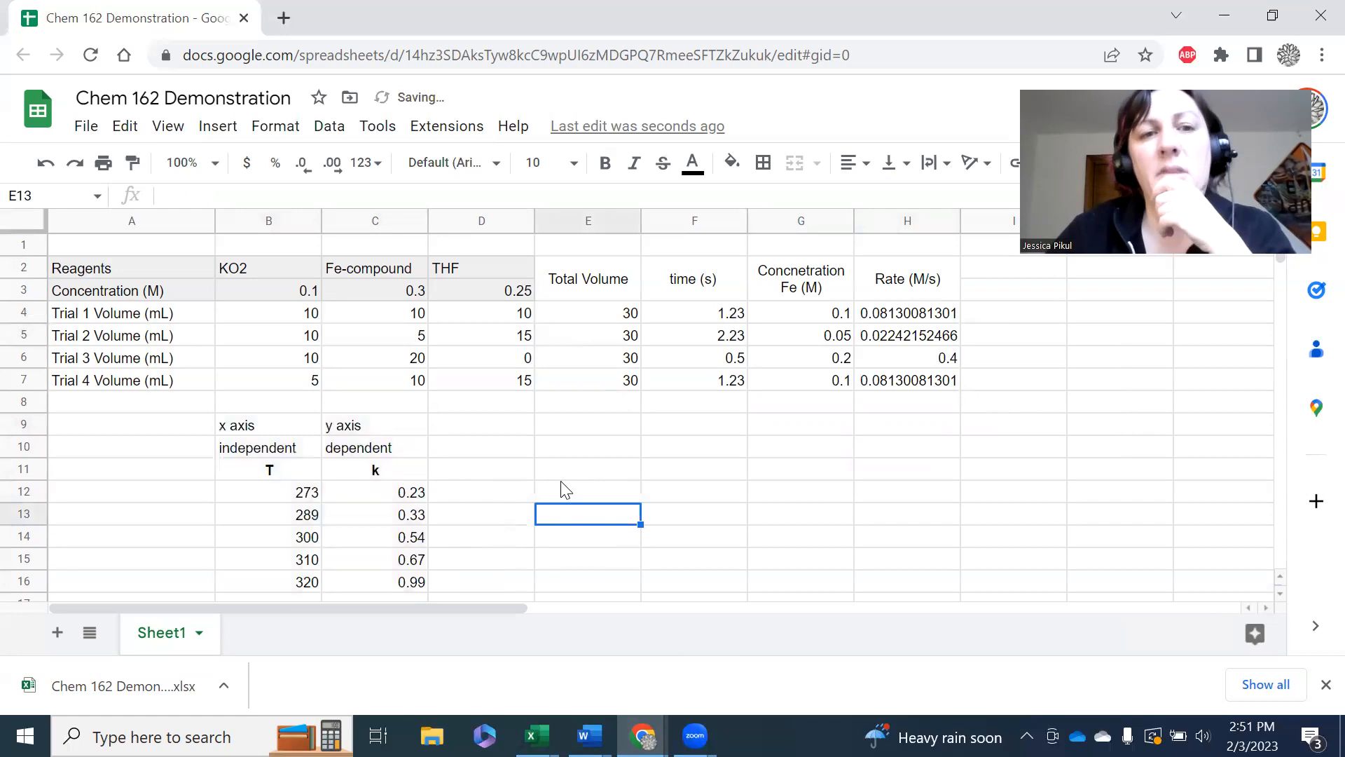
# Step: Insert a chart from the T and k values in B12:C16
pyautogui.scroll(-1, 564, 490)
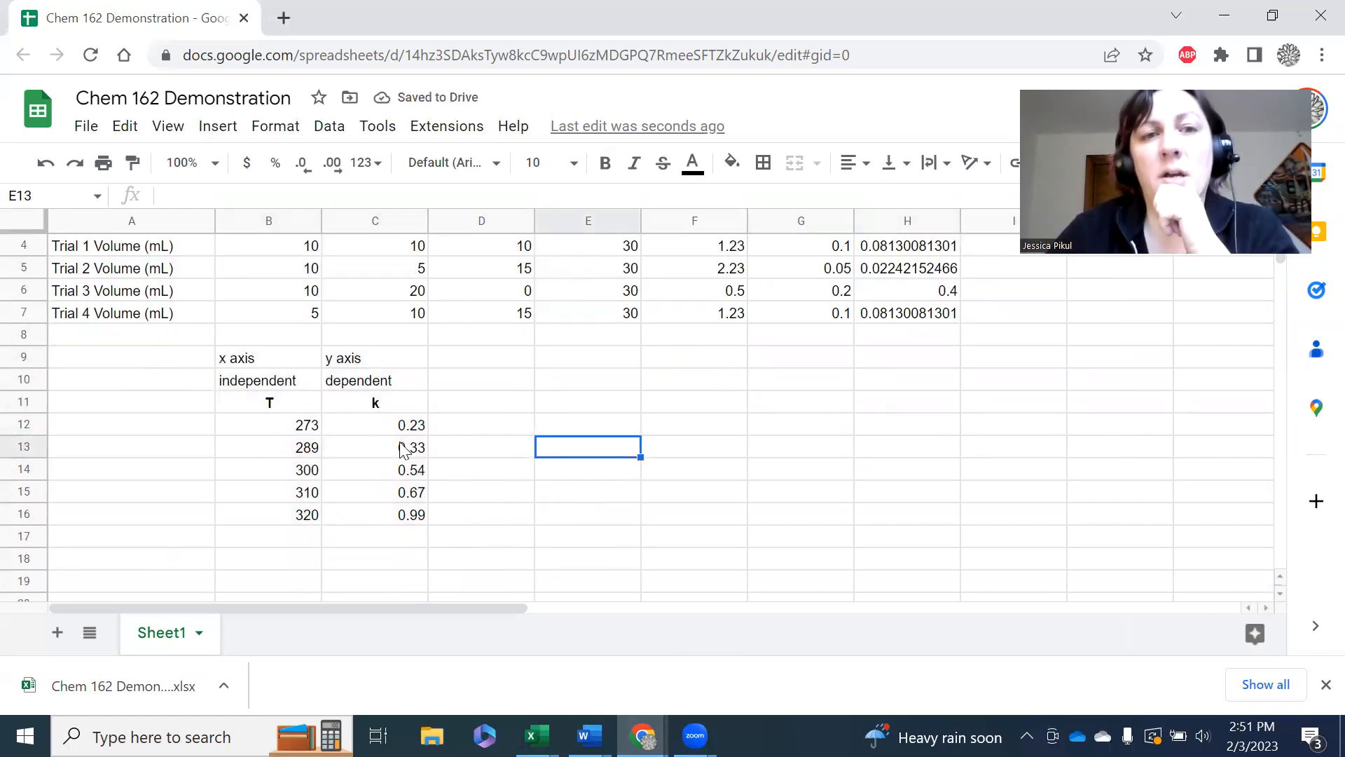
pyautogui.scroll(1, 396, 441)
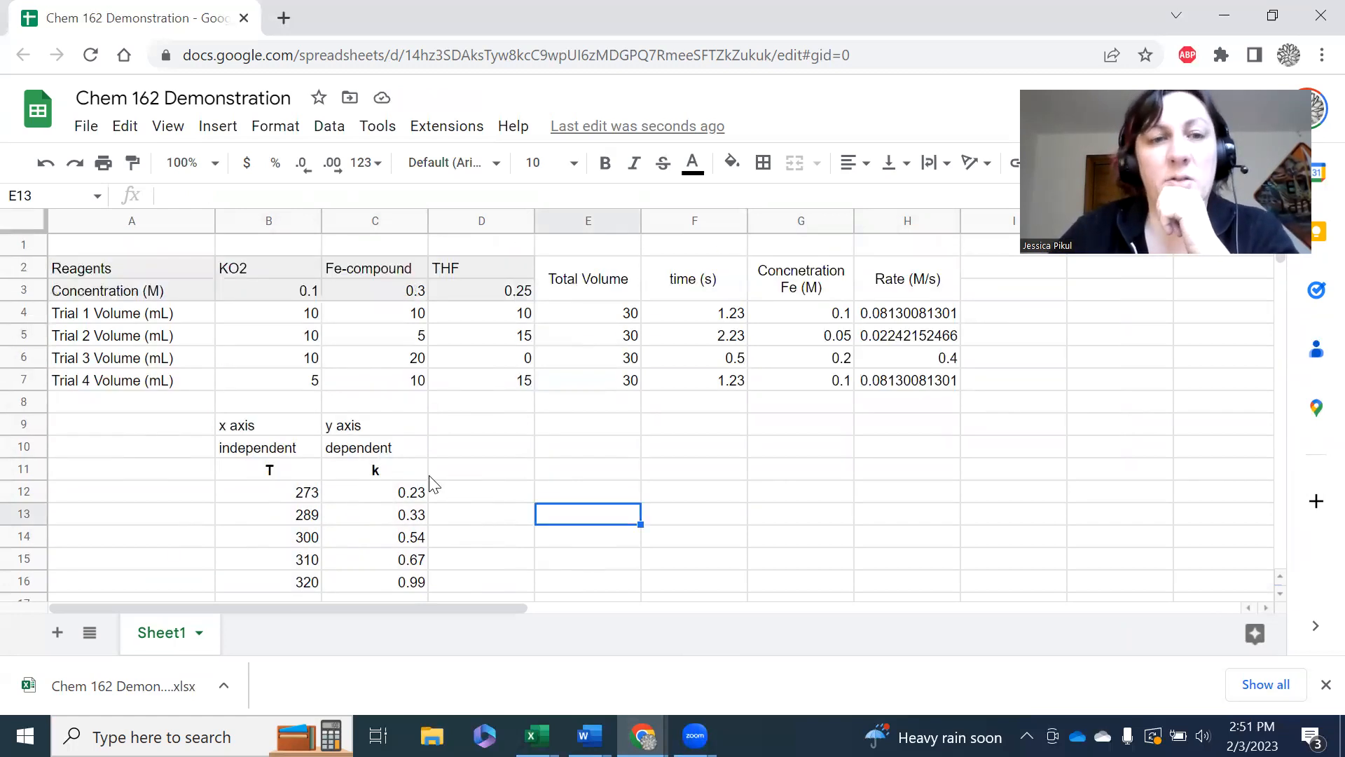
pyautogui.click(315, 498)
pyautogui.moveTo(317, 504); pyautogui.dragTo(407, 581)
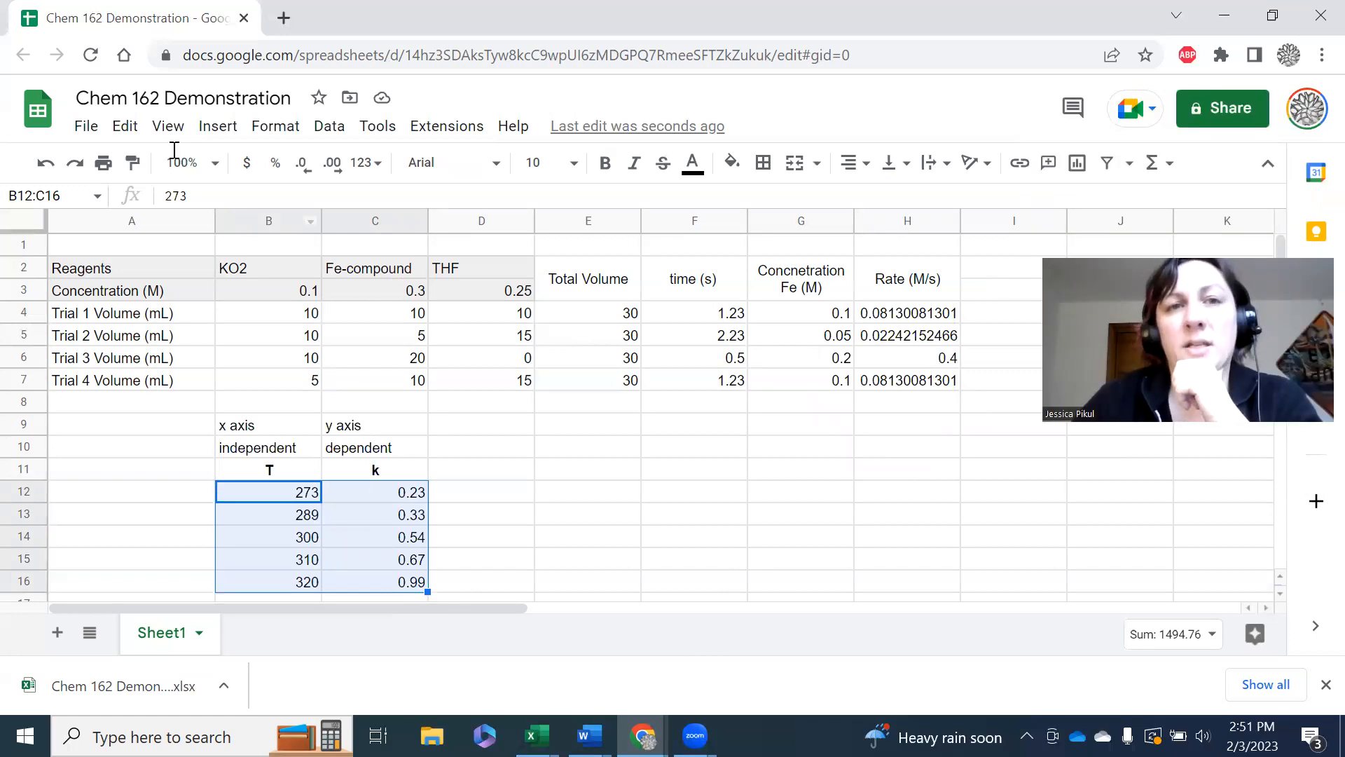
pyautogui.click(218, 126)
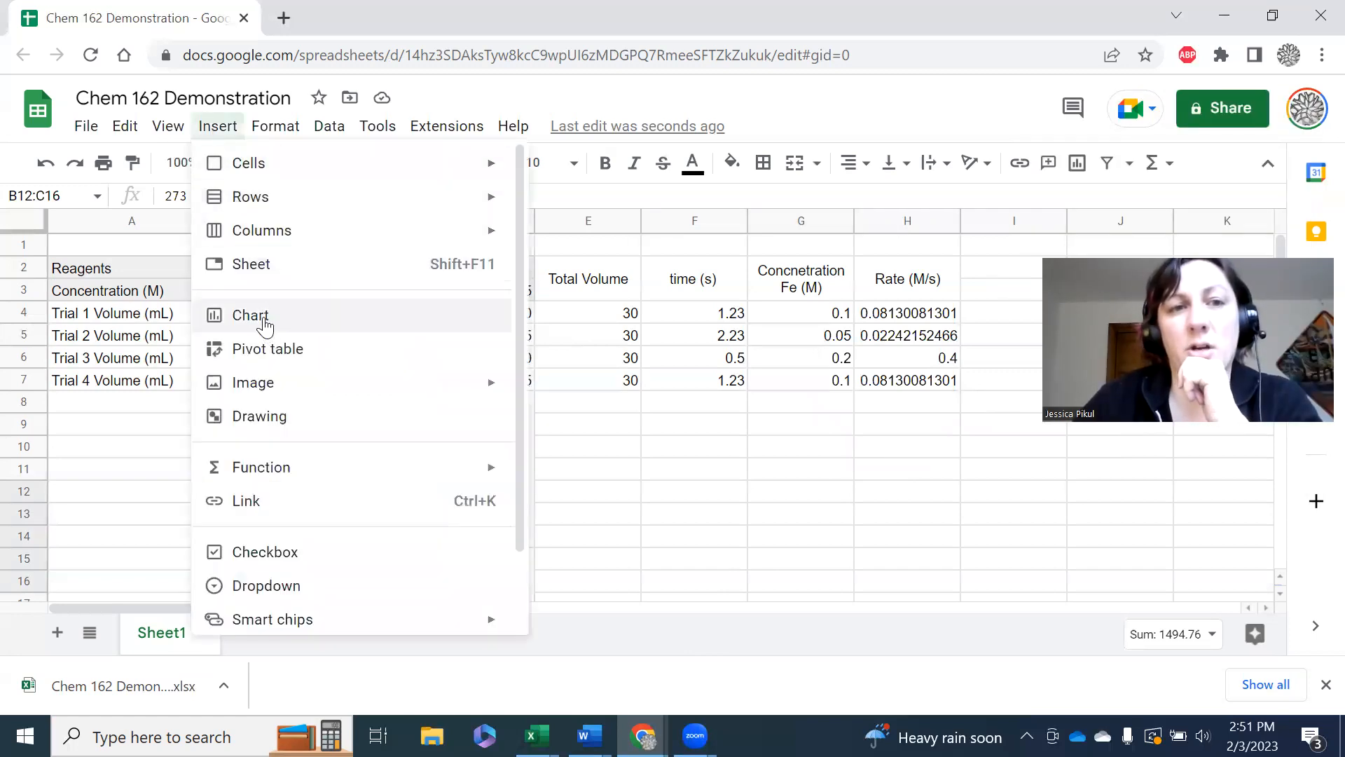
pyautogui.click(216, 132)
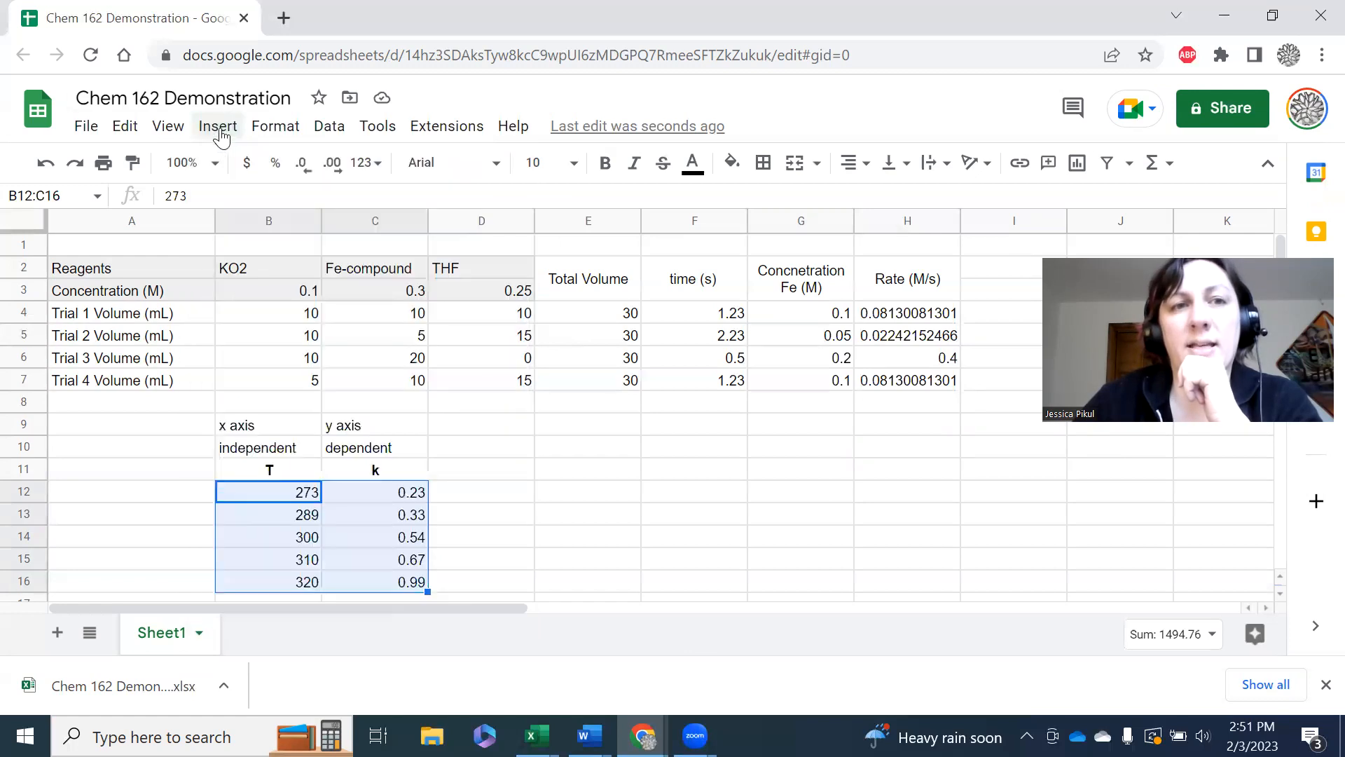
pyautogui.click(1075, 172)
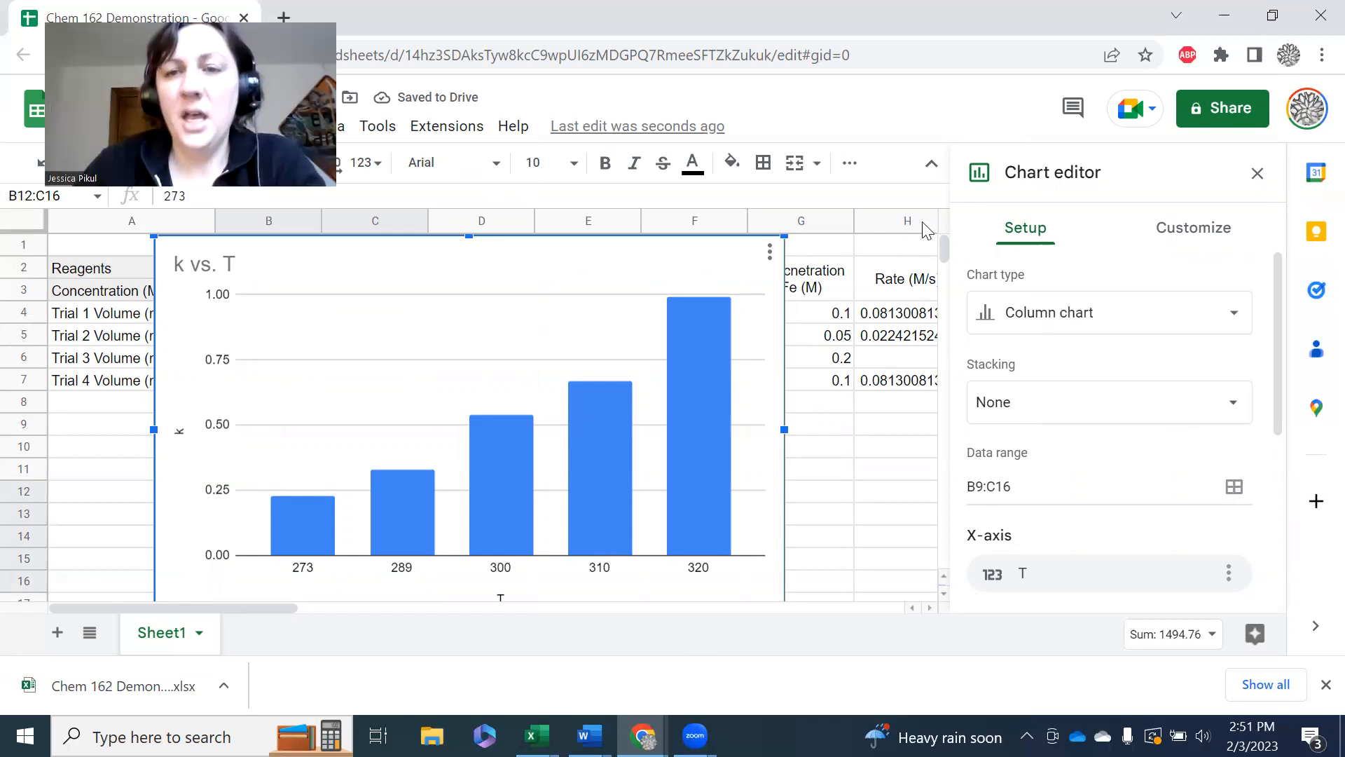
# Step: Change the chart type of the k vs. T chart to a scatter chart
pyautogui.click(1229, 324)
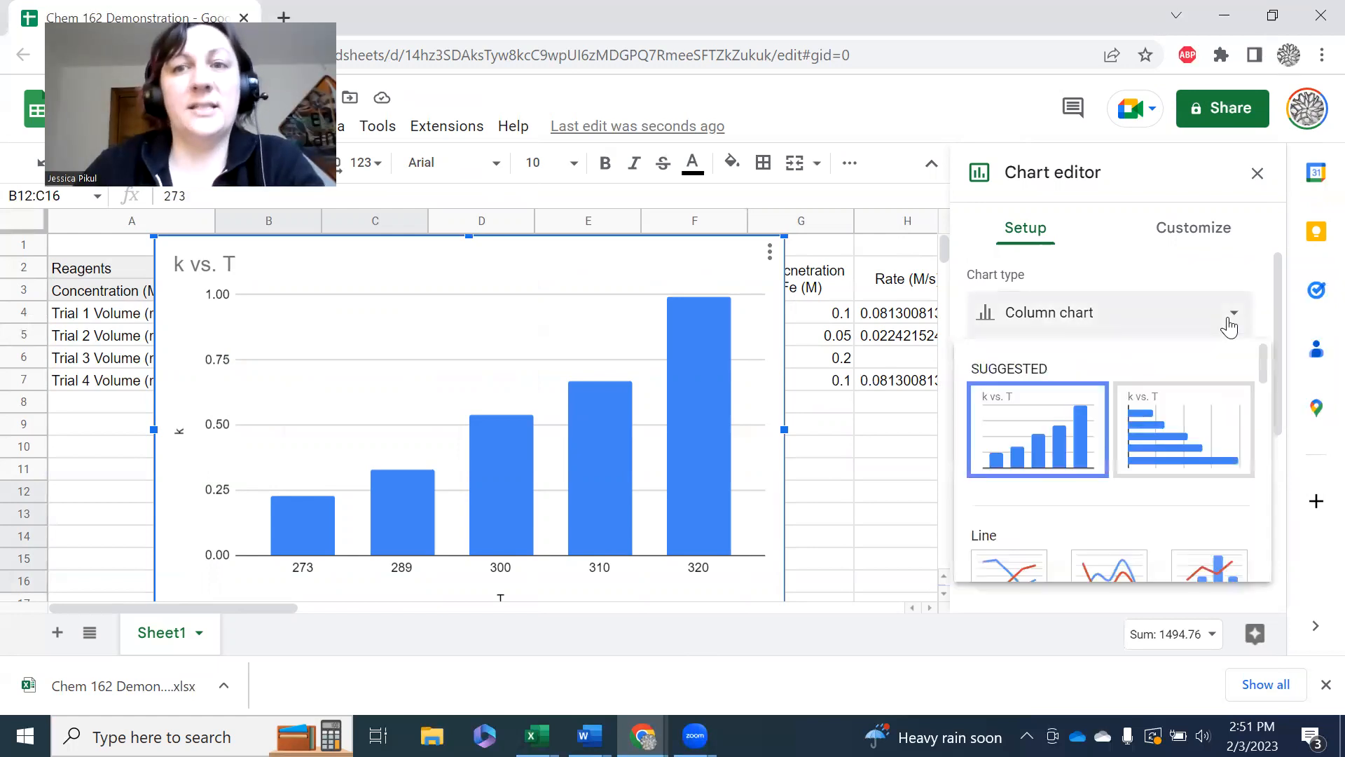
pyautogui.scroll(-6, 1226, 375)
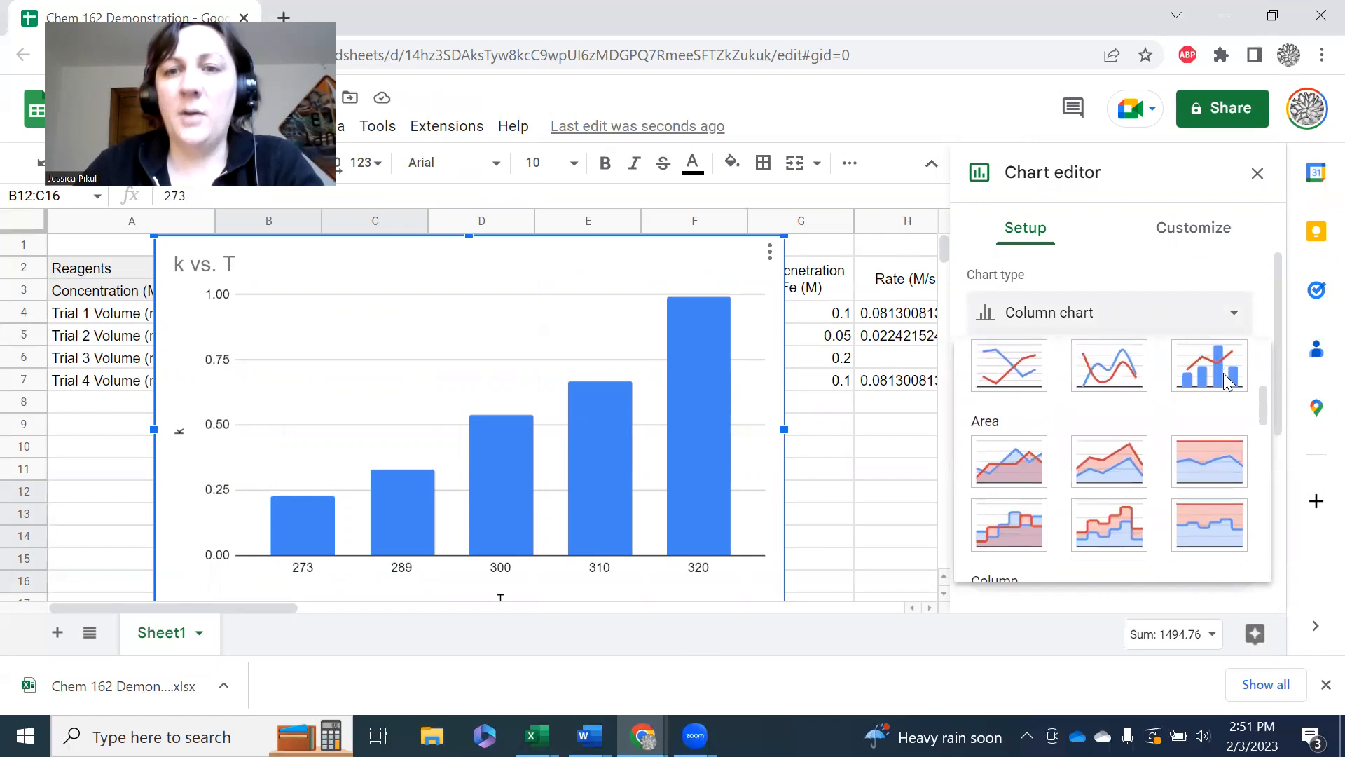
pyautogui.scroll(-5, 1226, 381)
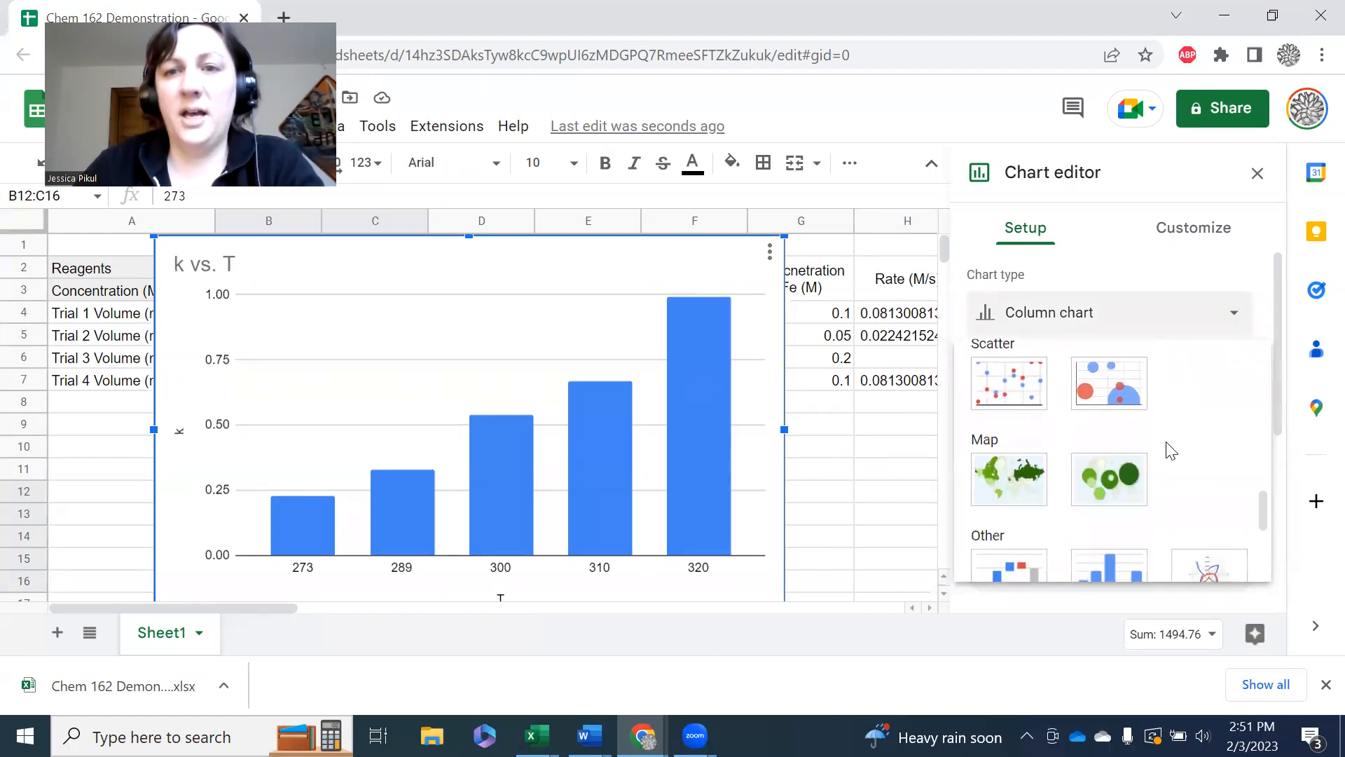
pyautogui.scroll(1, 1177, 445)
pyautogui.click(1013, 498)
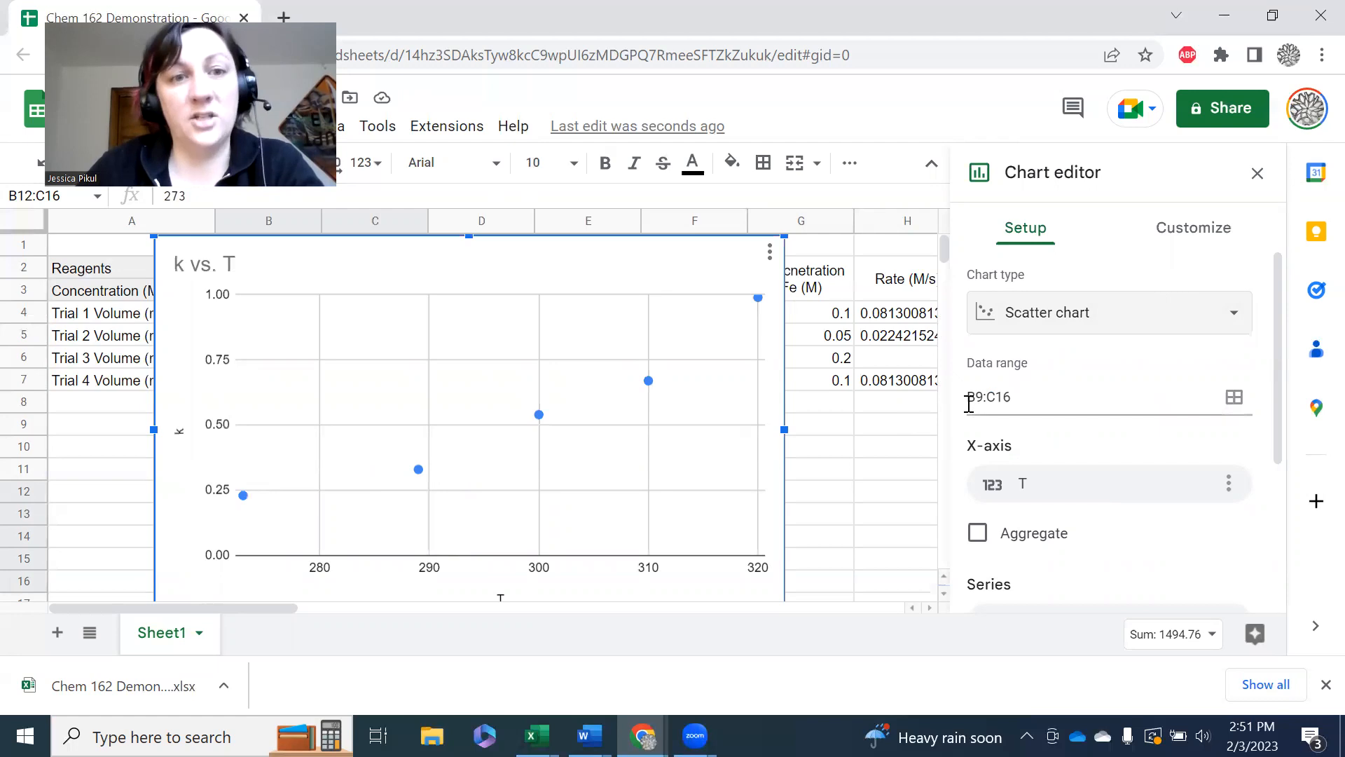
# Step: Examine the scatter chart's X-axis data range, series and header settings without changing them
pyautogui.scroll(-2, 1096, 402)
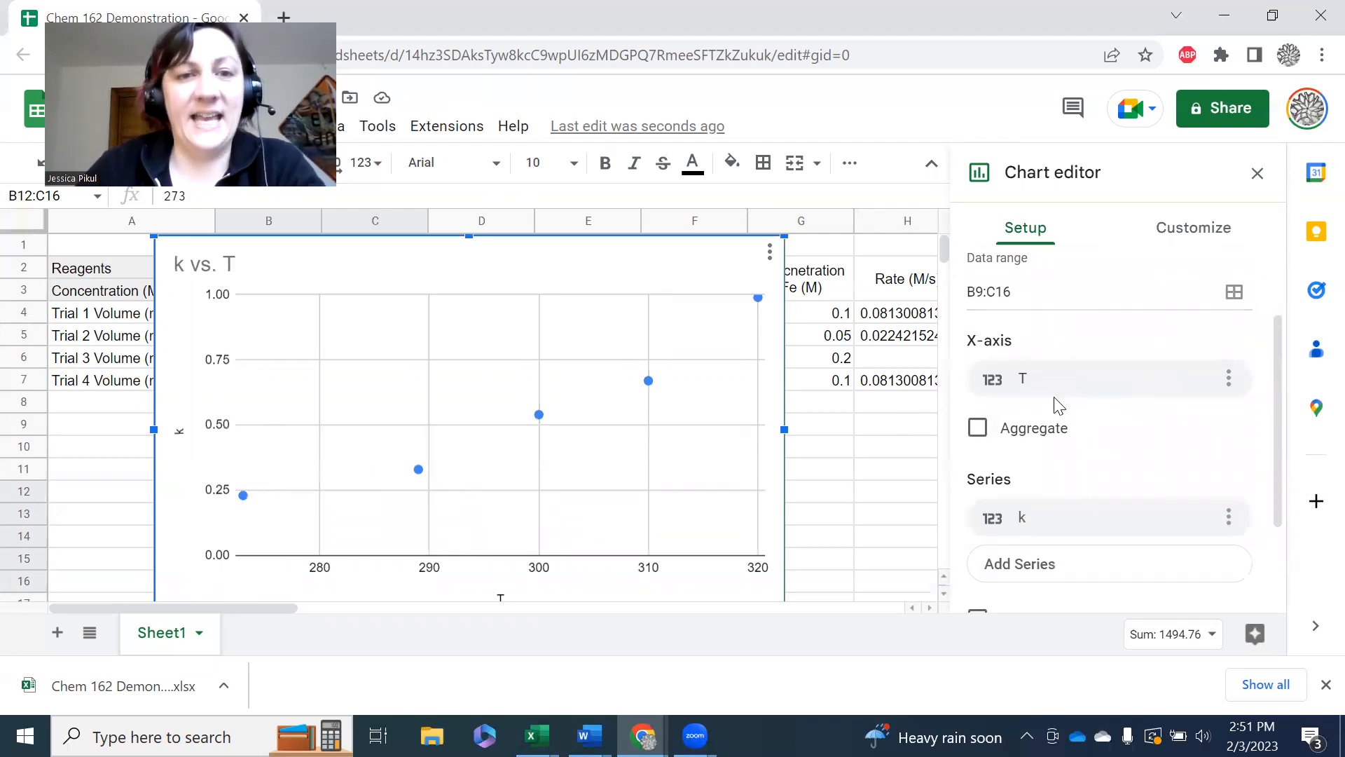
pyautogui.scroll(-2, 1065, 400)
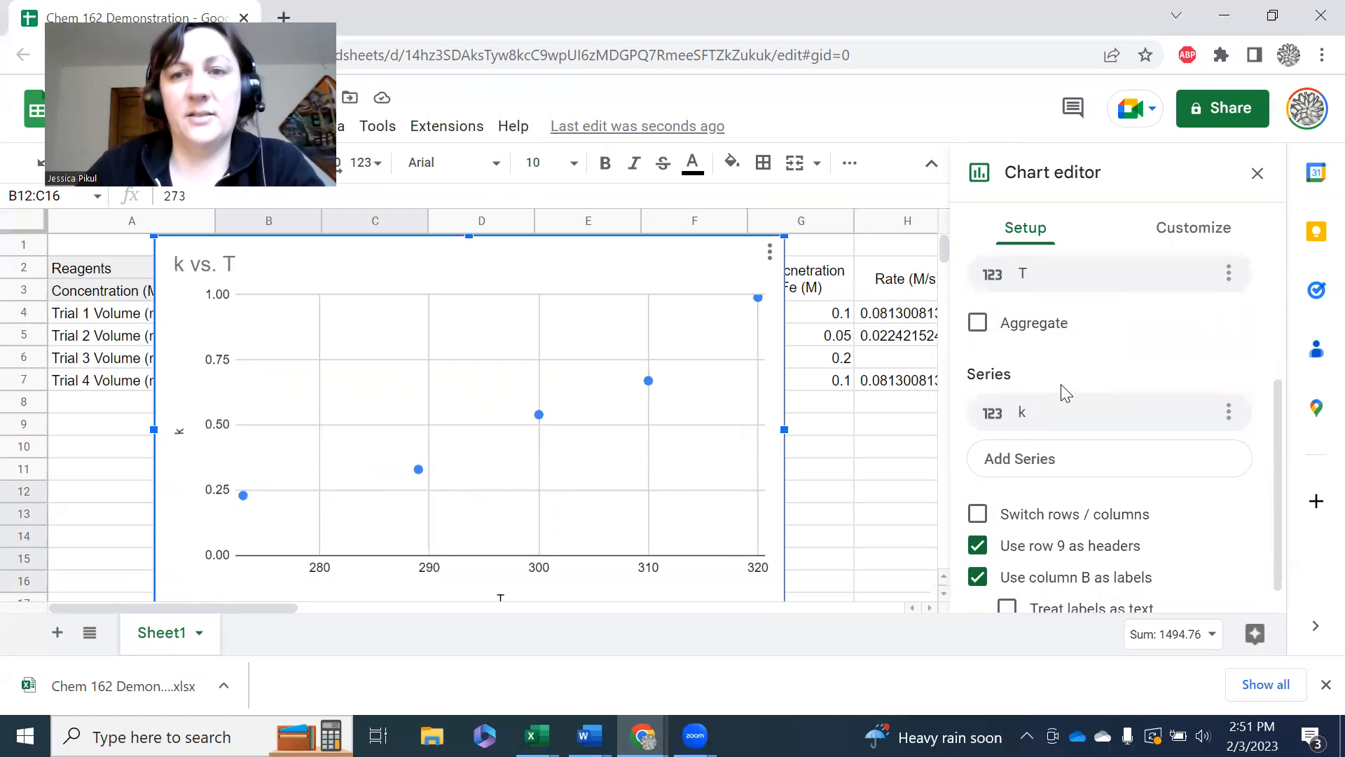
pyautogui.click(1103, 280)
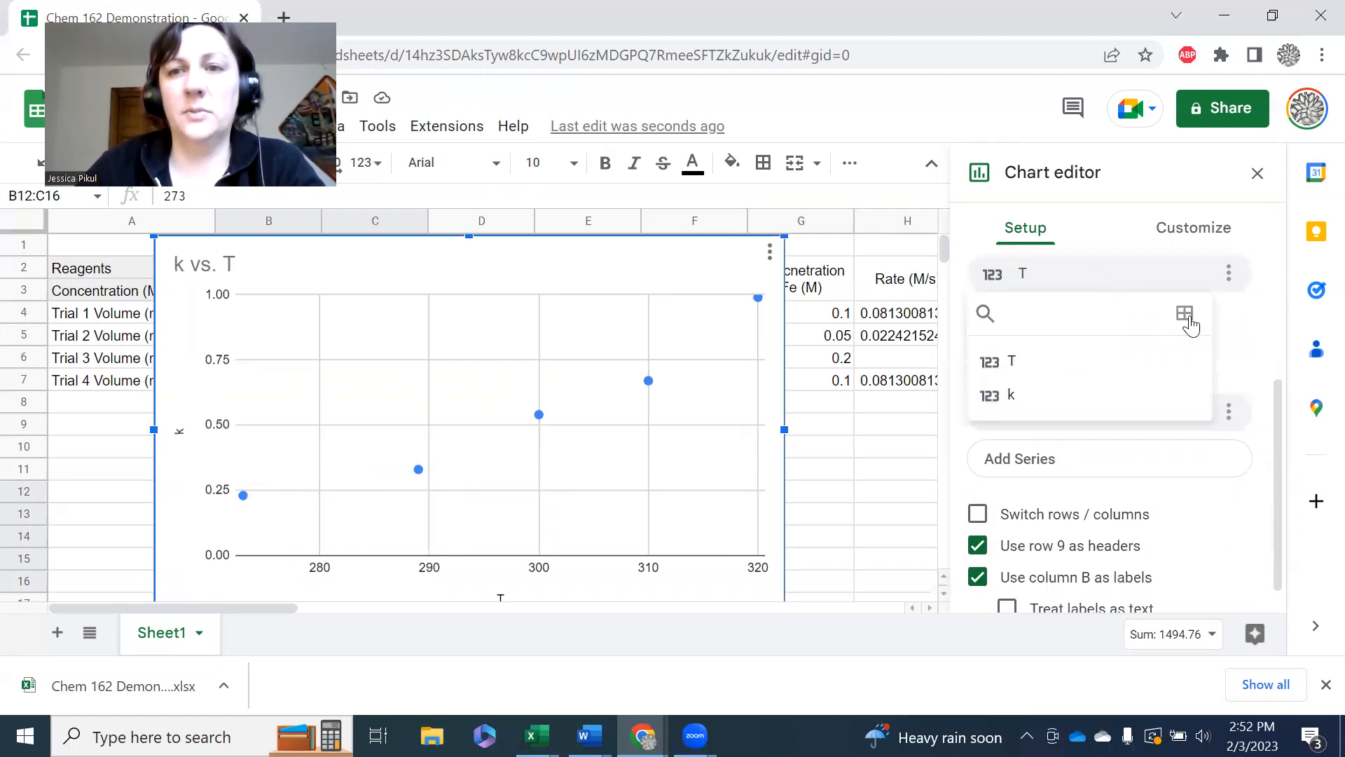
pyautogui.click(1185, 317)
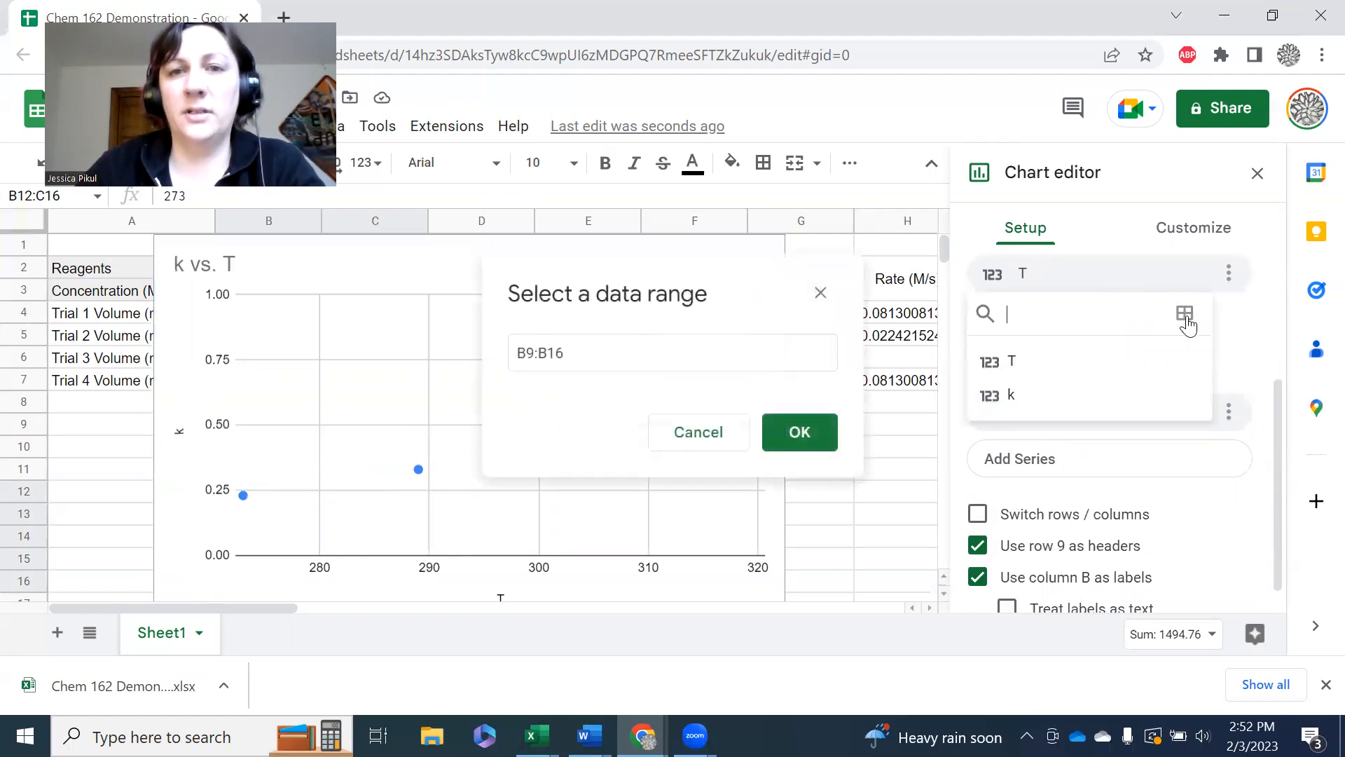
pyautogui.click(685, 444)
pyautogui.scroll(-1, 1192, 375)
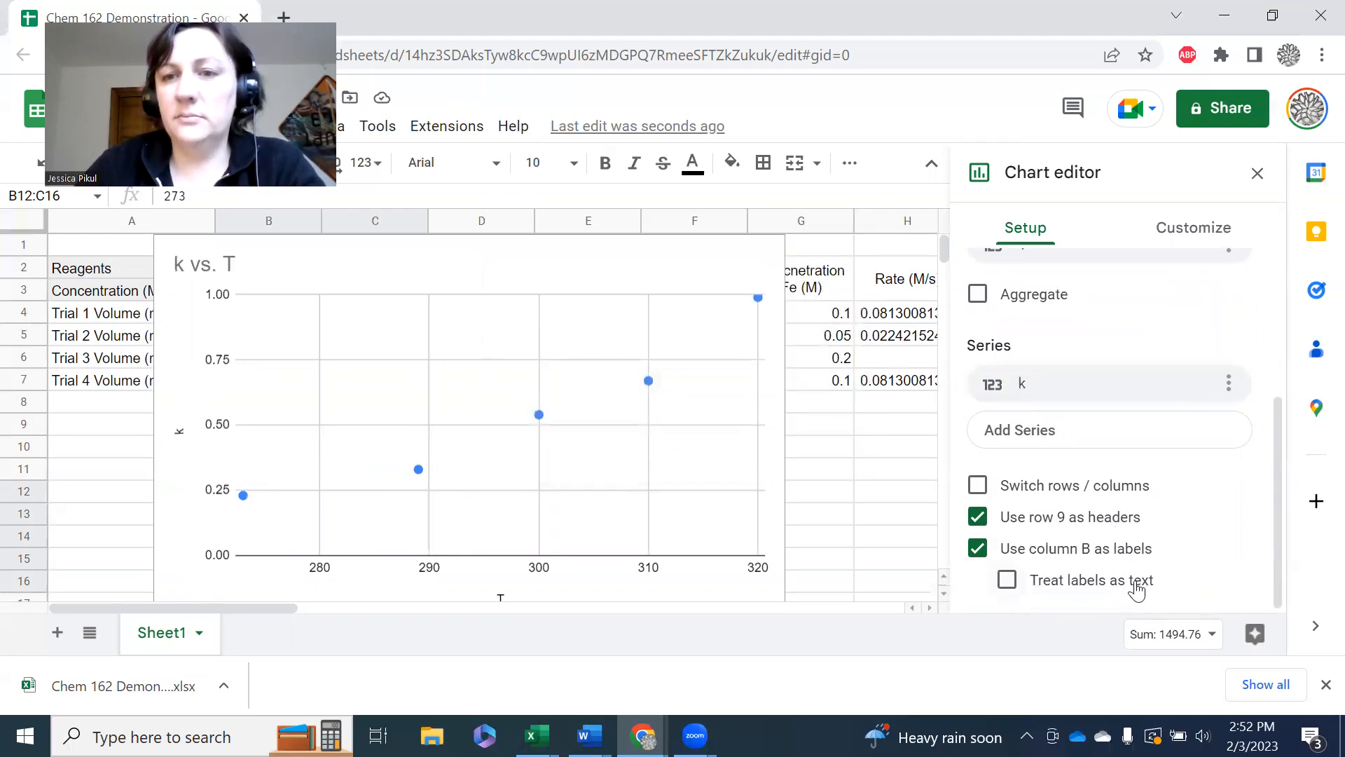
pyautogui.scroll(2, 1238, 530)
pyautogui.scroll(2, 1238, 531)
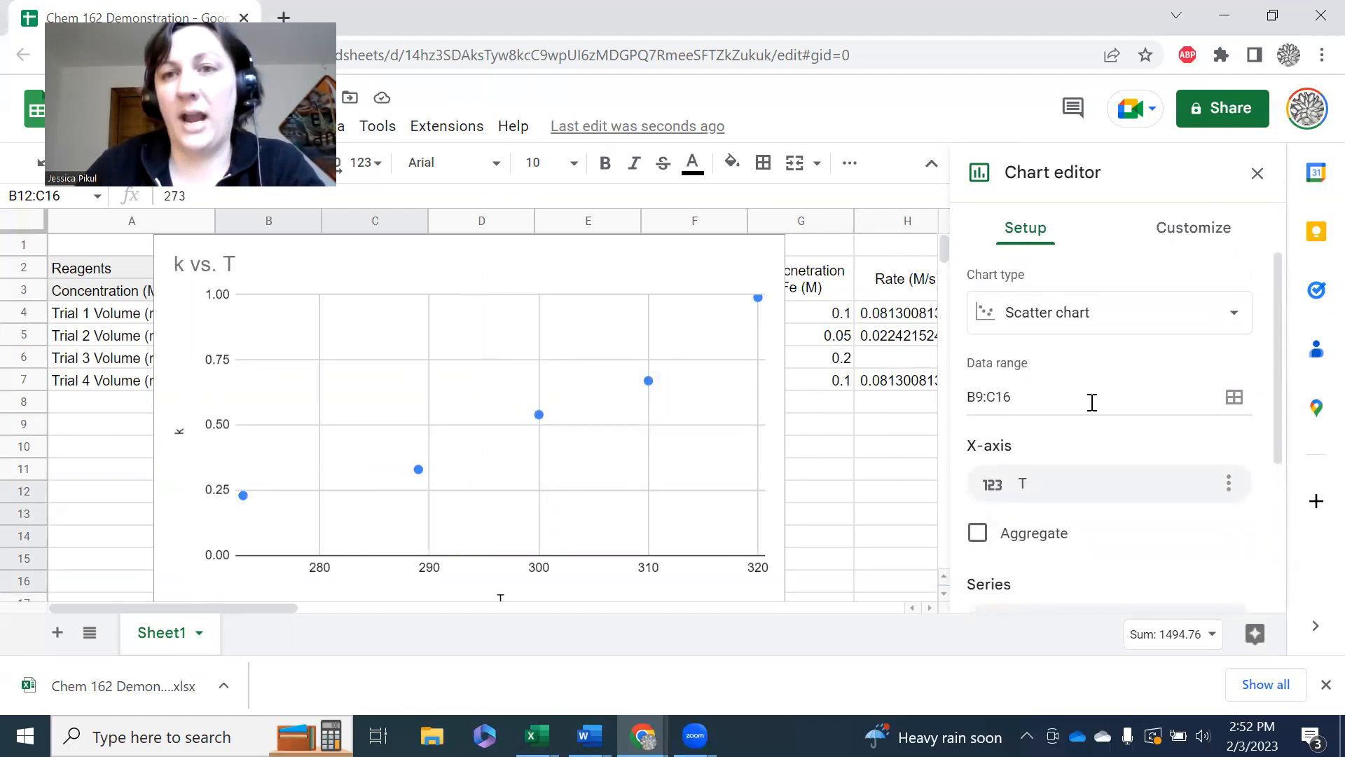
# Step: Set the scatter chart's title to "Kinetics of Iron Compound Decomposition"
pyautogui.click(1208, 250)
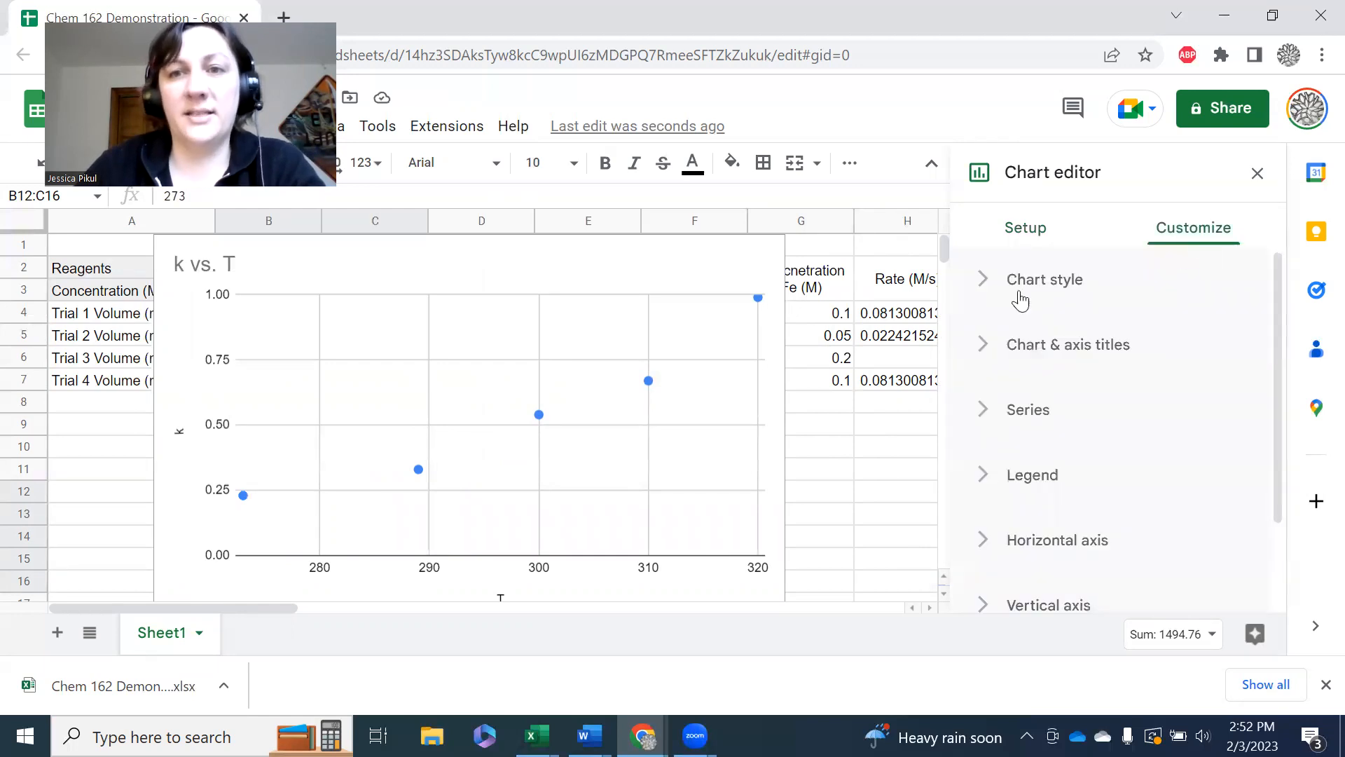
pyautogui.click(985, 354)
pyautogui.click(1113, 404)
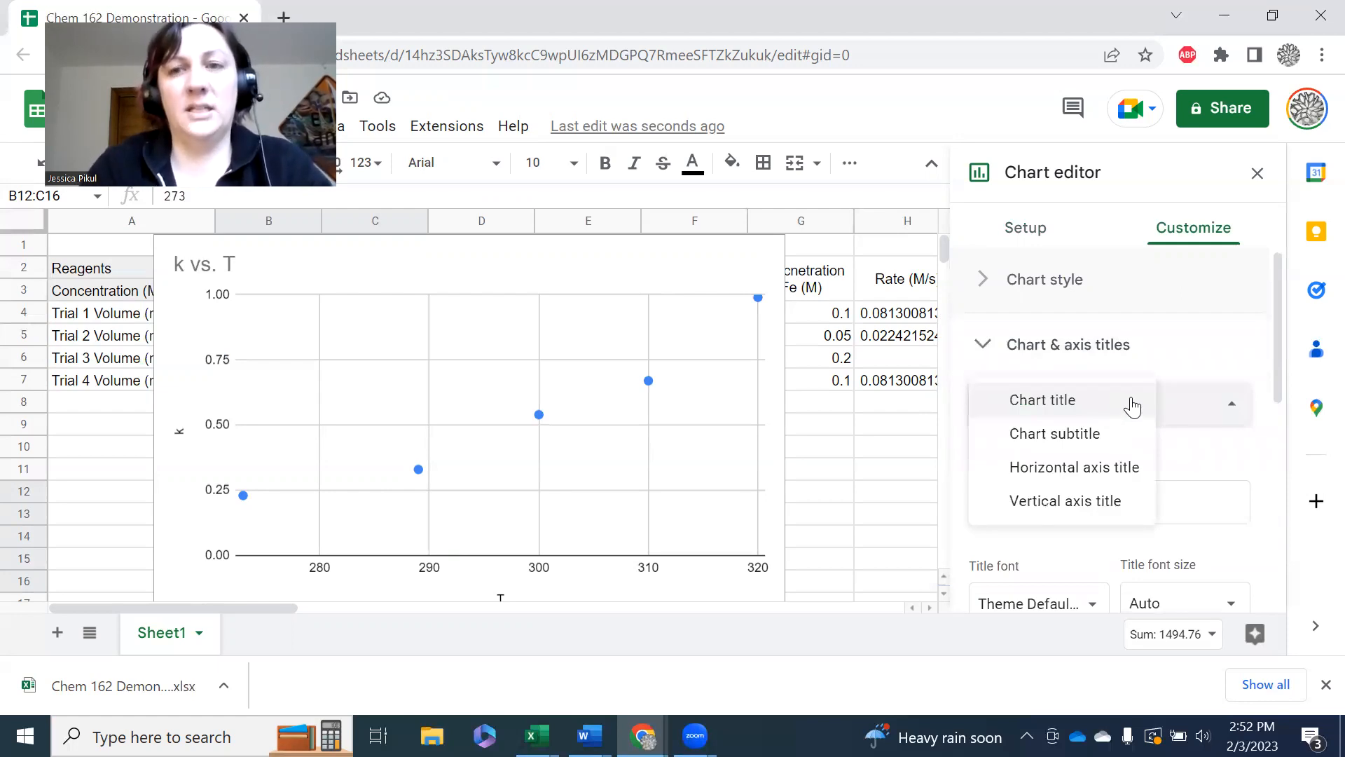
pyautogui.click(1132, 403)
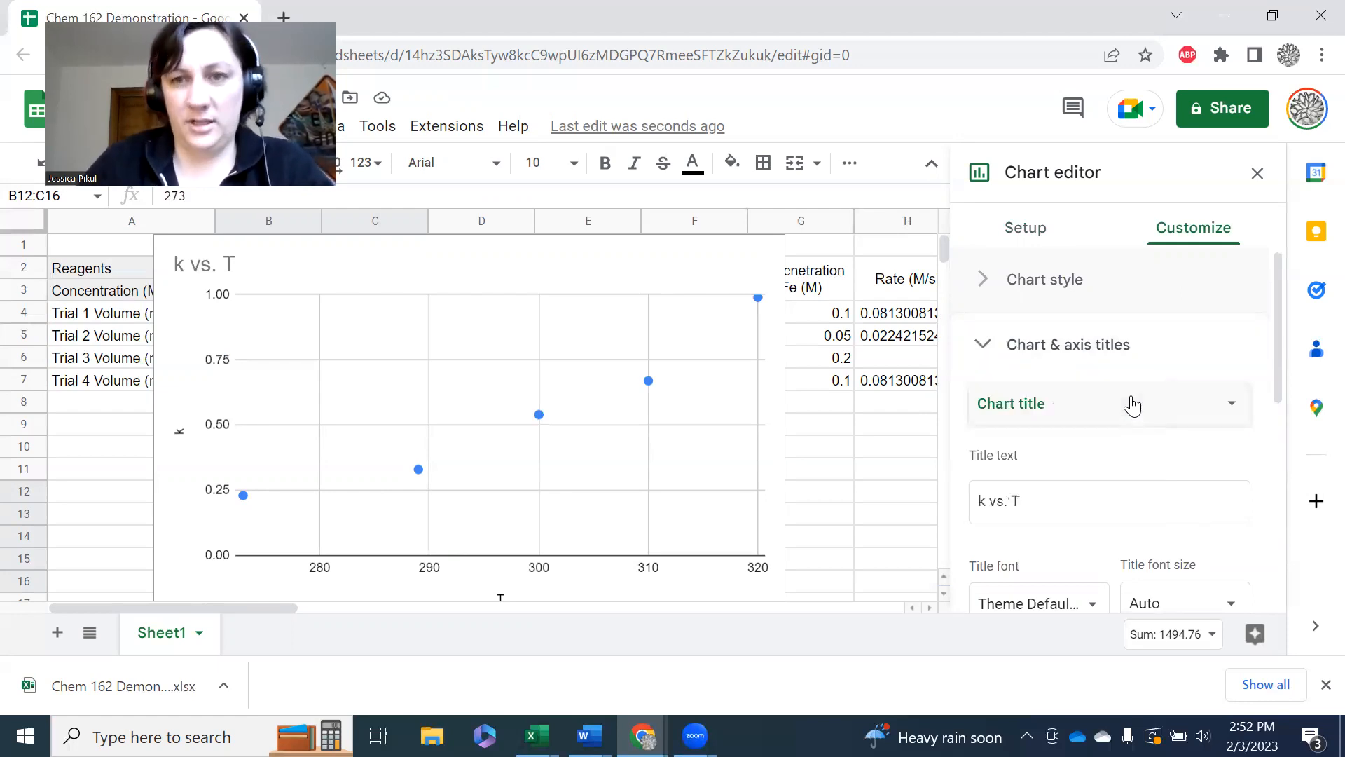
pyautogui.click(1084, 502)
pyautogui.hotkey('ctrl', 'a')
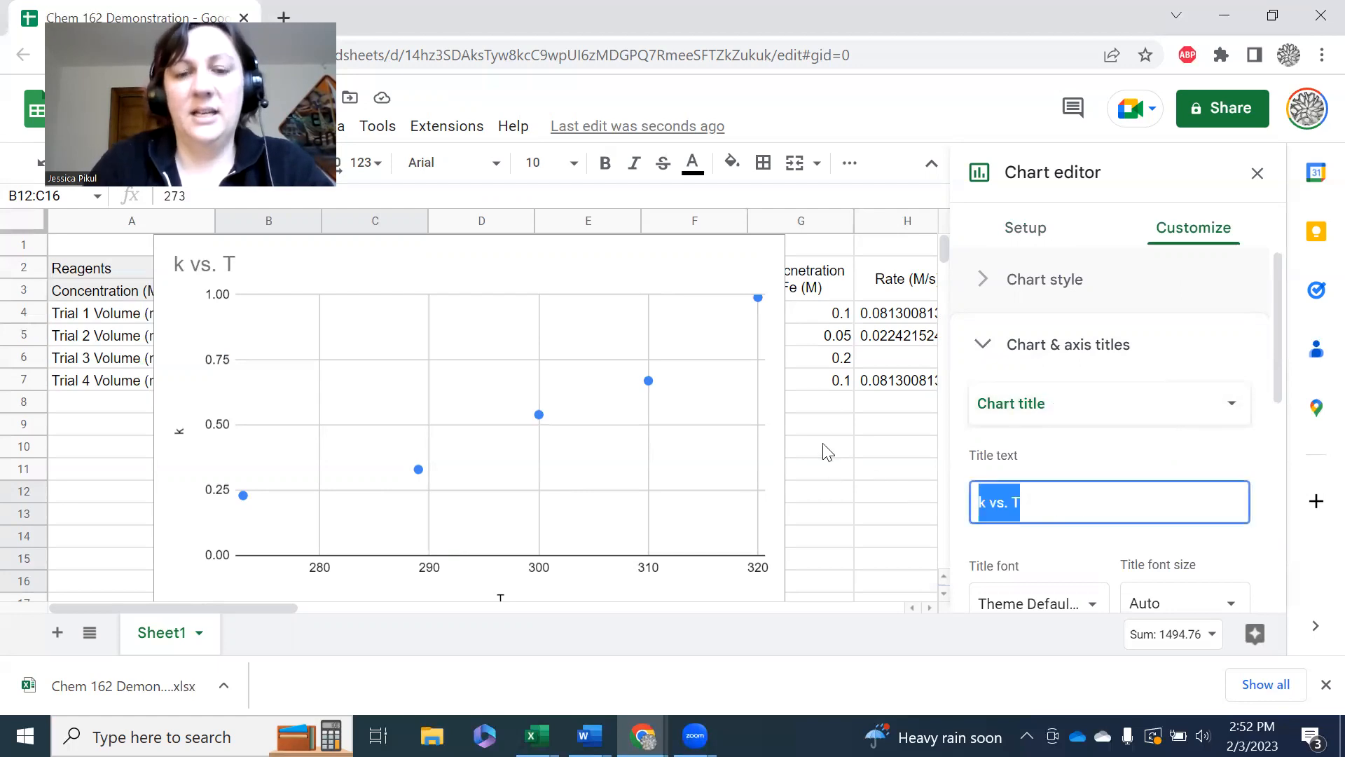
pyautogui.write('Kinetics of')
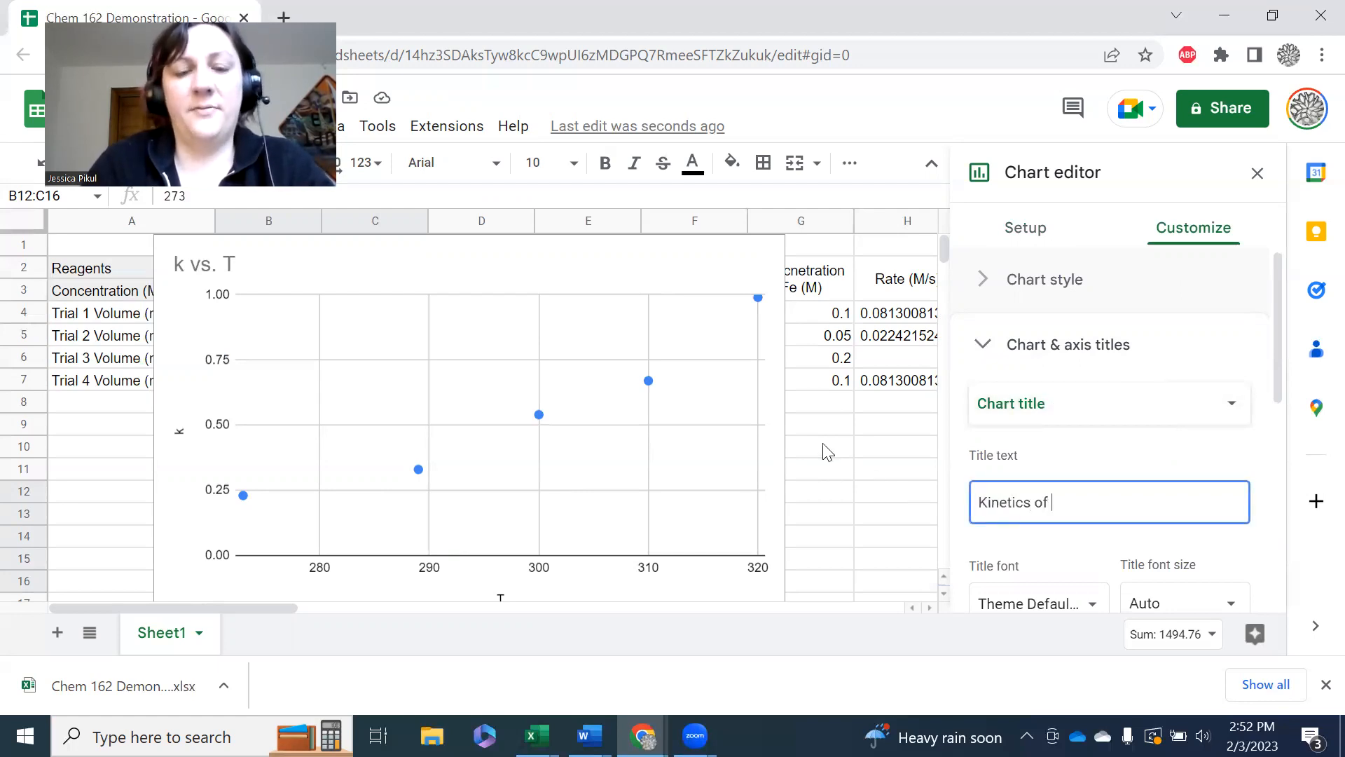
pyautogui.write(' Iron Compound Decomposition')
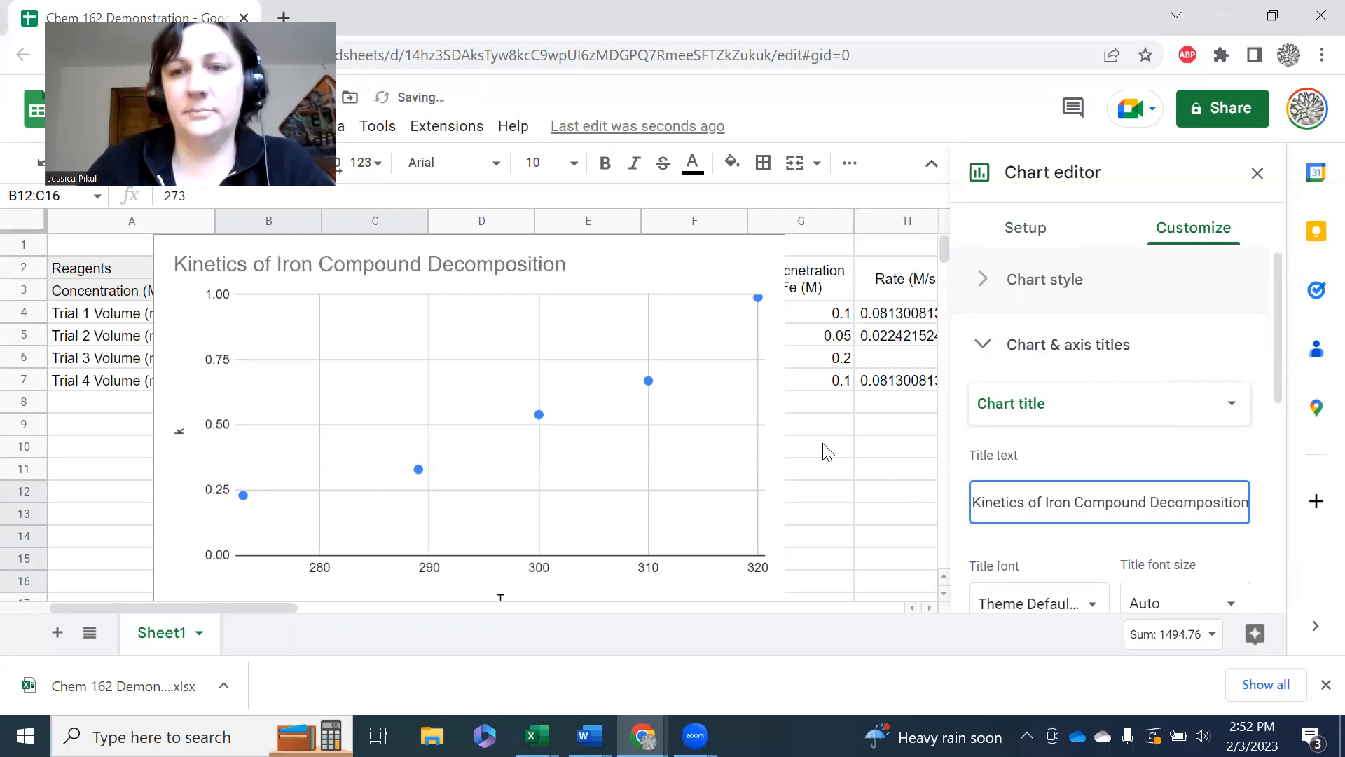
# Step: Set the scatter chart's horizontal axis title to "Temperature (K)"
pyautogui.click(1165, 414)
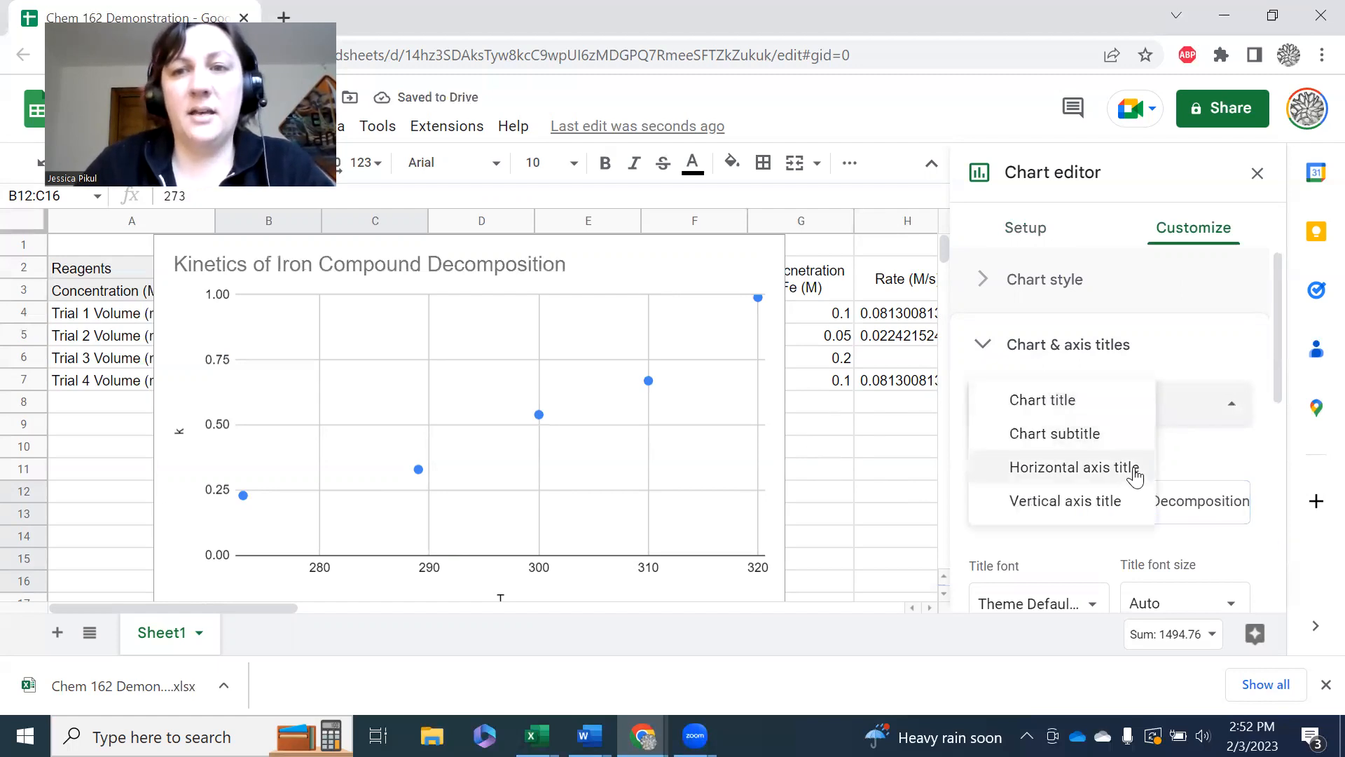
pyautogui.click(1130, 468)
pyautogui.click(1151, 496)
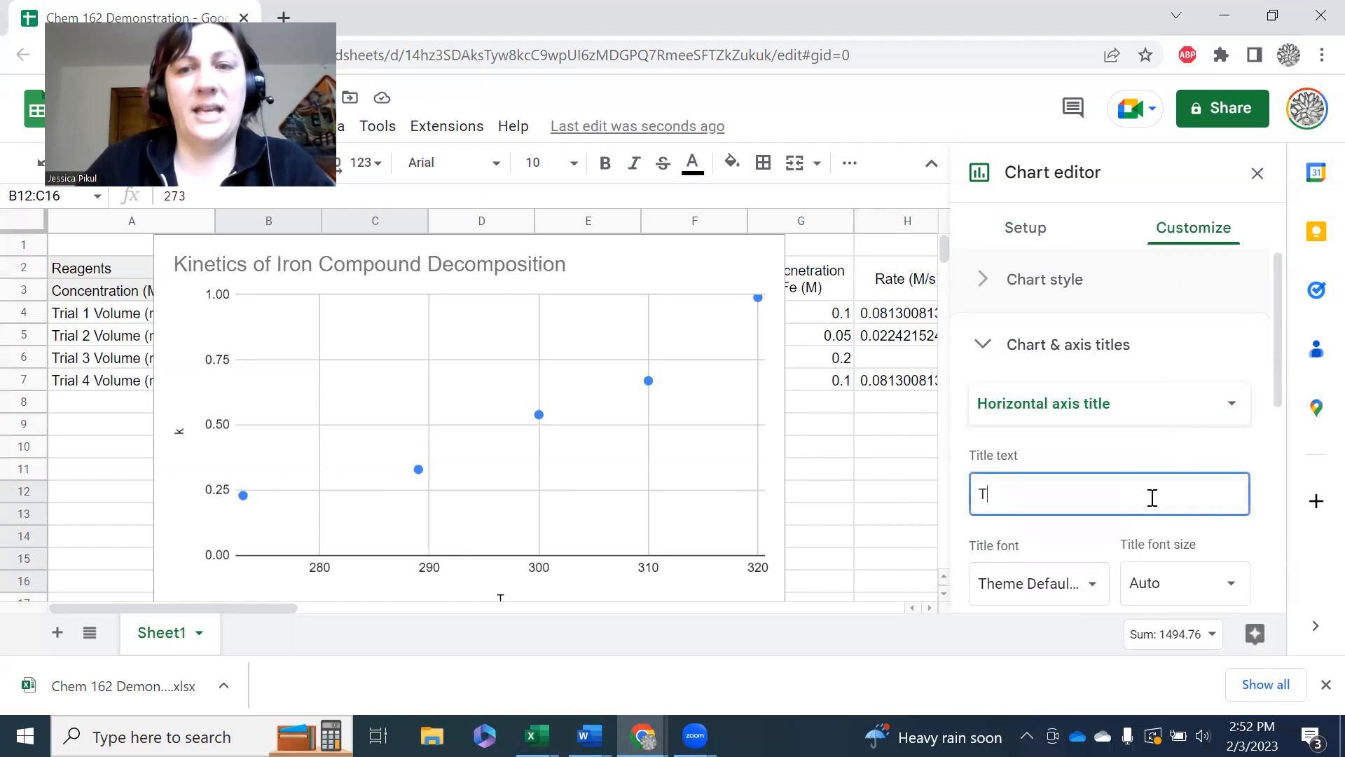
pyautogui.write('emper')
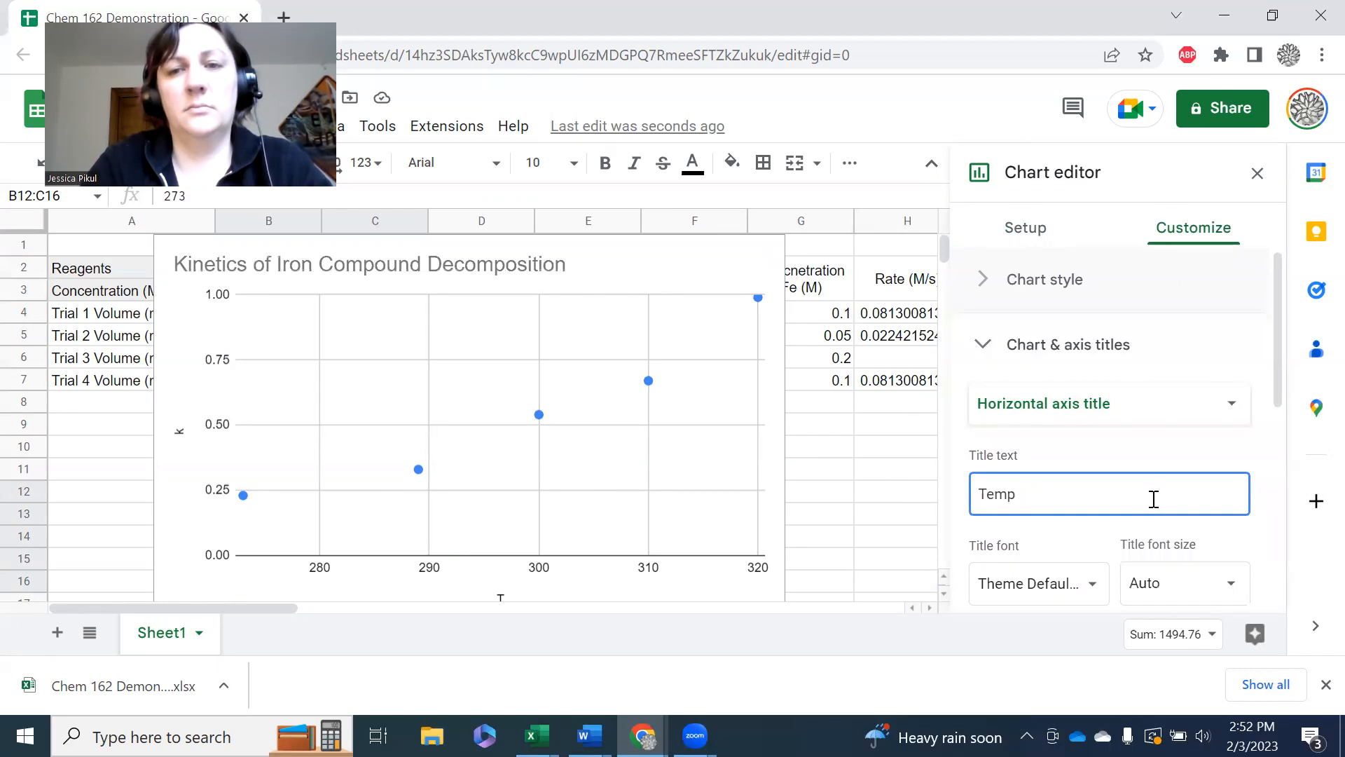
pyautogui.press('BackSpace')
pyautogui.press('BackSpace')
pyautogui.press('BackSpace')
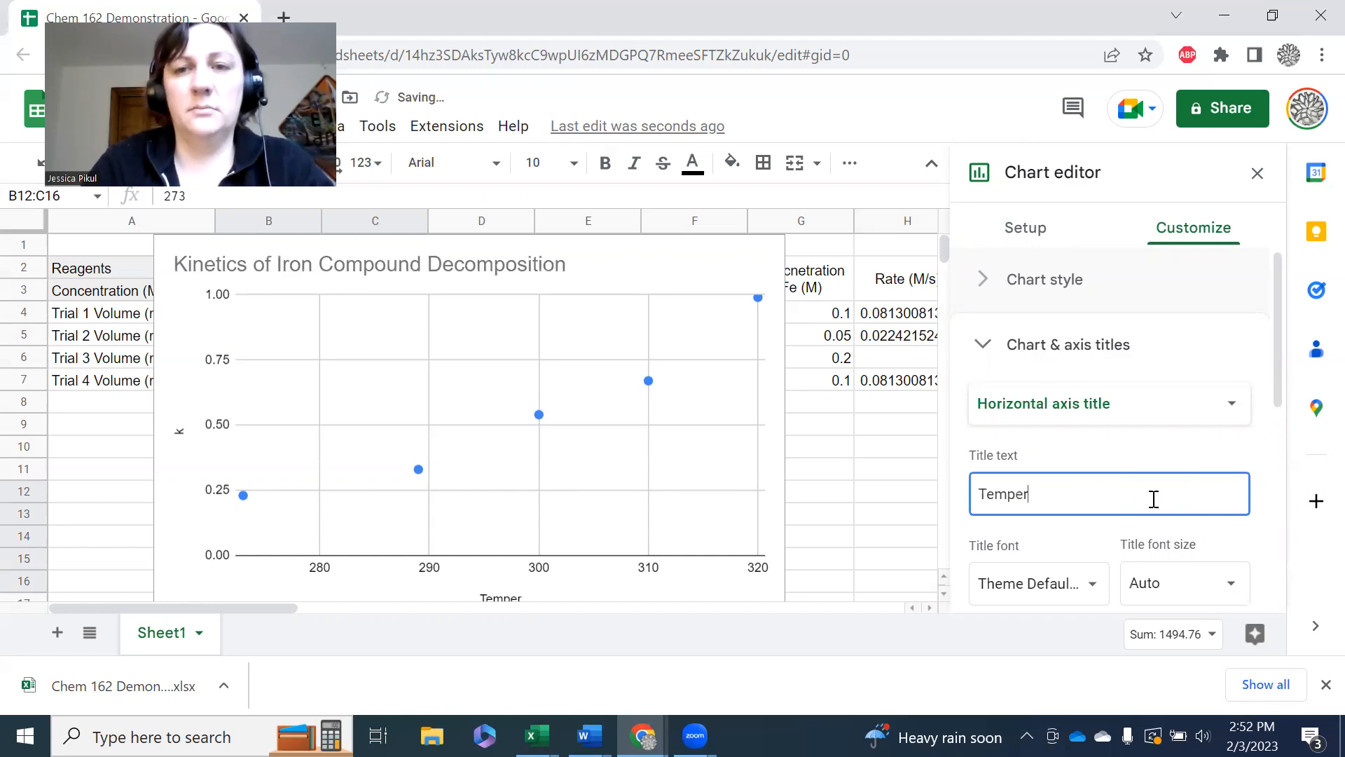
pyautogui.write('ature (')
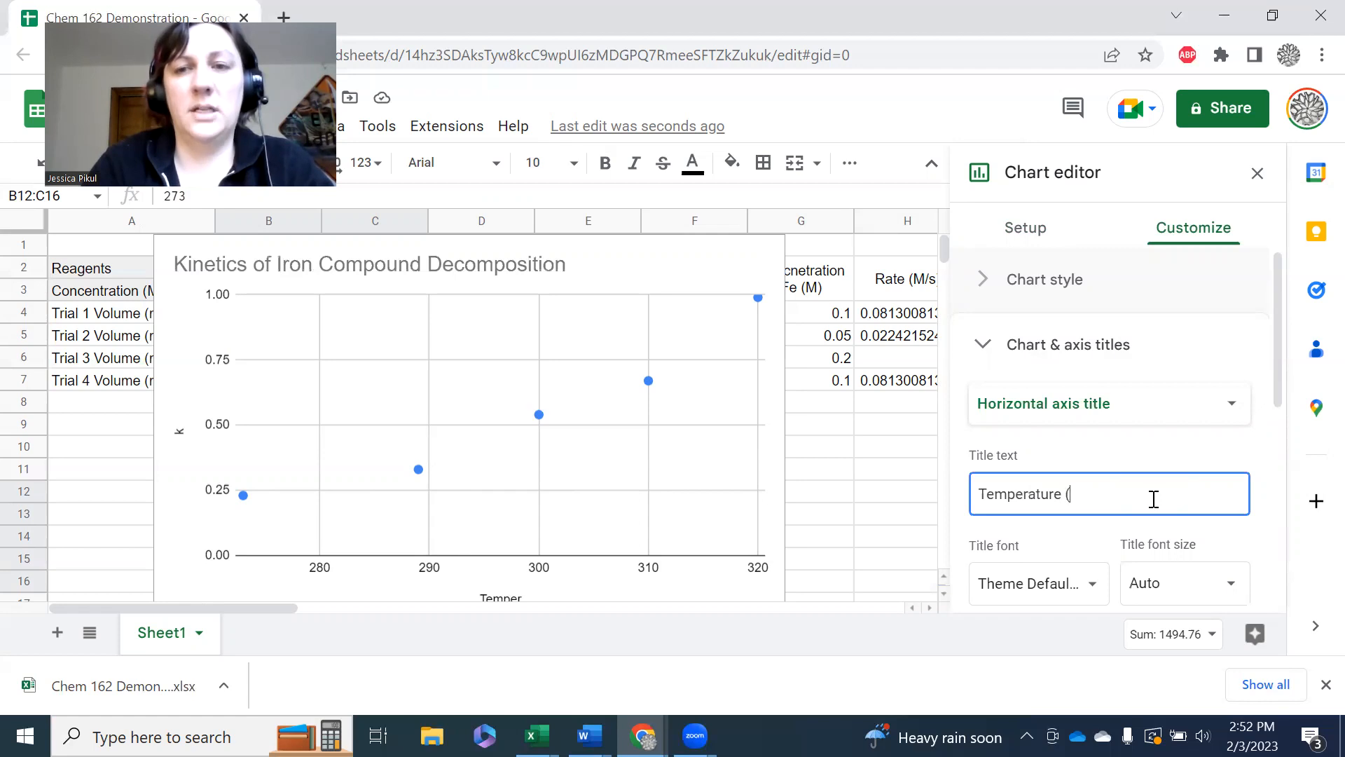
pyautogui.write('K')
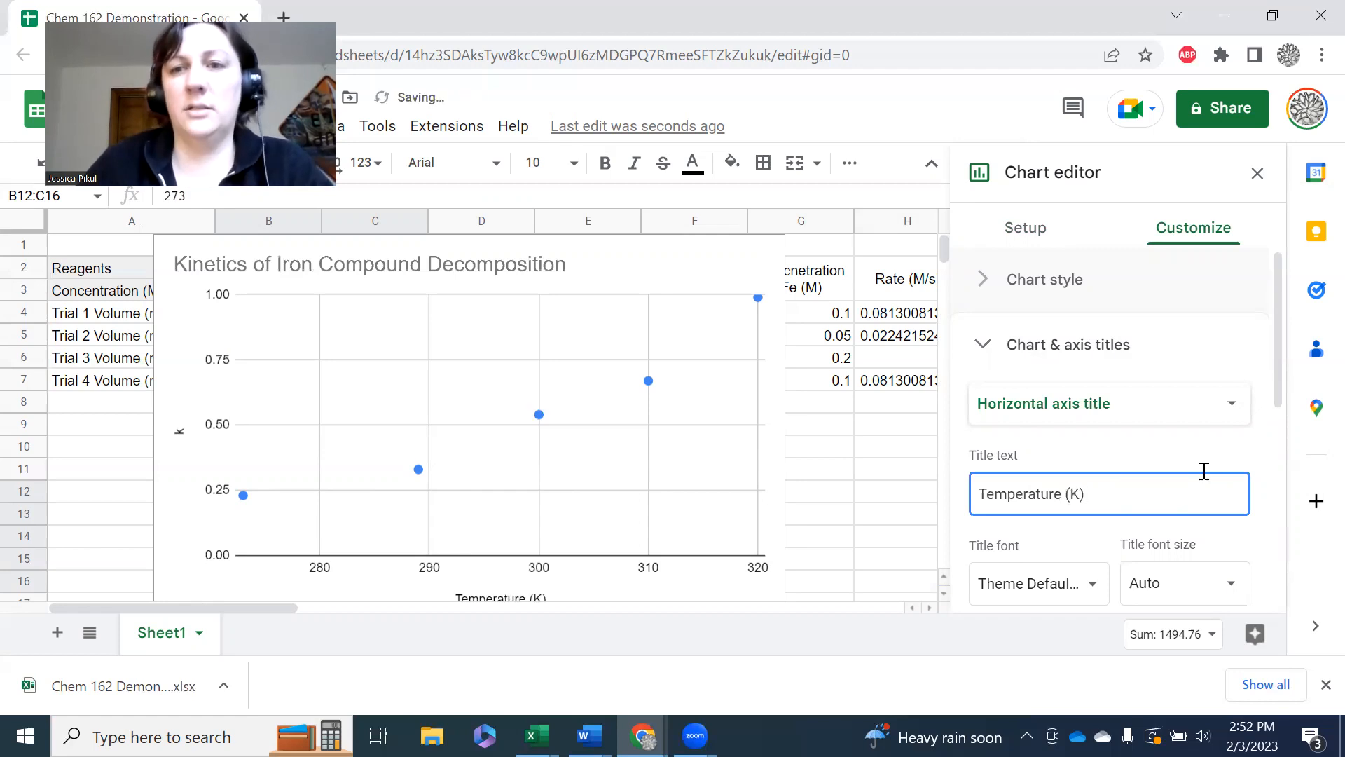
# Step: Set the scatter chart's vertical axis title to "Rate Constant, k (M/s)"
pyautogui.click(1174, 402)
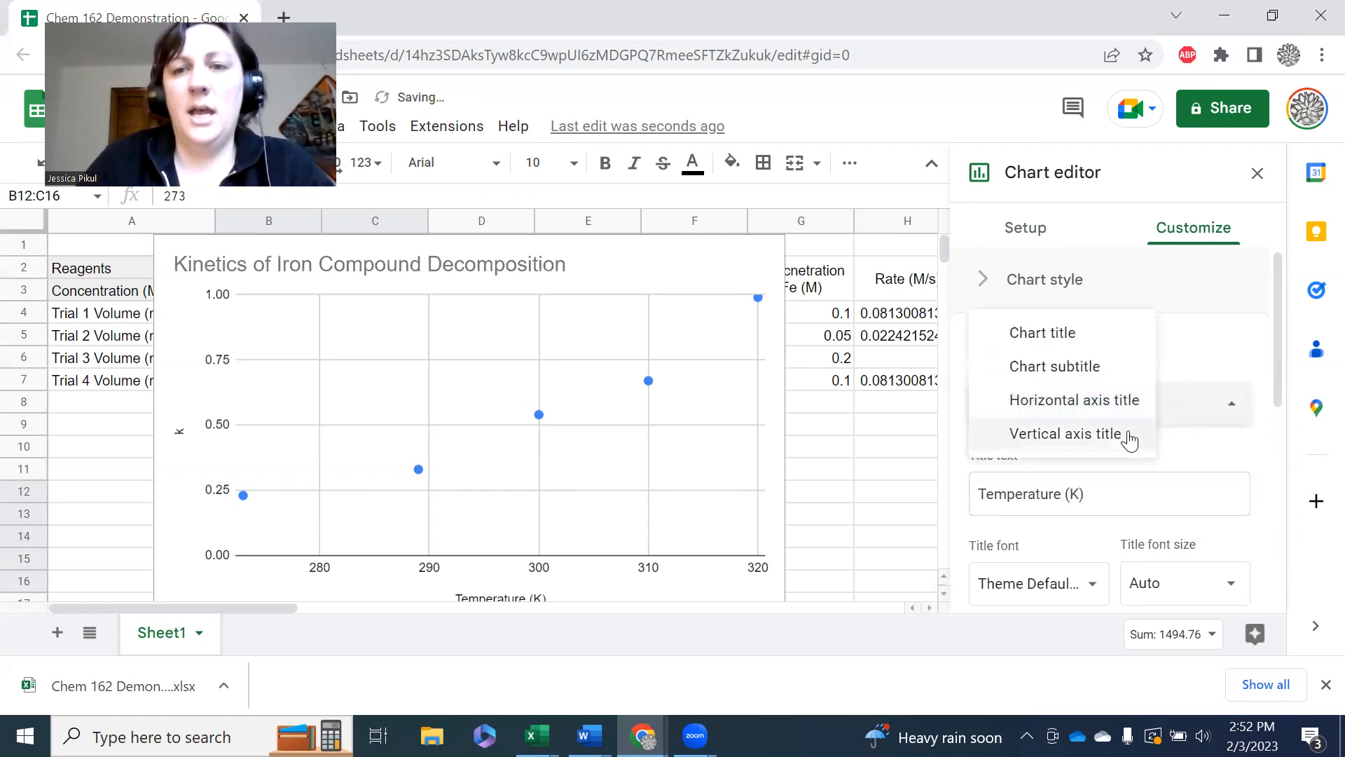
pyautogui.click(1128, 437)
pyautogui.click(1133, 485)
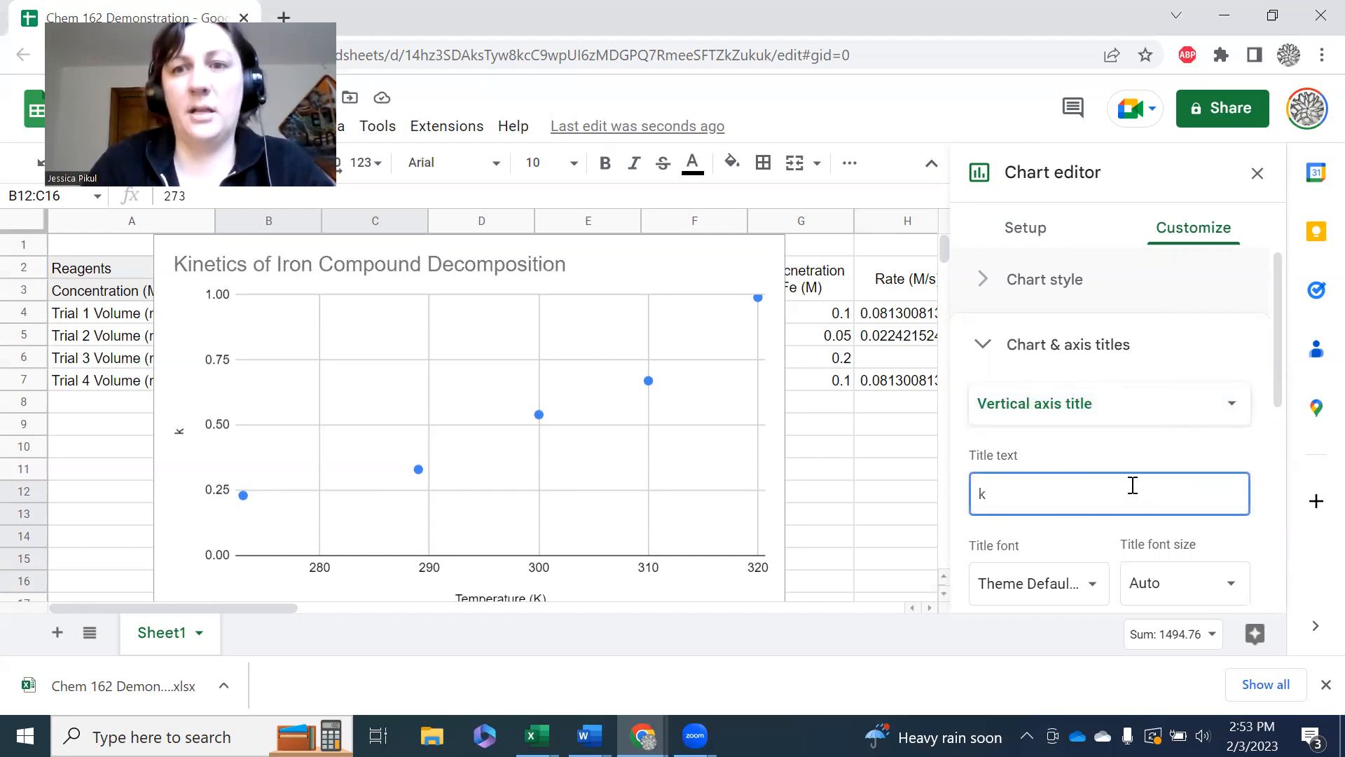
pyautogui.press('BackSpace')
pyautogui.write('Rate Constan')
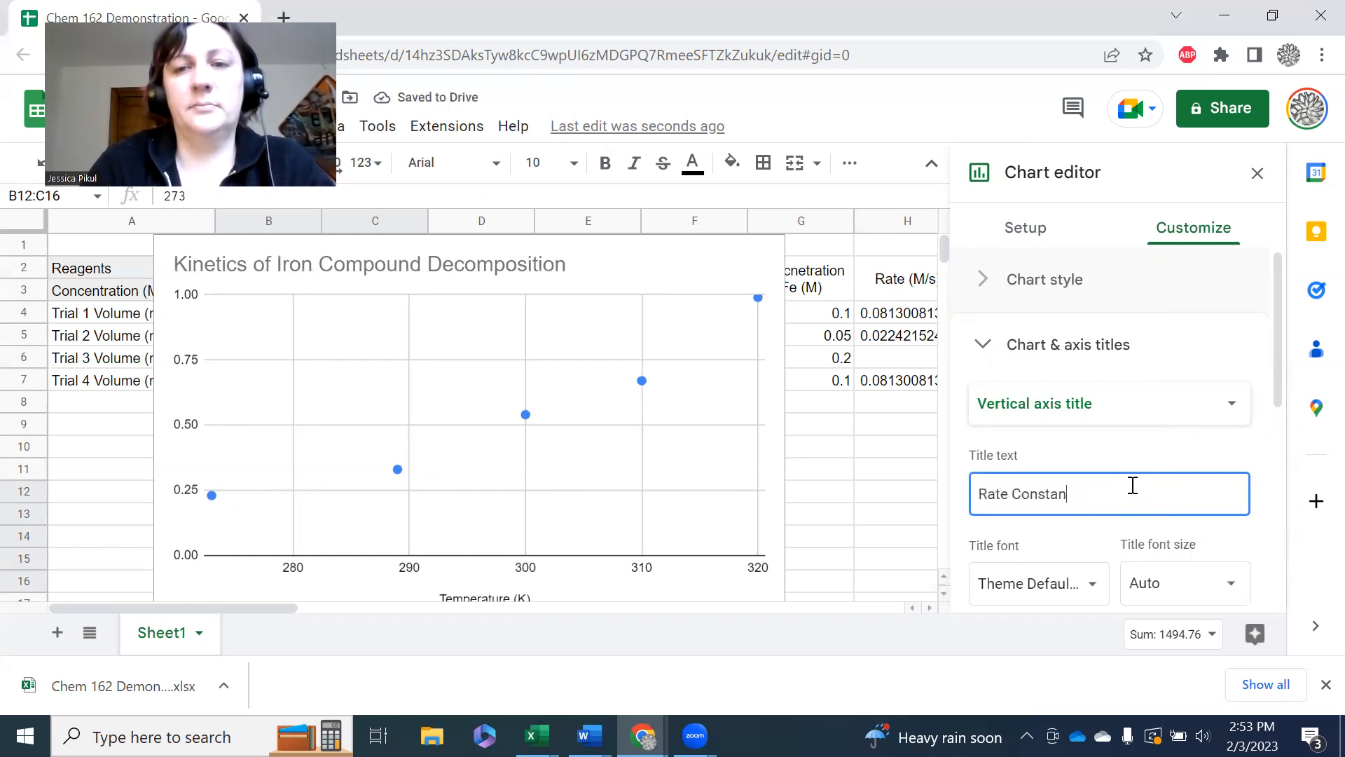
pyautogui.write('t, k (M/s')
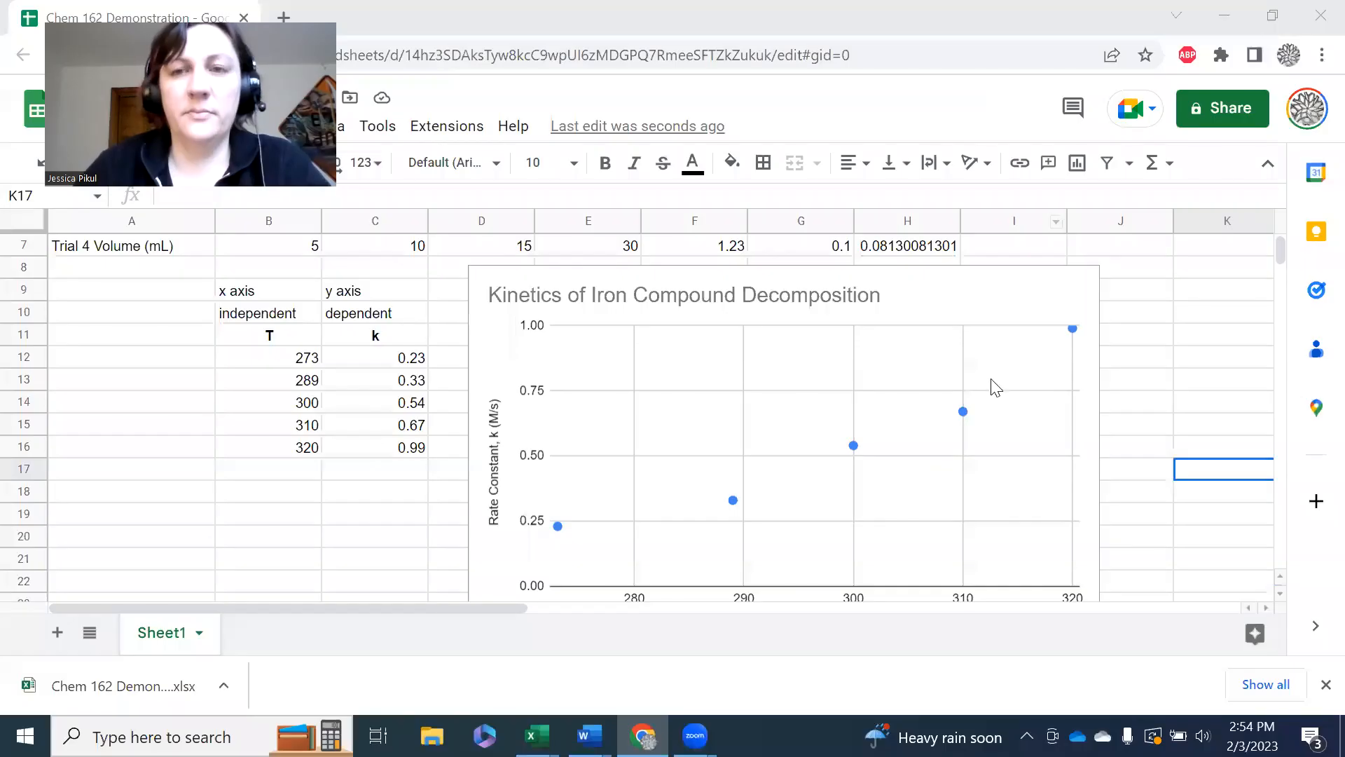
# Step: Reopen the chart for editing and add an Exponential trendline to the k series
pyautogui.click(1040, 317)
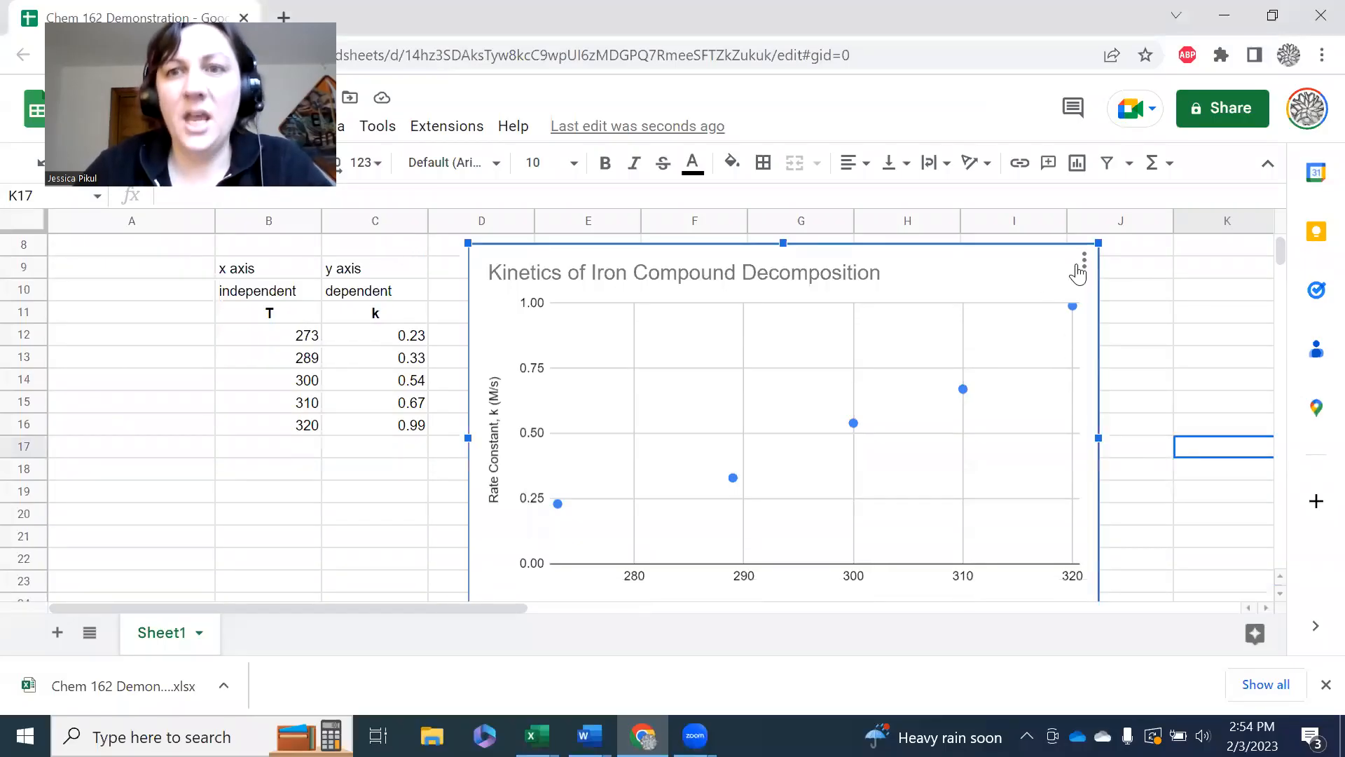
pyautogui.doubleClick(1020, 280)
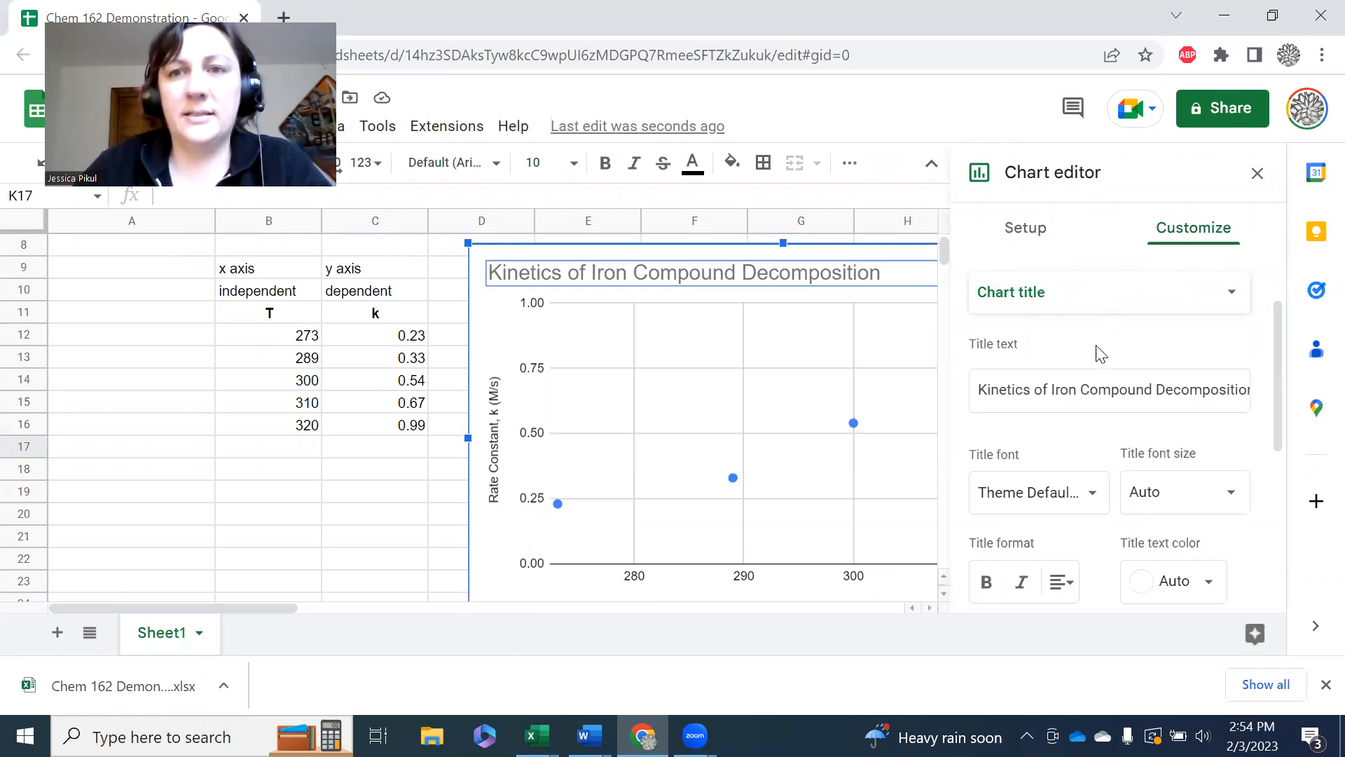
pyautogui.scroll(-5, 1100, 354)
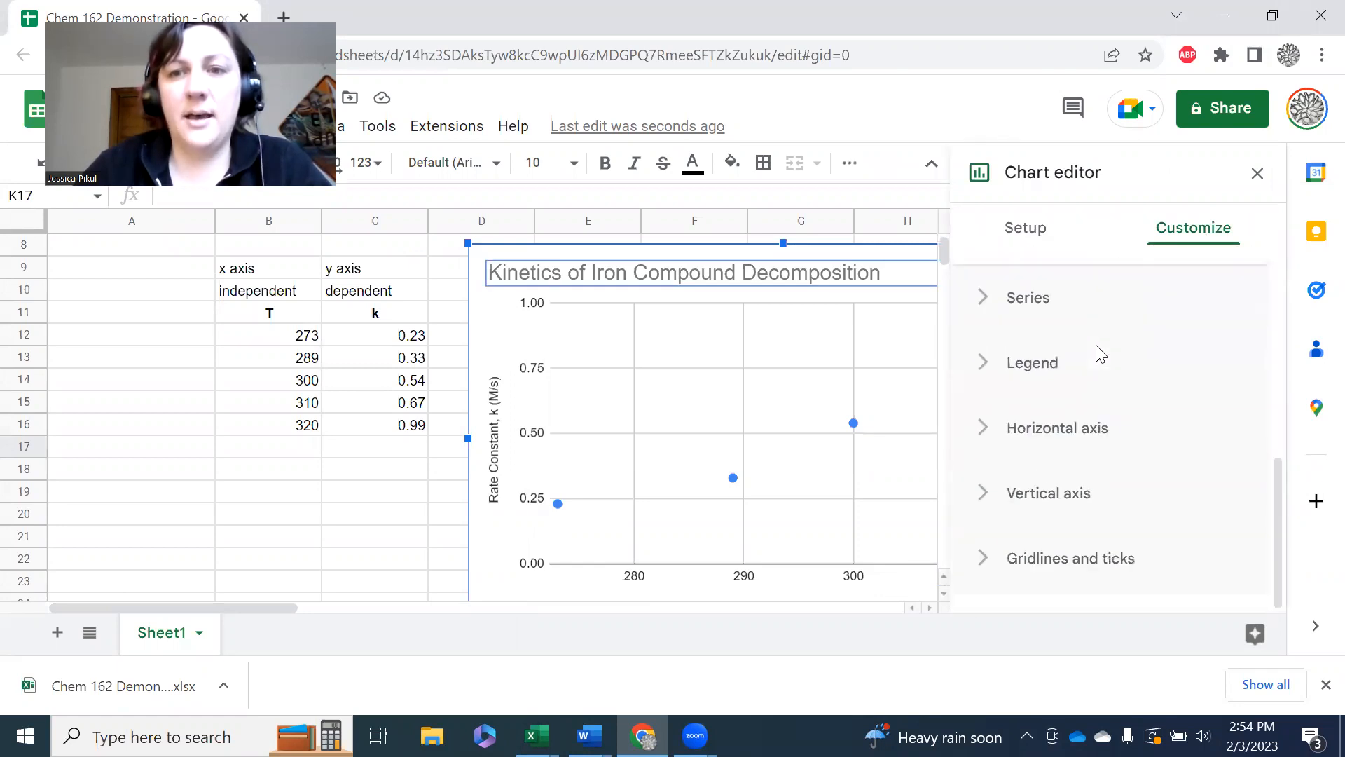
pyautogui.click(994, 302)
pyautogui.scroll(4, 1170, 445)
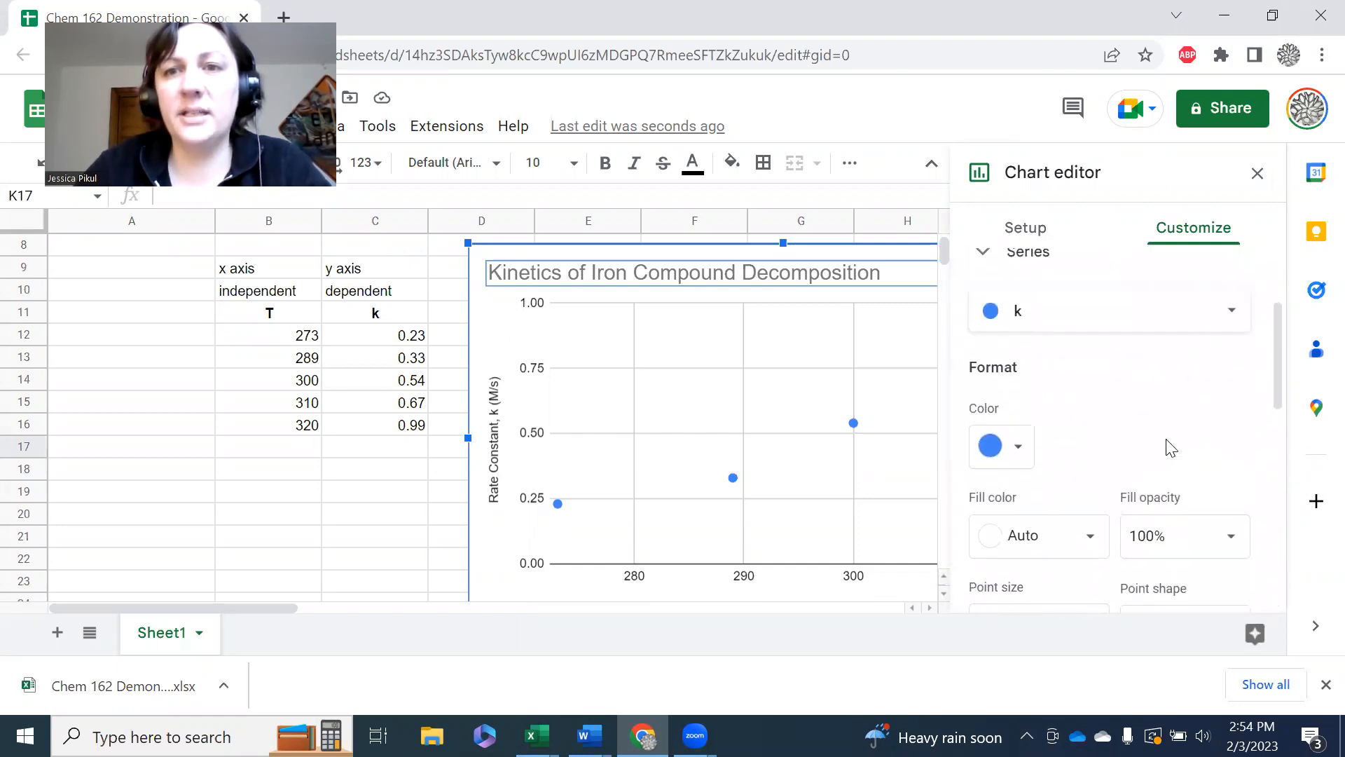
pyautogui.scroll(-4, 1177, 435)
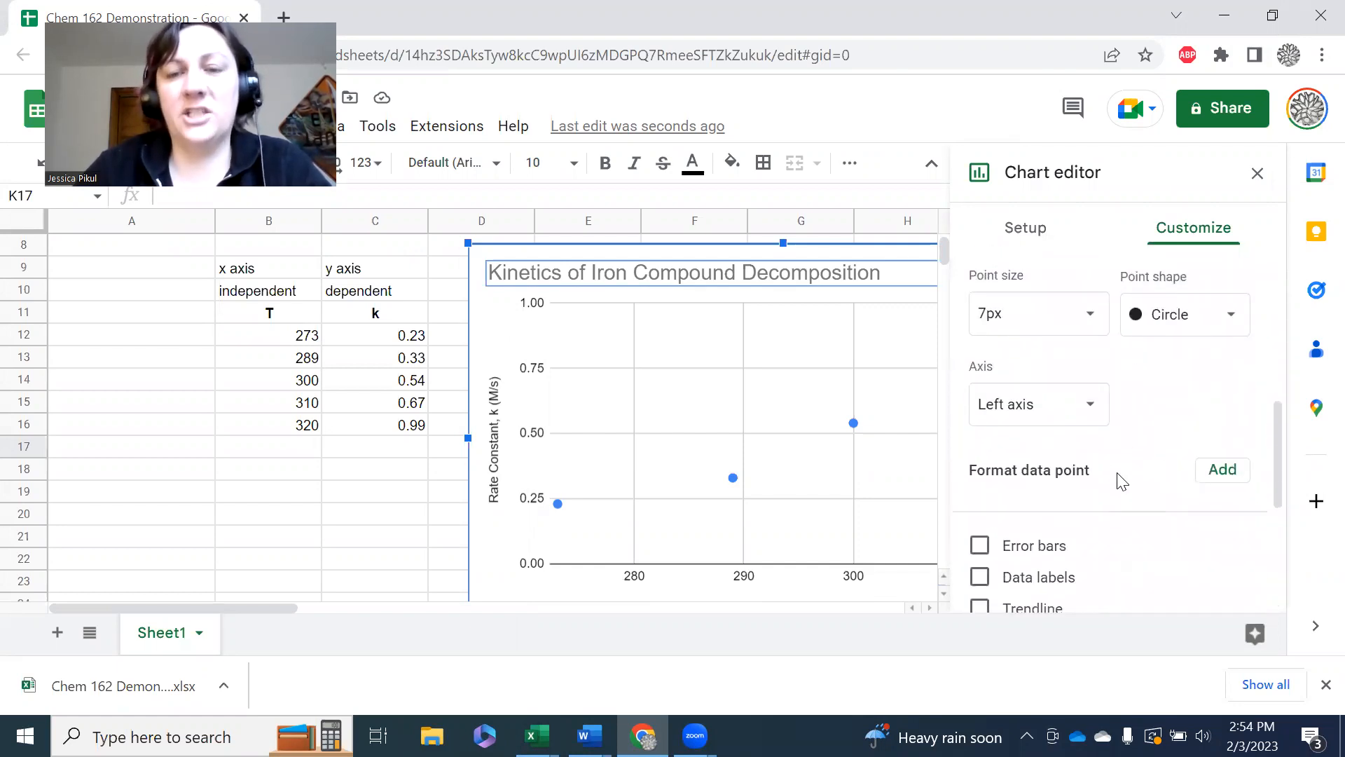
pyautogui.scroll(-2, 1193, 396)
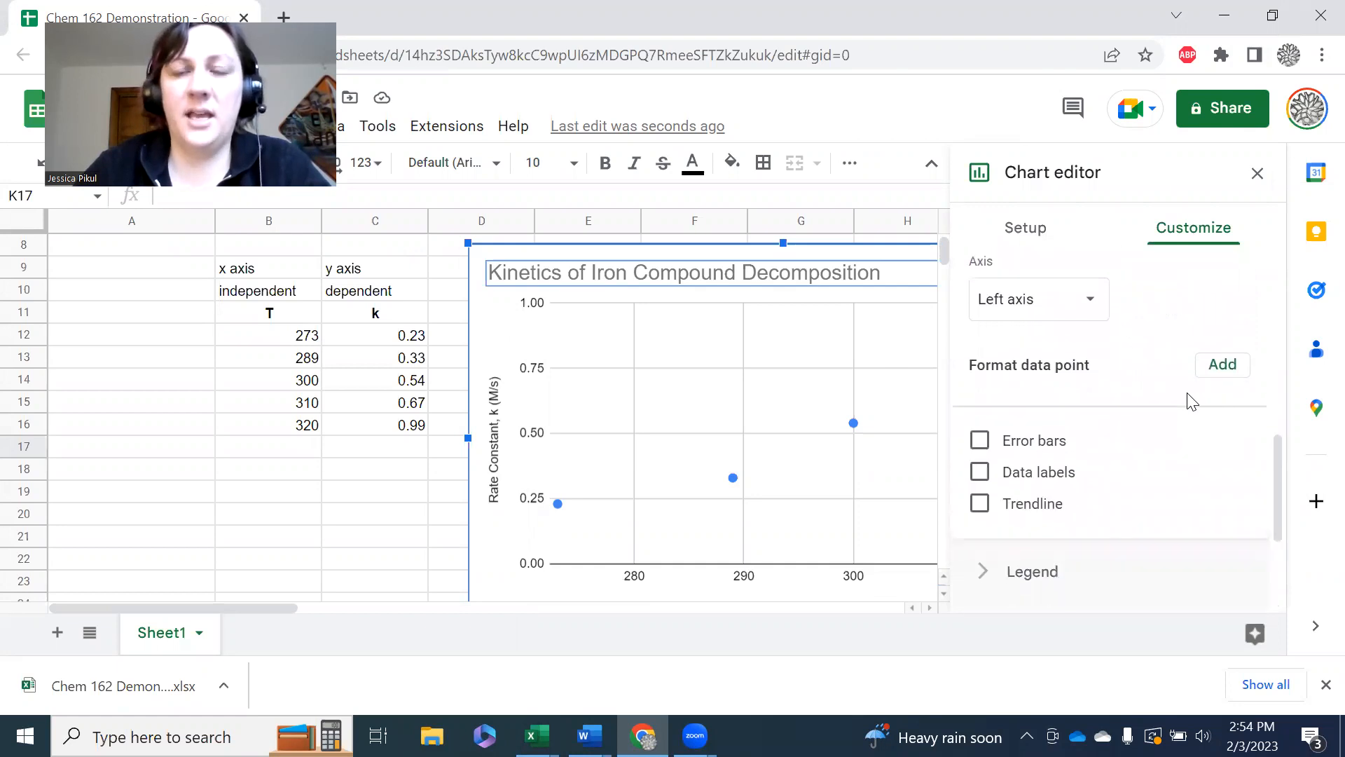
pyautogui.scroll(-2, 1190, 400)
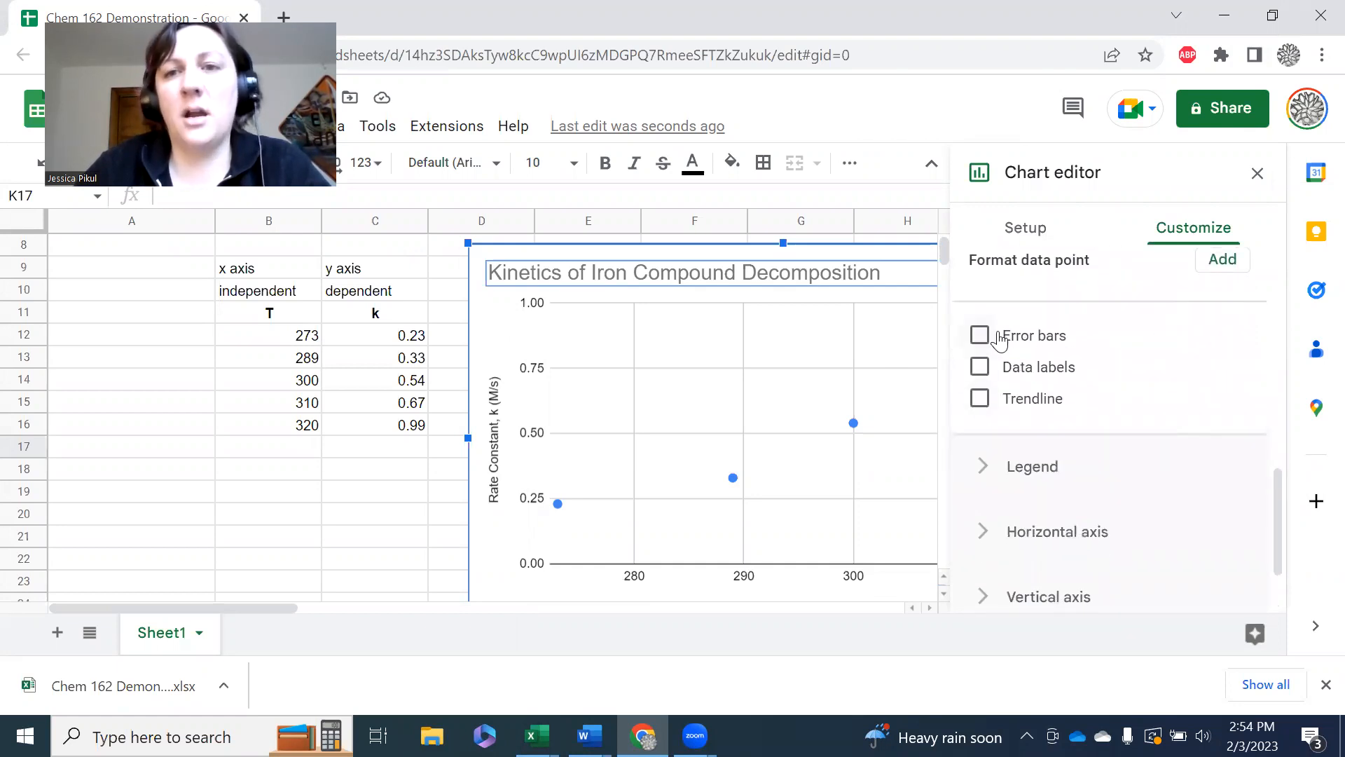
pyautogui.click(980, 398)
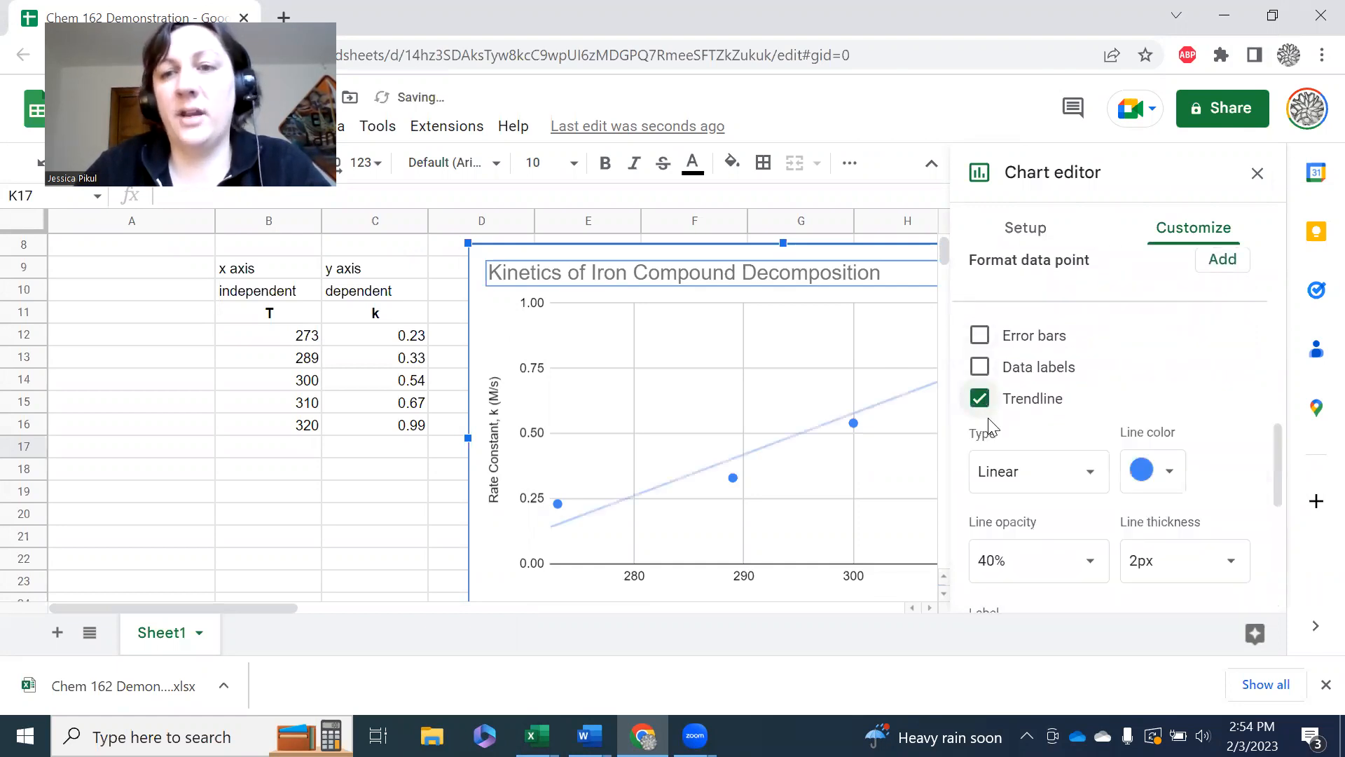
pyautogui.click(1076, 462)
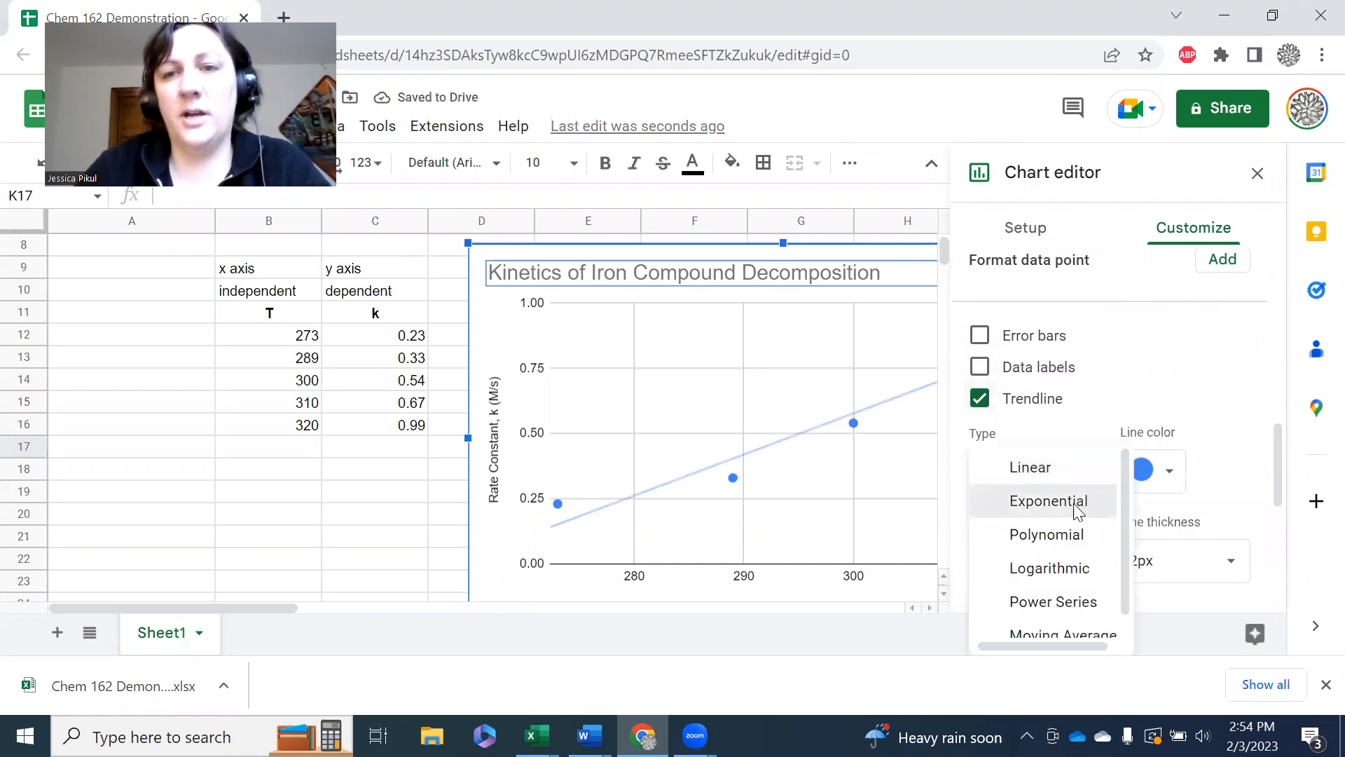
pyautogui.click(1077, 503)
pyautogui.scroll(-3, 1151, 502)
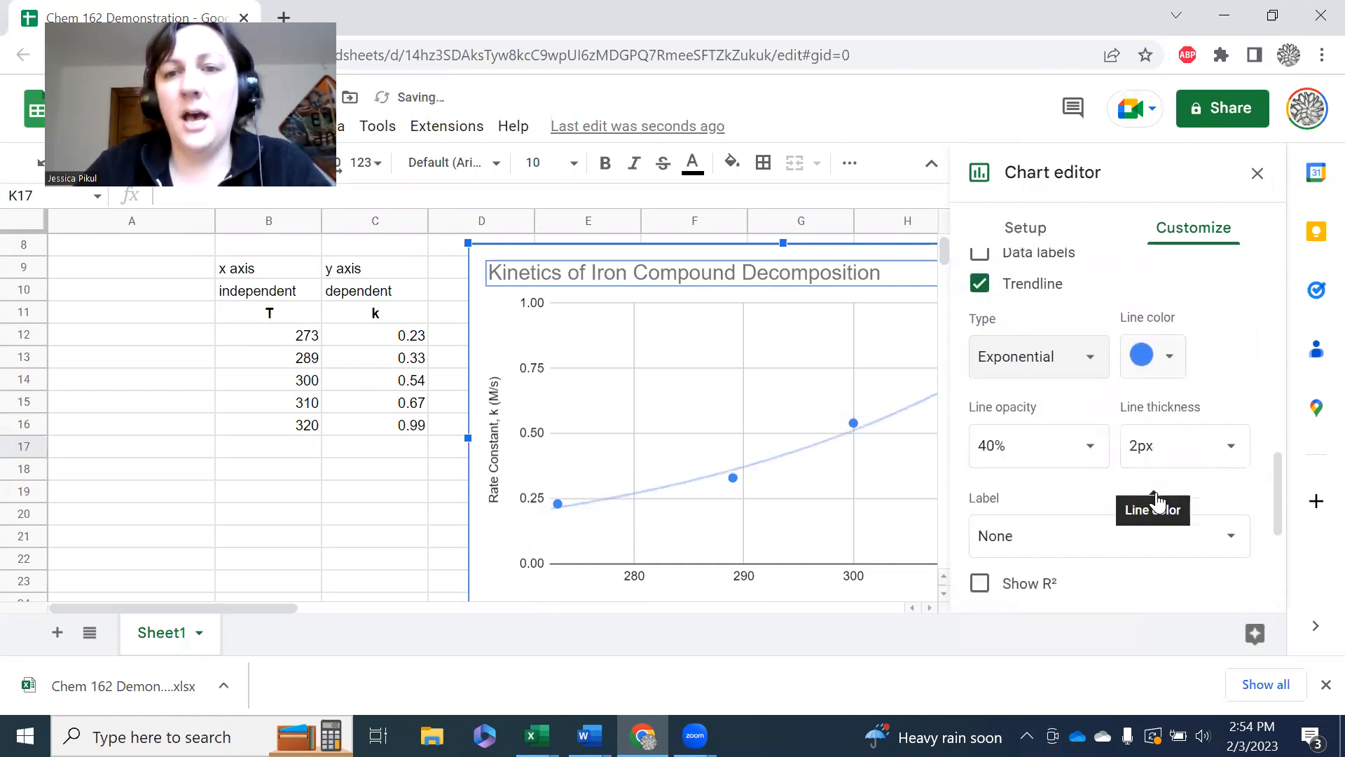
pyautogui.scroll(-2, 994, 508)
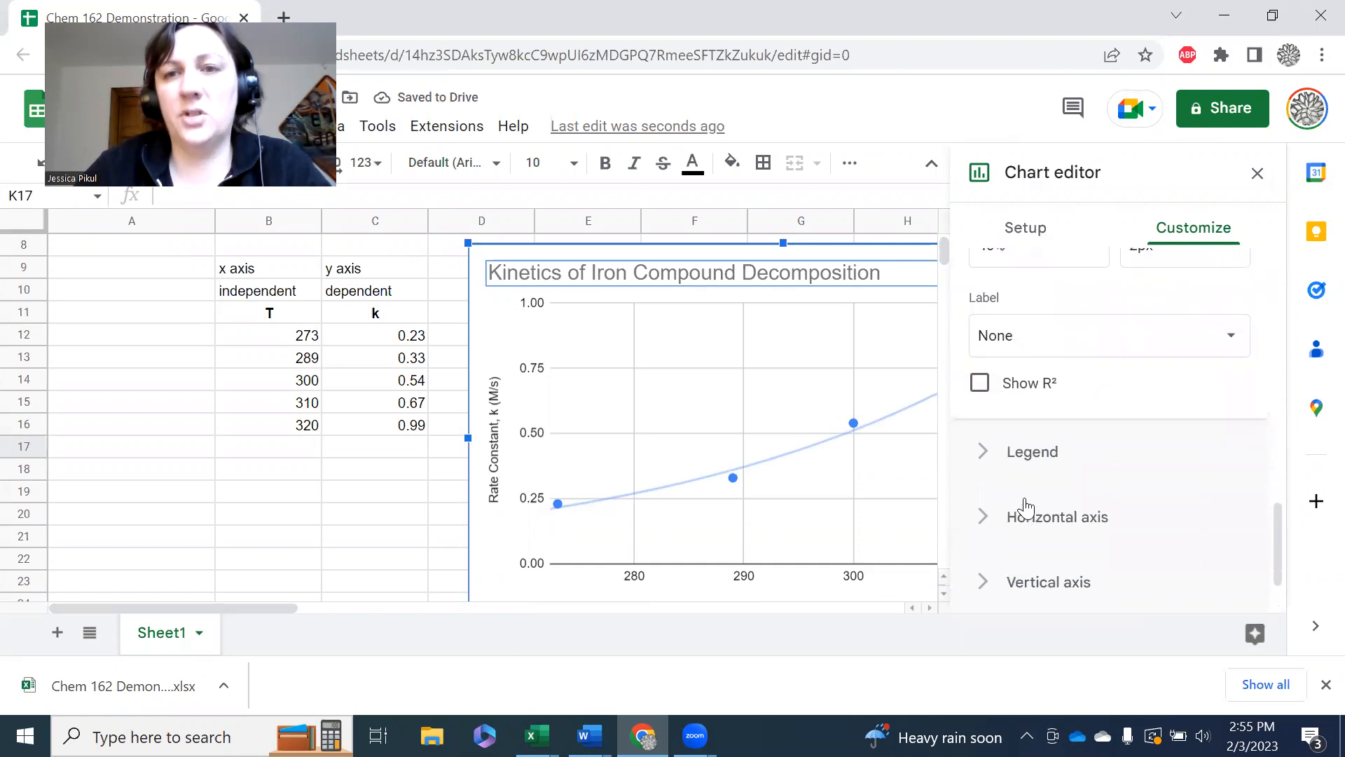
pyautogui.scroll(2, 1026, 491)
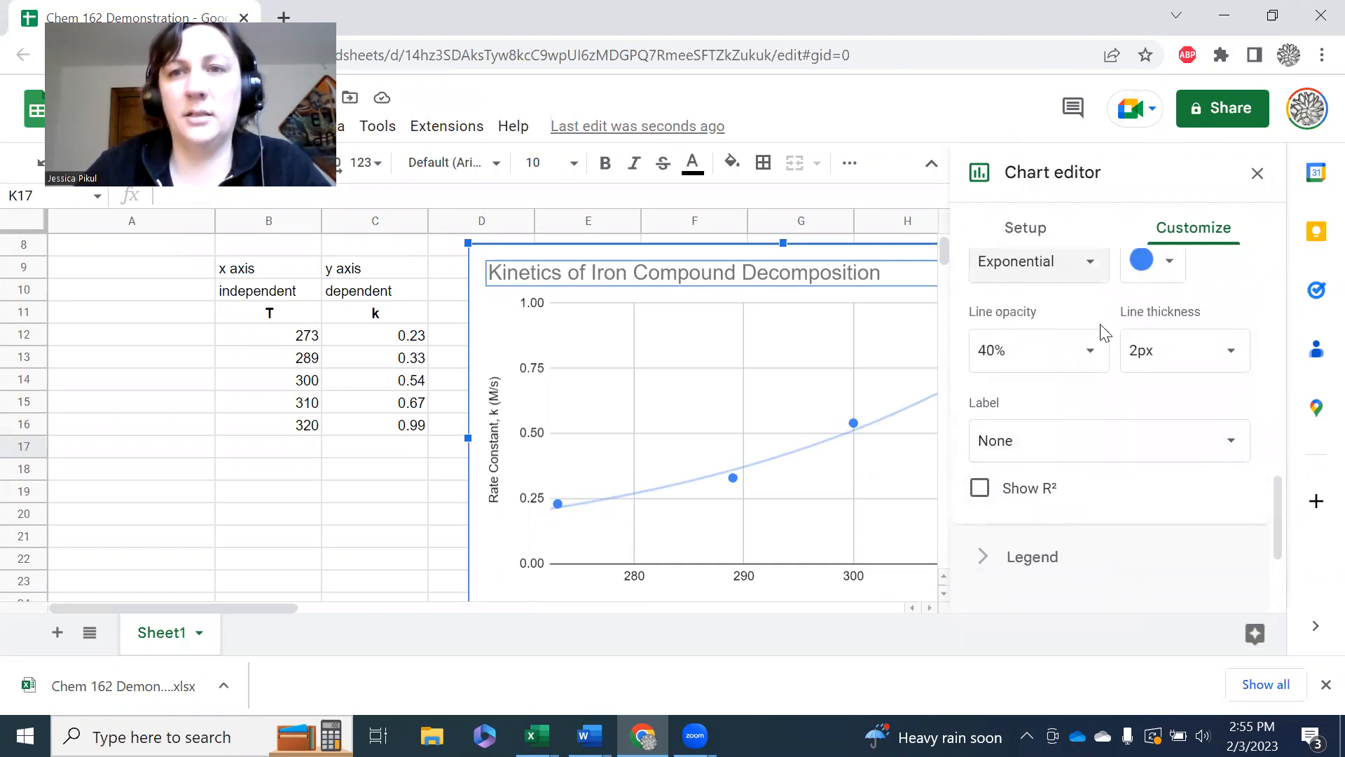
# Step: Try showing the R² value for the k series' trendline and turn it off again
pyautogui.click(900, 413)
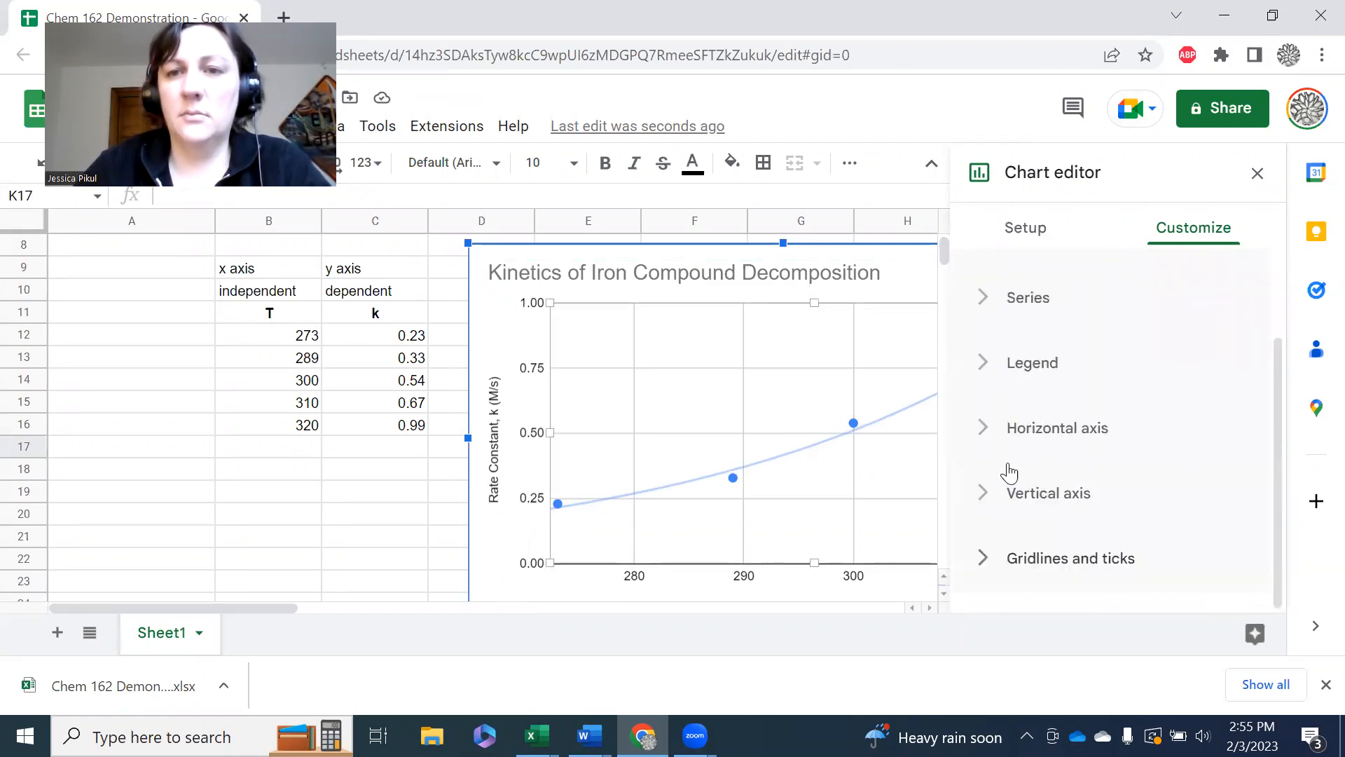
pyautogui.click(987, 312)
pyautogui.scroll(-5, 1199, 427)
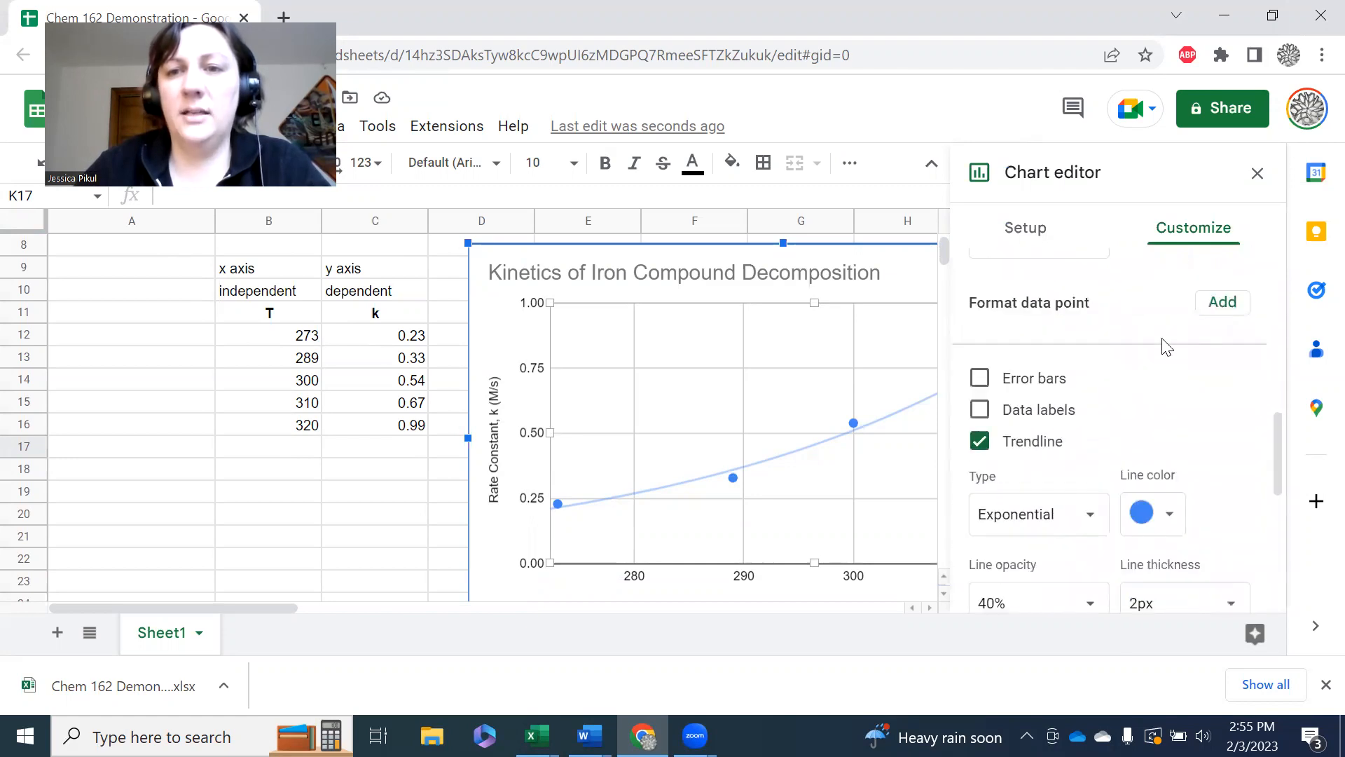
pyautogui.scroll(-3, 1163, 348)
pyautogui.scroll(1, 1163, 348)
pyautogui.scroll(-2, 1163, 348)
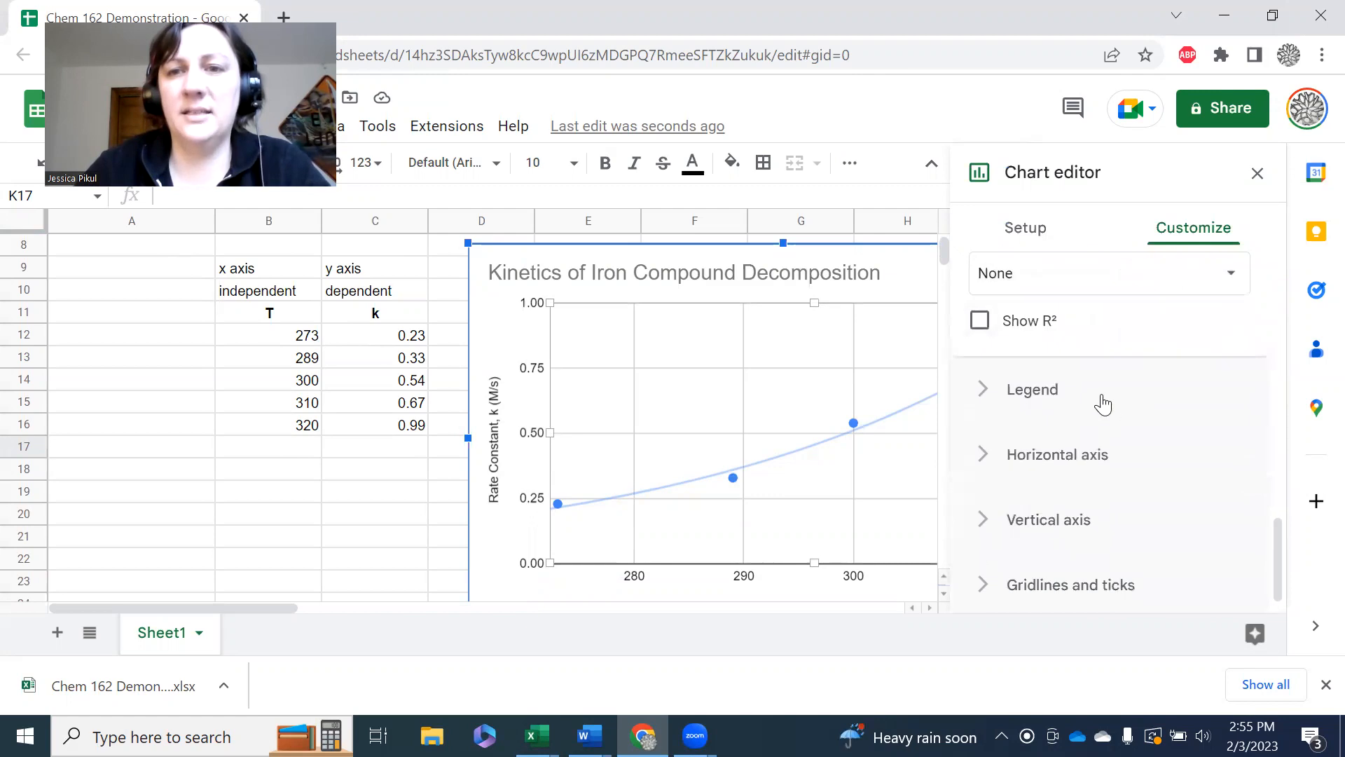
pyautogui.click(981, 322)
pyautogui.click(981, 322)
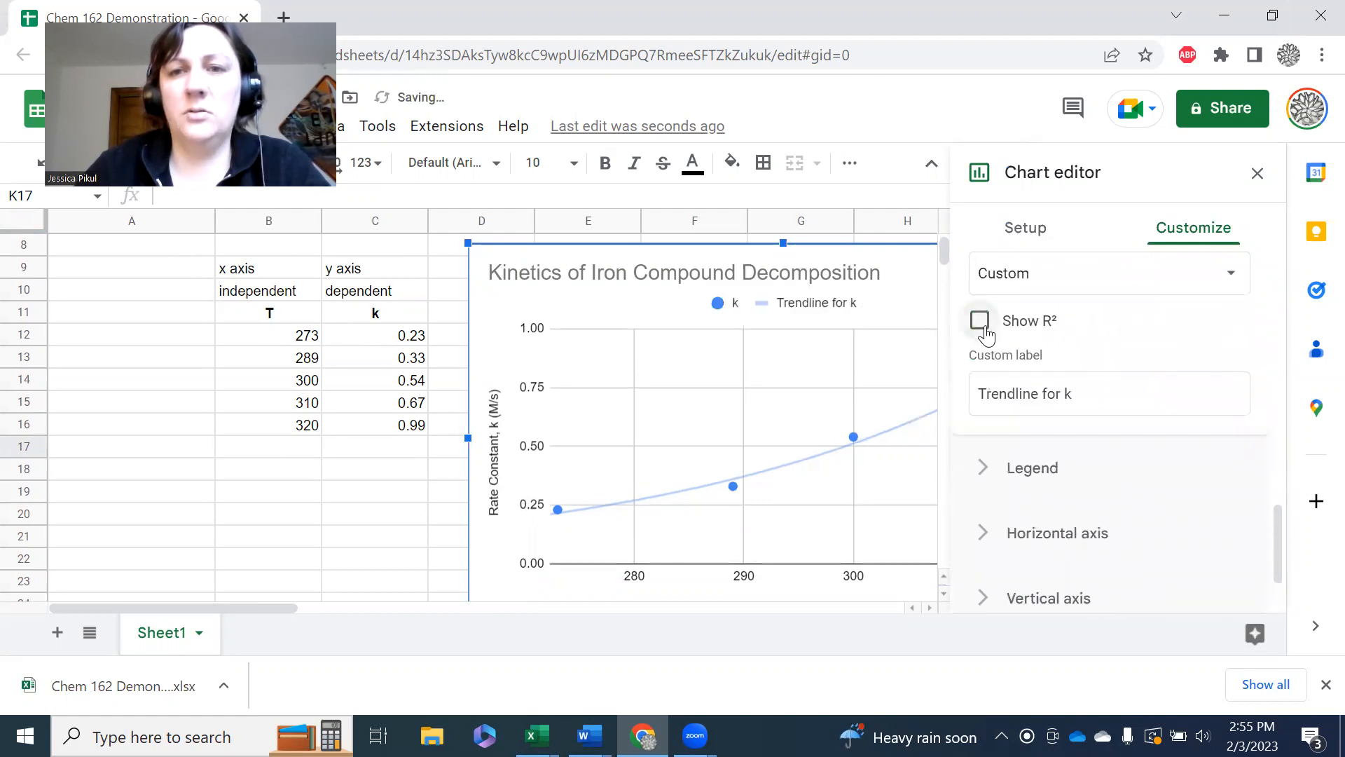
pyautogui.click(984, 335)
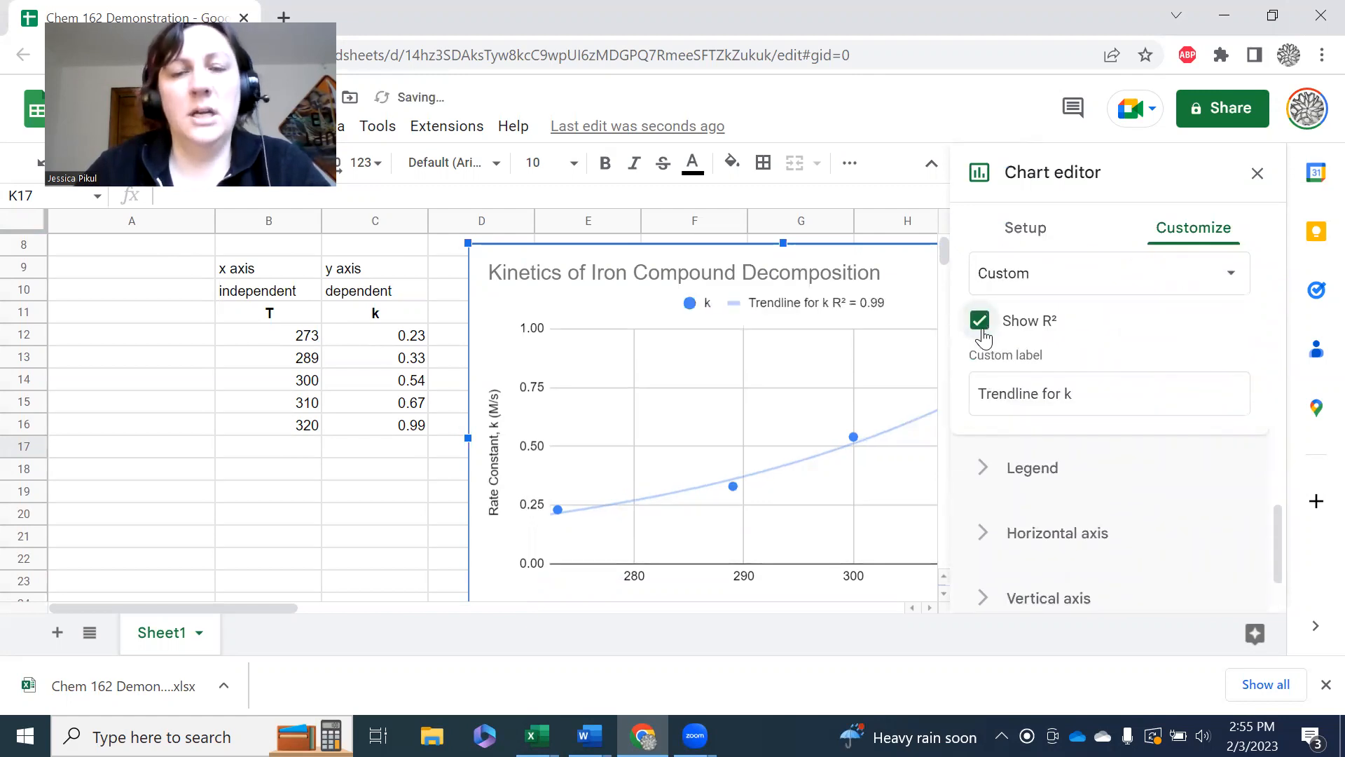
pyautogui.click(984, 336)
# Step: Label the k series' trendline with its equation using Use Equation, and close the chart editor
pyautogui.scroll(2, 1176, 350)
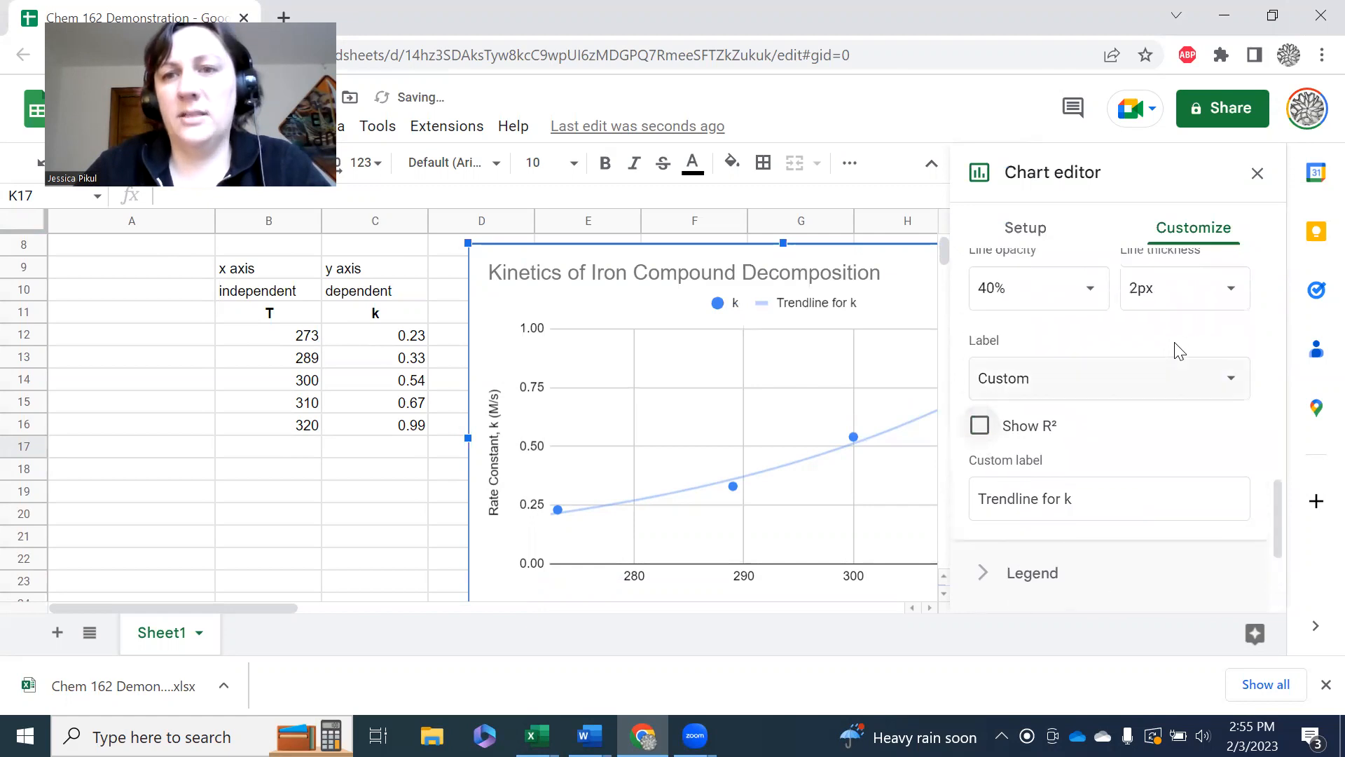
pyautogui.click(1222, 379)
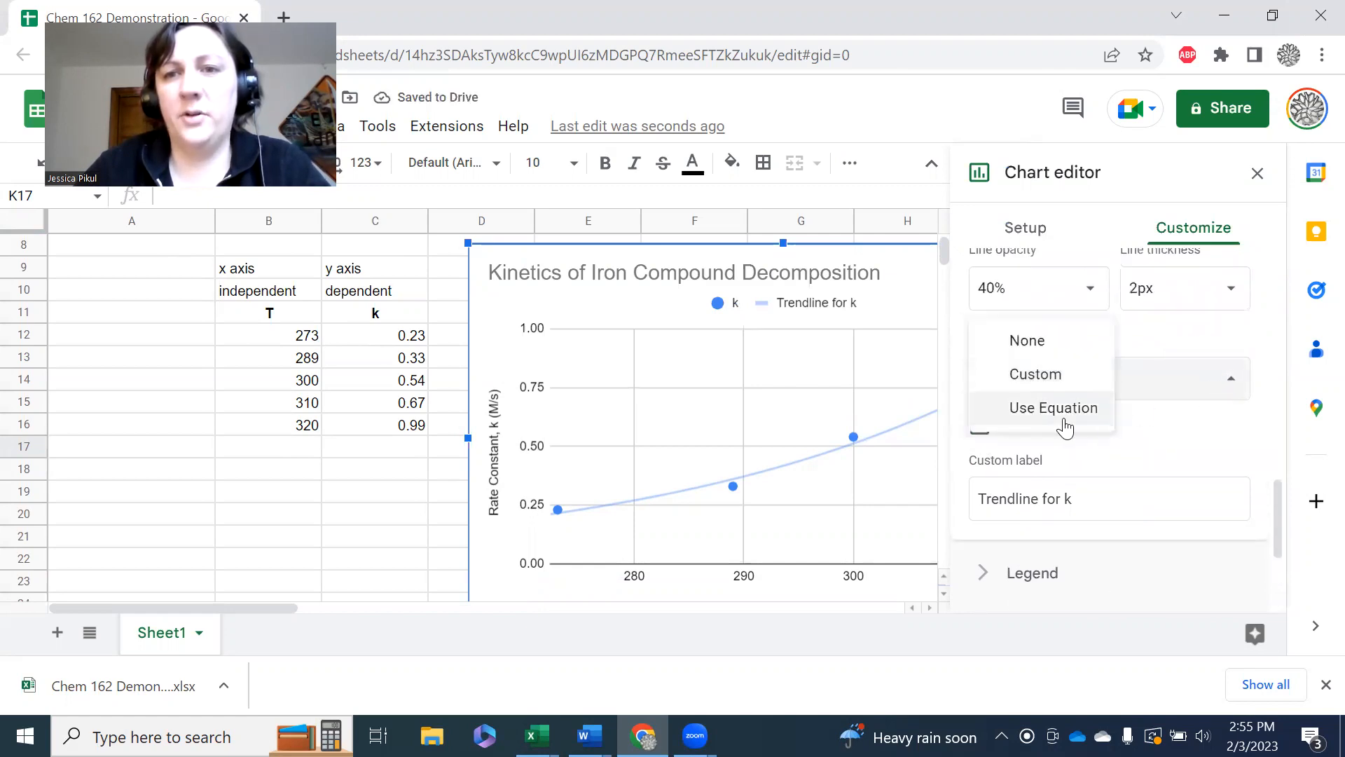
pyautogui.click(1064, 421)
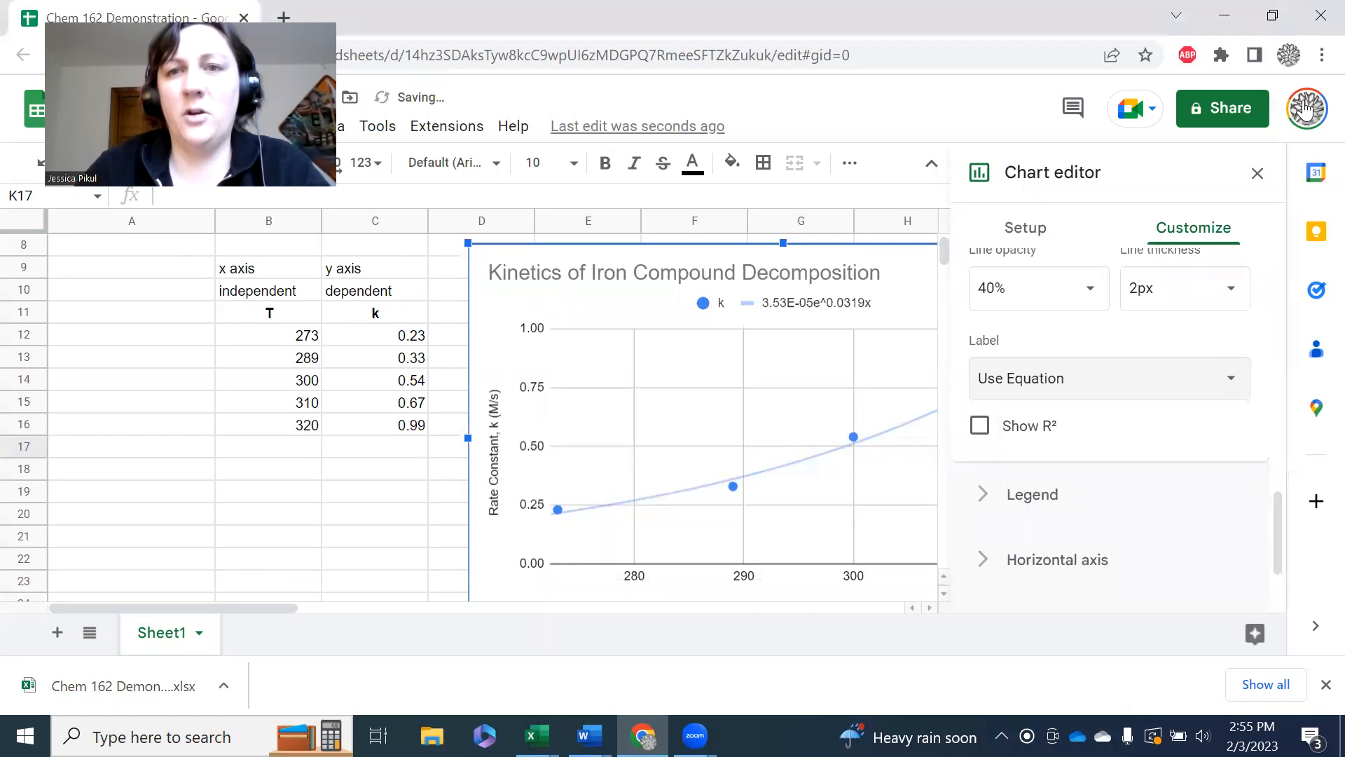
pyautogui.click(1258, 174)
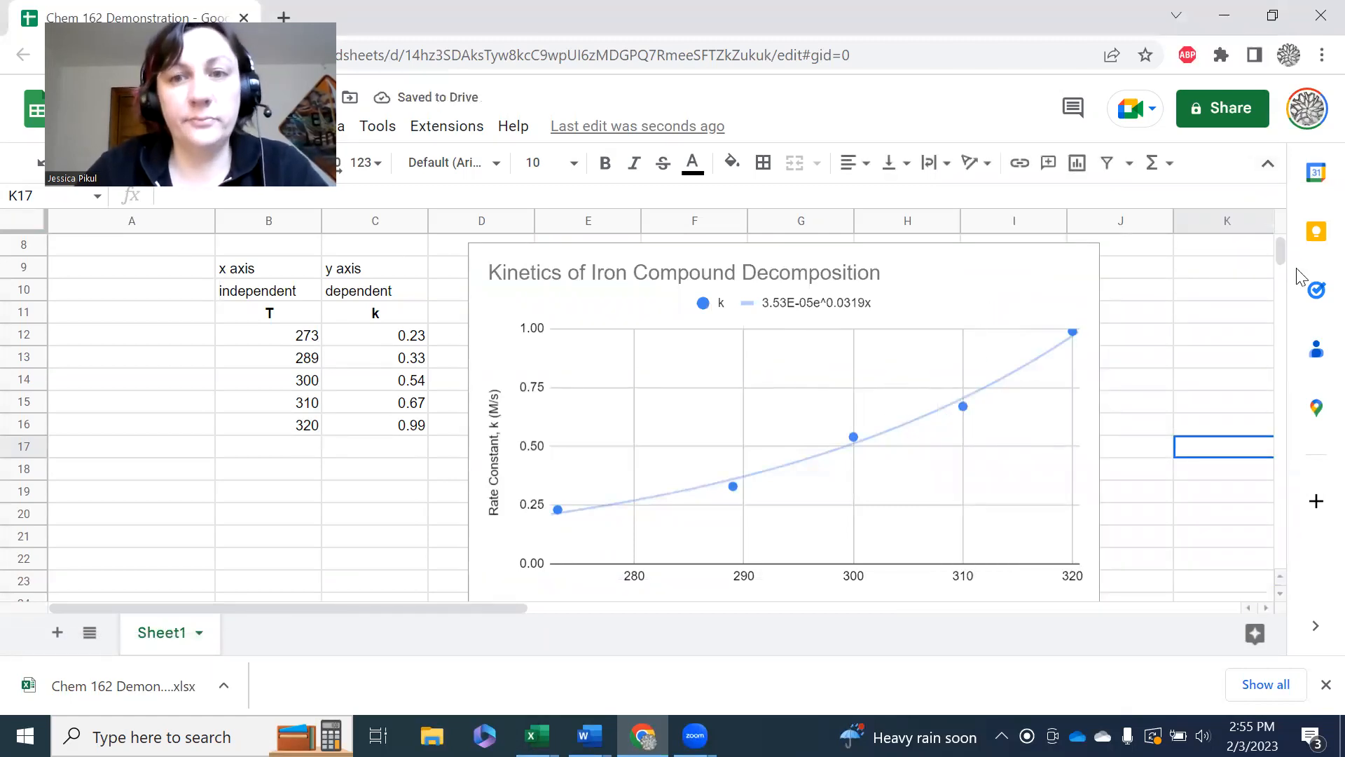
pyautogui.click(1195, 338)
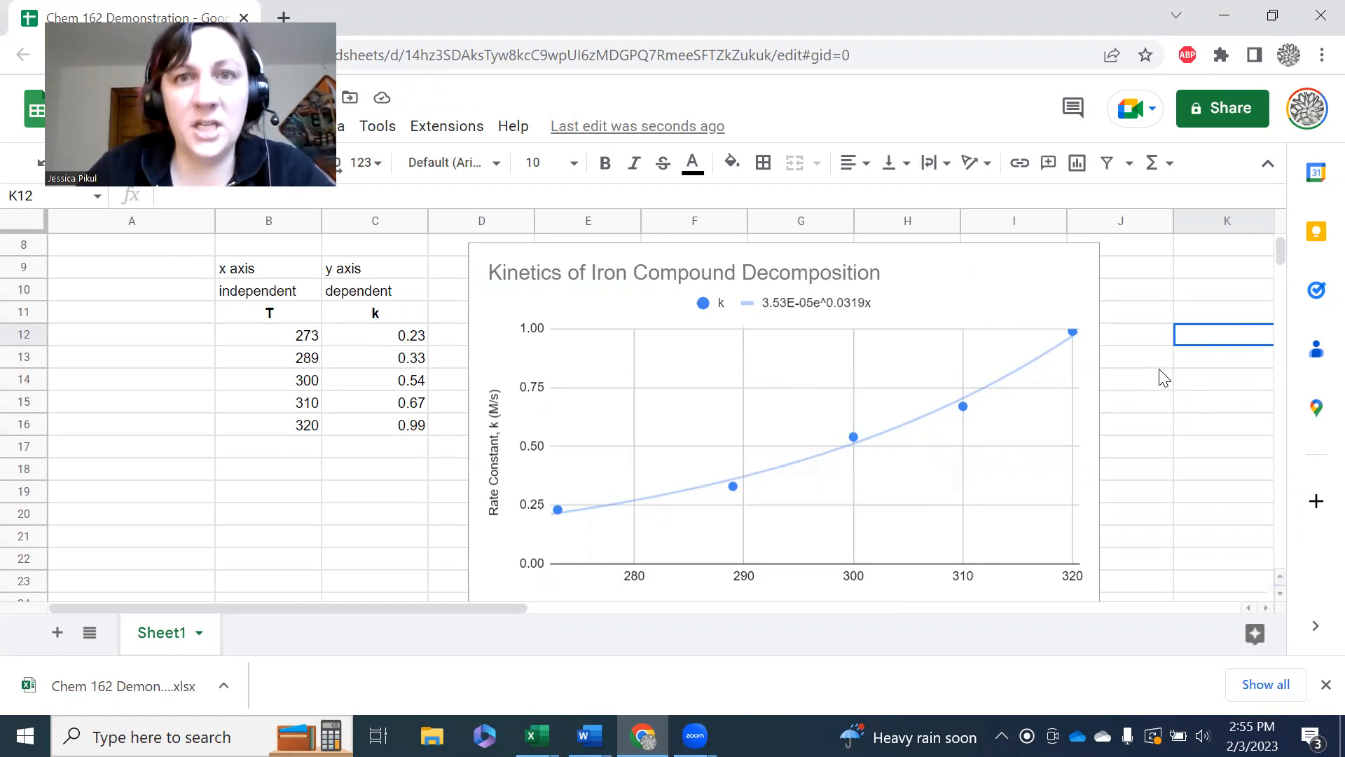
pyautogui.scroll(3, 1157, 409)
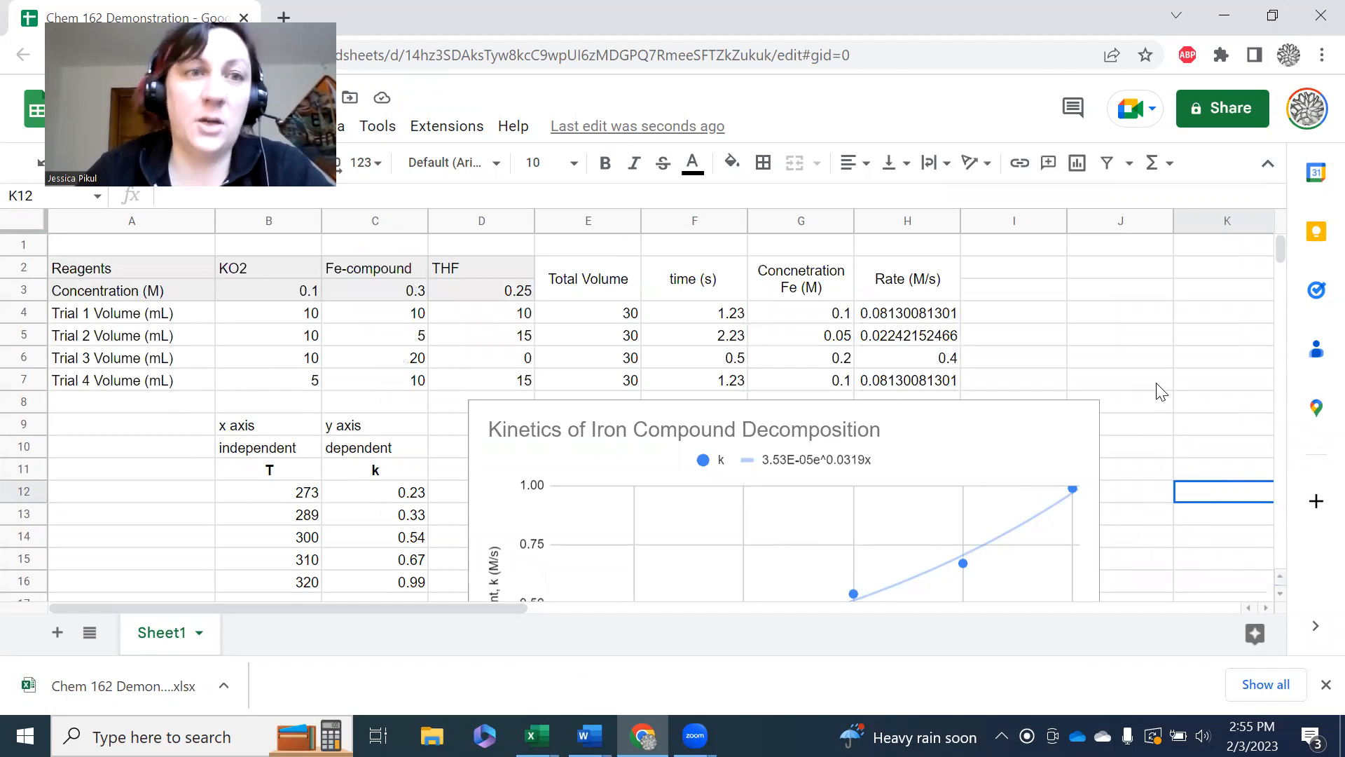